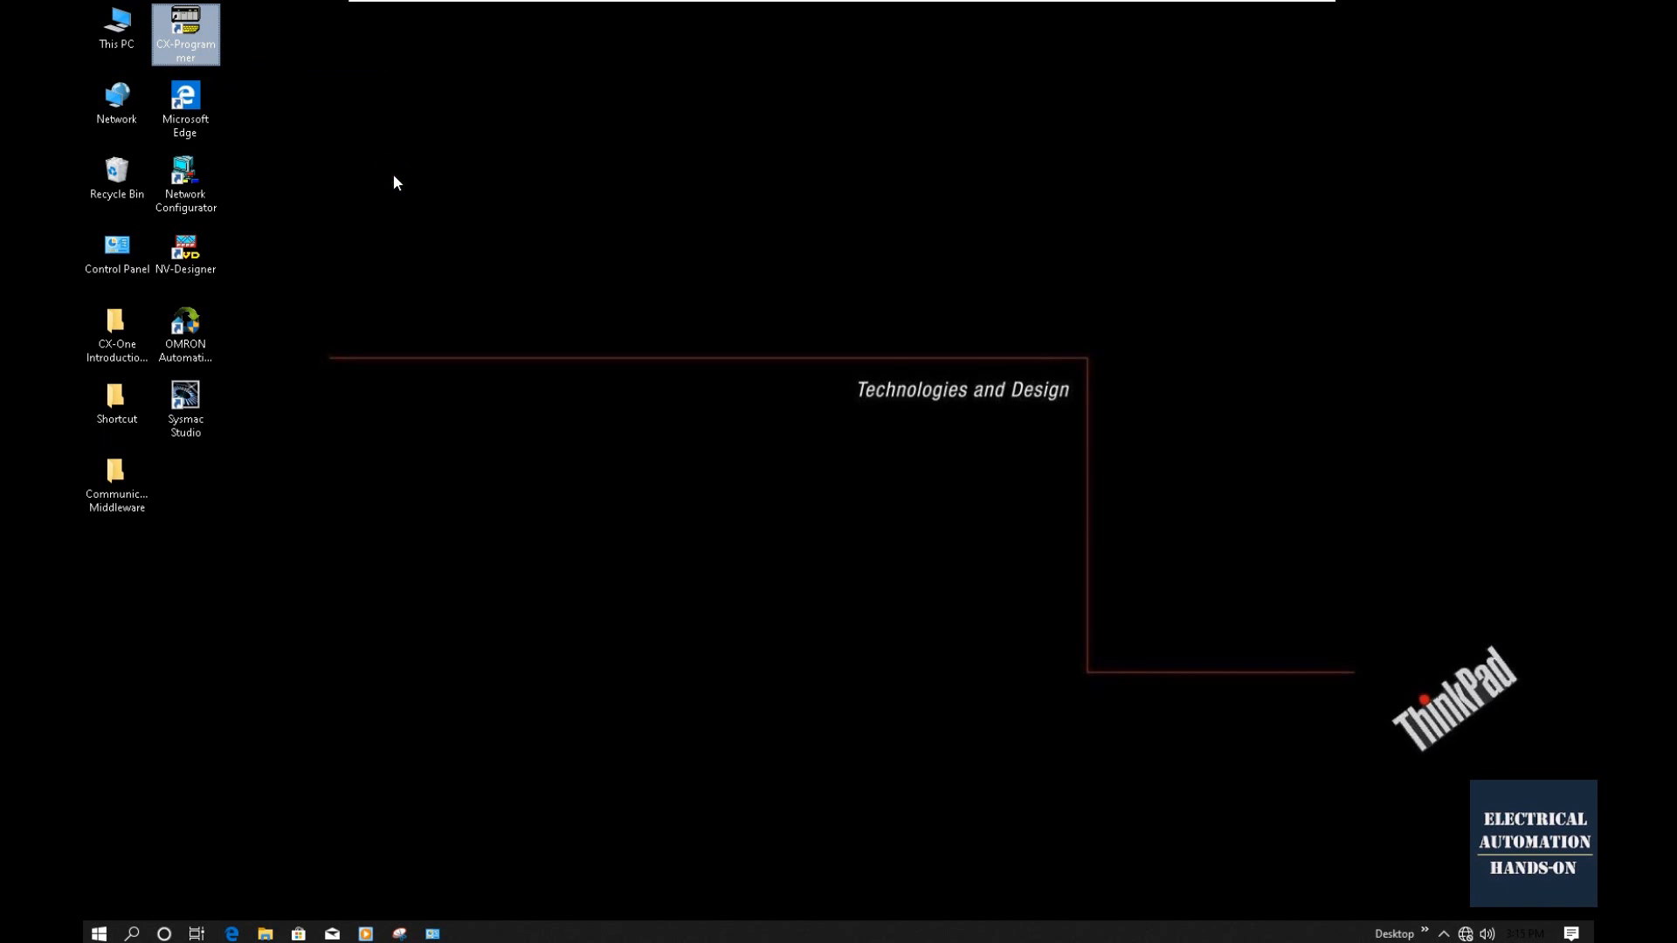
Launch CX-Programmer and start the automatic EtherNet/IP Node Online connection.
{"action": "double_click", "coordinate": [187, 39]}
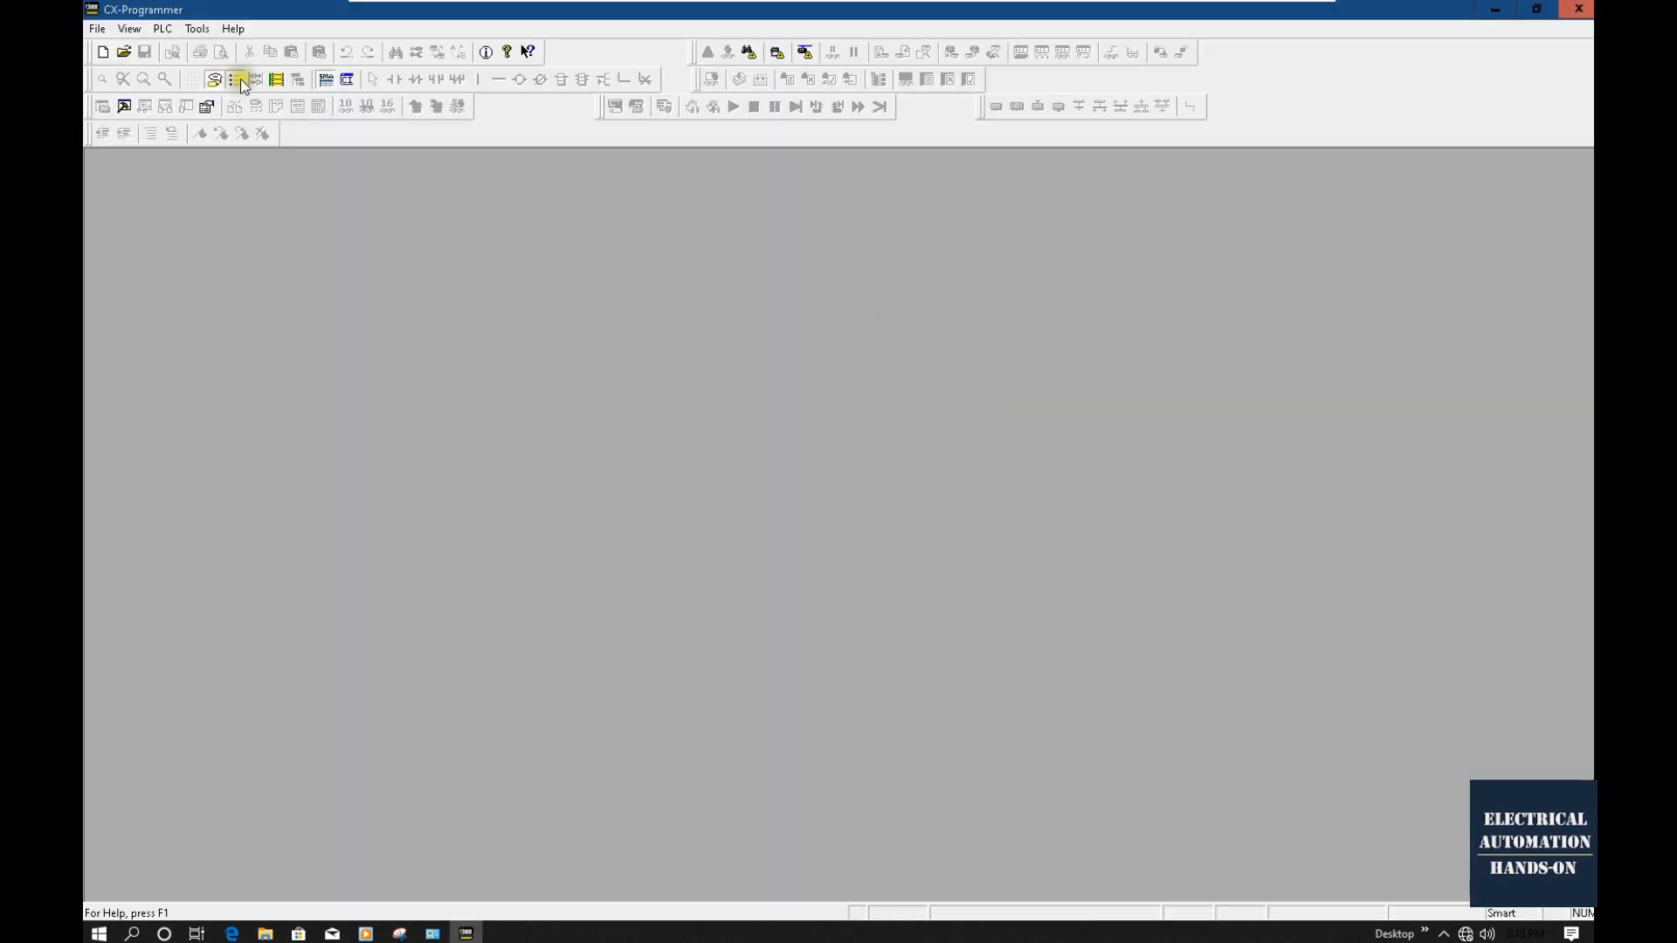
{"action": "left_click", "coordinate": [160, 28]}
{"action": "mouse_move", "coordinate": [170, 49]}
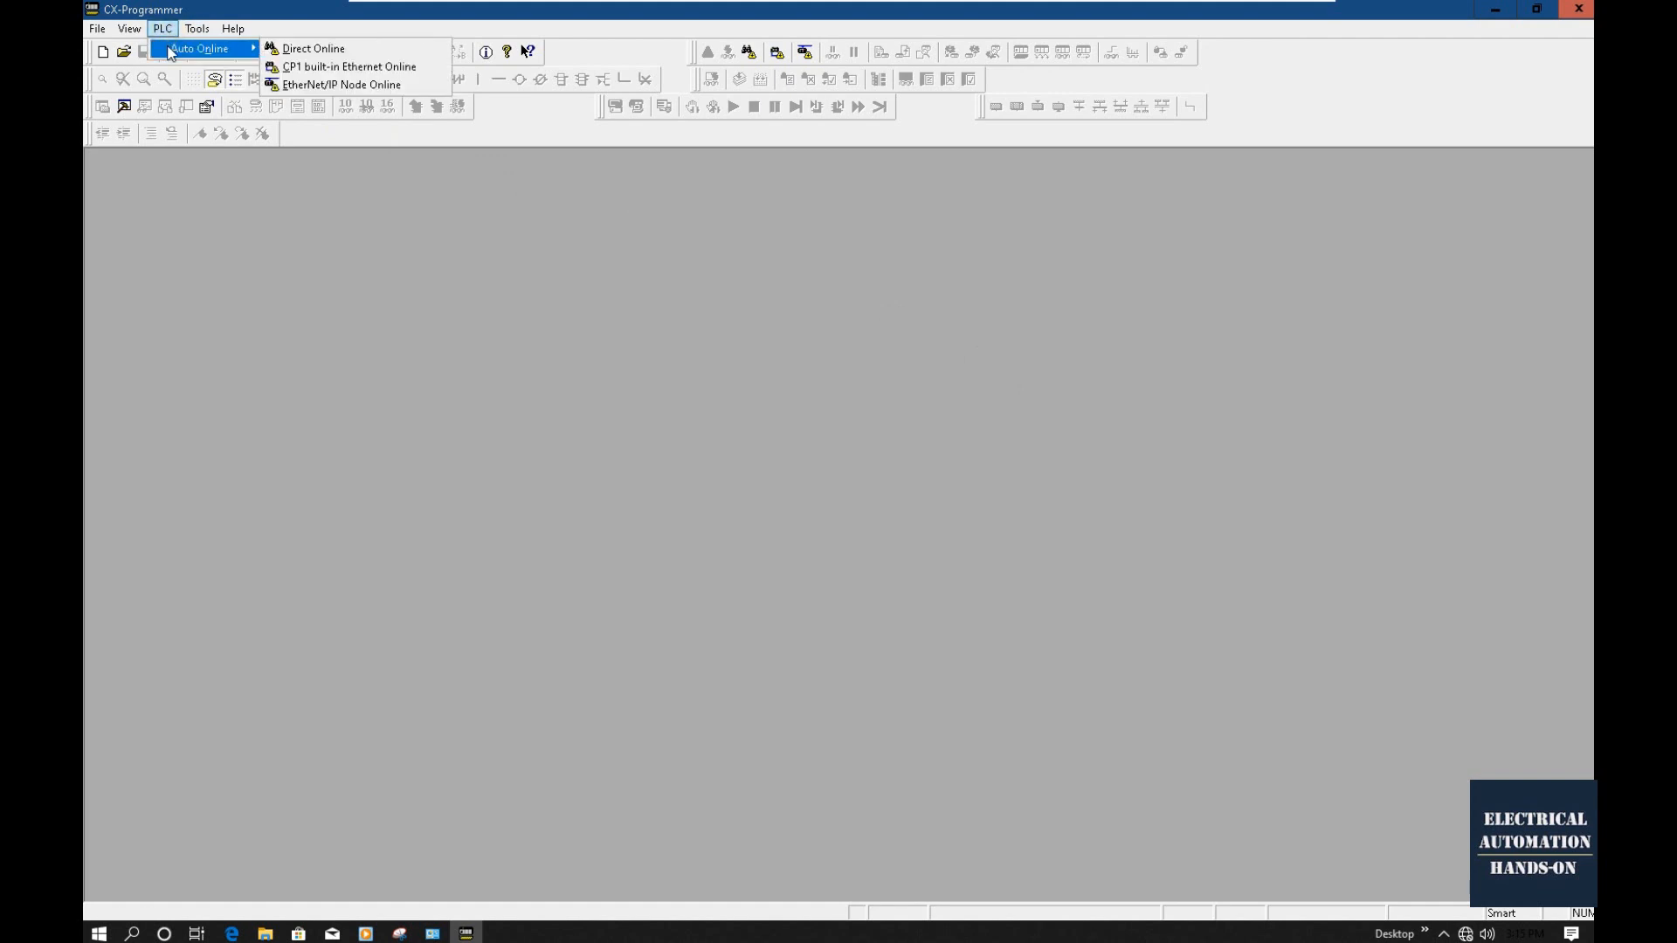
{"action": "left_click", "coordinate": [326, 68]}
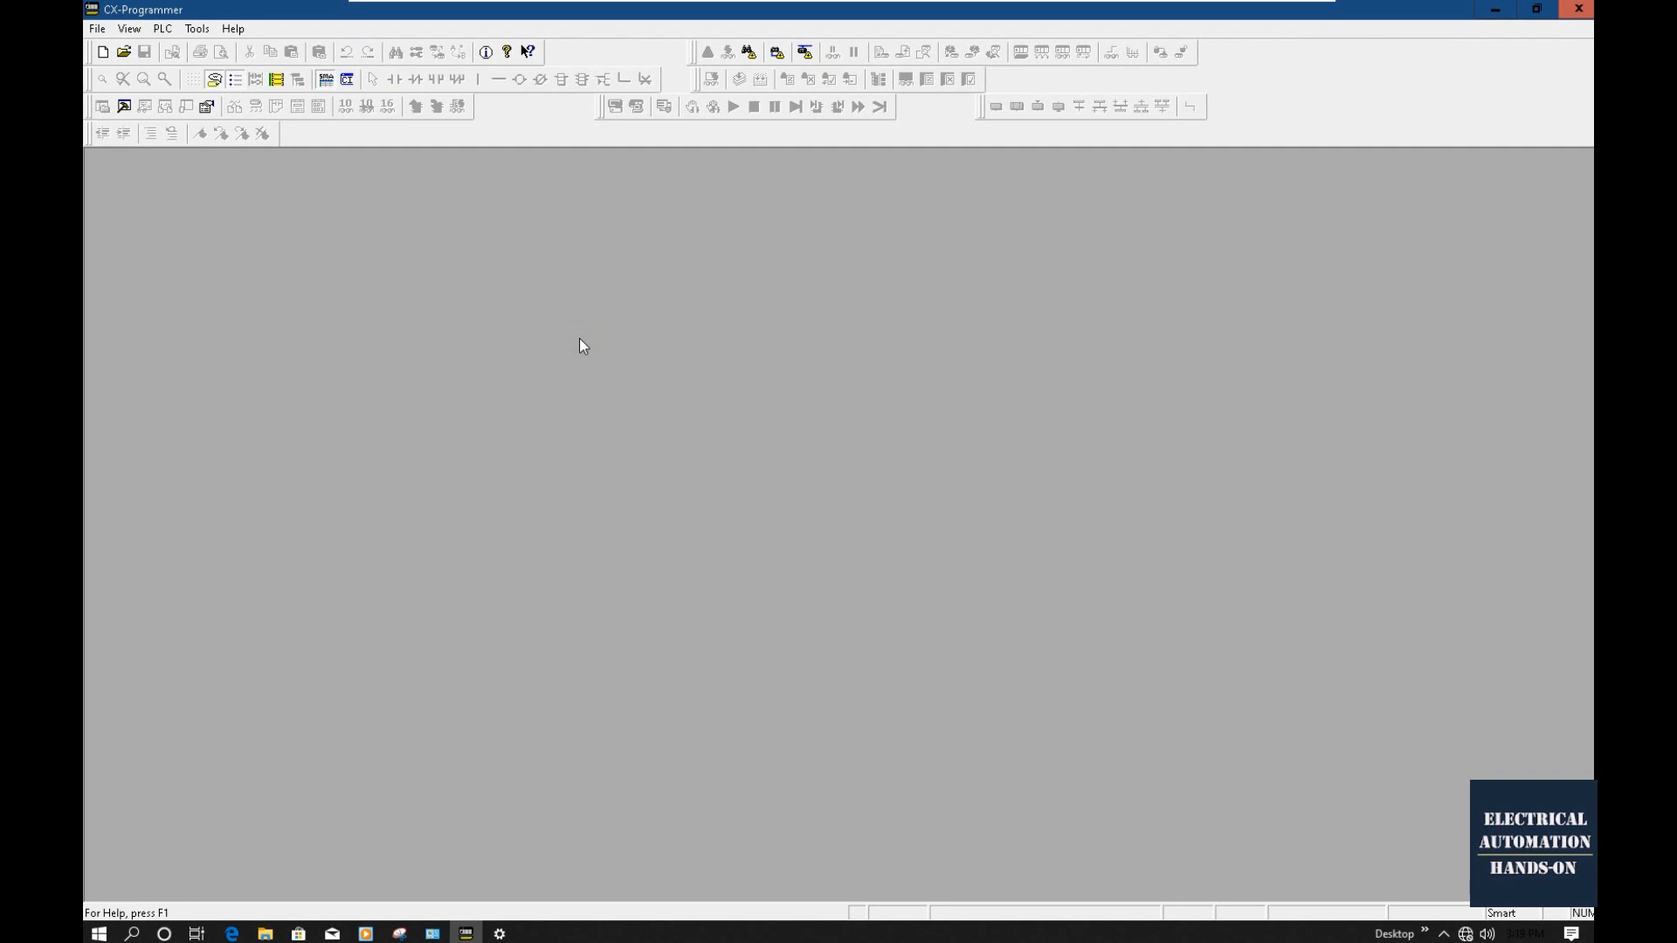
{"action": "left_click", "coordinate": [169, 31]}
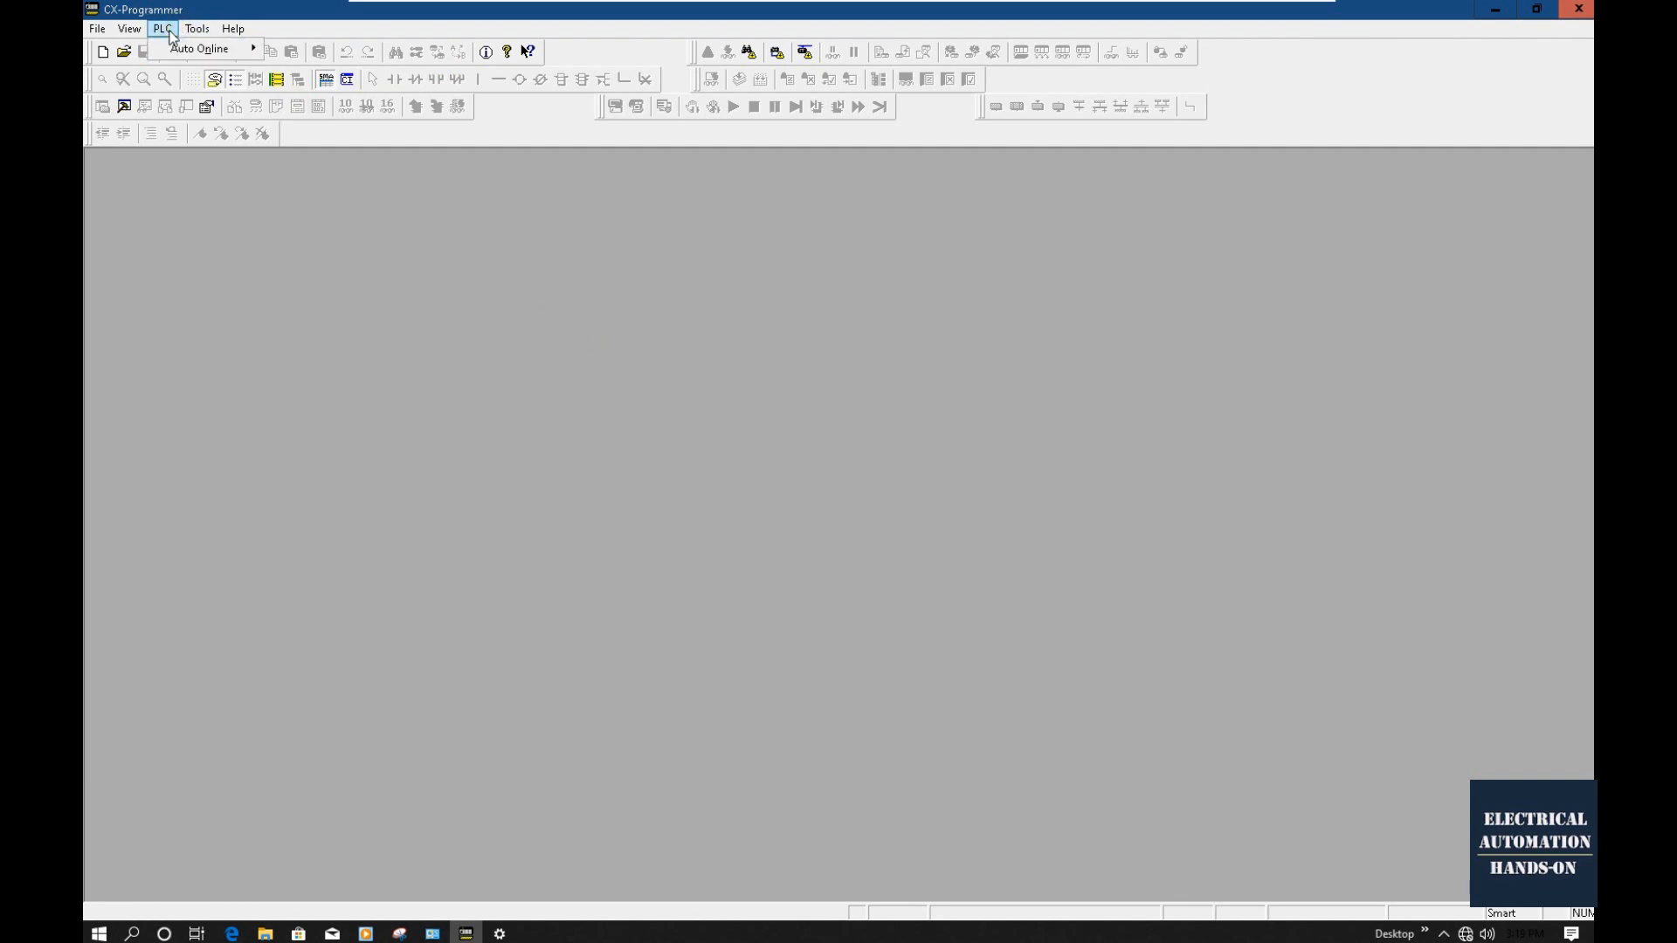
{"action": "mouse_move", "coordinate": [192, 48]}
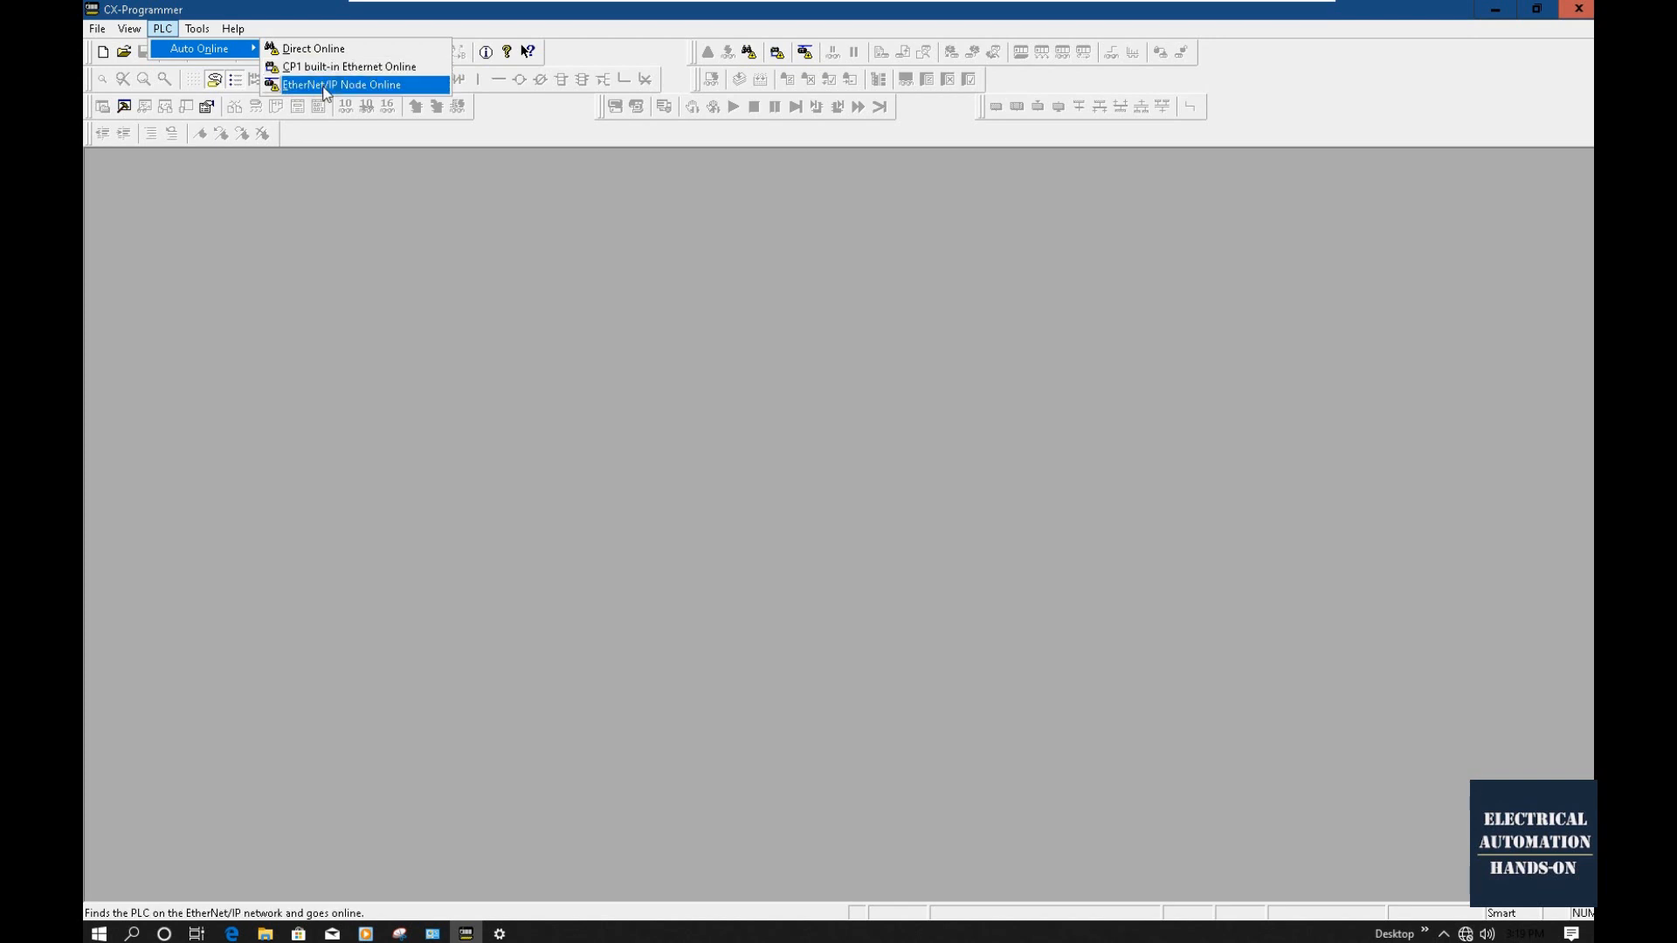
{"action": "left_click", "coordinate": [335, 87]}
{"action": "left_click", "coordinate": [359, 88]}
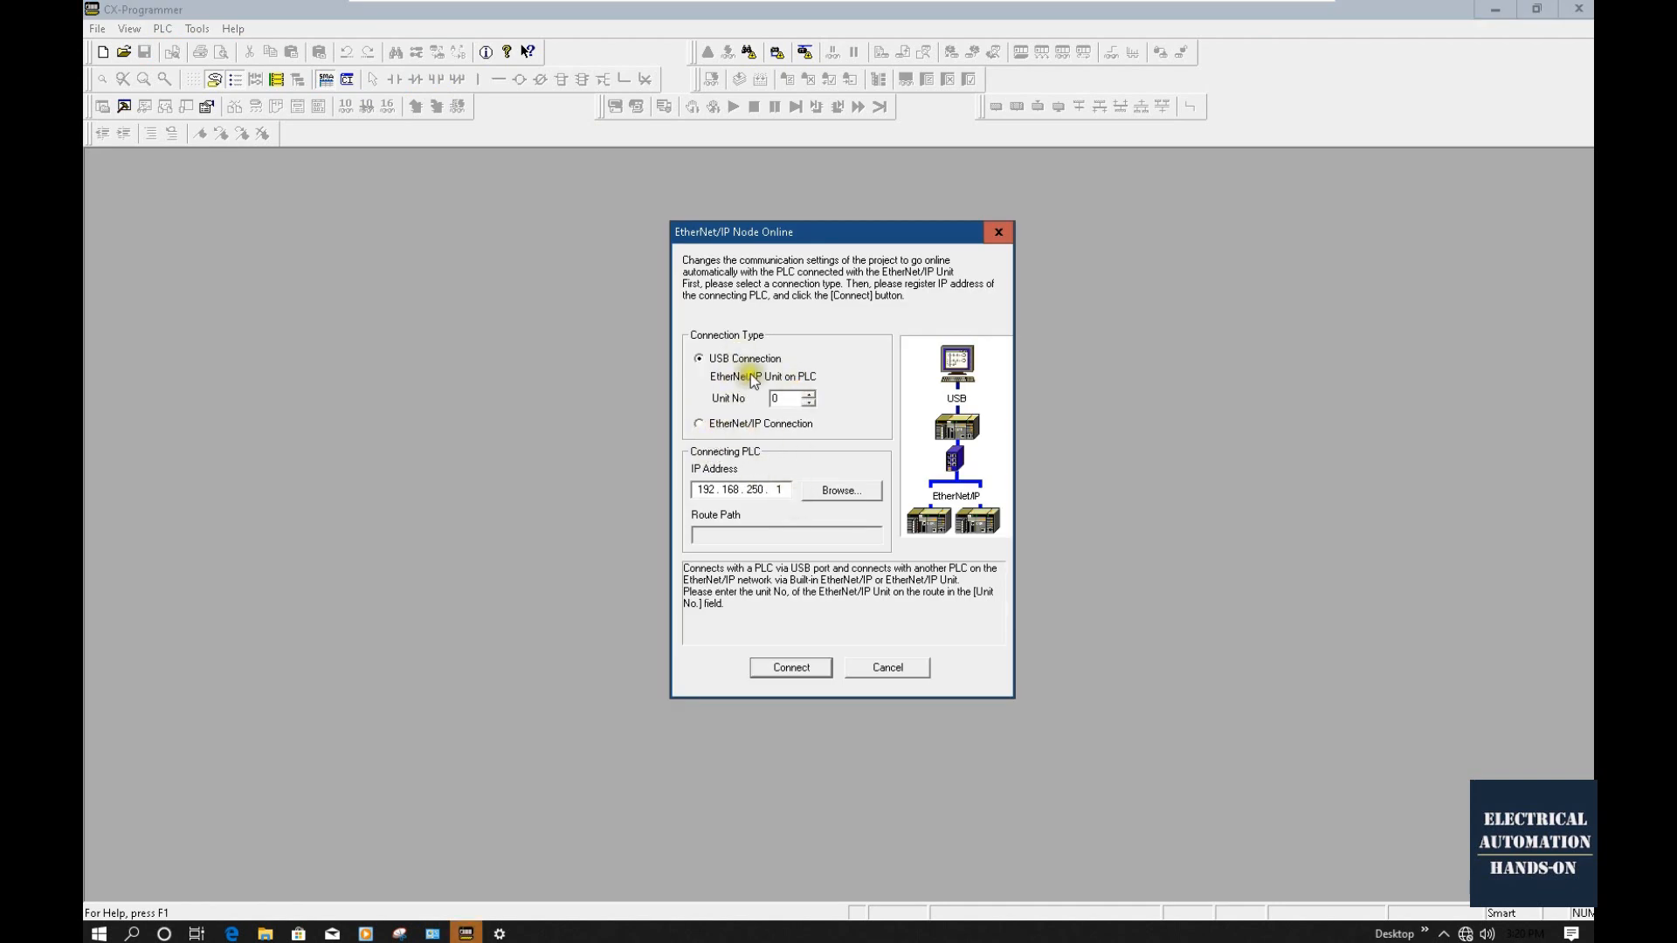
Set the connection type to EtherNet/IP and choose the CJ2M-CPU31 node at 192.168.1.10 as the connecting PLC.
{"action": "left_click", "coordinate": [753, 425]}
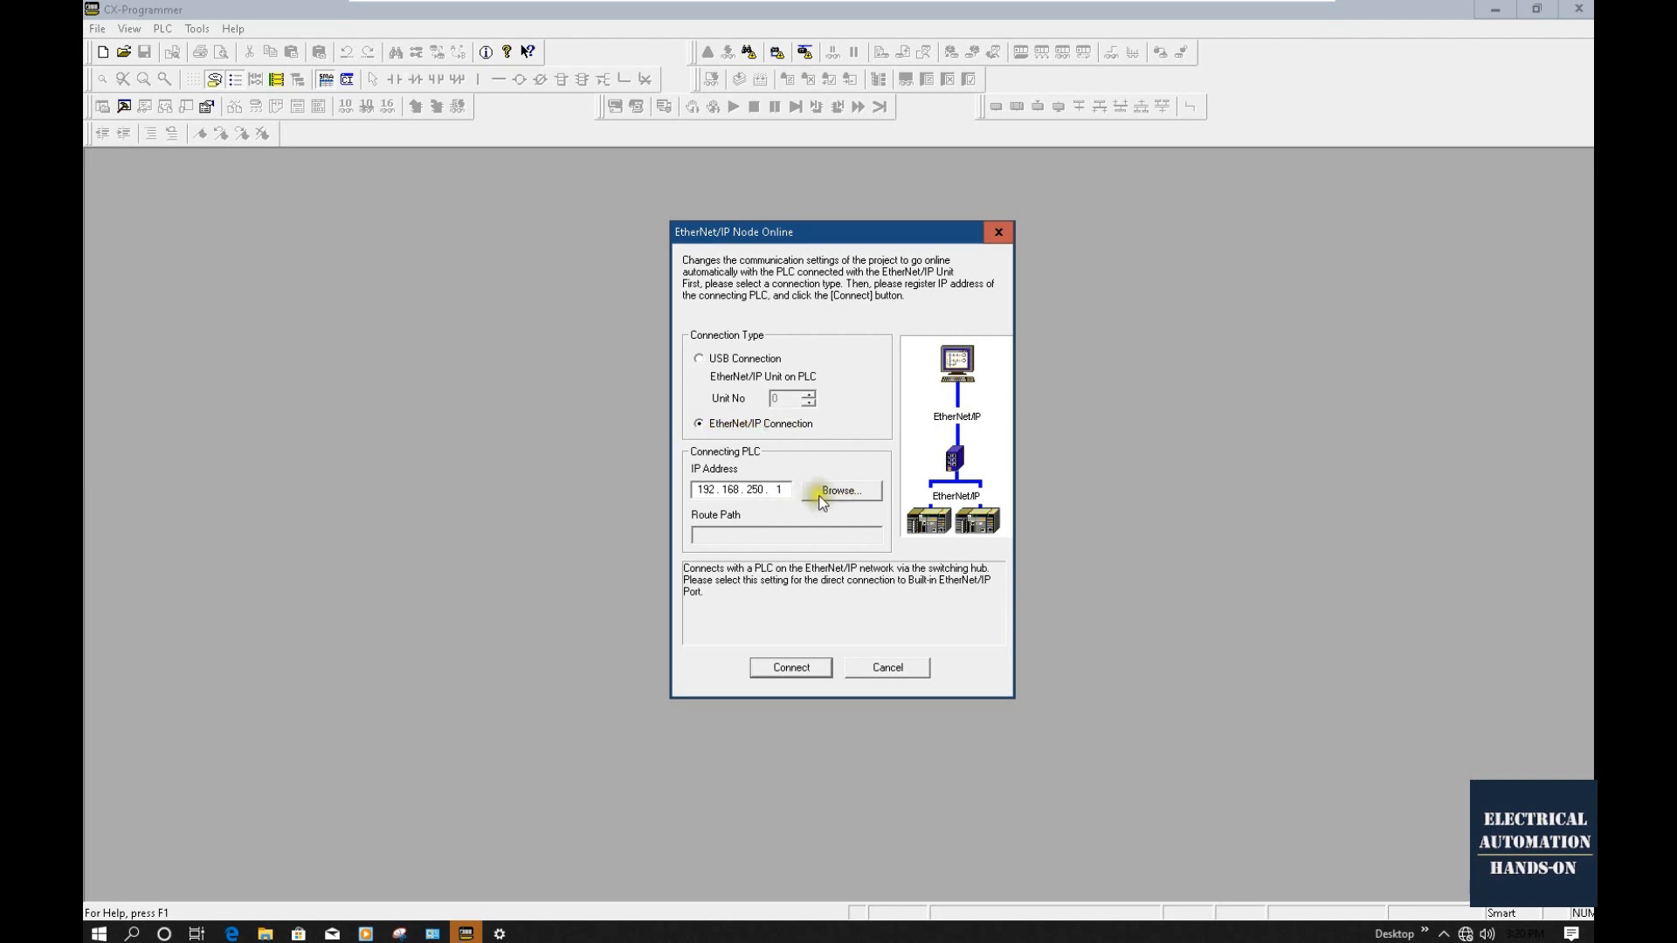
{"action": "left_click", "coordinate": [860, 492]}
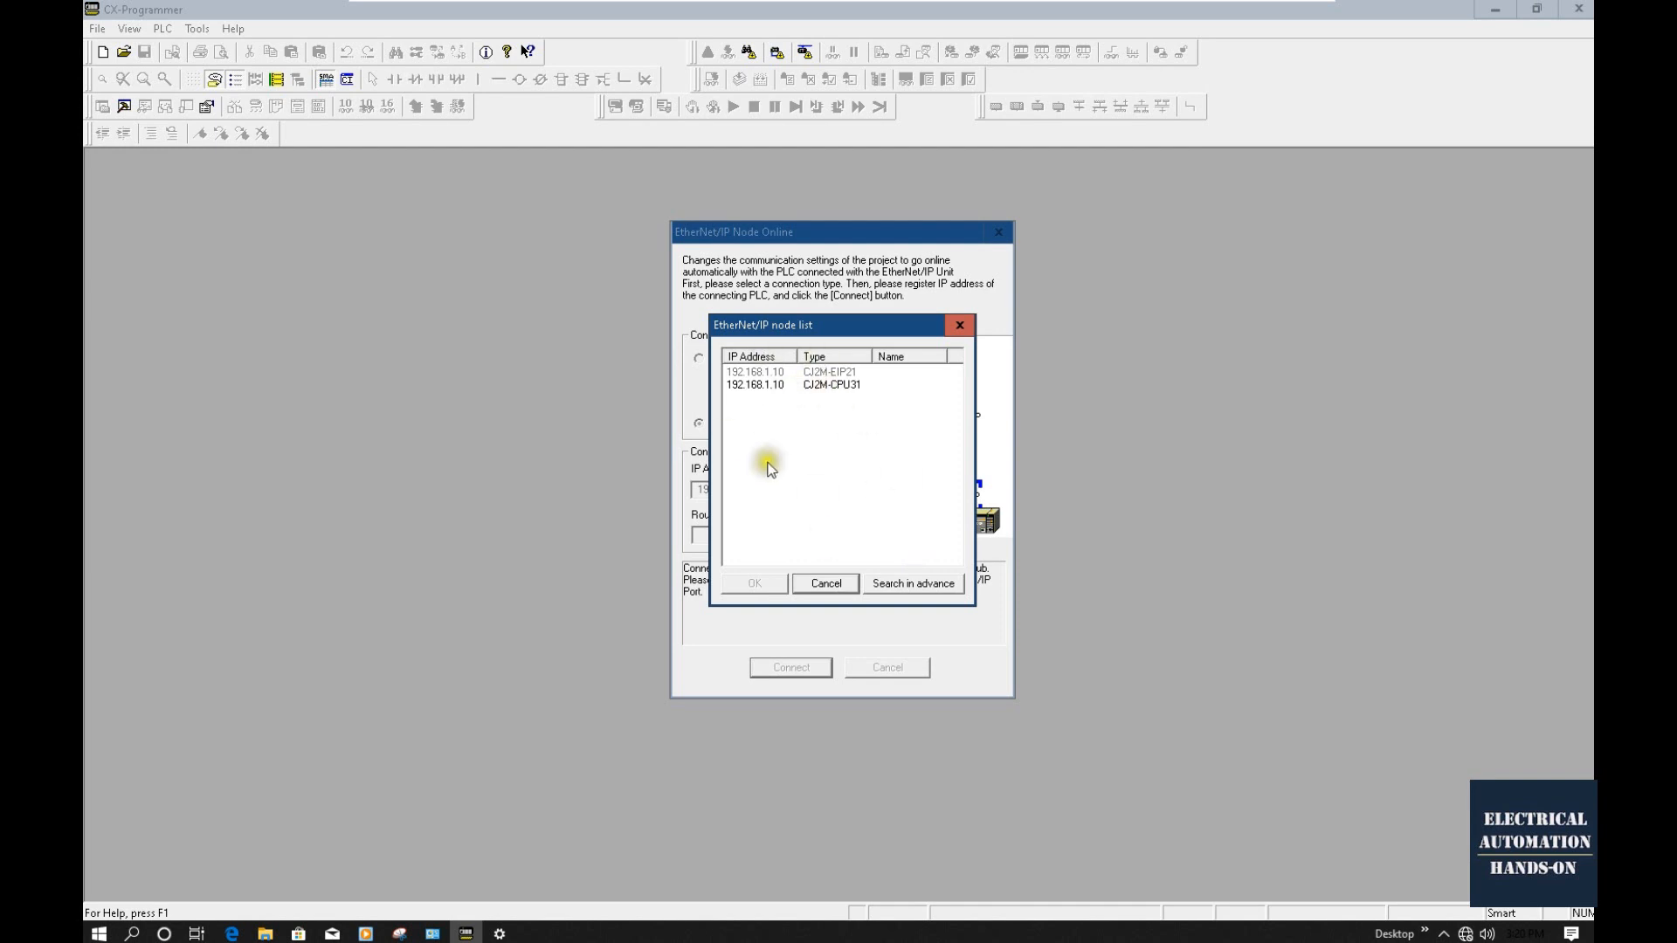
{"action": "left_click", "coordinate": [854, 387]}
{"action": "left_click", "coordinate": [854, 386]}
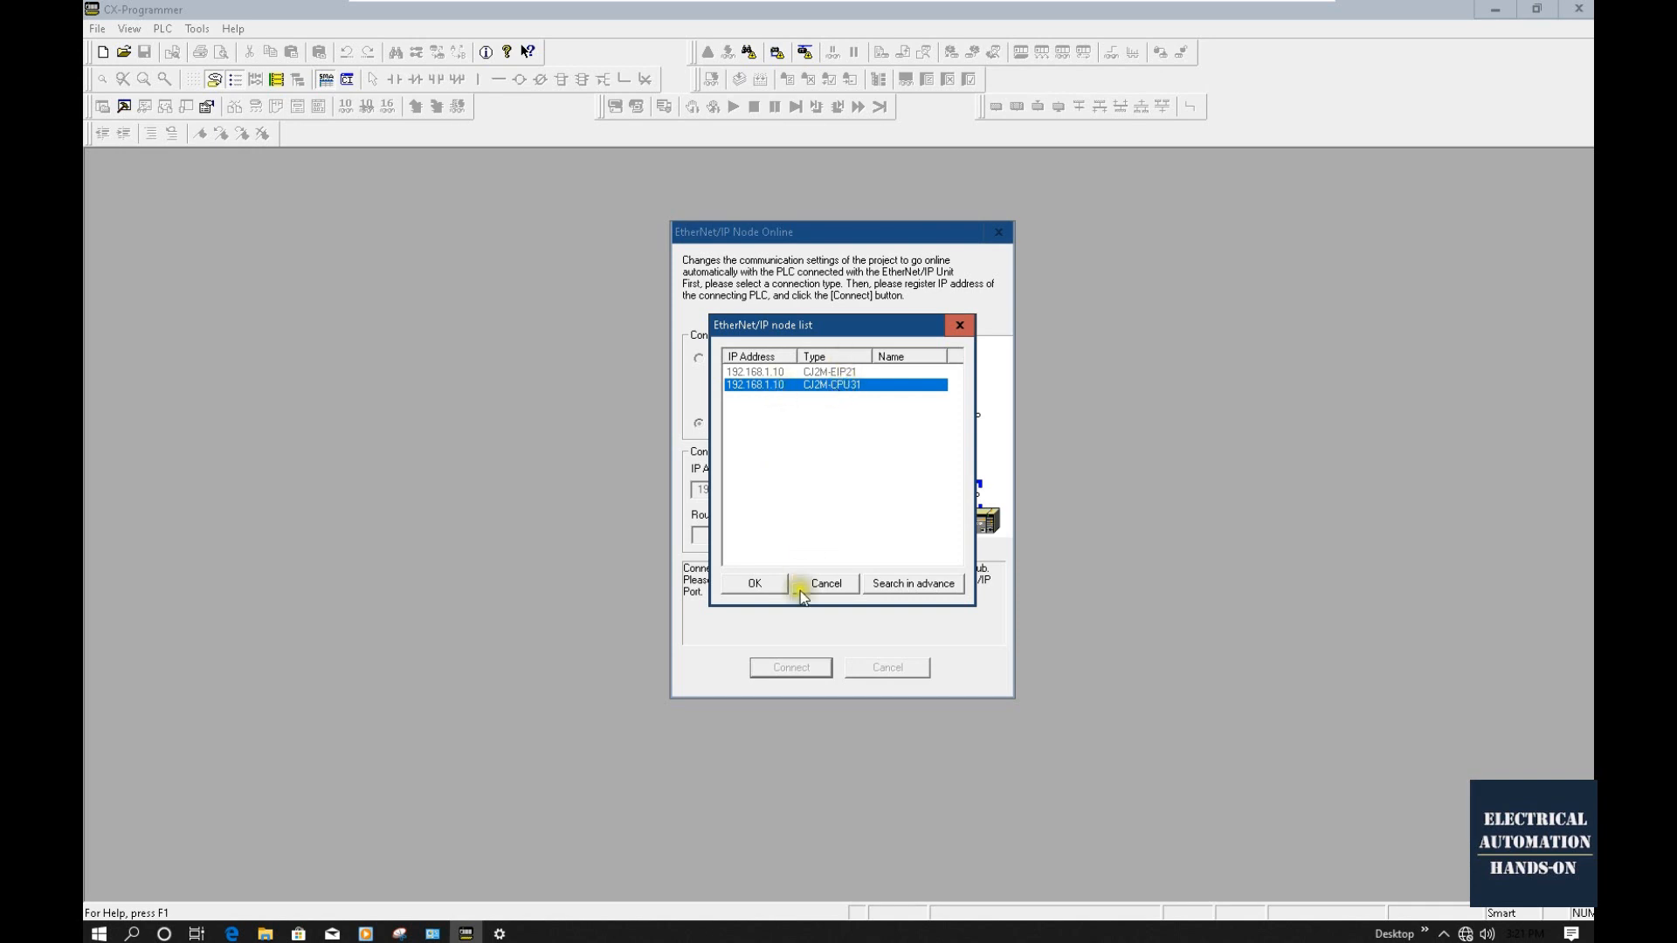
{"action": "left_click", "coordinate": [756, 583]}
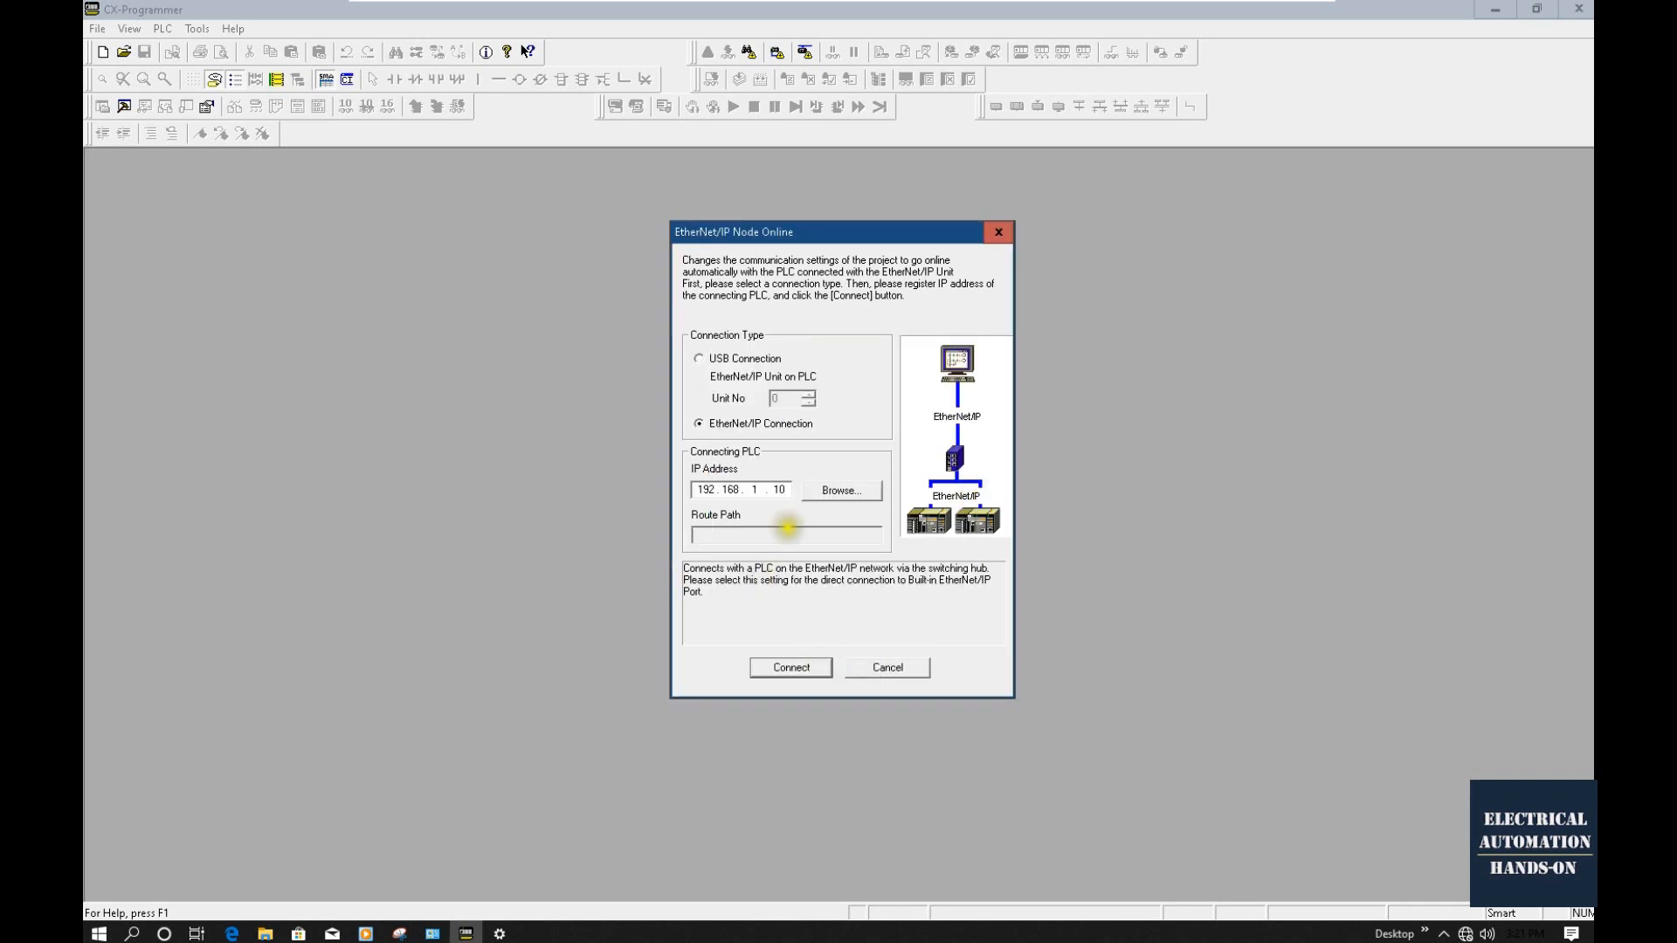
Connect to the selected PLC and transfer its program into the new project.
{"action": "left_click", "coordinate": [801, 668]}
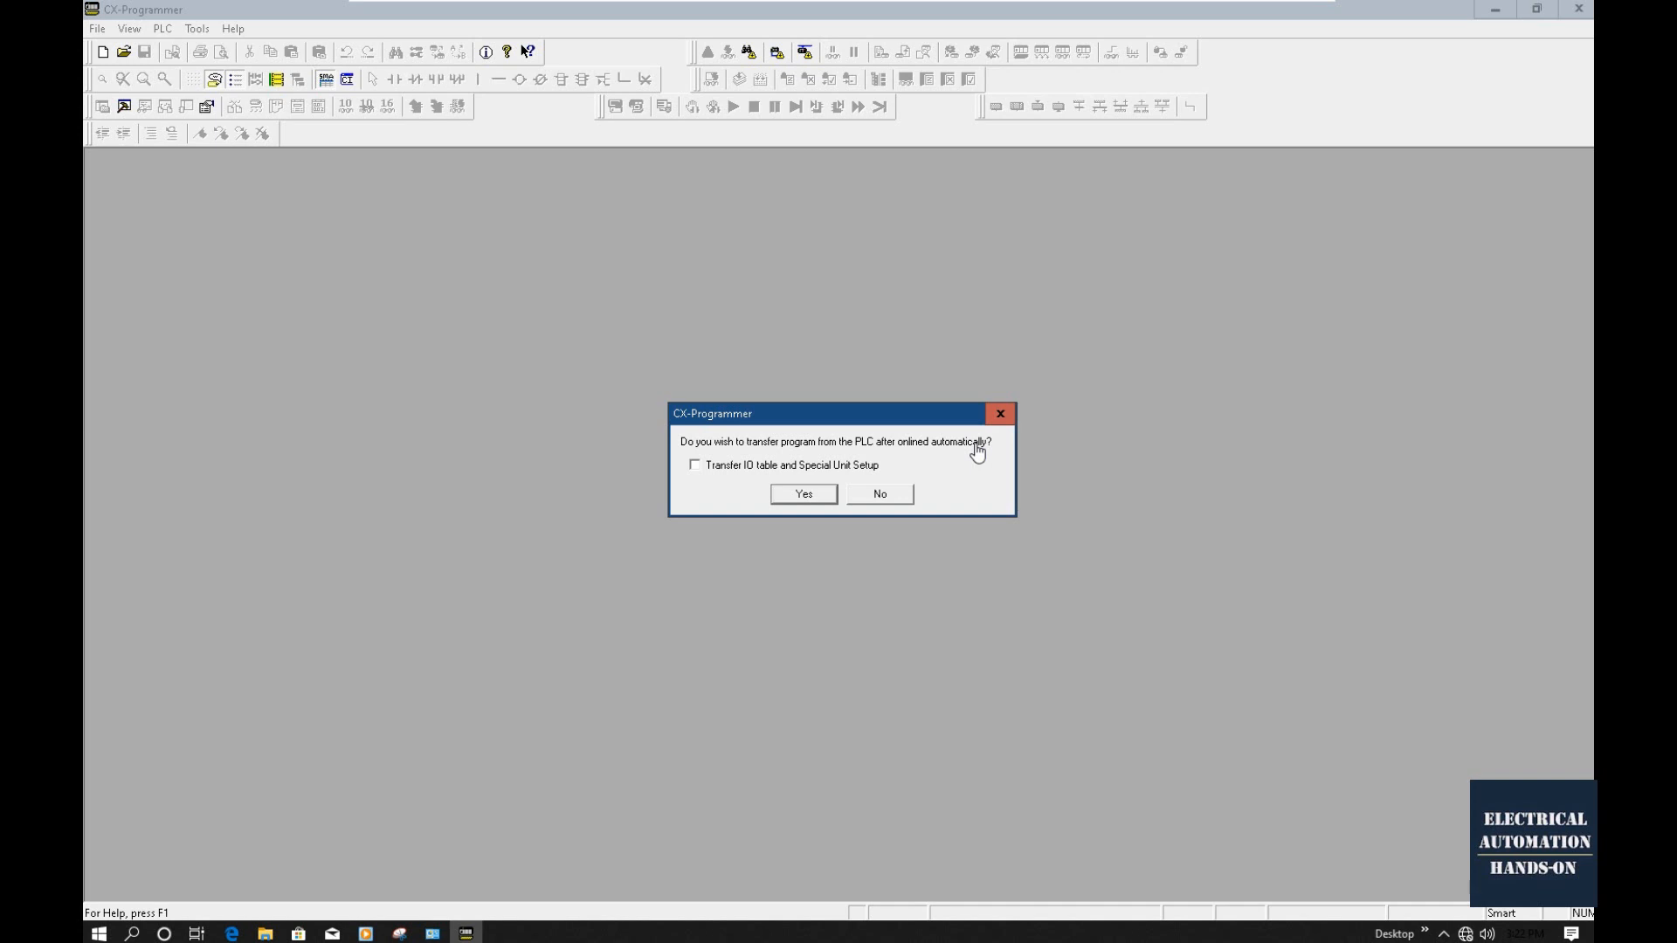
{"action": "left_click", "coordinate": [891, 501]}
{"action": "left_click", "coordinate": [825, 497]}
{"action": "left_click", "coordinate": [825, 497]}
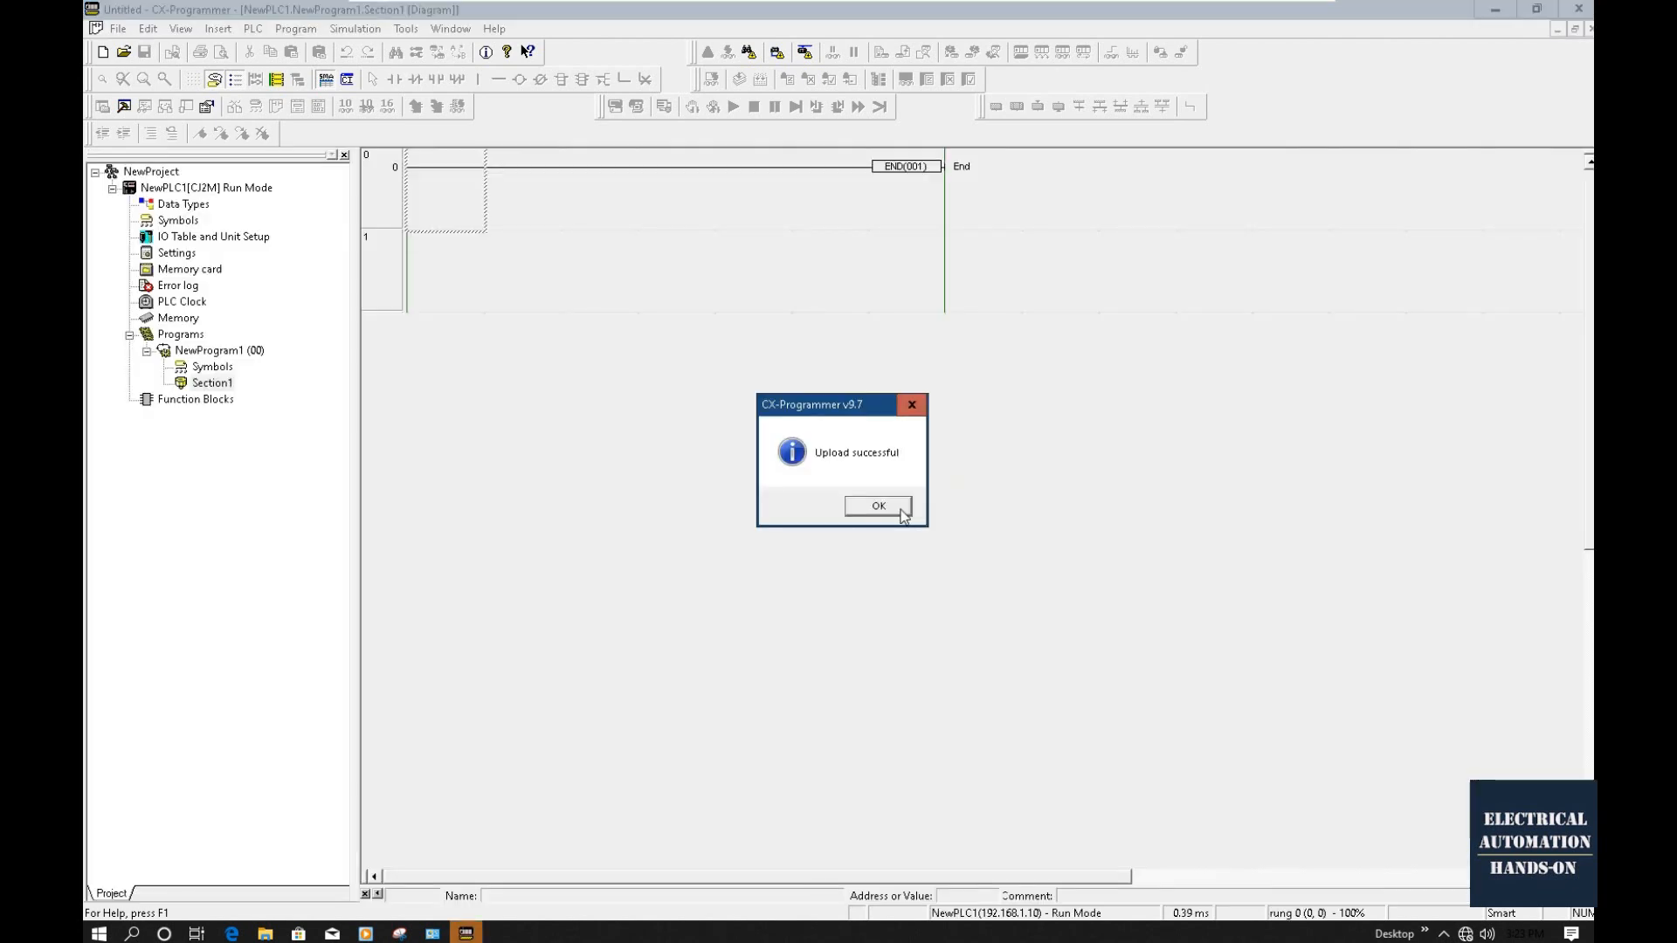
{"action": "left_click", "coordinate": [902, 512]}
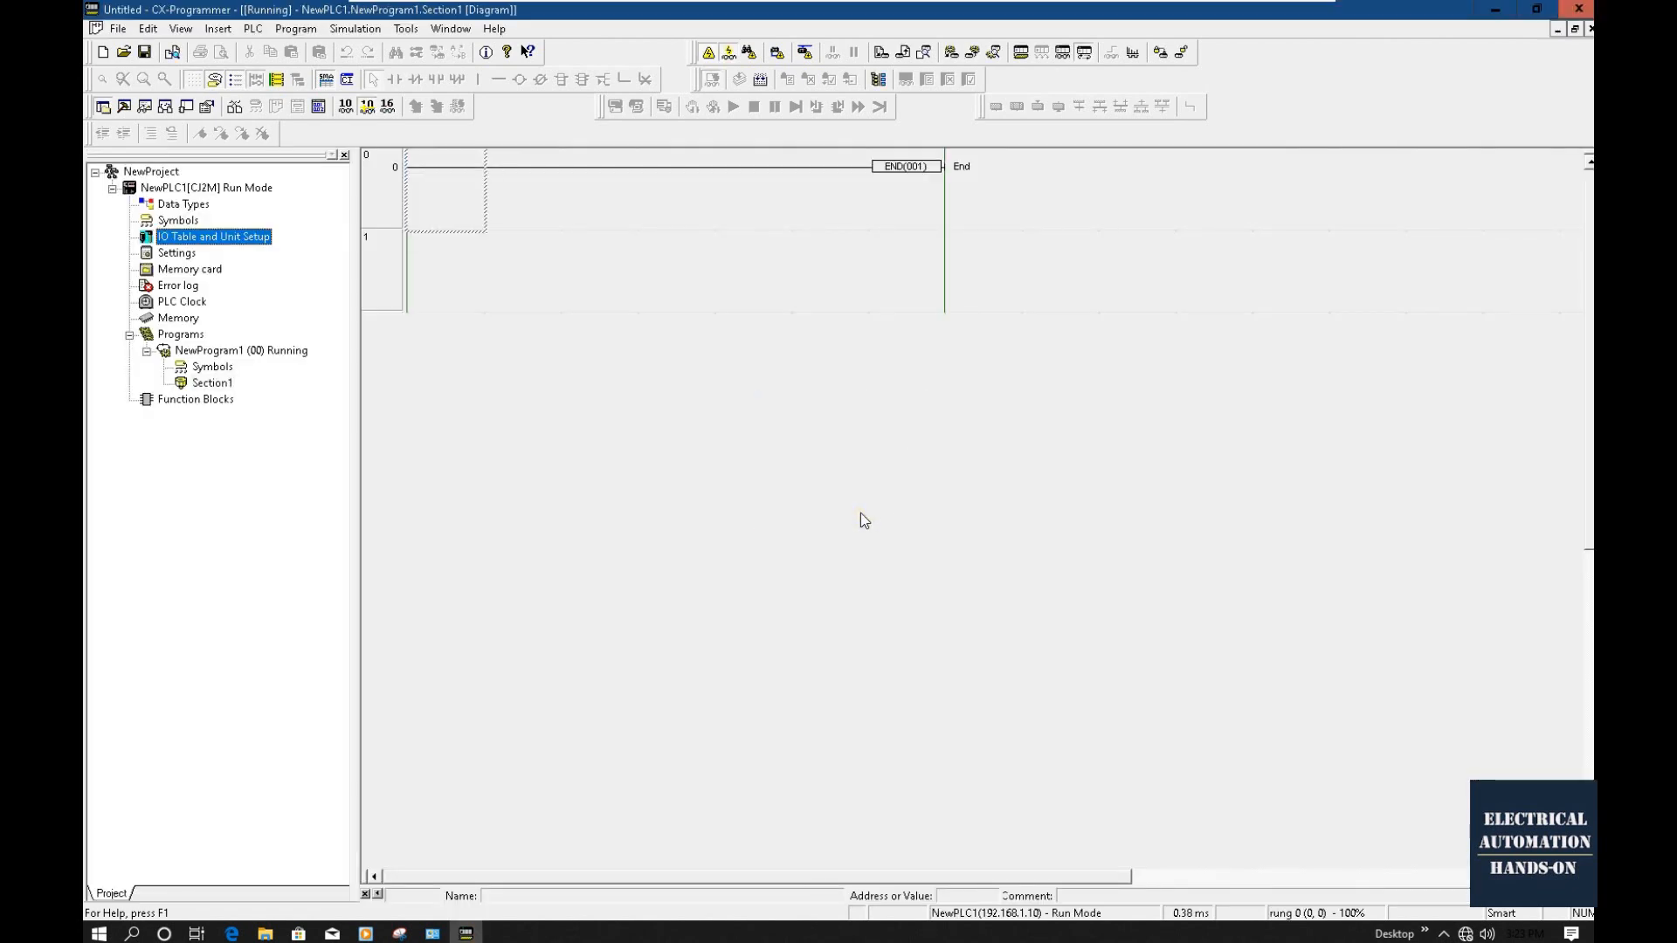
Open the PLC IO table and bring up the parameters of the built-in CJ2M-EIP21 EtherNet/IP port.
{"action": "double_click", "coordinate": [197, 246]}
{"action": "left_click_drag", "start_coordinate": [310, 43], "coordinate": [812, 212]}
{"action": "left_click", "coordinate": [625, 290]}
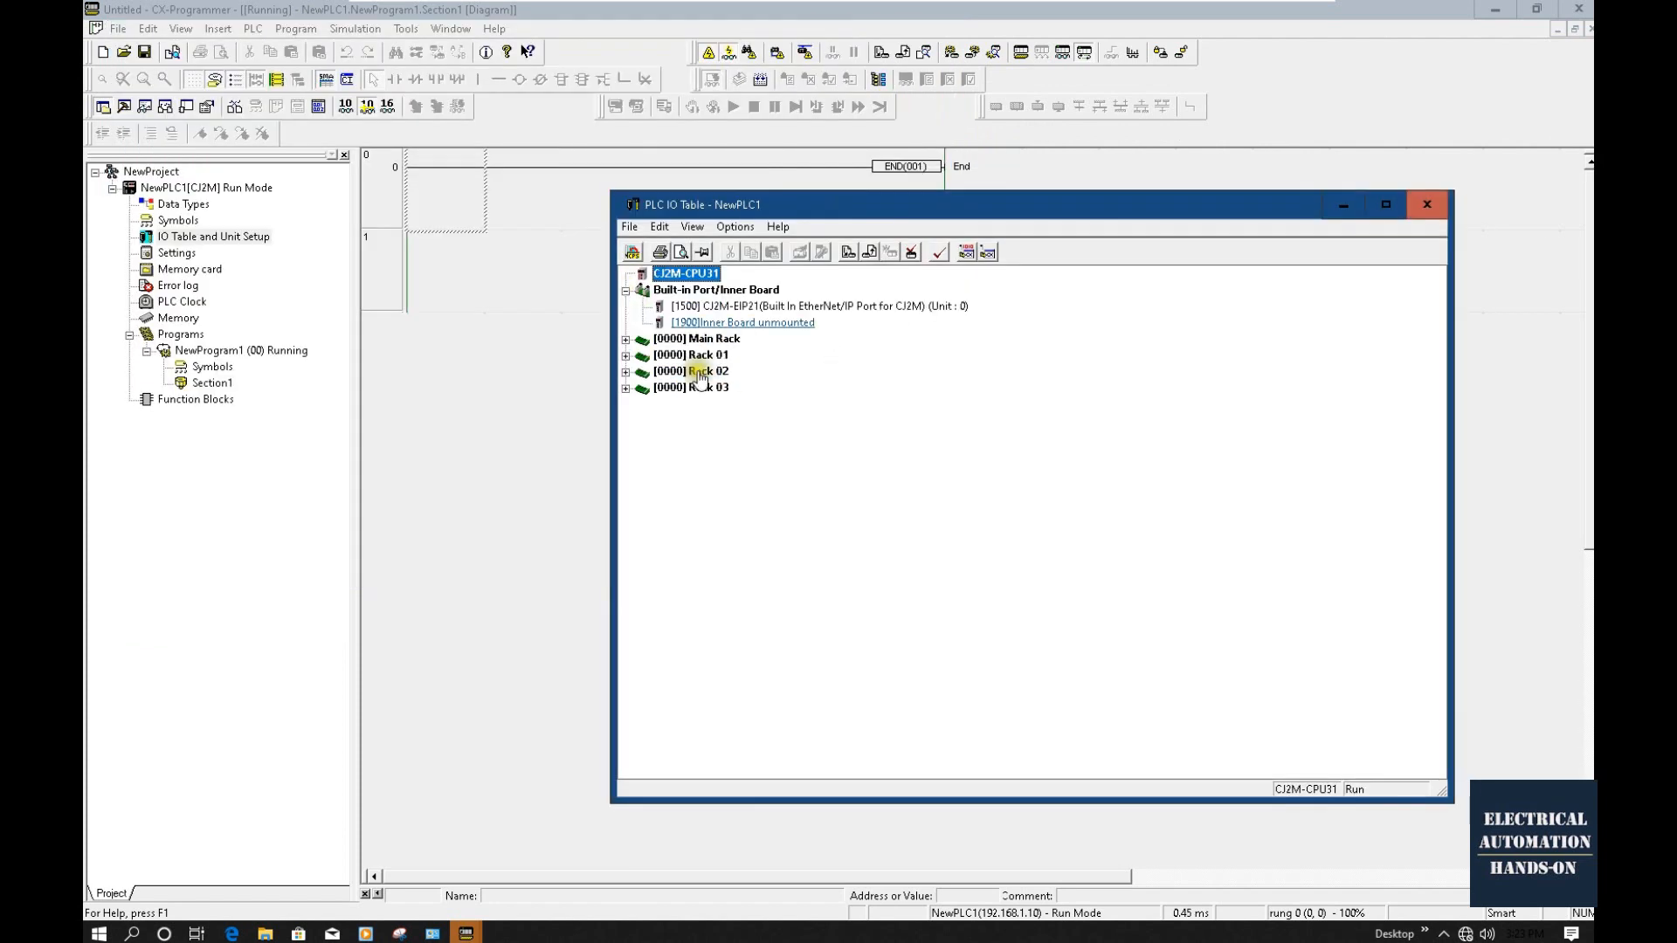
{"action": "left_click", "coordinate": [942, 312]}
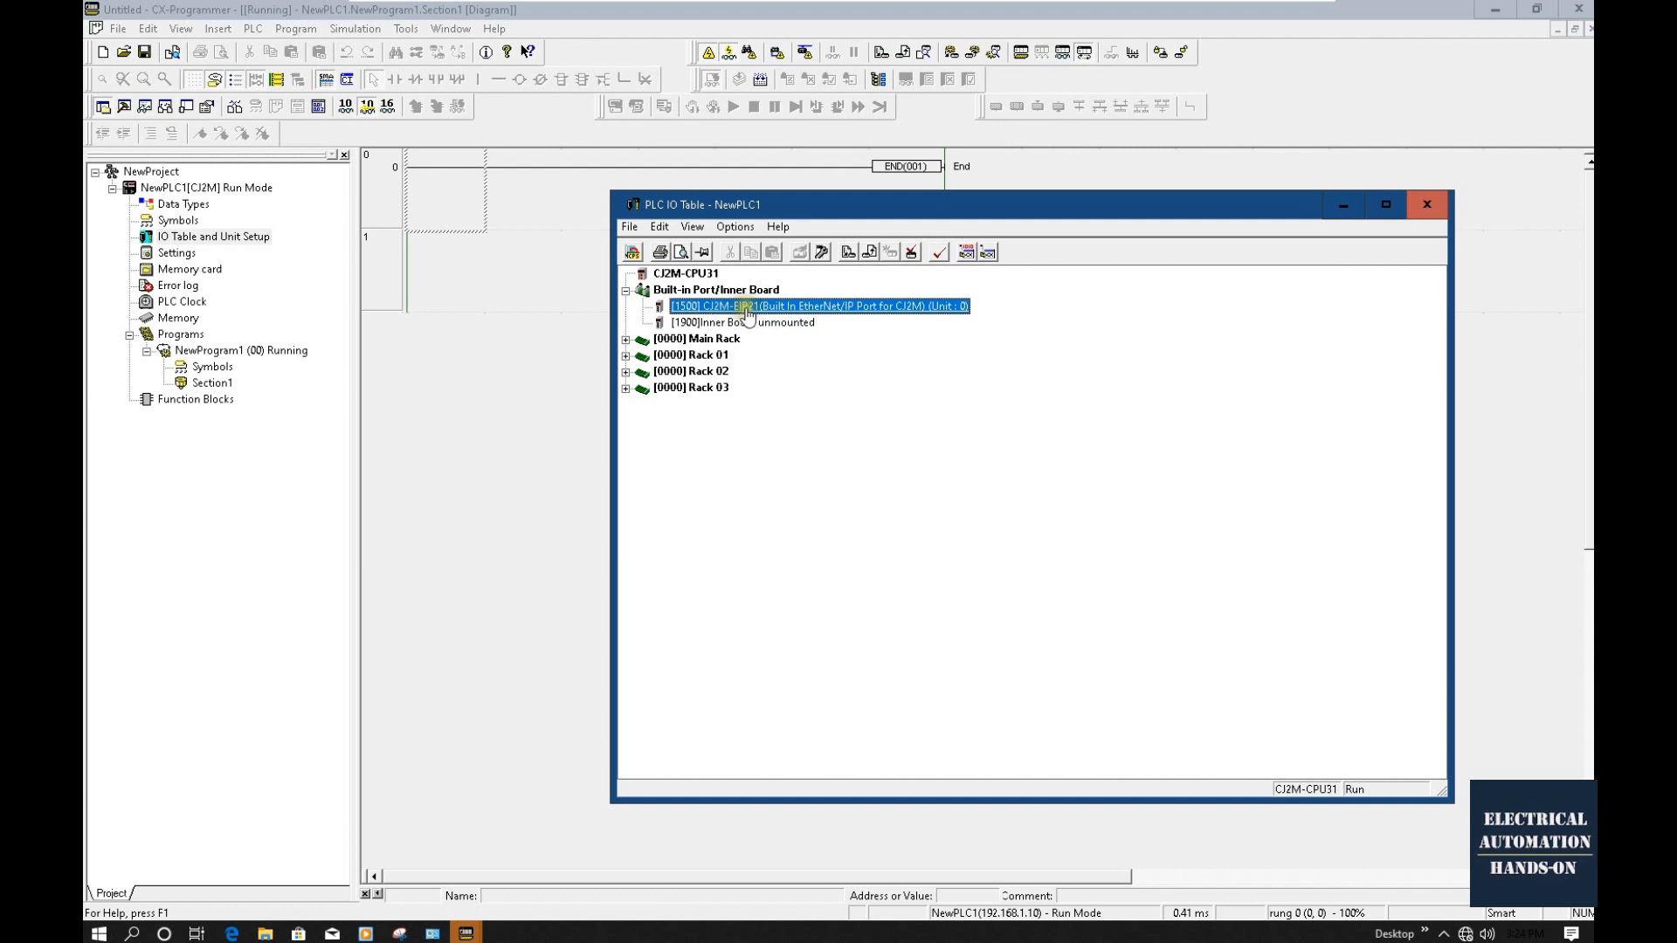
{"action": "double_click", "coordinate": [902, 309]}
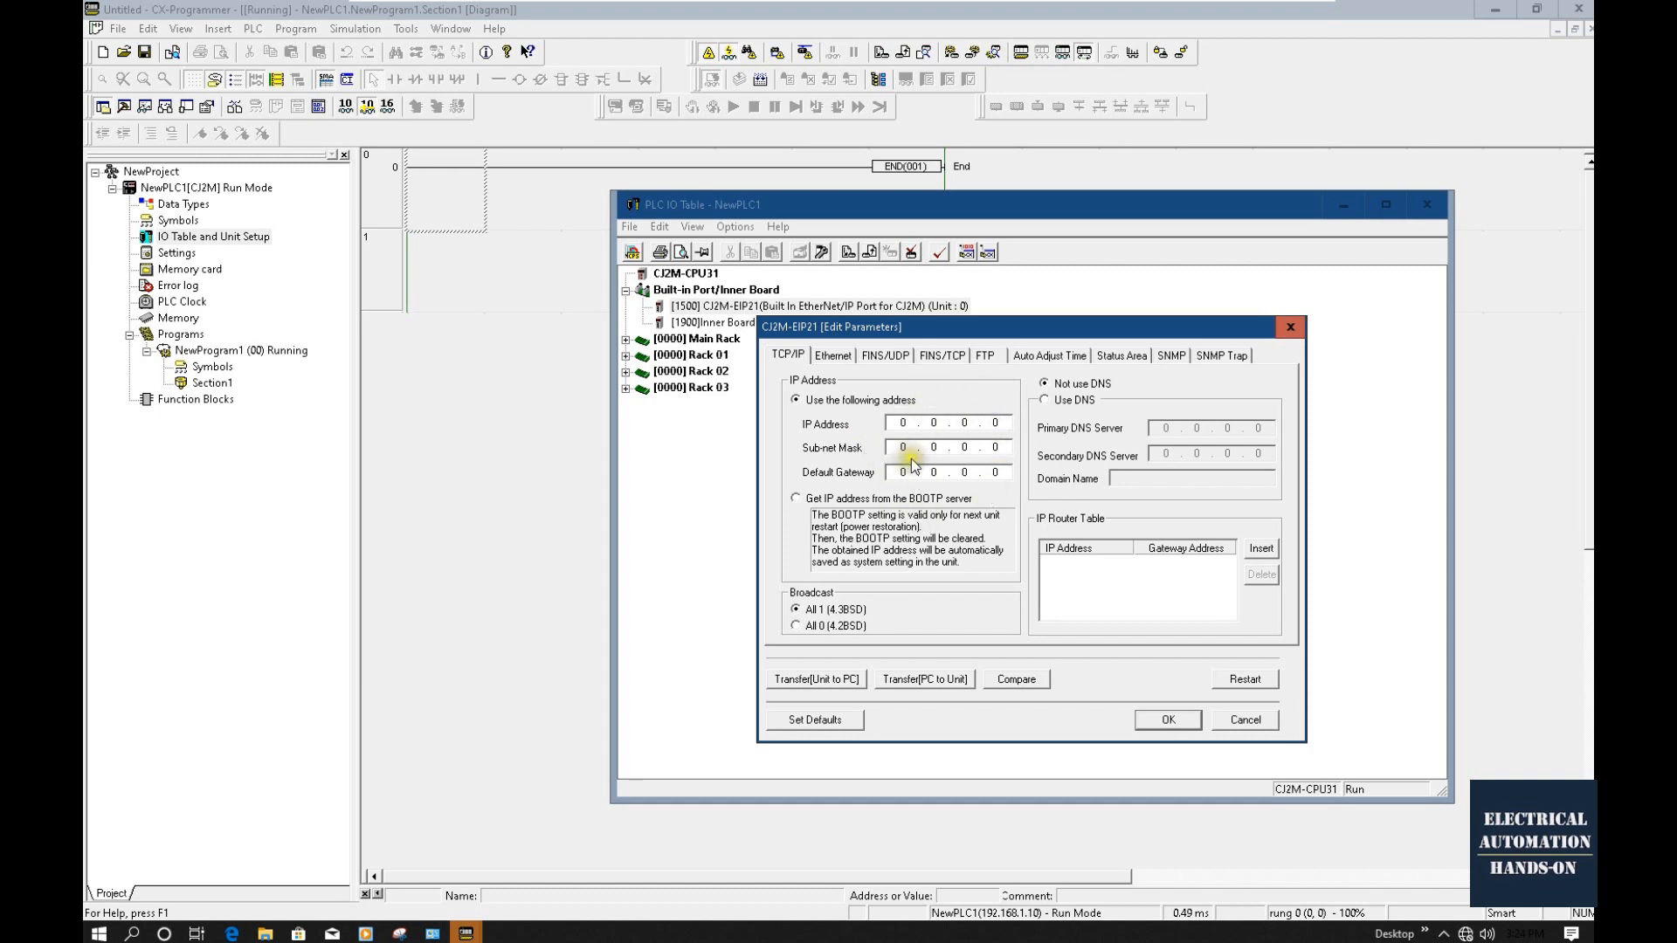
Set the port's IP address to 192.168.1.10 and its sub-net mask to 255.255.255.0.
{"action": "left_click", "coordinate": [904, 422]}
{"action": "type", "text": "192 . 168 . 1 . 10"}
{"action": "left_click", "coordinate": [928, 451]}
{"action": "type", "text": "255 . 255 . 255"}
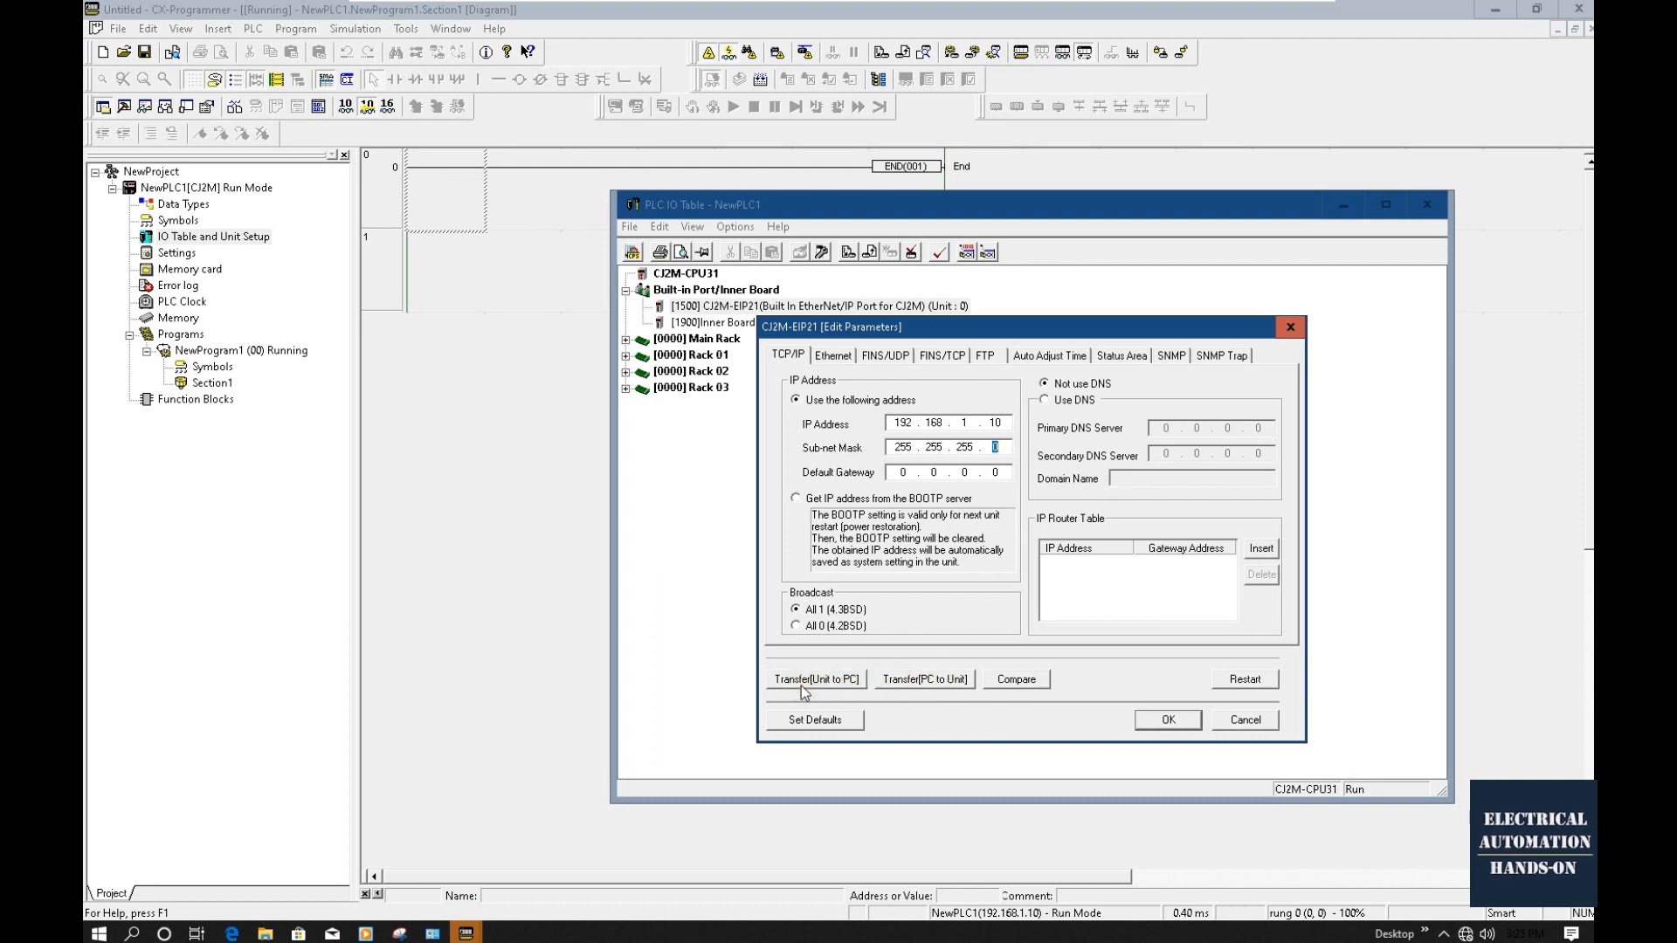
Try to transfer the CJ2M-EIP21 parameters from the PC to the unit in Run mode.
{"action": "left_click", "coordinate": [950, 686]}
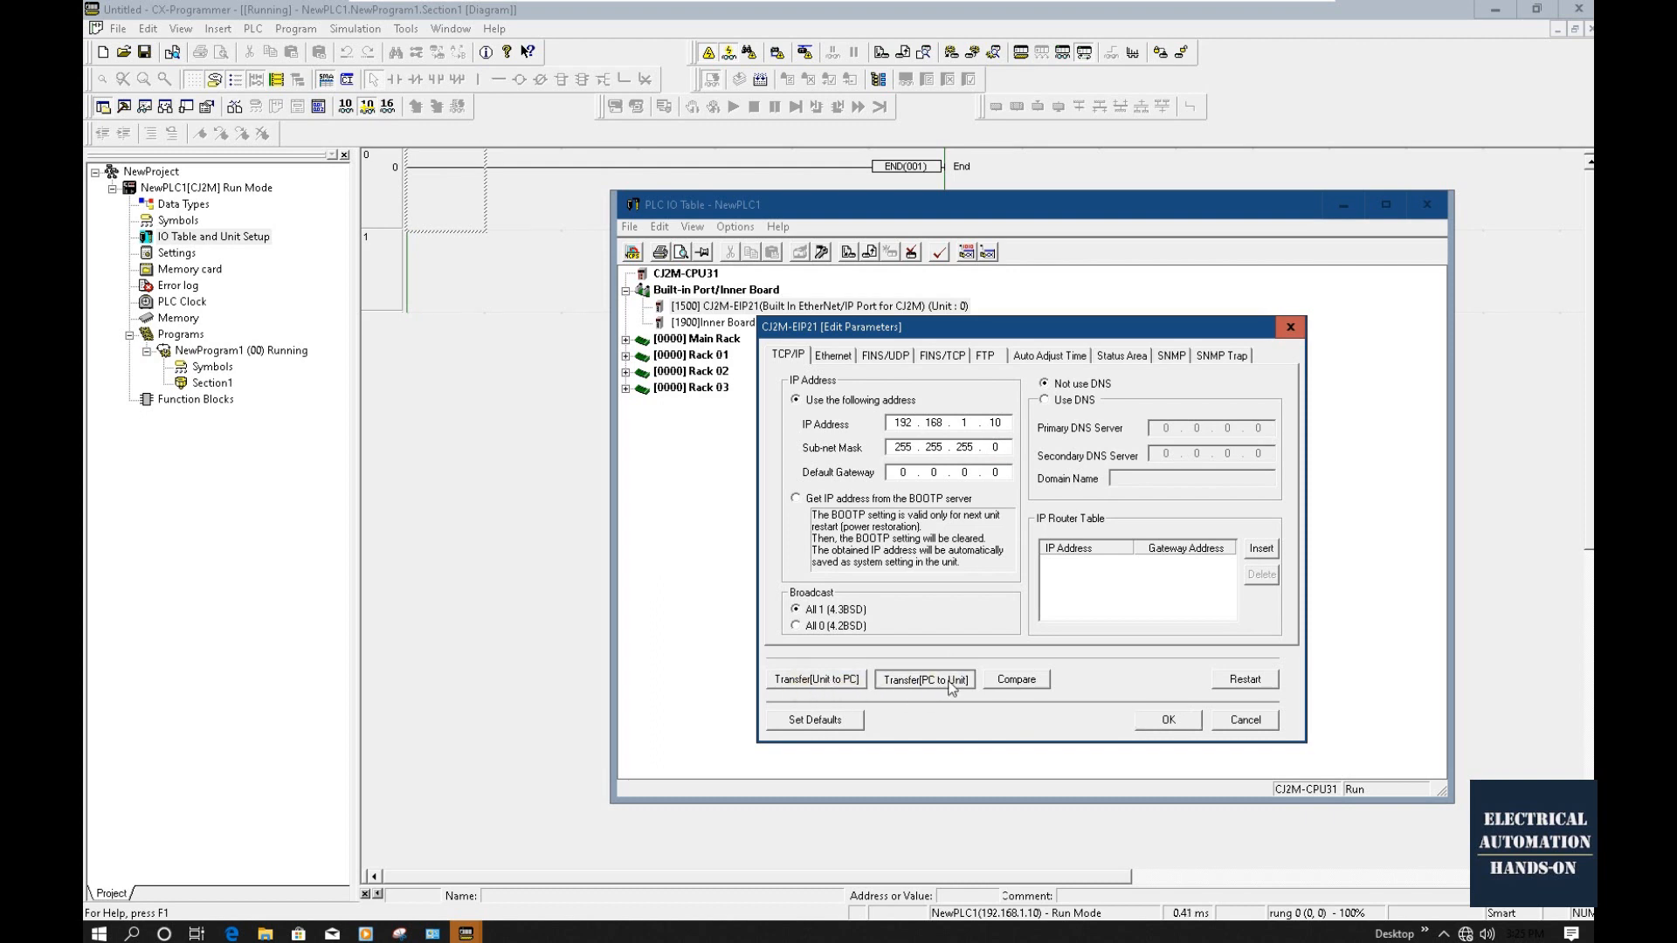
{"action": "left_click", "coordinate": [838, 530]}
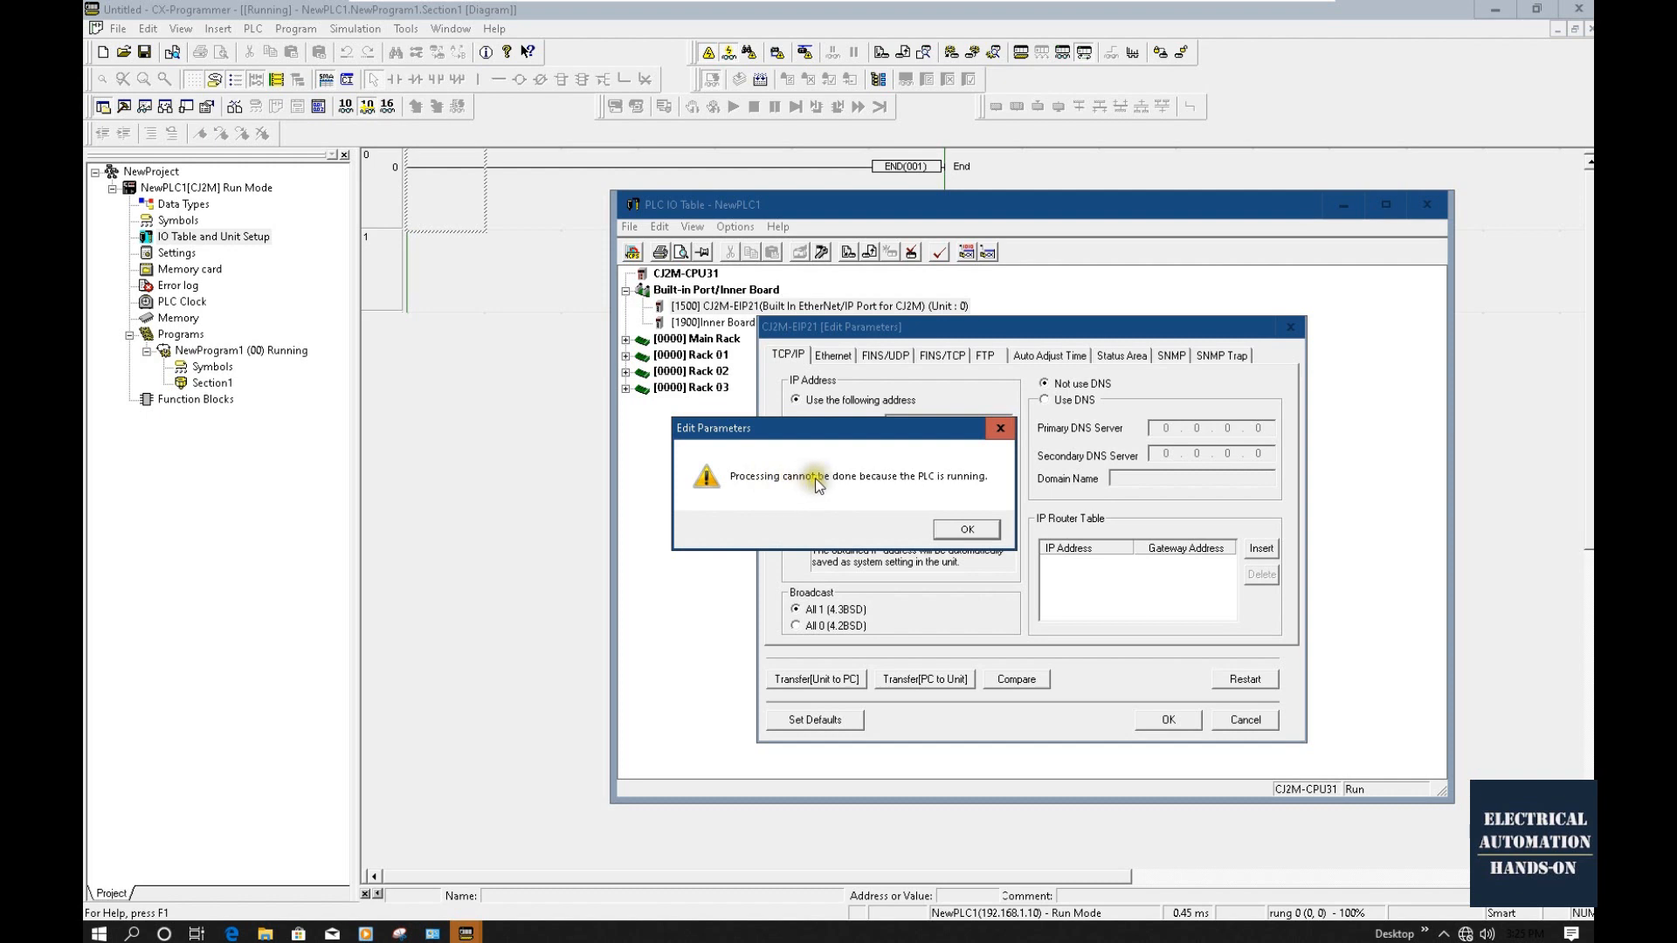
{"action": "left_click", "coordinate": [967, 529]}
Return to the main programming window and switch the PLC into program mode.
{"action": "left_click", "coordinate": [480, 410]}
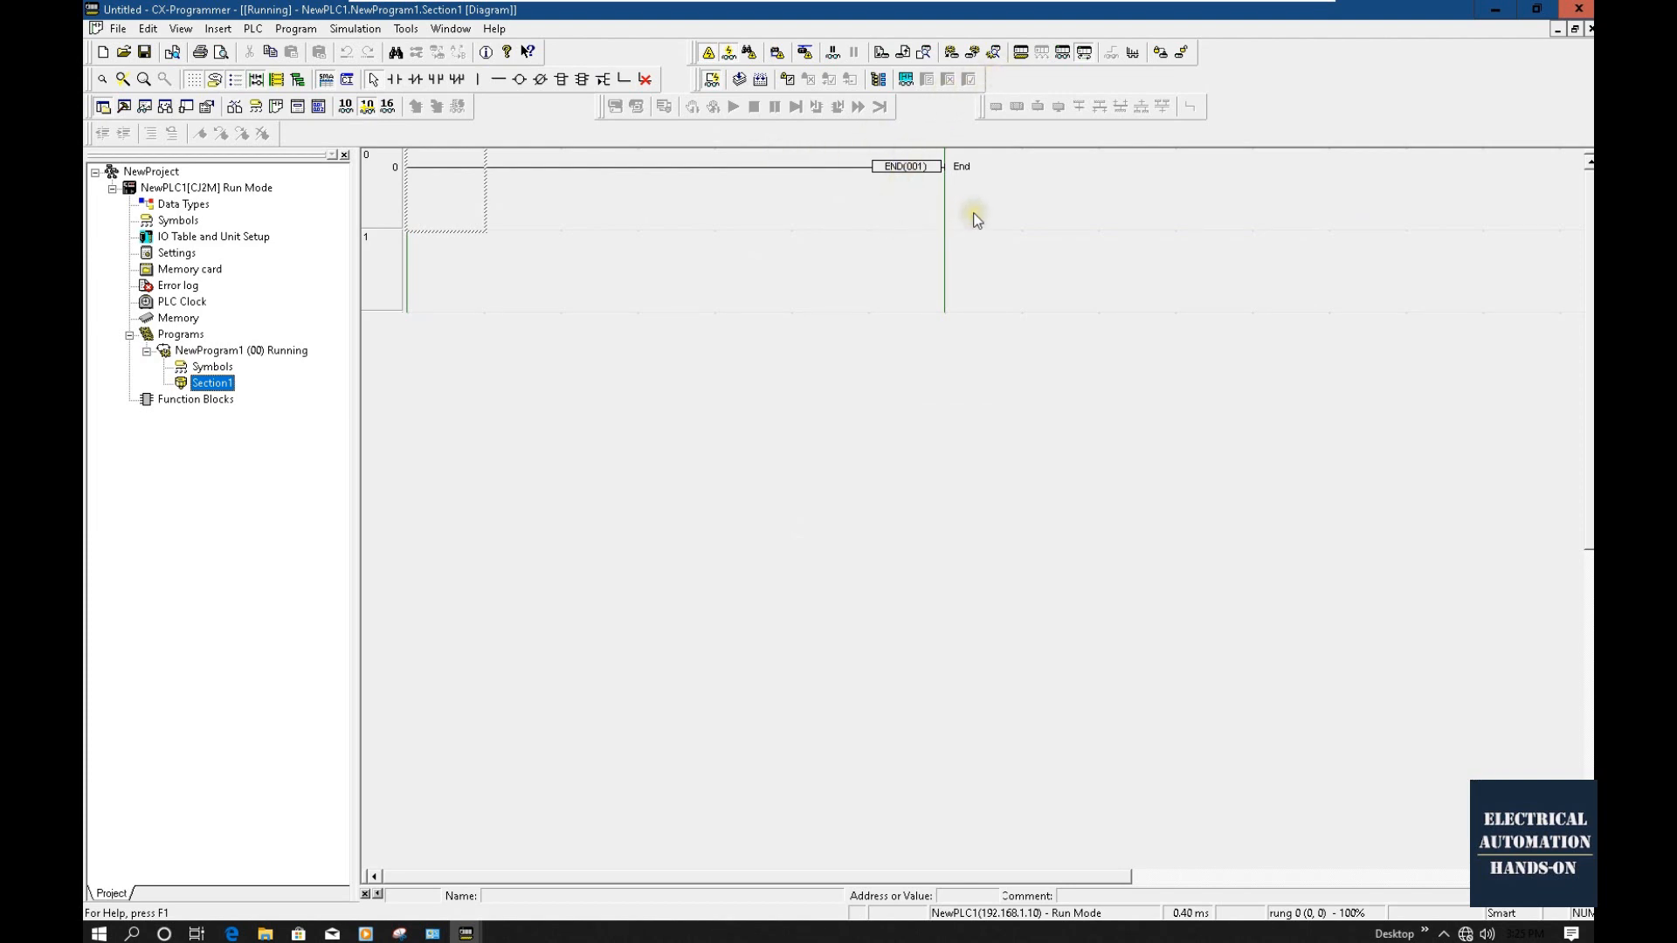
{"action": "left_click", "coordinate": [1025, 56]}
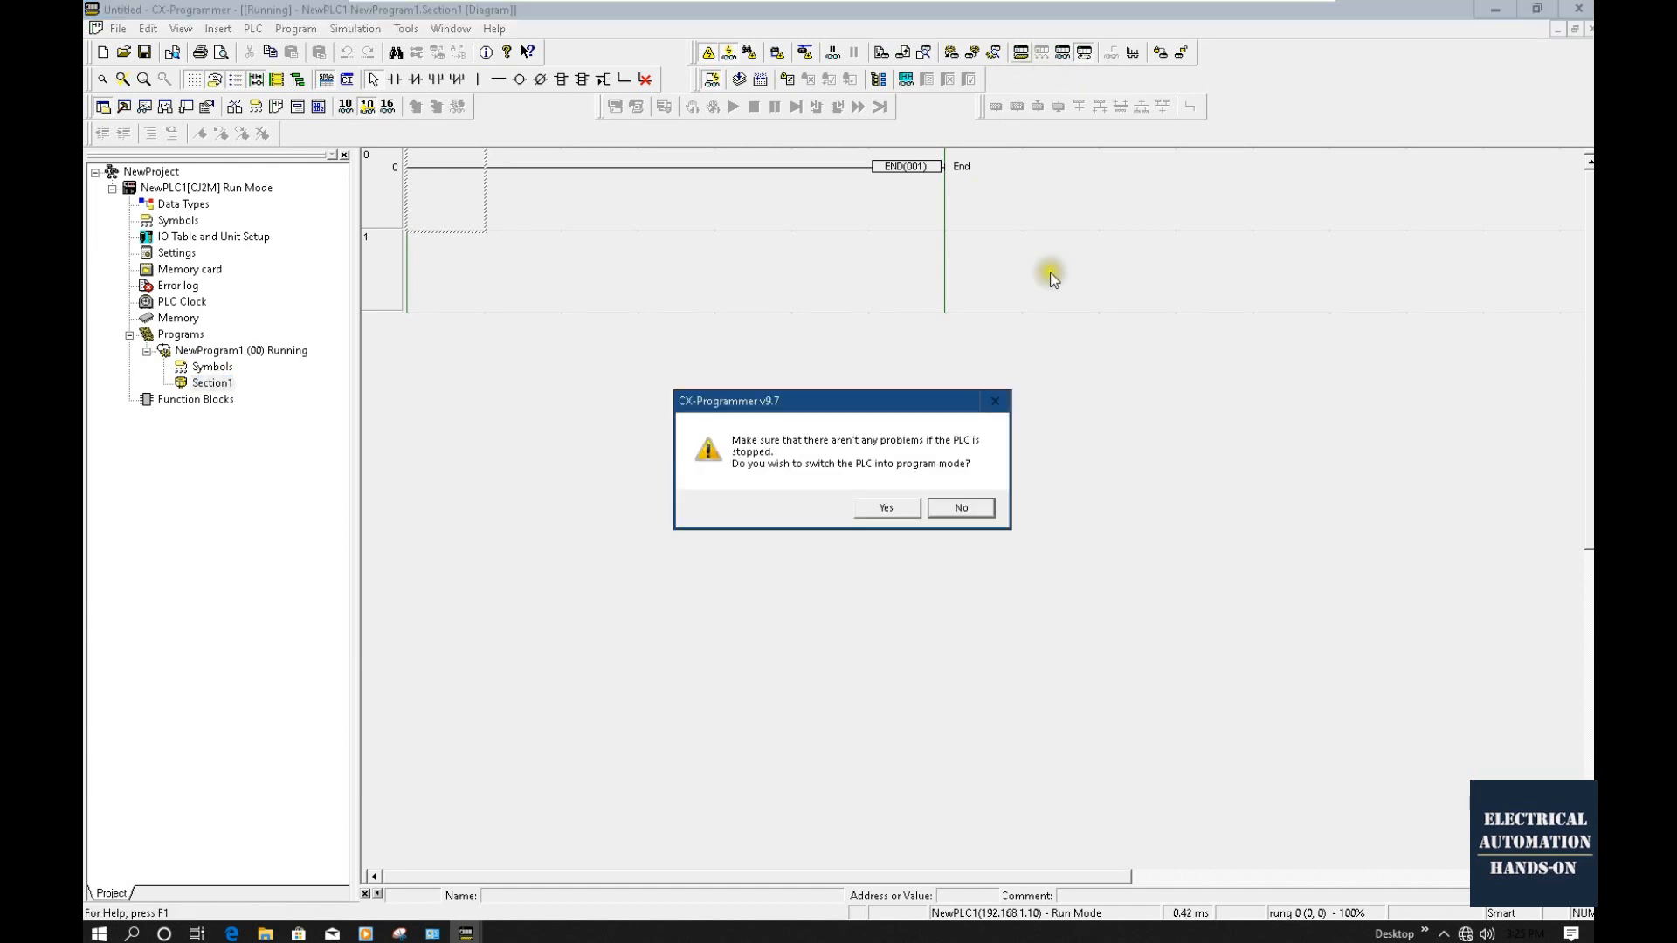
{"action": "left_click", "coordinate": [868, 507]}
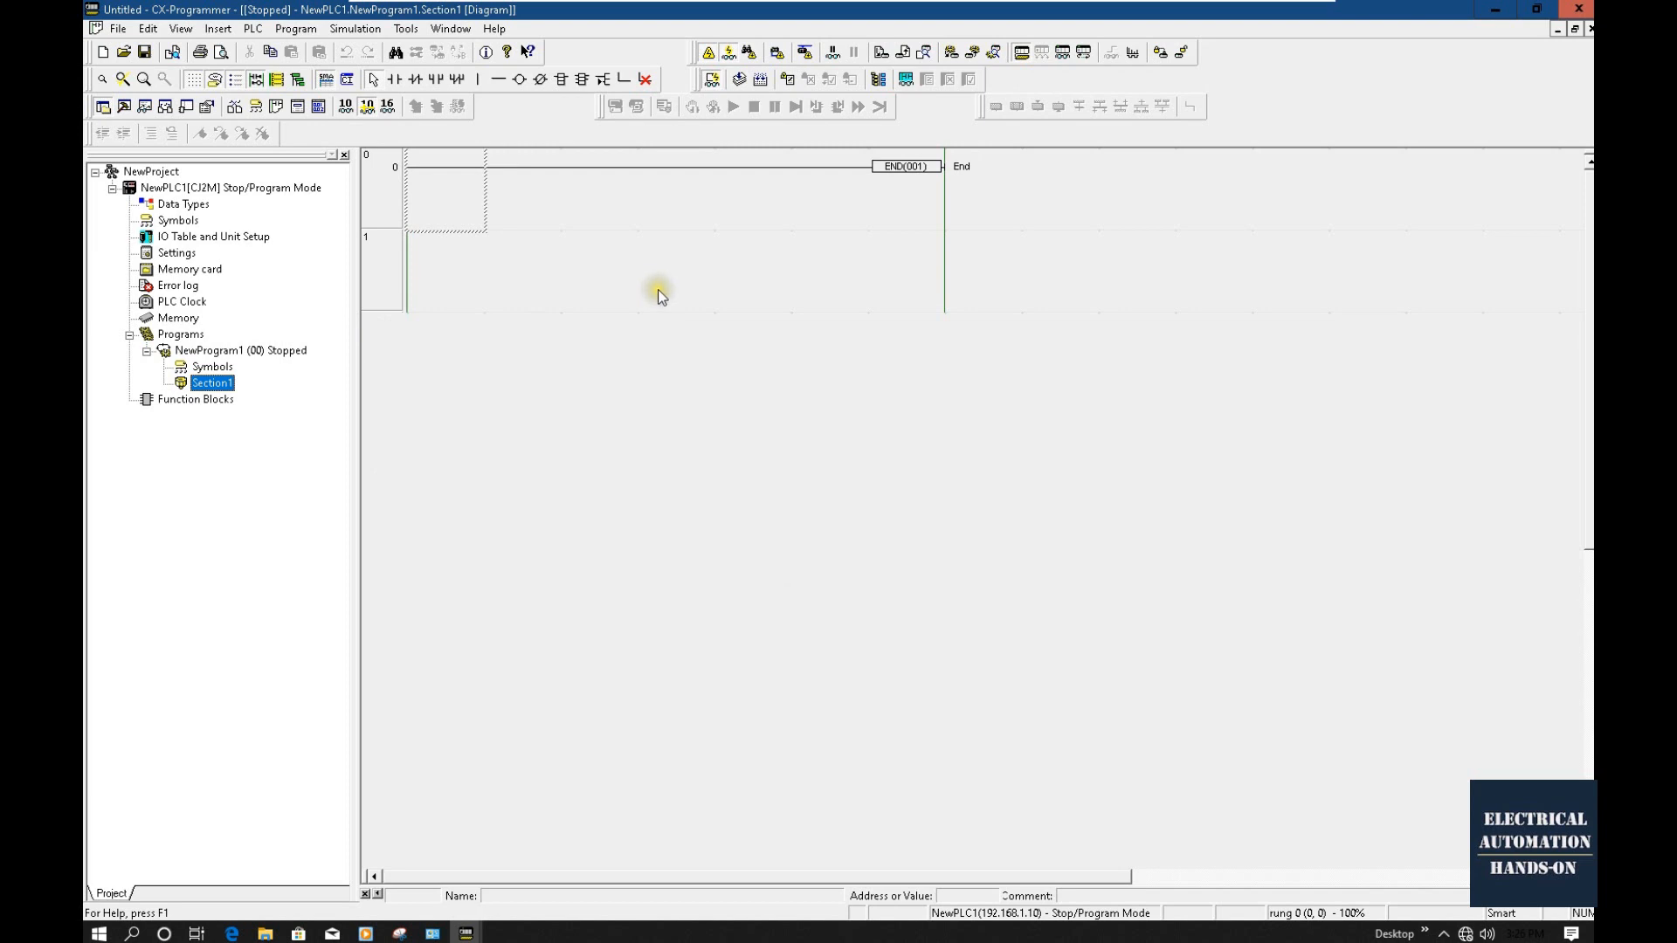
{"action": "left_click", "coordinate": [808, 307]}
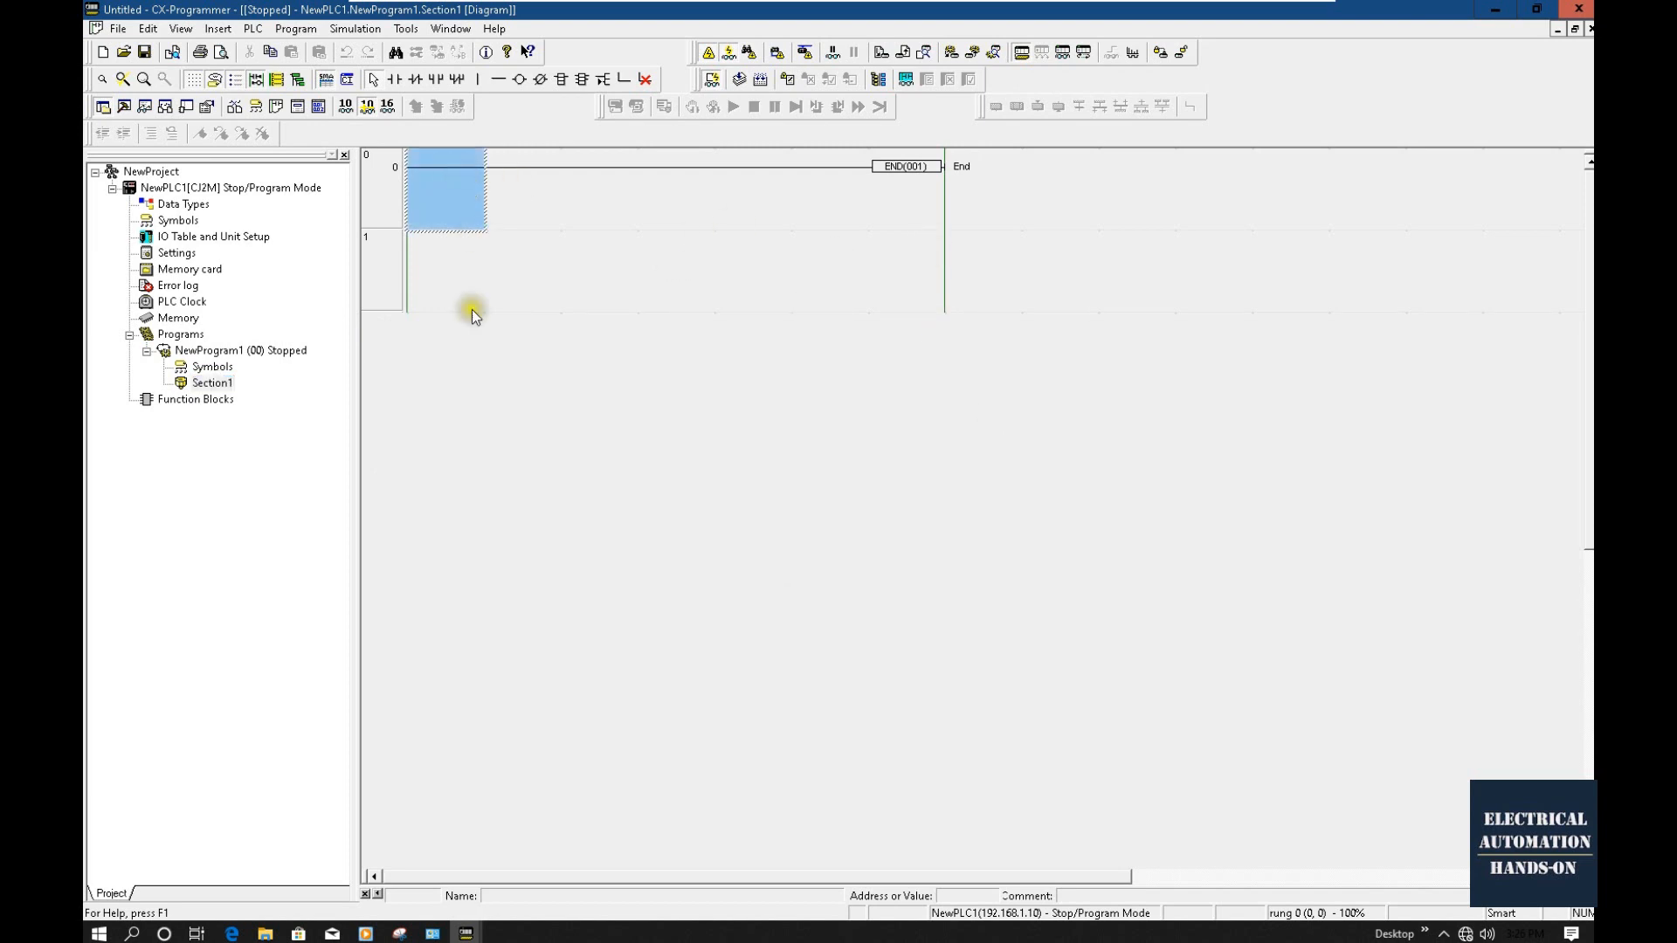
Reopen the CJ2M-EIP21 parameters, transfer them from the PC to the unit and restart the unit.
{"action": "double_click", "coordinate": [205, 237]}
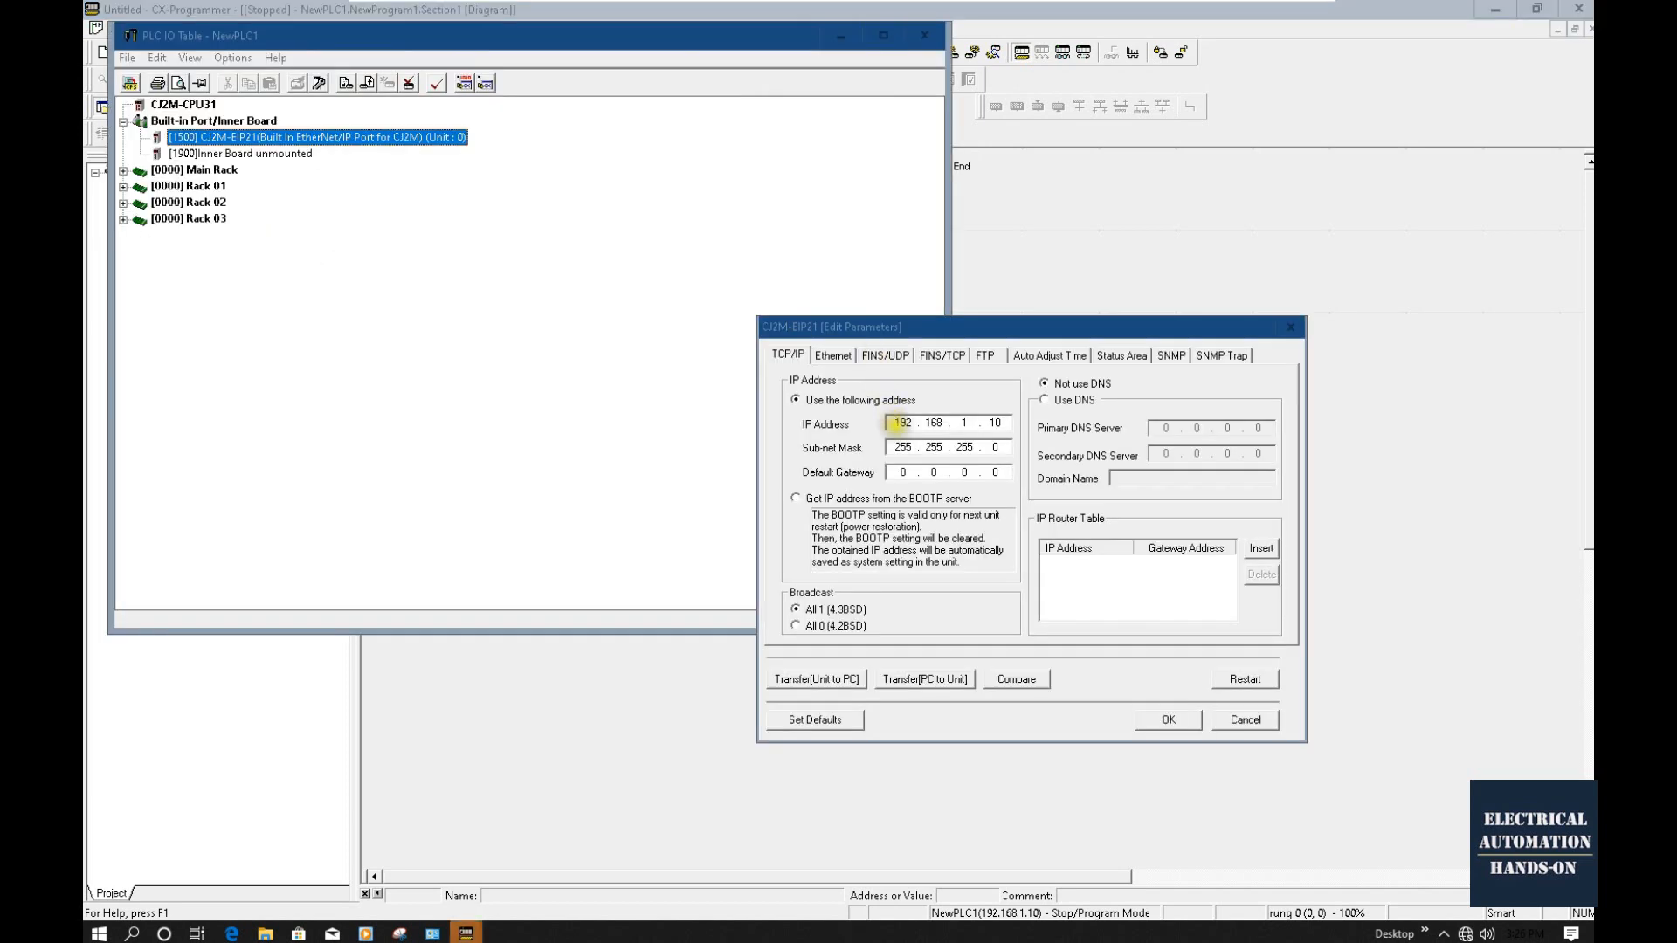
{"action": "left_click", "coordinate": [941, 680]}
{"action": "left_click", "coordinate": [851, 529]}
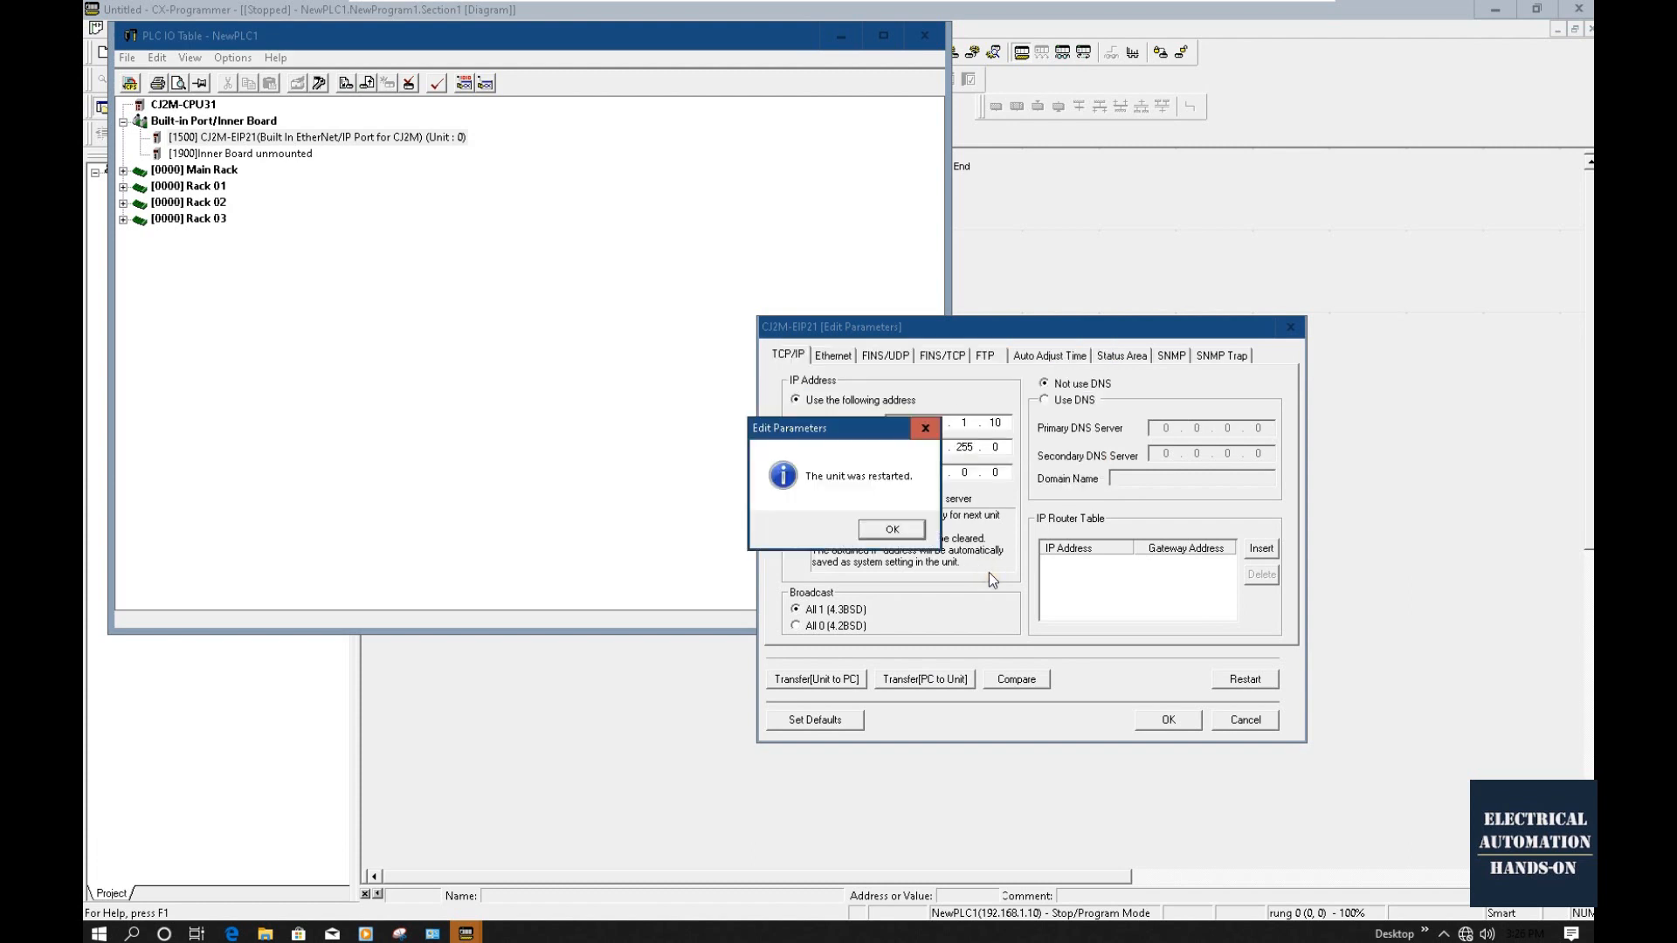
{"action": "left_click", "coordinate": [907, 529]}
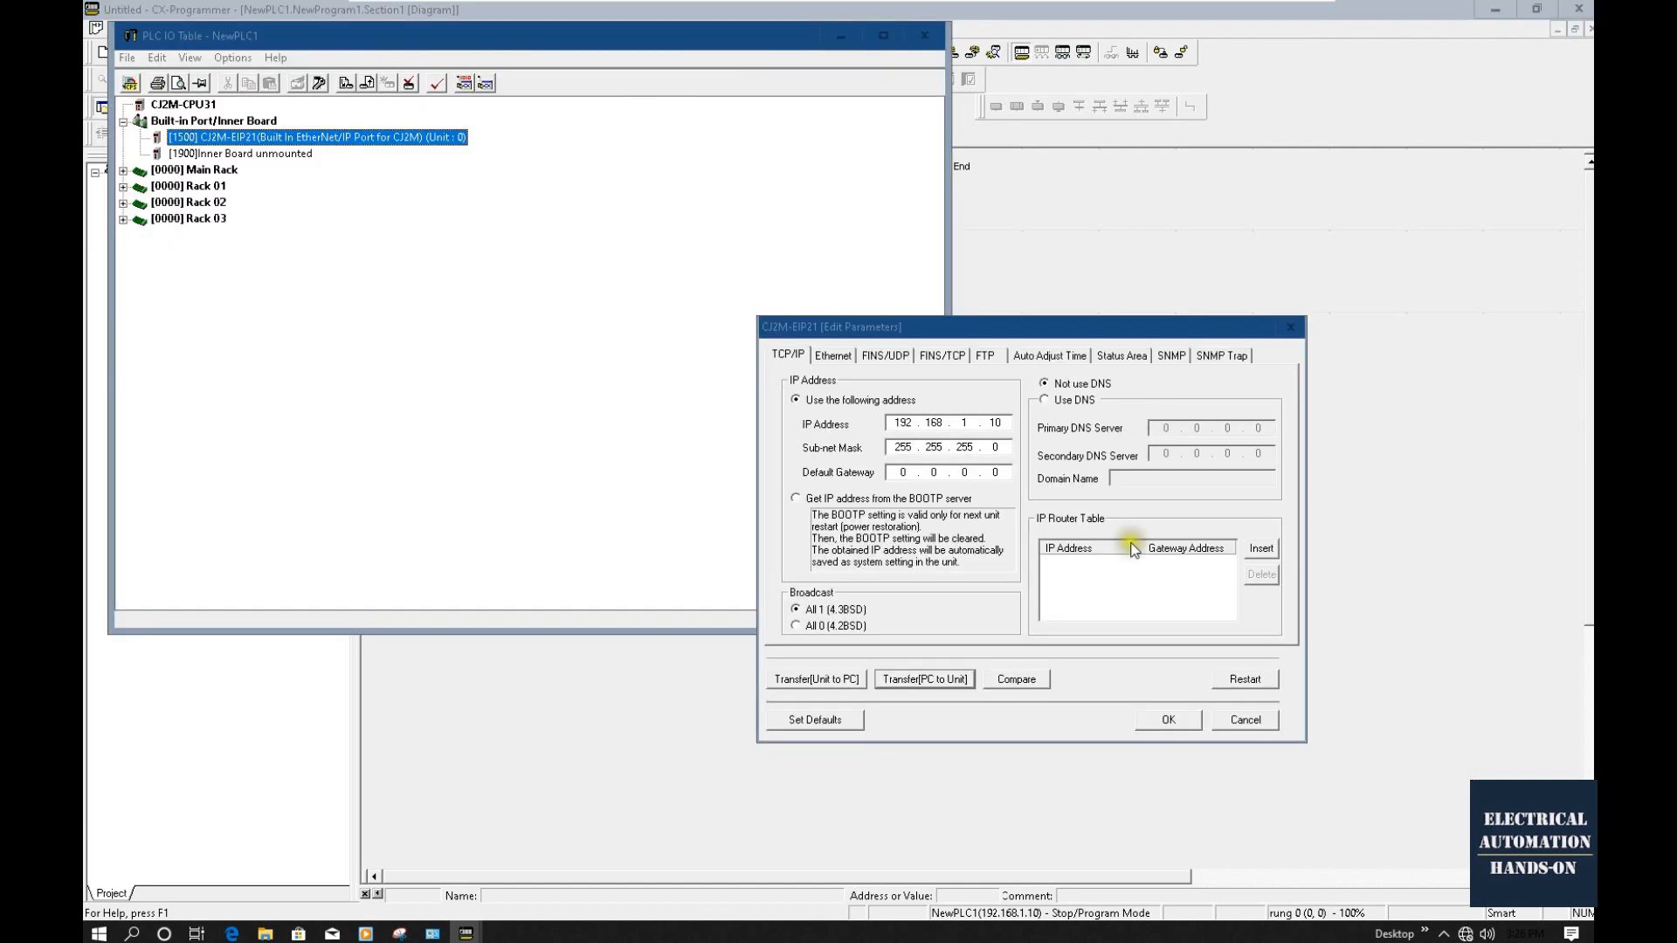
Compare the CJ2M-EIP21 parameters on the PC with those in the unit.
{"action": "left_click", "coordinate": [1016, 679]}
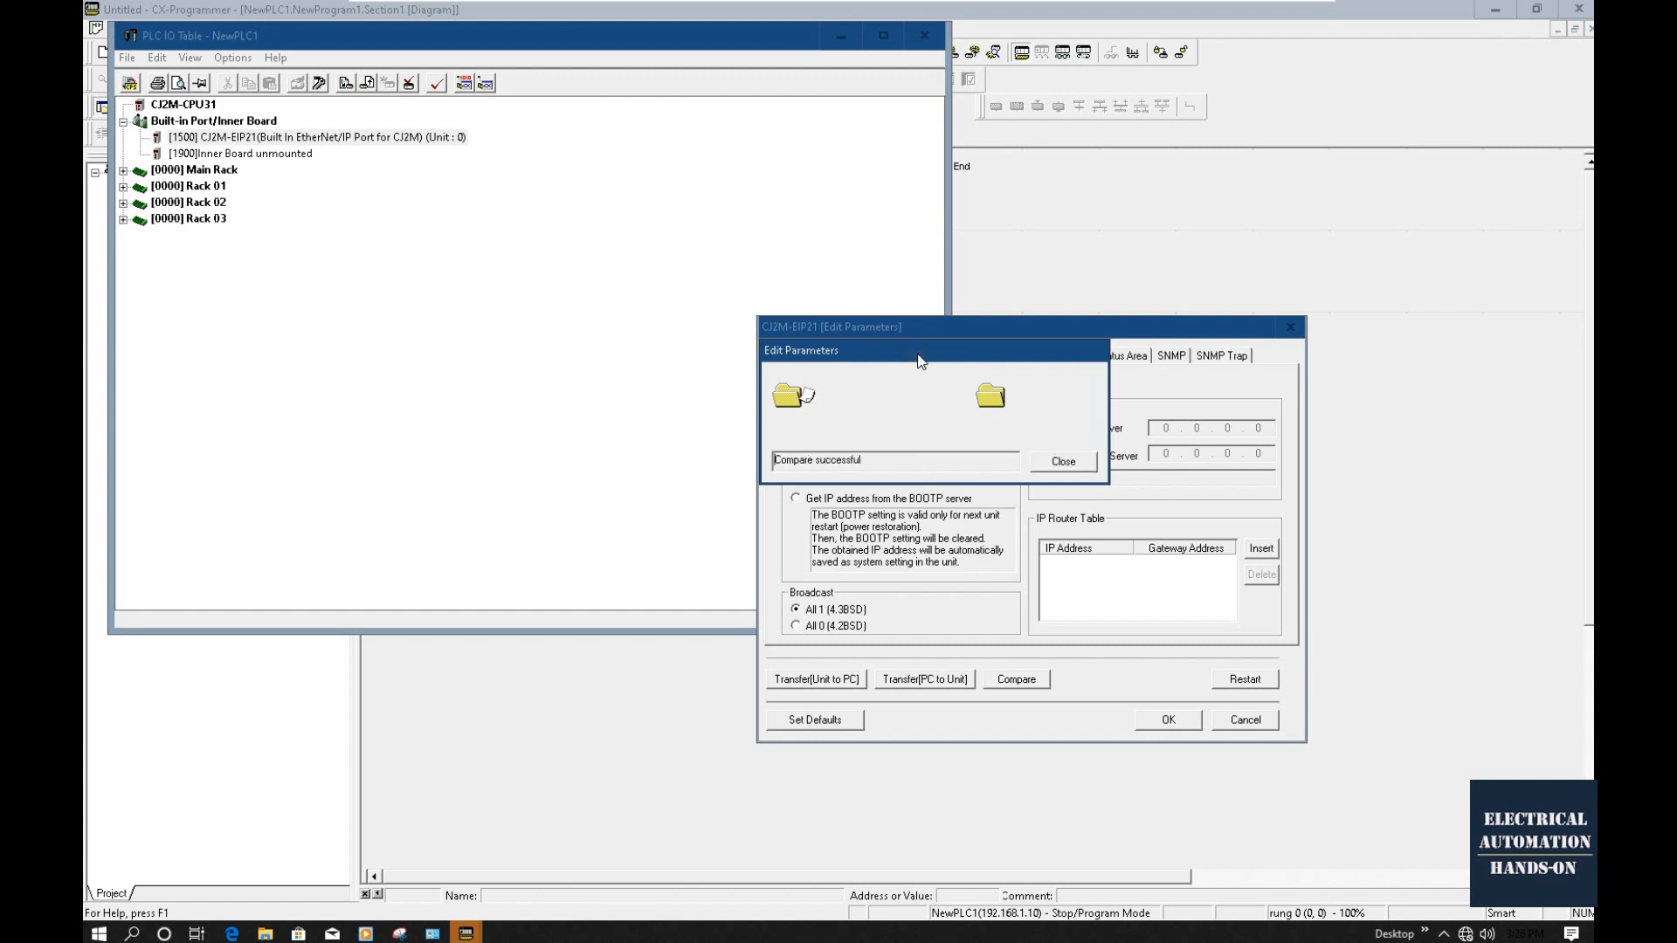
{"action": "left_click_drag", "start_coordinate": [921, 360], "coordinate": [1003, 191]}
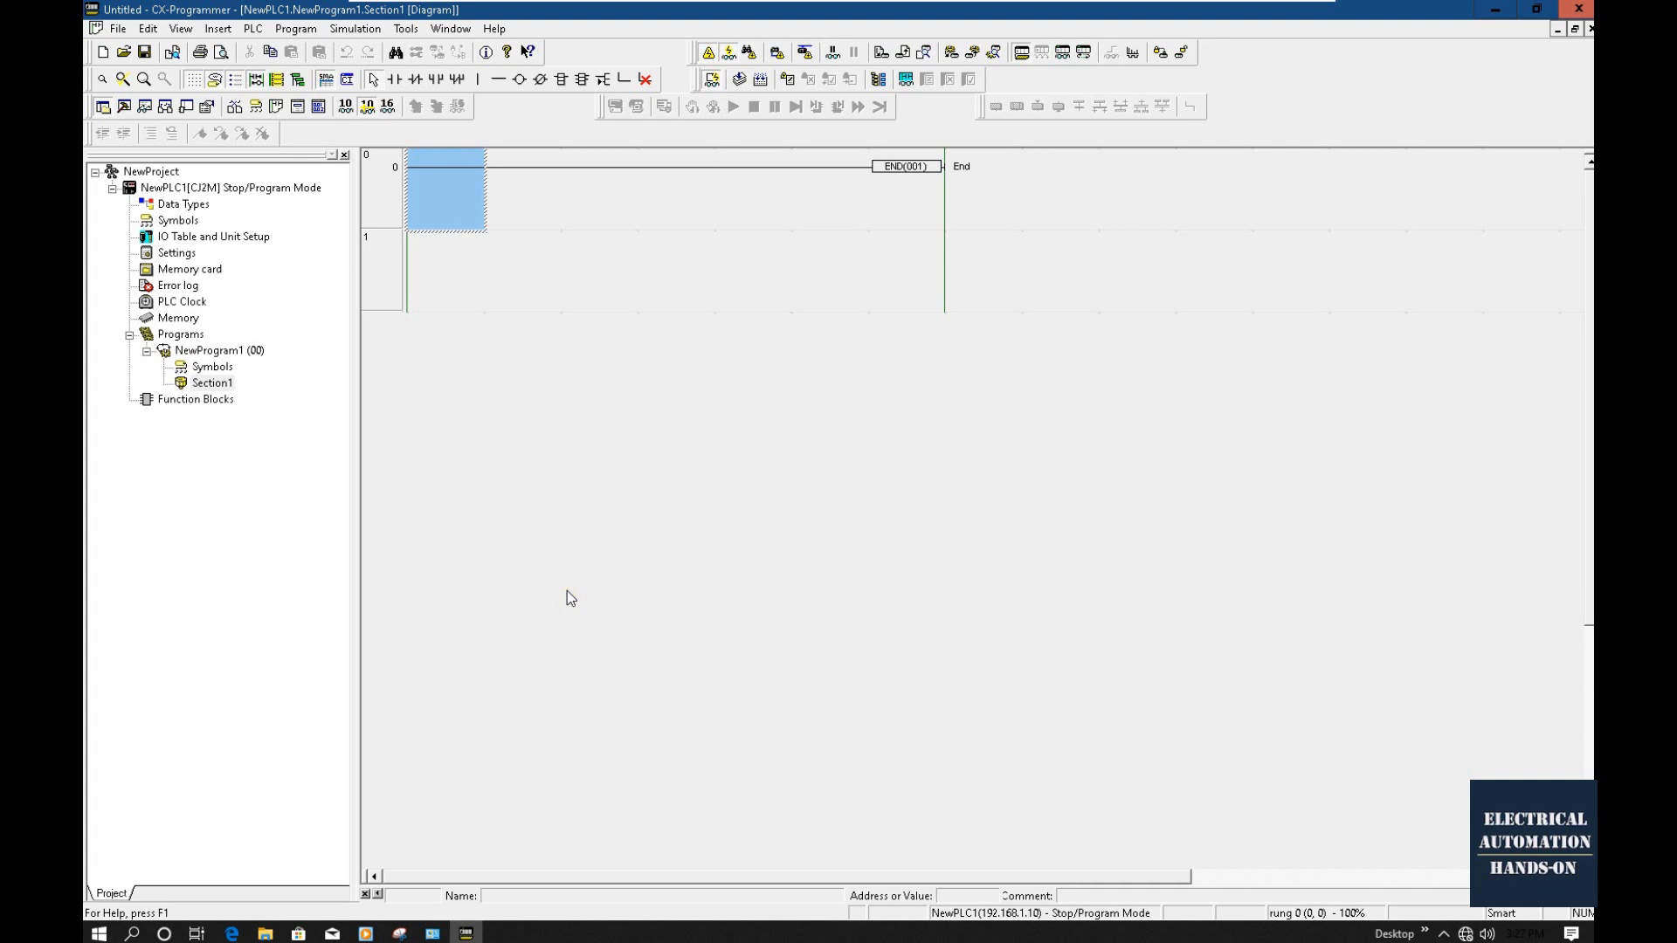
Open the PLC Memory window and select the W, H and D memory areas in turn.
{"action": "left_click", "coordinate": [584, 571]}
{"action": "double_click", "coordinate": [179, 318]}
{"action": "left_click_drag", "start_coordinate": [697, 131], "coordinate": [896, 216]}
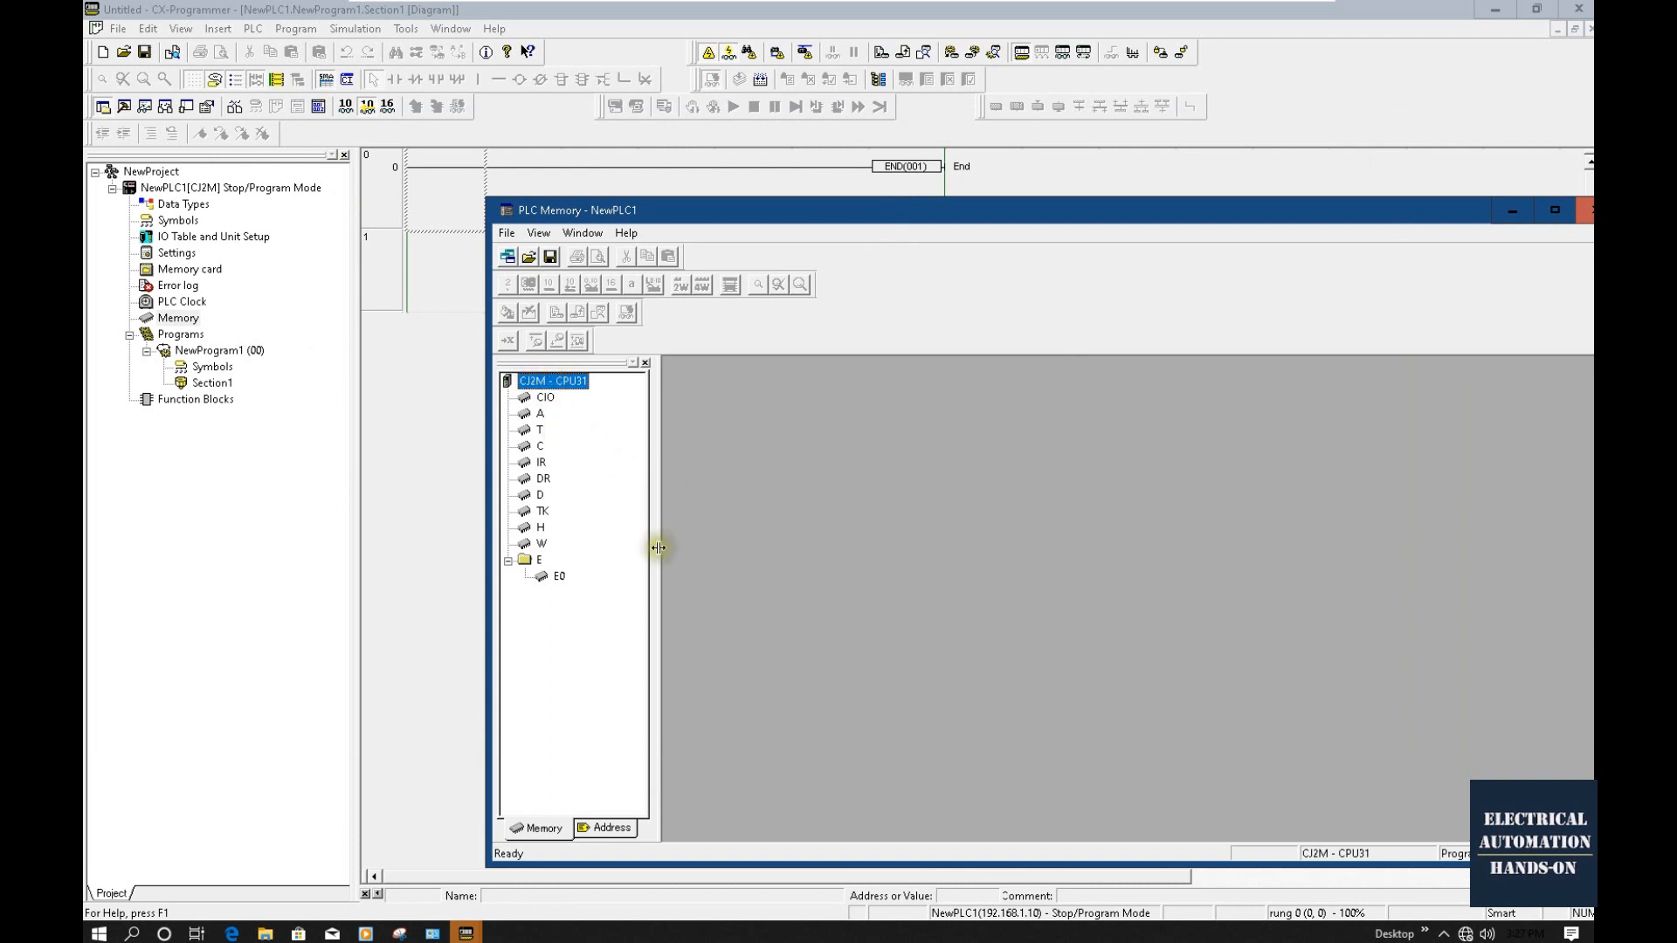
{"action": "left_click", "coordinate": [540, 544]}
{"action": "left_click", "coordinate": [542, 528]}
{"action": "left_click", "coordinate": [541, 496]}
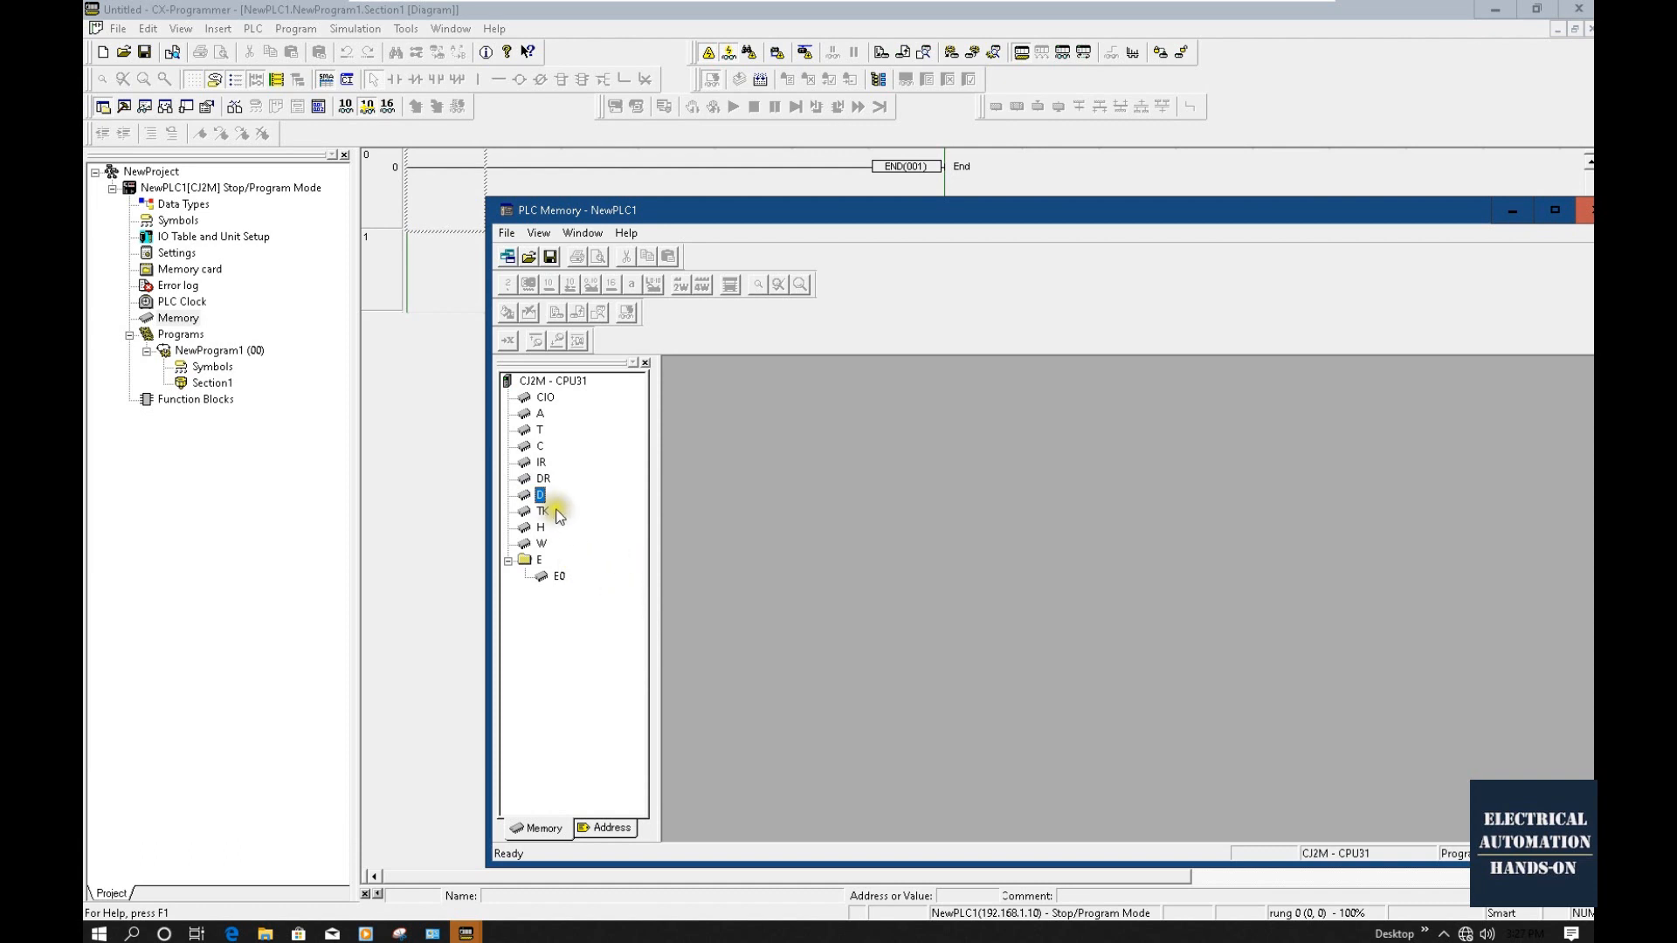
{"action": "left_click", "coordinate": [541, 543]}
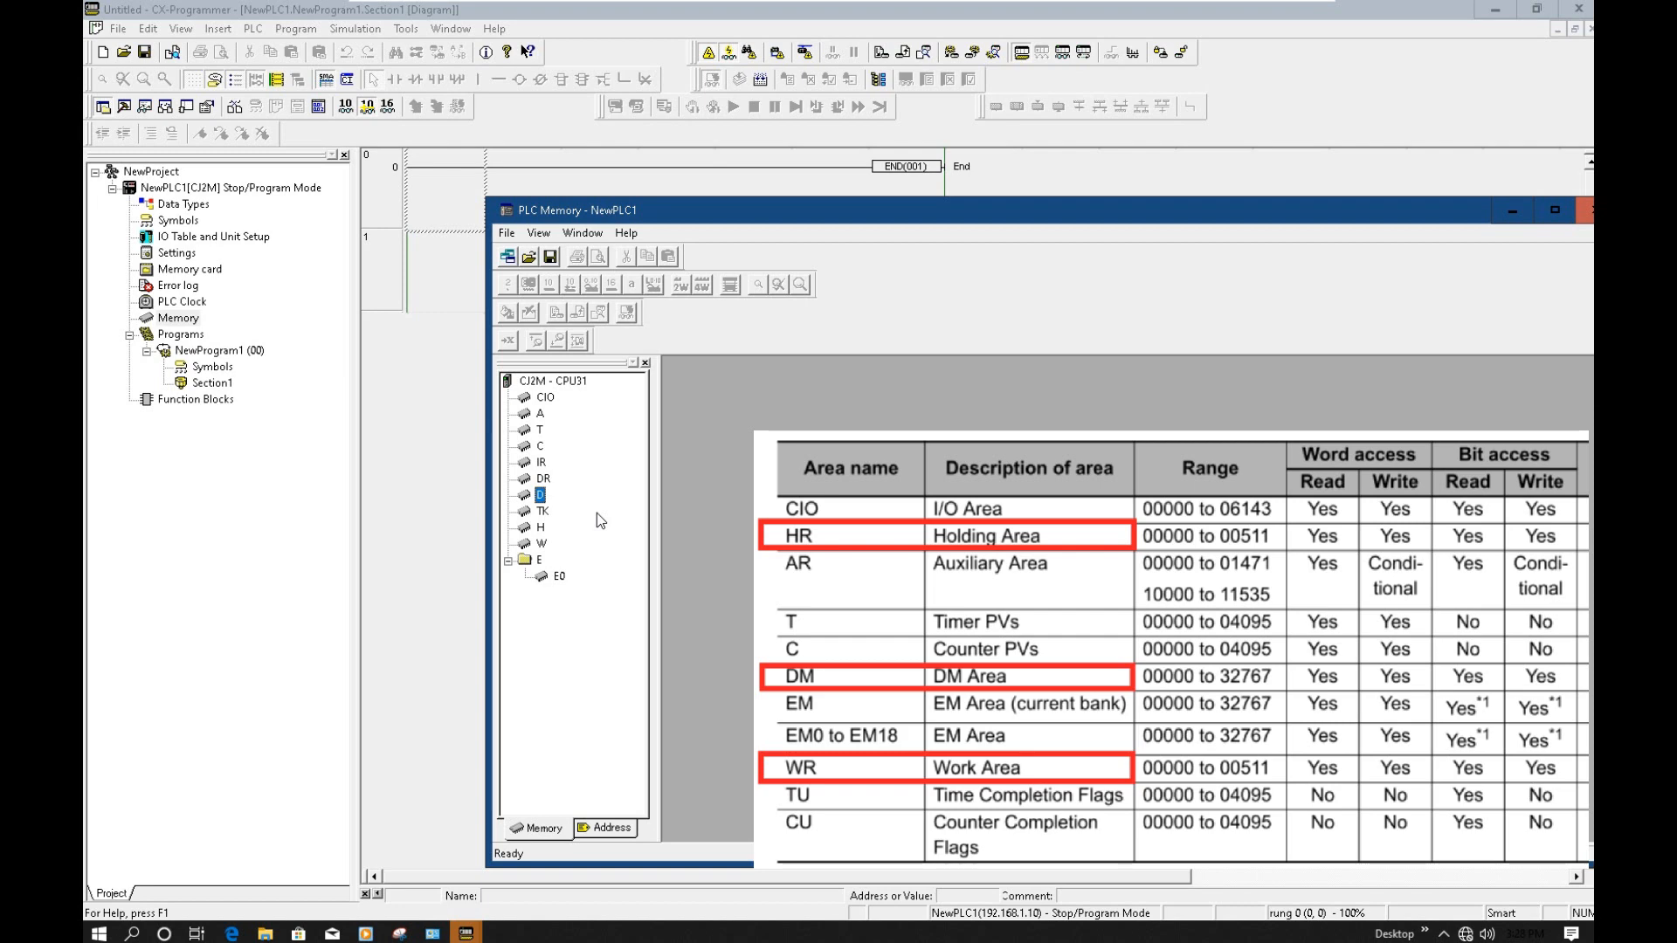
Open the D memory area's table and examine its address range.
{"action": "left_click", "coordinate": [542, 496]}
{"action": "double_click", "coordinate": [553, 494]}
{"action": "double_click", "coordinate": [1119, 371]}
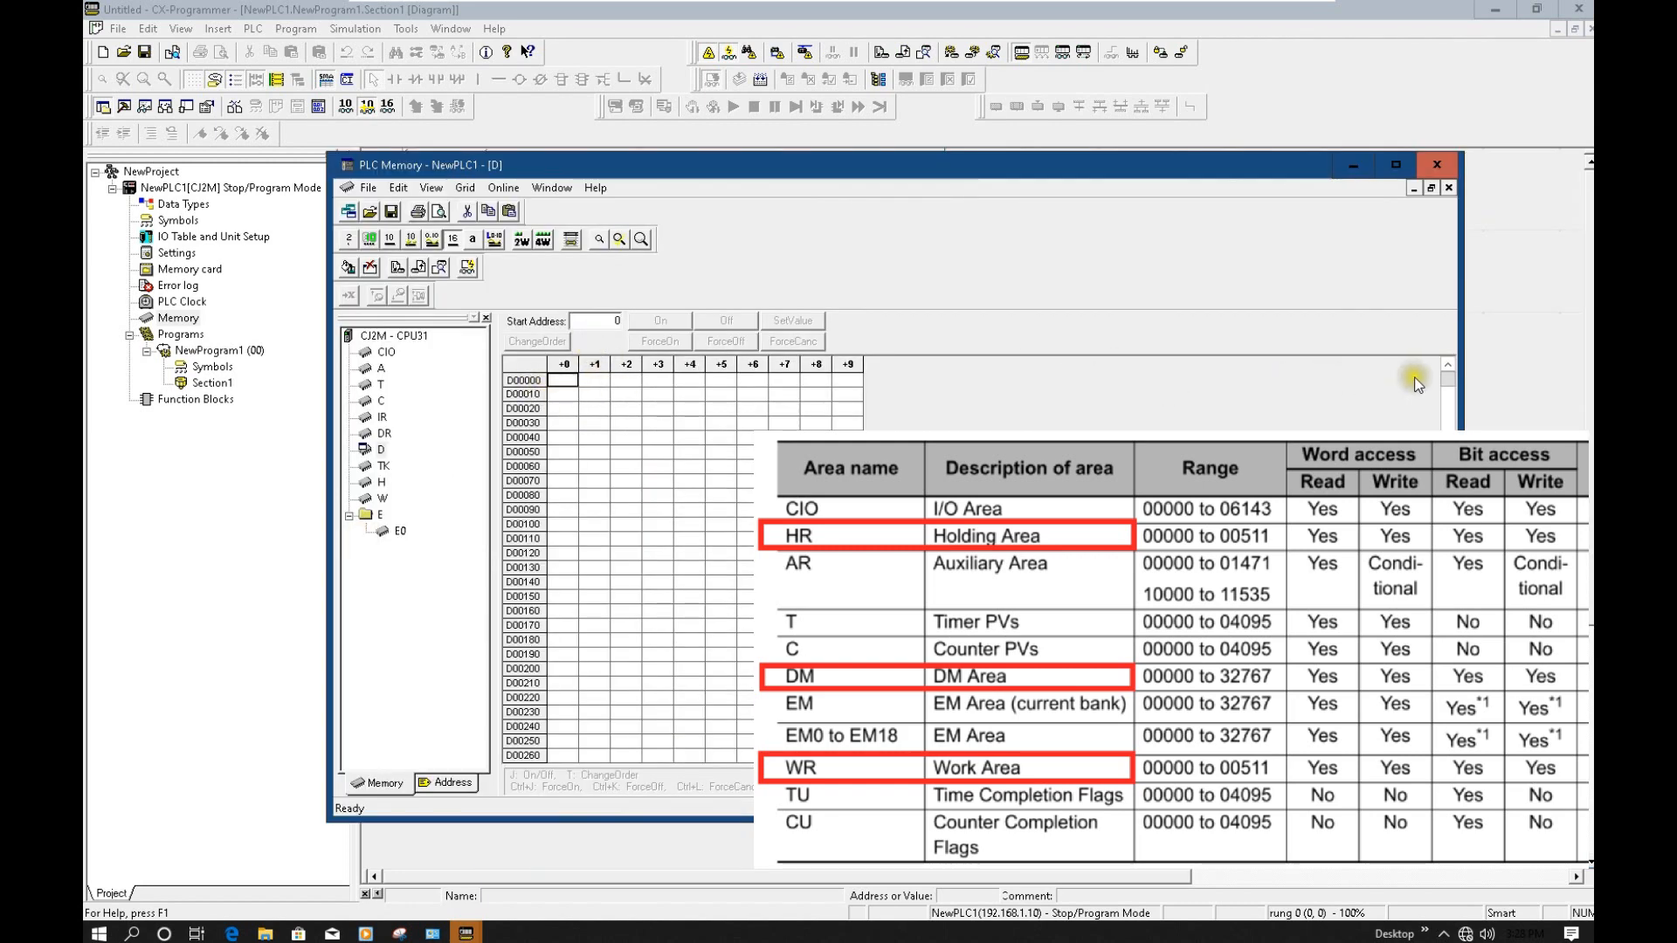
{"action": "mouse_move", "coordinate": [1448, 379]}
{"action": "left_mouse_down"}
{"action": "mouse_move", "coordinate": [1444, 526]}
{"action": "mouse_move", "coordinate": [1446, 379]}
{"action": "left_mouse_up"}
Open the W memory area, examine its addresses through to the end, and return to the D area.
{"action": "double_click", "coordinate": [381, 499]}
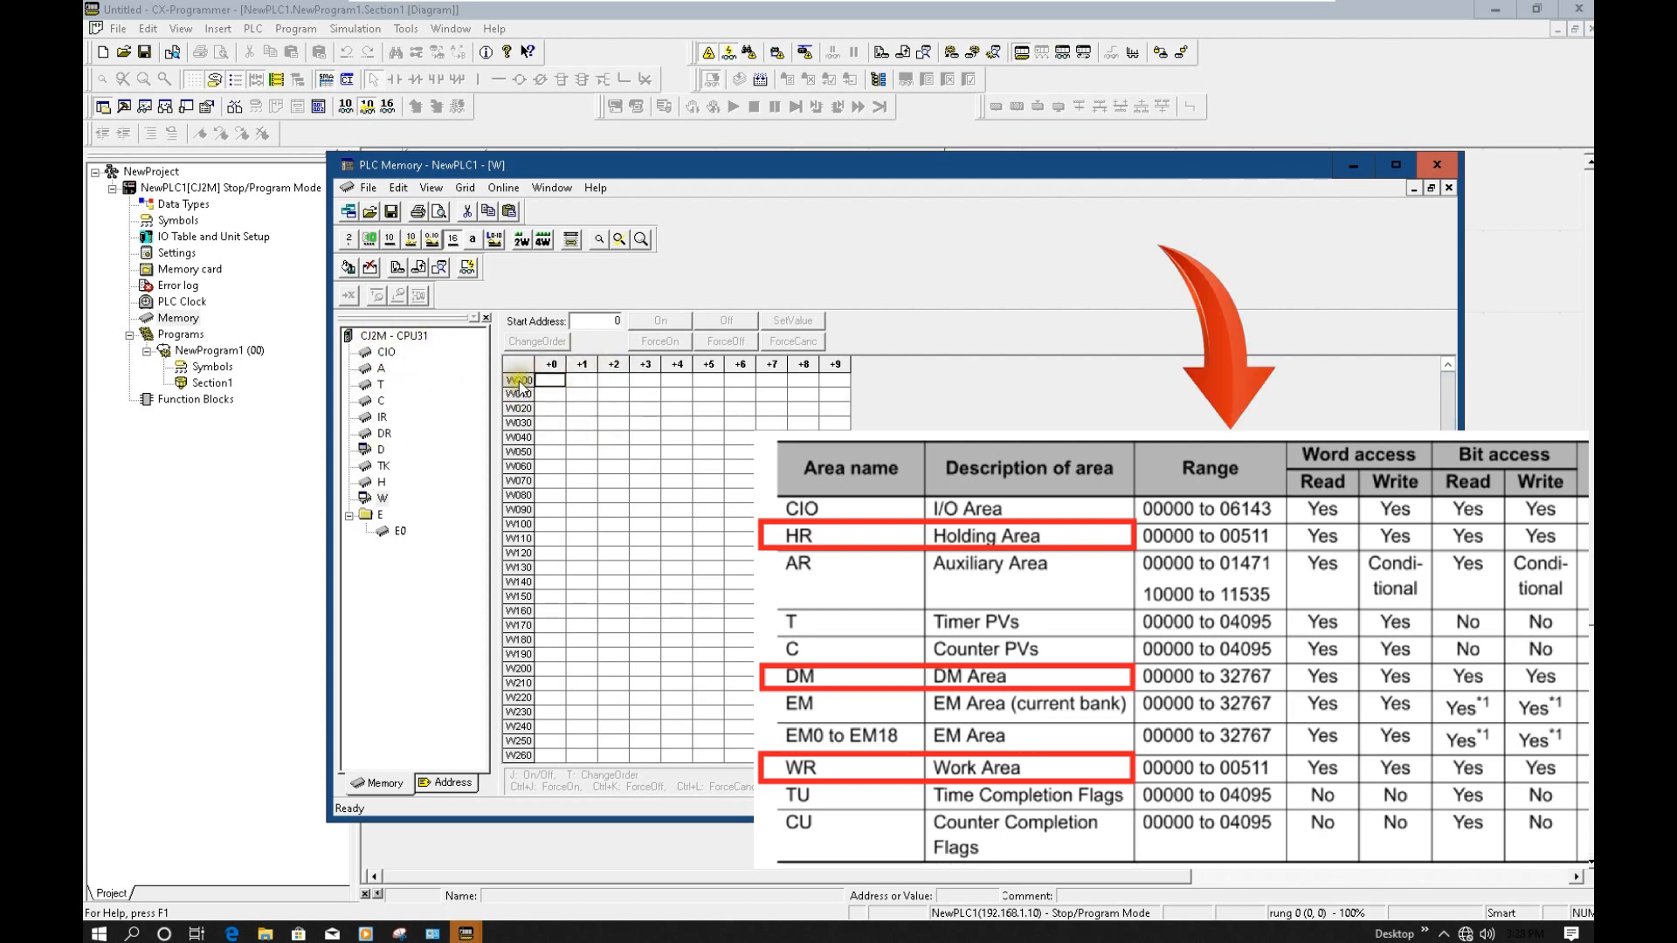
{"action": "left_click_drag", "start_coordinate": [1446, 410], "coordinate": [1446, 611]}
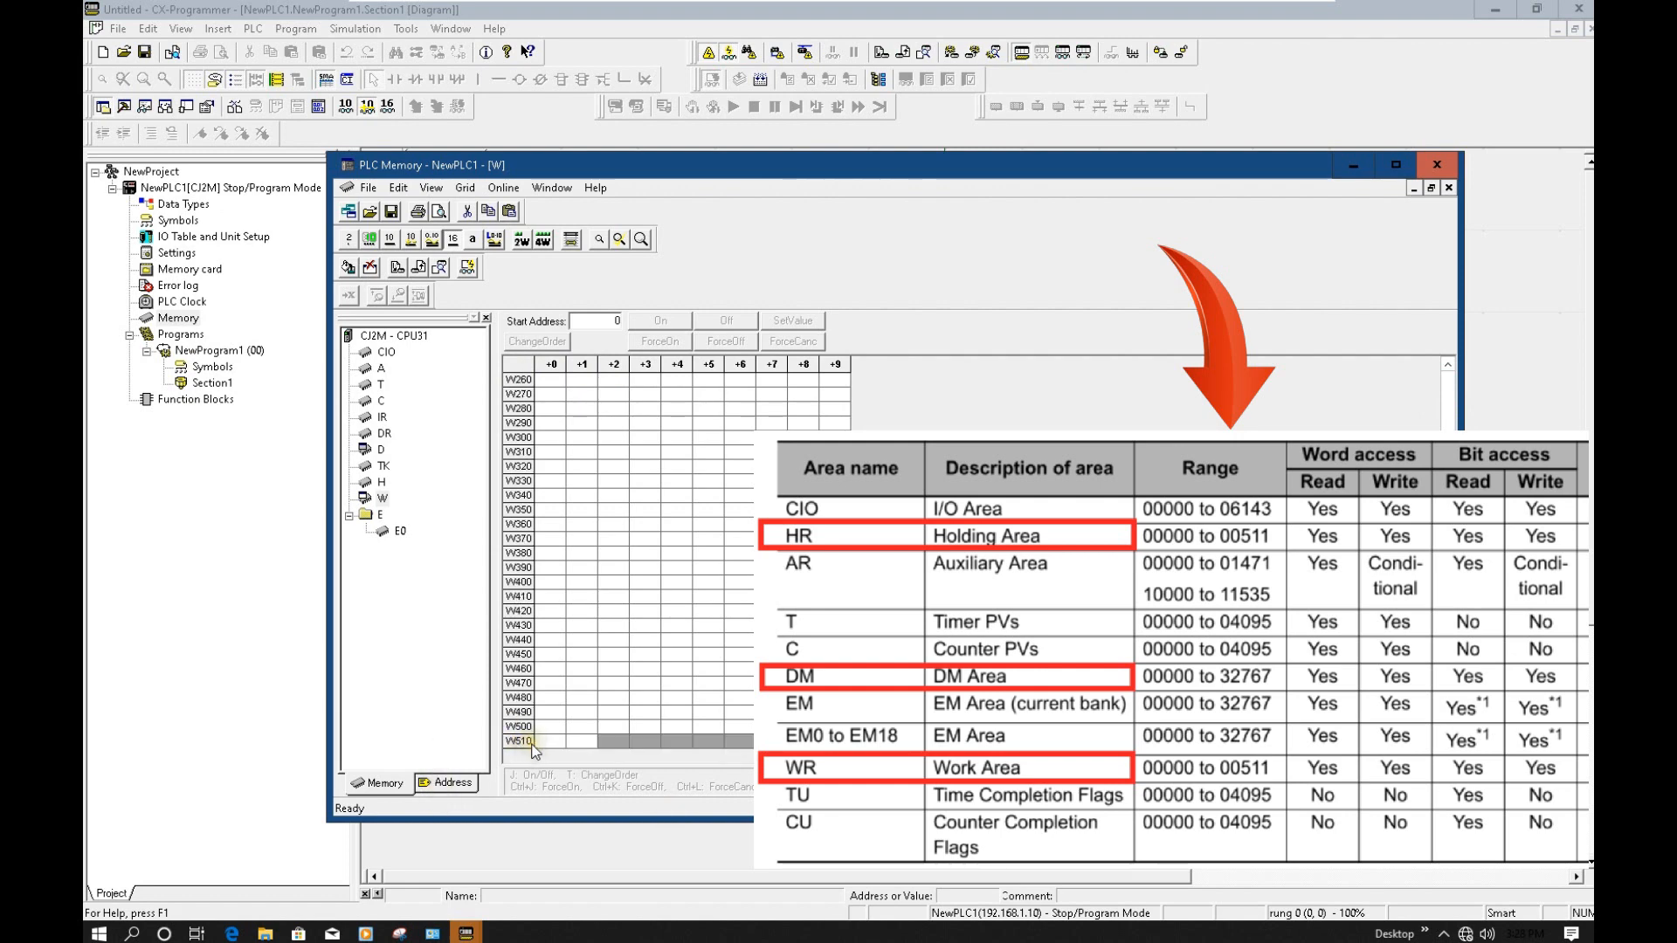
{"action": "left_click", "coordinate": [381, 449]}
{"action": "left_click", "coordinate": [1068, 474]}
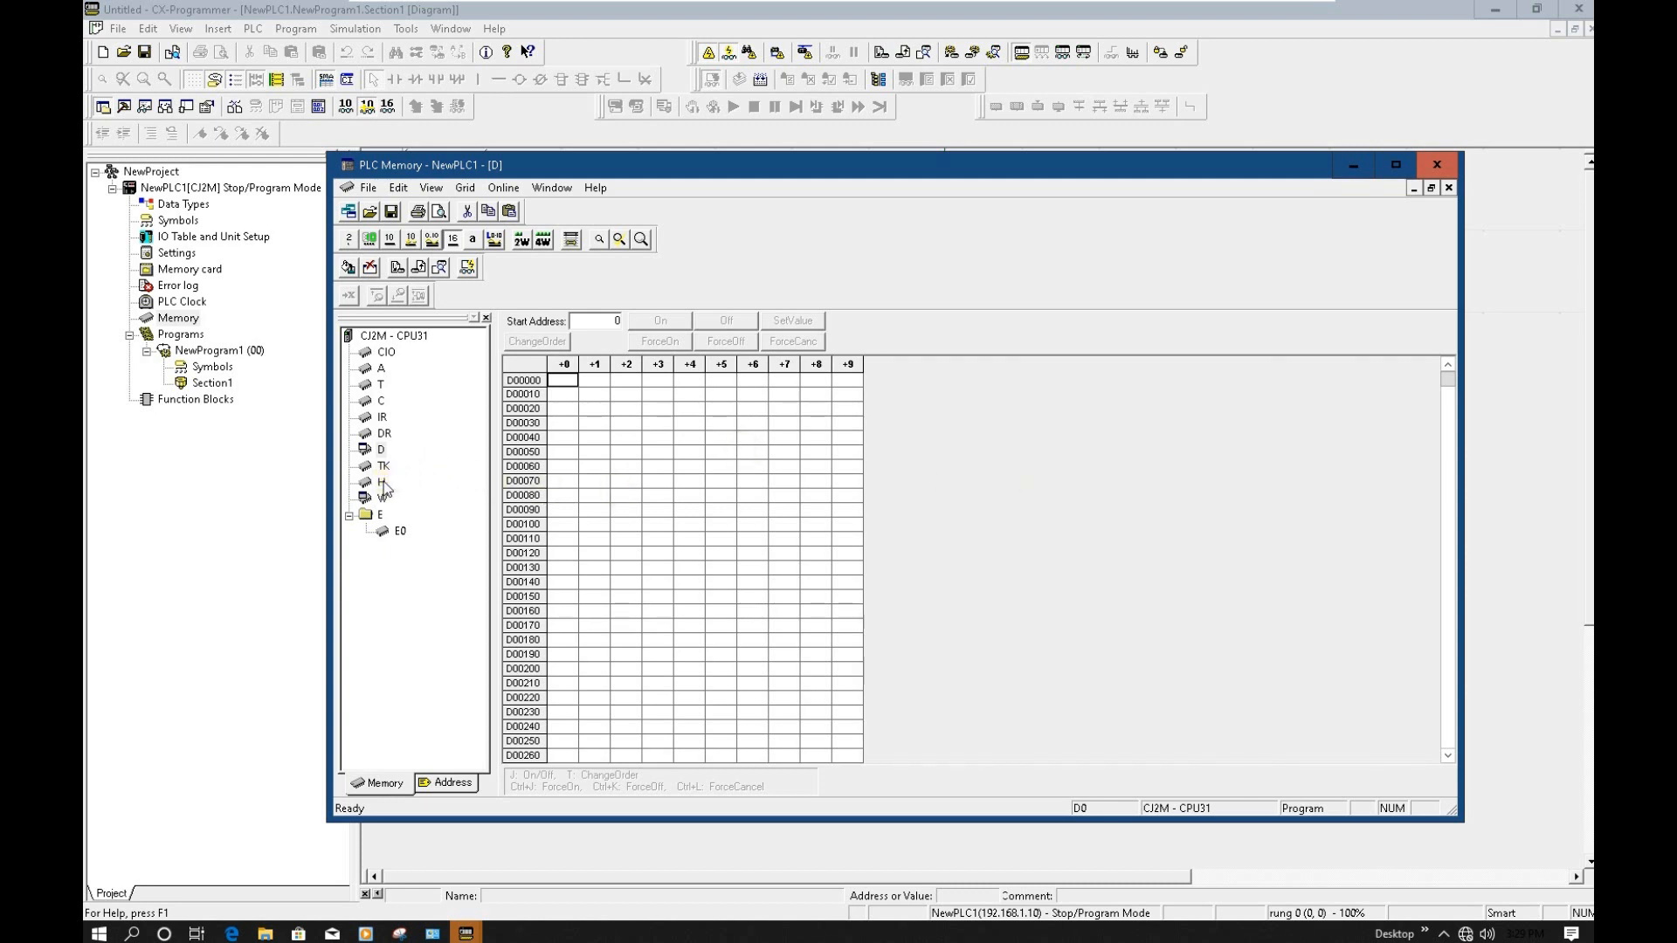
Close the PLC Memory window, minimize CX-Programmer and switch to Network Configurator.
{"action": "left_click", "coordinate": [1436, 164]}
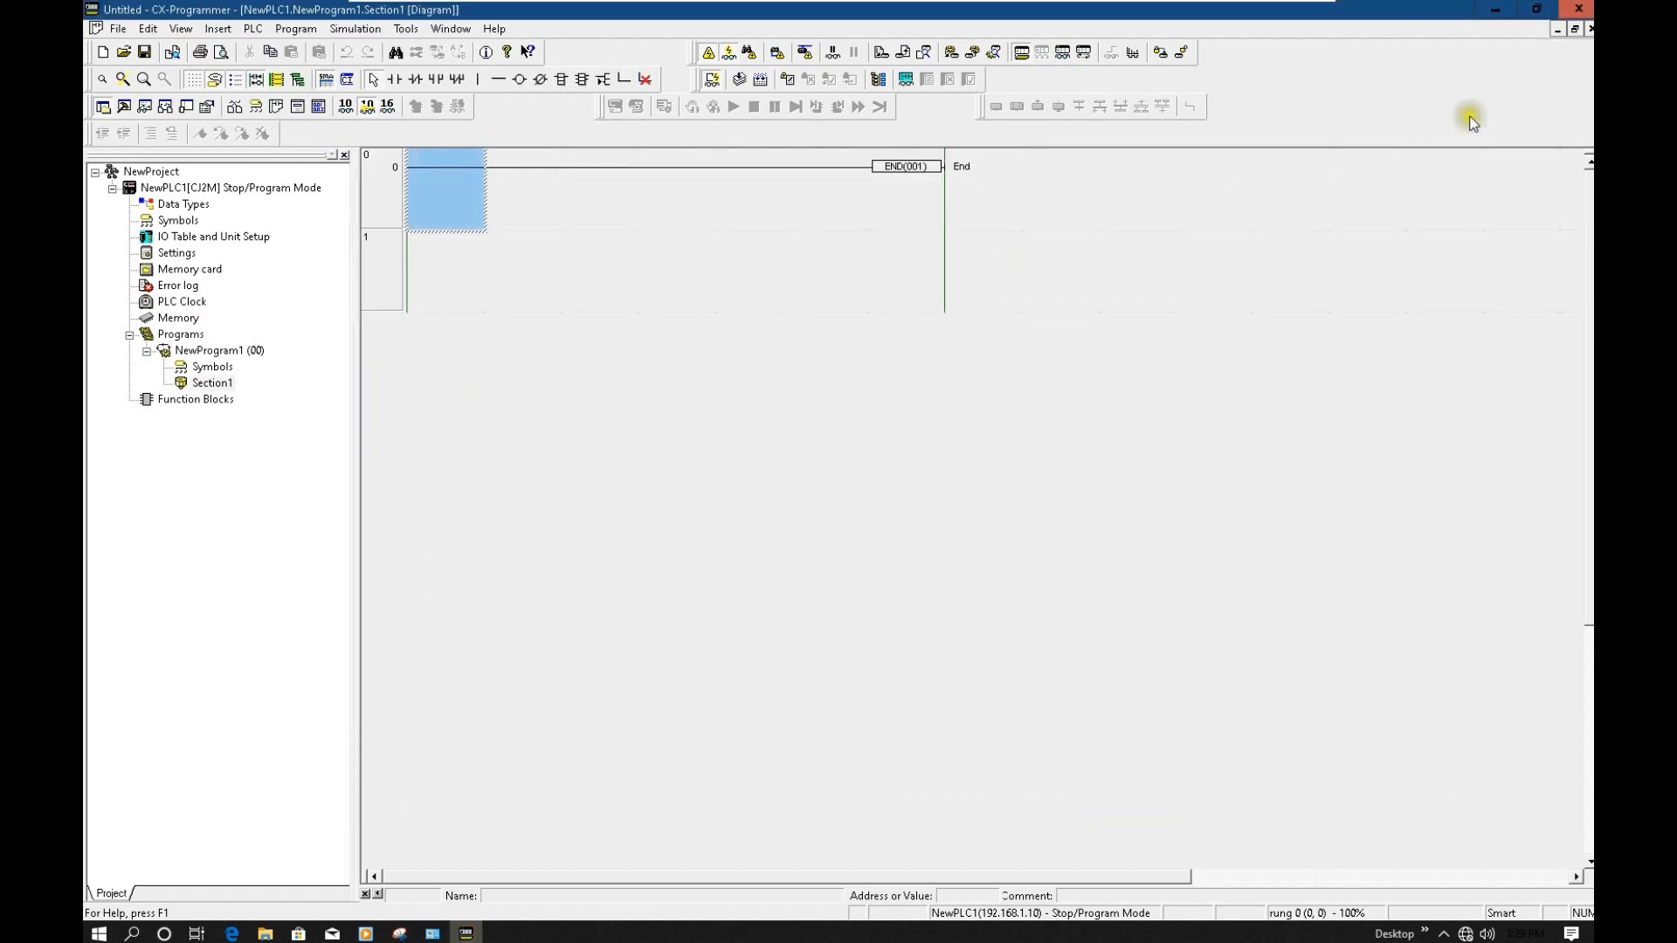
{"action": "left_click", "coordinate": [1494, 9]}
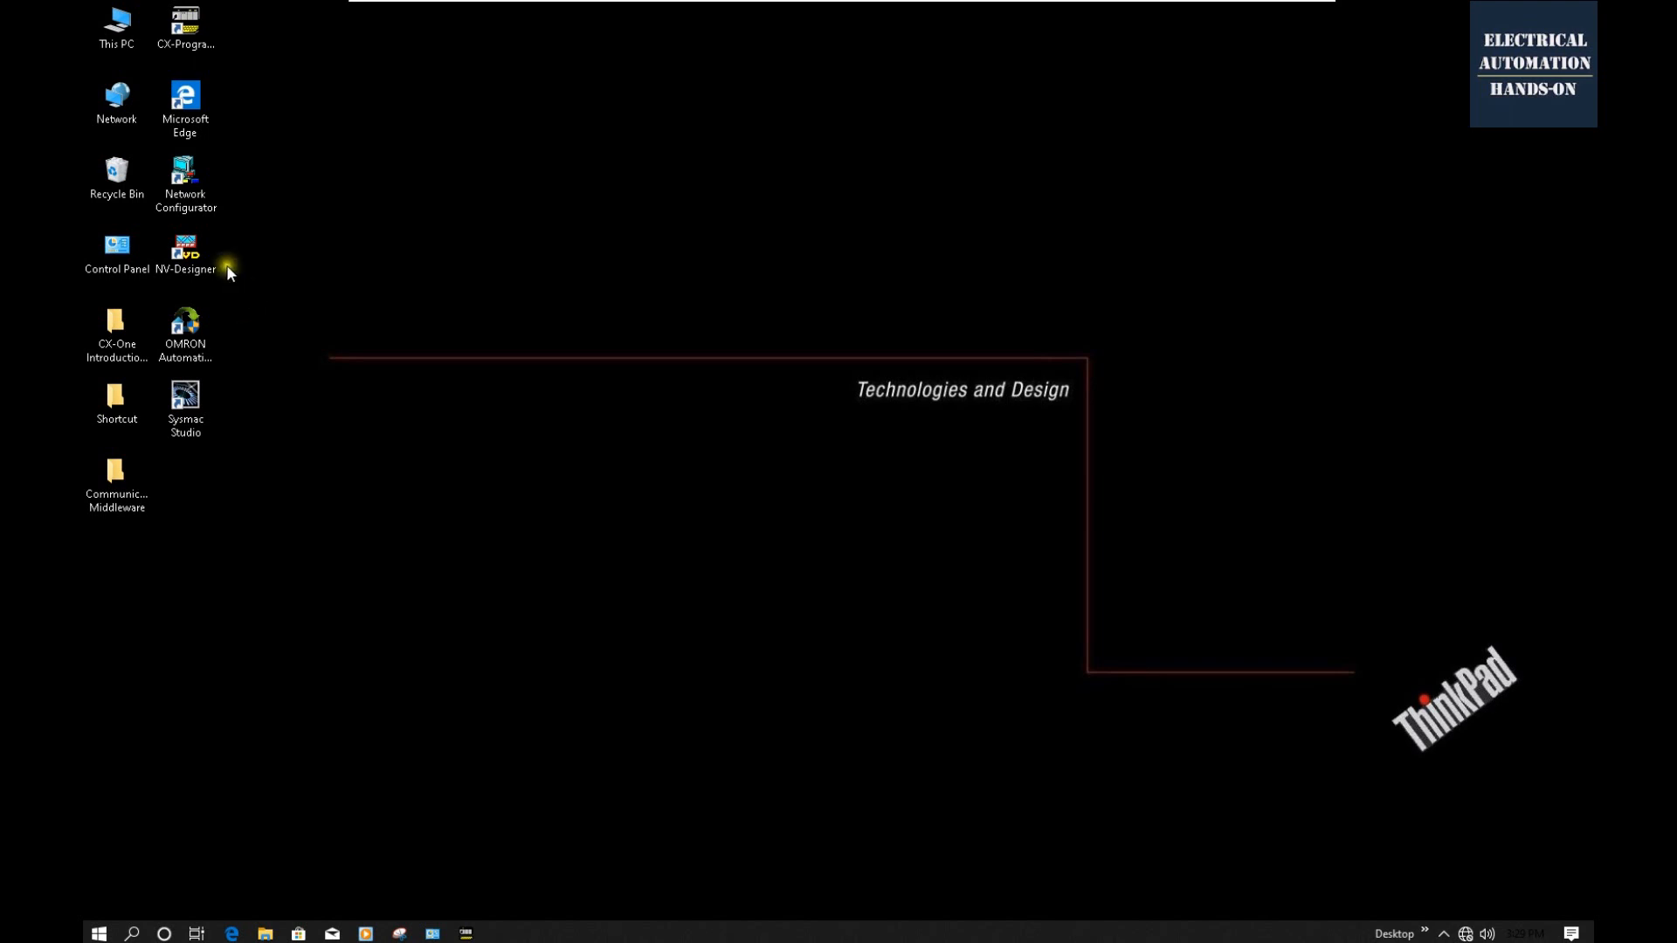
{"action": "double_click", "coordinate": [191, 184]}
{"action": "left_click", "coordinate": [105, 934]}
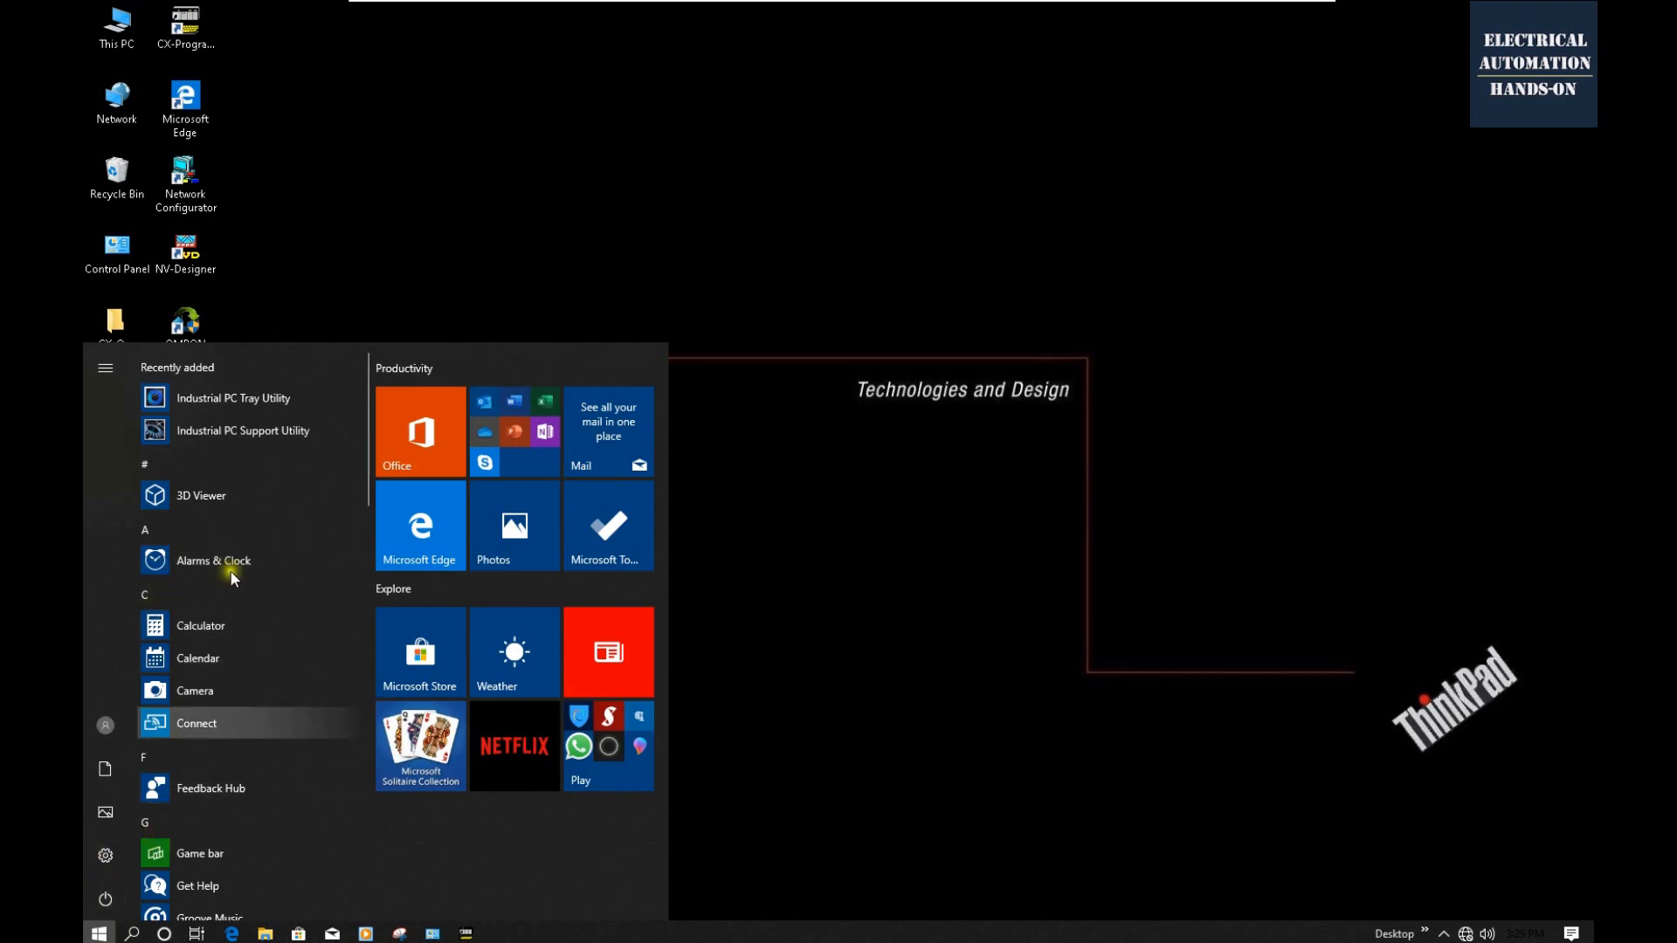
{"action": "left_click", "coordinate": [476, 115]}
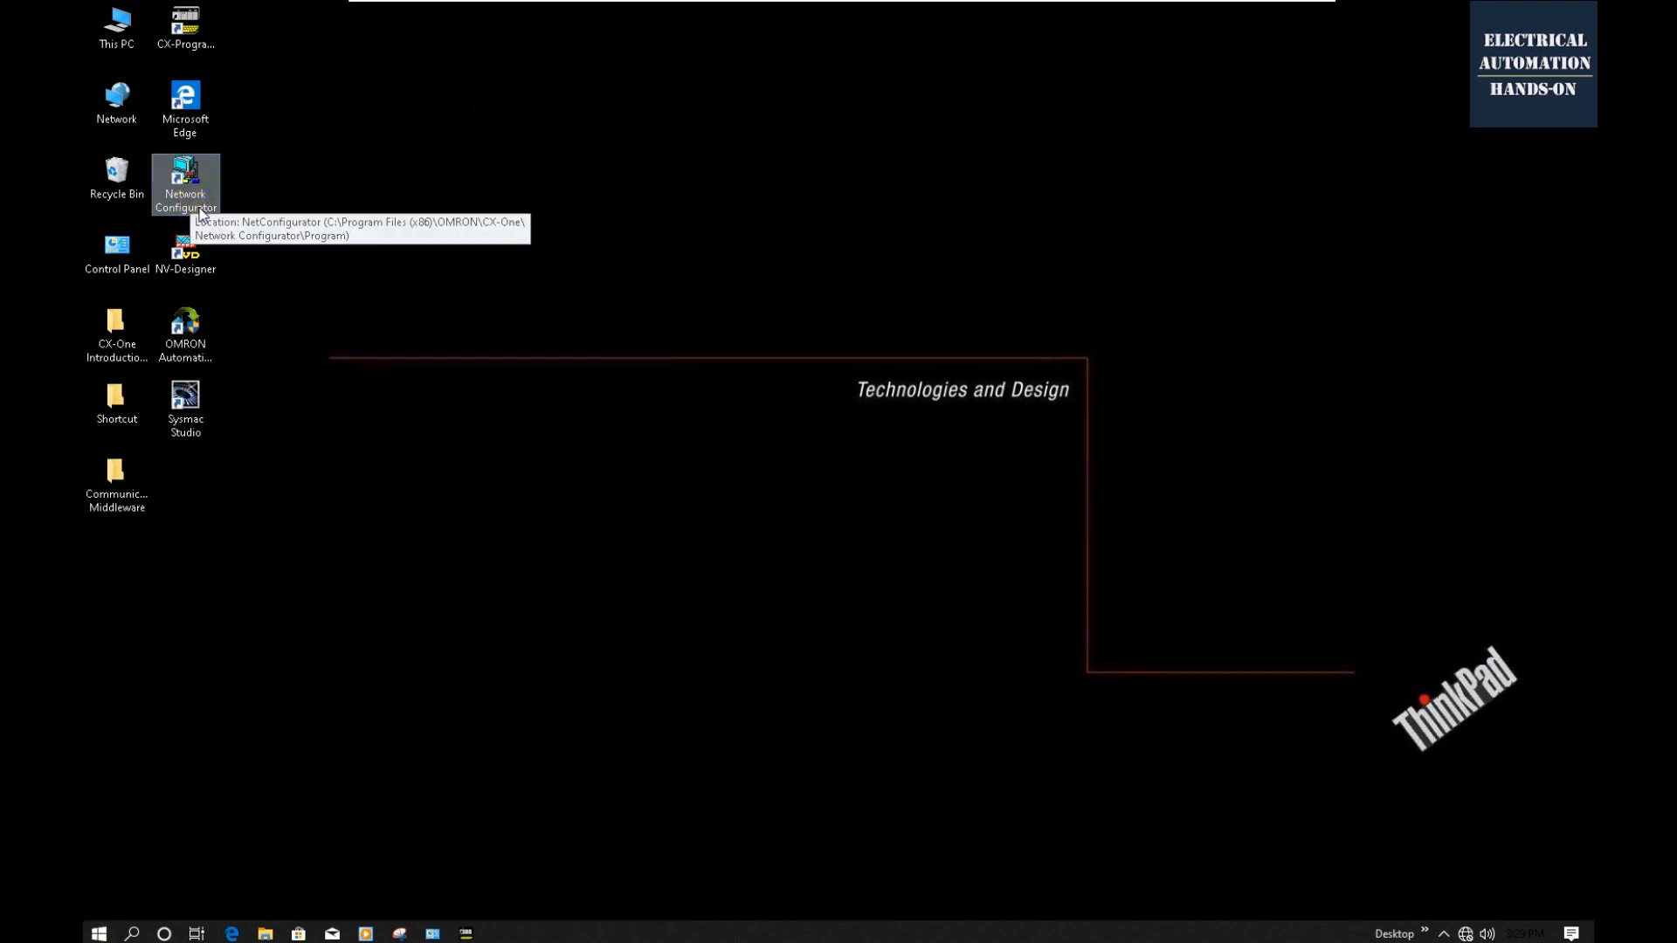
{"action": "left_click", "coordinate": [99, 934]}
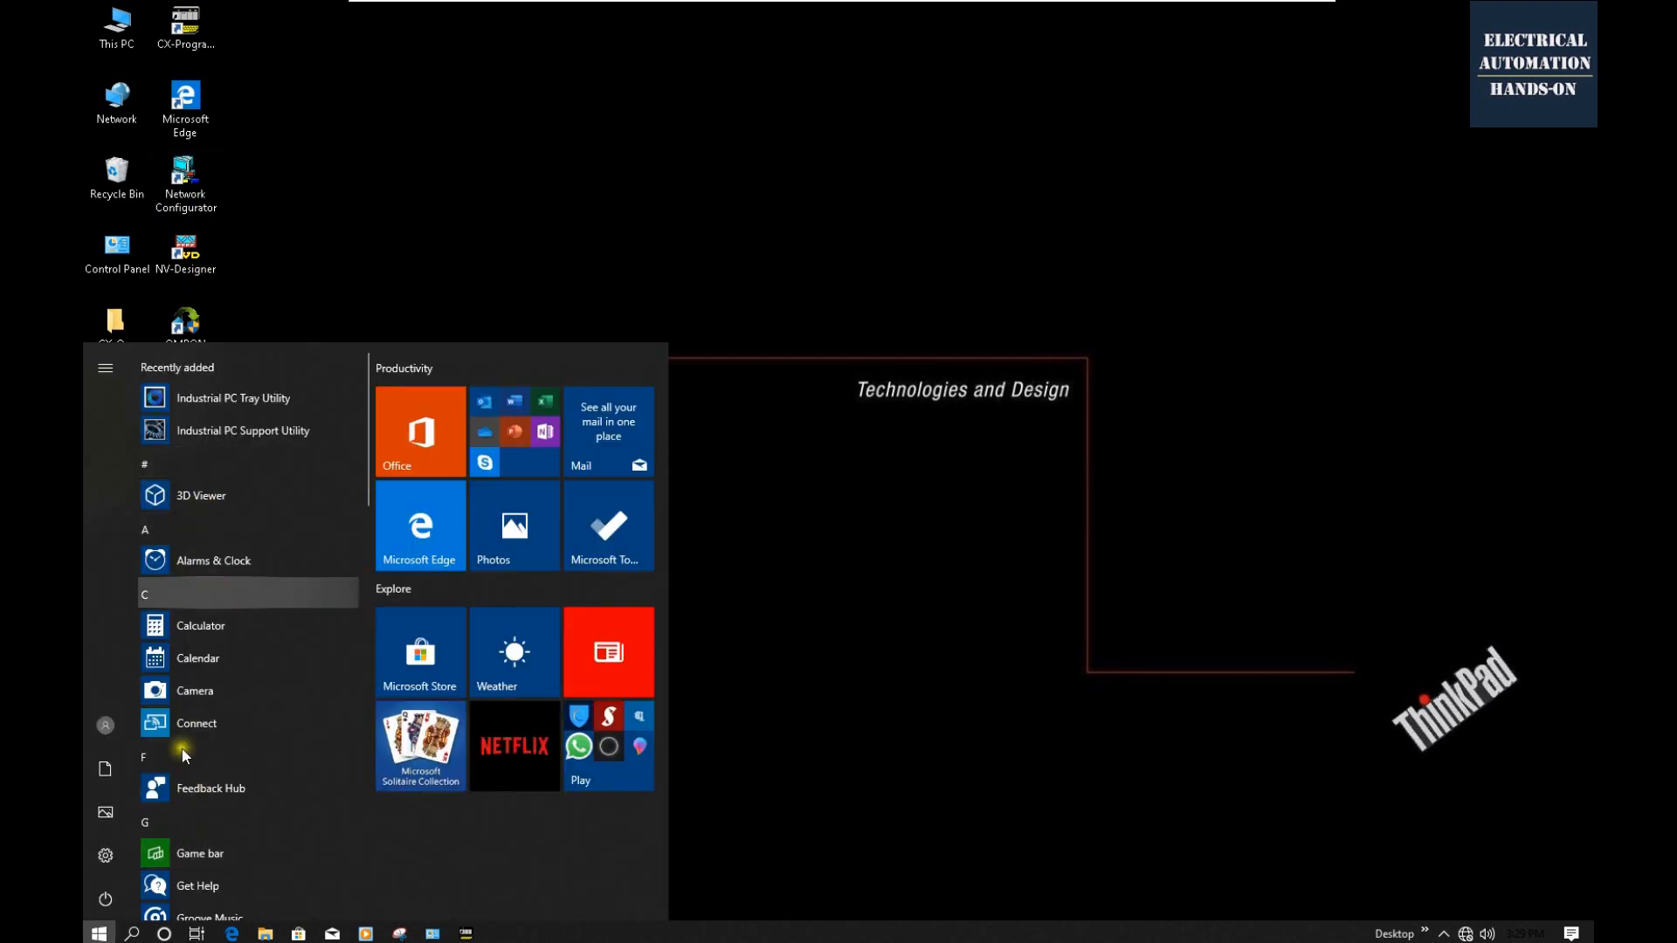
{"action": "left_click", "coordinate": [408, 178]}
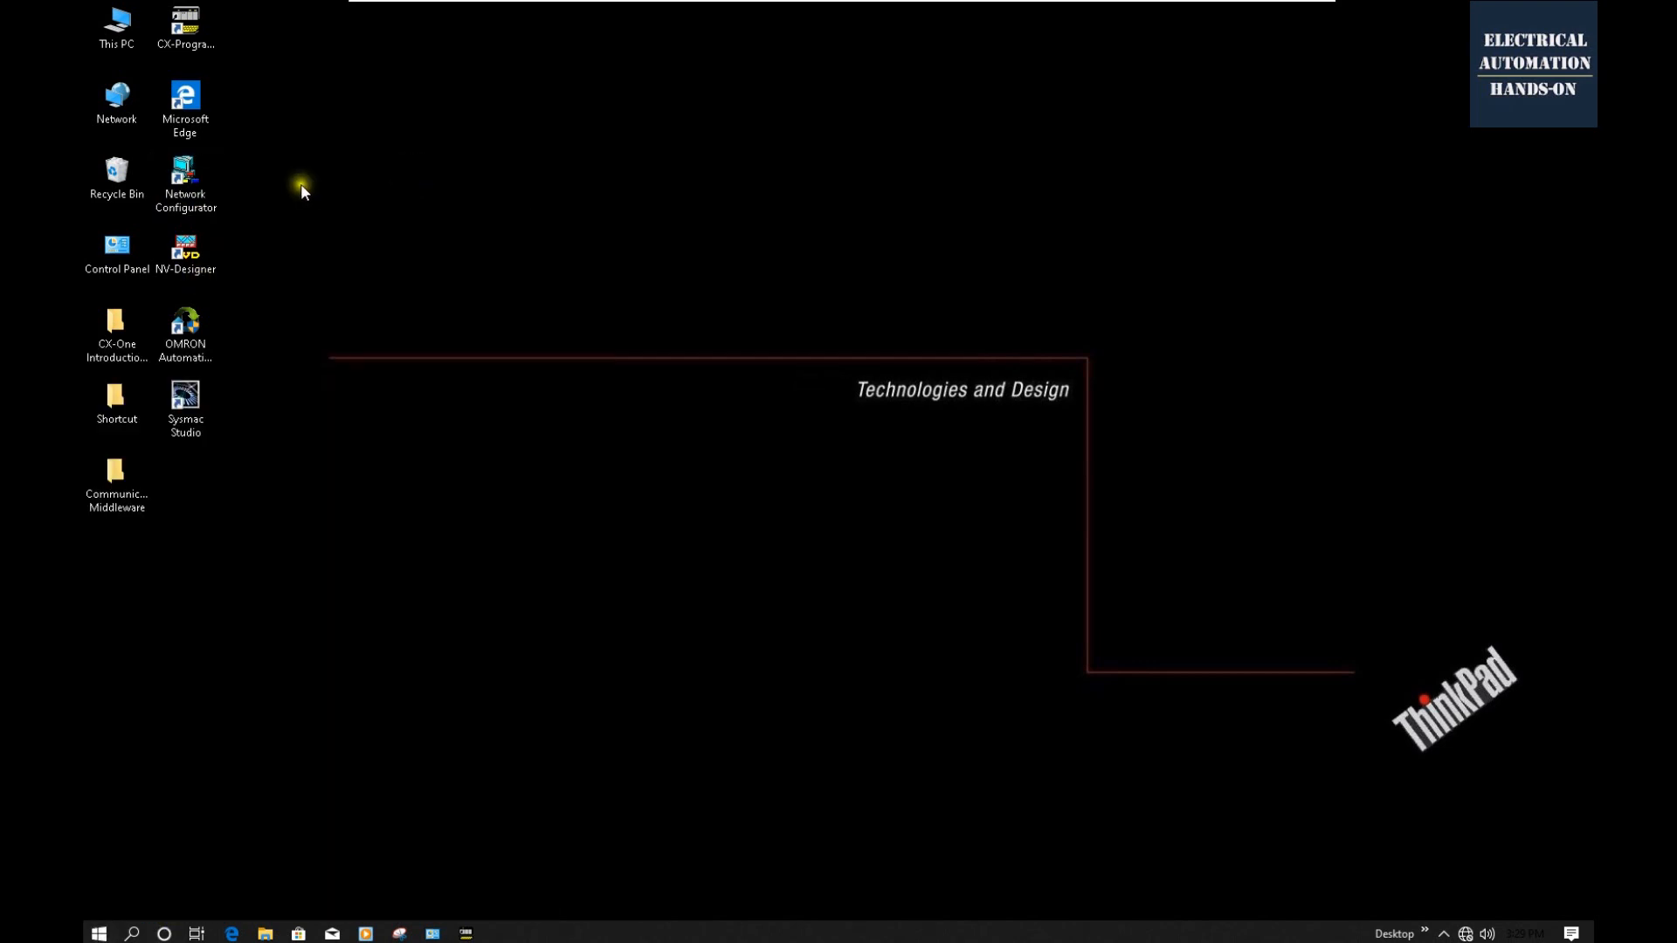
{"action": "double_click", "coordinate": [185, 179]}
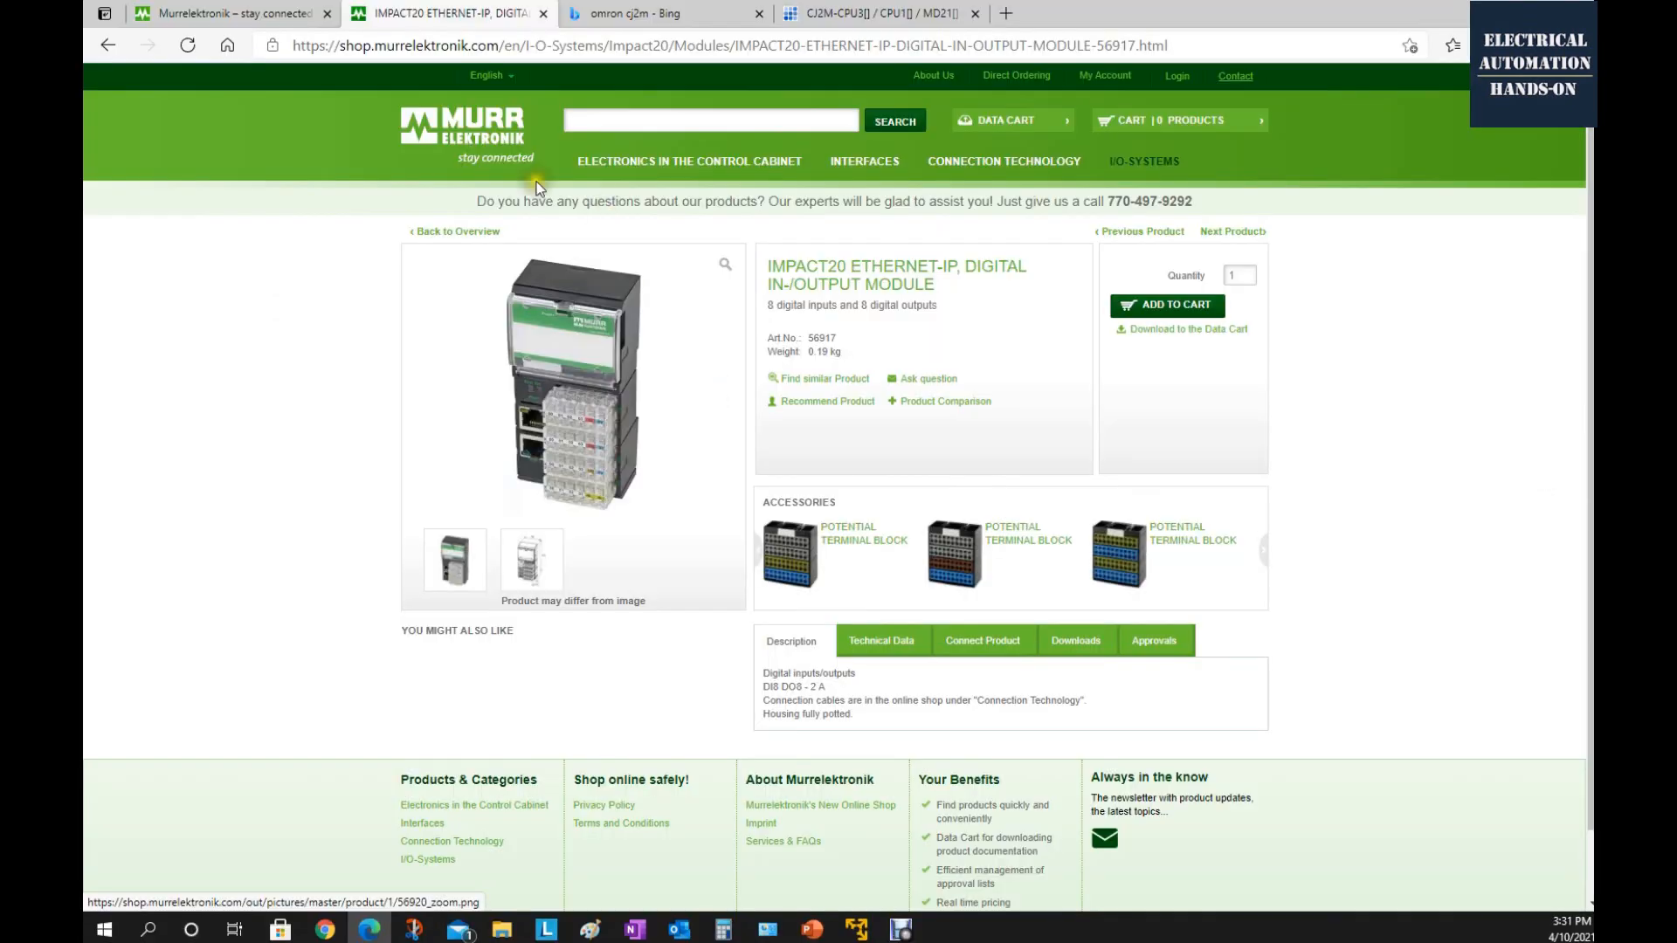
Find the configuration file 56917_Impact20_Kfg_13.zip among the downloads on Murrelektronik's IMPACT20 product page for article 56917.
{"action": "double_click", "coordinate": [821, 338]}
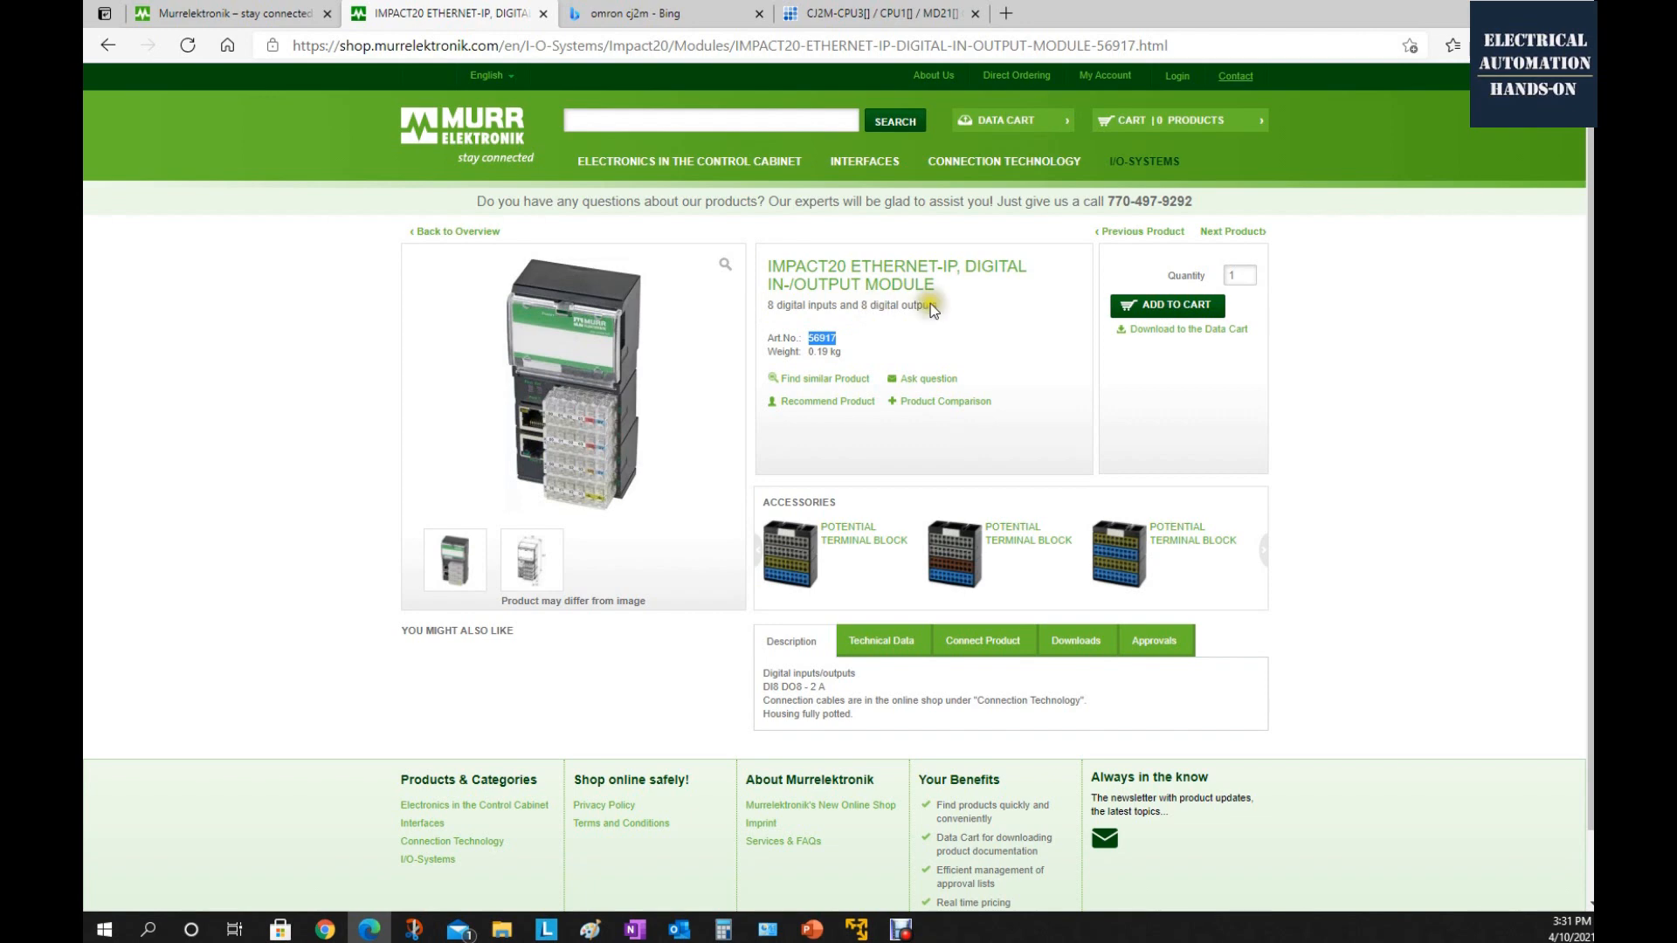
{"action": "scroll", "coordinate": [1023, 364], "scroll_direction": "down", "scroll_amount": 1}
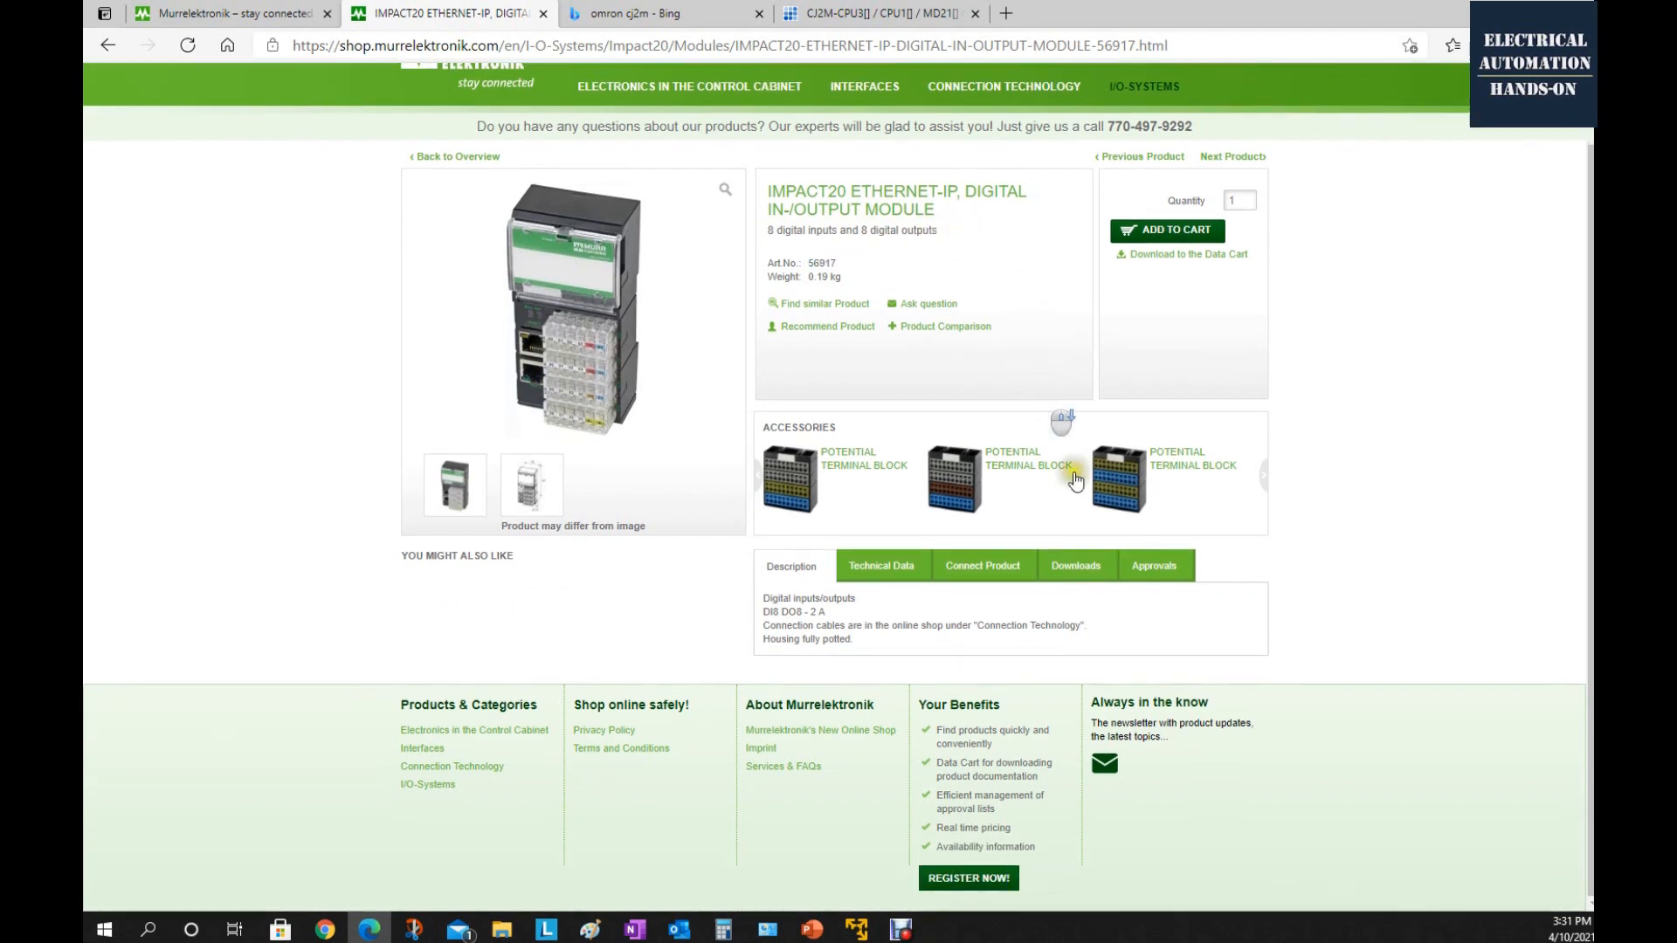
{"action": "left_click", "coordinate": [1074, 567]}
{"action": "scroll", "coordinate": [784, 482], "scroll_direction": "down", "scroll_amount": 3}
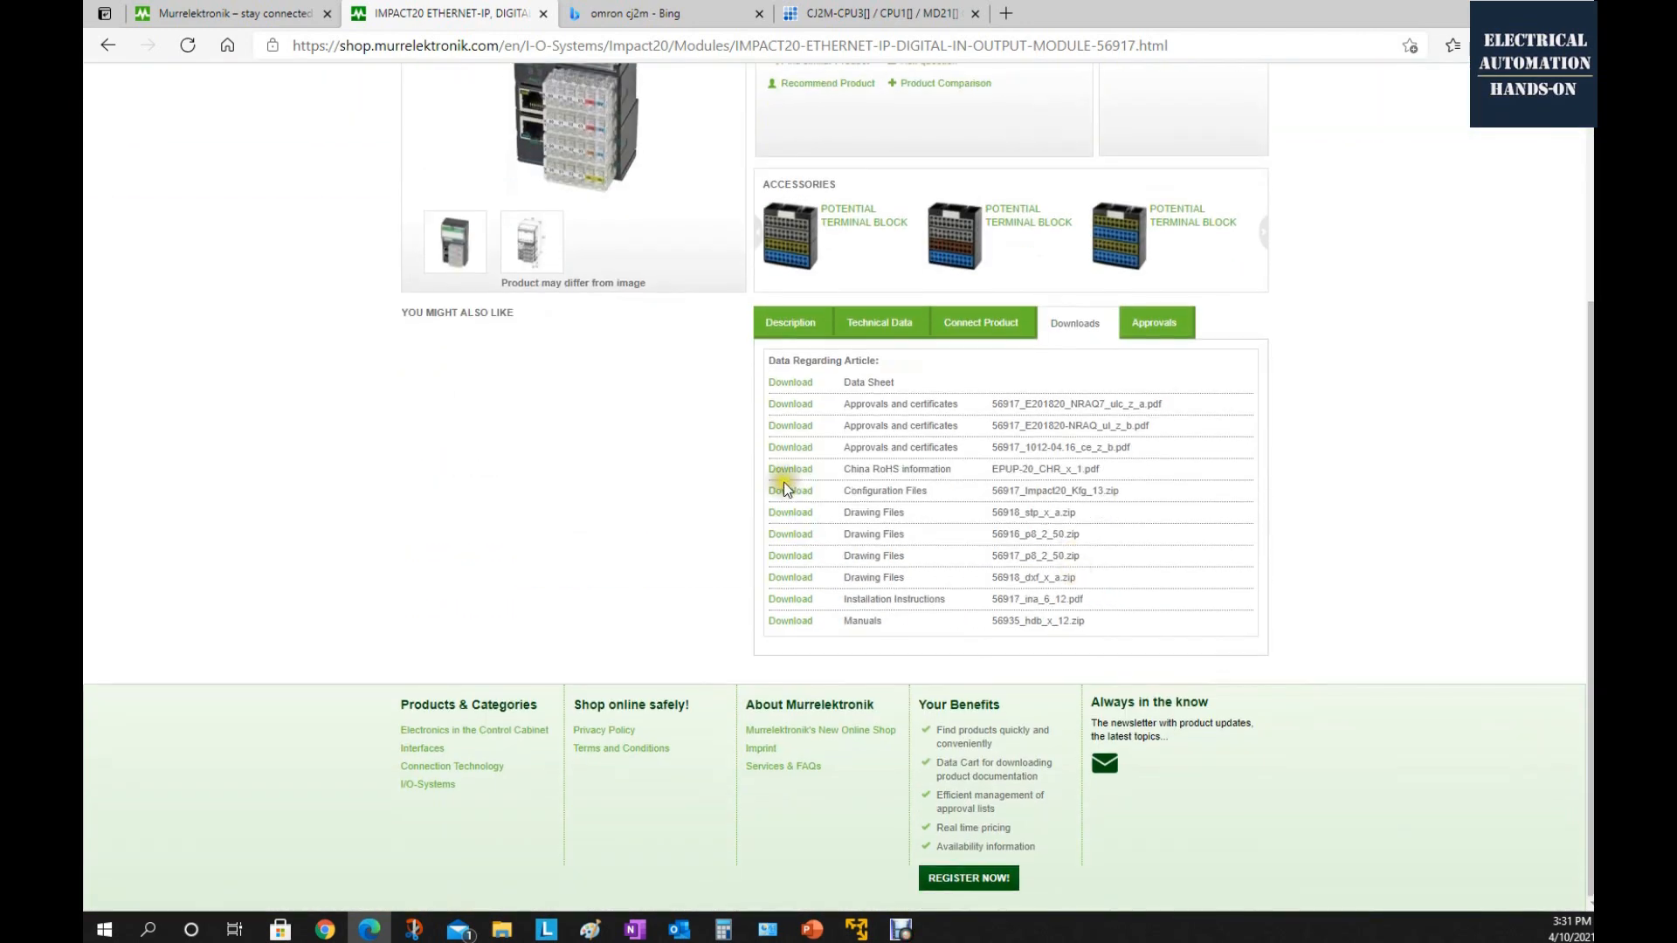
{"action": "left_click_drag", "start_coordinate": [844, 490], "coordinate": [935, 486]}
{"action": "scroll", "coordinate": [886, 618], "scroll_direction": "up", "scroll_amount": 2}
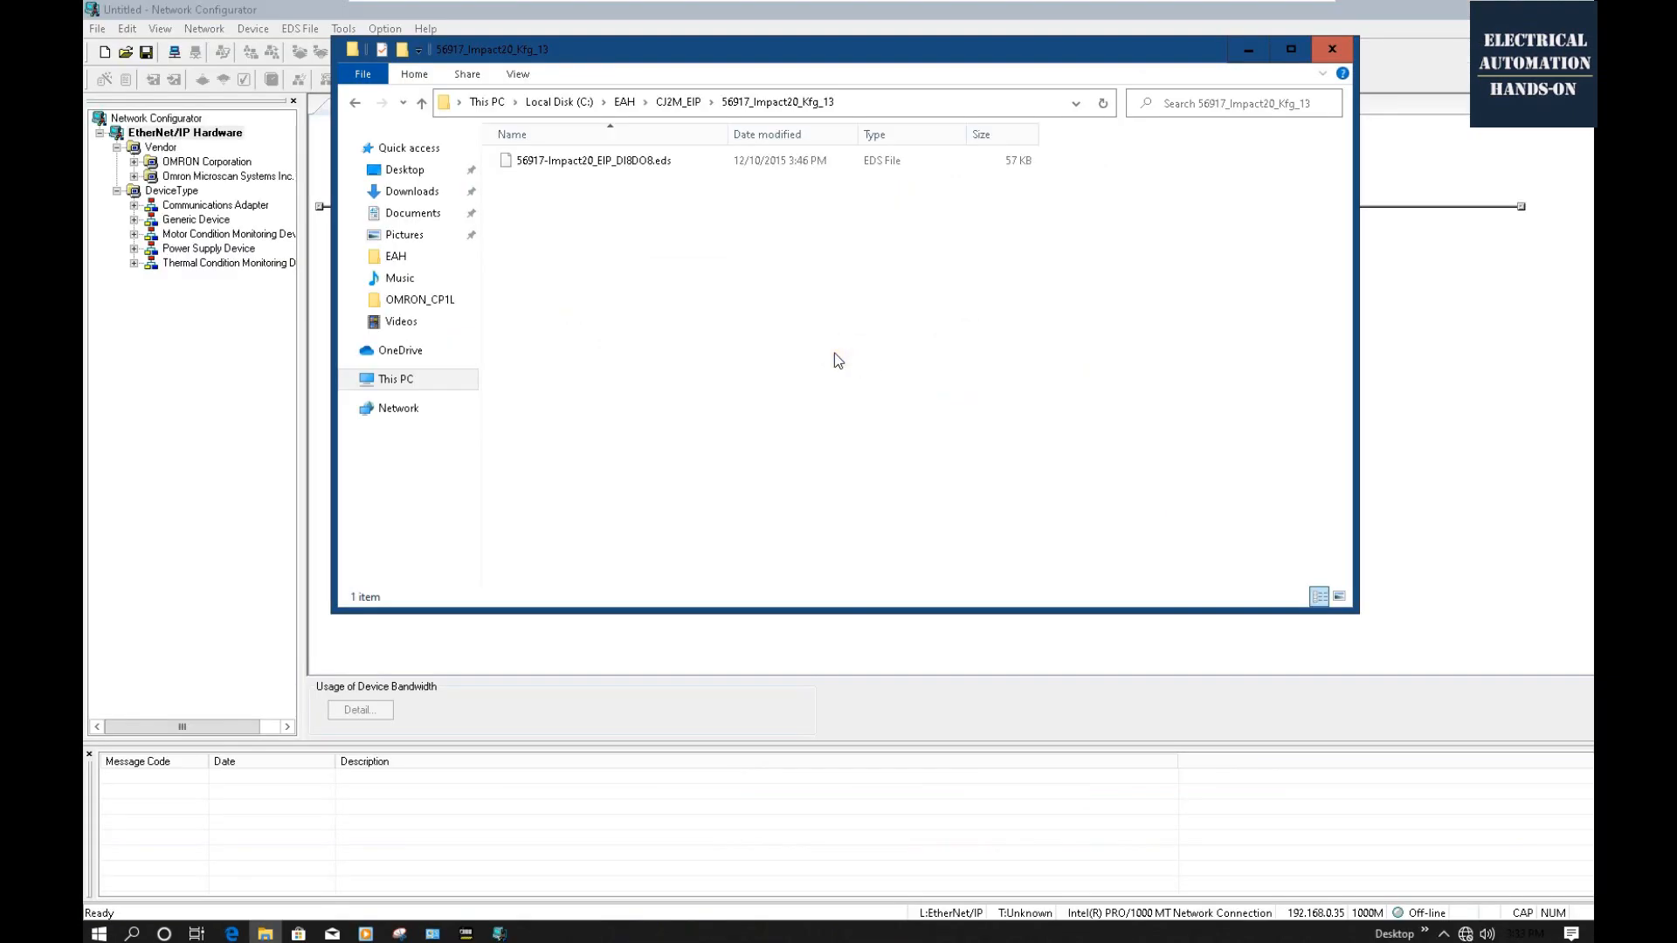
Locate 56917-Impact20_EIP_DI8DO8.eds in the 56917_Impact20_Kfg_13 folder, then minimize the folder window to return to Network Configurator.
{"action": "left_click", "coordinate": [636, 167]}
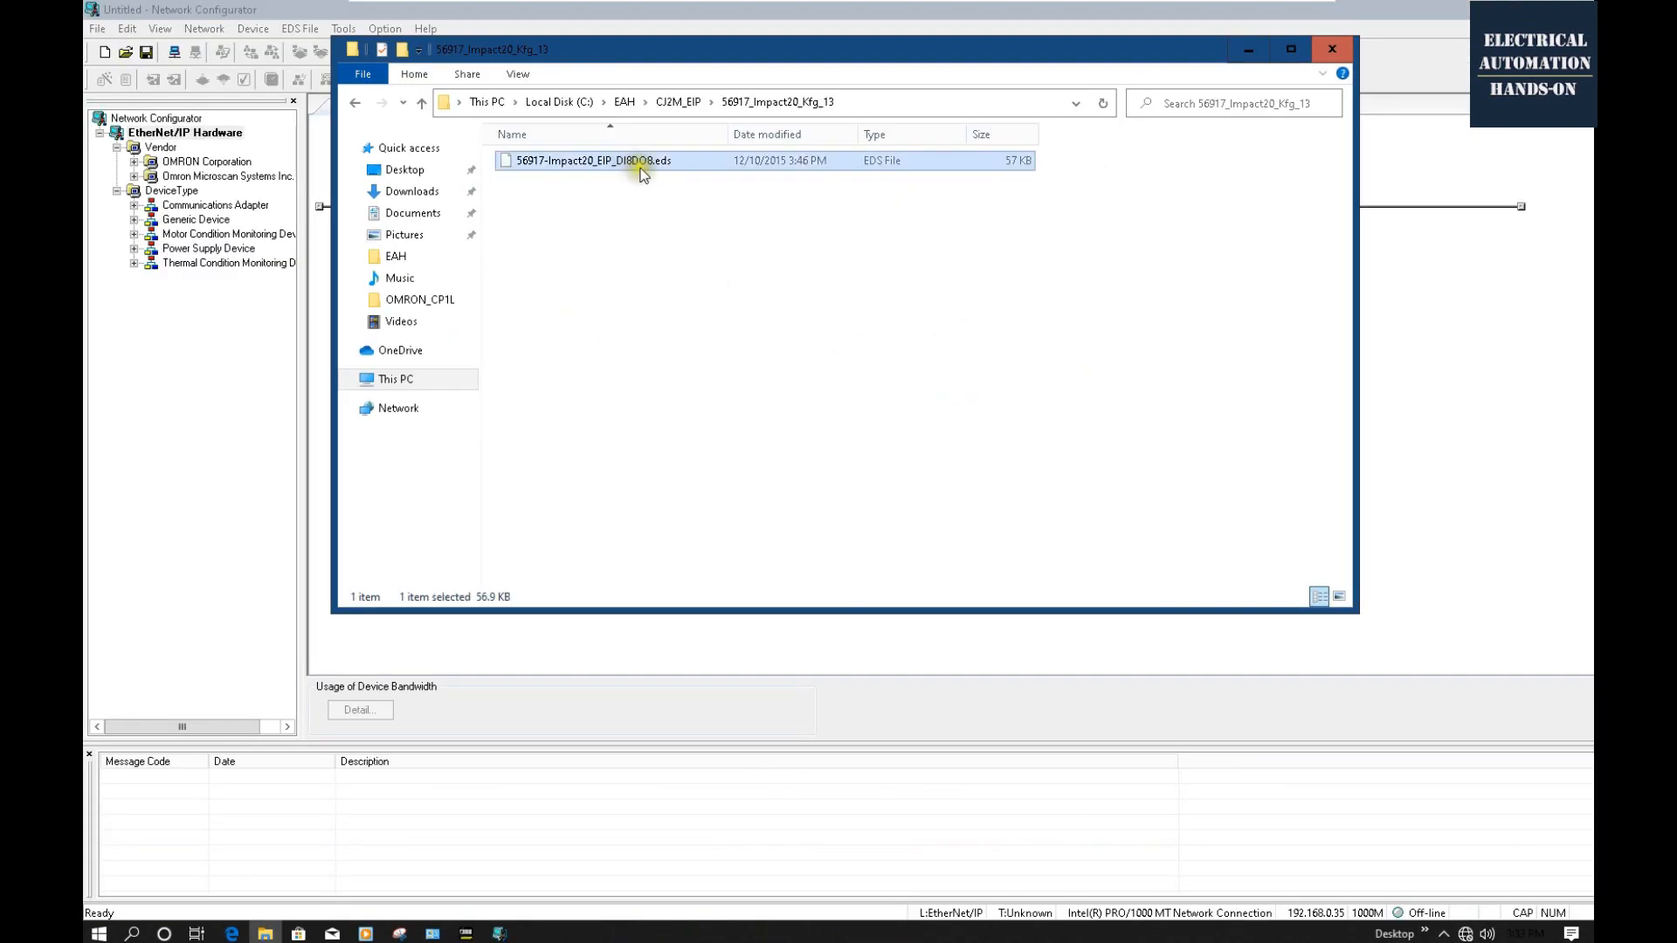
{"action": "left_click", "coordinate": [951, 415]}
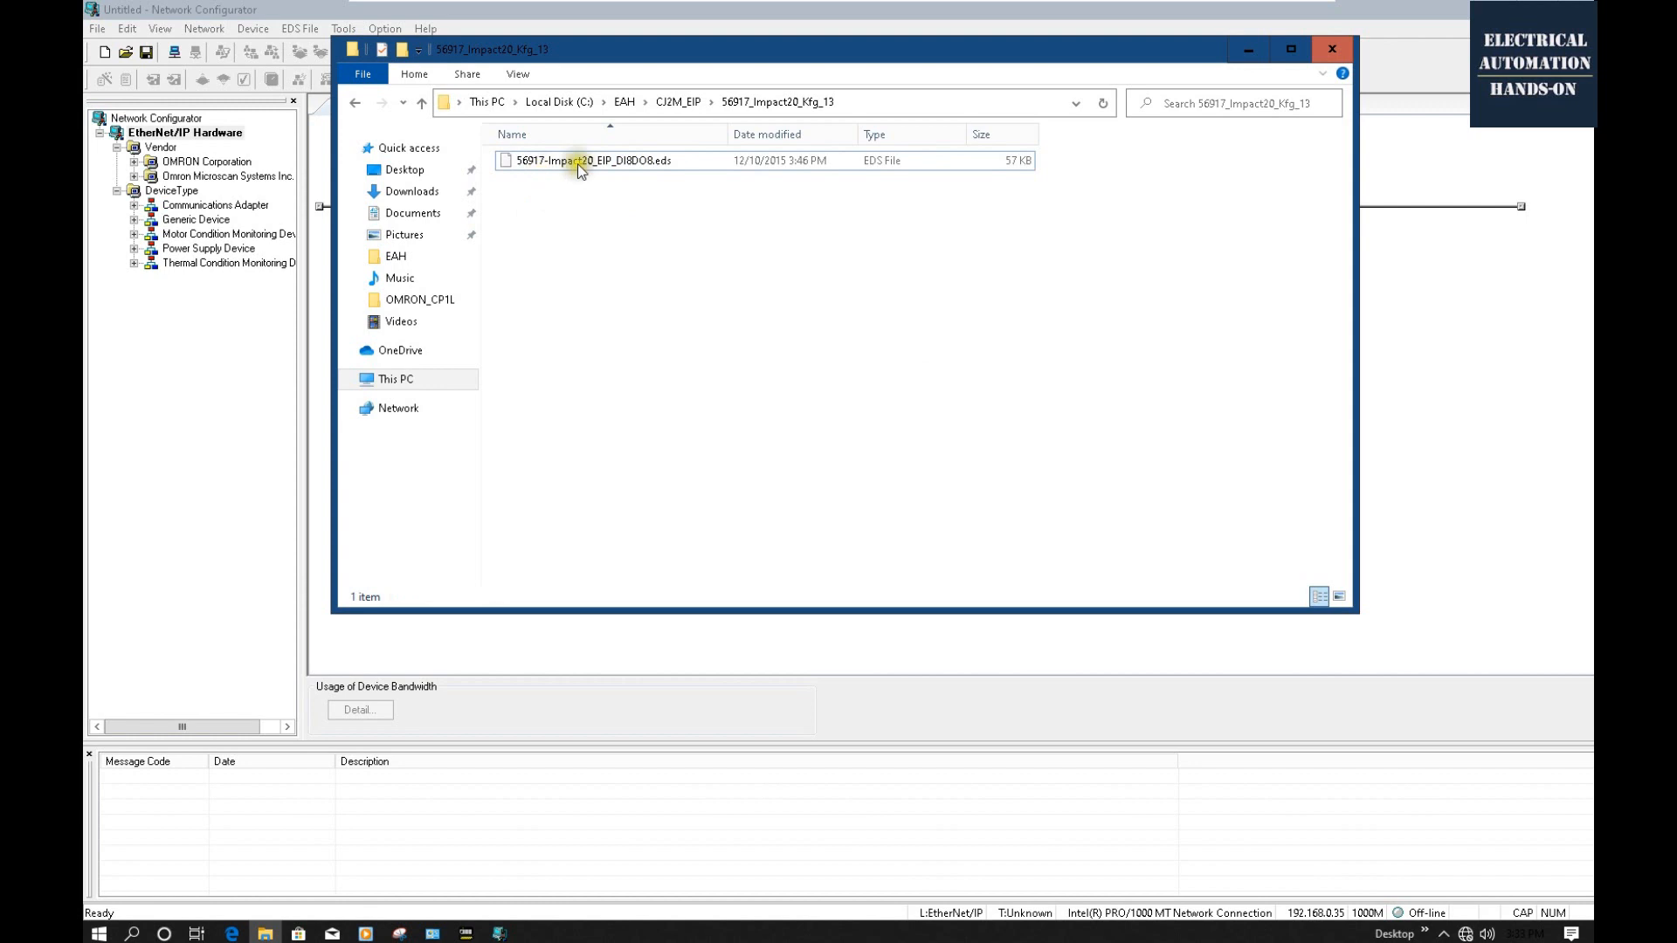
{"action": "left_click_drag", "start_coordinate": [659, 50], "coordinate": [808, 225]}
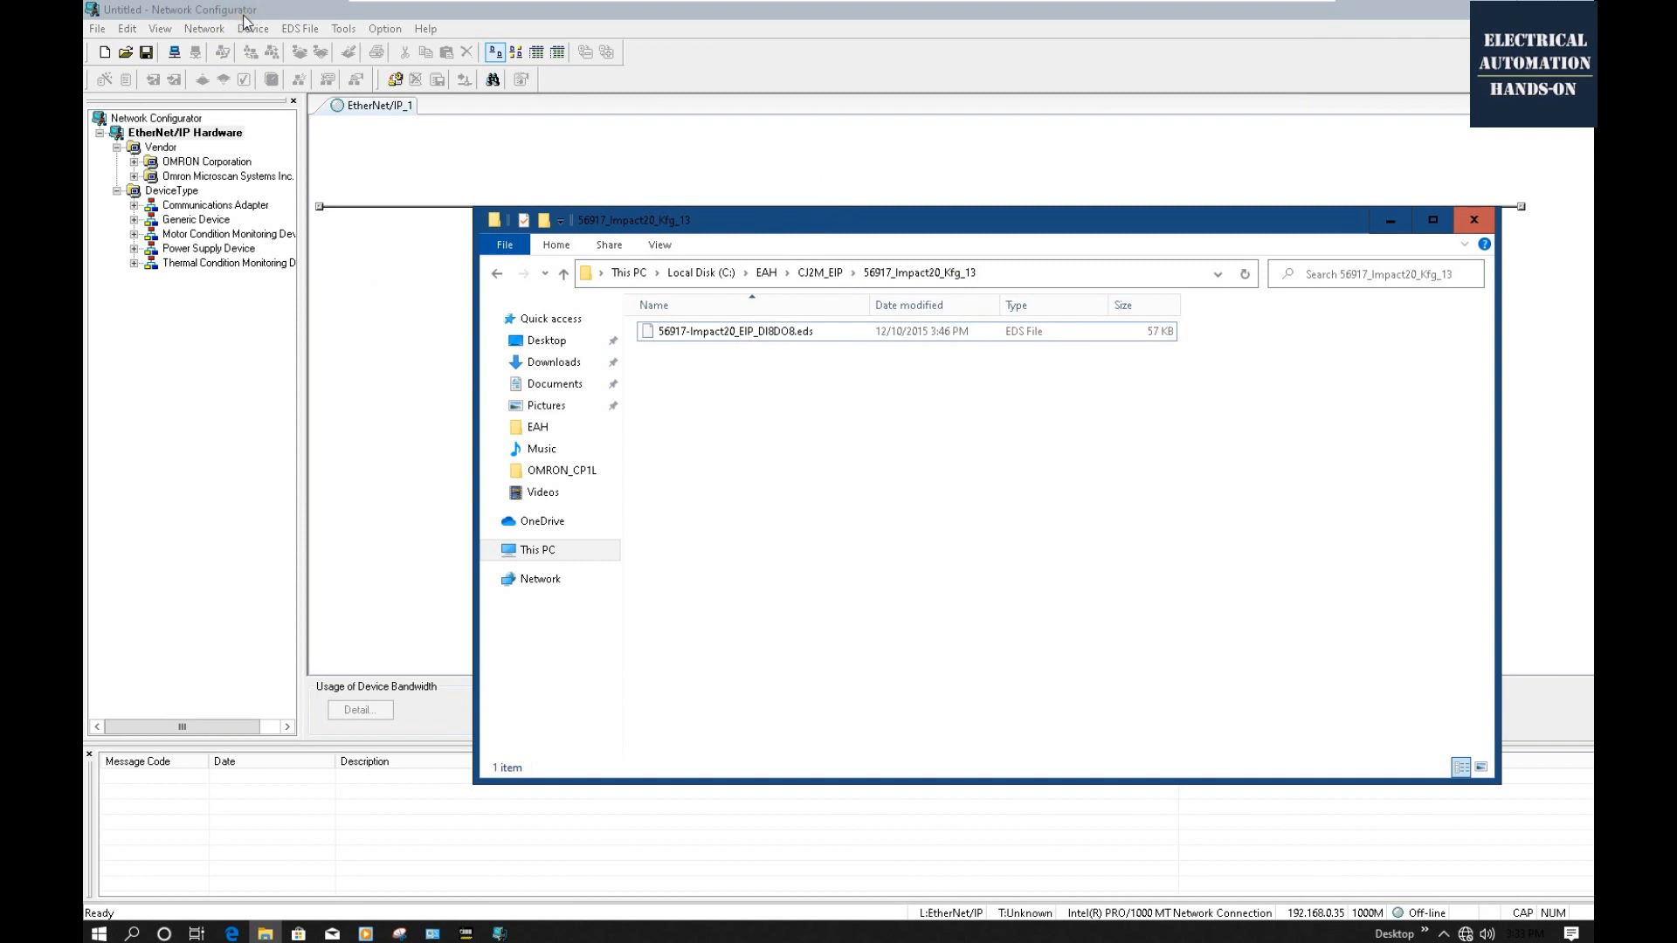
{"action": "left_click", "coordinate": [1389, 219]}
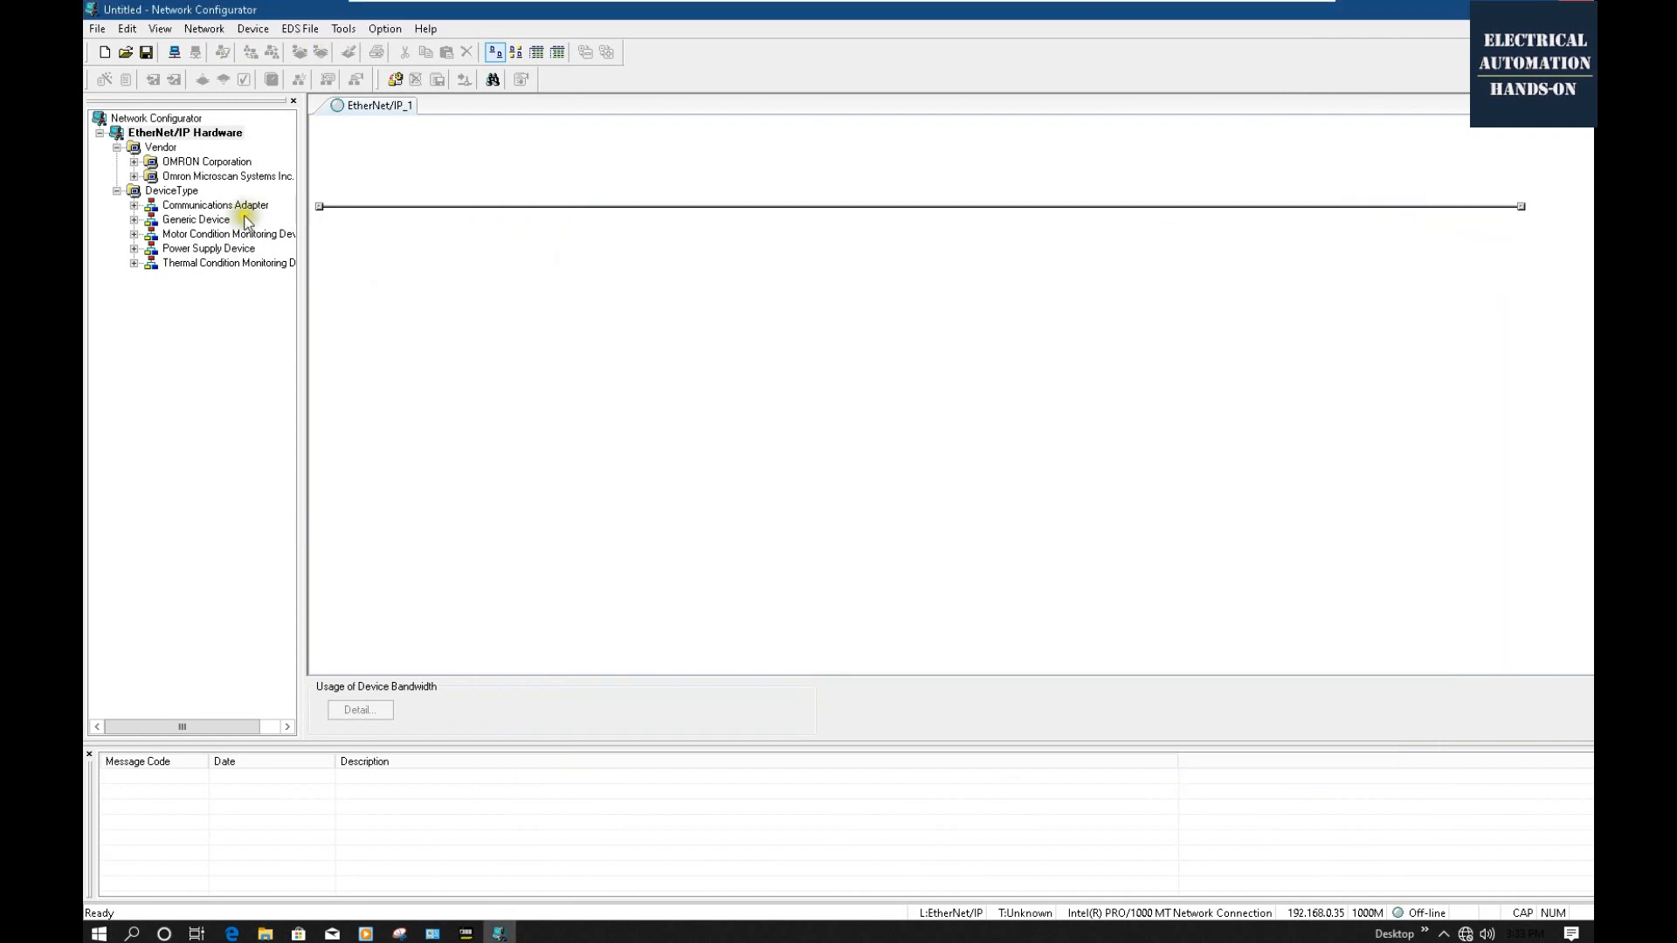
Install the EDS file 56917-Impact20_EIP_DI8DO8.eds together with the device icon for IMPACT20 E DI8 DO8.
{"action": "left_click", "coordinate": [301, 29]}
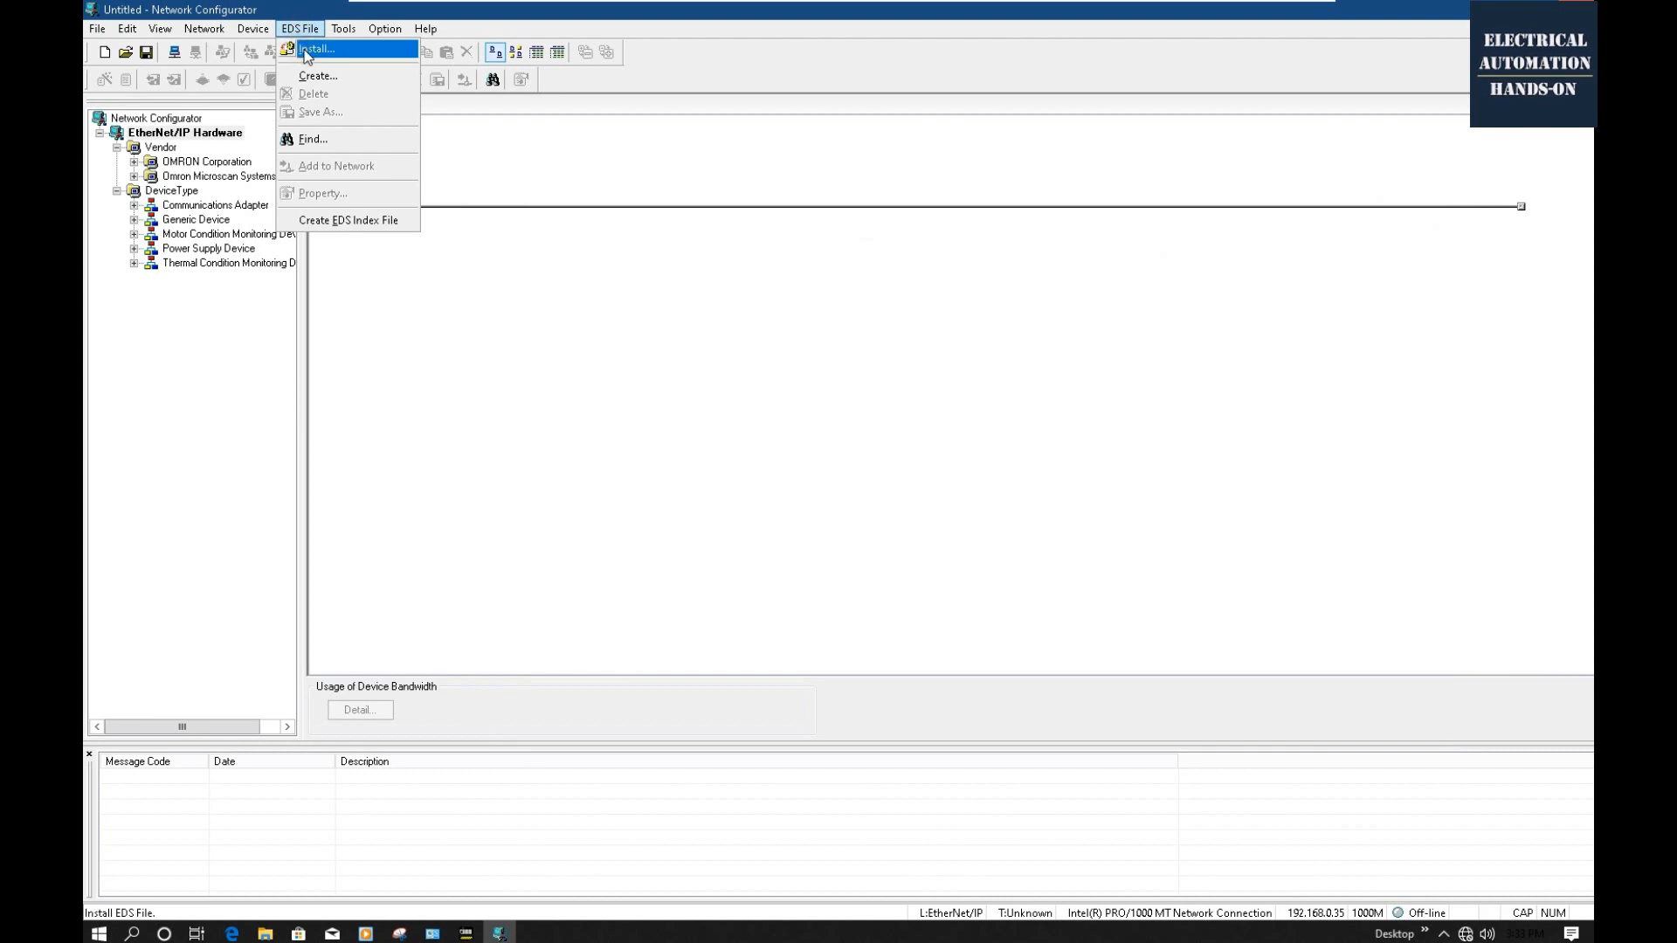
{"action": "left_click", "coordinate": [306, 50]}
{"action": "left_click", "coordinate": [910, 329]}
{"action": "left_click", "coordinate": [833, 370]}
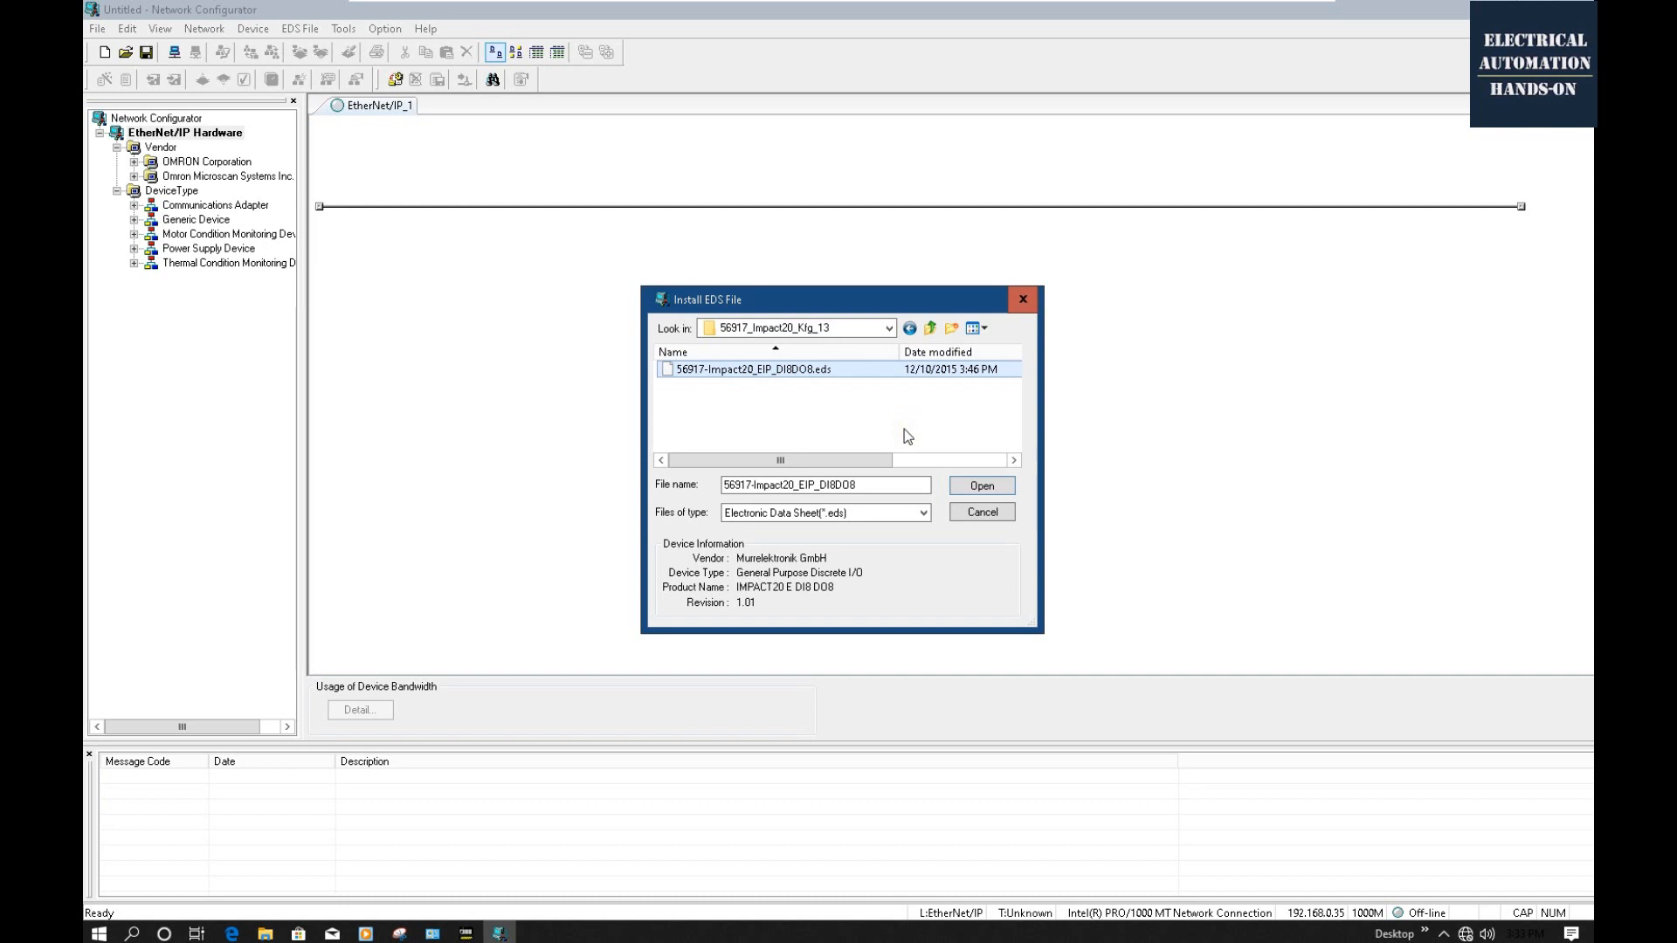
{"action": "left_click", "coordinate": [982, 493]}
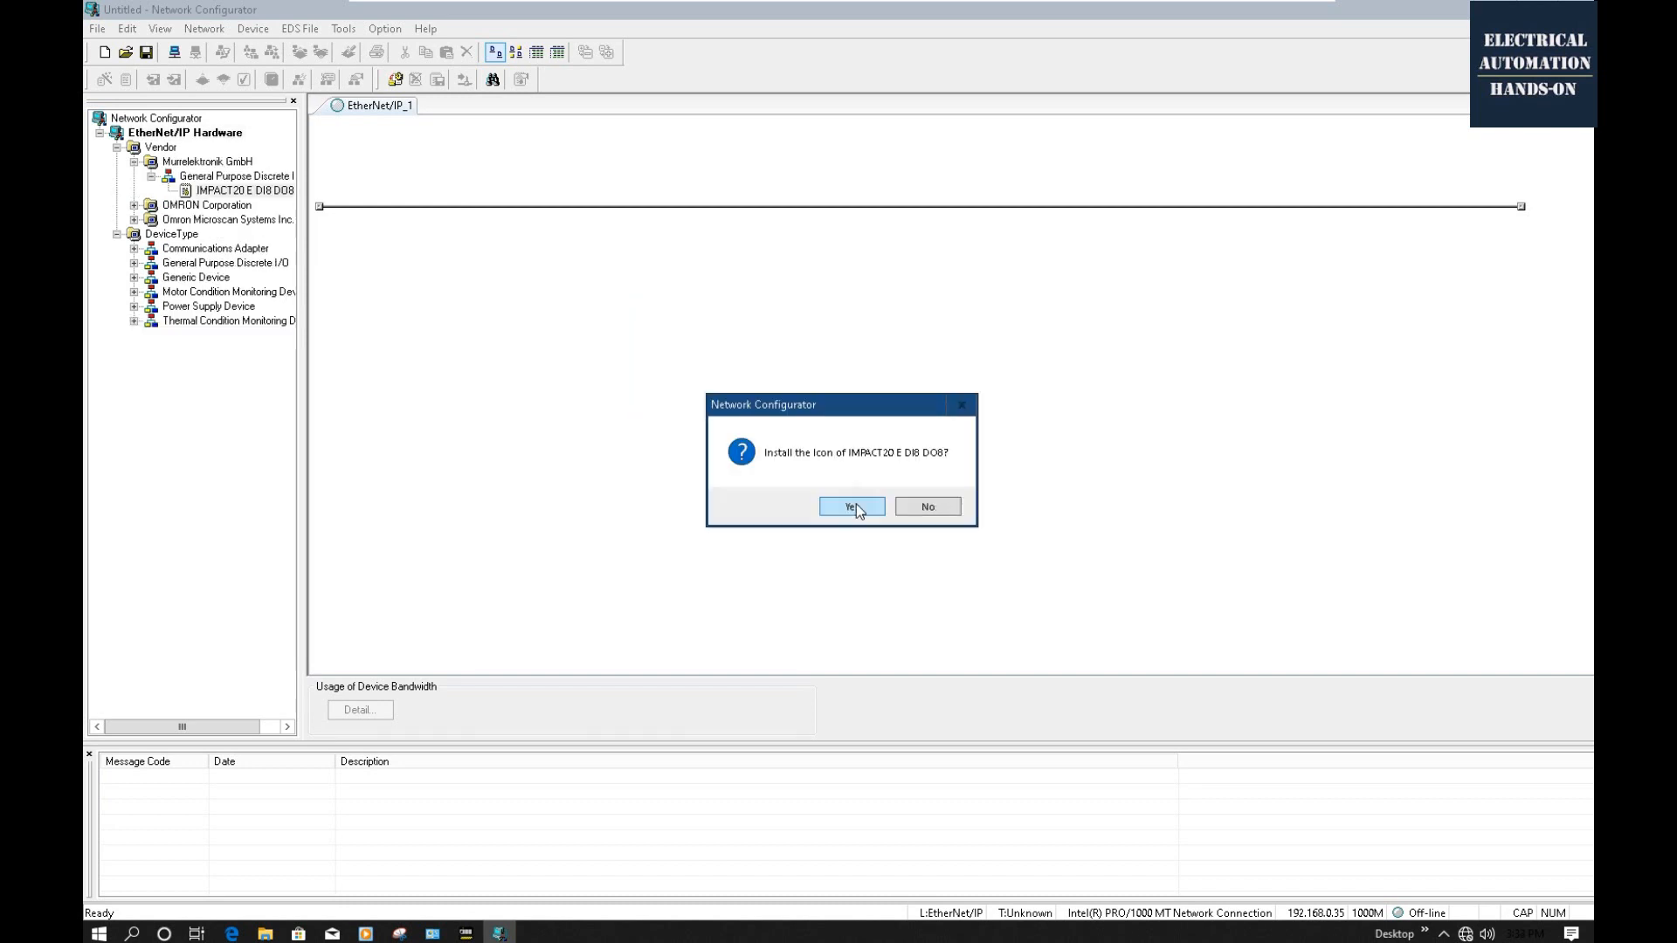
{"action": "left_click", "coordinate": [852, 507]}
Widen the hardware list to show full device names and try placing the IMPACT20 E DI8 DO8 on the network line.
{"action": "left_click", "coordinate": [203, 192]}
{"action": "left_click_drag", "start_coordinate": [201, 192], "coordinate": [314, 244]}
{"action": "left_click_drag", "start_coordinate": [303, 245], "coordinate": [569, 245]}
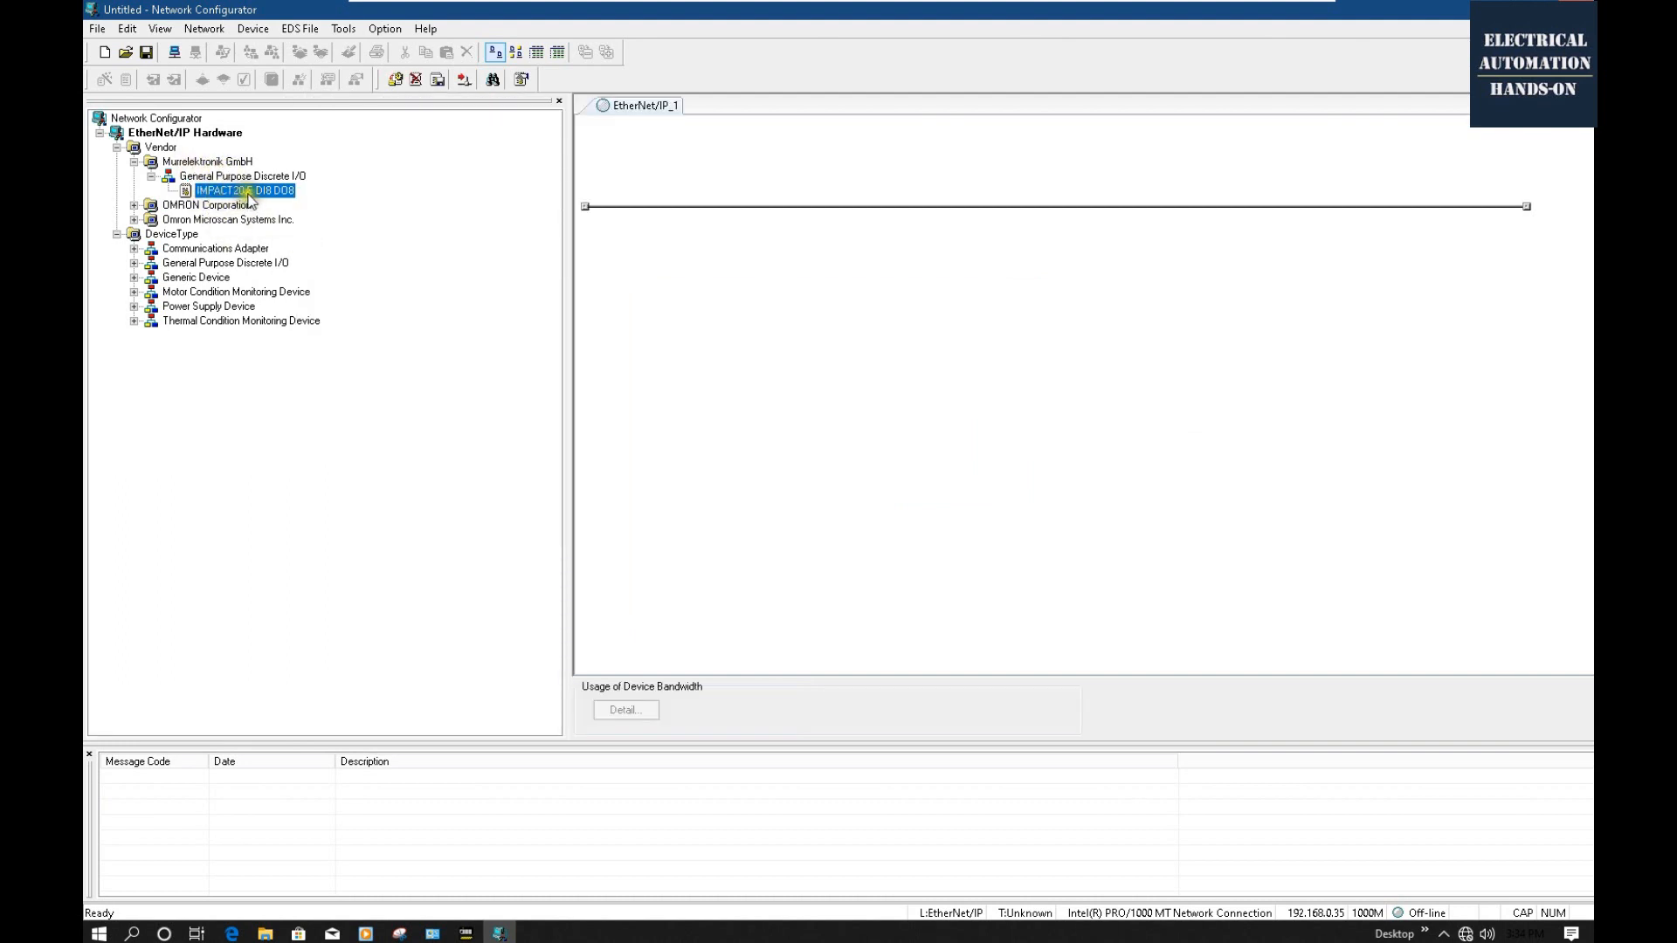
{"action": "left_click_drag", "start_coordinate": [285, 196], "coordinate": [875, 218]}
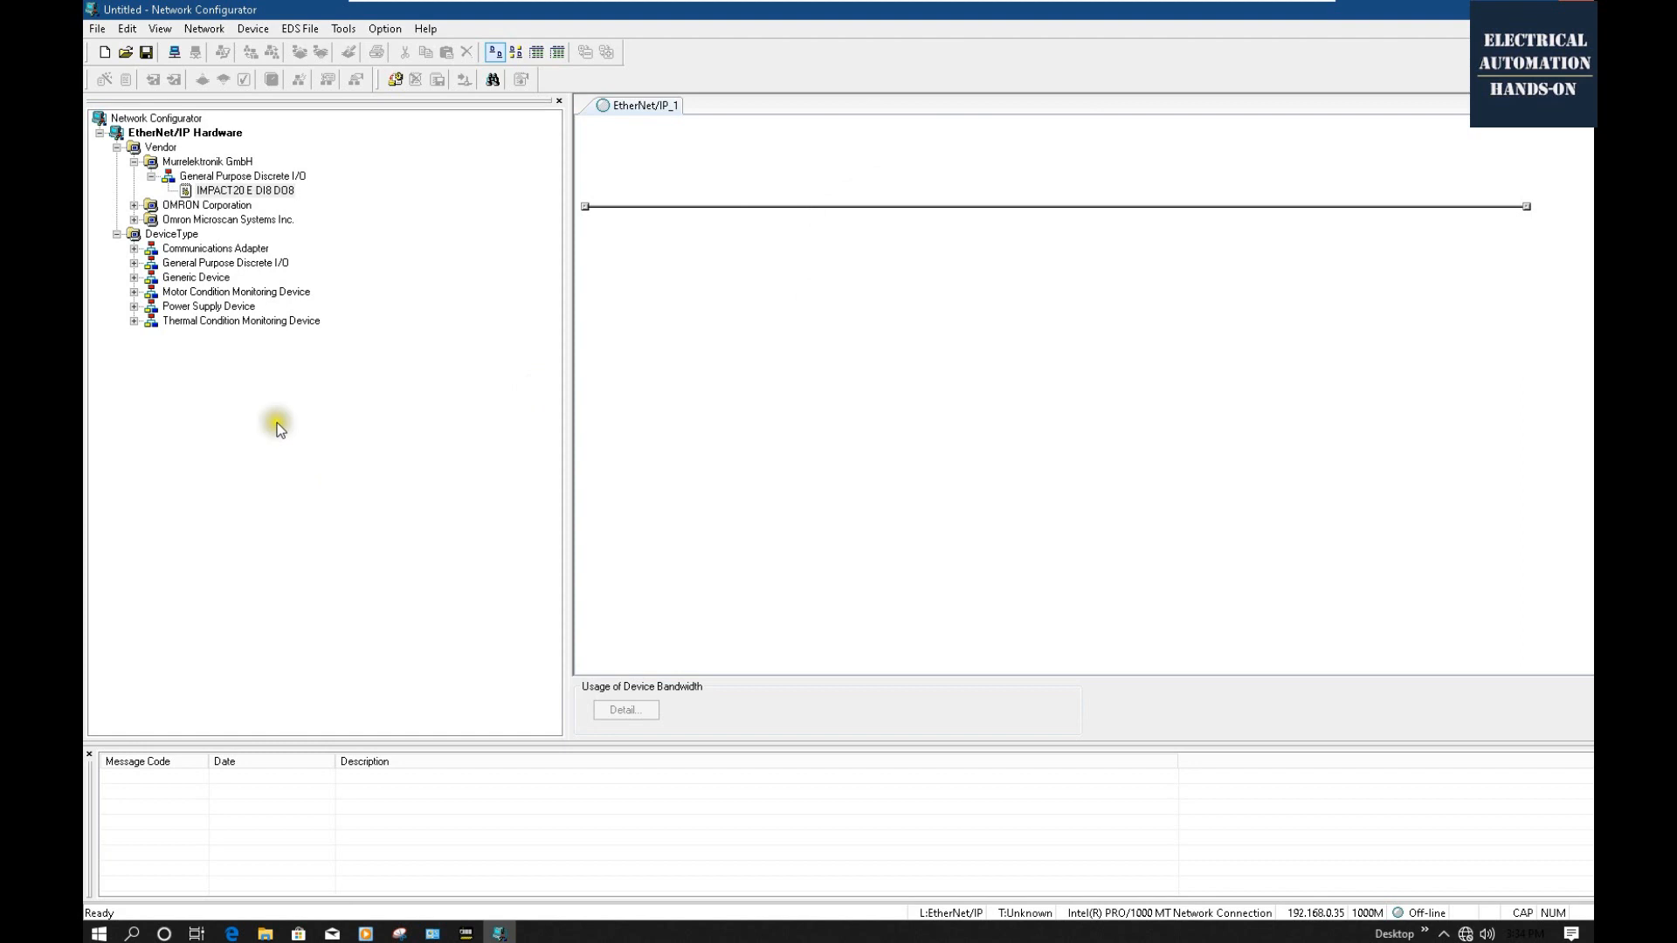
Add OMRON's CJ2M-EIP21 communications adapter and Murrelektronik's IMPACT20 E DI8 DO8 to the EtherNet/IP_1 network.
{"action": "left_click", "coordinate": [134, 205]}
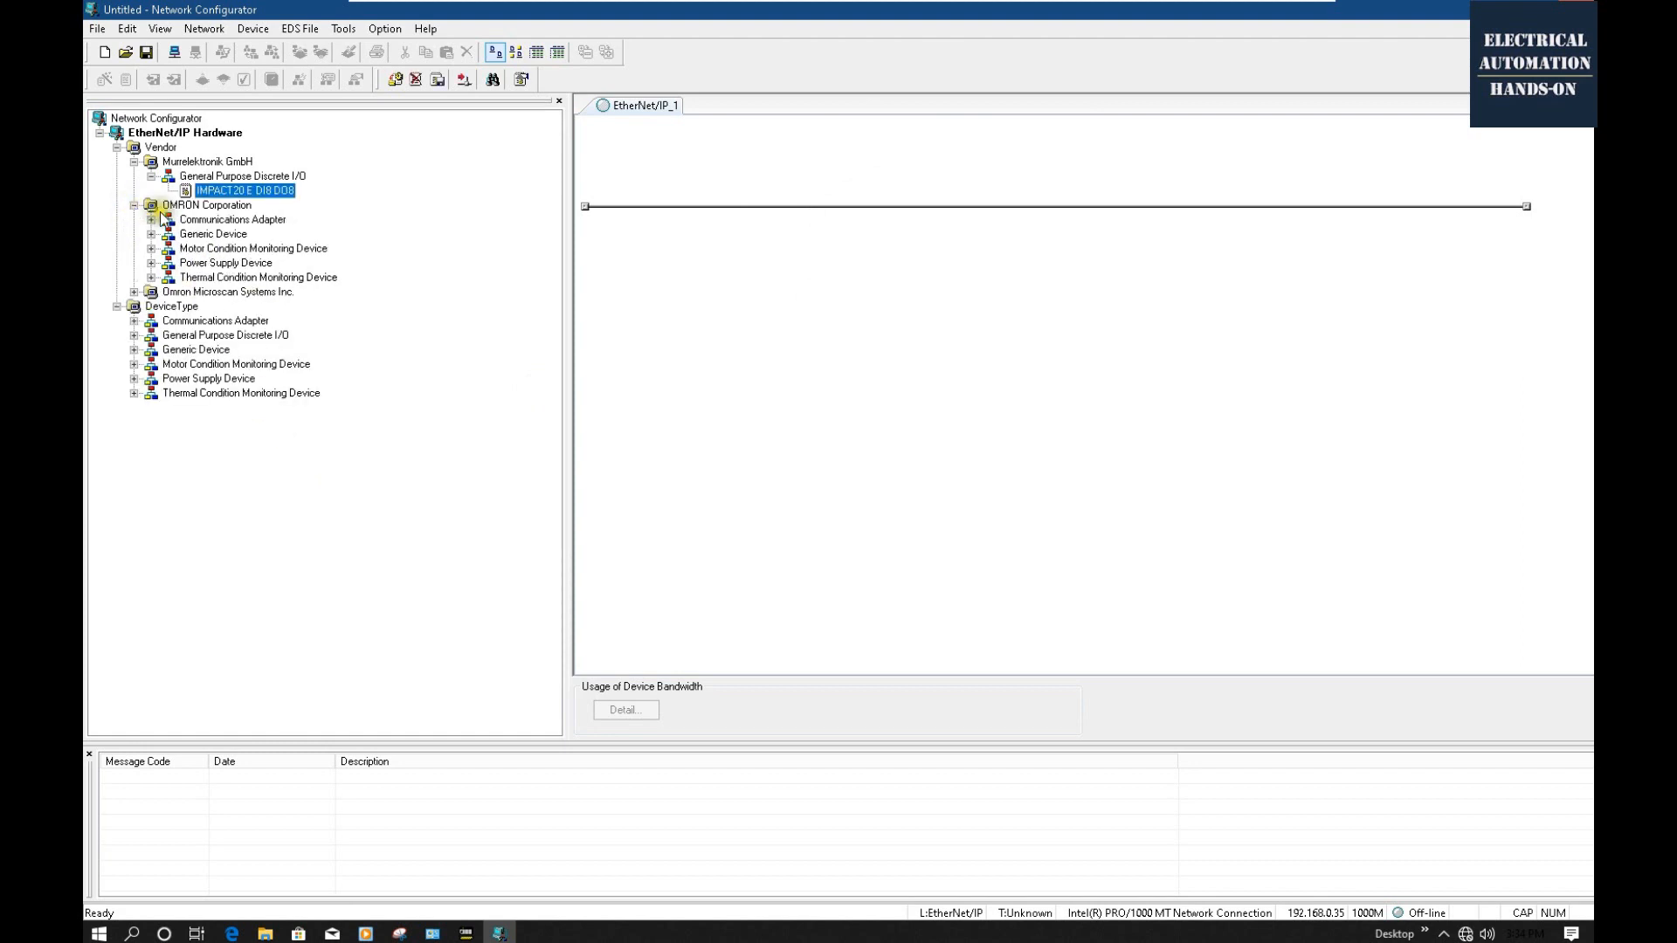
{"action": "left_click", "coordinate": [151, 220]}
{"action": "scroll", "coordinate": [229, 257], "scroll_direction": "up", "scroll_amount": 1}
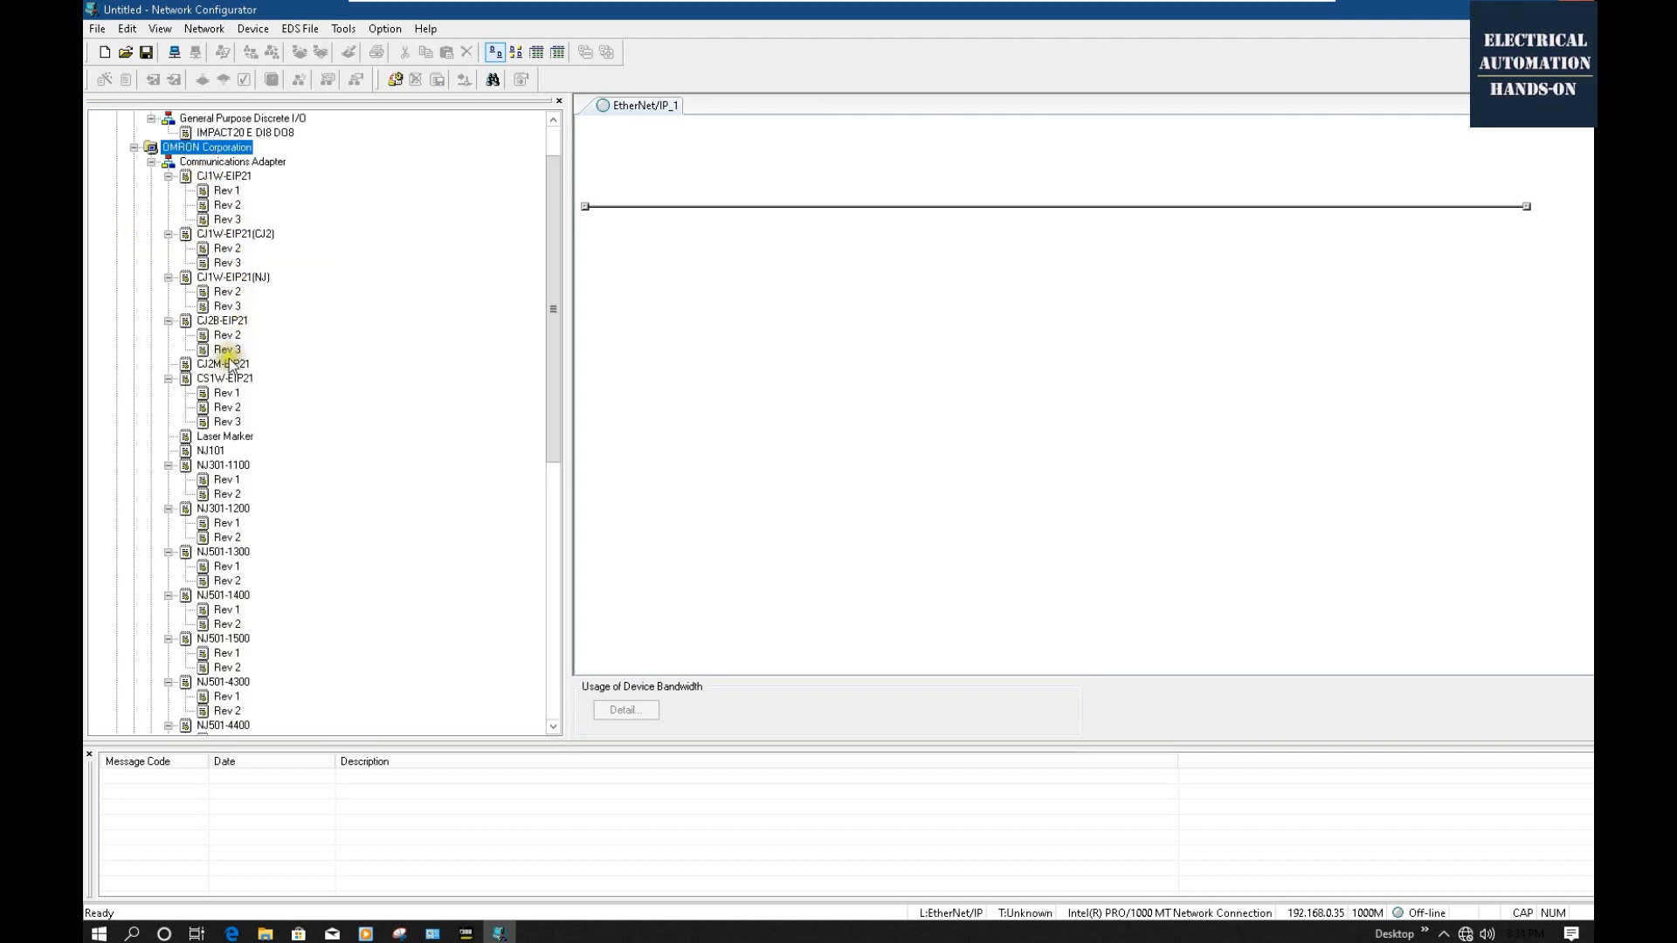
{"action": "left_click", "coordinate": [224, 364]}
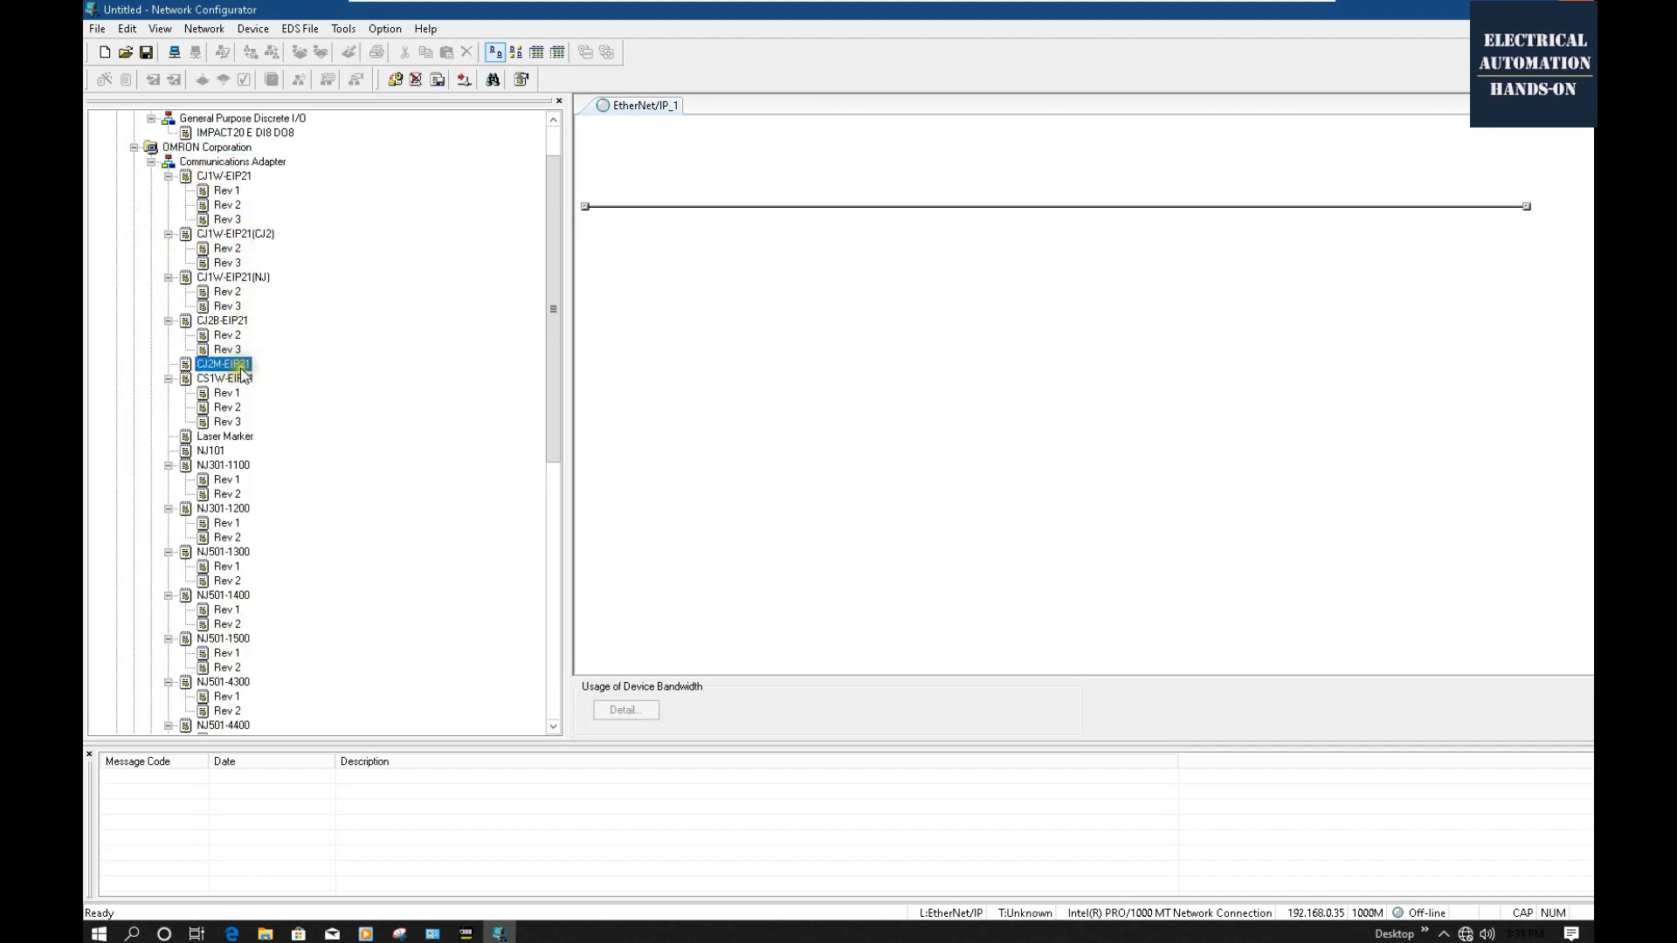
{"action": "left_click_drag", "start_coordinate": [240, 371], "coordinate": [814, 144]}
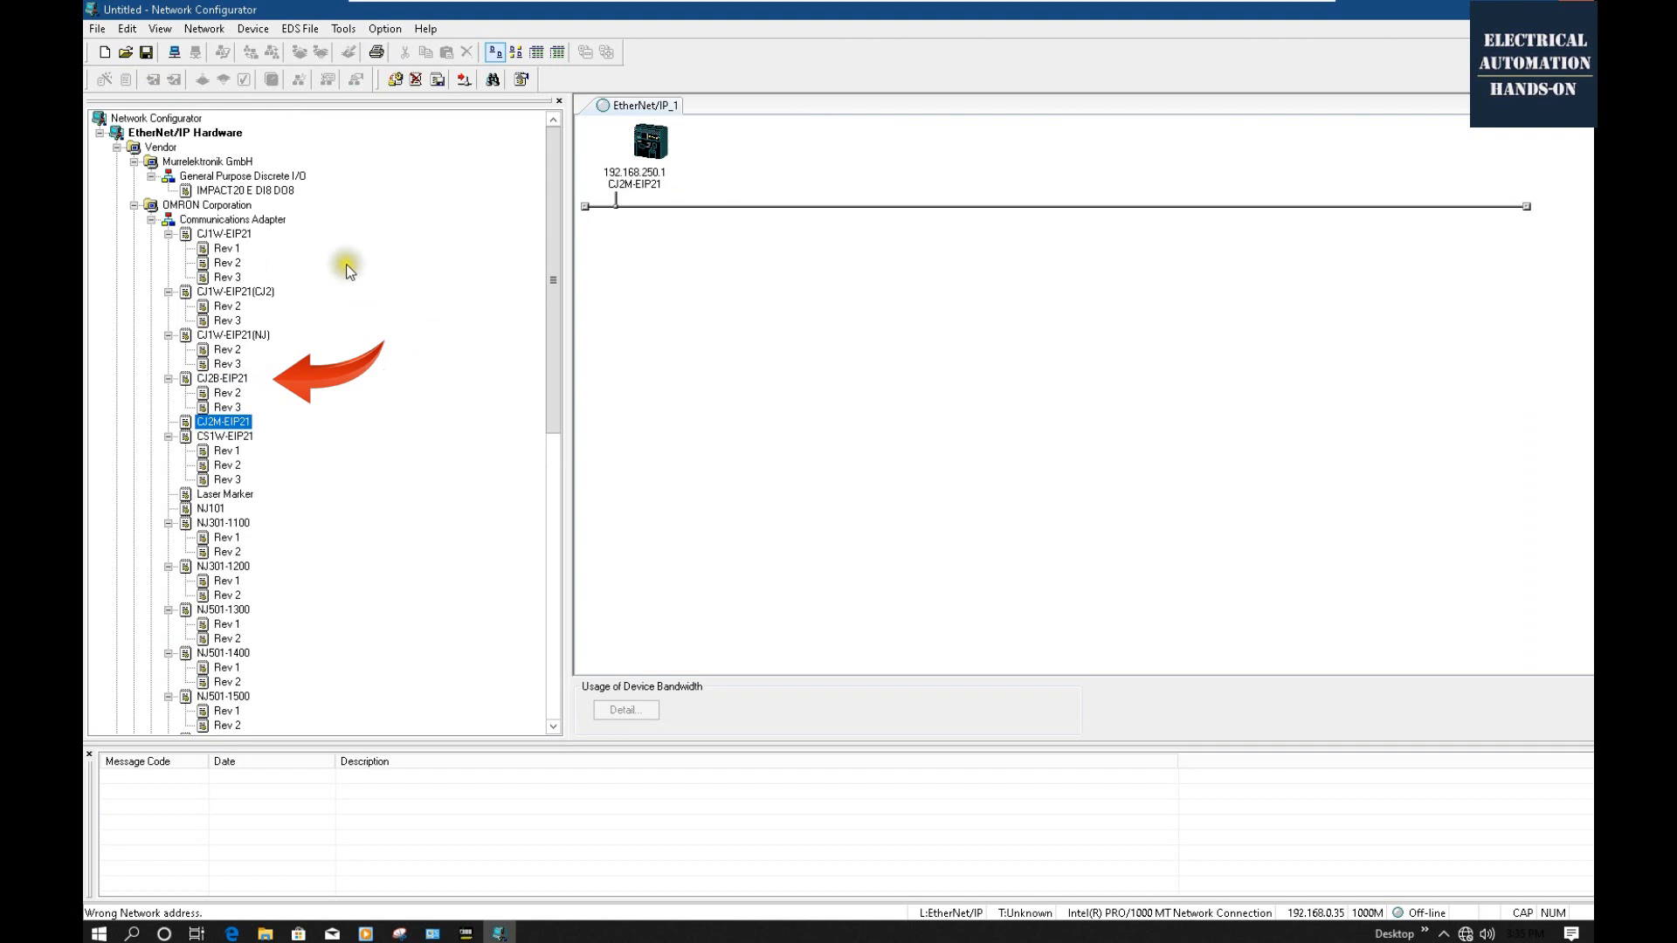
{"action": "left_click_drag", "start_coordinate": [273, 197], "coordinate": [908, 153]}
{"action": "left_click", "coordinate": [829, 286]}
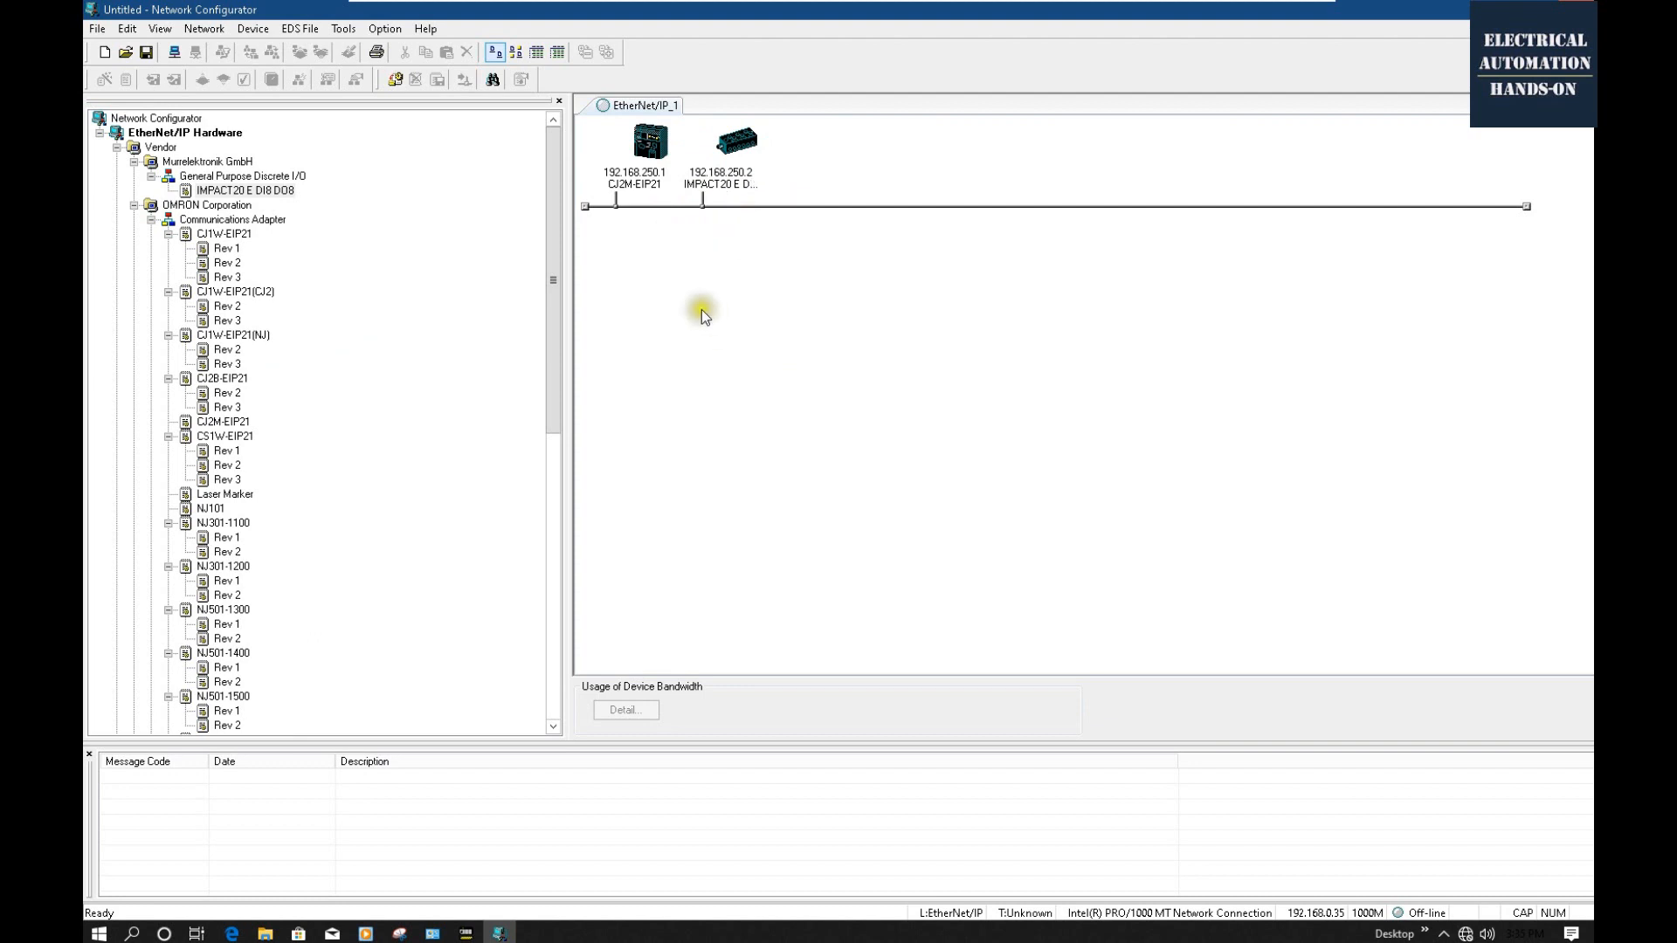
Change the CJ2M-EIP21 node address to 192.168.1.10.
{"action": "right_click", "coordinate": [638, 180]}
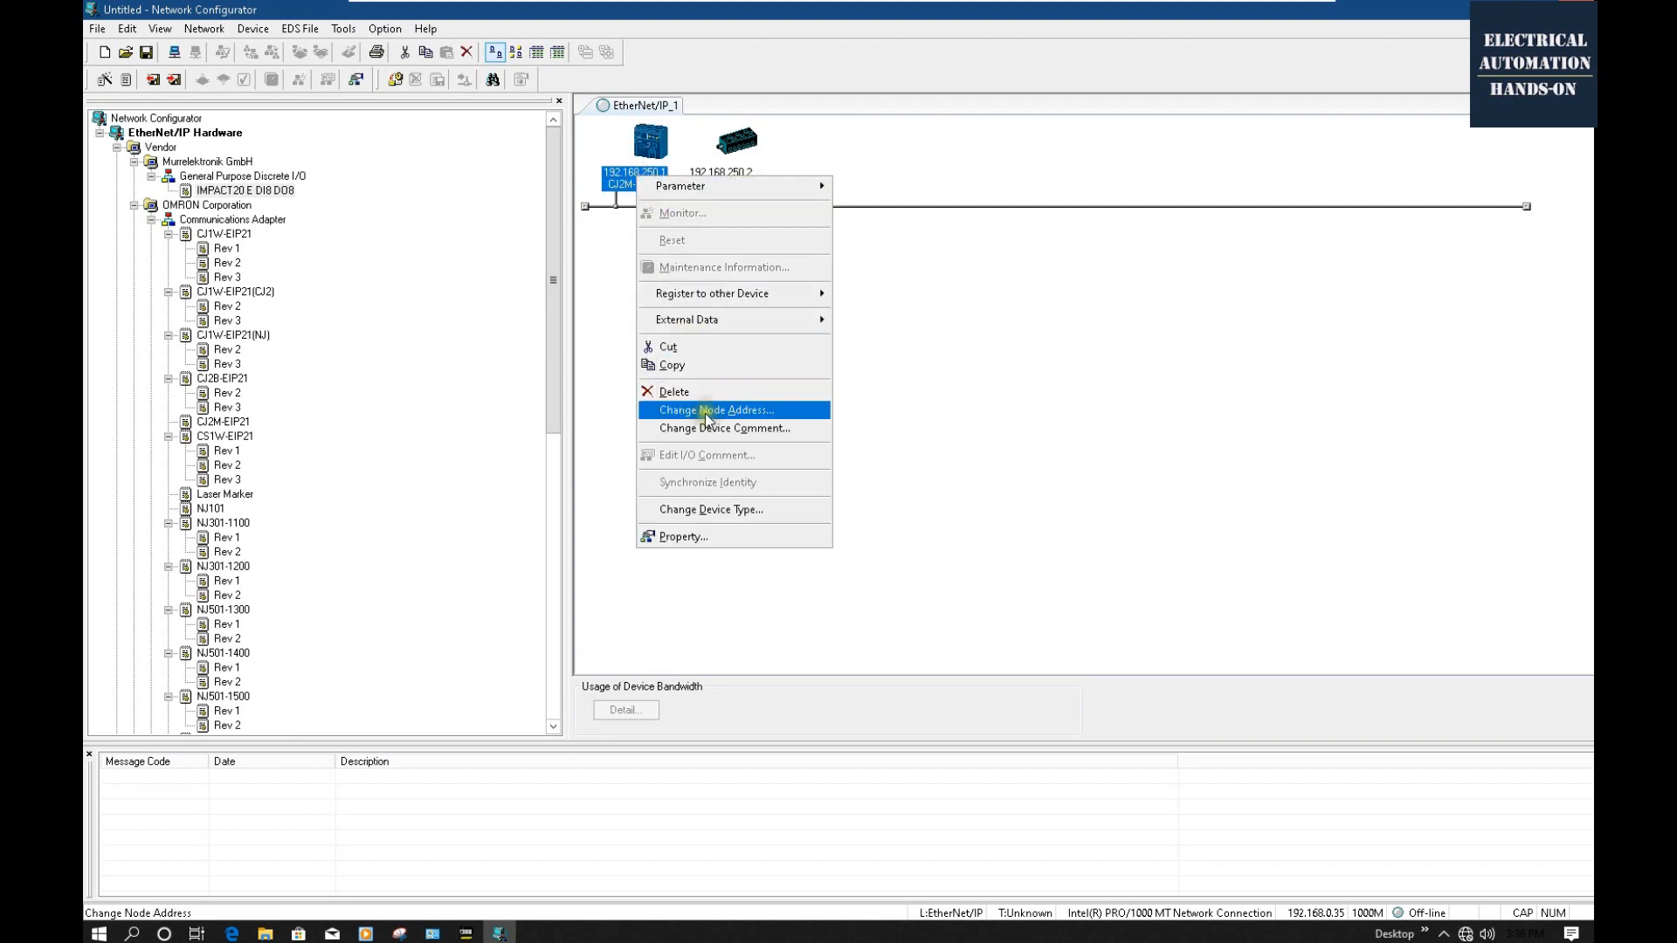
{"action": "left_click", "coordinate": [725, 412]}
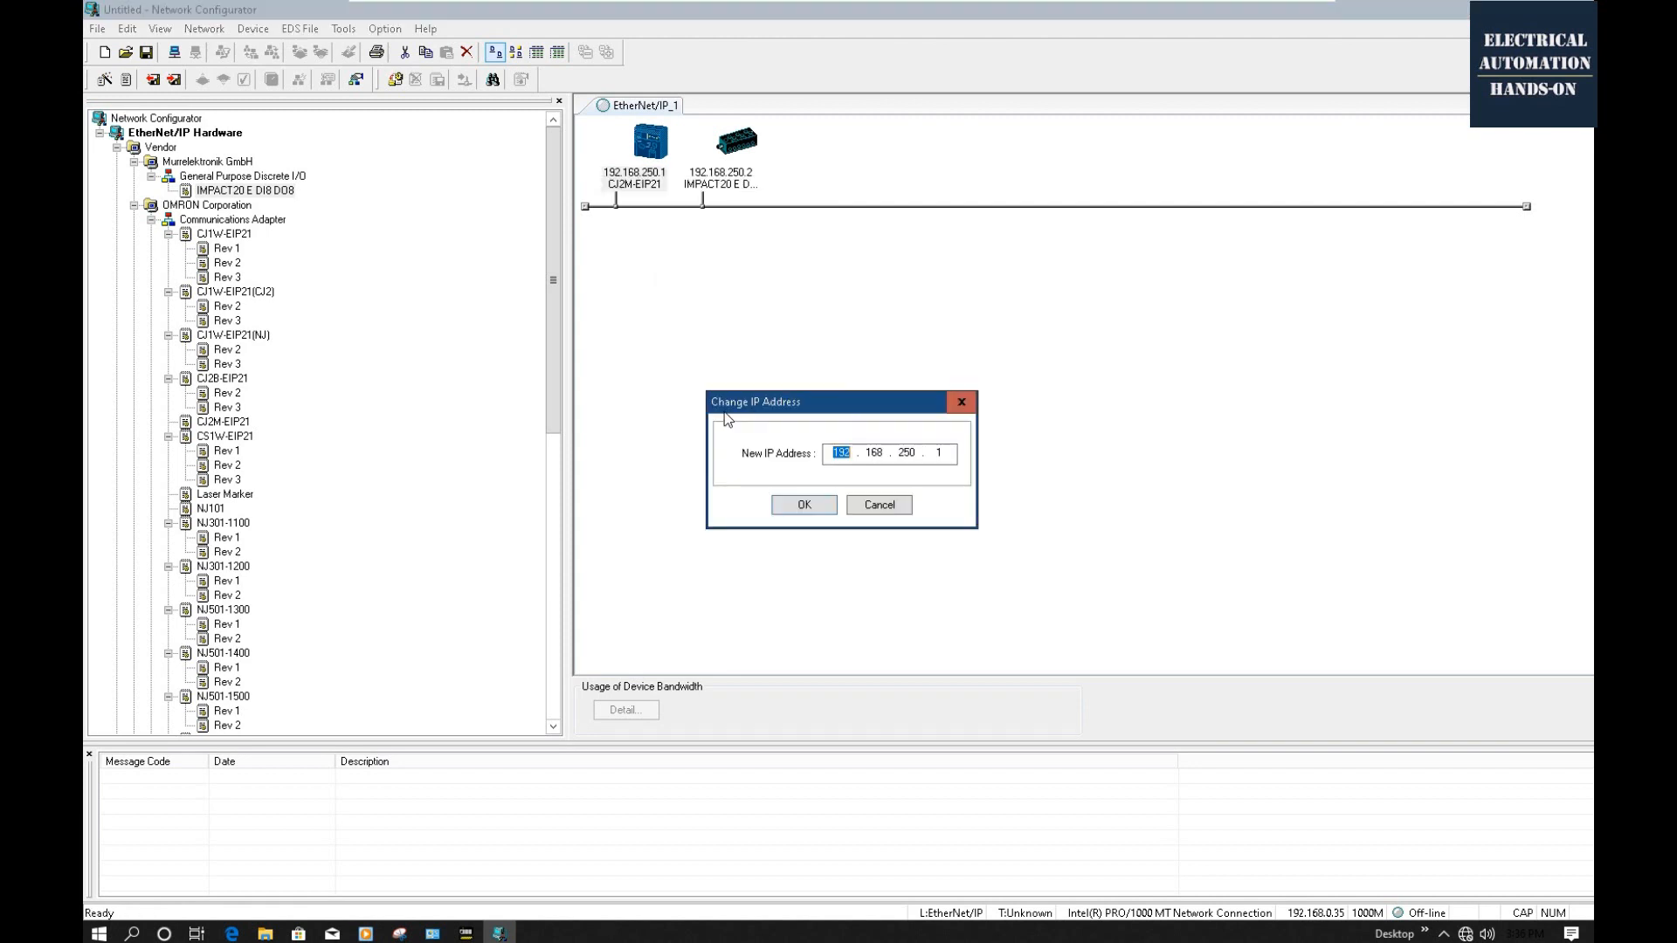
{"action": "double_click", "coordinate": [905, 452]}
{"action": "type", "text": "0"}
{"action": "key", "text": "Return"}
Change the IMPACT20 E DI8 DO8 node address to 192.168.1.193.
{"action": "left_click", "coordinate": [733, 188]}
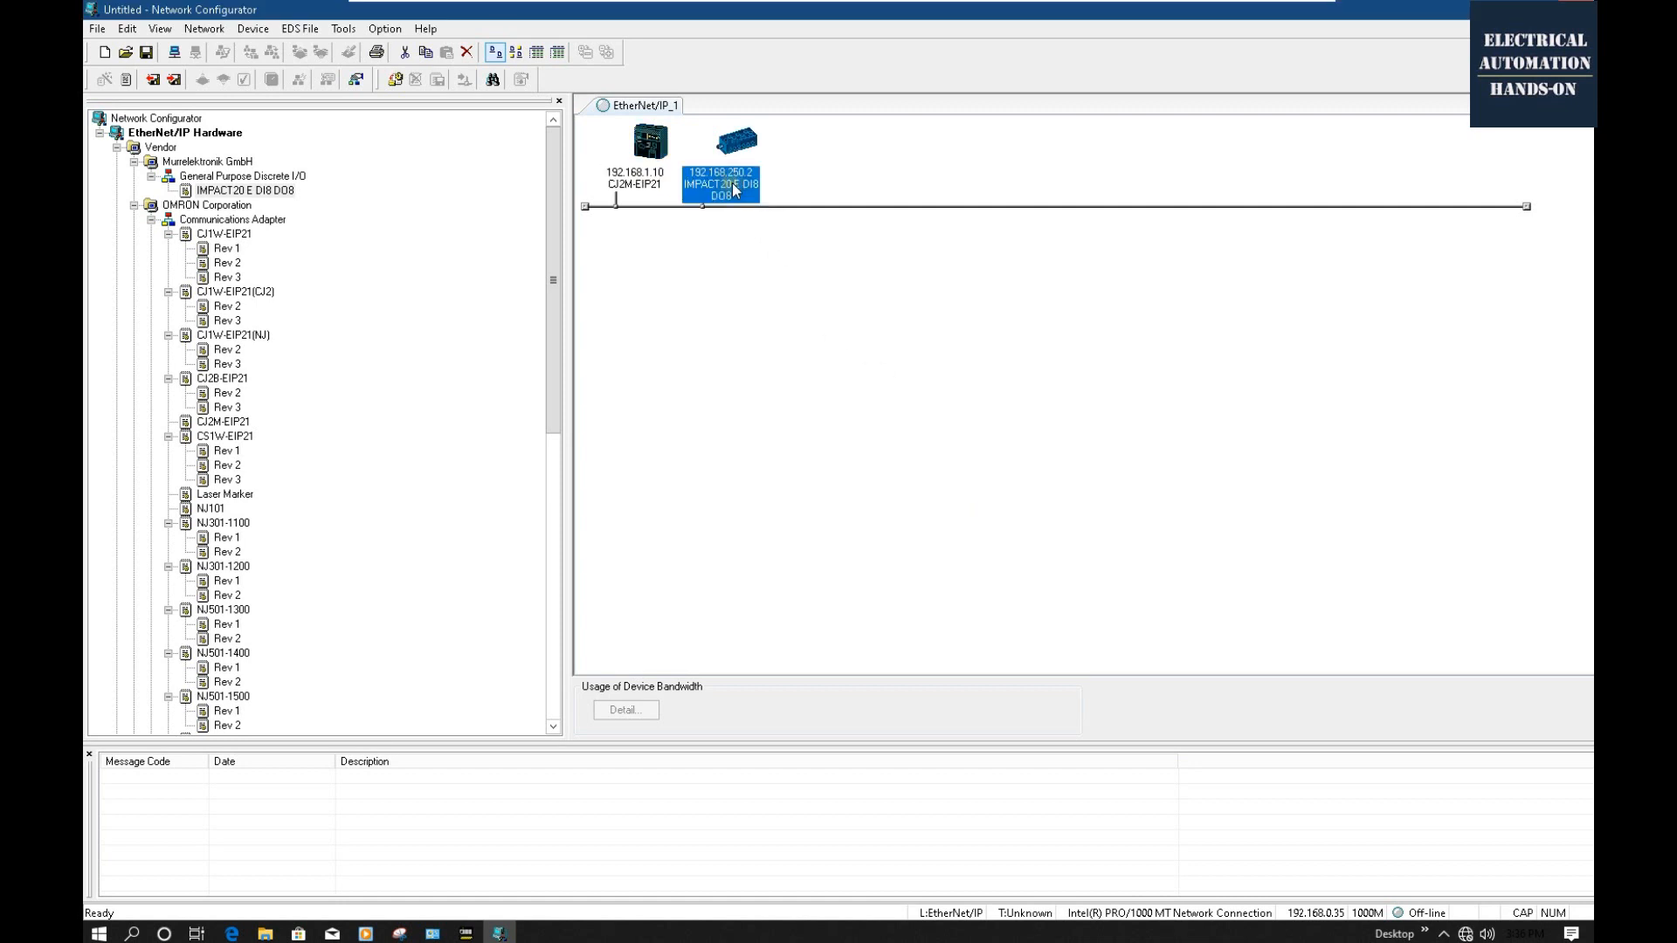
{"action": "right_click", "coordinate": [732, 183]}
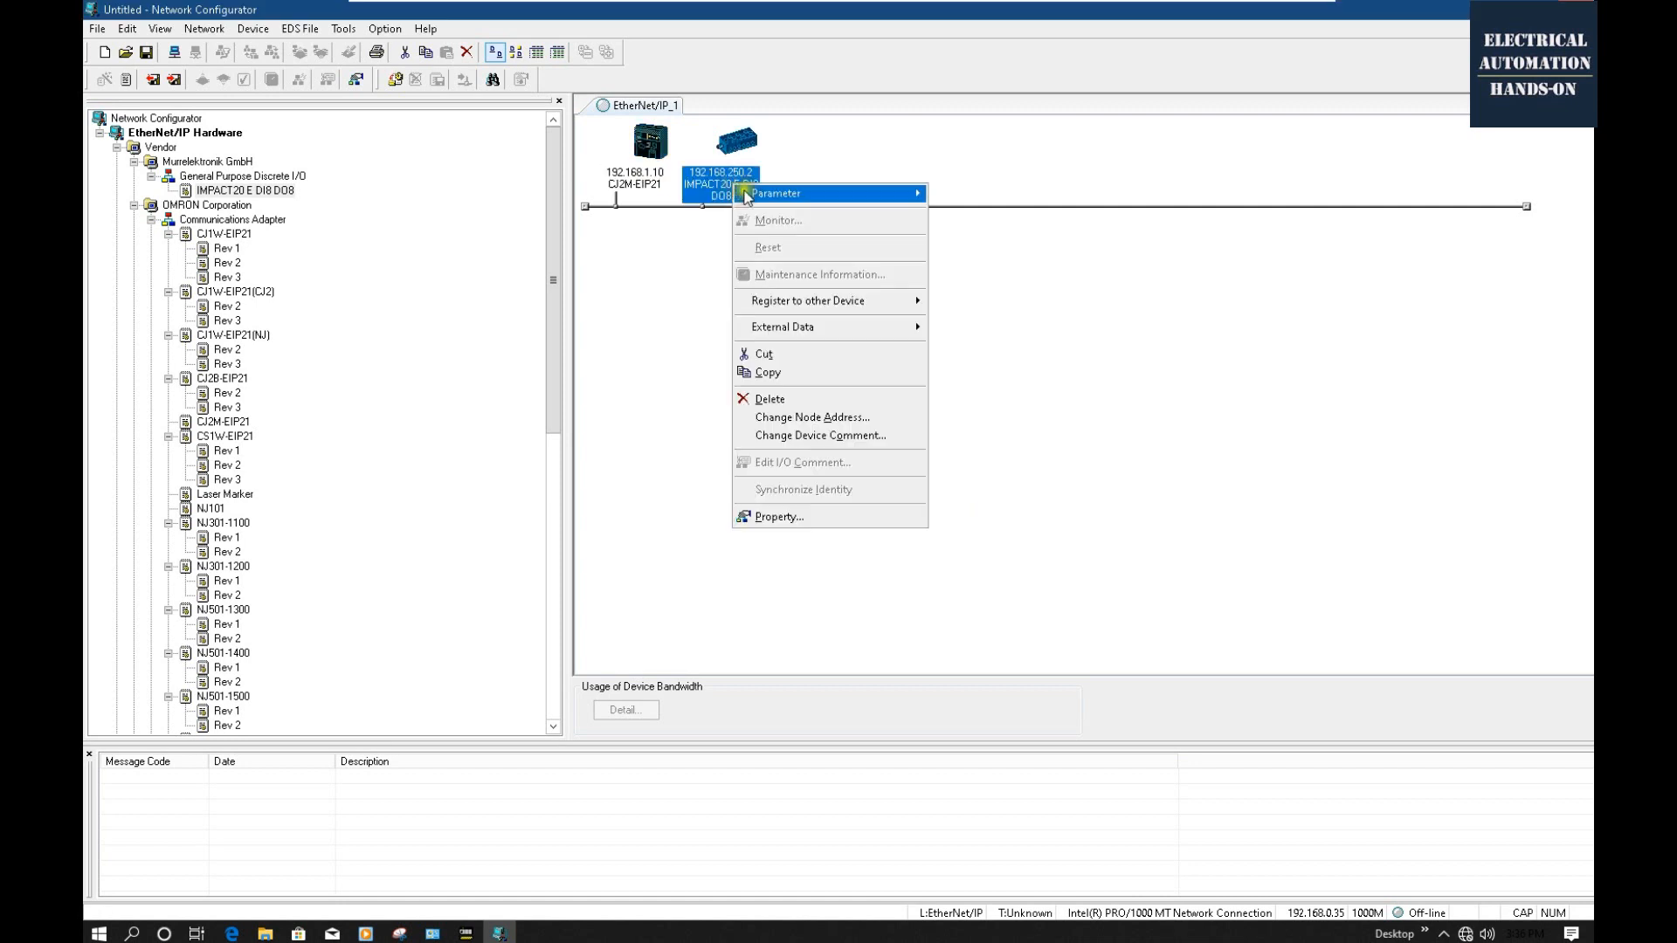
{"action": "left_click", "coordinate": [844, 419]}
{"action": "double_click", "coordinate": [906, 452]}
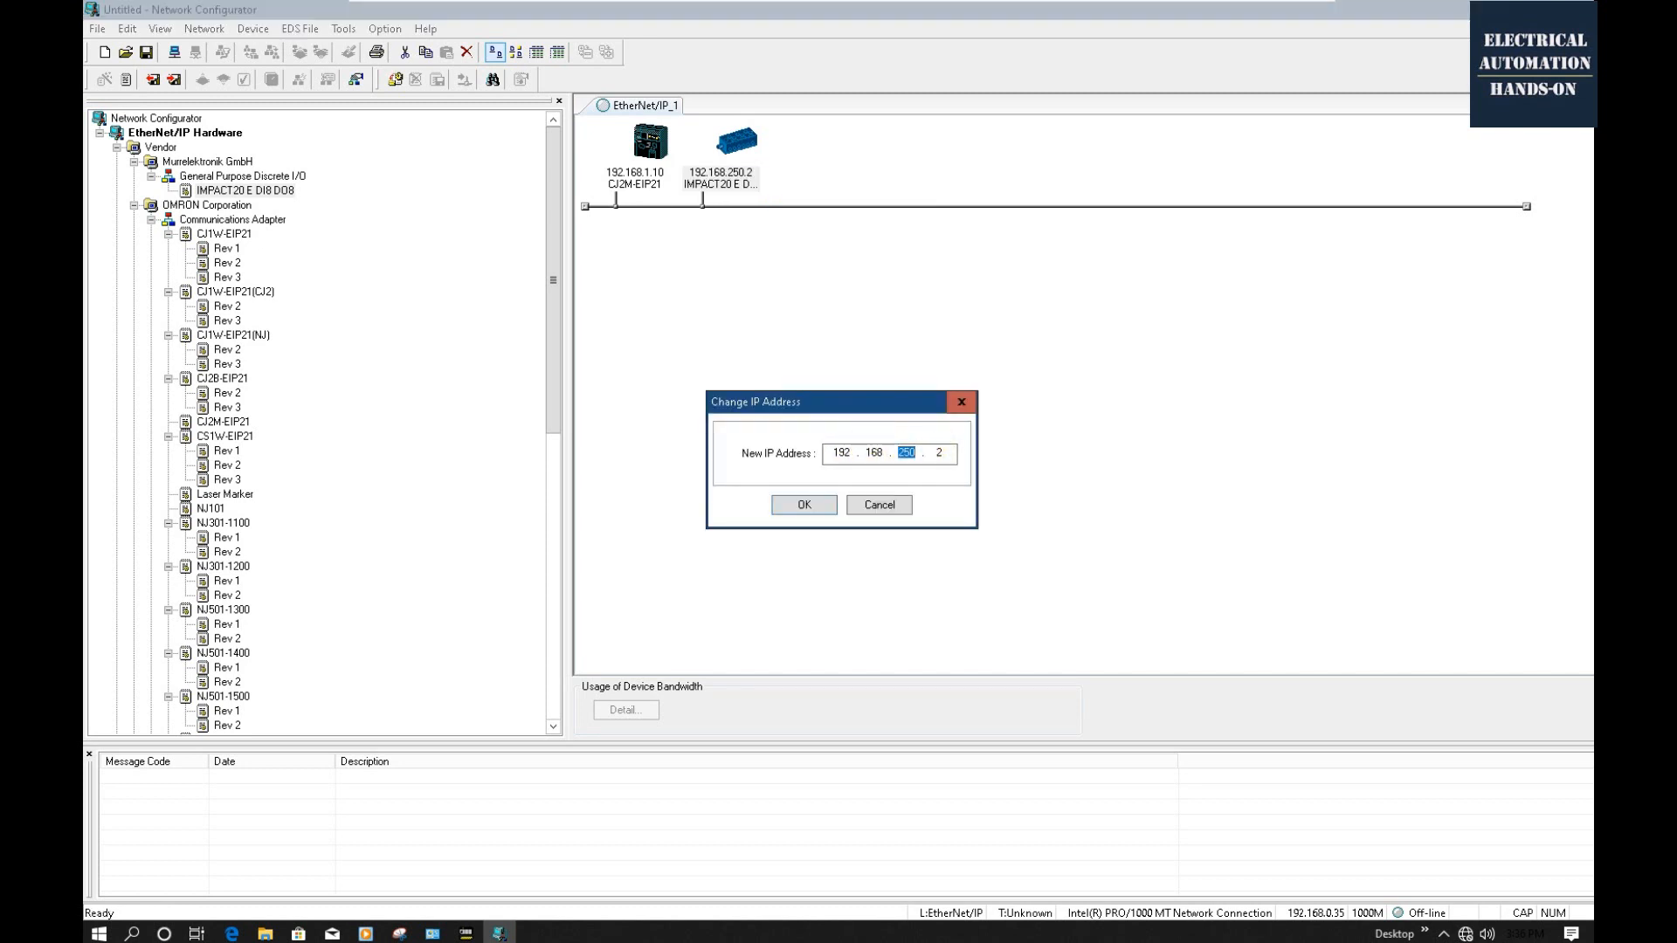
{"action": "double_click", "coordinate": [940, 452]}
{"action": "type", "text": "193"}
{"action": "left_click", "coordinate": [811, 507]}
{"action": "left_click", "coordinate": [786, 371]}
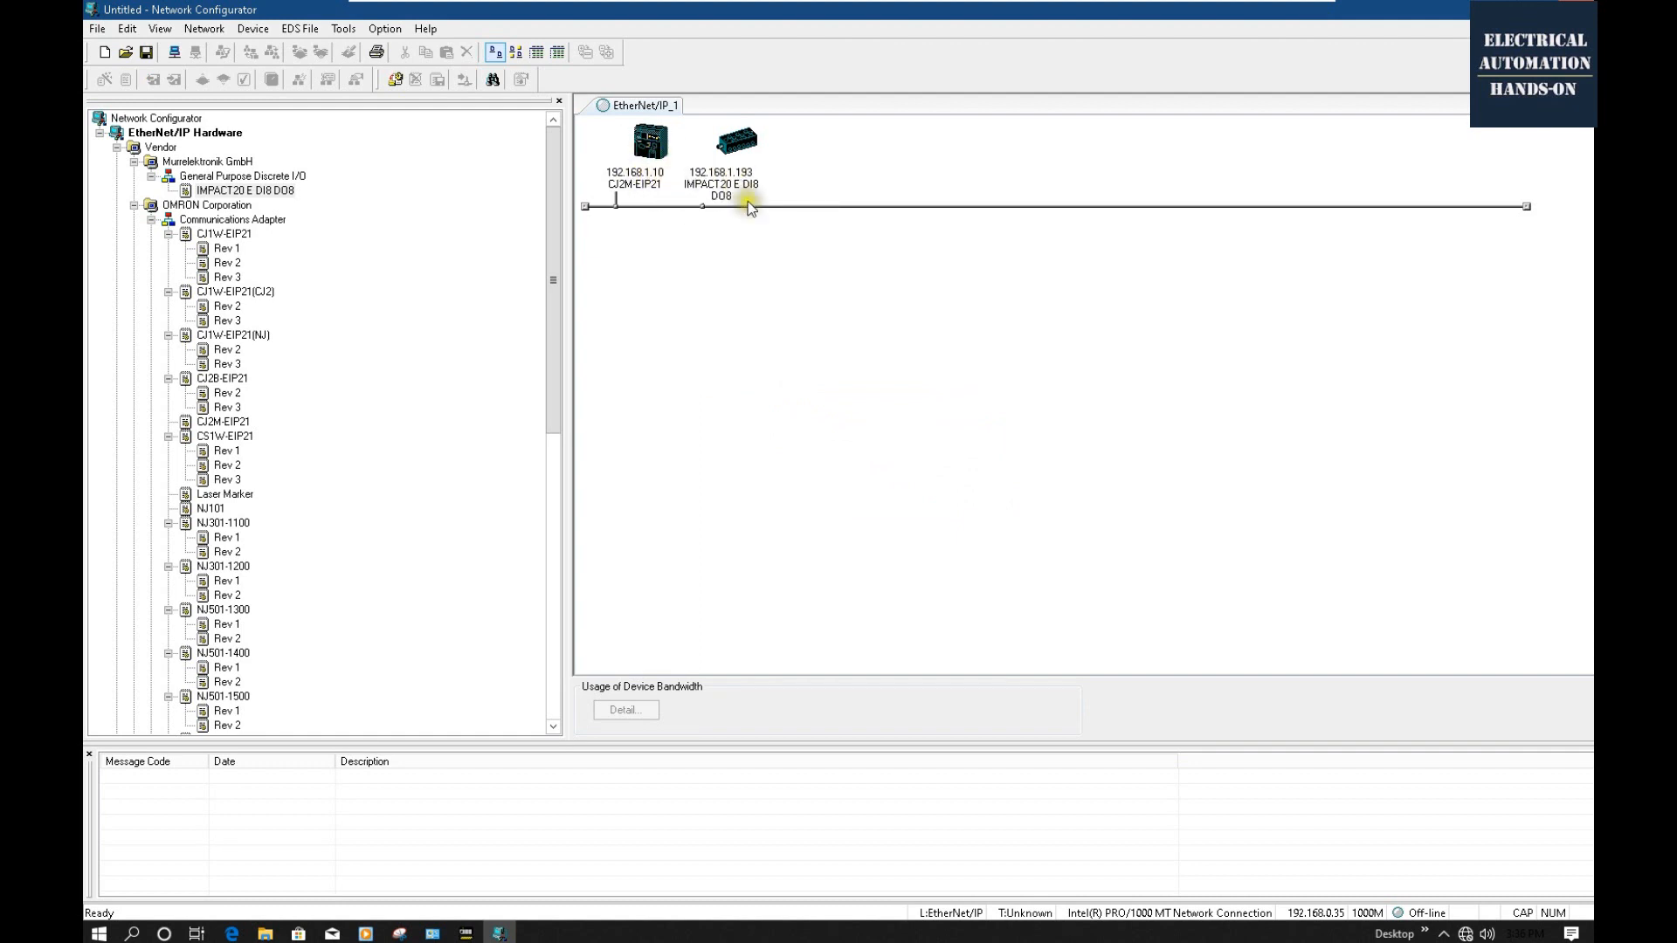
Open a connection from the CJ2M-EIP21 to the IMPACT20 and review the connection type and the target's output and input tag sets.
{"action": "left_click", "coordinate": [738, 181]}
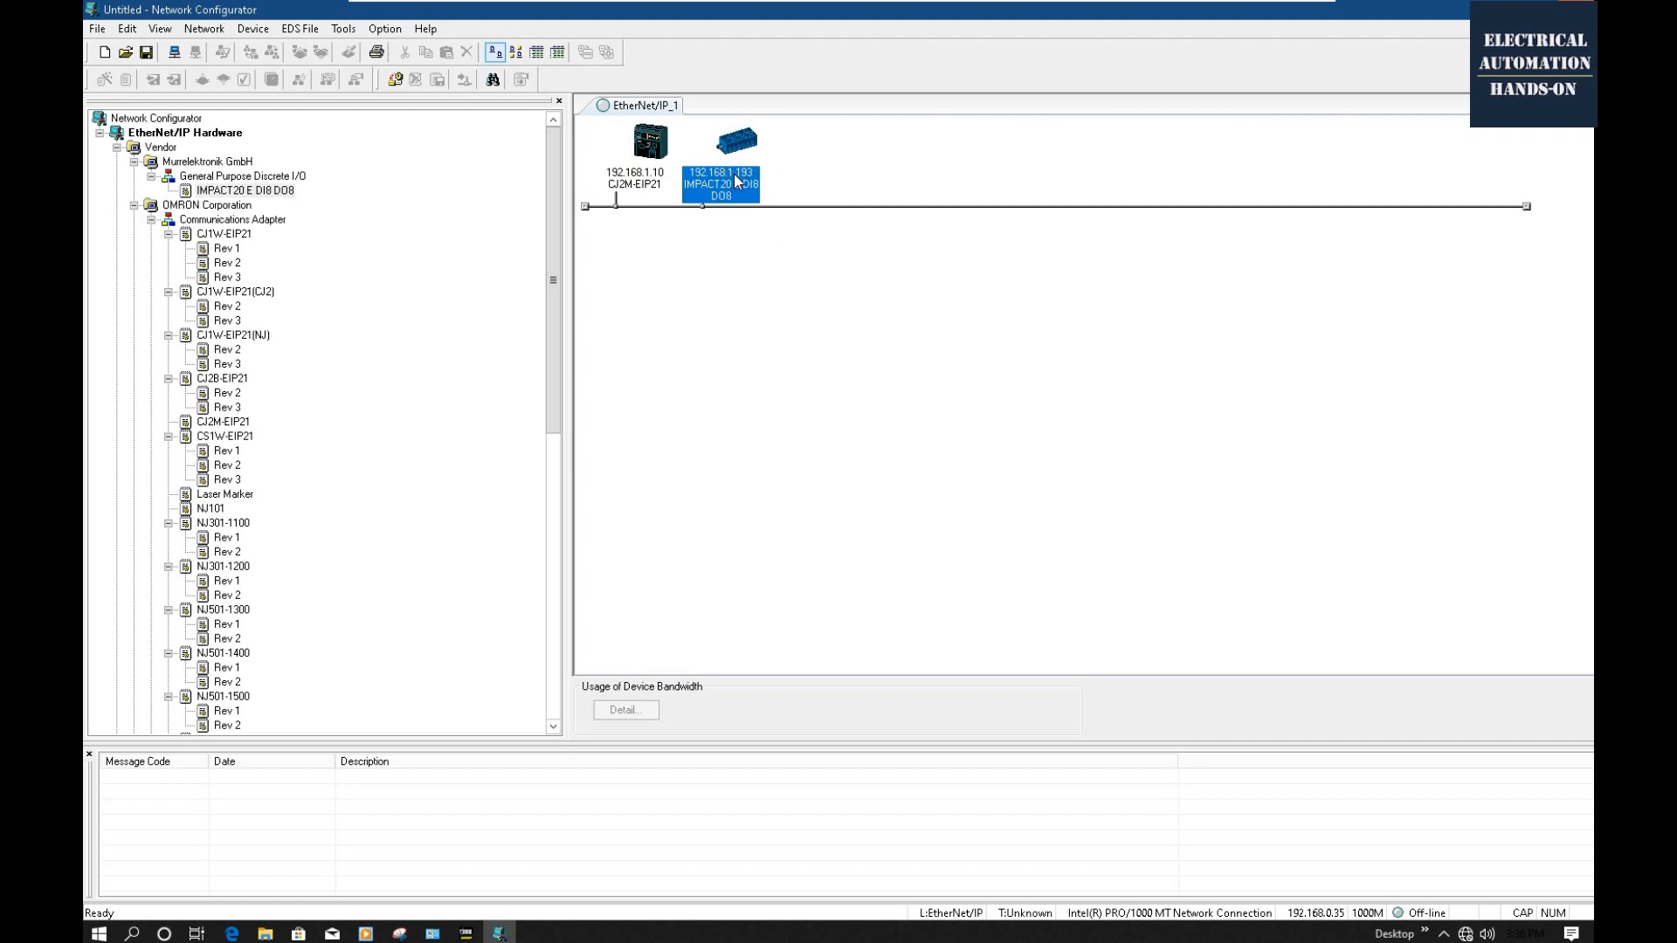
{"action": "left_click_drag", "start_coordinate": [736, 180], "coordinate": [642, 179]}
{"action": "left_click_drag", "start_coordinate": [812, 303], "coordinate": [913, 303]}
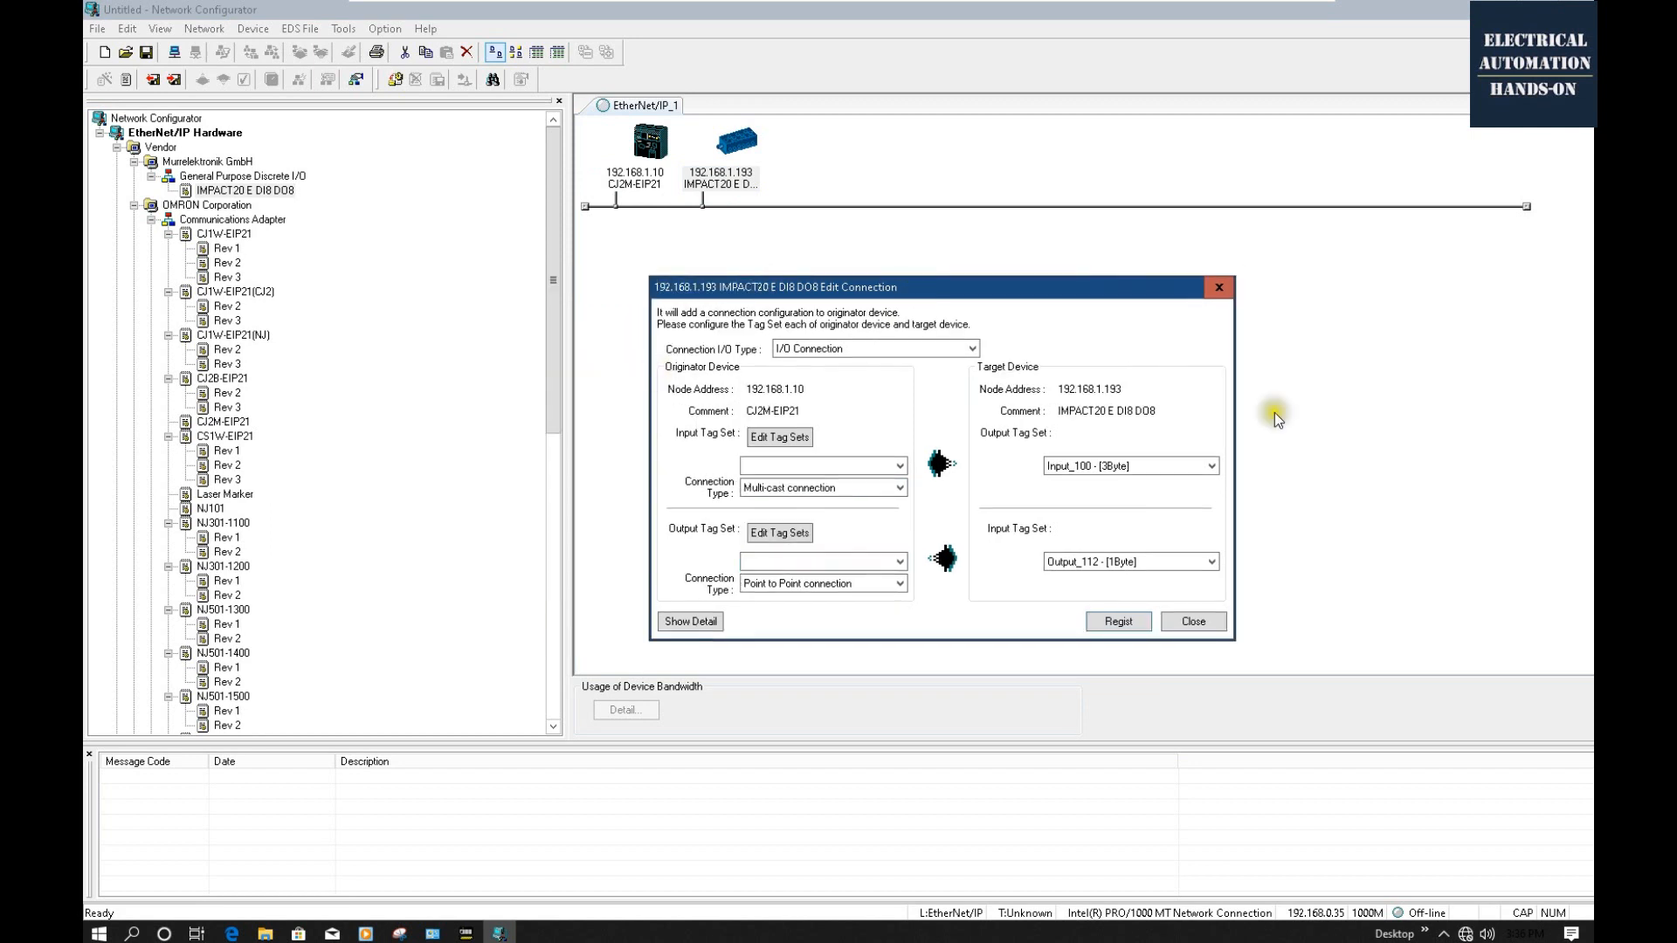
{"action": "left_click", "coordinate": [894, 489]}
{"action": "left_click", "coordinate": [1201, 468]}
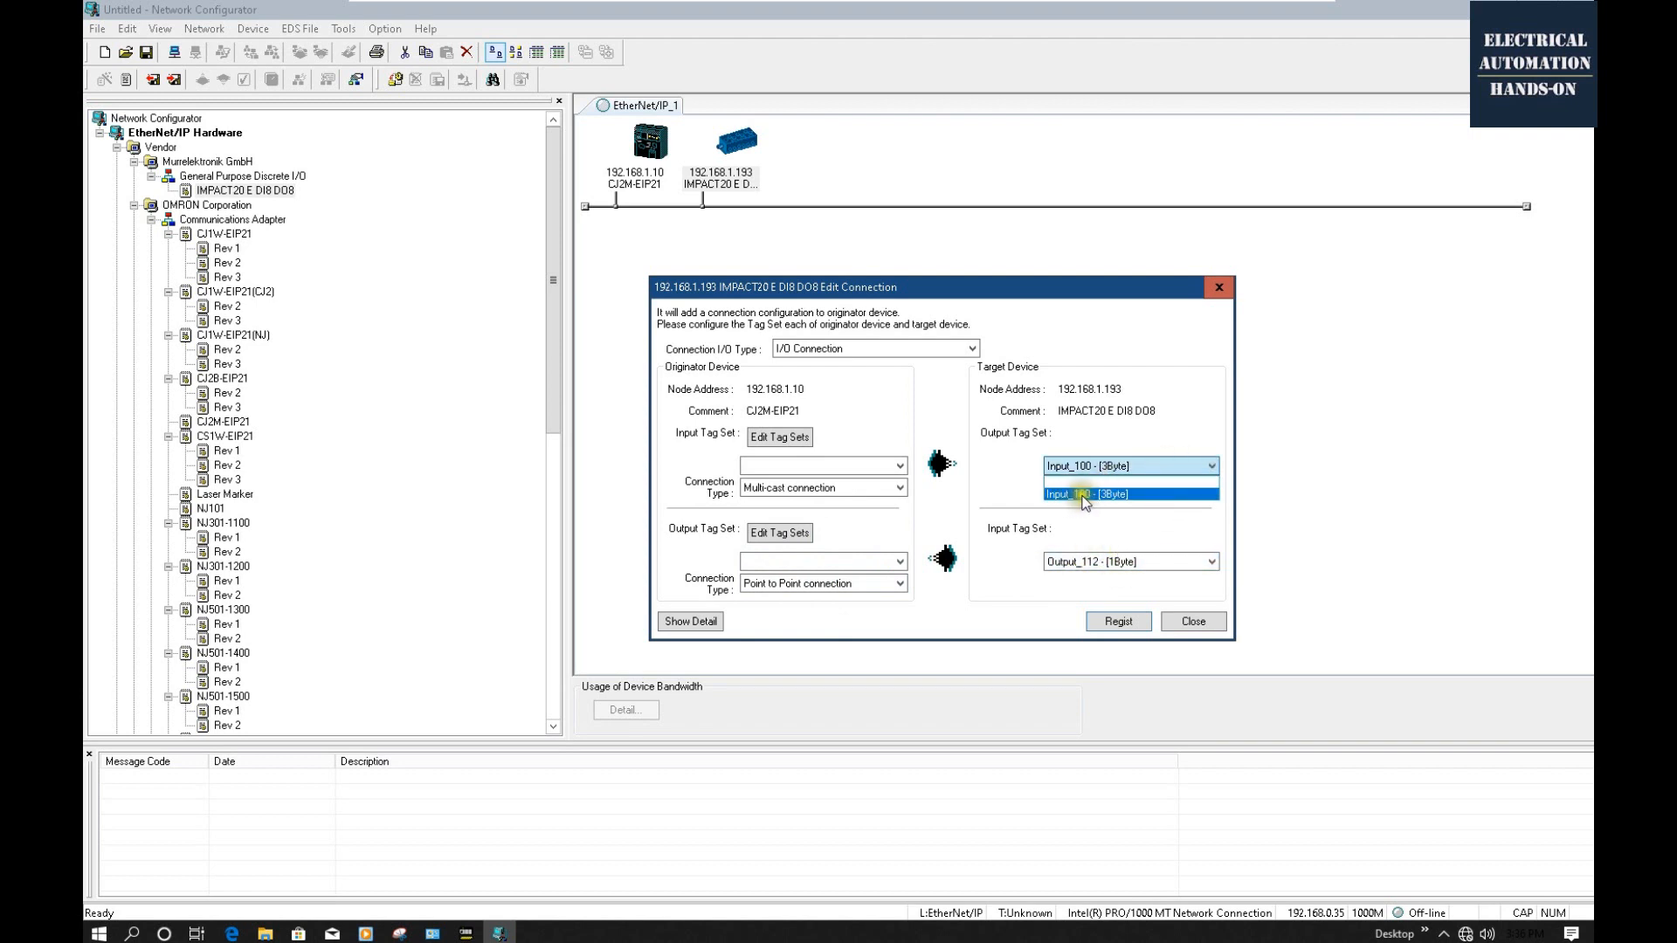
{"action": "left_click", "coordinate": [1087, 568]}
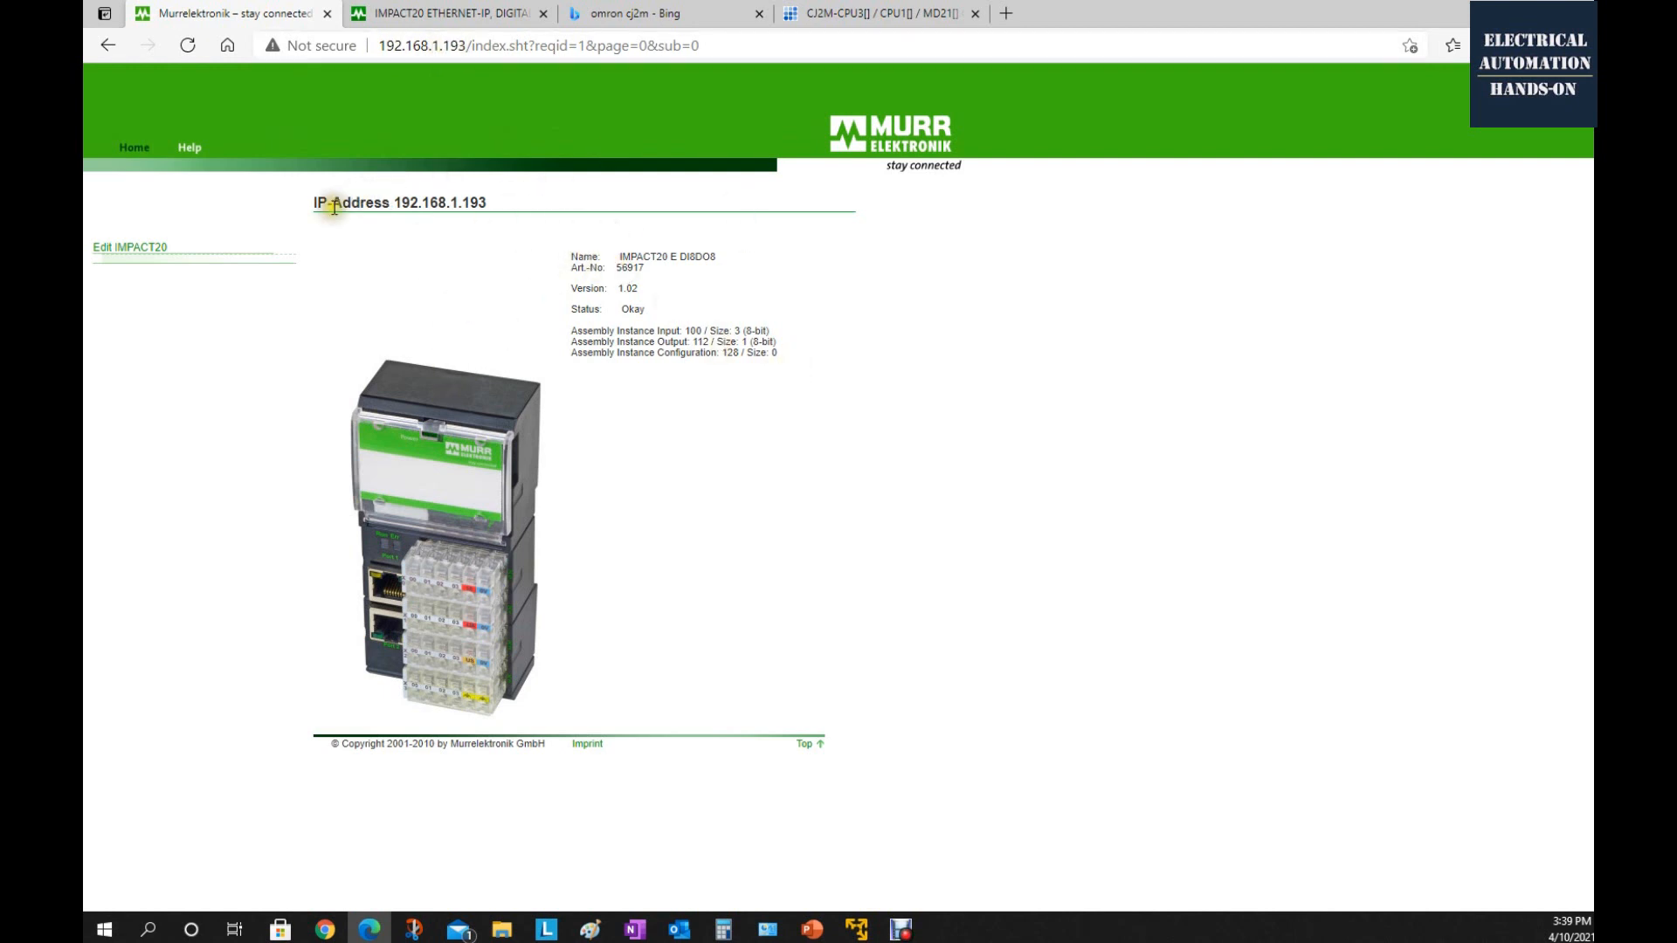
Examine the input, output and configuration assembly instances and their sizes on the IMPACT20 web page.
{"action": "left_click_drag", "start_coordinate": [785, 355], "coordinate": [560, 327]}
{"action": "left_click", "coordinate": [737, 421]}
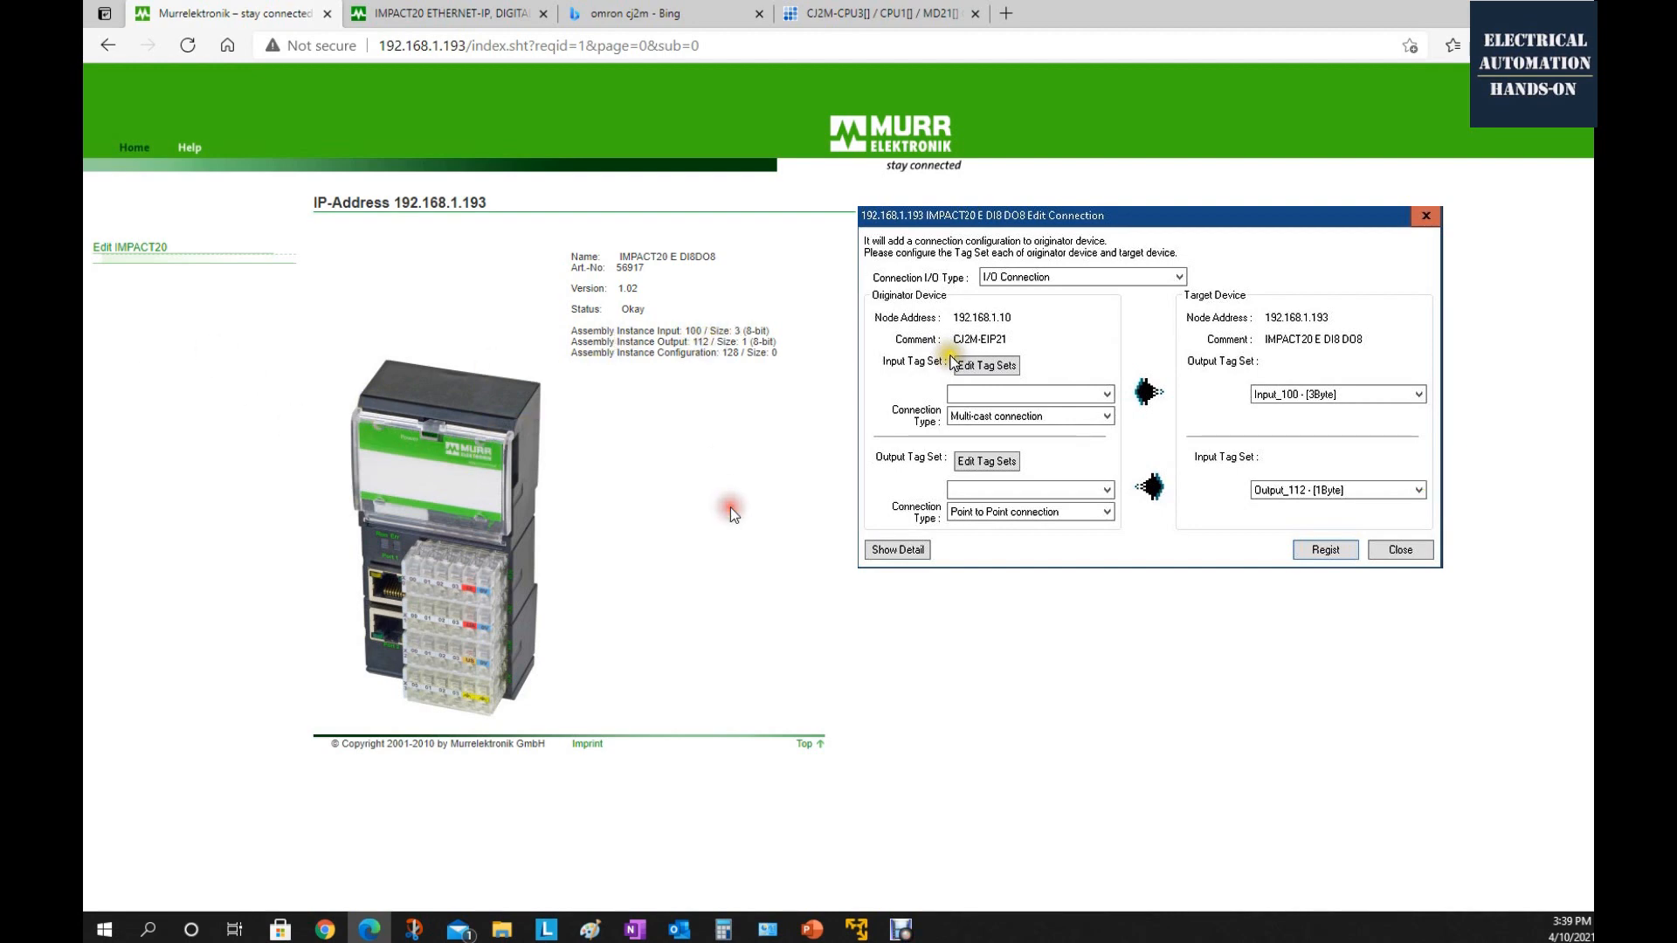
{"action": "left_click_drag", "start_coordinate": [719, 353], "coordinate": [748, 353]}
{"action": "left_click", "coordinate": [745, 406]}
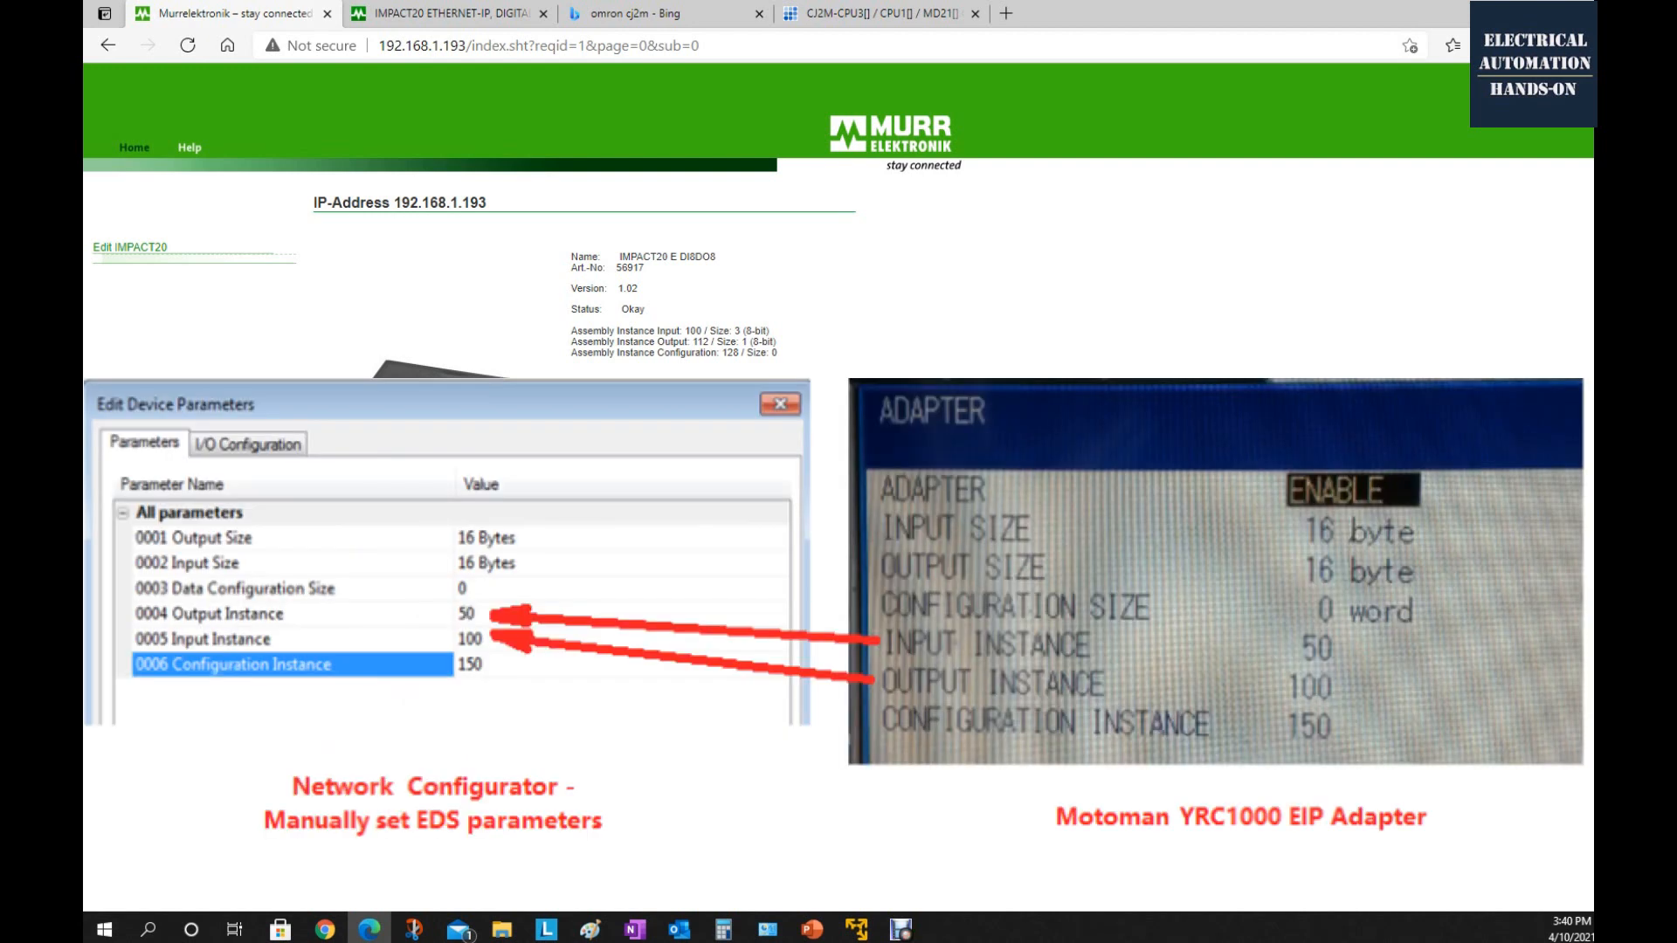
{"action": "left_click_drag", "start_coordinate": [618, 331], "coordinate": [652, 331]}
{"action": "left_click", "coordinate": [919, 663]}
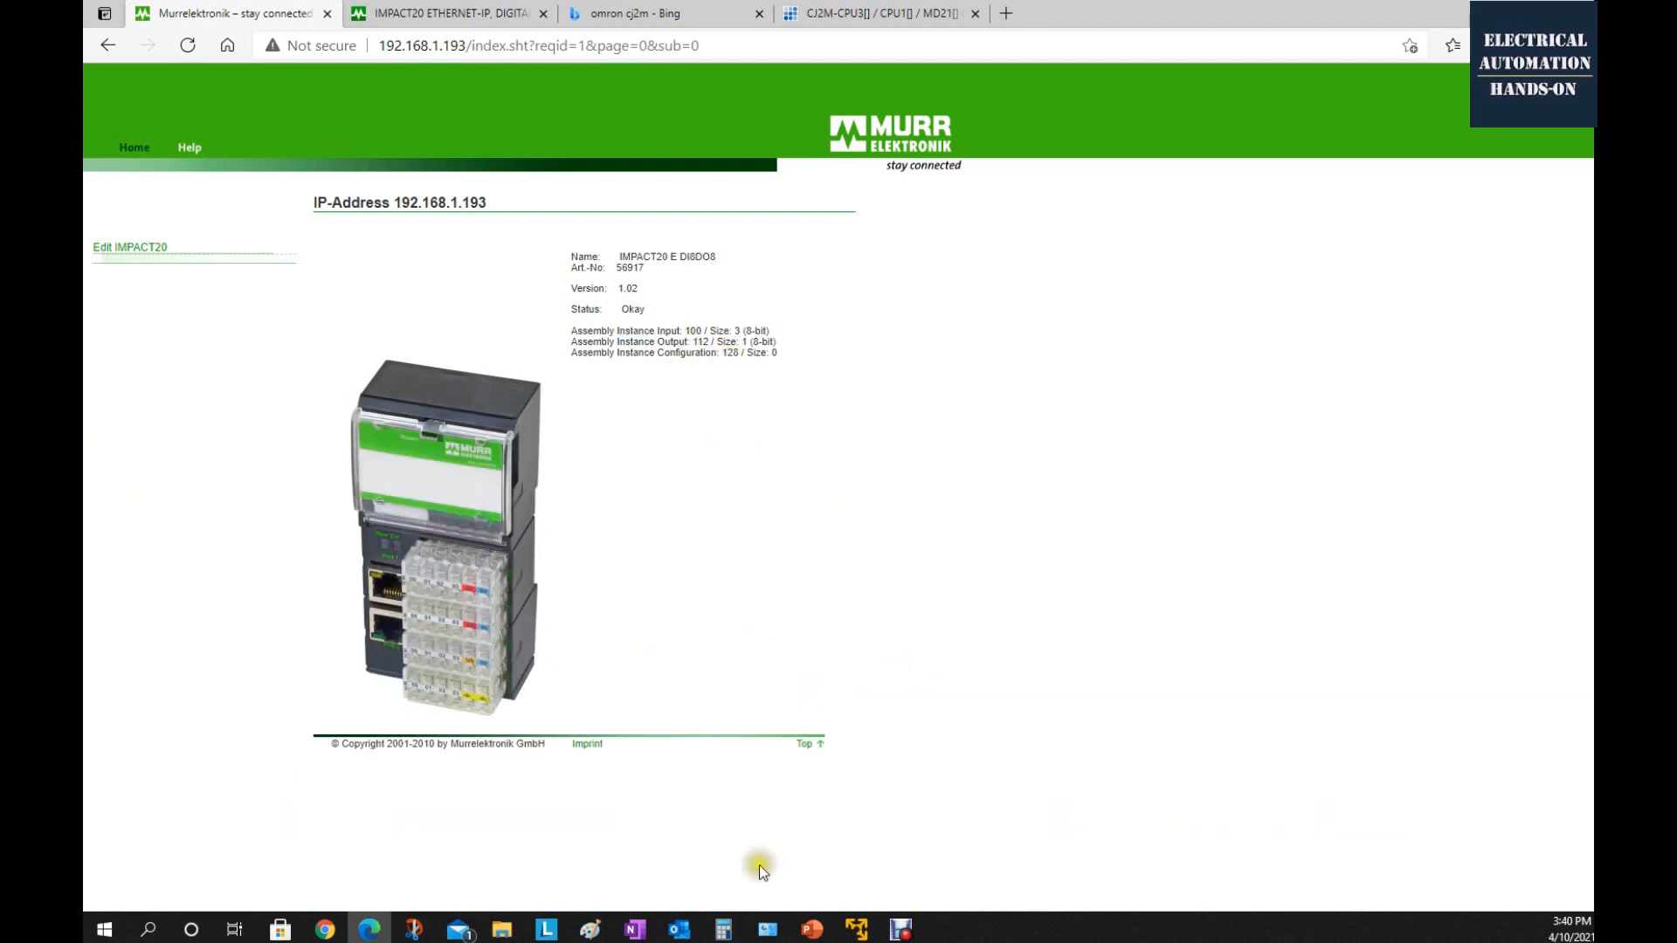
Switch to Network Configurator and review the IMPACT20 target's output and input tag sets and the originator's input connection type.
{"action": "left_click", "coordinate": [855, 927]}
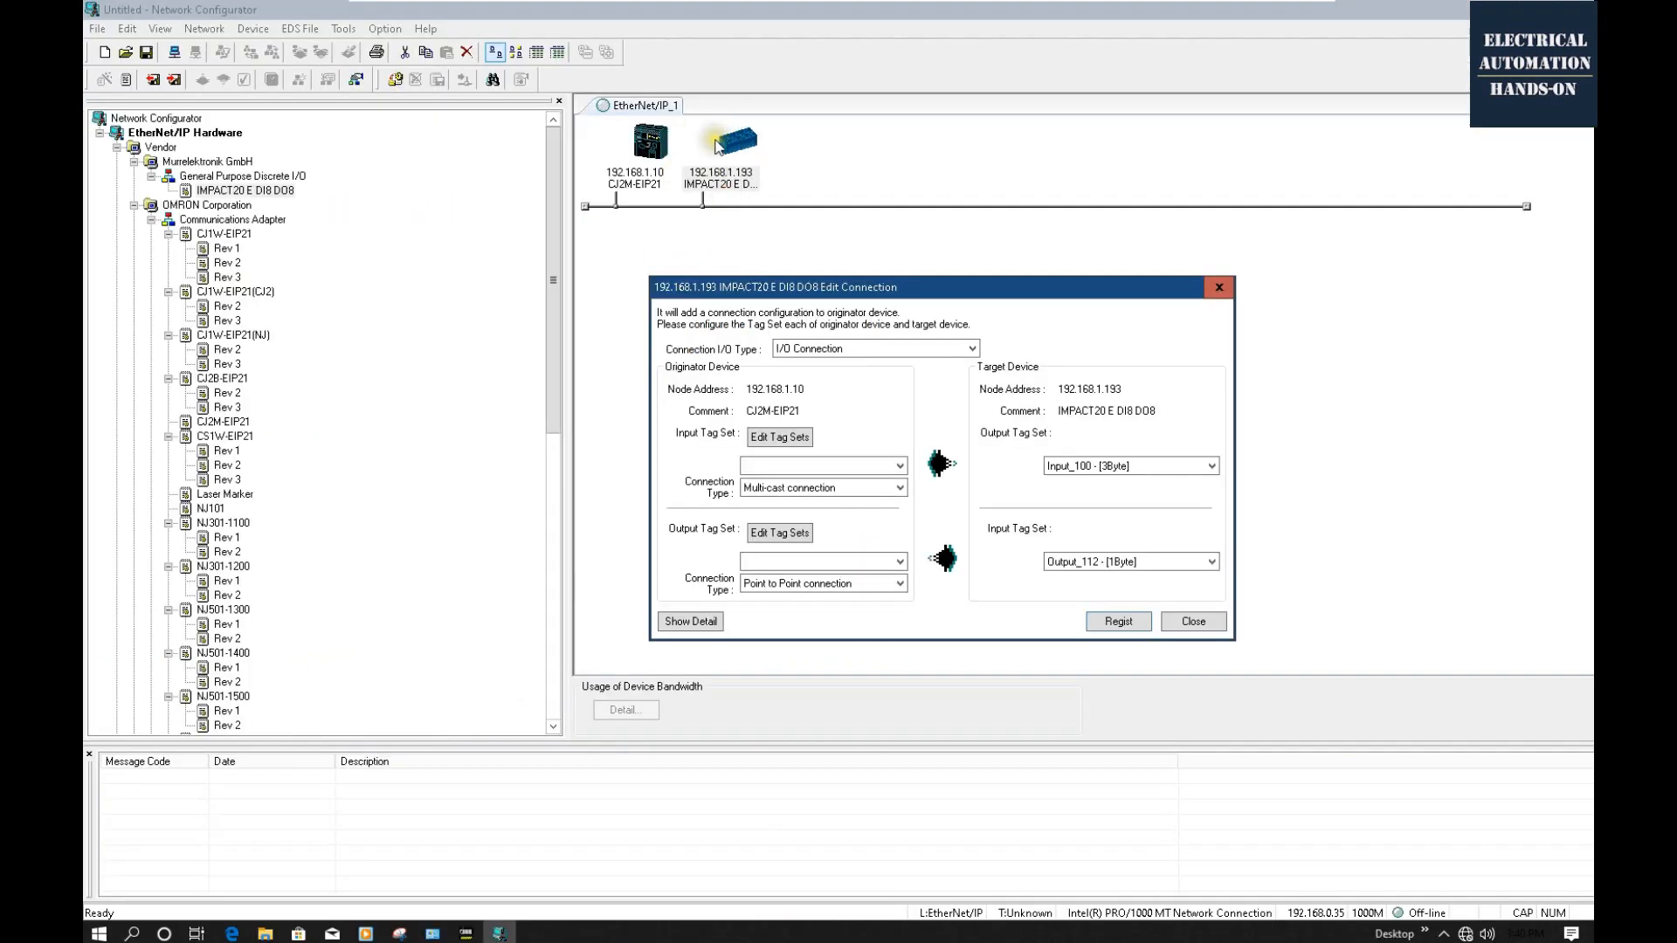
{"action": "left_click", "coordinate": [270, 199]}
{"action": "left_click", "coordinate": [1189, 466]}
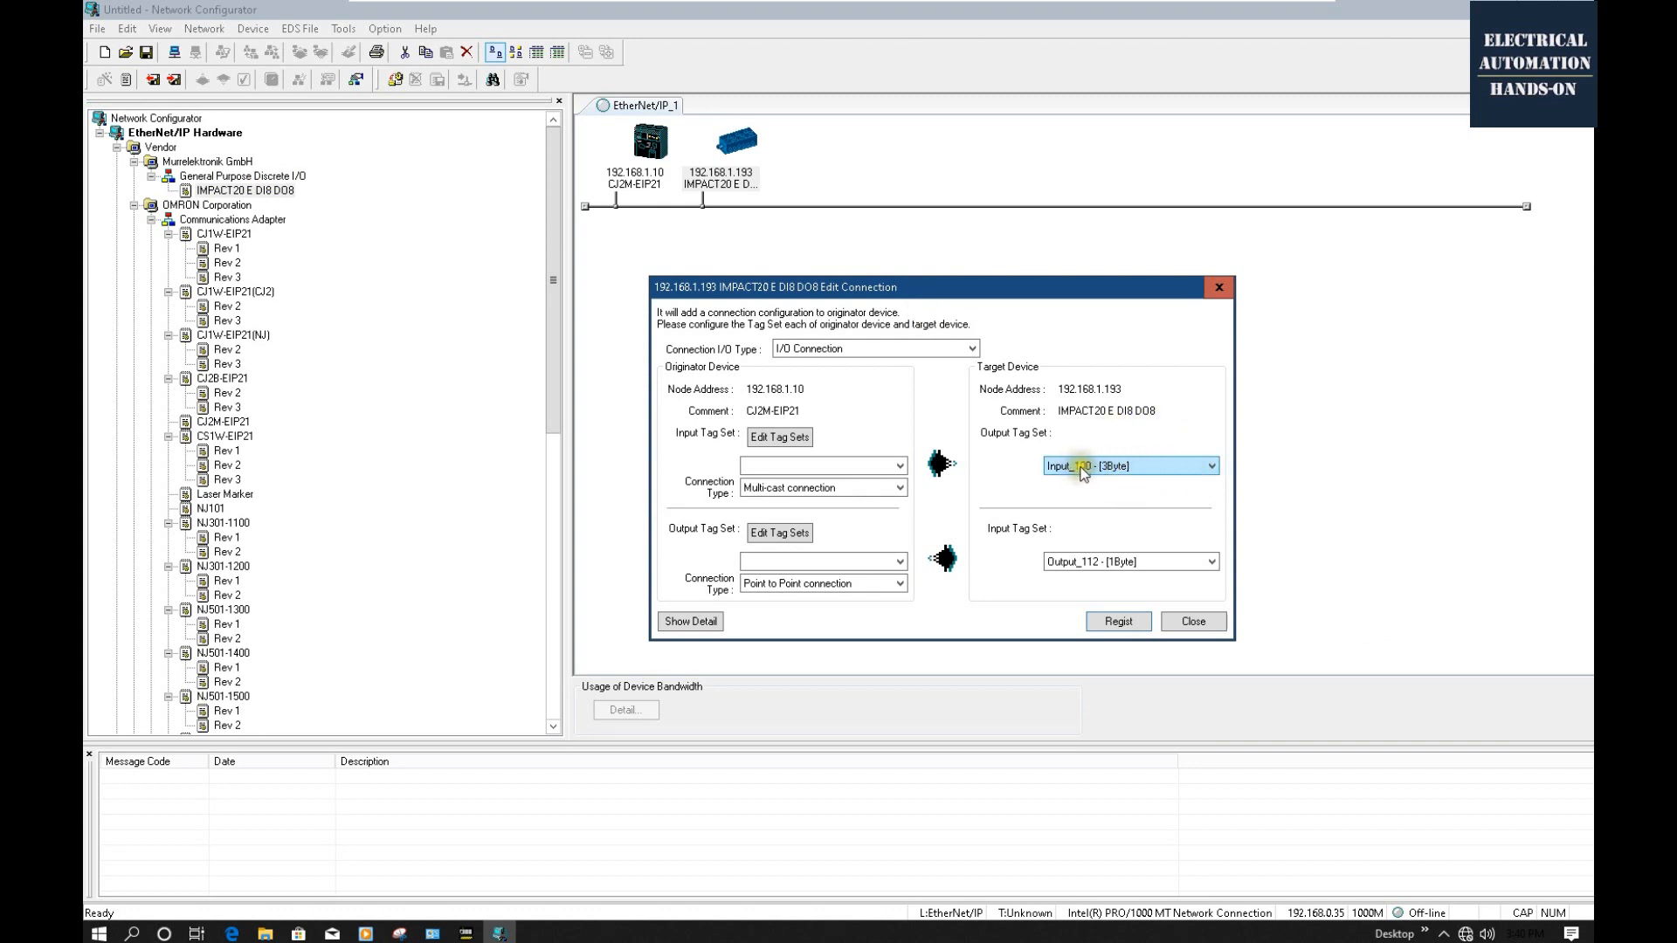
{"action": "left_click", "coordinate": [1071, 565]}
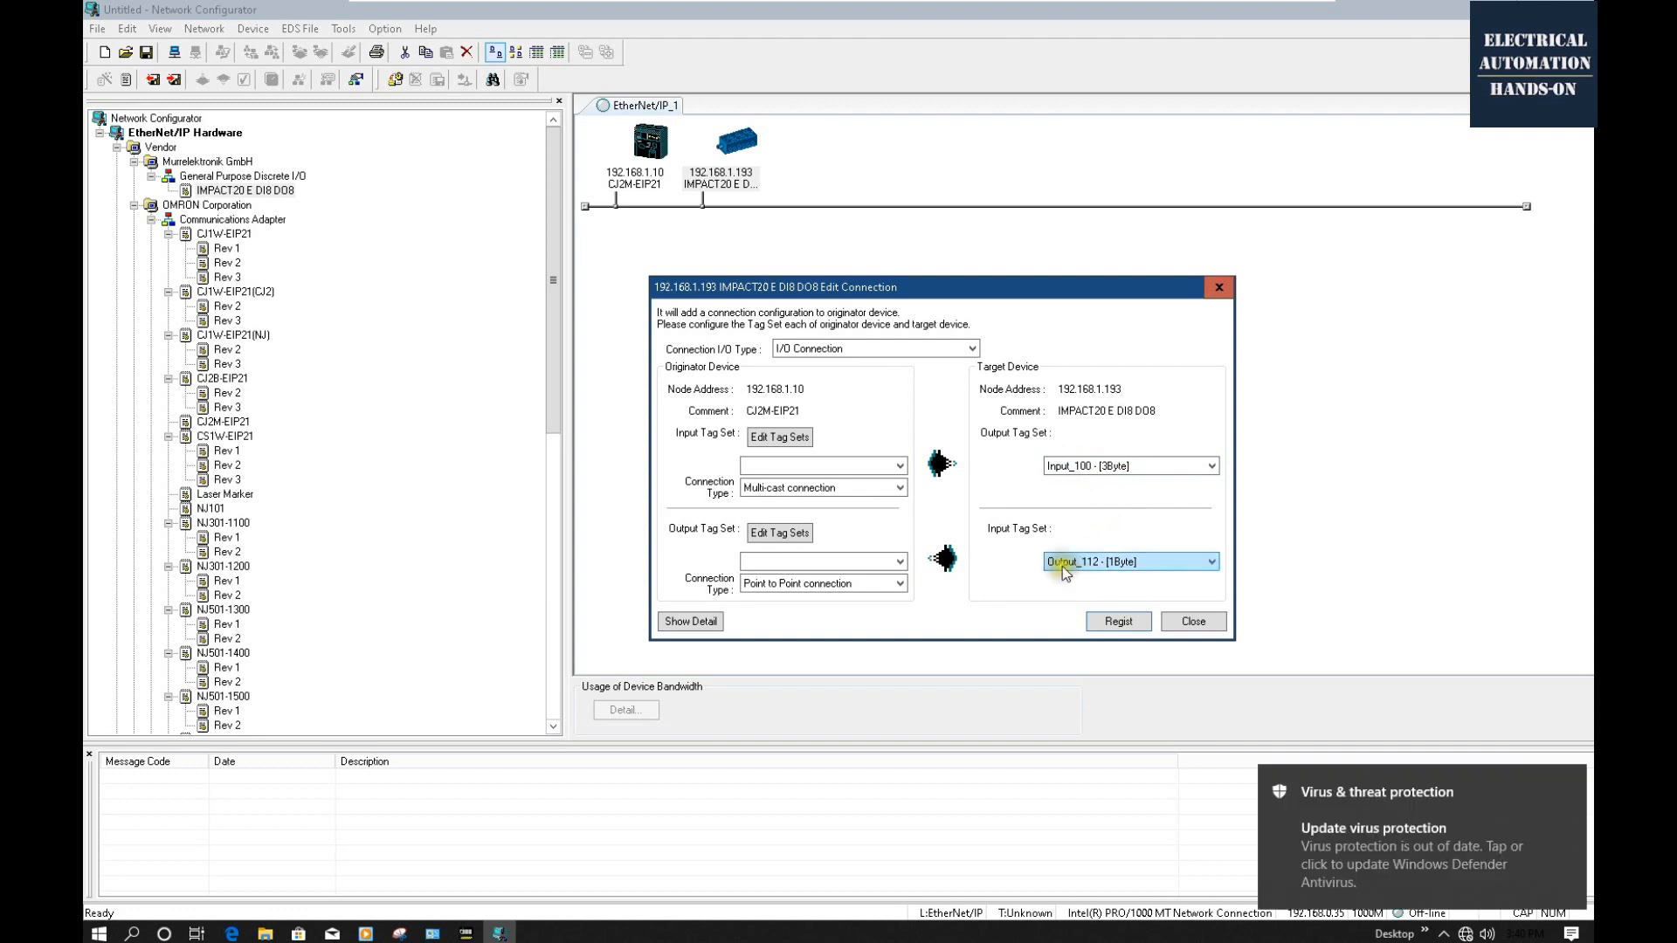
{"action": "left_click", "coordinate": [821, 487]}
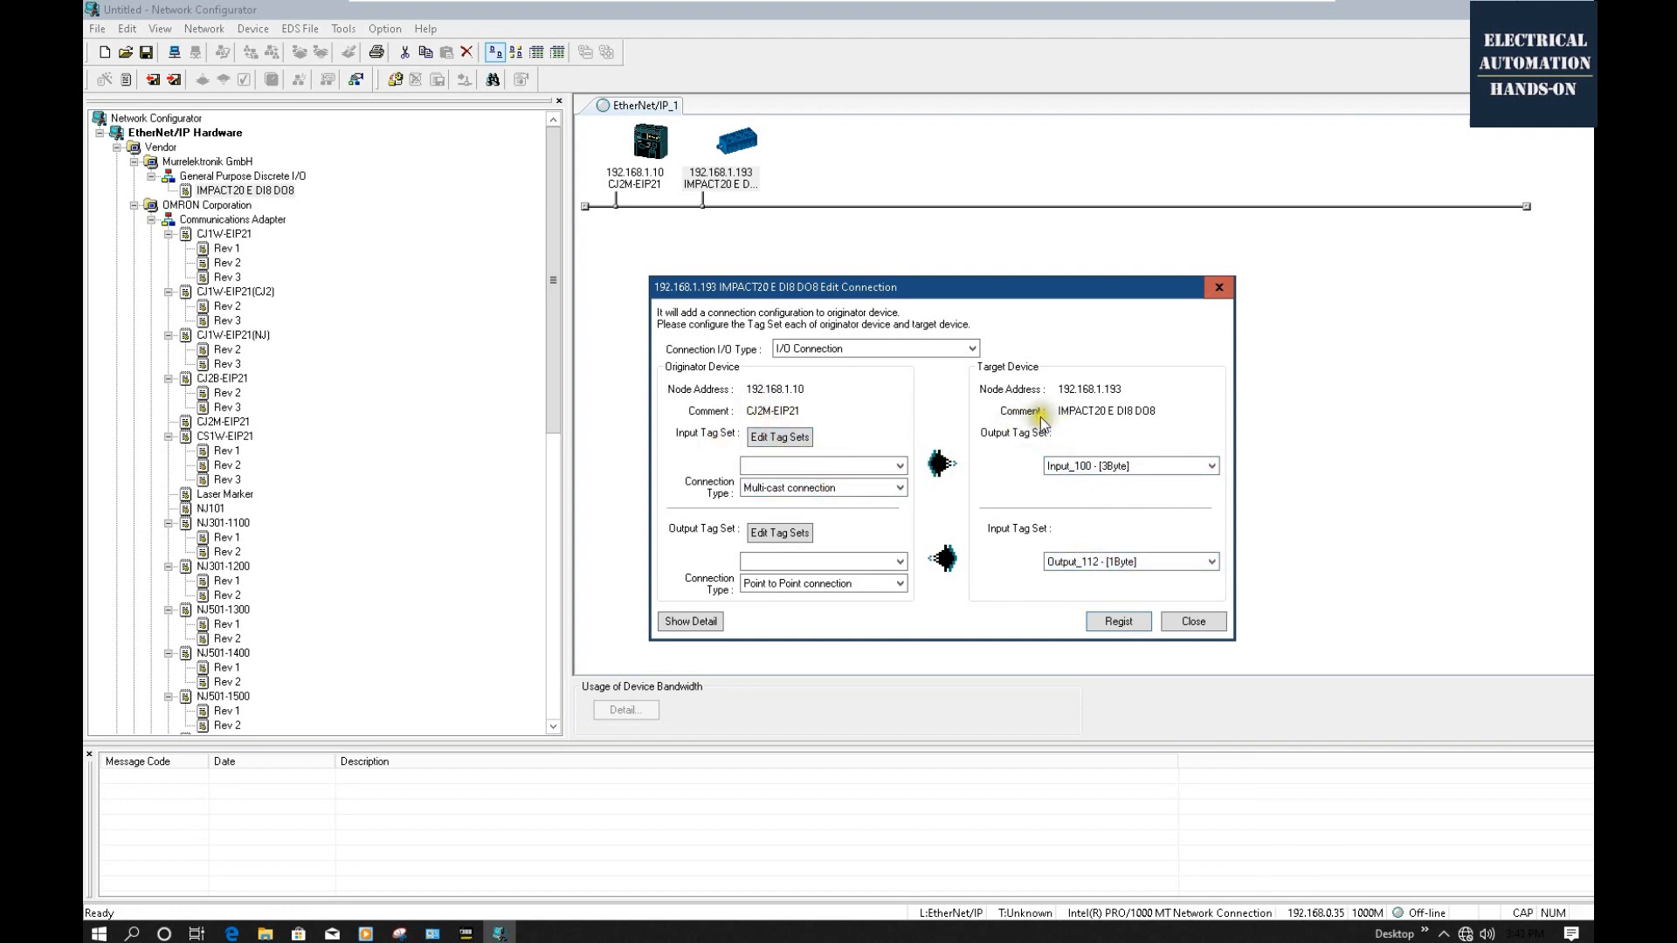
Open the CJ2M-EIP21's input tag sets for editing and start a new In - Consume tag.
{"action": "left_click", "coordinate": [771, 439]}
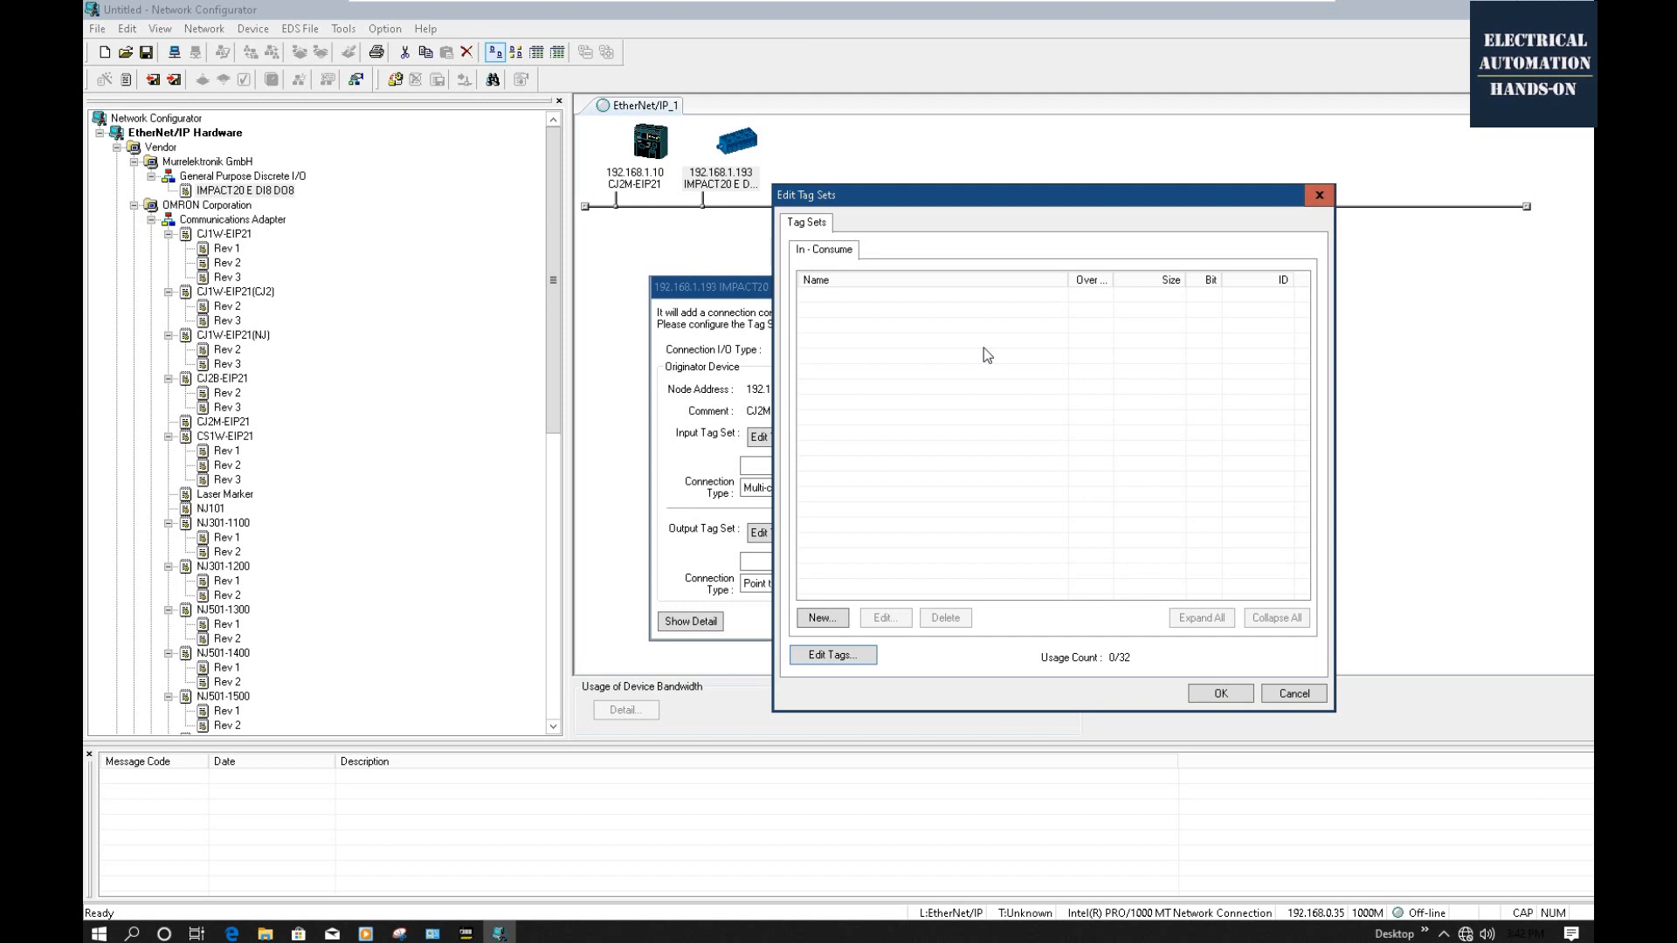
{"action": "left_click_drag", "start_coordinate": [1019, 195], "coordinate": [1371, 350]}
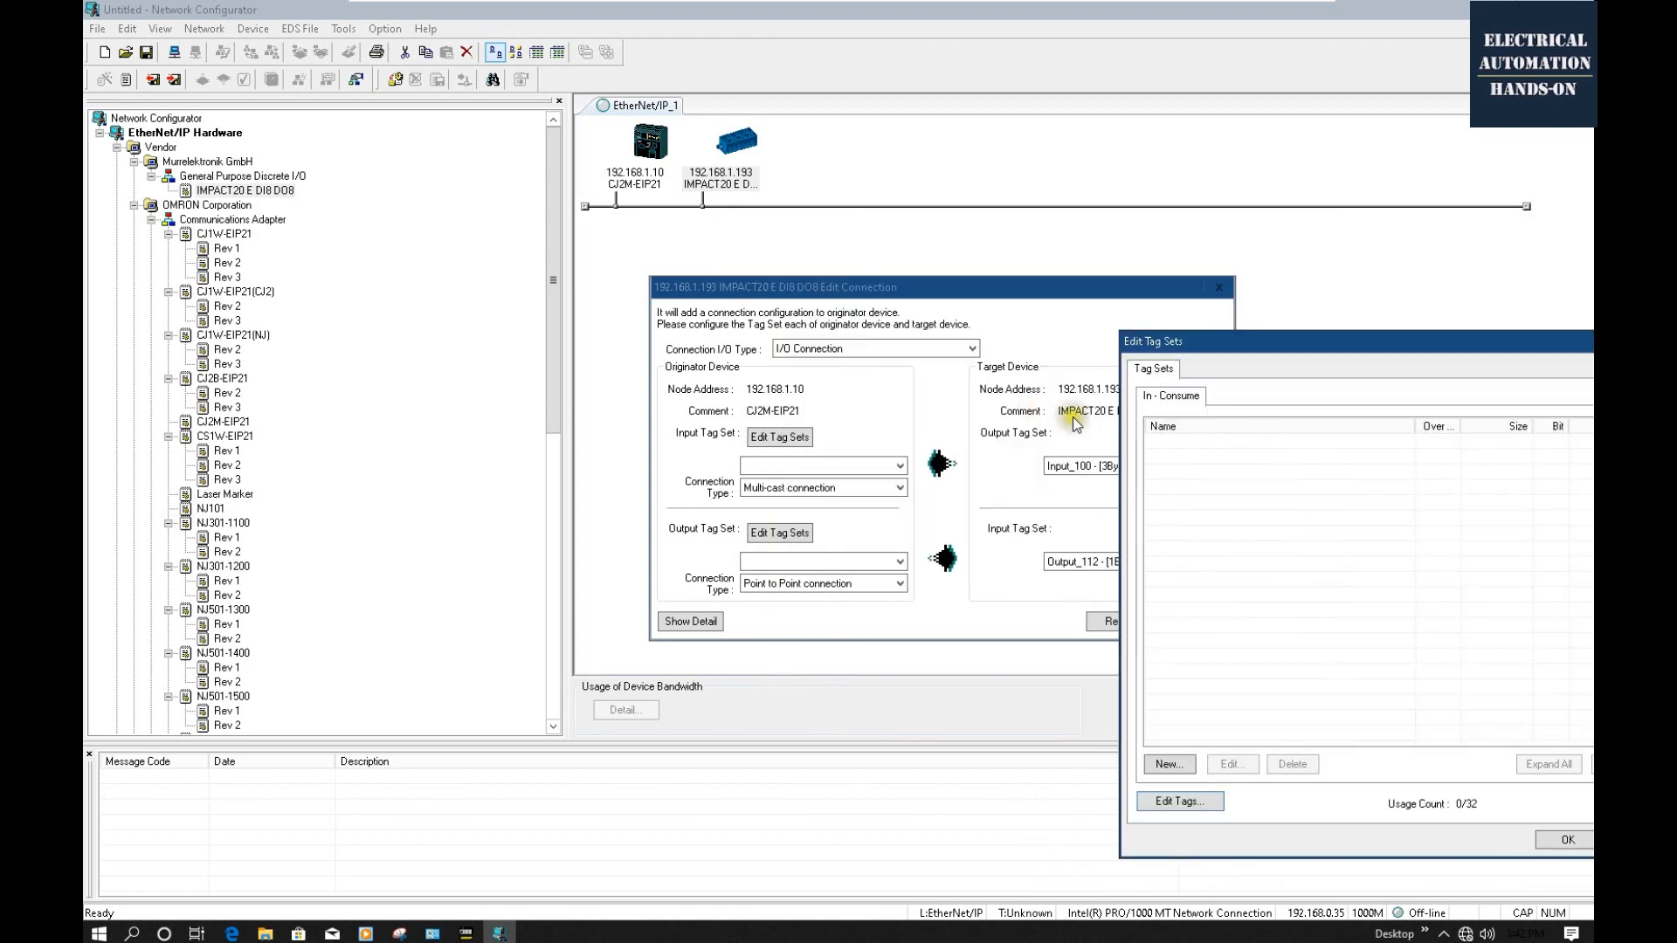
{"action": "left_click_drag", "start_coordinate": [1188, 356], "coordinate": [828, 199]}
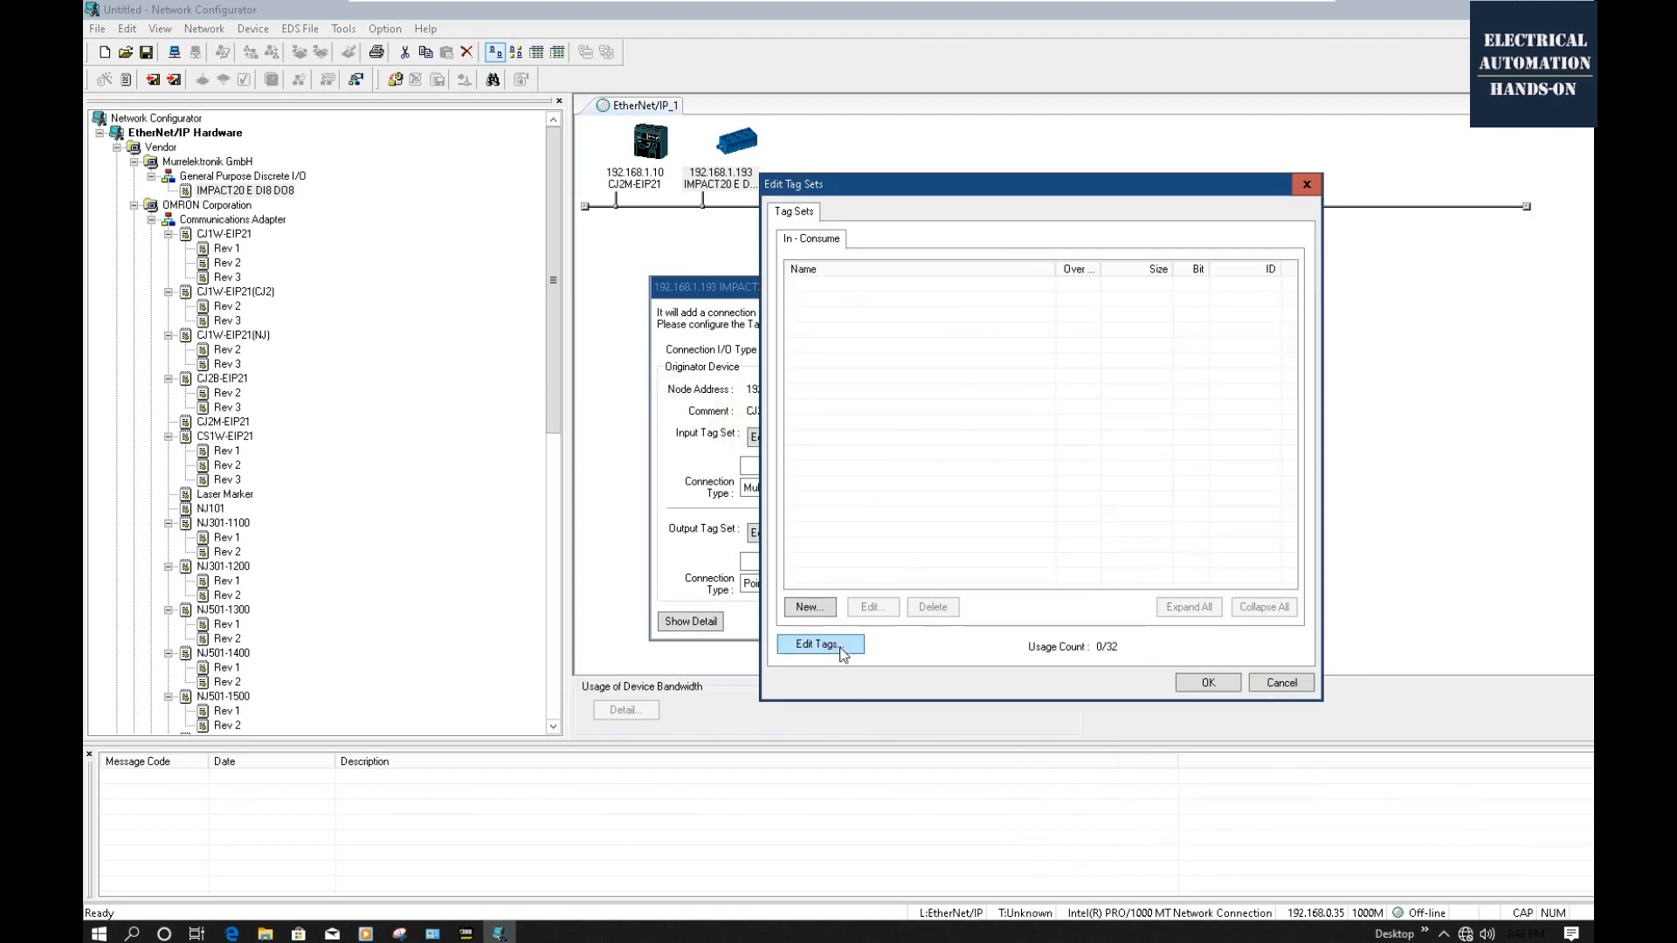
{"action": "left_click", "coordinate": [841, 647]}
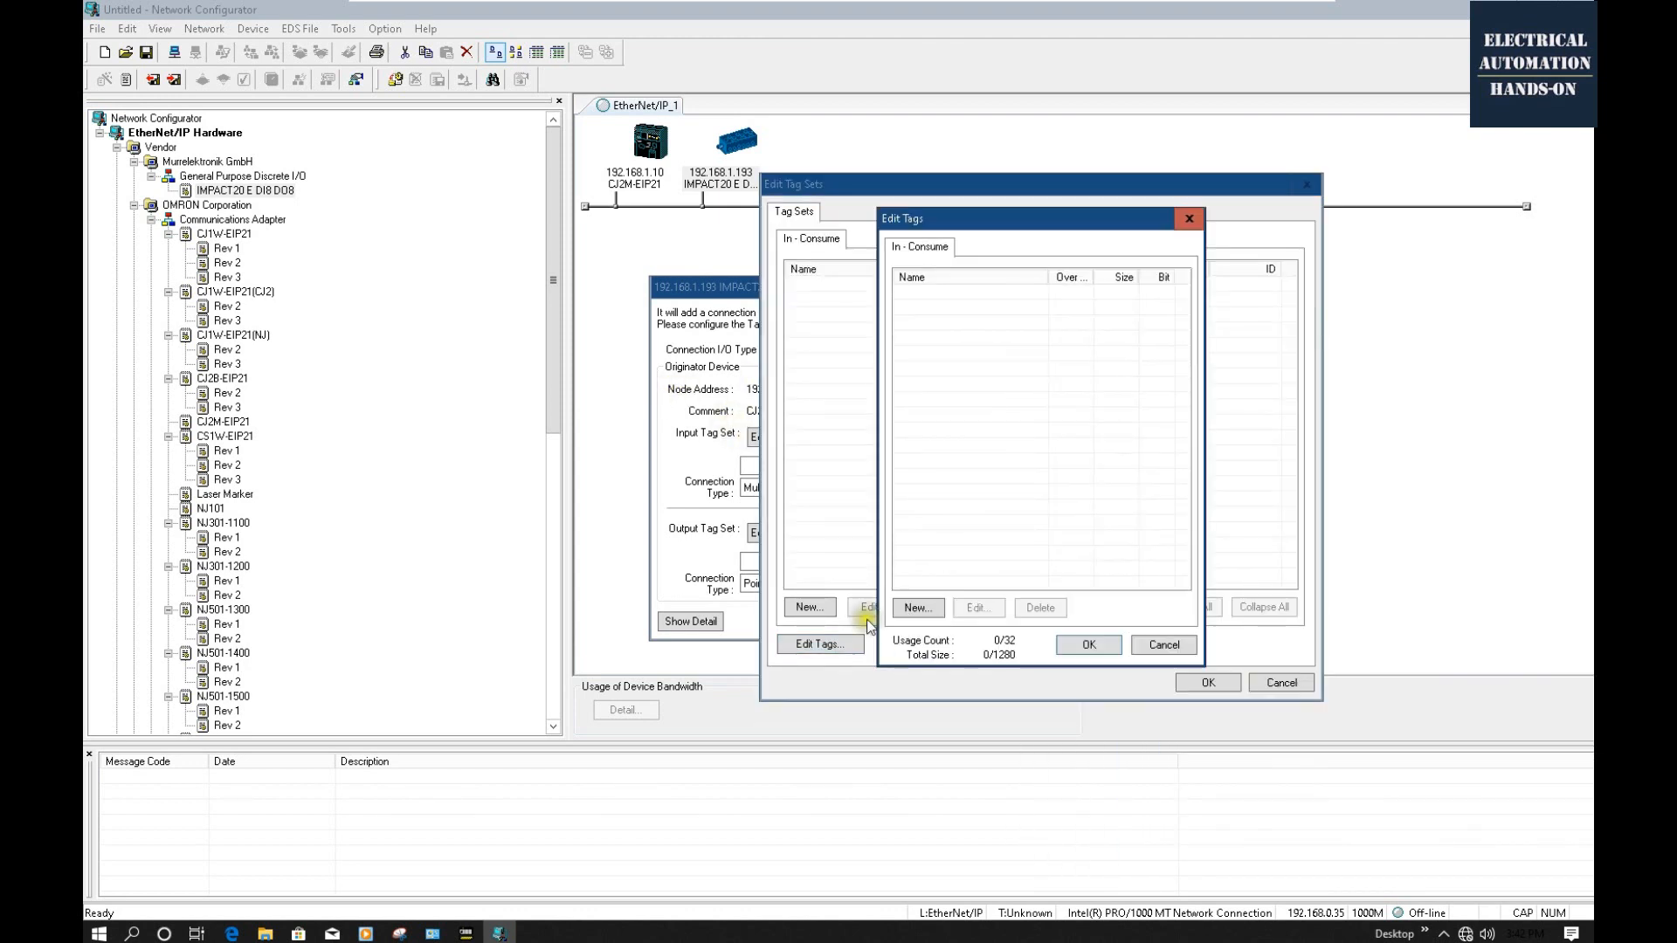
{"action": "left_click_drag", "start_coordinate": [1040, 213], "coordinate": [1106, 213]}
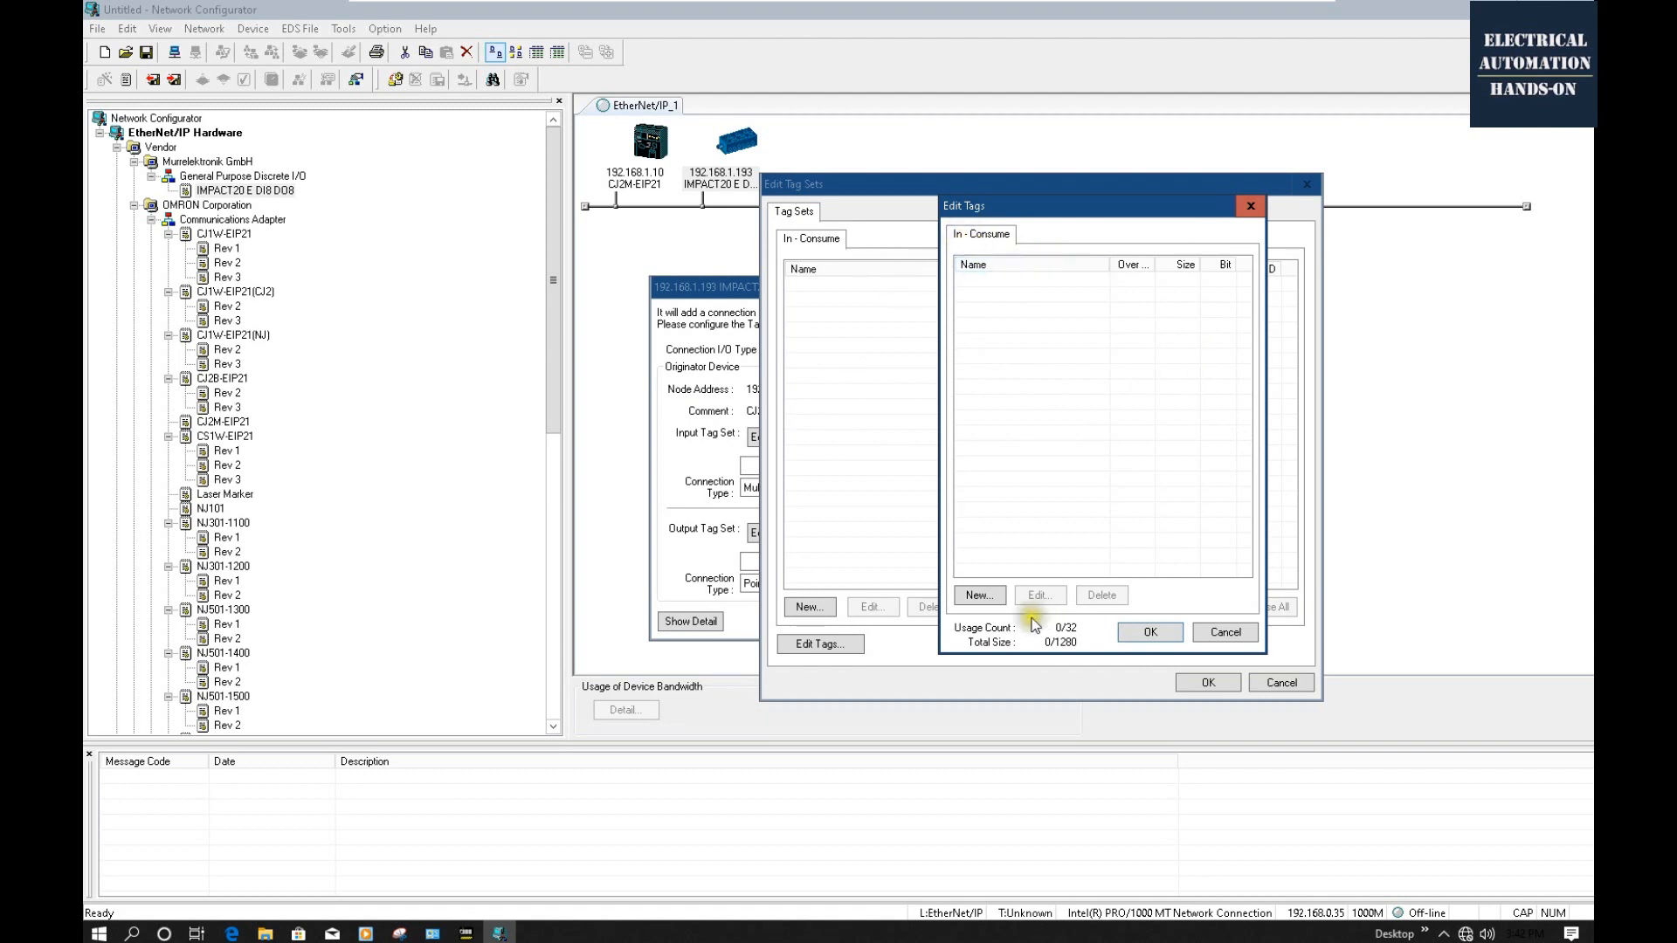
{"action": "left_click", "coordinate": [978, 597]}
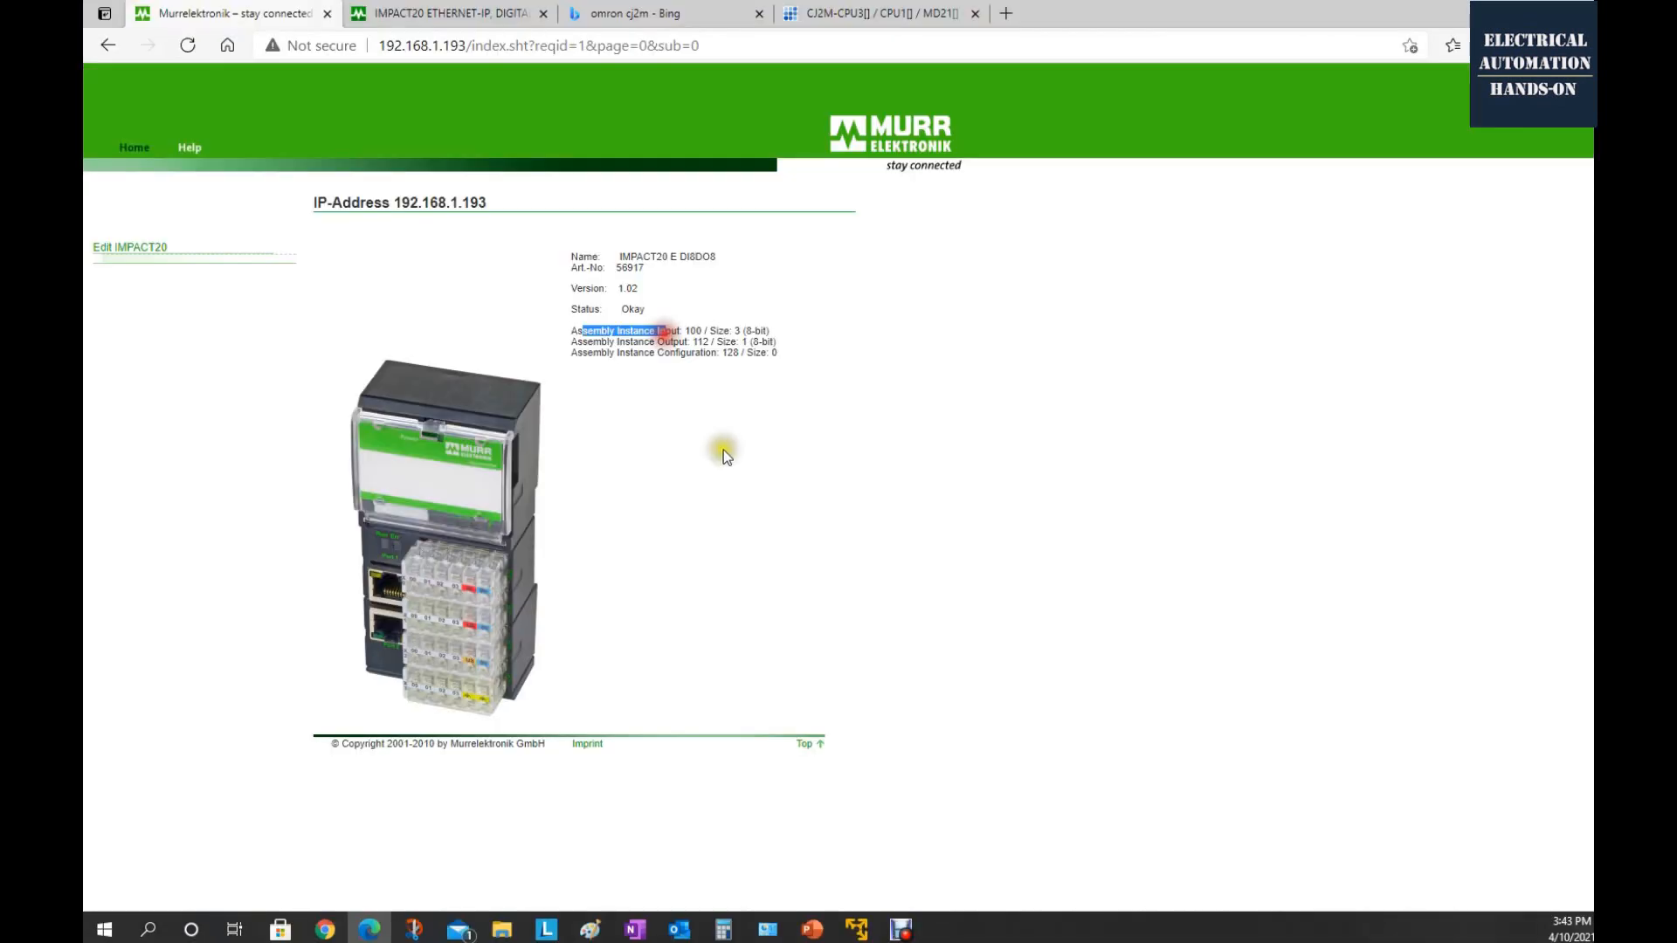
Check the input assembly instance's size on the IMPACT20 web page, then return to Network Configurator.
{"action": "left_click", "coordinate": [721, 444]}
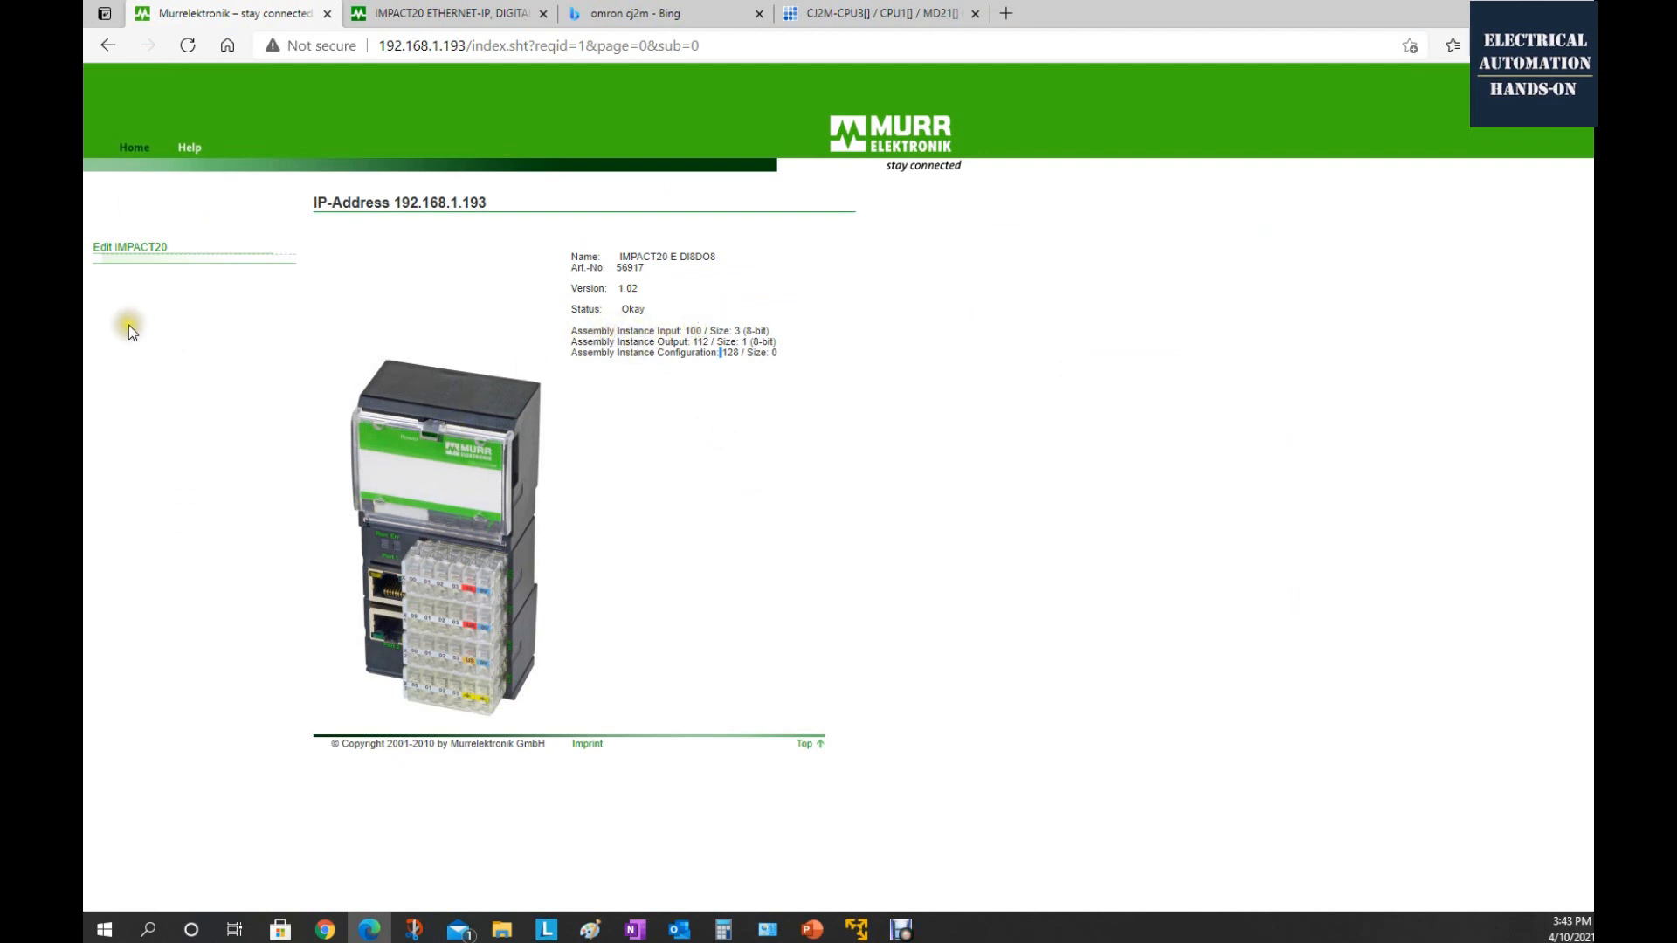
{"action": "double_click", "coordinate": [736, 330]}
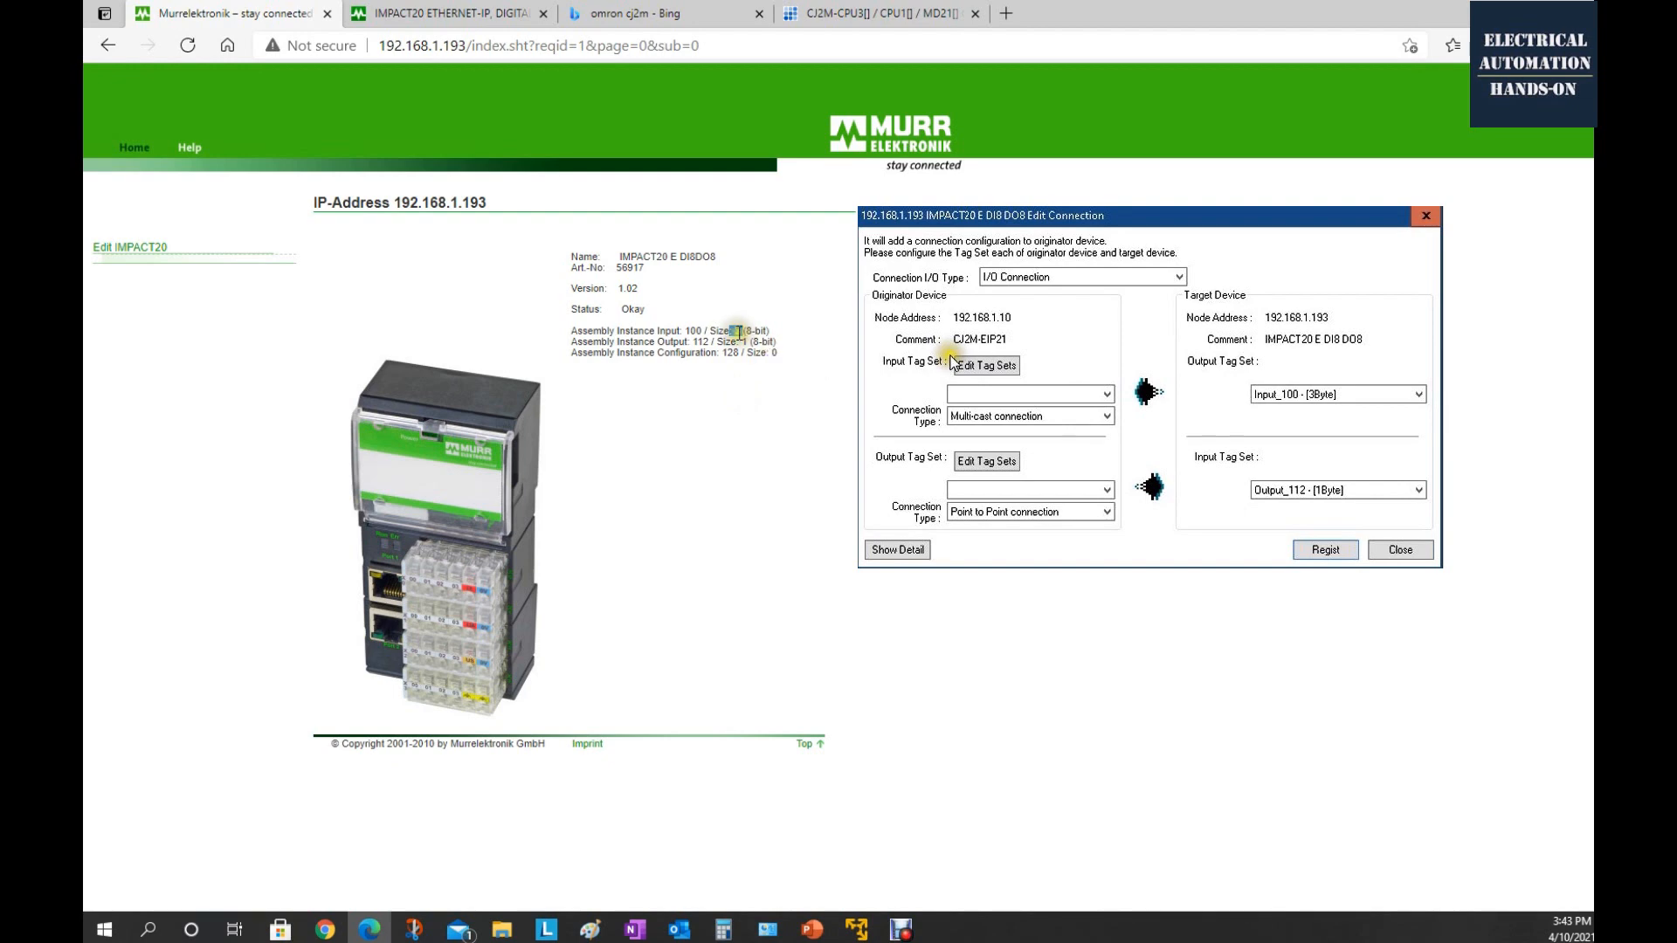
{"action": "left_click", "coordinate": [856, 931]}
{"action": "left_click", "coordinate": [859, 933]}
Register an In - Consume tag named D100 with a size of 3 bytes.
{"action": "left_click_drag", "start_coordinate": [1082, 354], "coordinate": [1049, 356]}
{"action": "left_click", "coordinate": [1055, 323]}
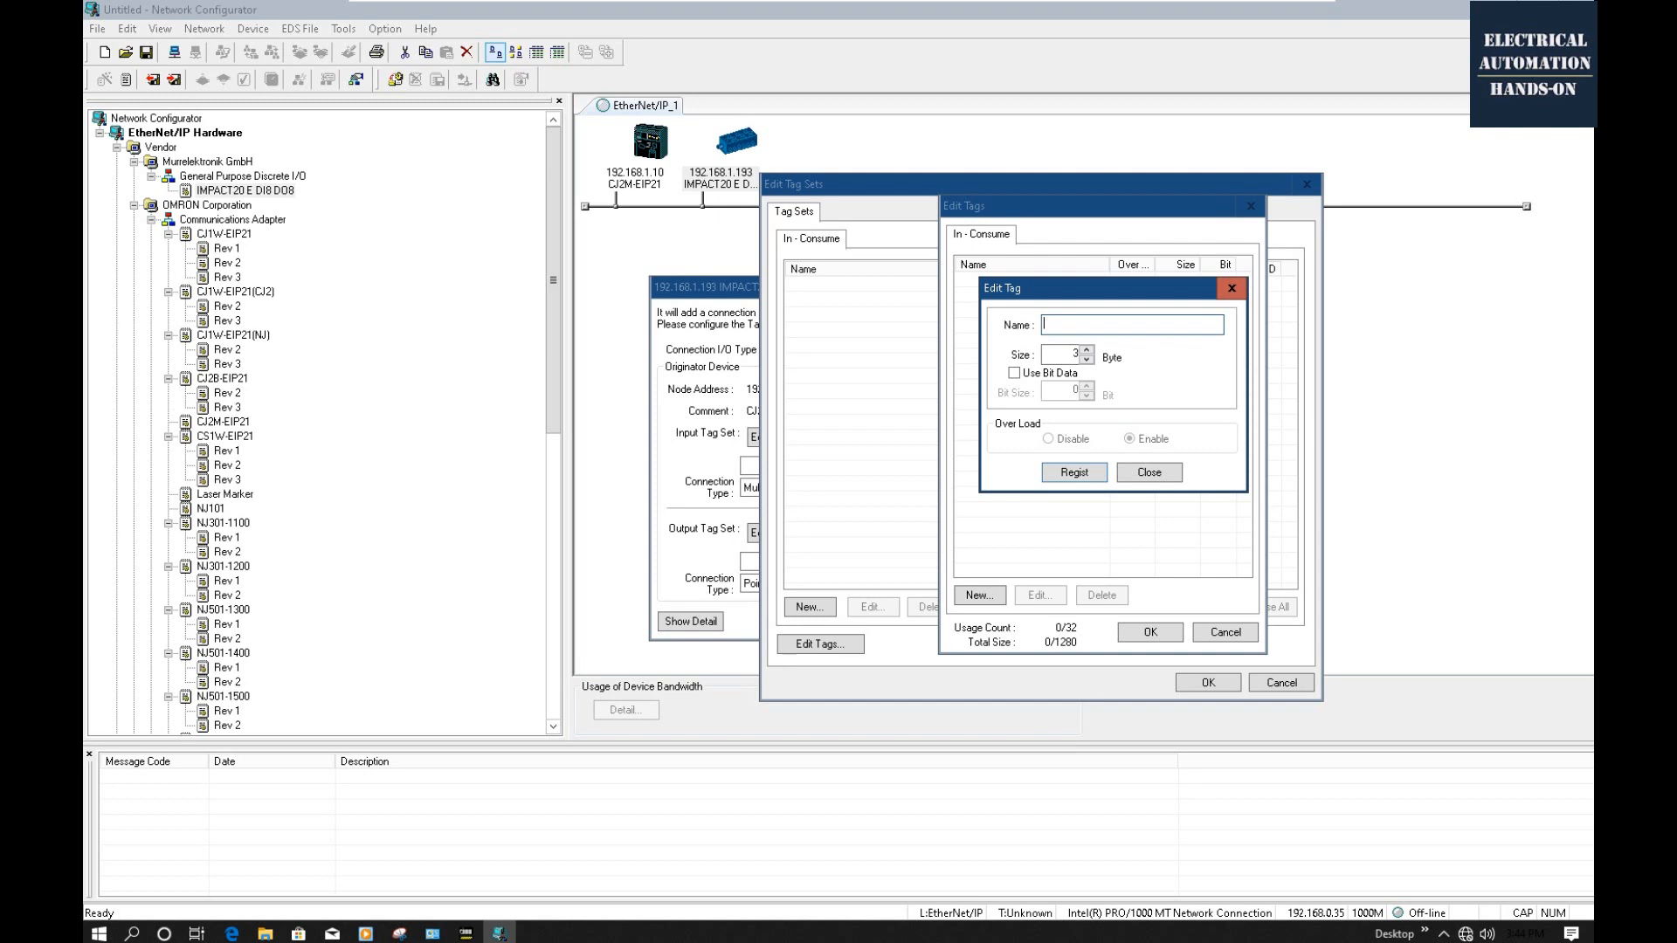
{"action": "type", "text": "D100"}
{"action": "left_click_drag", "start_coordinate": [1070, 321], "coordinate": [1036, 324]}
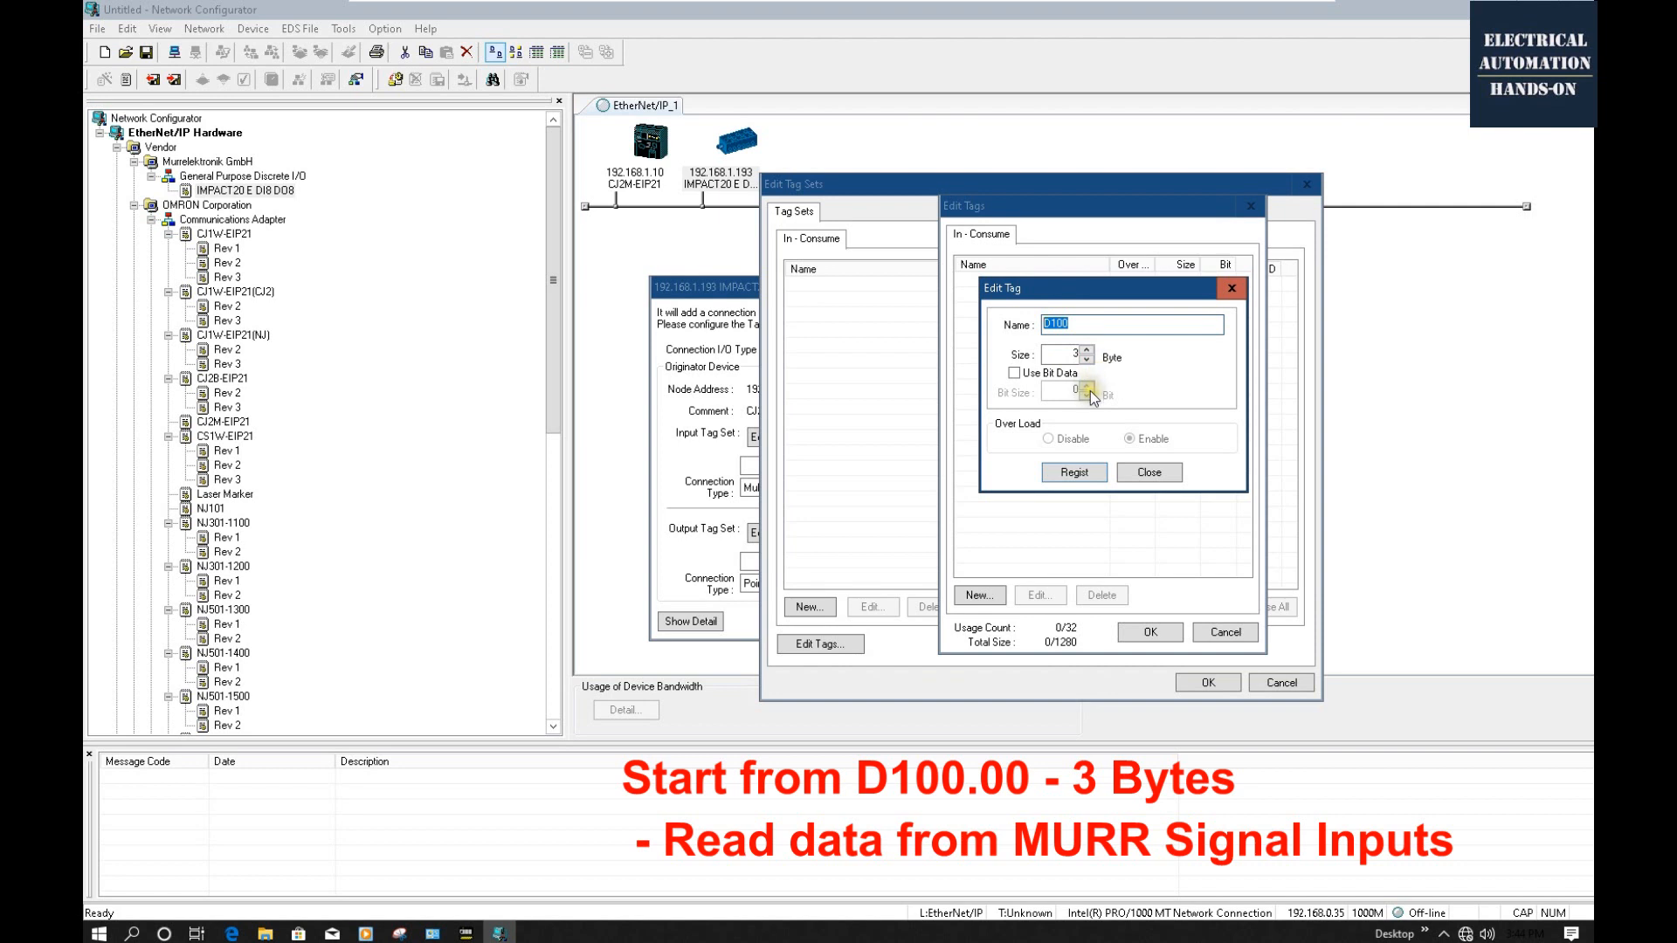
{"action": "left_click", "coordinate": [1074, 472]}
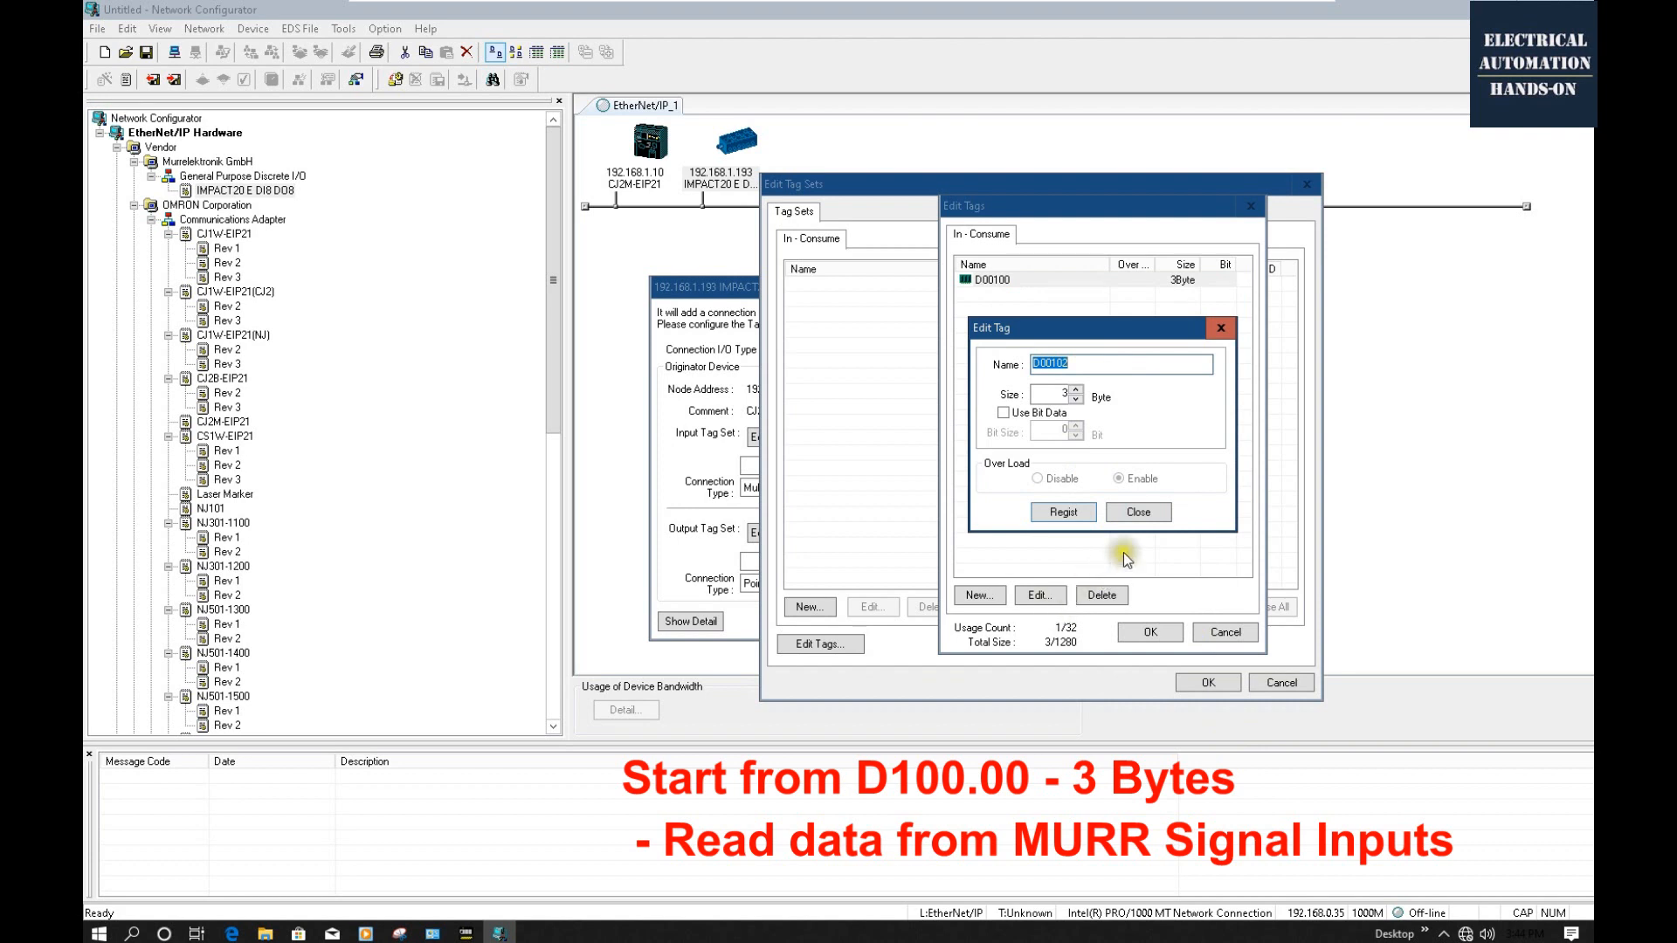
{"action": "left_click", "coordinate": [1150, 515]}
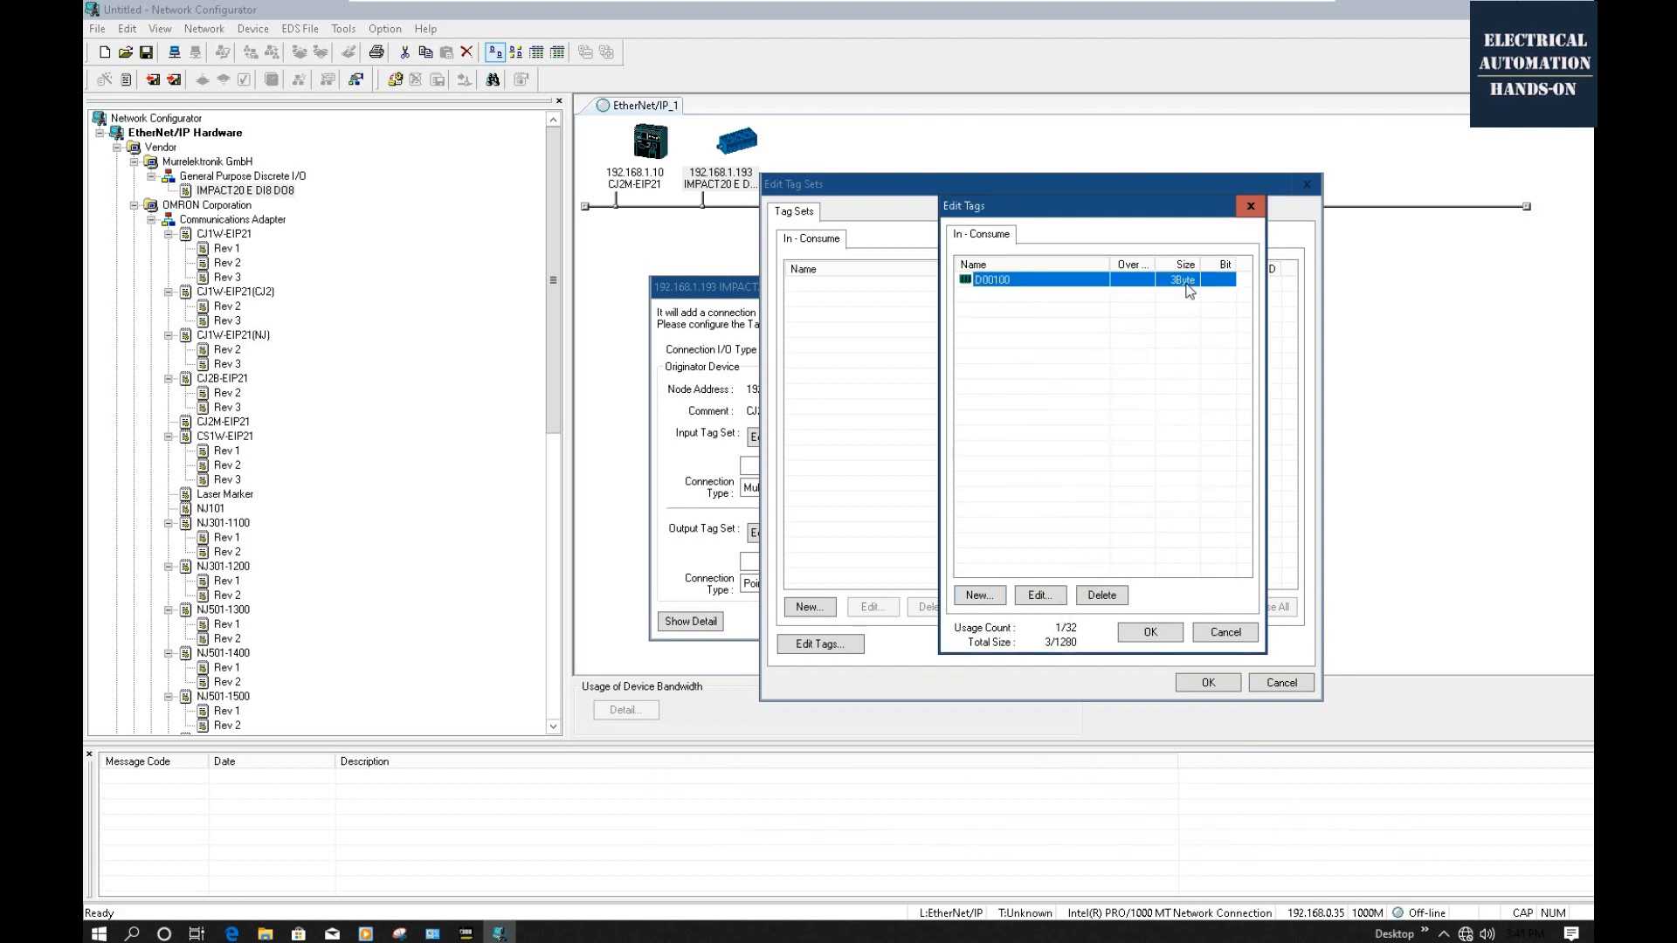
Accept the tag list, register the new D00100 tag as a tag set, and expand it to show its member tag.
{"action": "left_click", "coordinate": [1183, 285]}
{"action": "left_click", "coordinate": [1178, 286]}
{"action": "left_click", "coordinate": [1174, 640]}
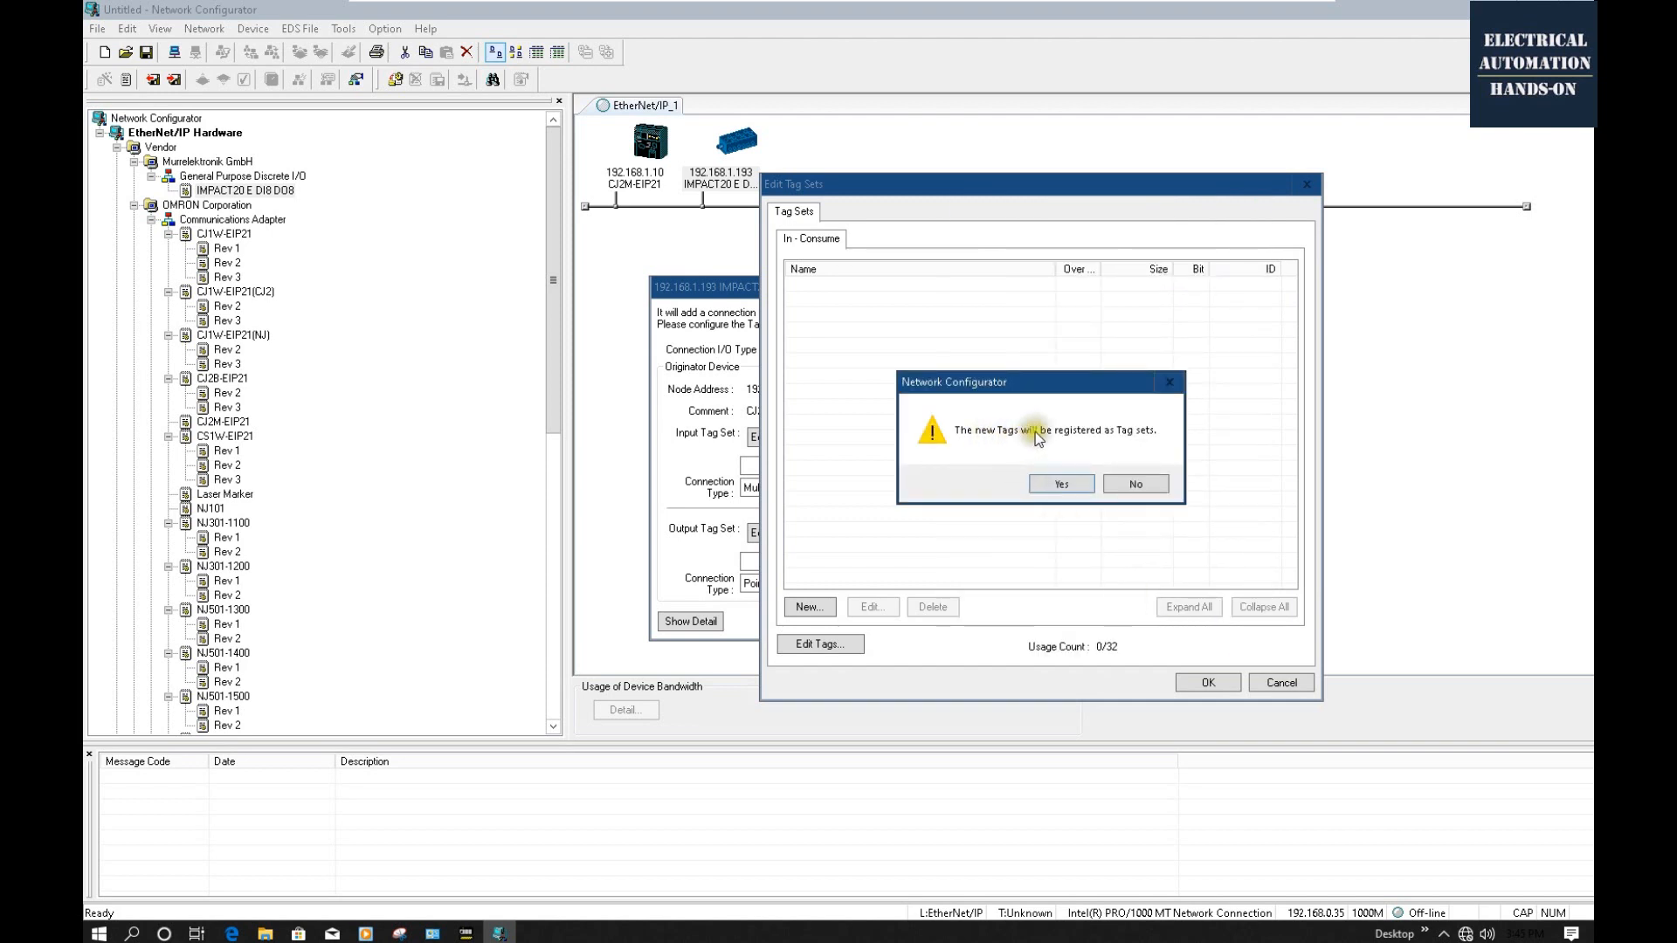
{"action": "left_click", "coordinate": [1067, 482]}
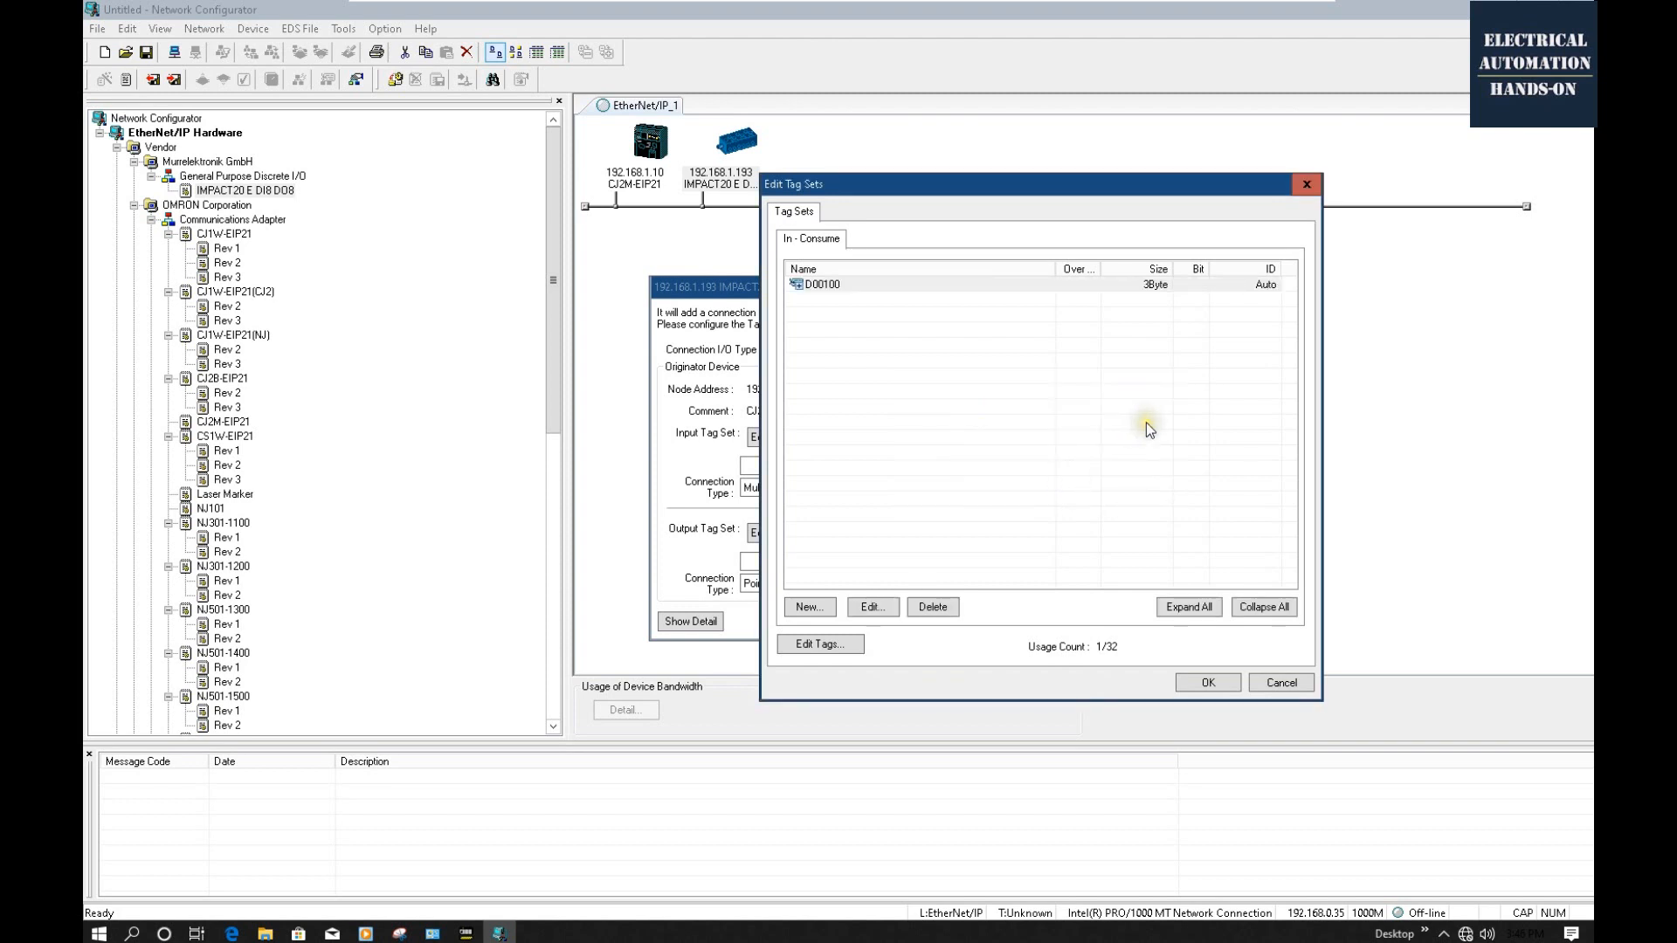
{"action": "left_click", "coordinate": [799, 289]}
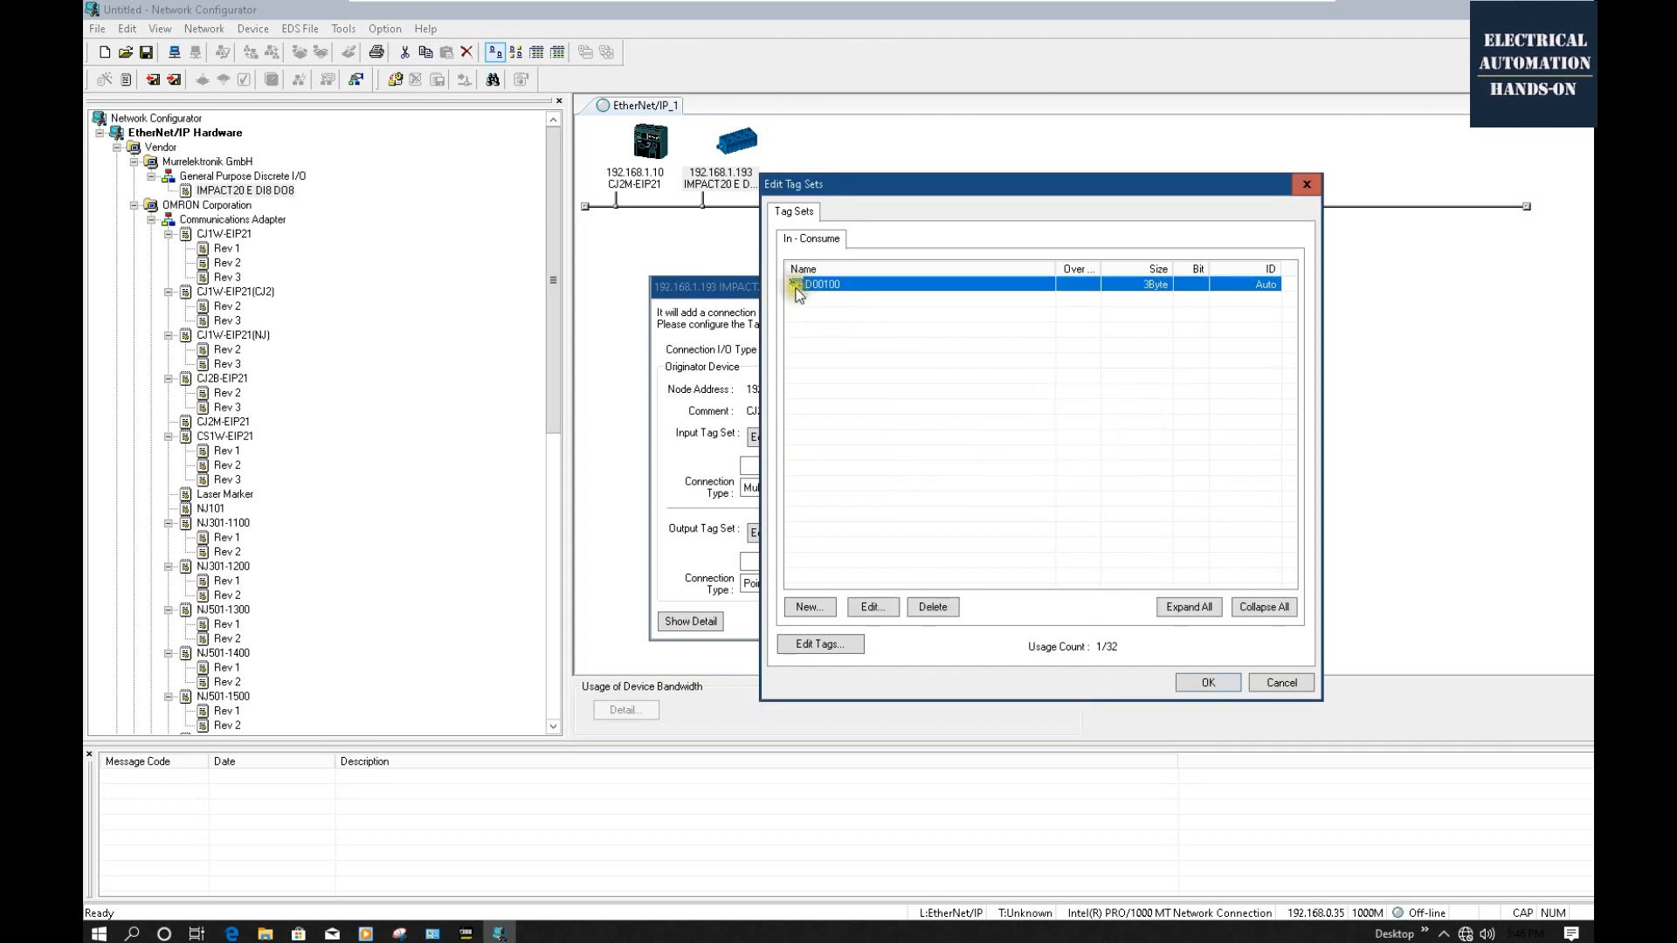
{"action": "left_click", "coordinate": [795, 286]}
{"action": "left_click", "coordinate": [837, 301]}
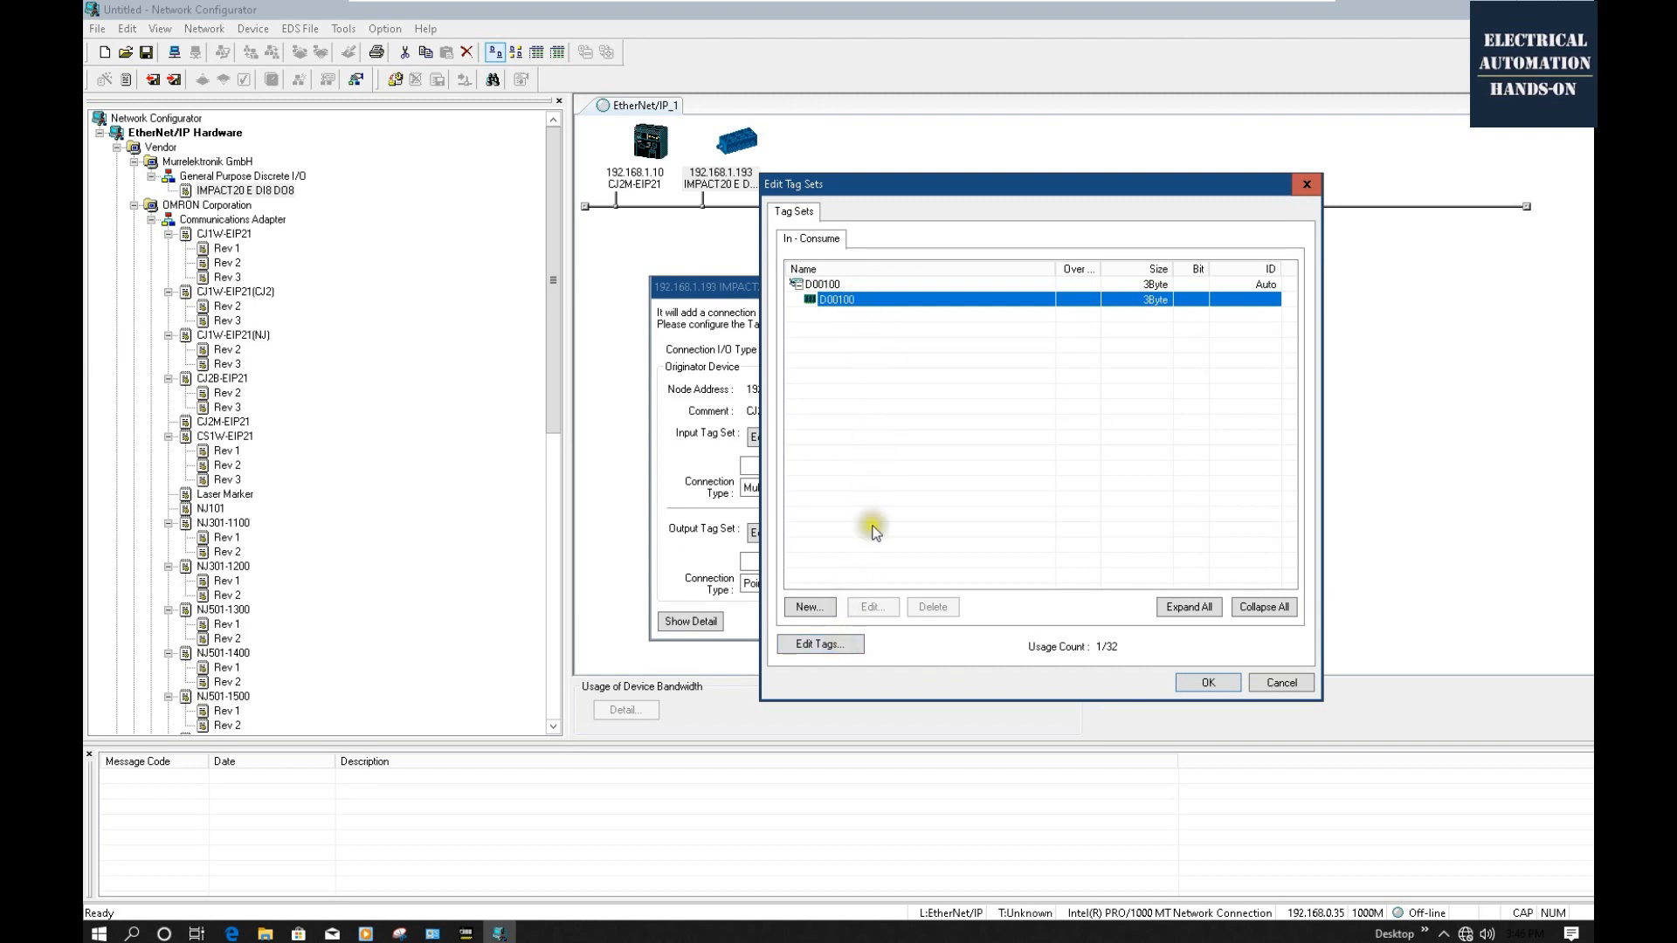
Rename the member tag of the D00100 input tag set to D00102.
{"action": "left_click", "coordinate": [818, 644]}
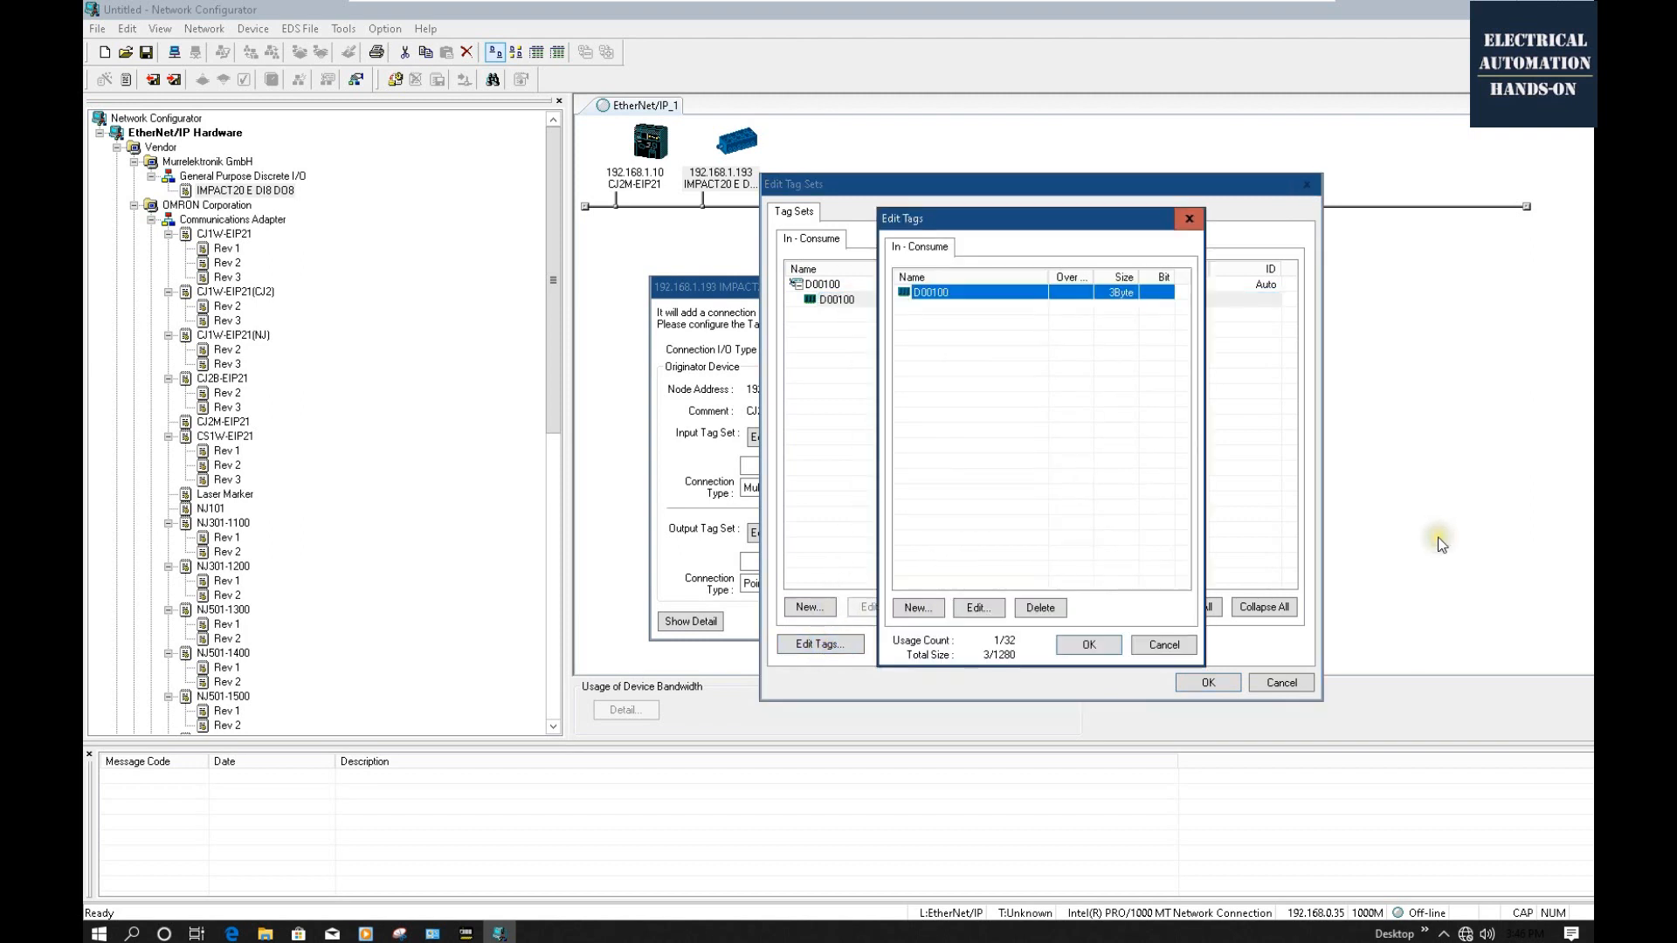
{"action": "left_click", "coordinate": [976, 609]}
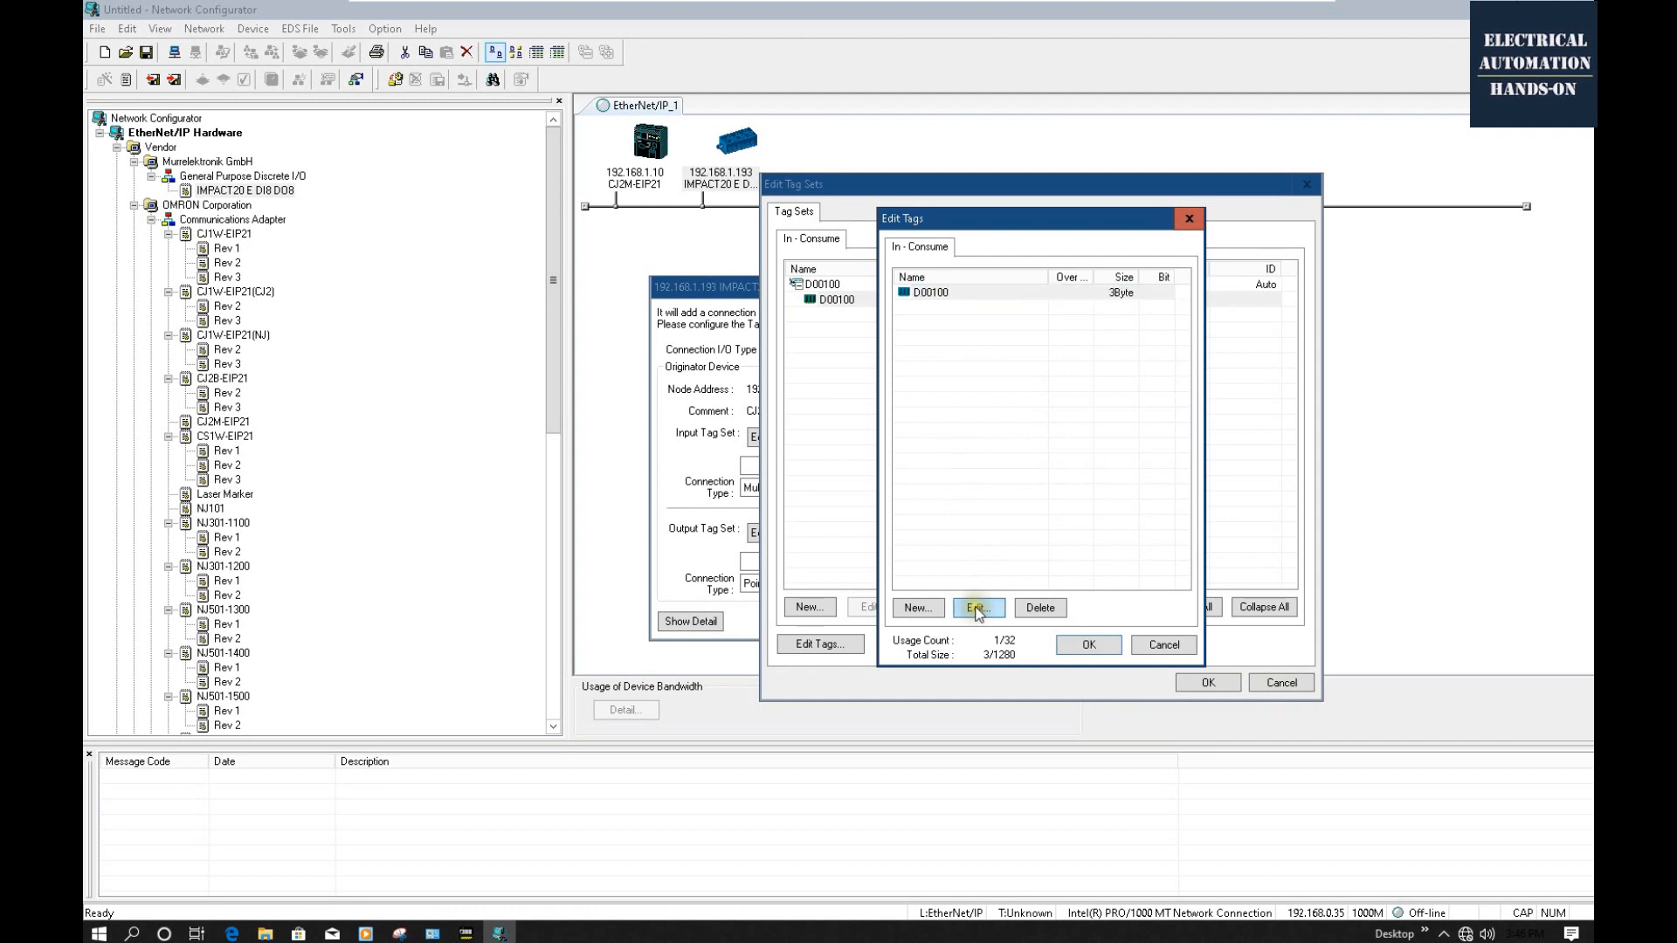
{"action": "left_click_drag", "start_coordinate": [1001, 376], "coordinate": [1025, 377]}
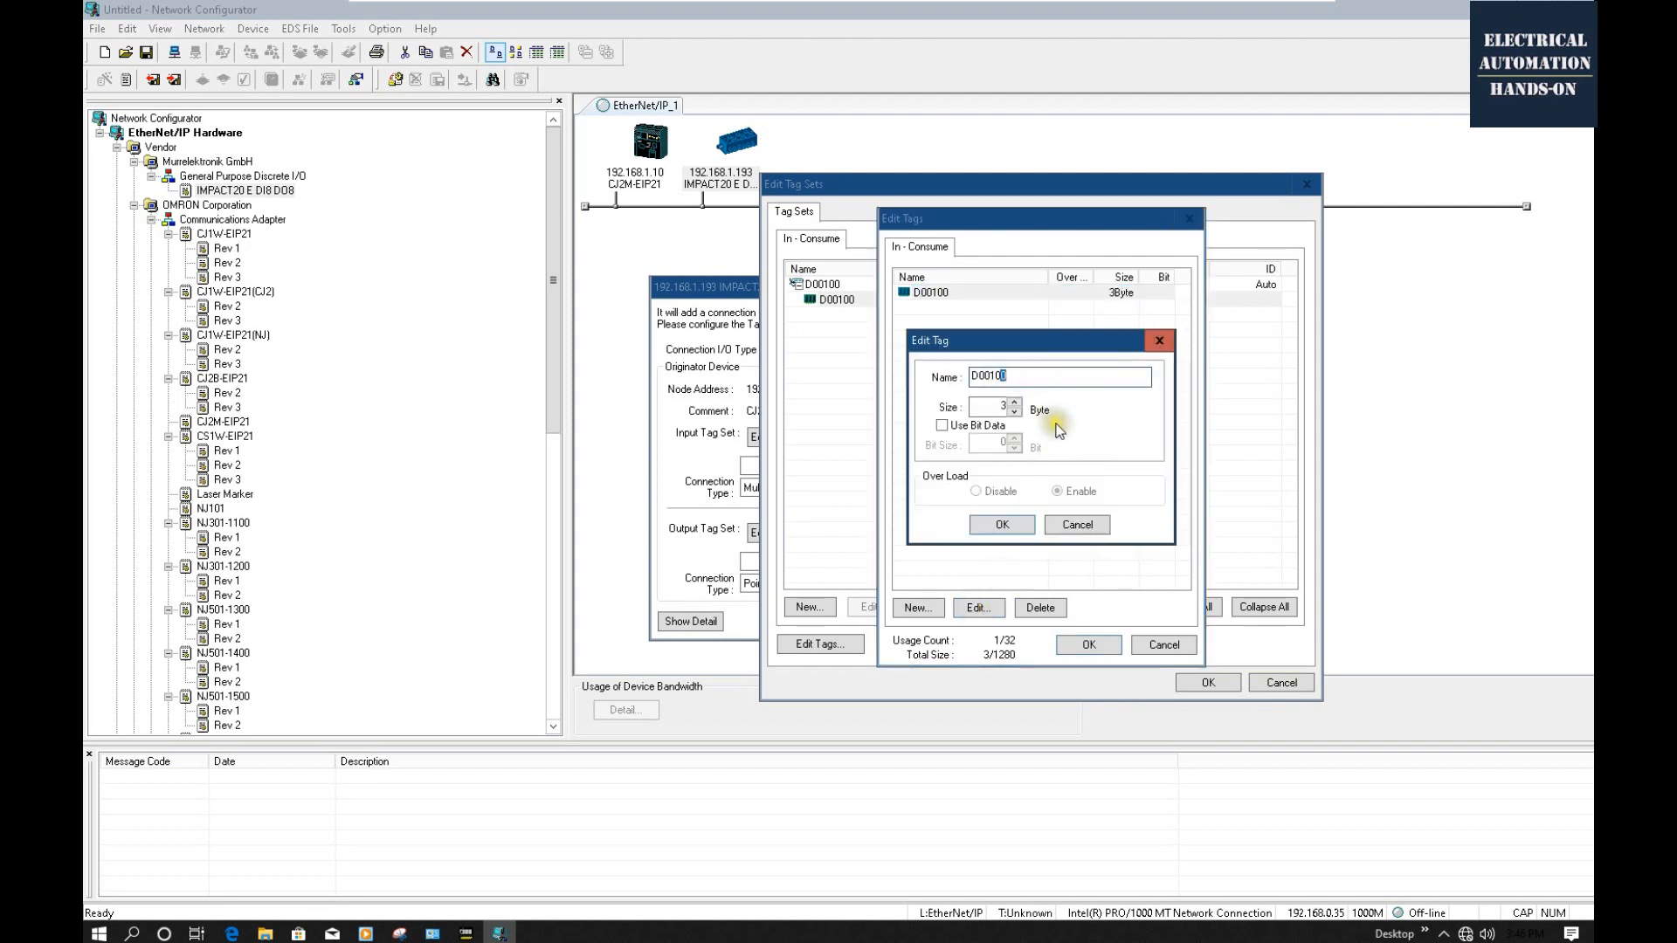
{"action": "type", "text": "2"}
{"action": "left_click", "coordinate": [1002, 524]}
{"action": "left_click", "coordinate": [1088, 644]}
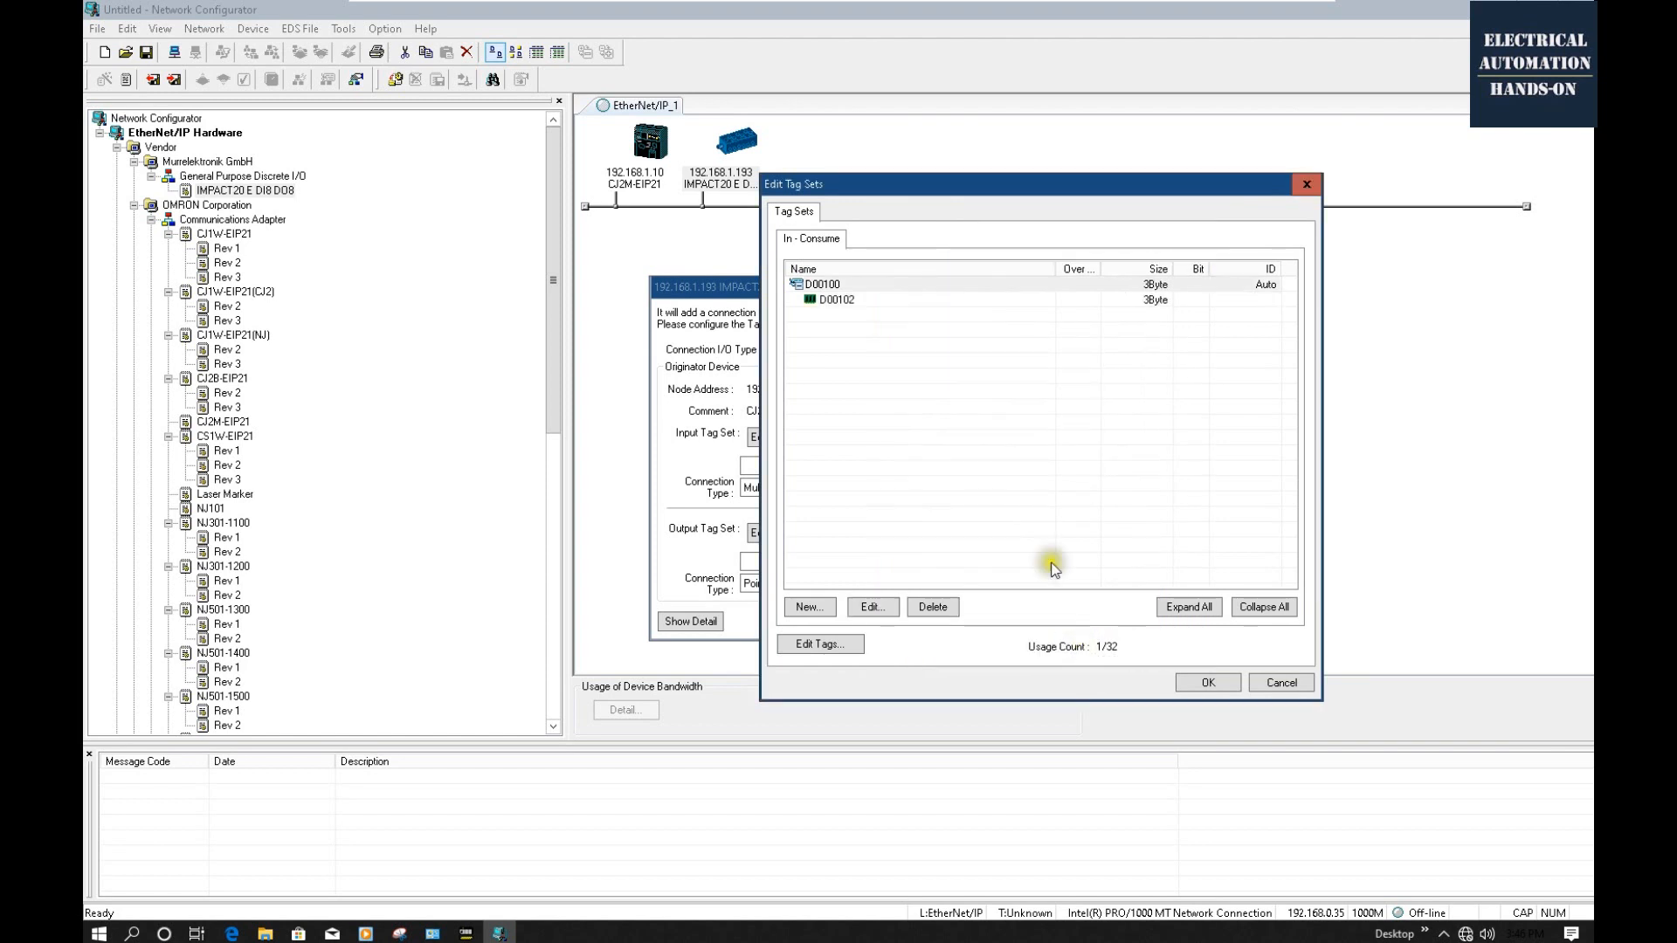
Compare the D00100 tag set with its member tag D00102, and review the separate tag list used to edit tags.
{"action": "left_click", "coordinate": [826, 285]}
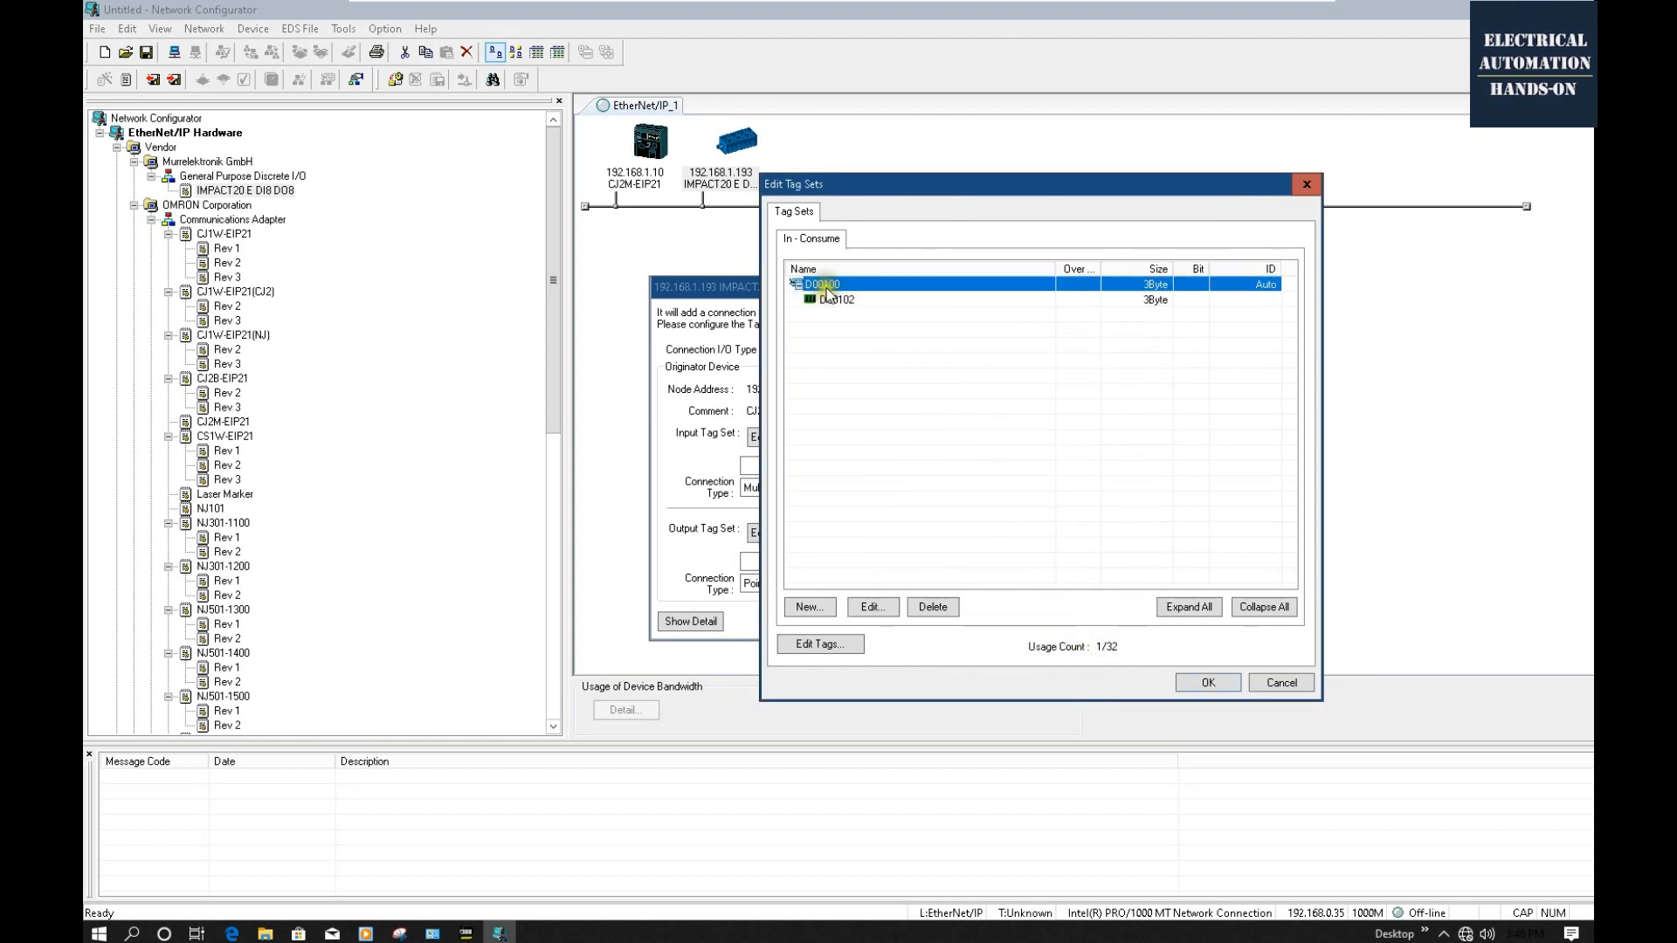
{"action": "left_click", "coordinate": [829, 301]}
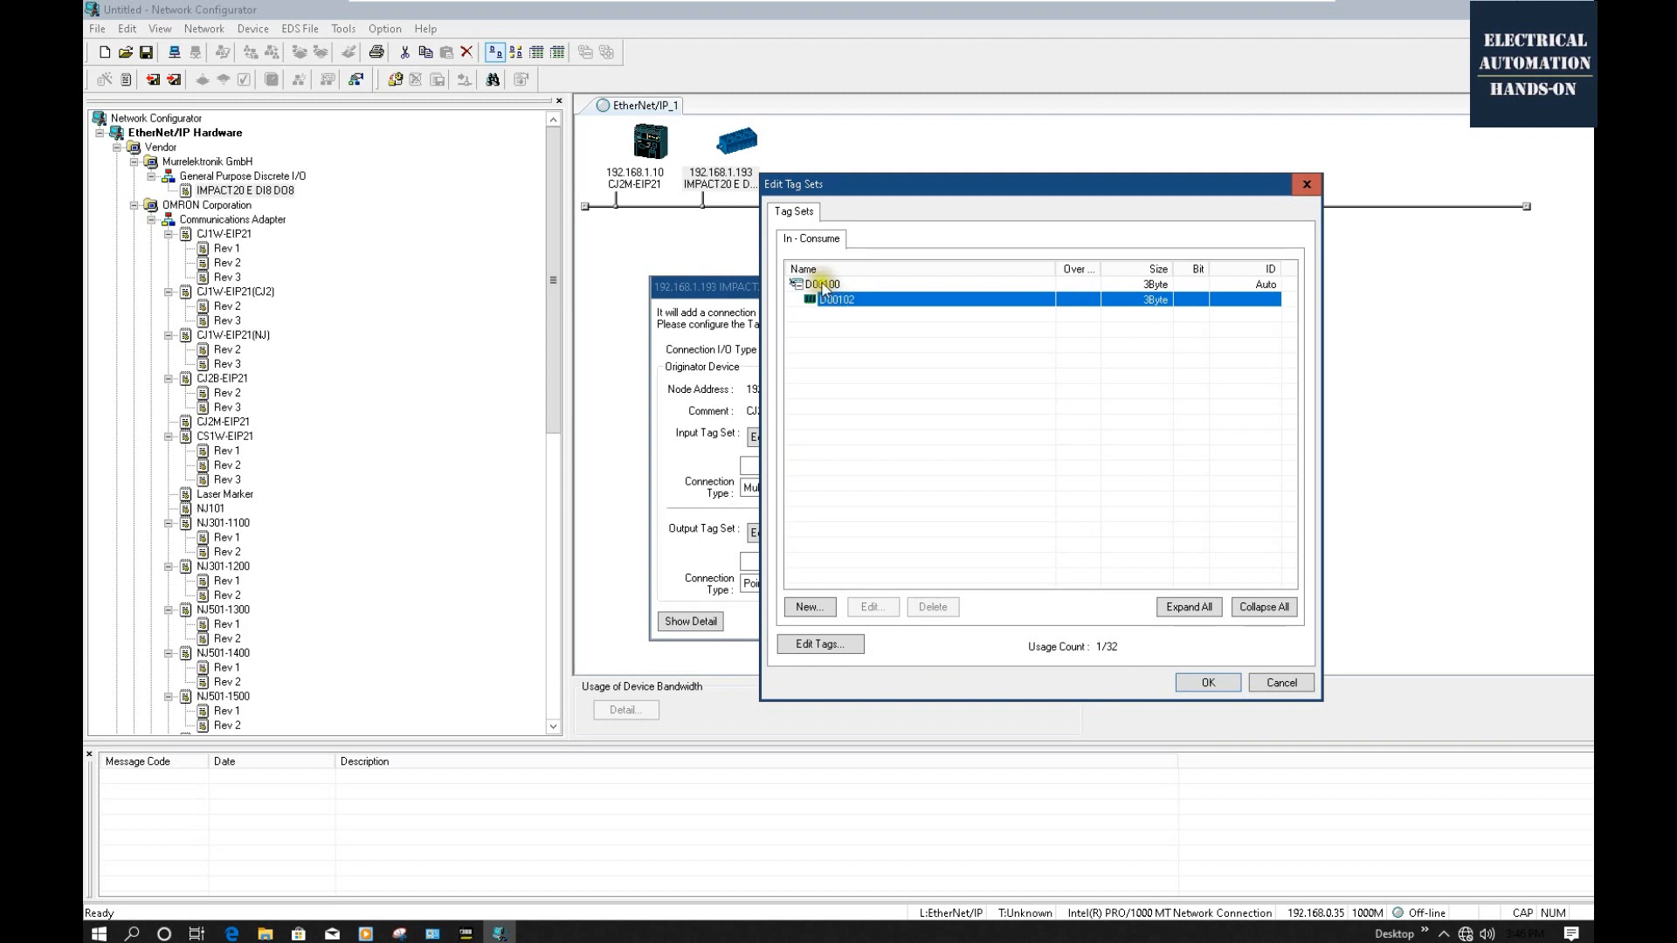
{"action": "left_click", "coordinate": [945, 392]}
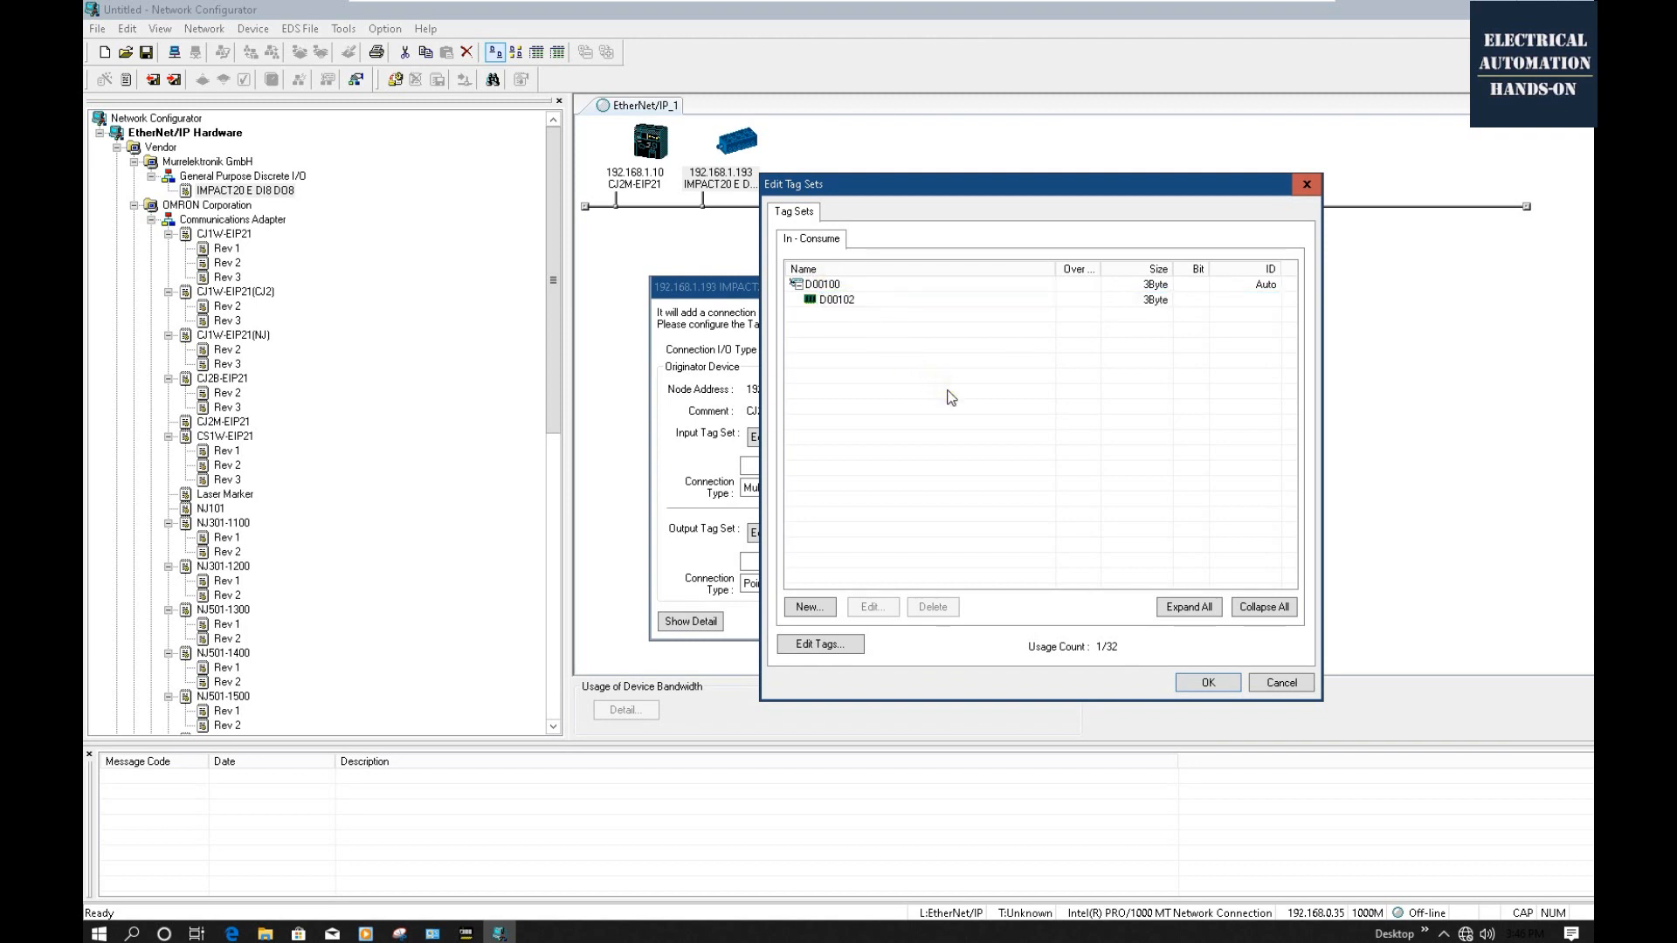
{"action": "left_click", "coordinate": [841, 301]}
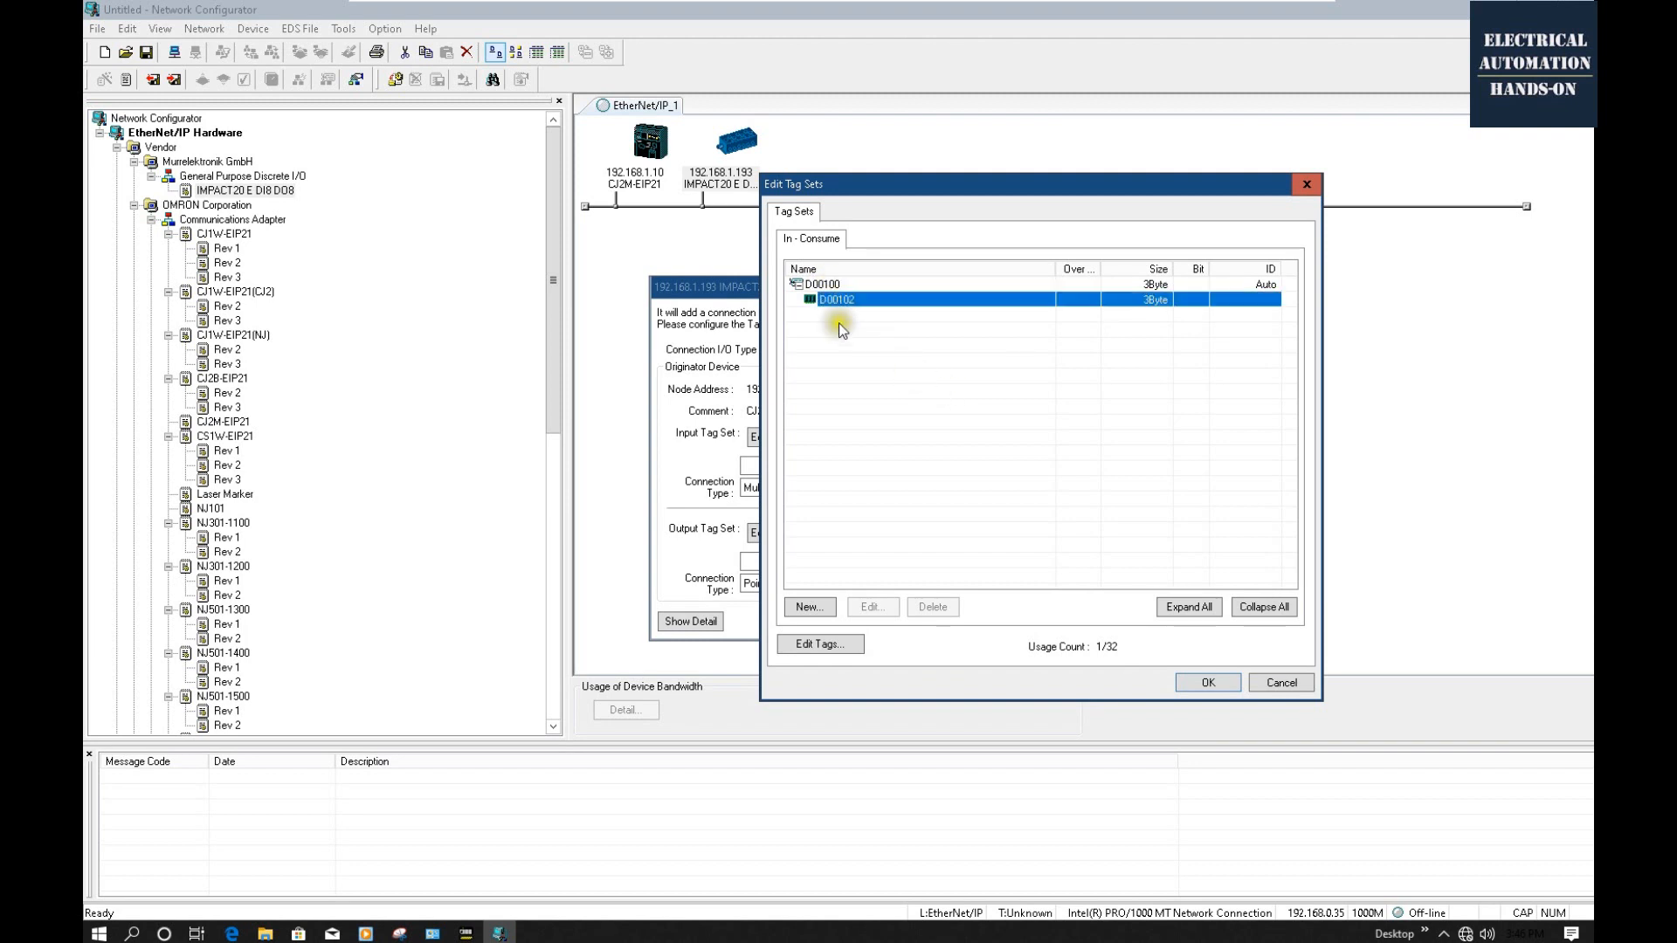
{"action": "left_click", "coordinate": [843, 645]}
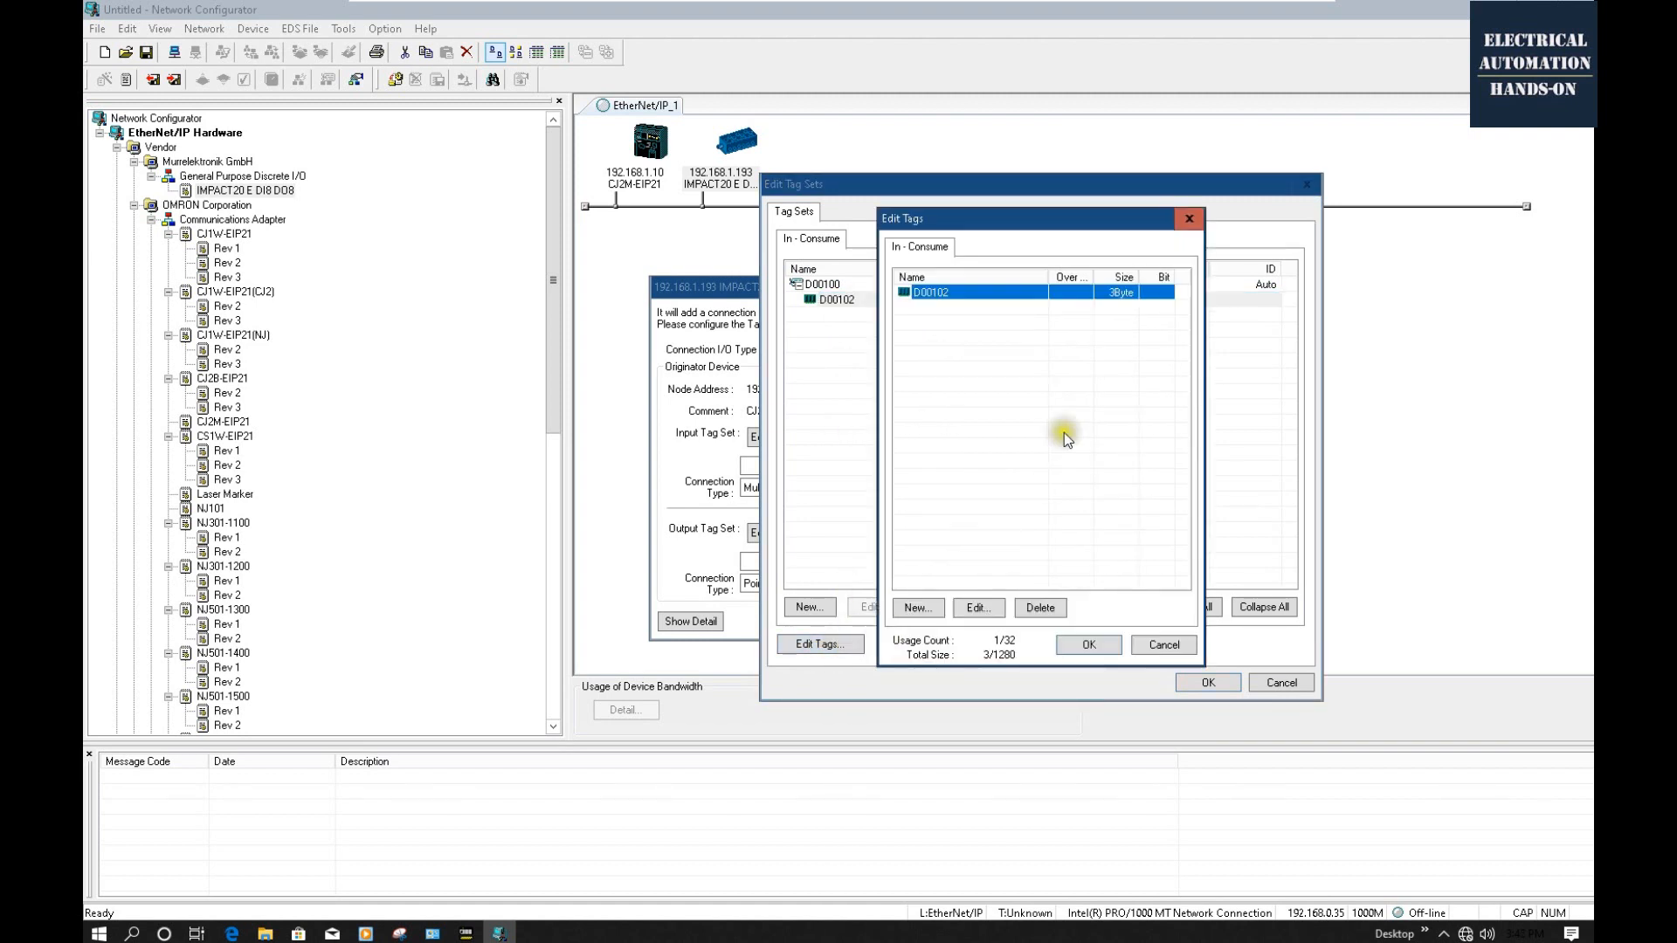
{"action": "left_click_drag", "start_coordinate": [1018, 227], "coordinate": [1245, 260]}
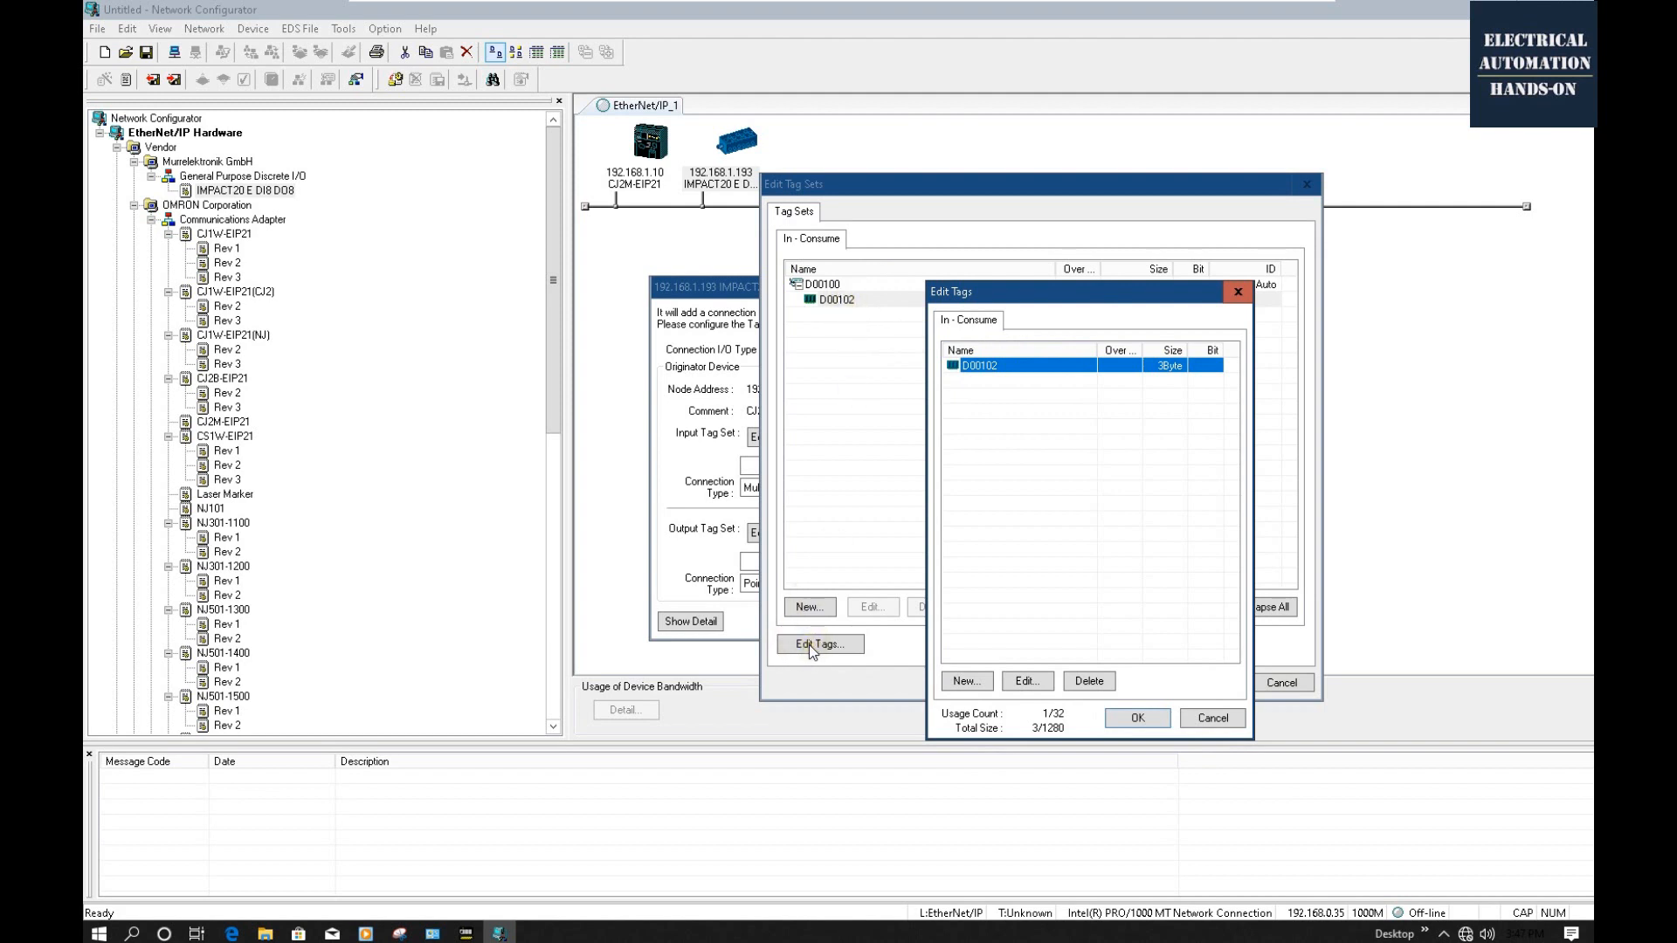
{"action": "left_click", "coordinate": [1238, 292]}
{"action": "left_click", "coordinate": [850, 286]}
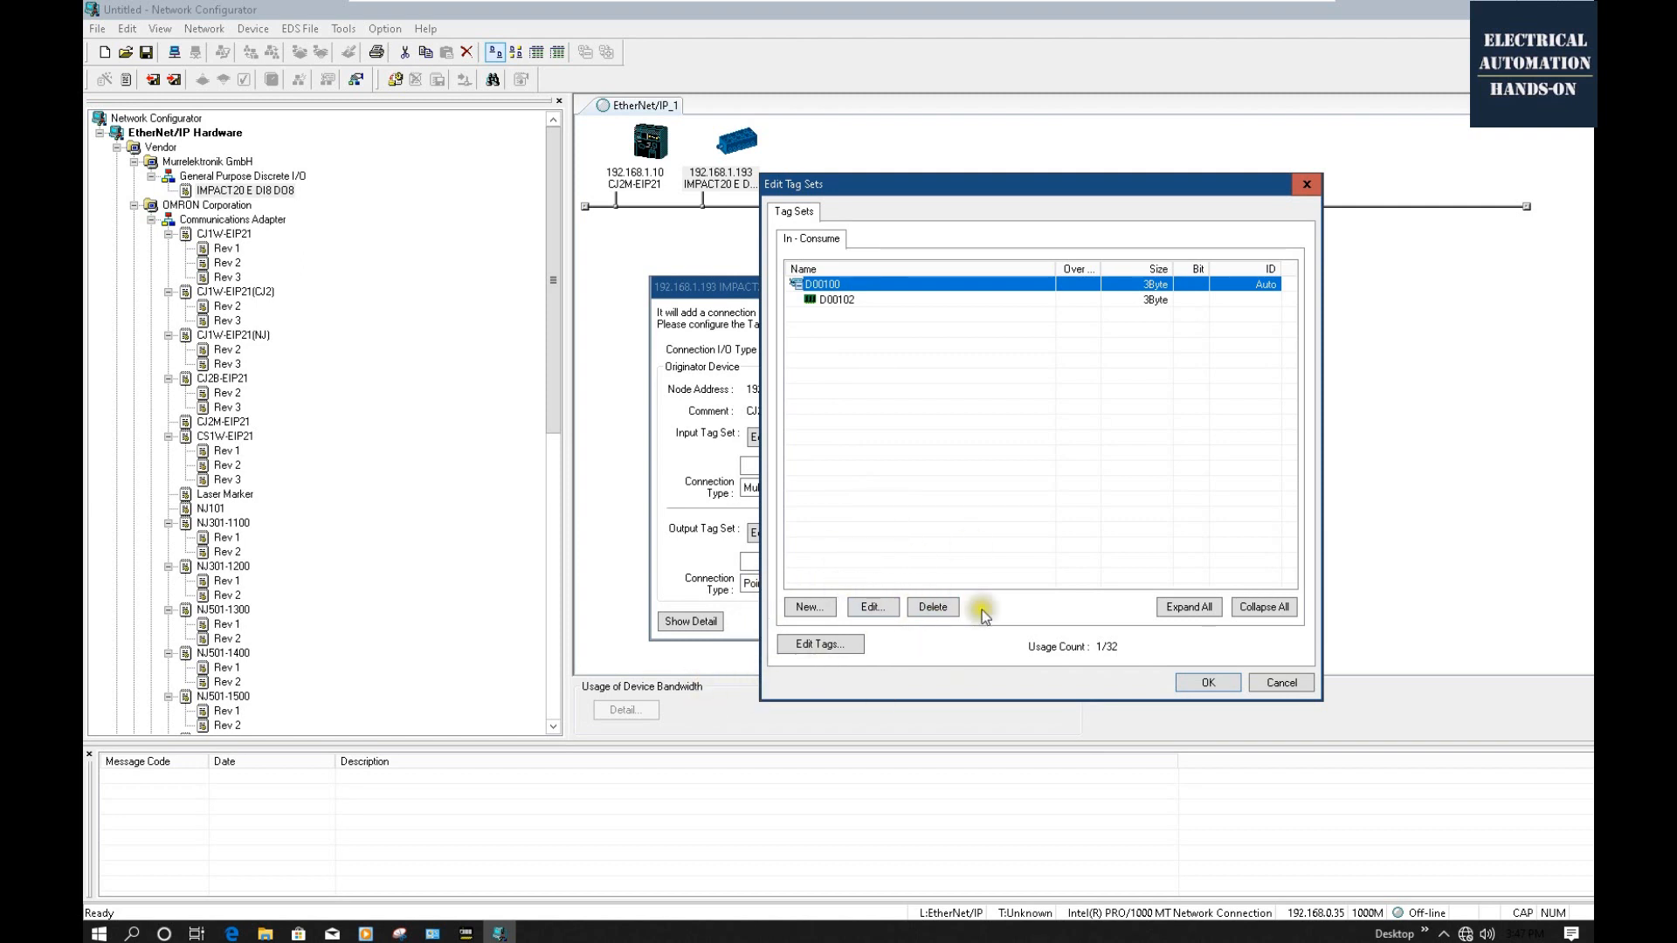
{"action": "left_click", "coordinate": [837, 302]}
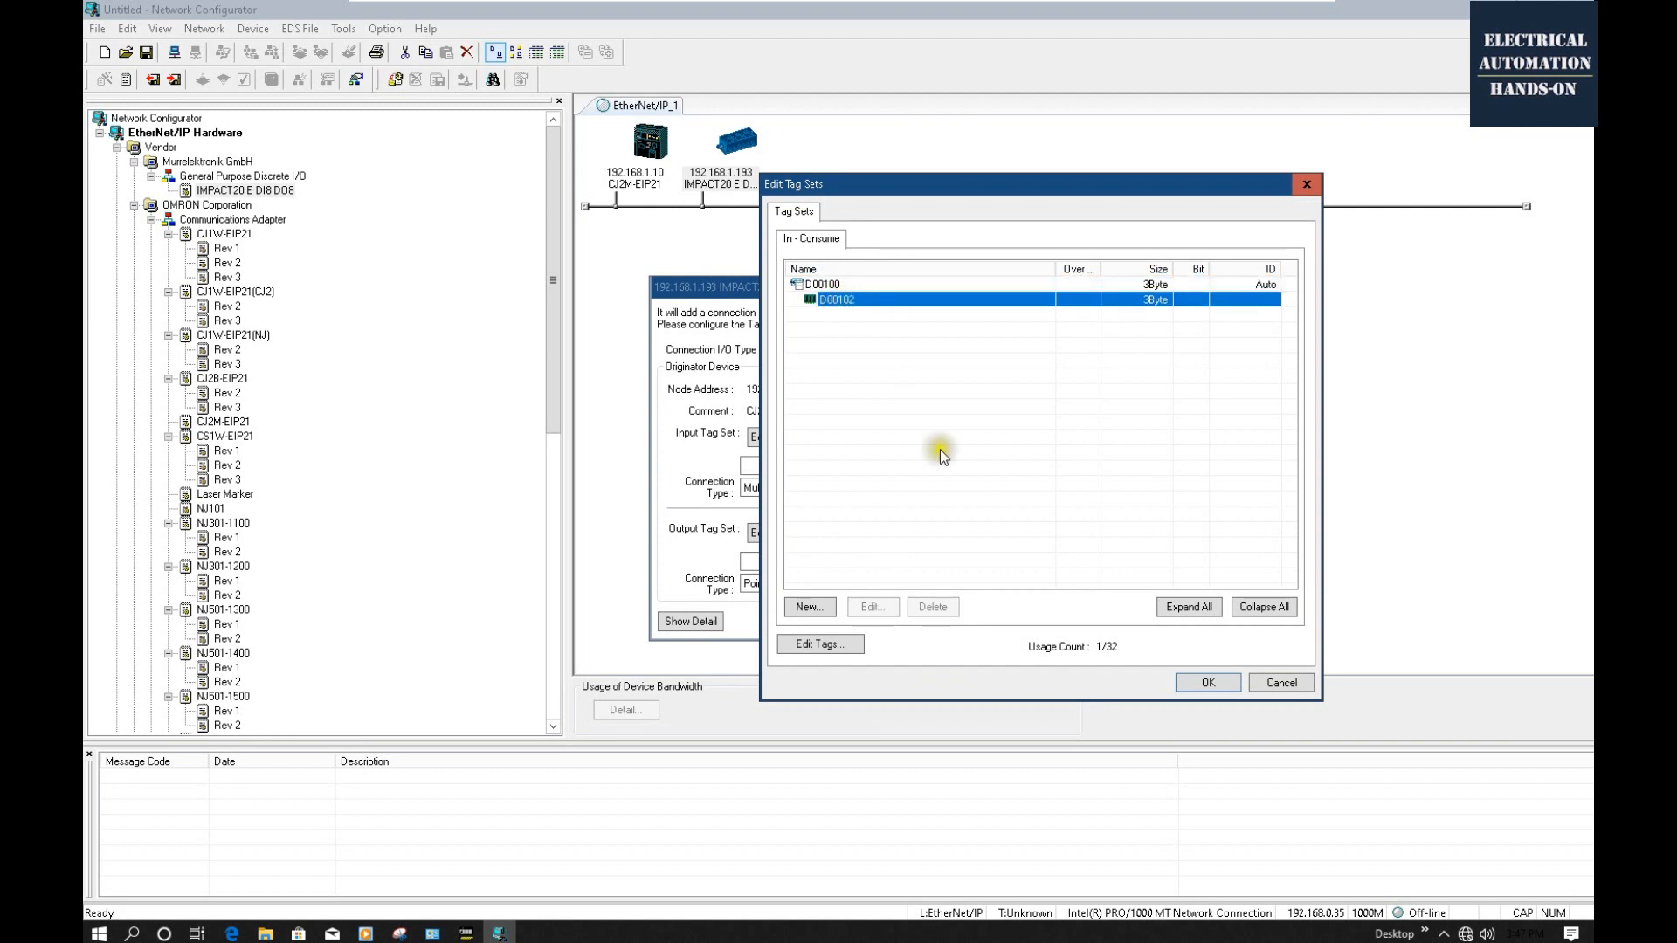
Rename the D00100 input tag set as D00102.
{"action": "left_click", "coordinate": [843, 284]}
{"action": "left_click", "coordinate": [882, 608]}
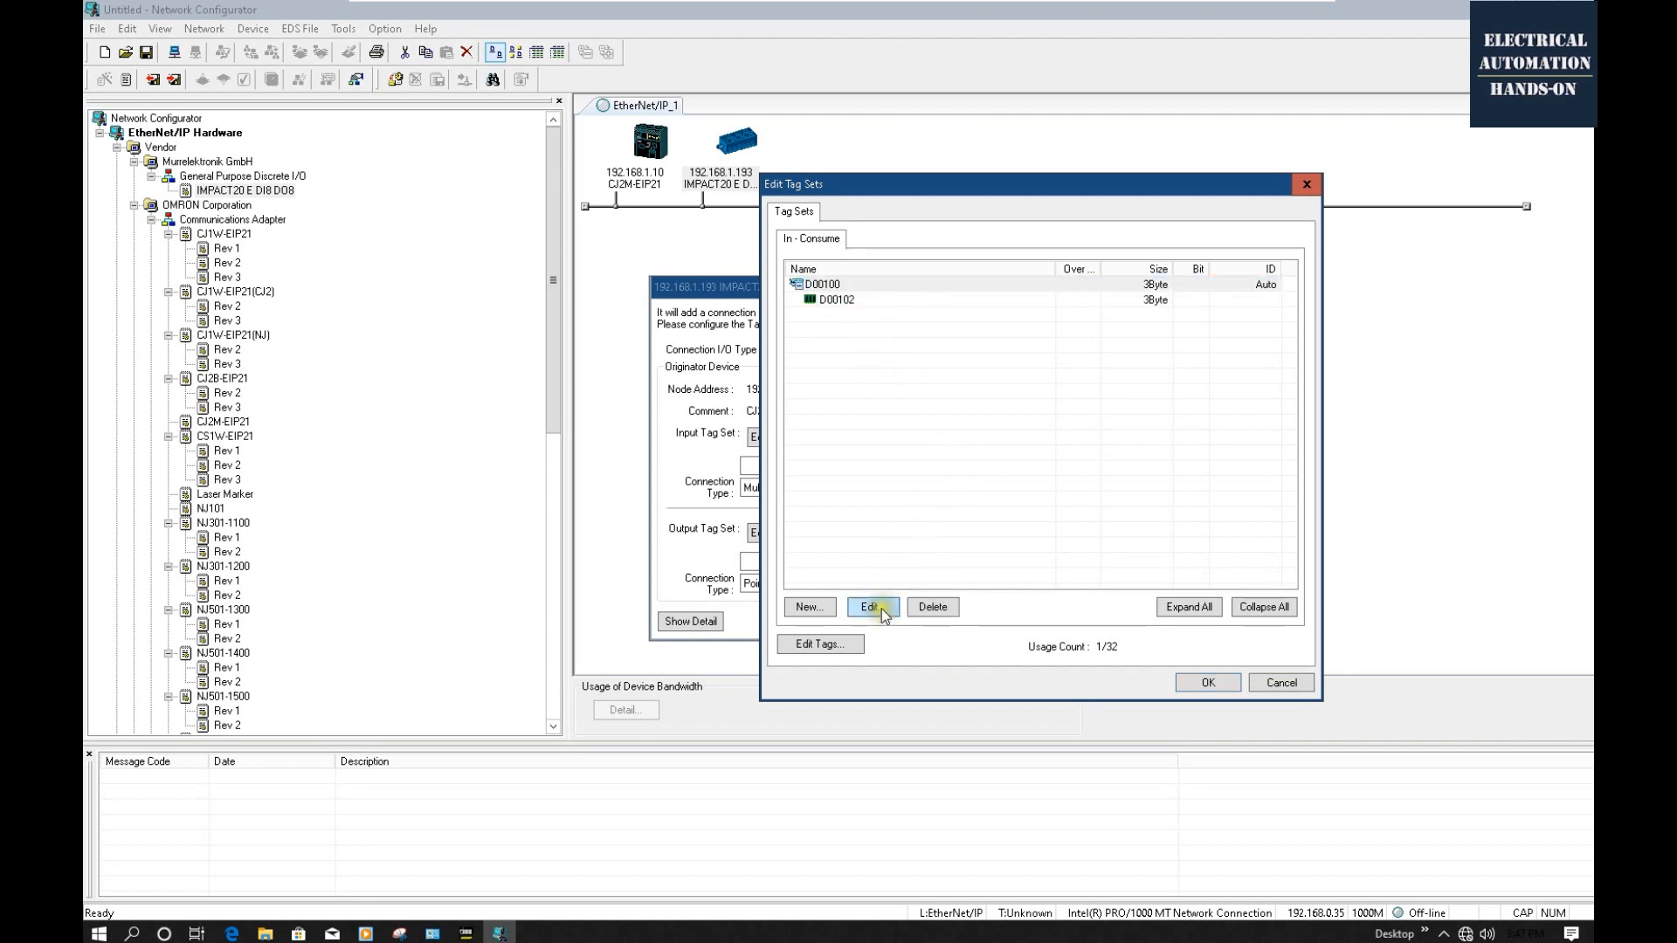
{"action": "left_click", "coordinate": [899, 317]}
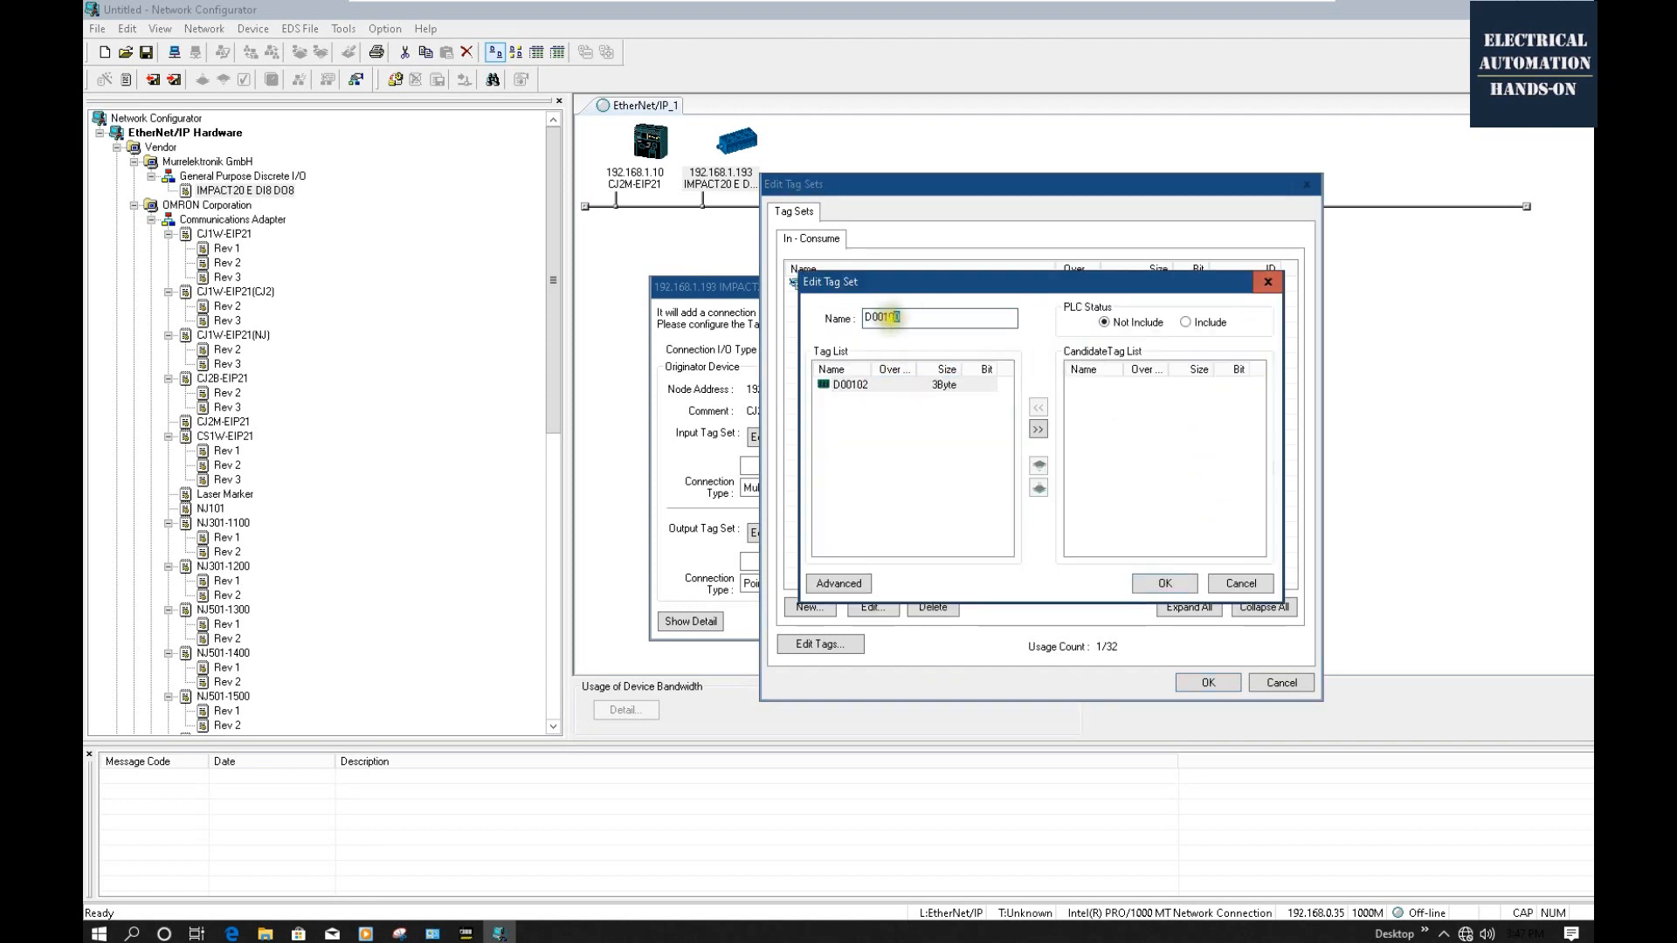
{"action": "type", "text": "2"}
{"action": "left_click", "coordinate": [1153, 583]}
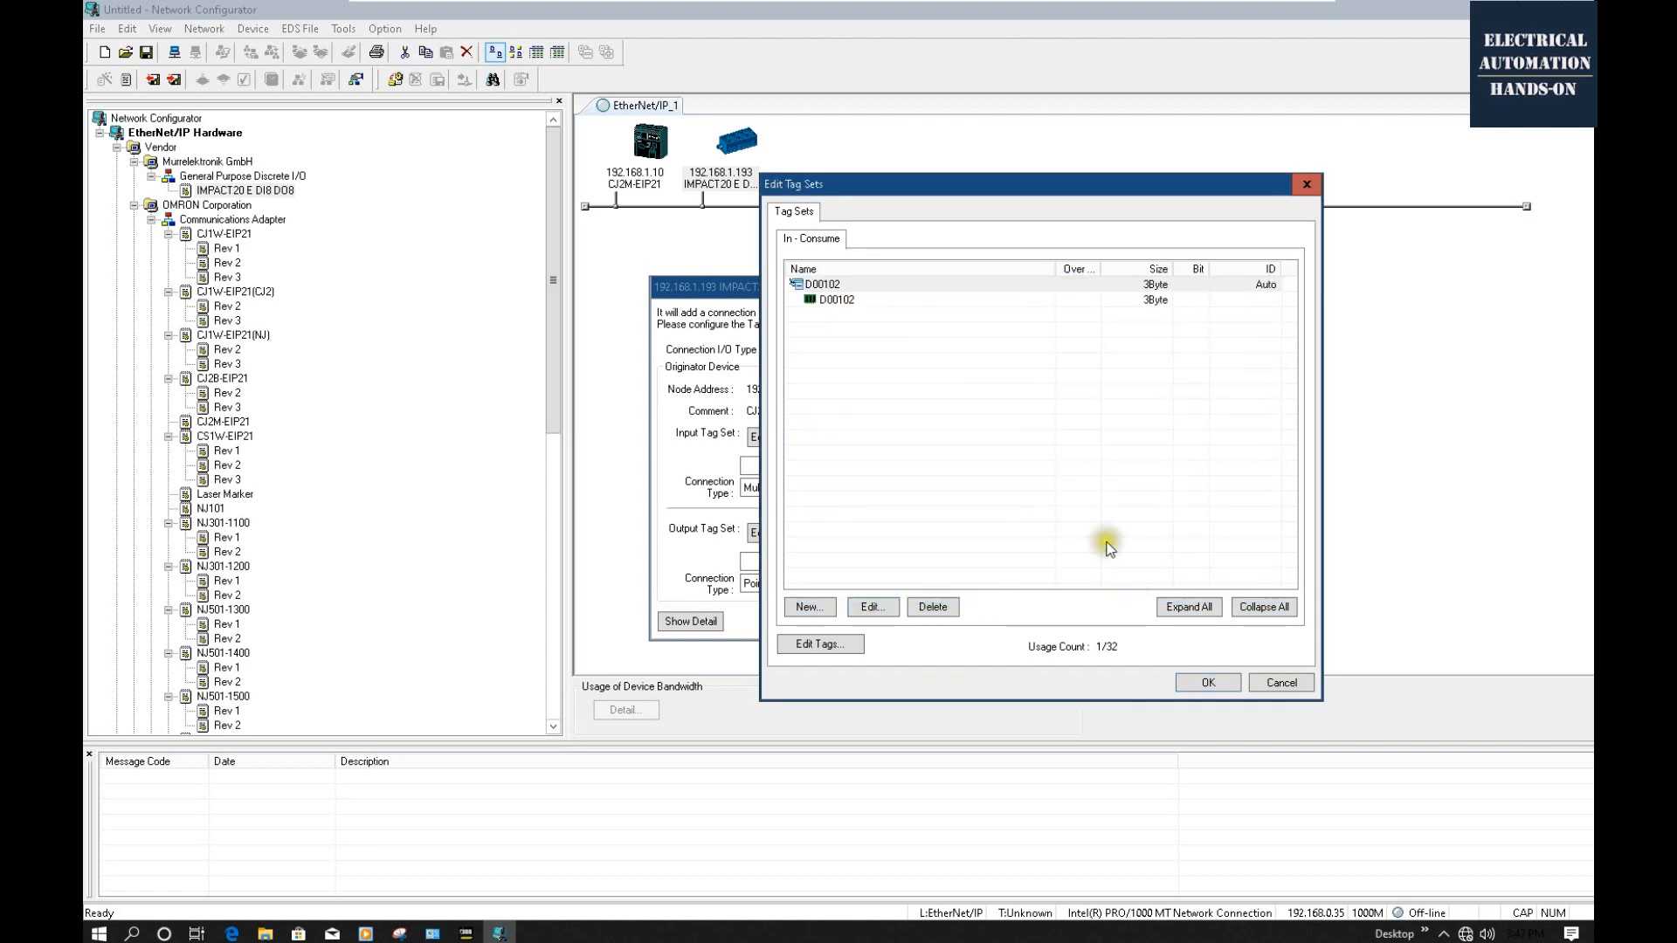
Rename the member tag of the input tag set as D00100 and accept the tag list.
{"action": "left_click", "coordinate": [838, 301]}
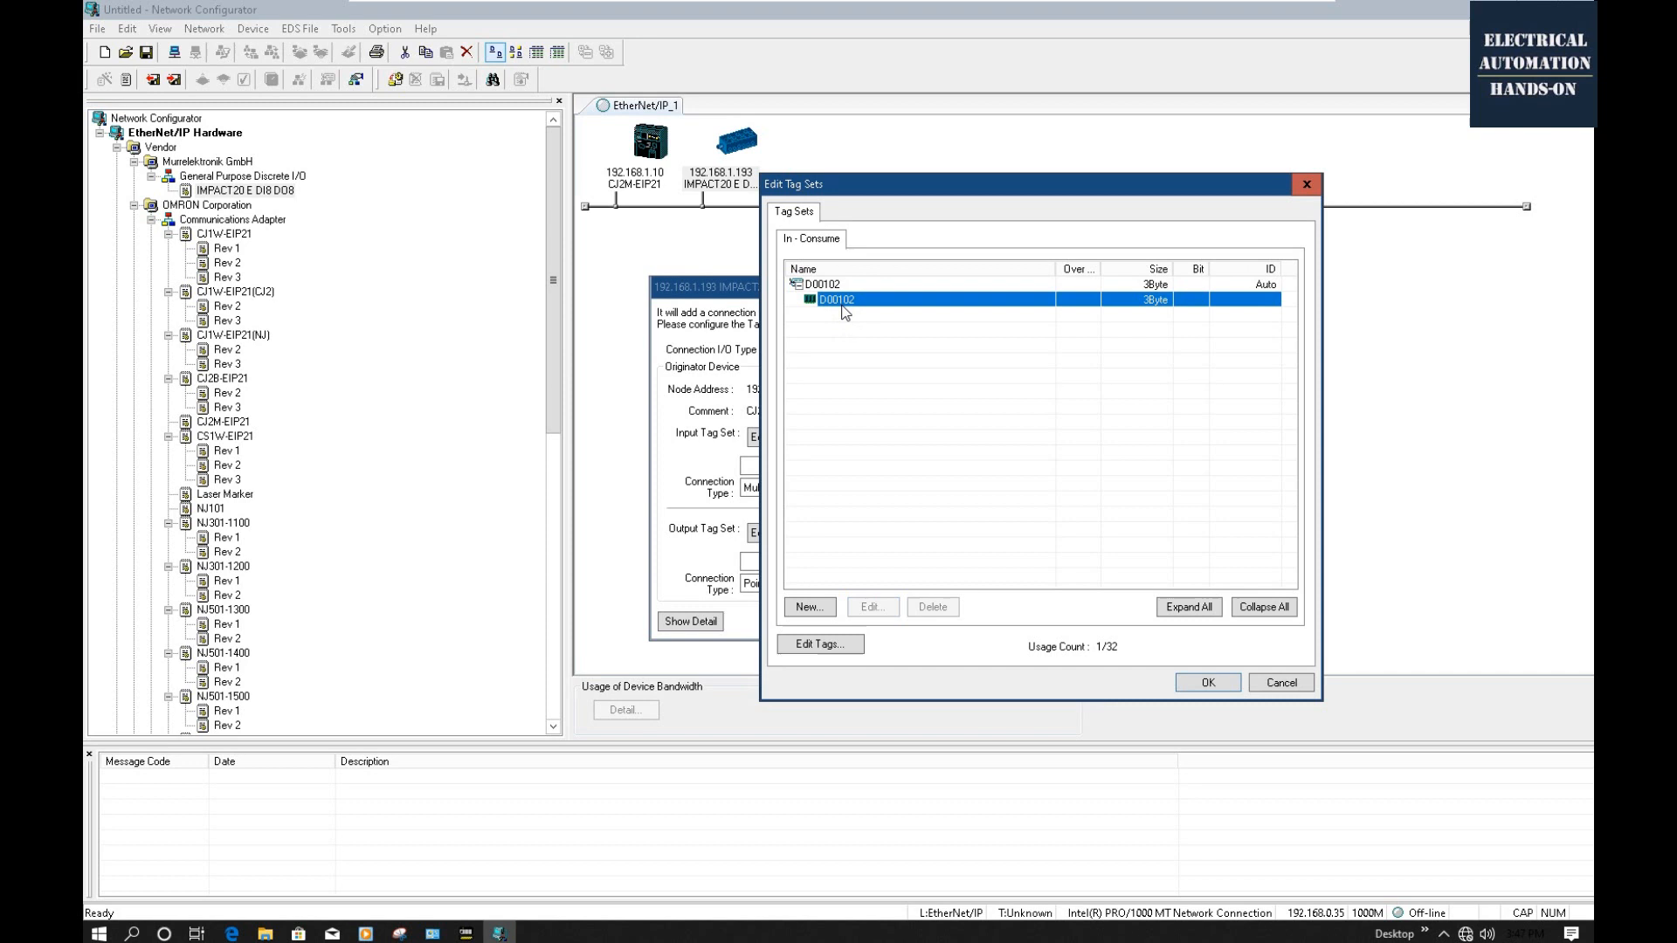
{"action": "left_click", "coordinate": [814, 646]}
{"action": "left_click", "coordinate": [965, 610]}
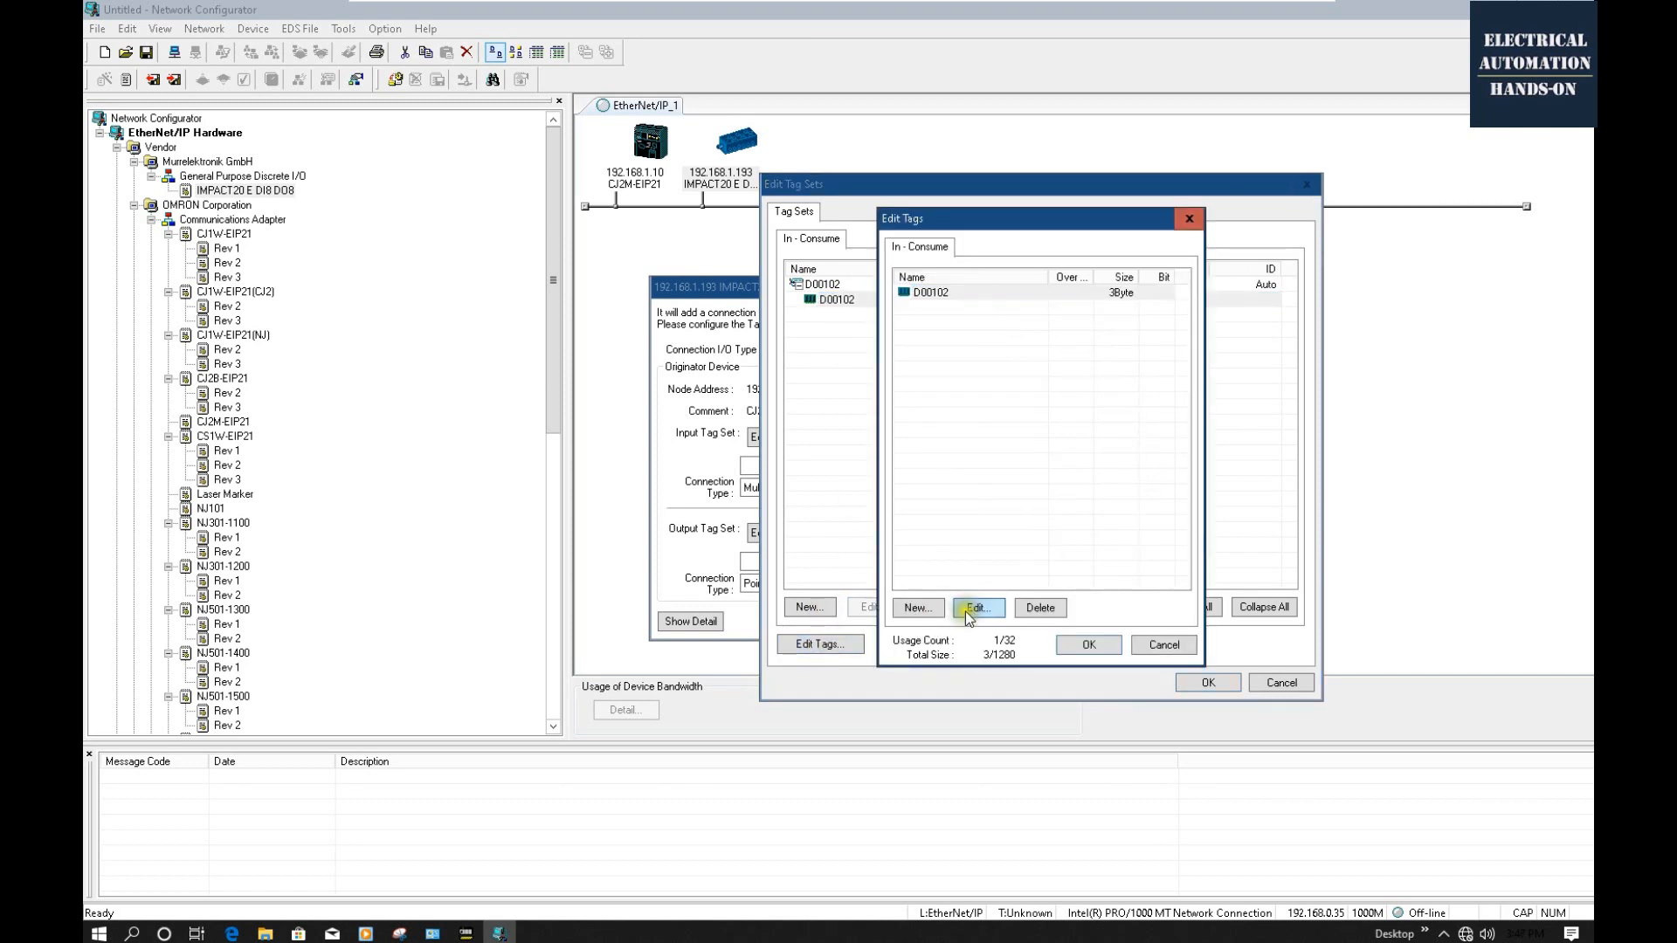
{"action": "left_click", "coordinate": [1005, 375]}
{"action": "key", "text": "BackSpace"}
{"action": "type", "text": "101"}
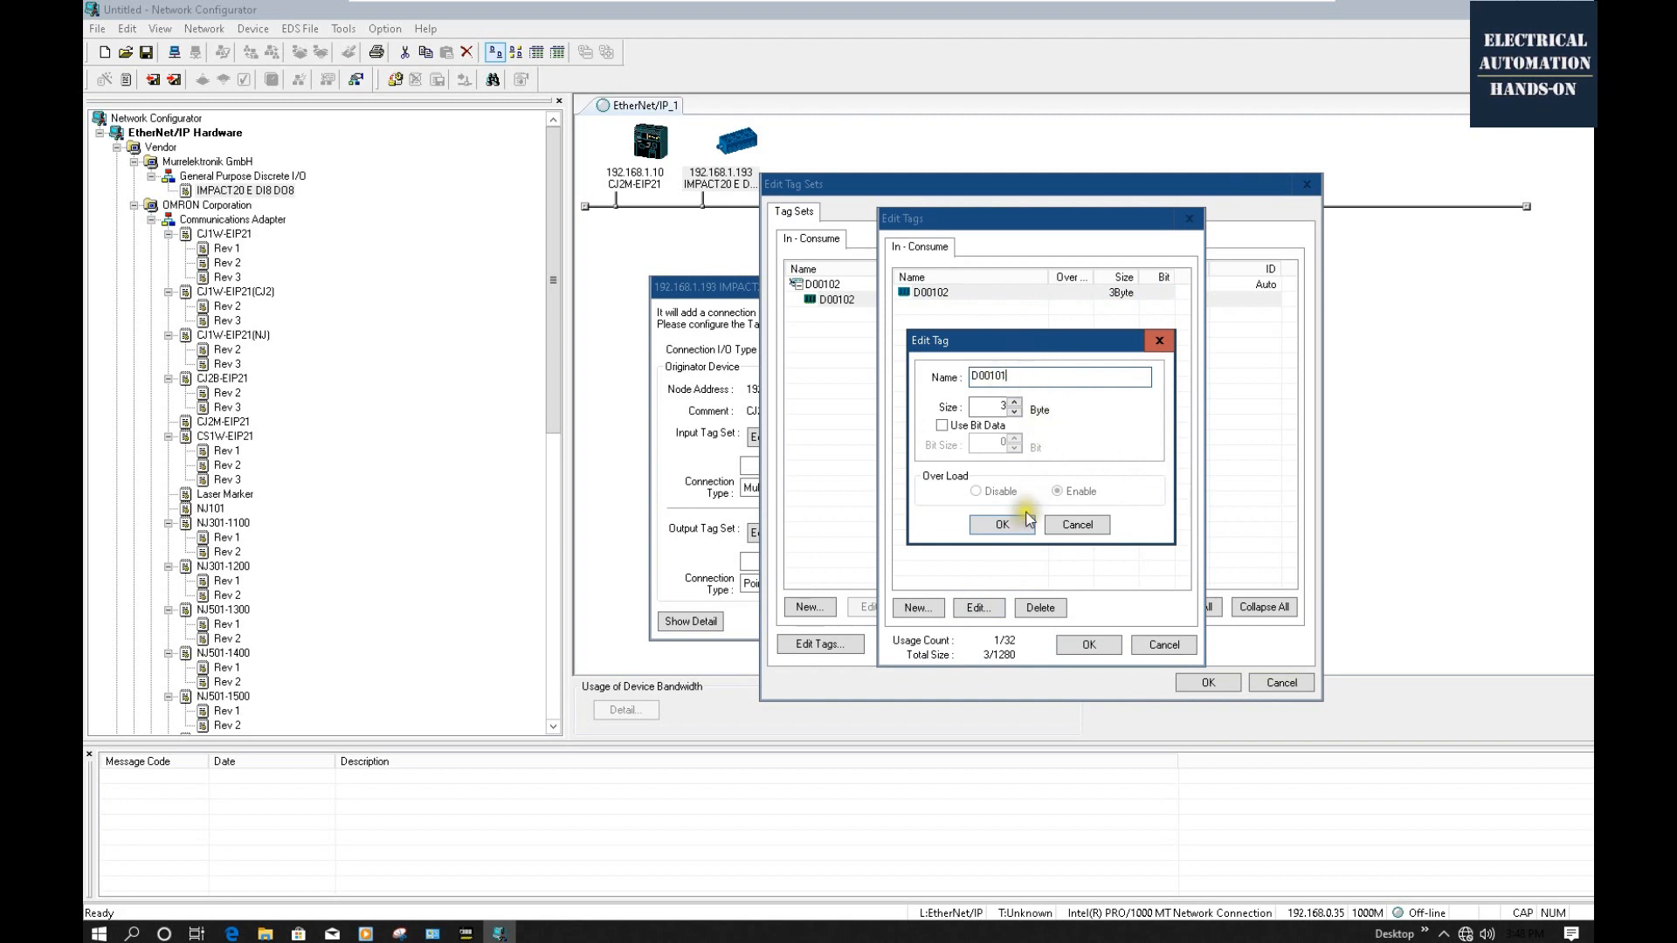
{"action": "key", "text": "BackSpace"}
{"action": "type", "text": "0"}
{"action": "left_click", "coordinate": [1011, 526]}
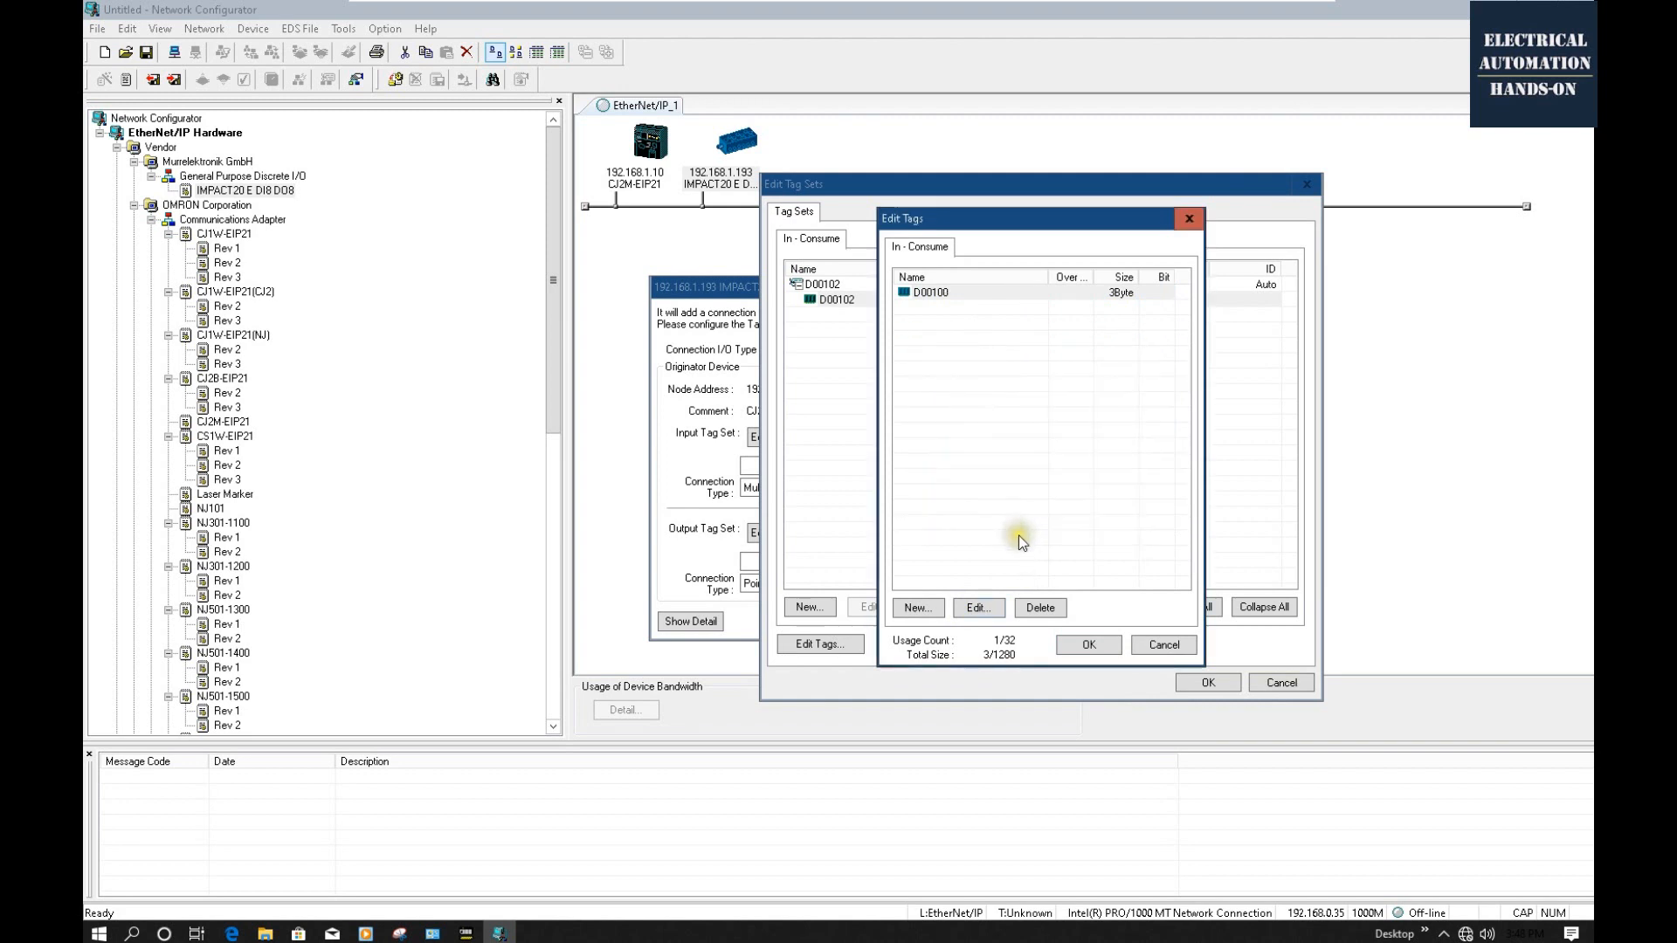
{"action": "left_click", "coordinate": [1087, 646]}
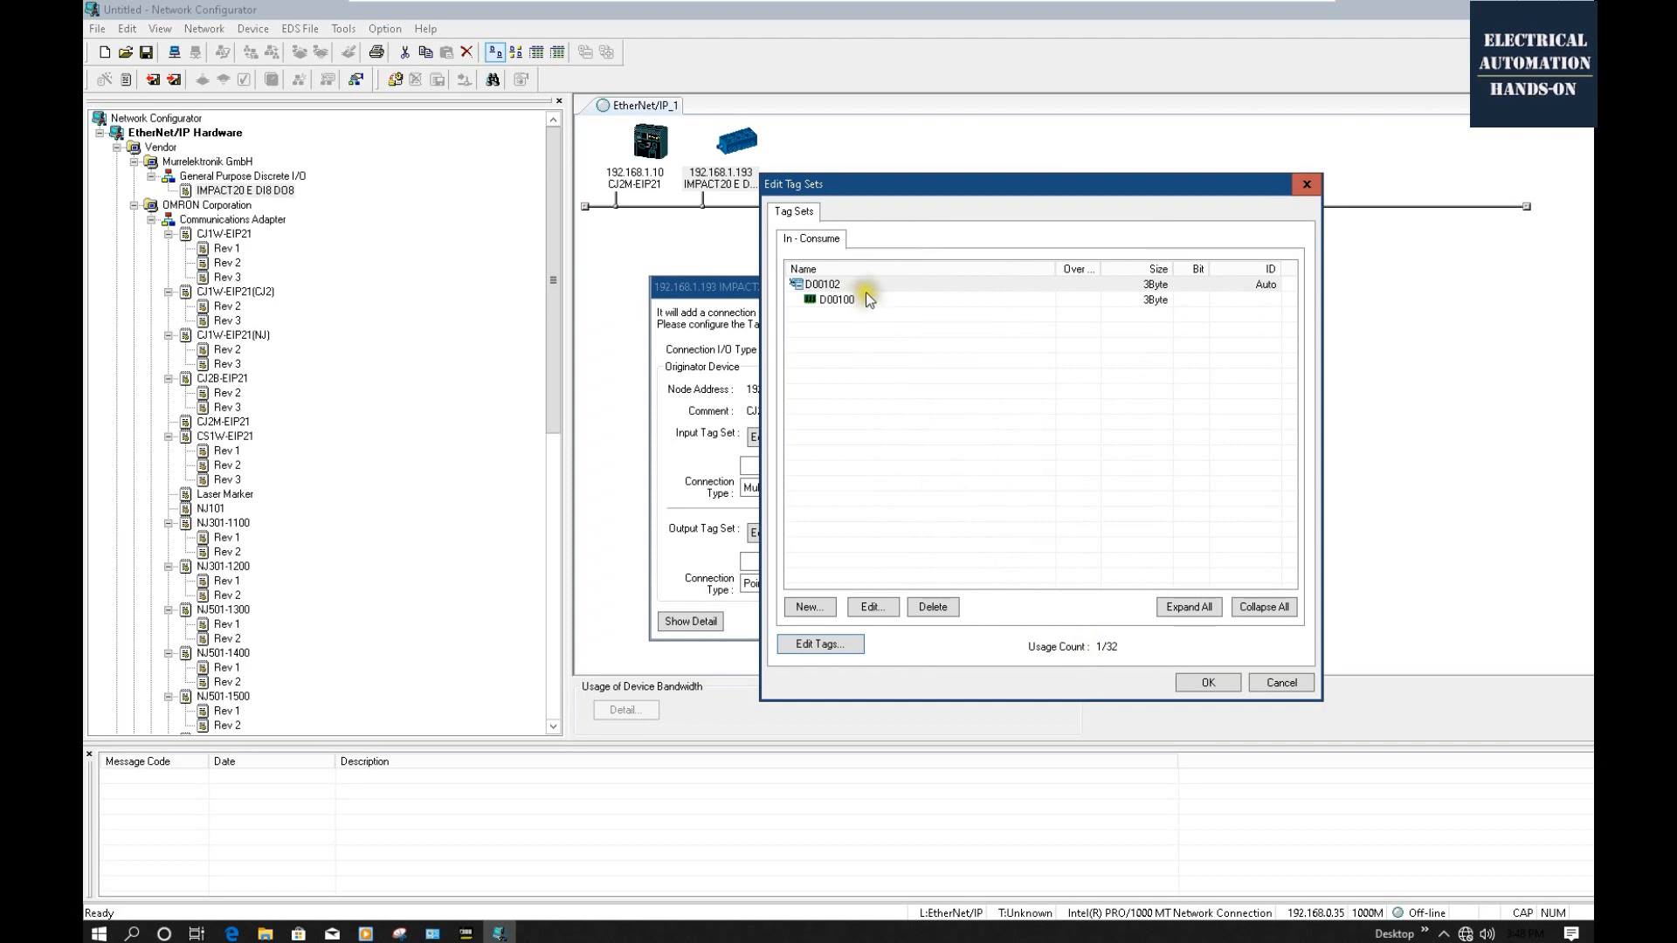
Rename the D00102 input tag set as D00100 and accept the tag sets.
{"action": "left_click", "coordinate": [834, 285]}
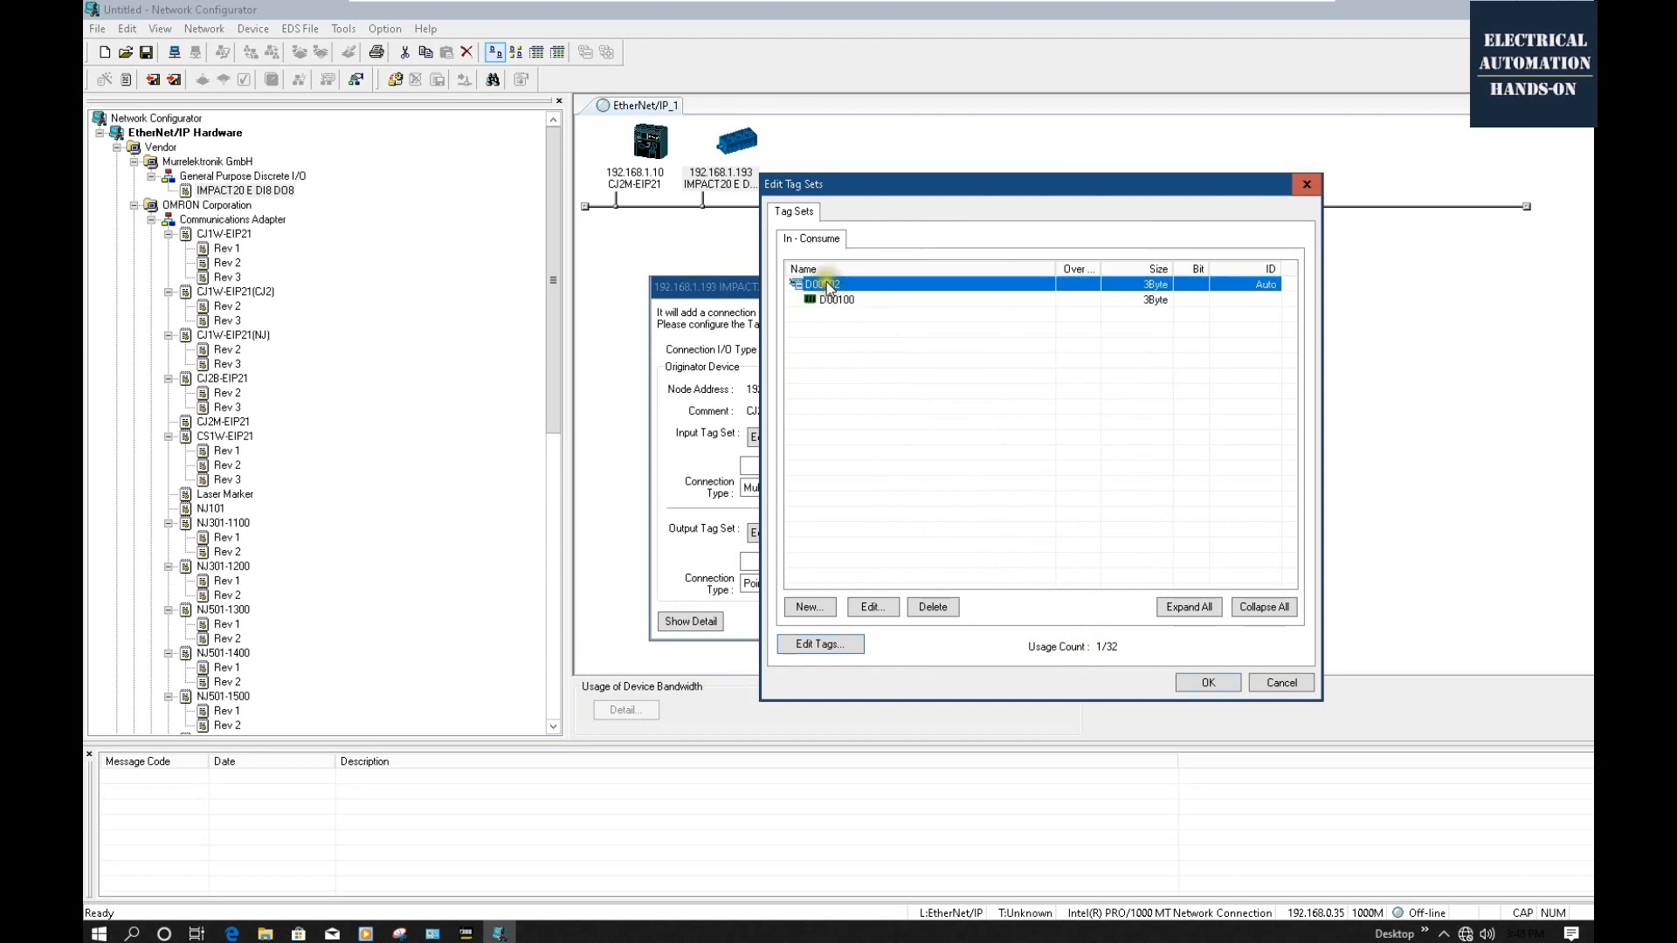
{"action": "left_click", "coordinate": [873, 606]}
{"action": "left_click_drag", "start_coordinate": [893, 317], "coordinate": [910, 320]}
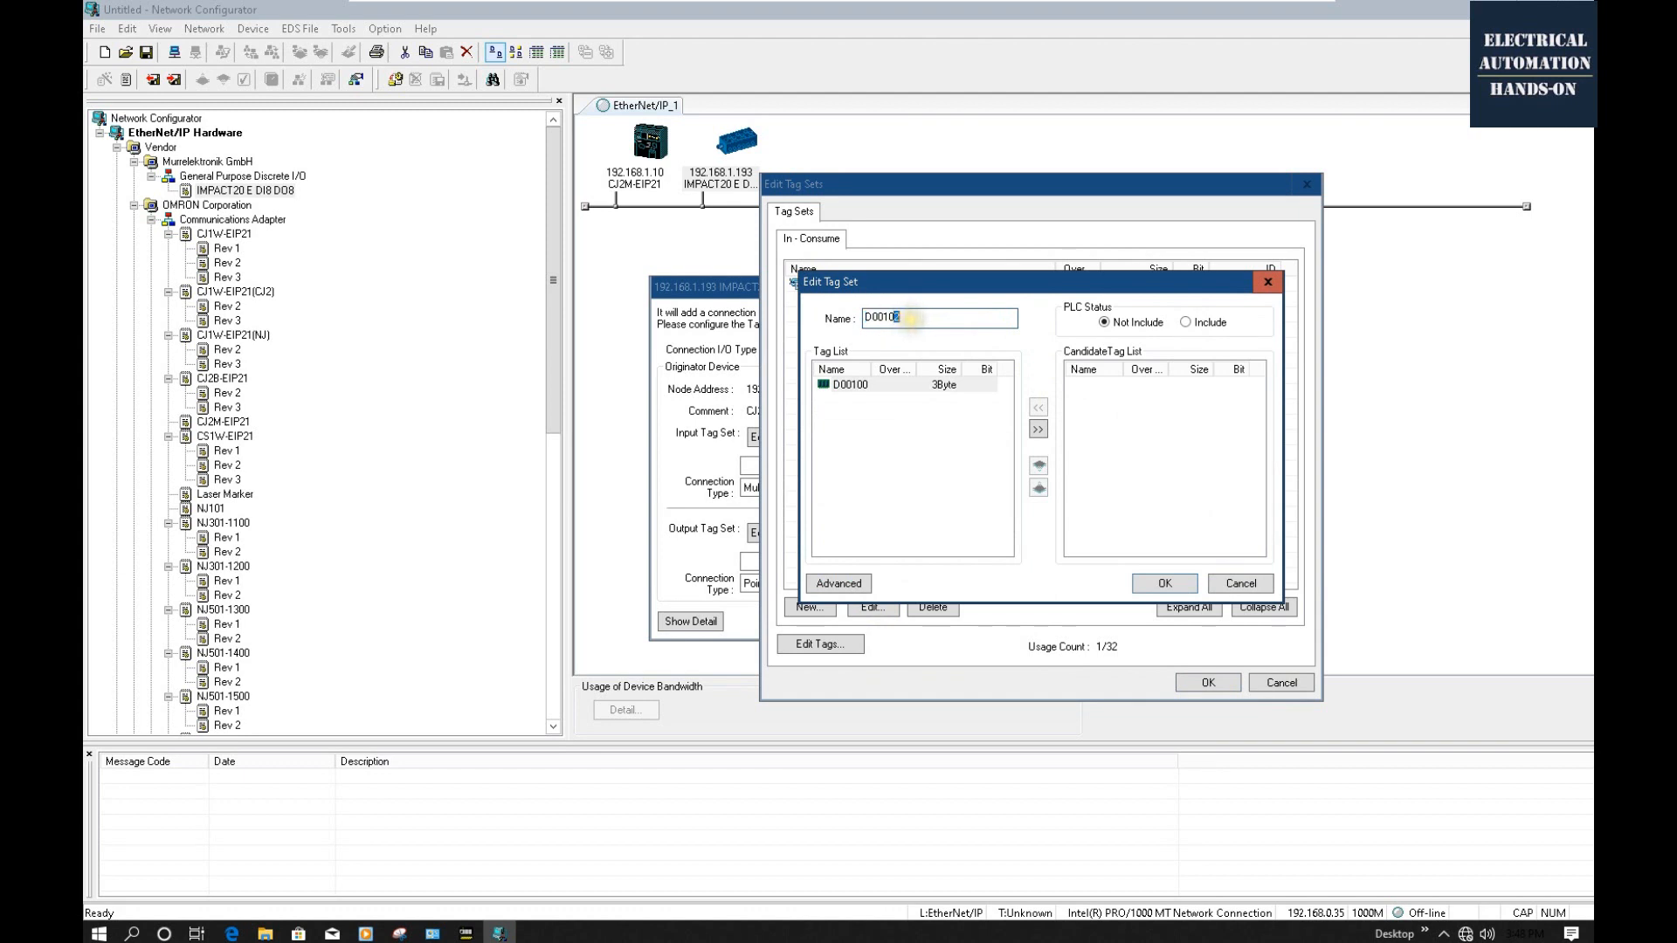
{"action": "left_click", "coordinate": [1165, 584]}
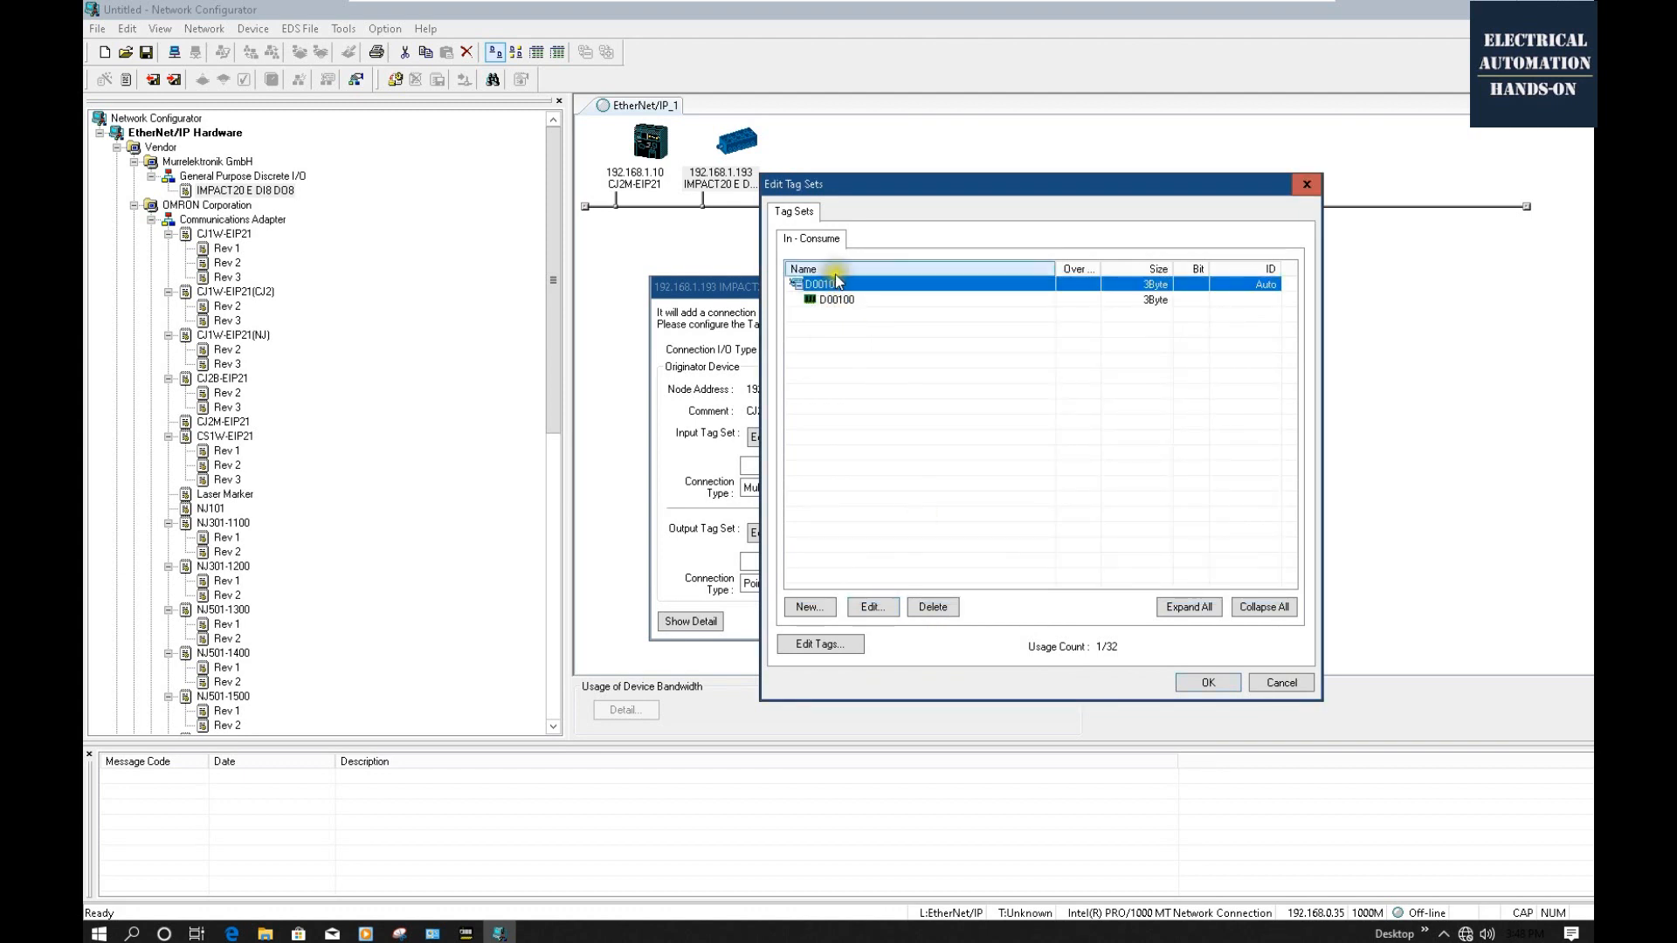
{"action": "left_click", "coordinate": [1196, 682]}
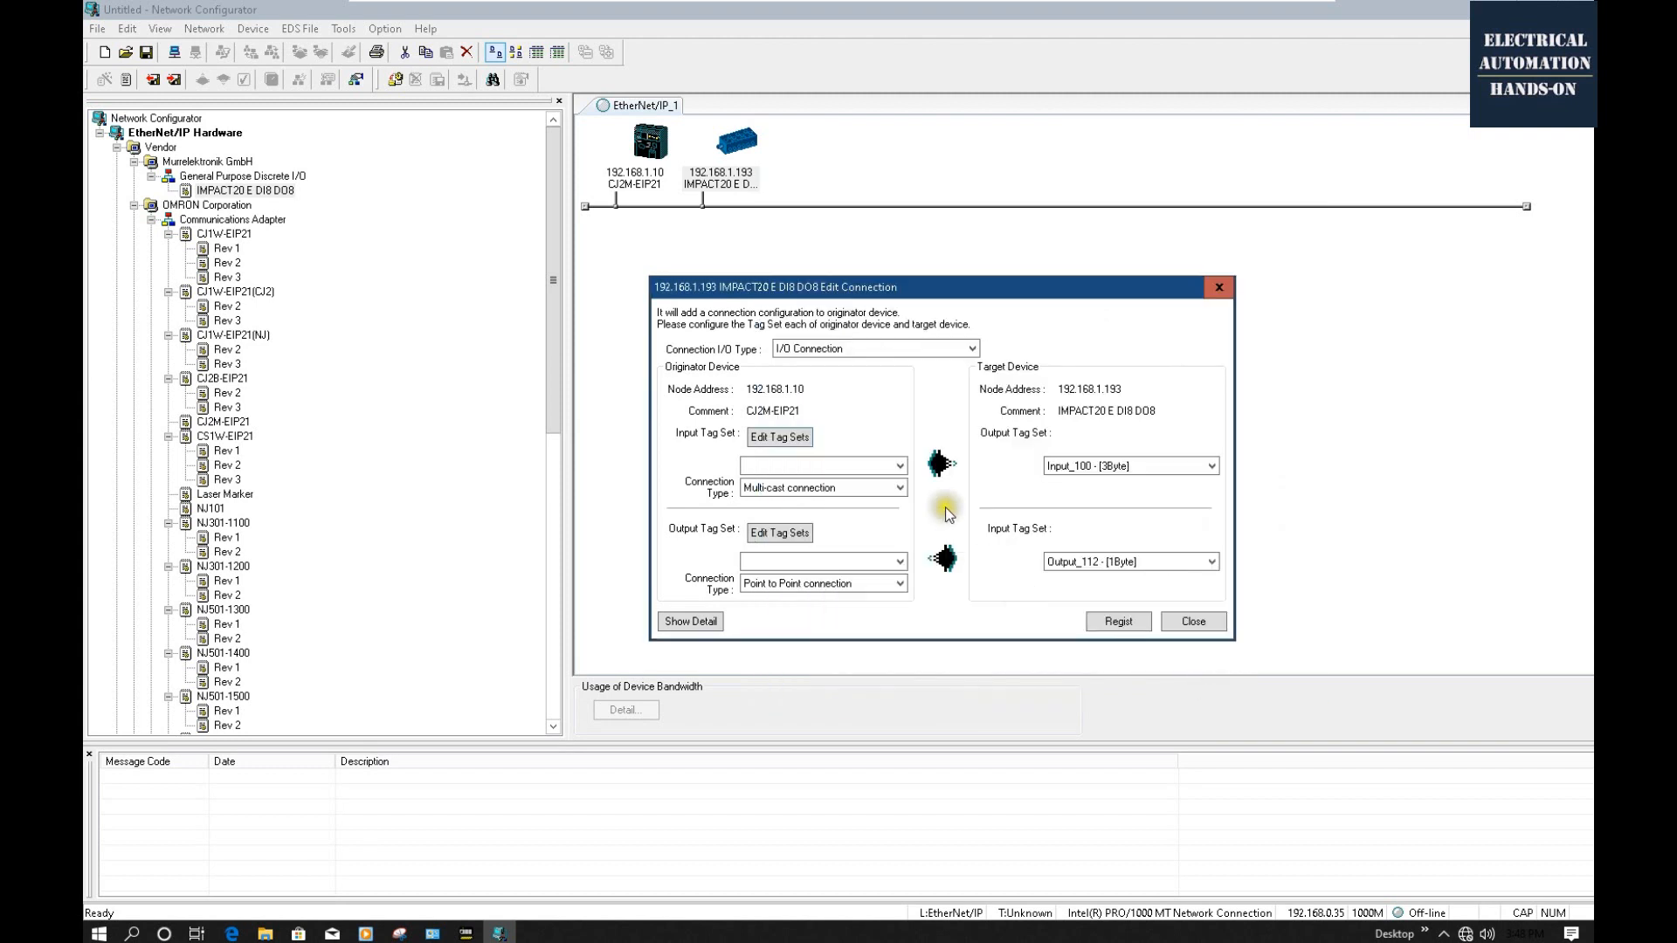
Assign D00100 - [3Byte] as the originator's input tag set and set its connection type to Point to Point connection.
{"action": "left_click", "coordinate": [779, 437]}
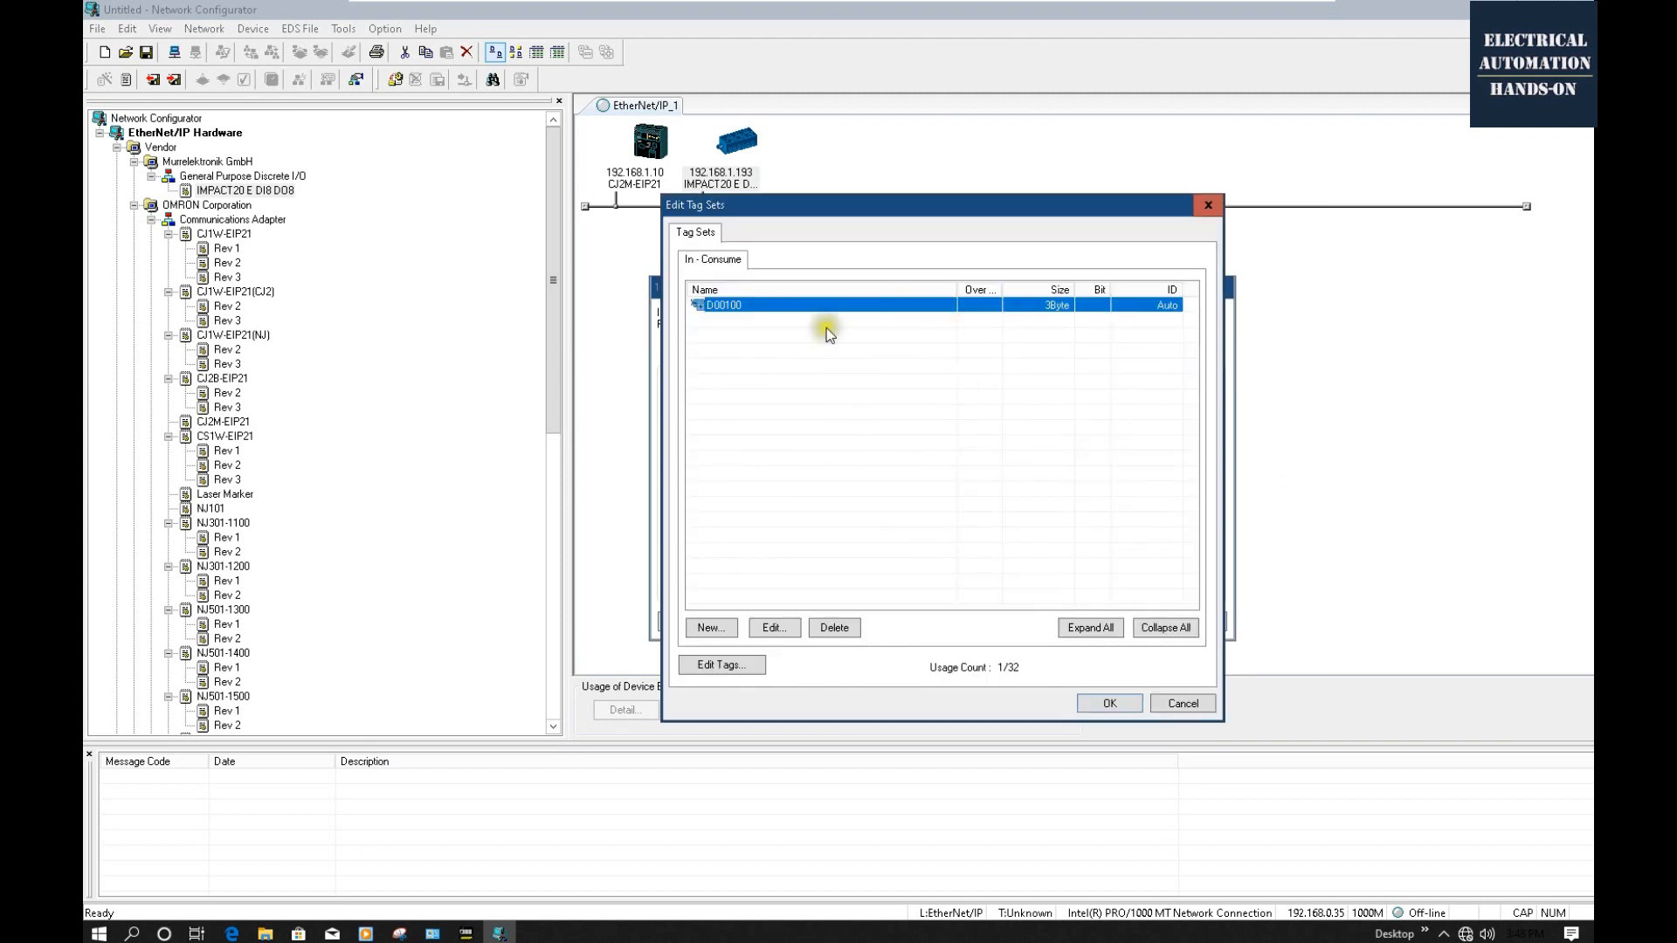
{"action": "left_click_drag", "start_coordinate": [872, 204], "coordinate": [1246, 195]}
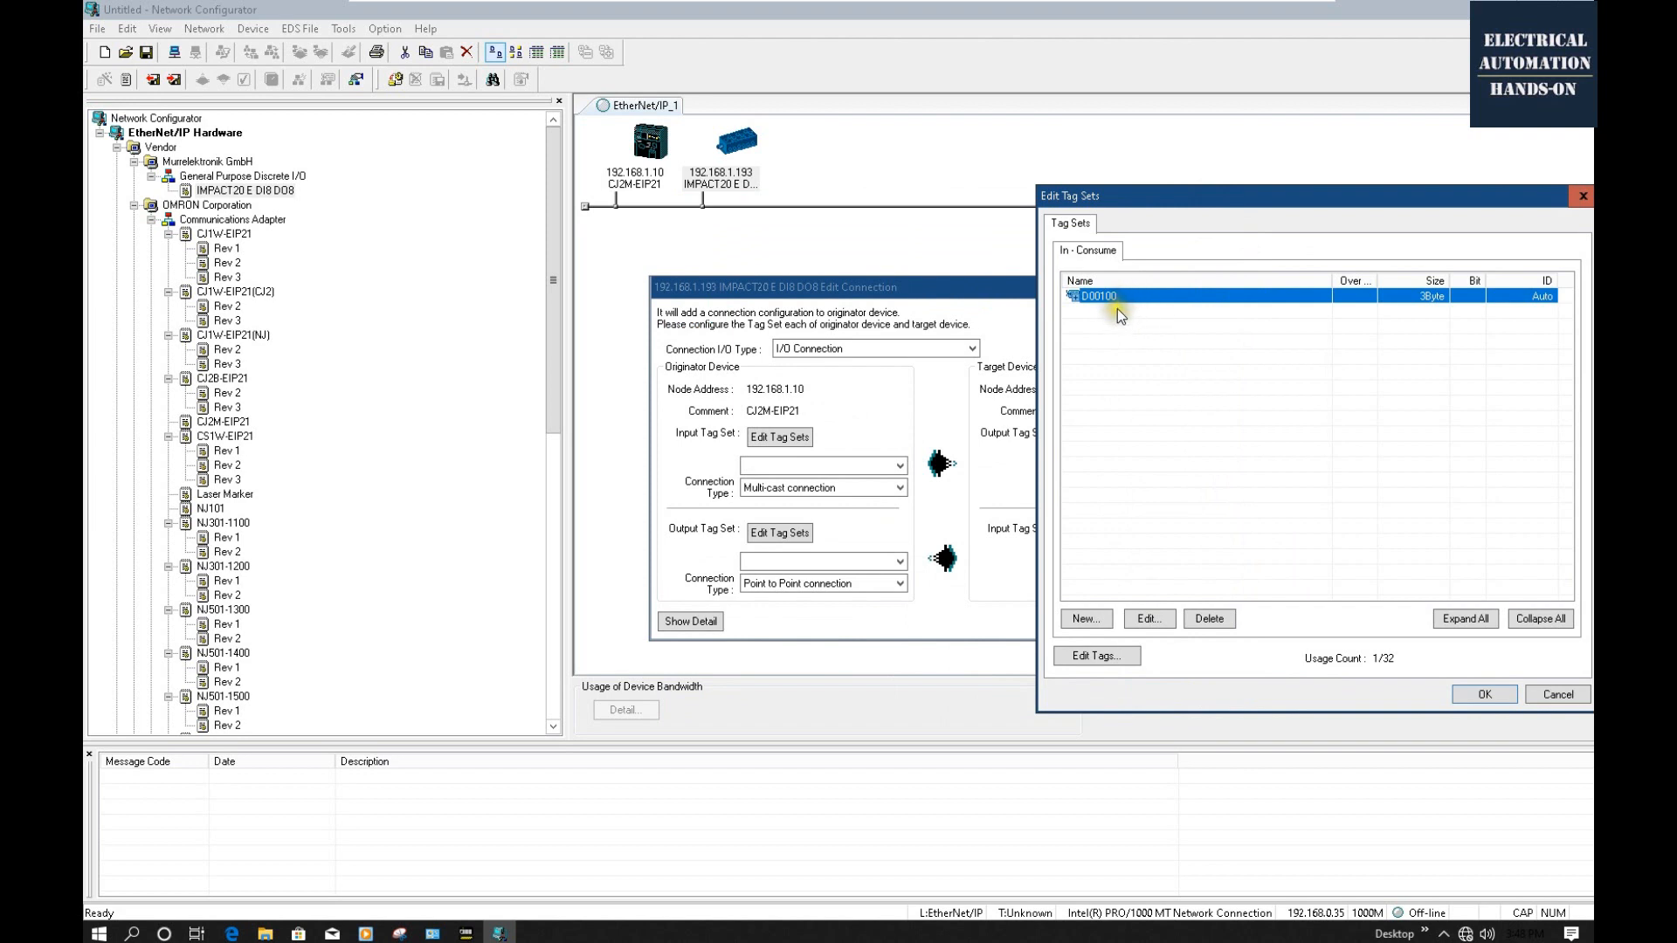
{"action": "left_click", "coordinate": [777, 436]}
{"action": "left_click", "coordinate": [1484, 695]}
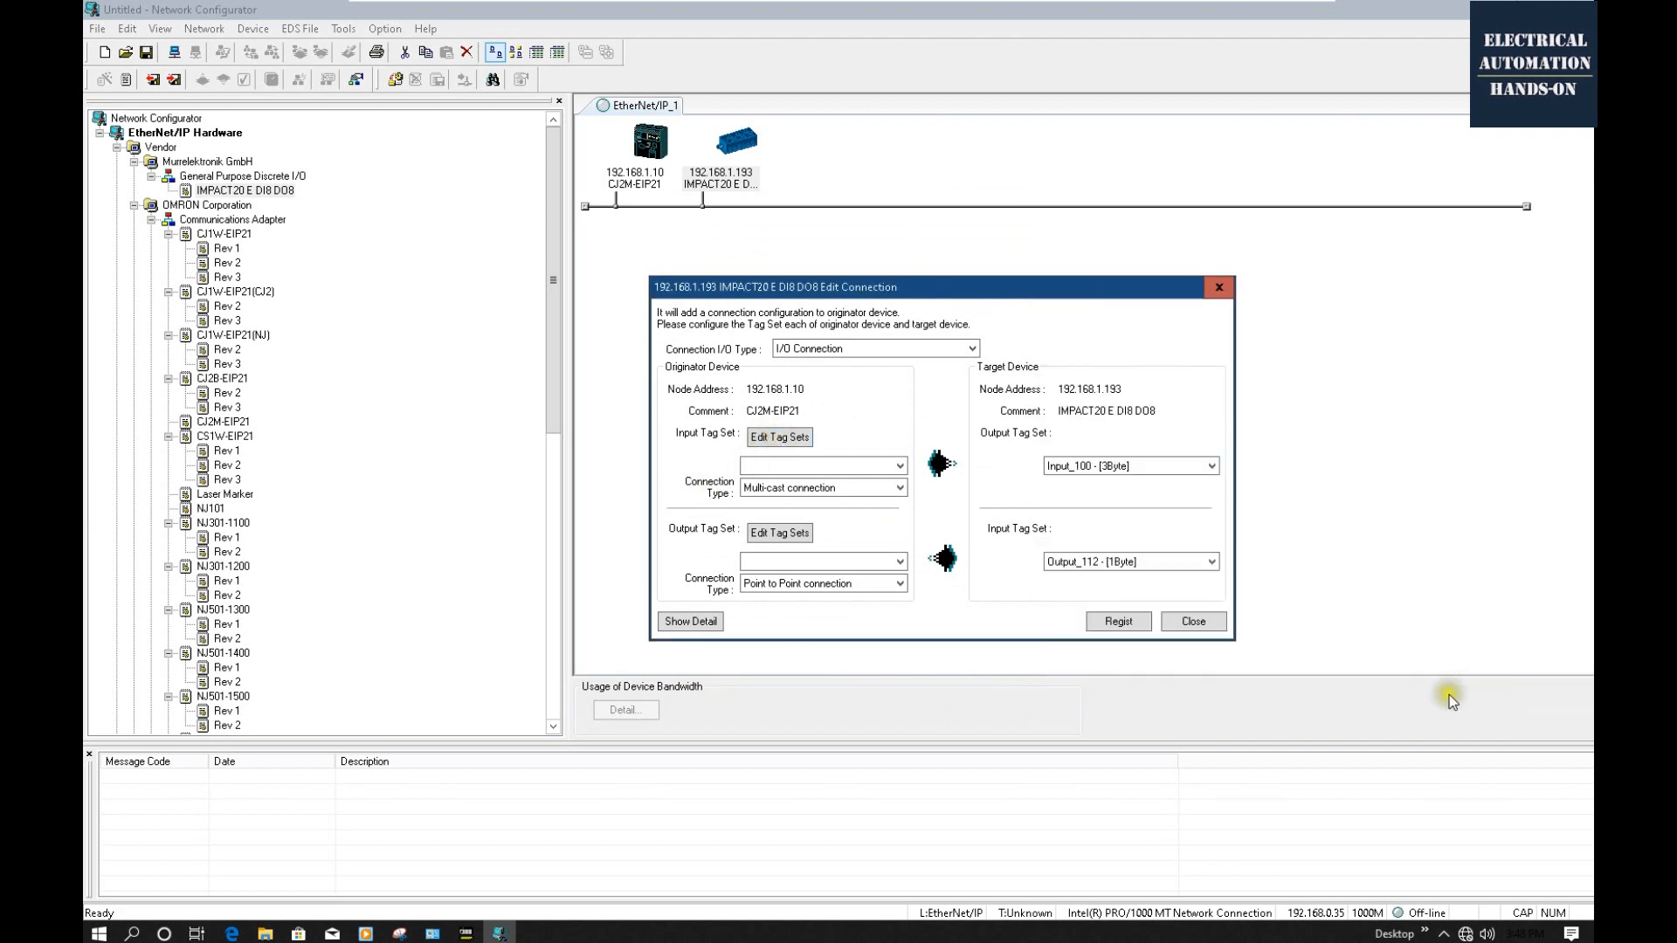
{"action": "left_click", "coordinate": [896, 465]}
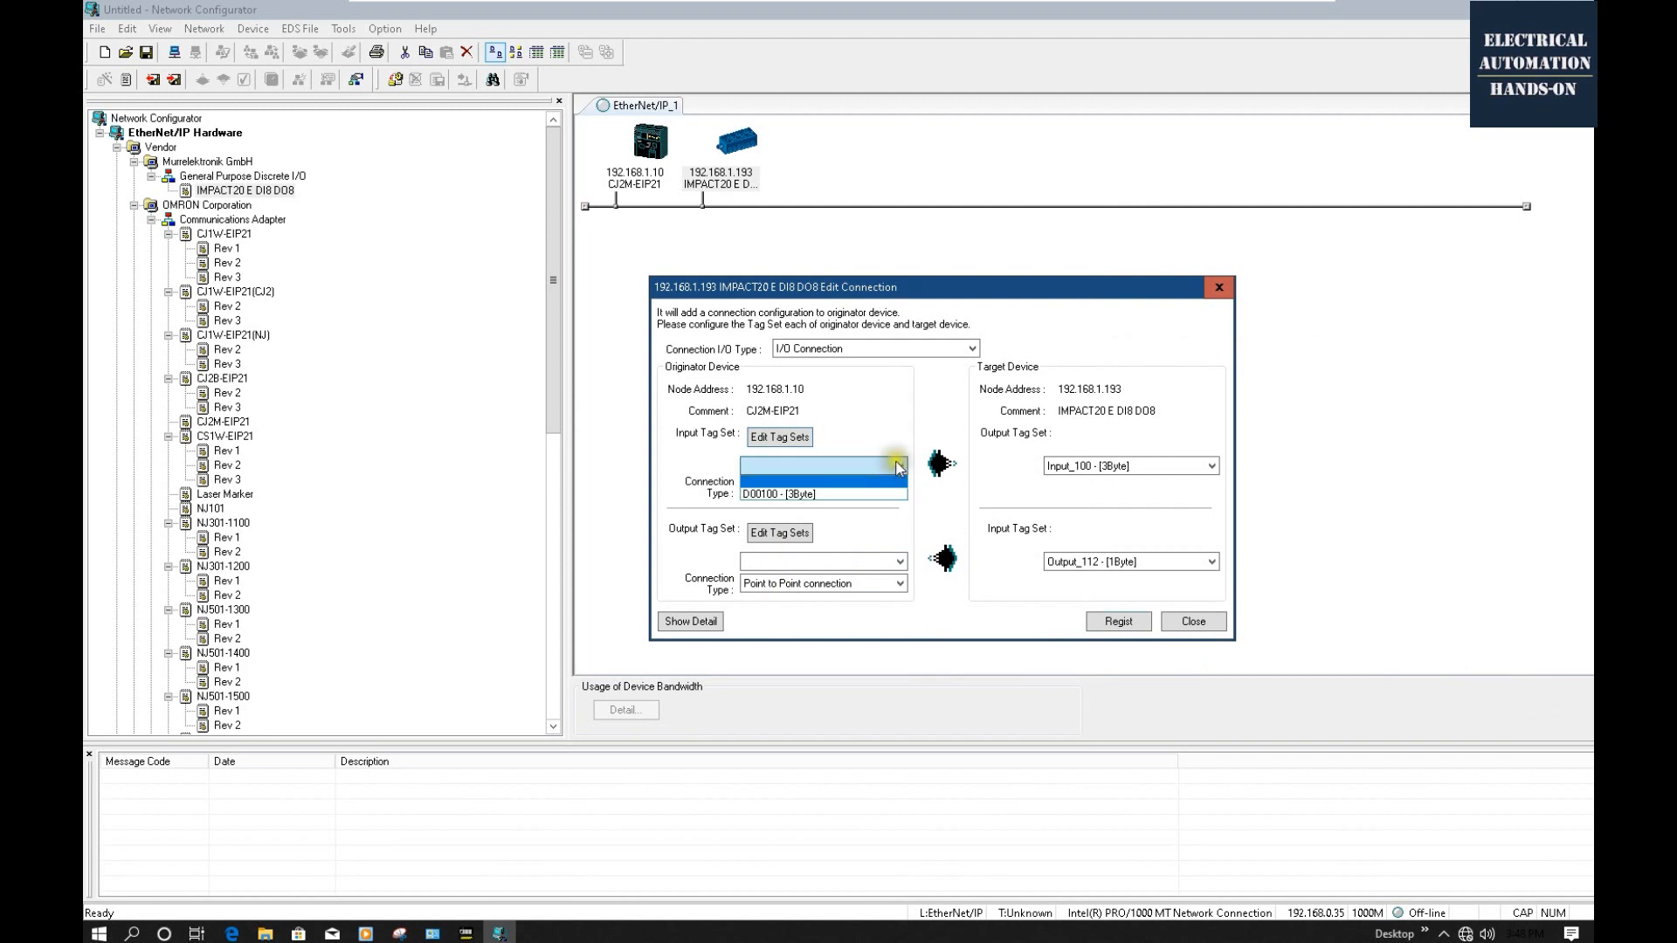
{"action": "left_click", "coordinate": [797, 495]}
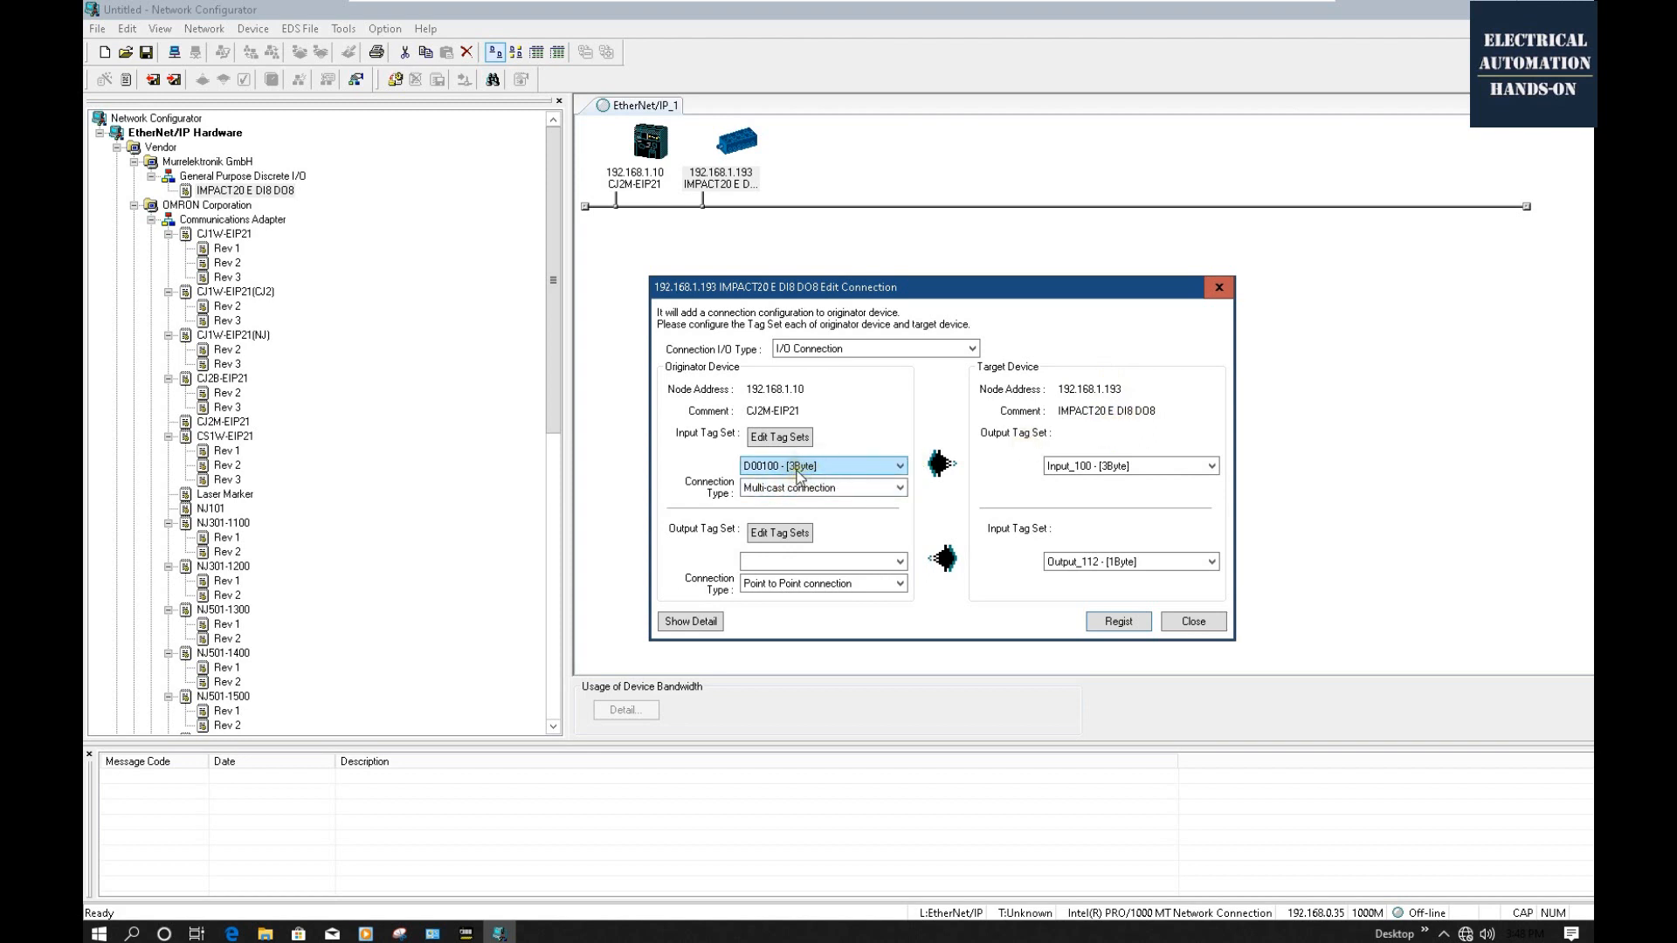
{"action": "left_click", "coordinate": [898, 488]}
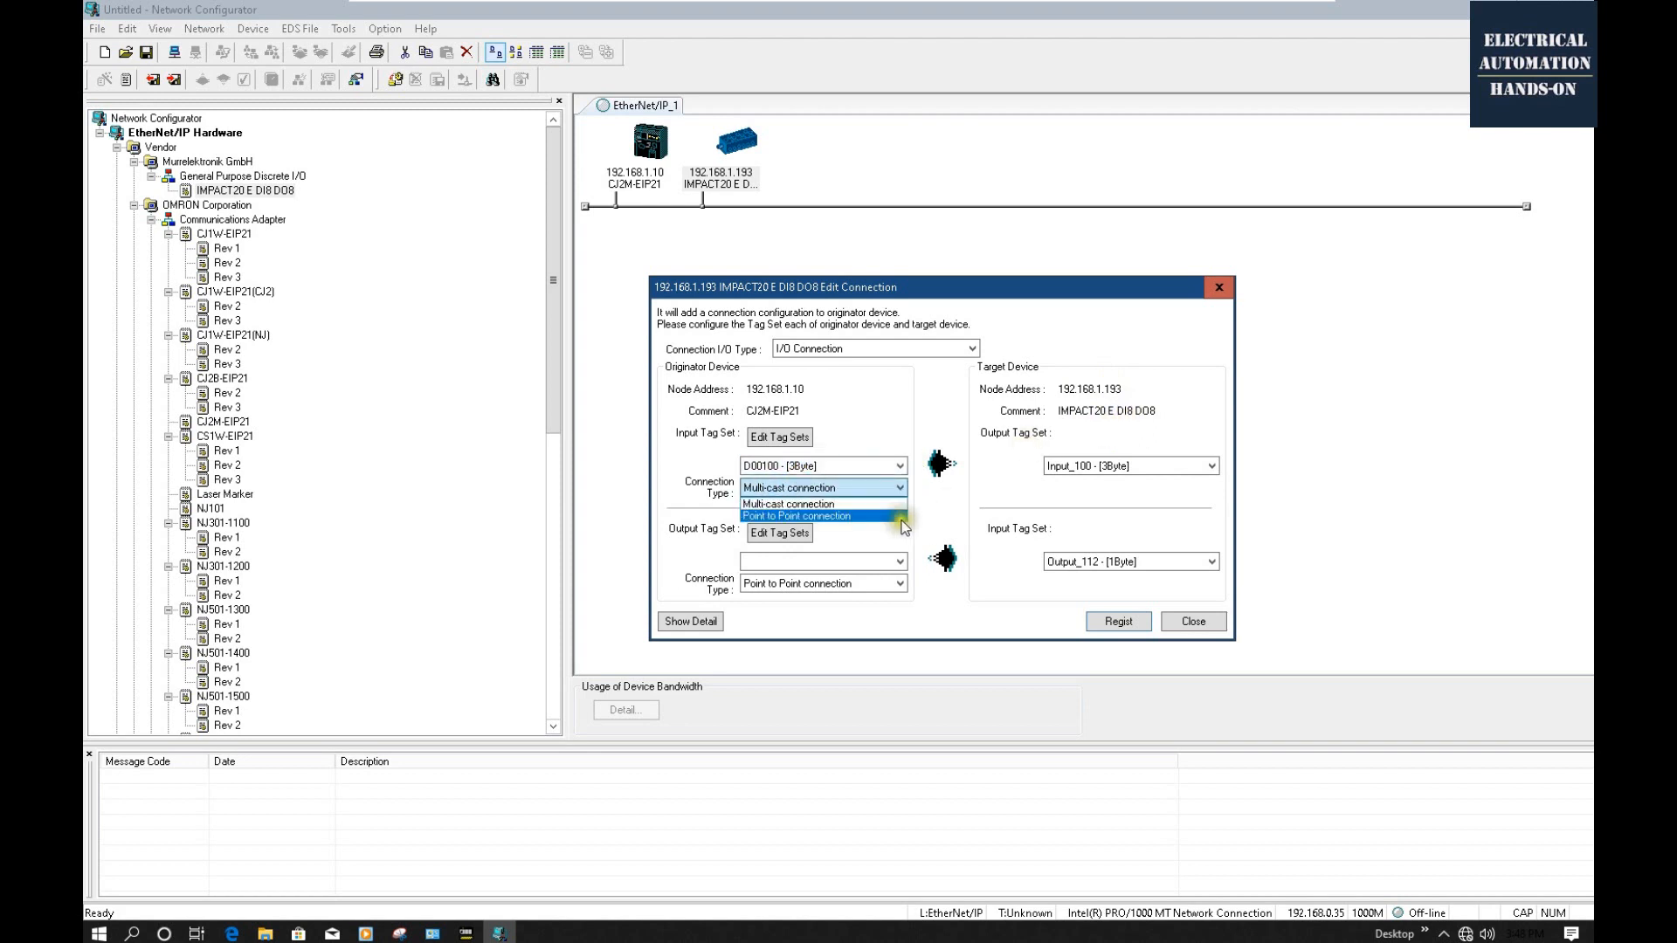
{"action": "left_click", "coordinate": [792, 516]}
{"action": "left_click", "coordinate": [821, 495]}
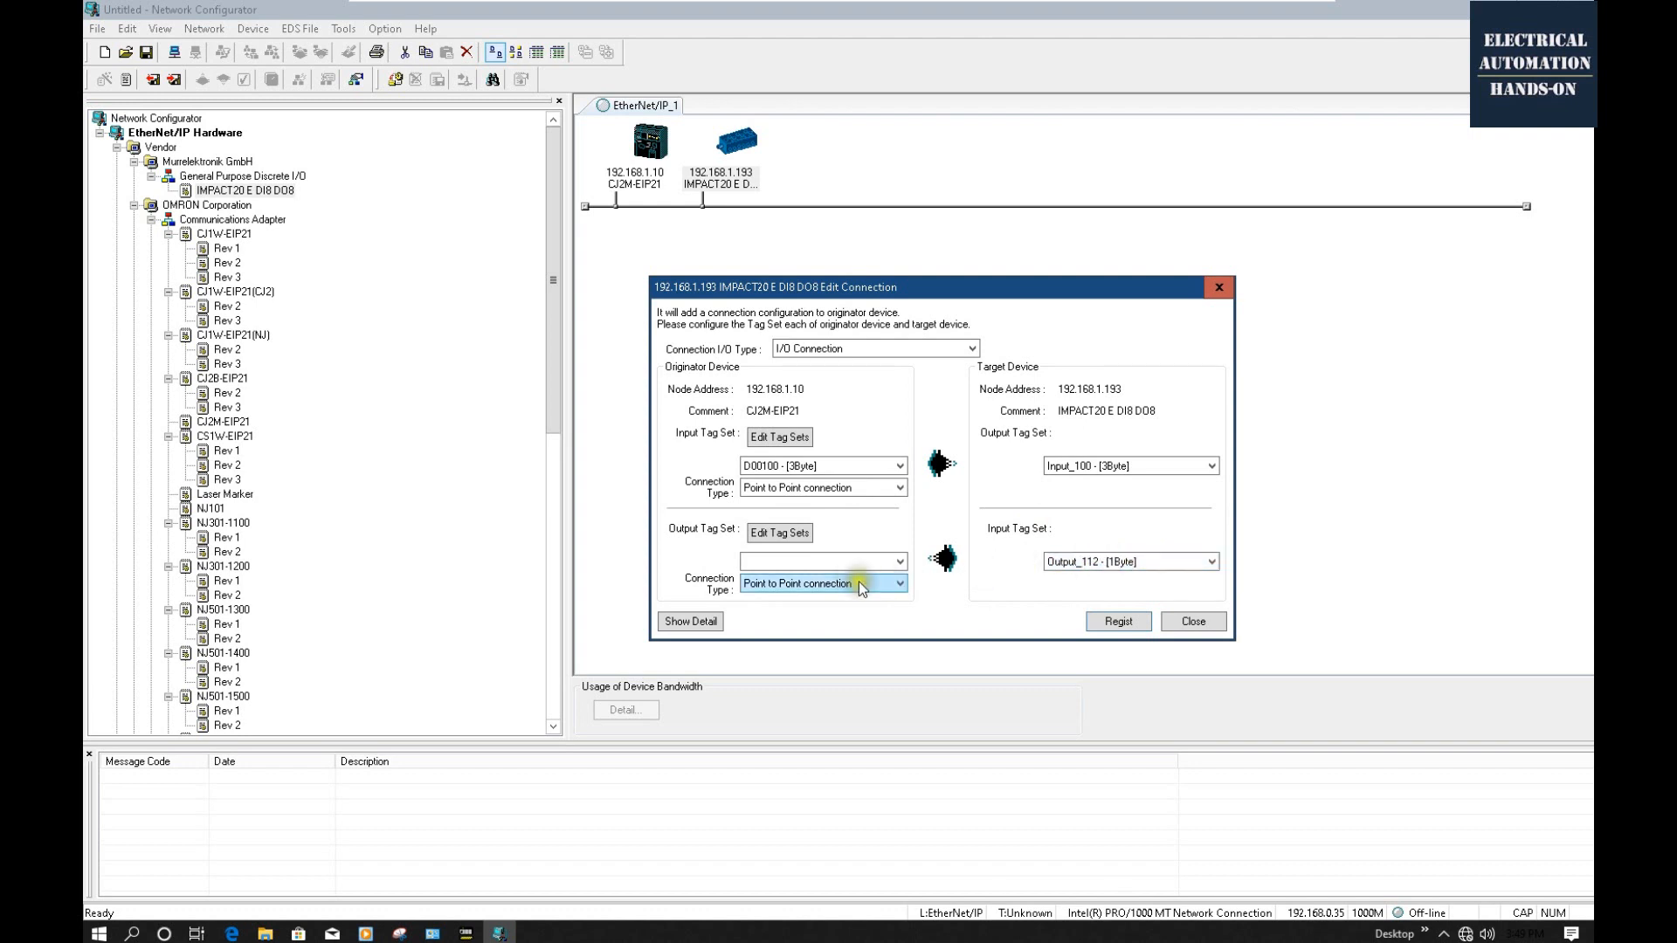
Register an Out - Produce tag named D200 with a size of 2 bytes for the originator's output.
{"action": "left_click", "coordinate": [774, 535]}
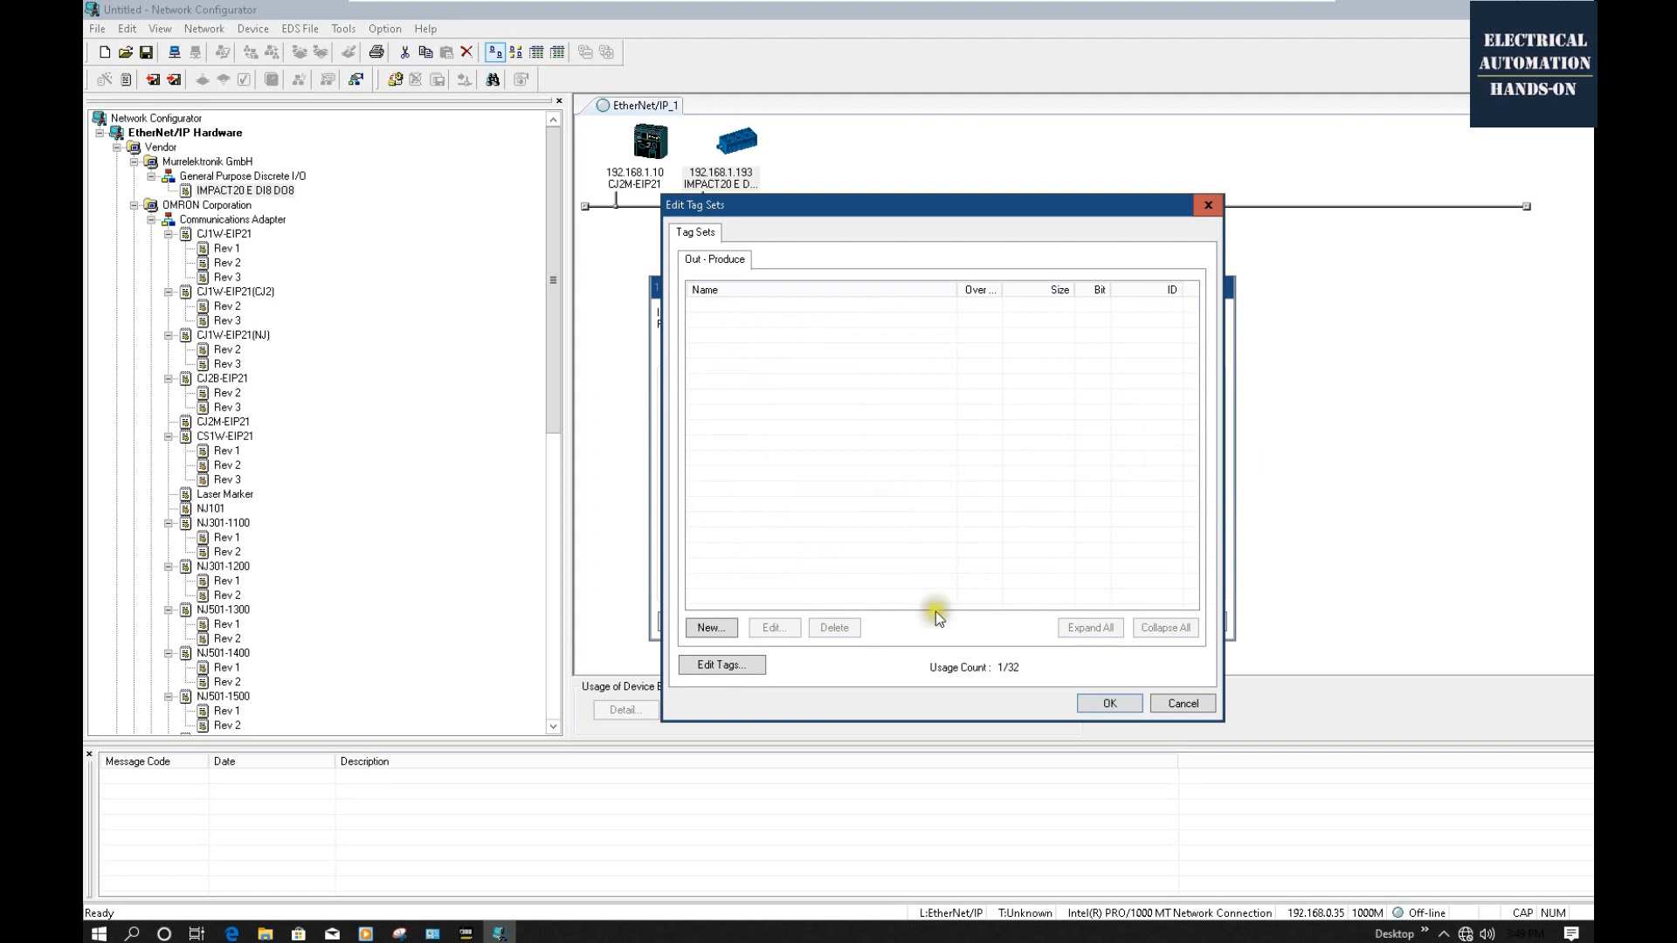
{"action": "left_click", "coordinate": [709, 667]}
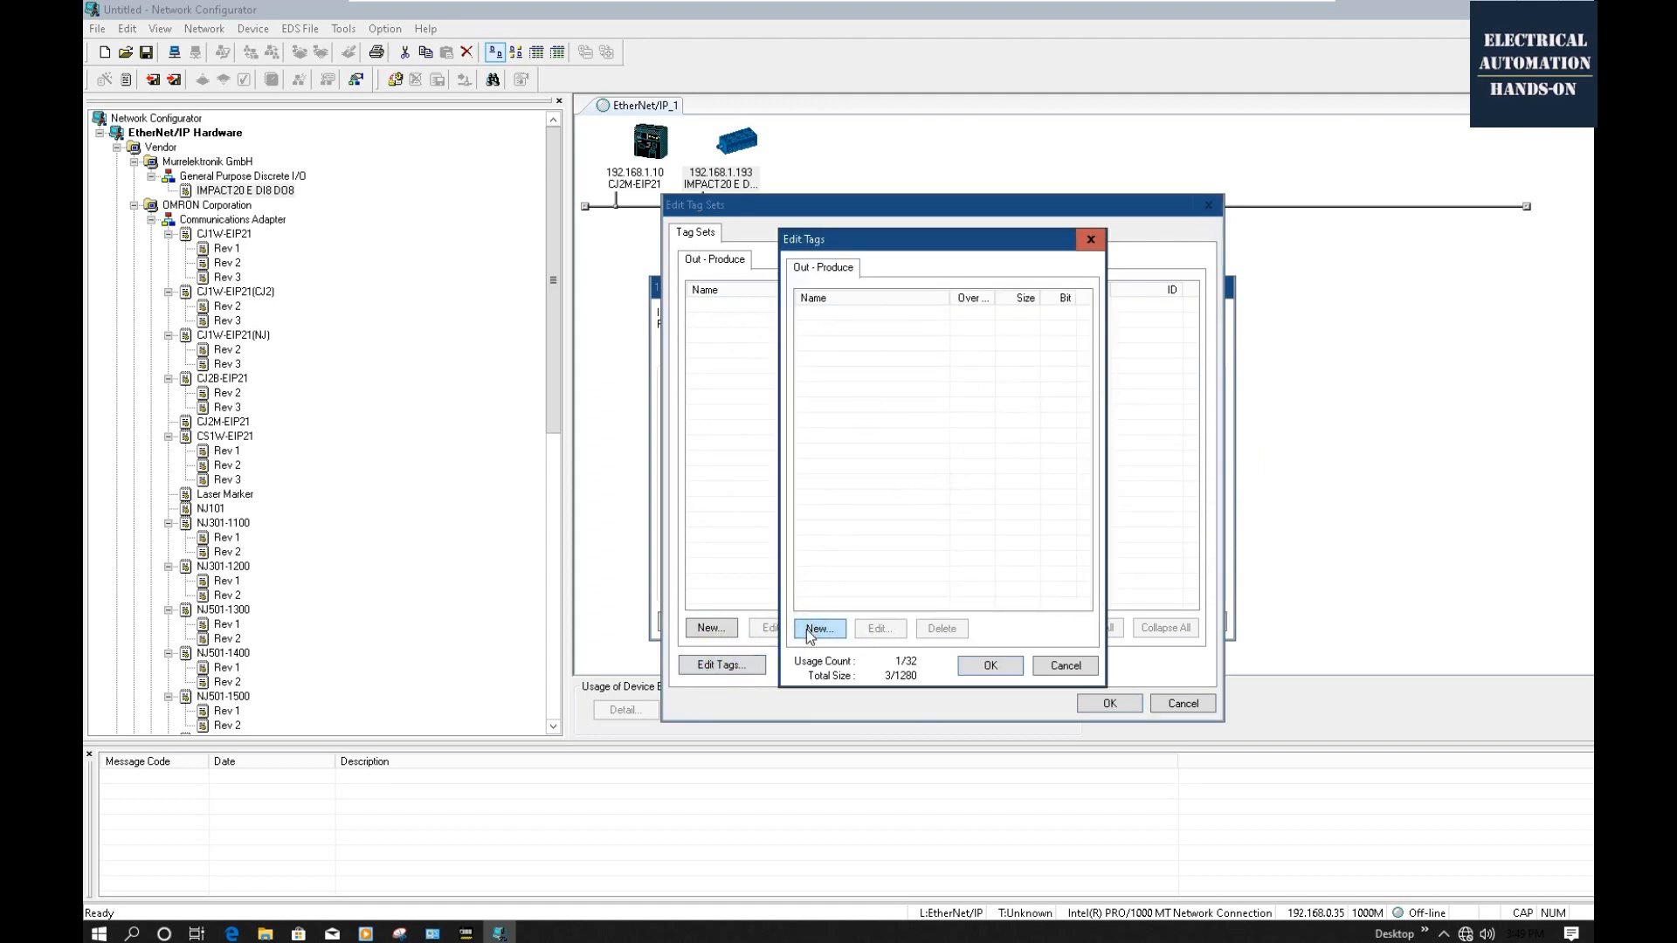
{"action": "left_click", "coordinate": [817, 629]}
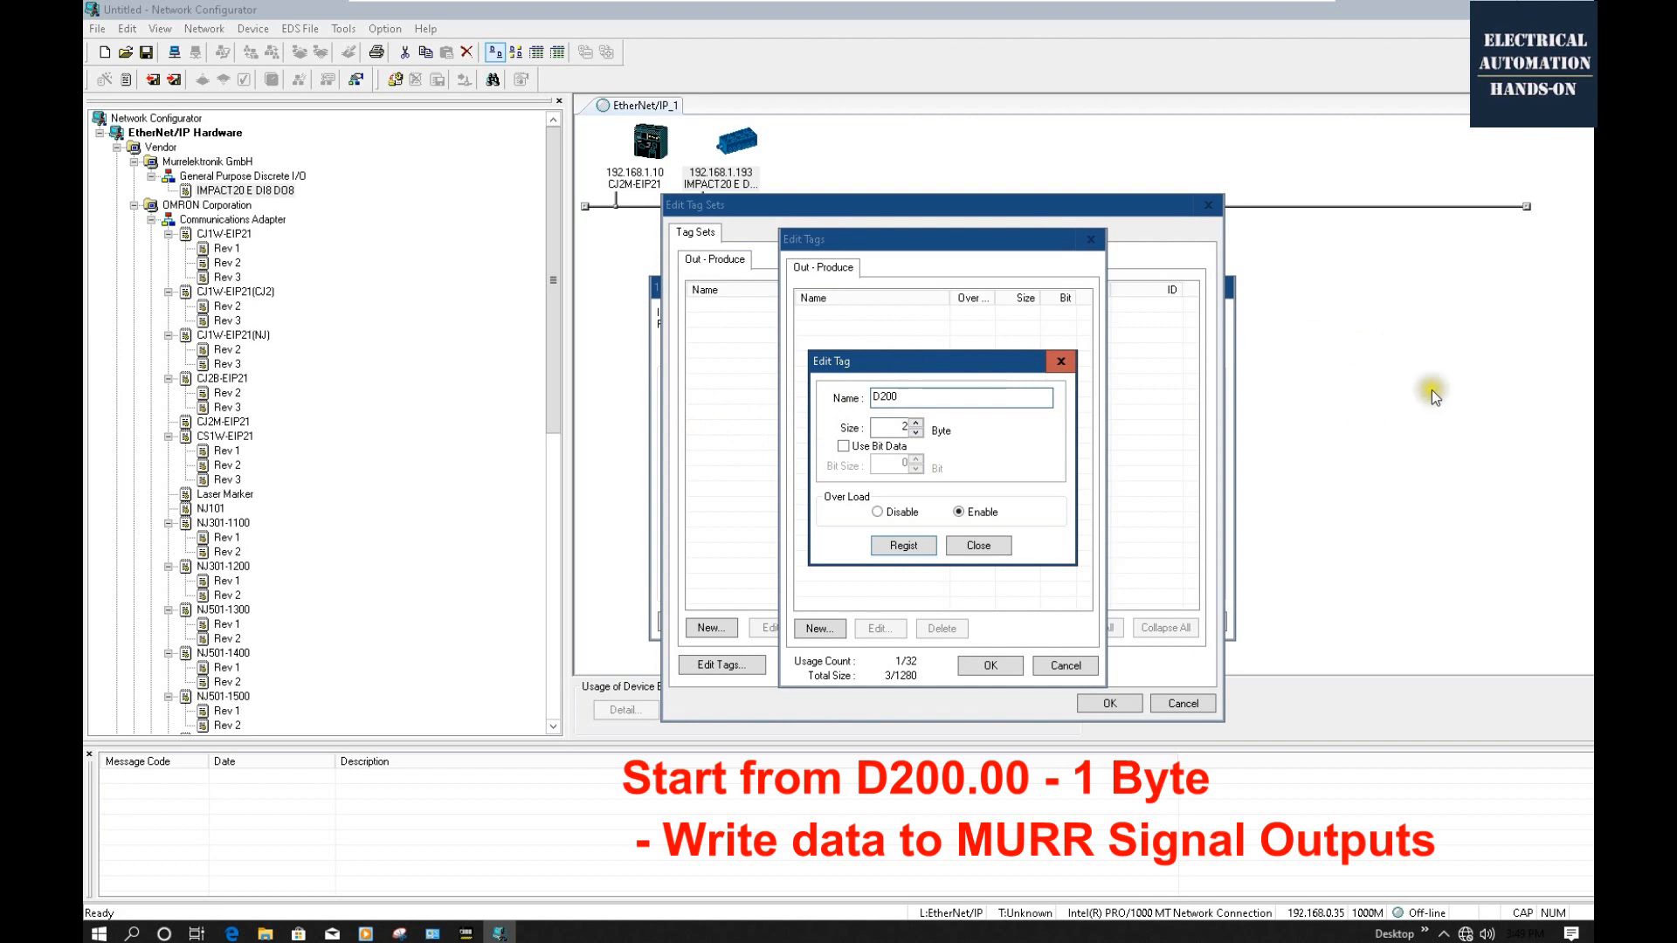
{"action": "left_click", "coordinate": [900, 427]}
{"action": "double_click", "coordinate": [900, 427]}
{"action": "type", "text": "1"}
{"action": "double_click", "coordinate": [899, 427]}
{"action": "type", "text": "4"}
{"action": "left_click", "coordinate": [904, 546]}
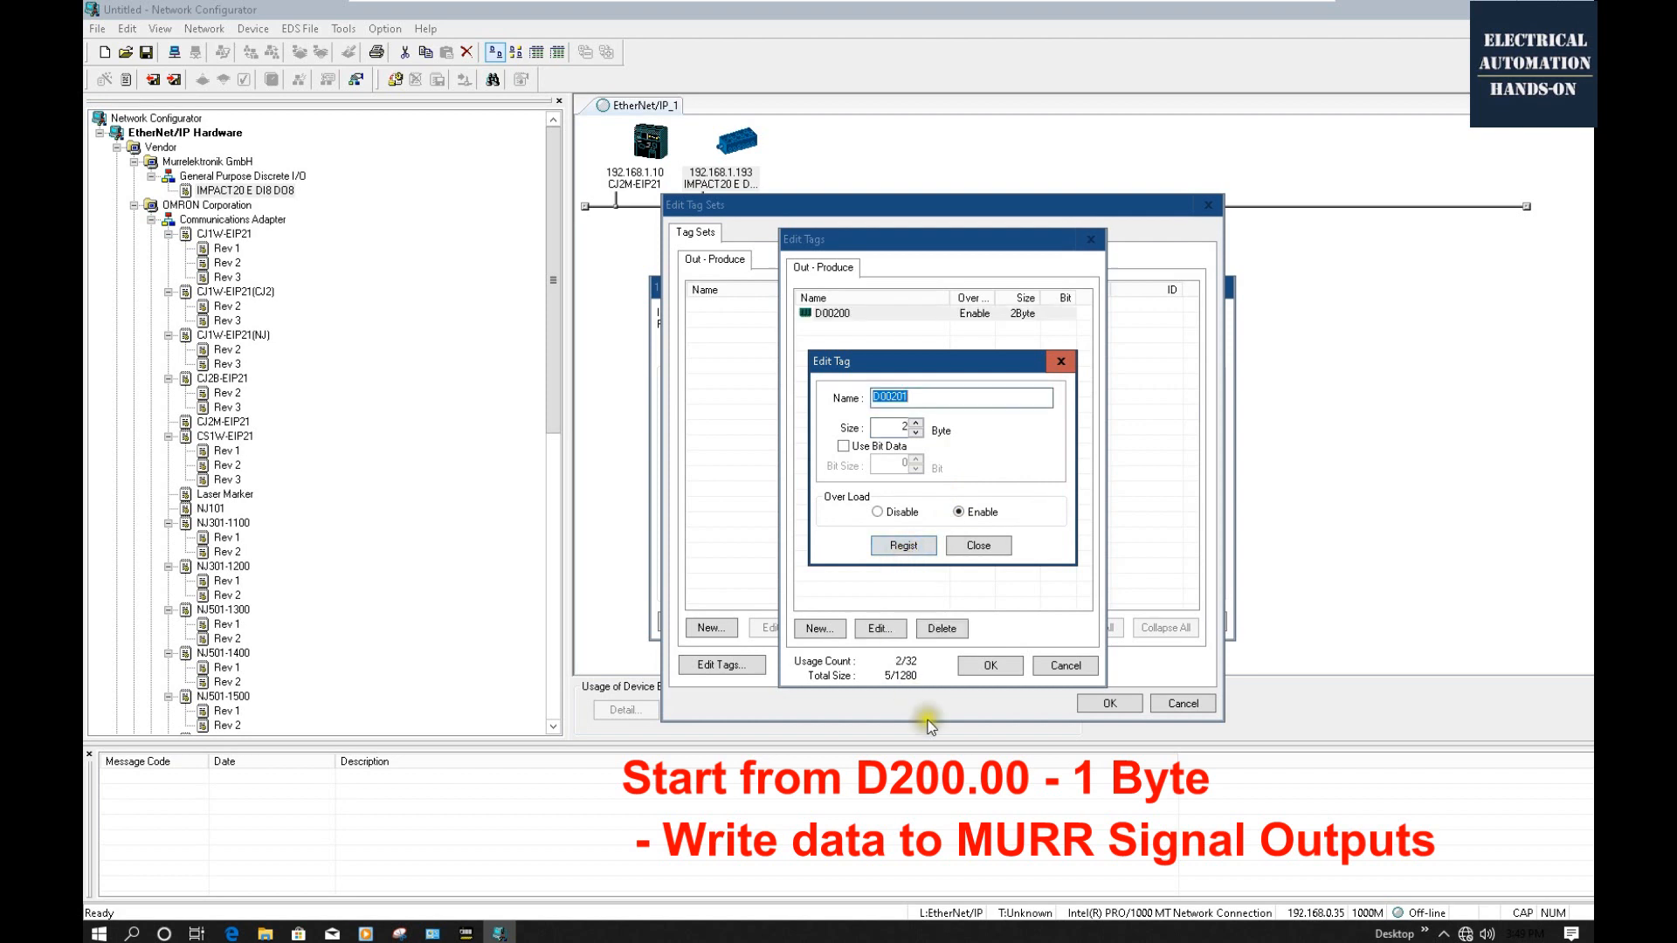
{"action": "left_click", "coordinate": [973, 552]}
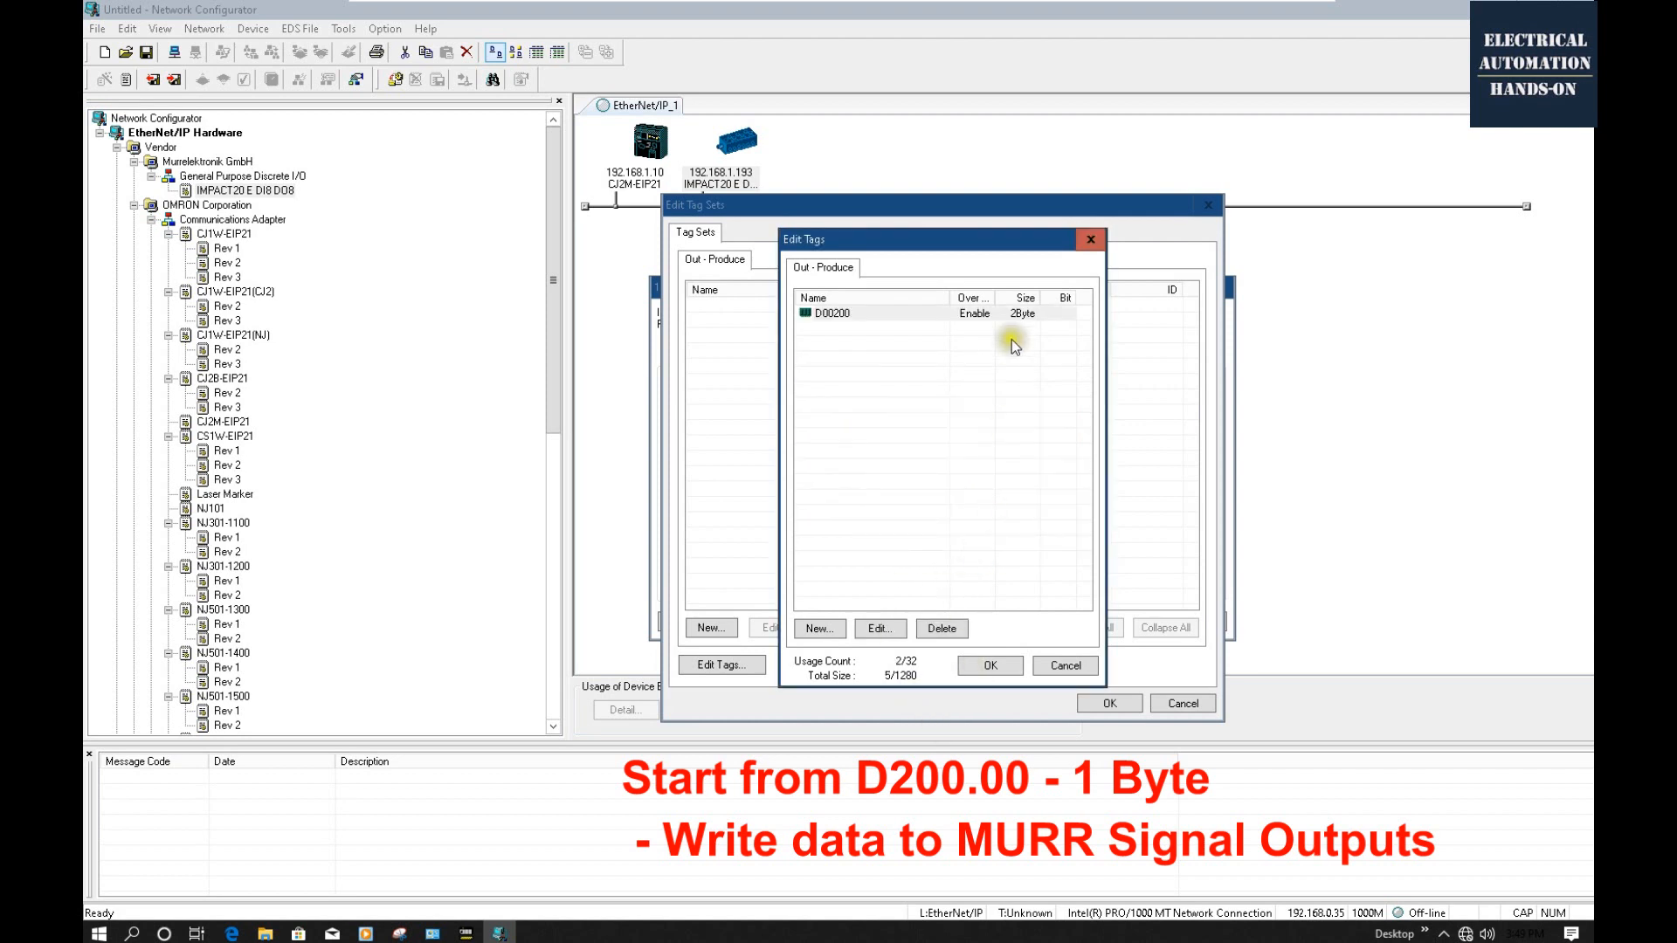
Register the new D00200 tag as an output tag set, inspect its member tag, and accept the tag sets.
{"action": "left_click", "coordinate": [1000, 667]}
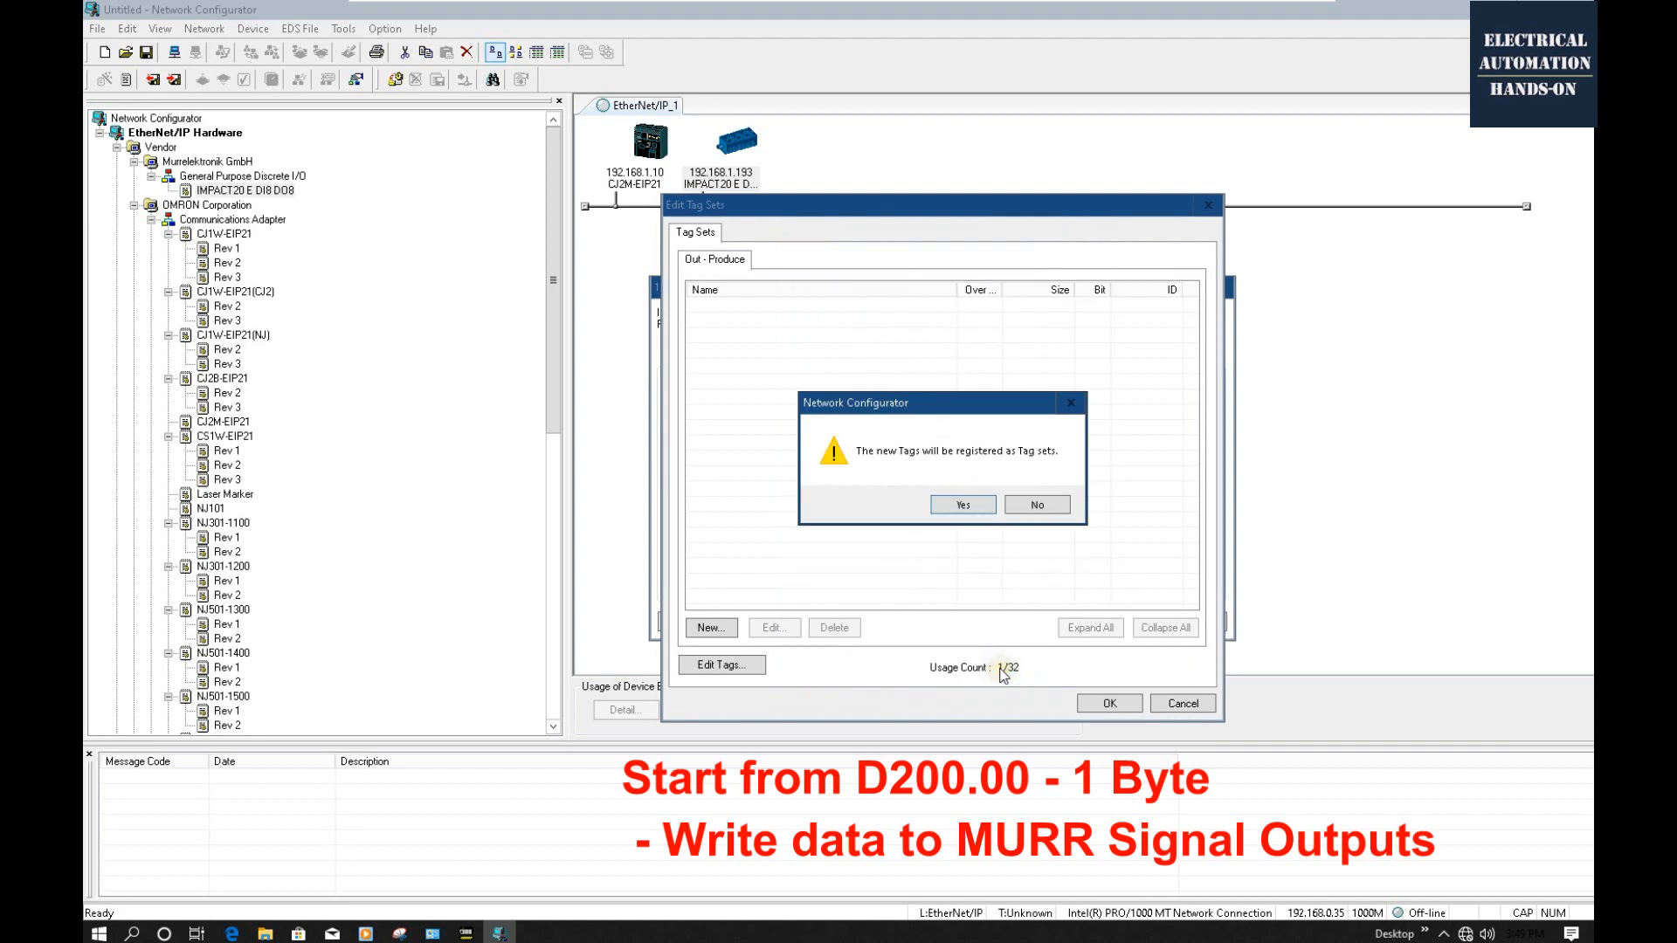
{"action": "left_click", "coordinate": [962, 510]}
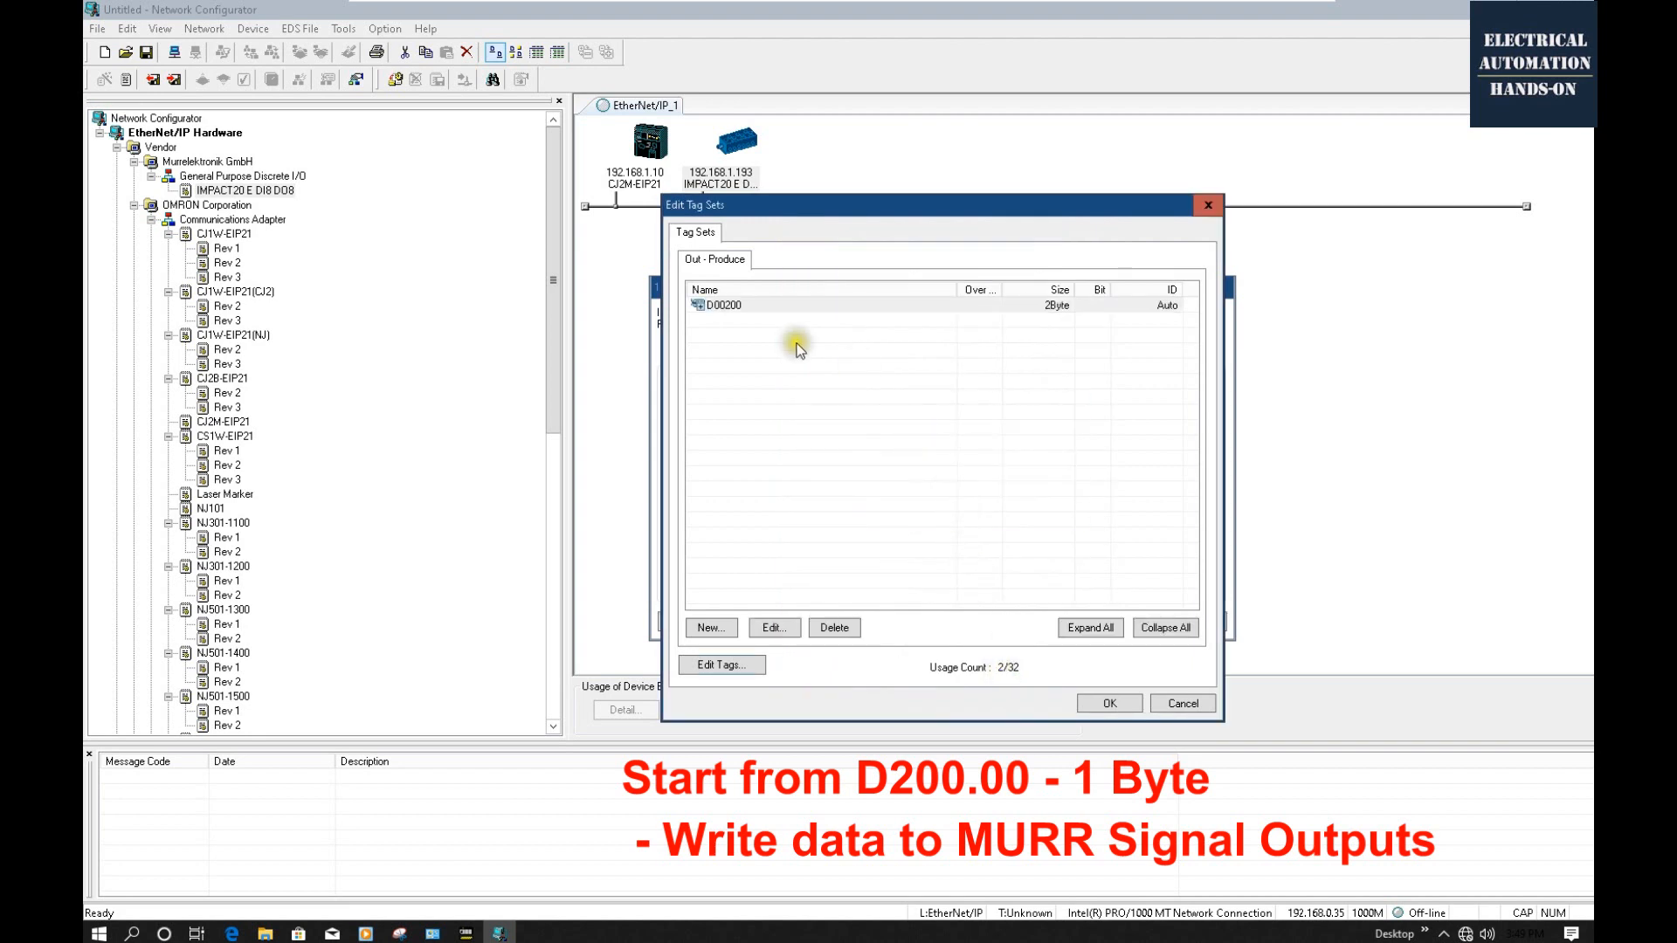
{"action": "left_click", "coordinate": [700, 305]}
{"action": "left_click", "coordinate": [1044, 321]}
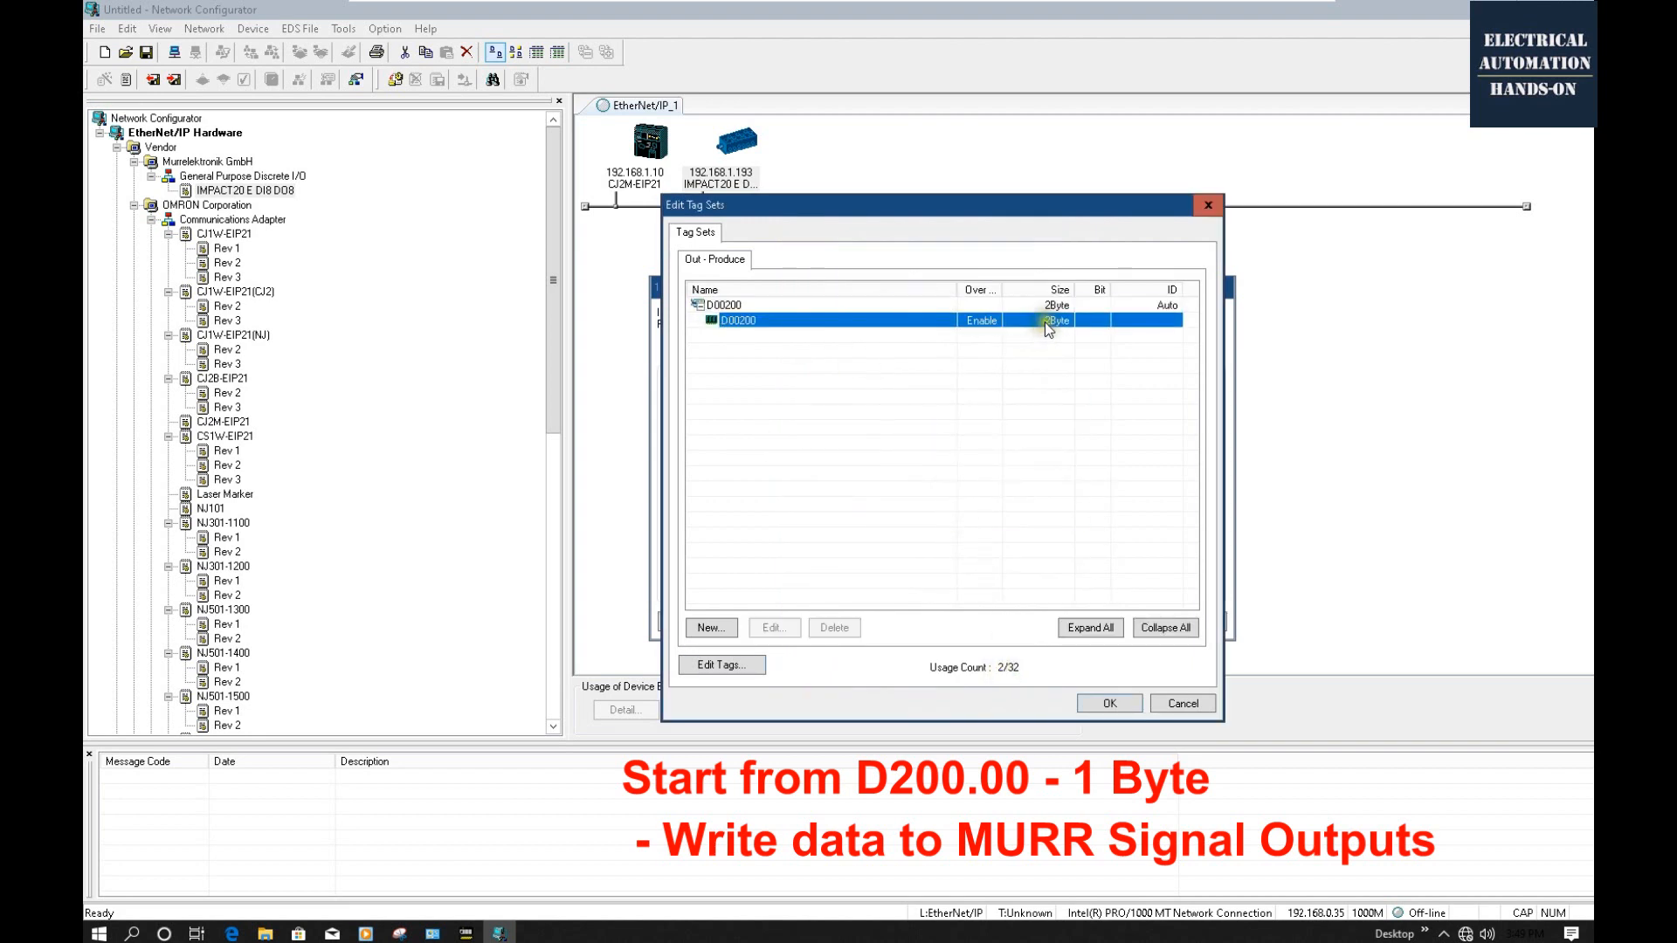
{"action": "left_click", "coordinate": [1114, 704]}
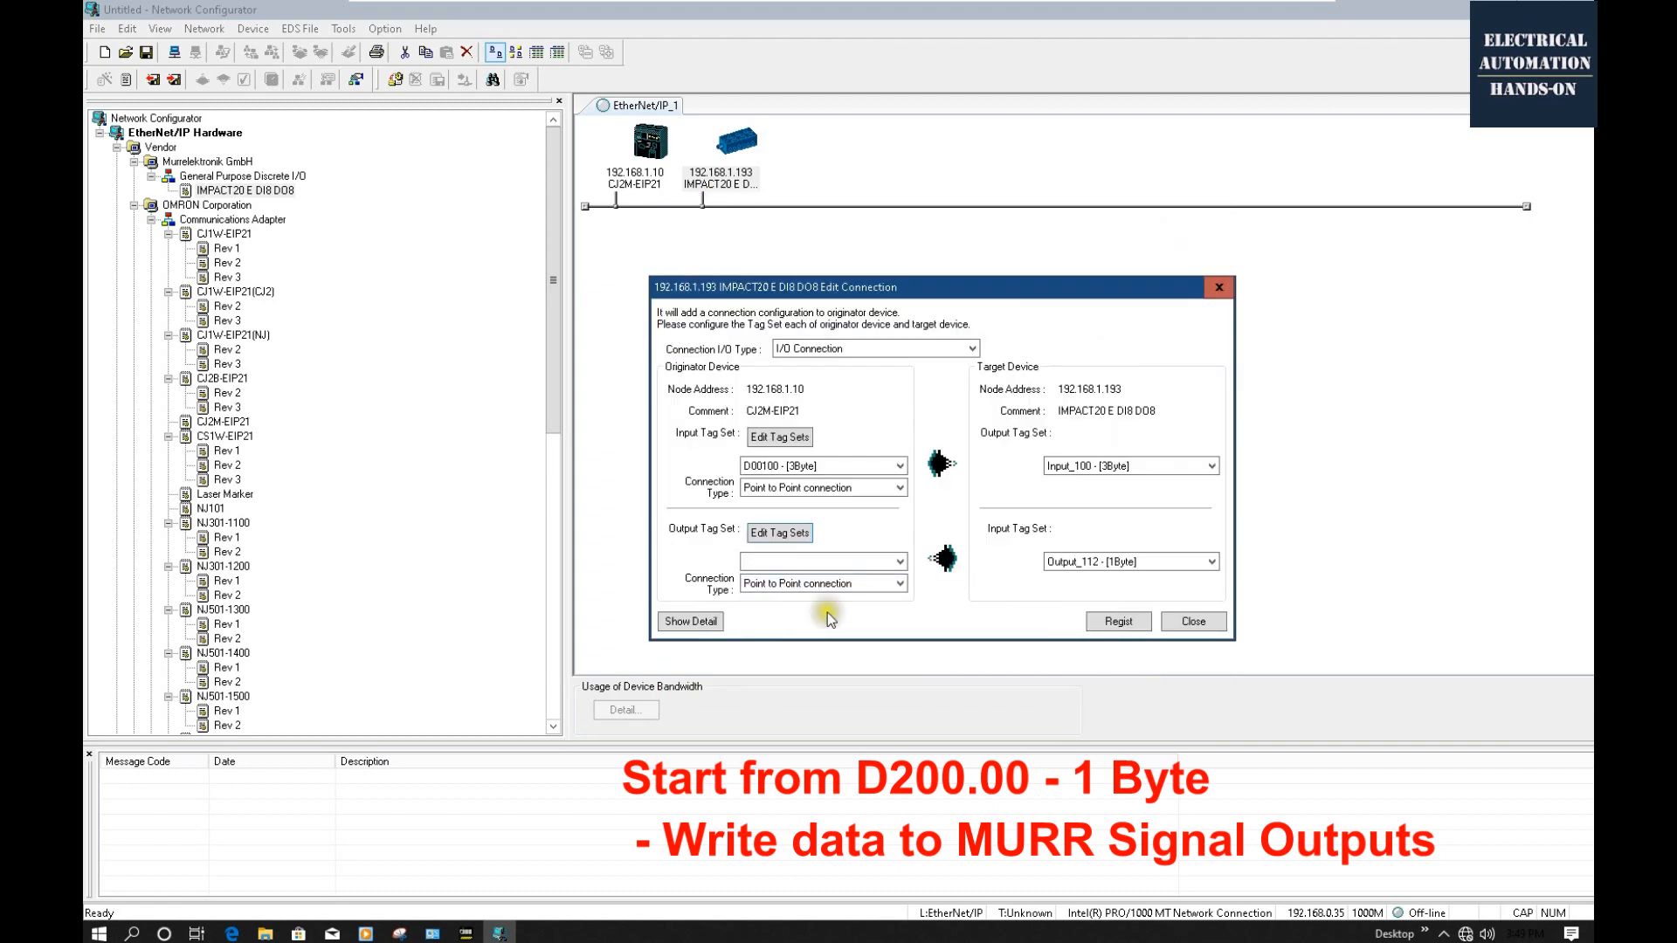
Assign D00200 - [2Byte] as the originator's output tag set and try to register the connection.
{"action": "left_click", "coordinate": [895, 563]}
{"action": "left_click", "coordinate": [899, 563]}
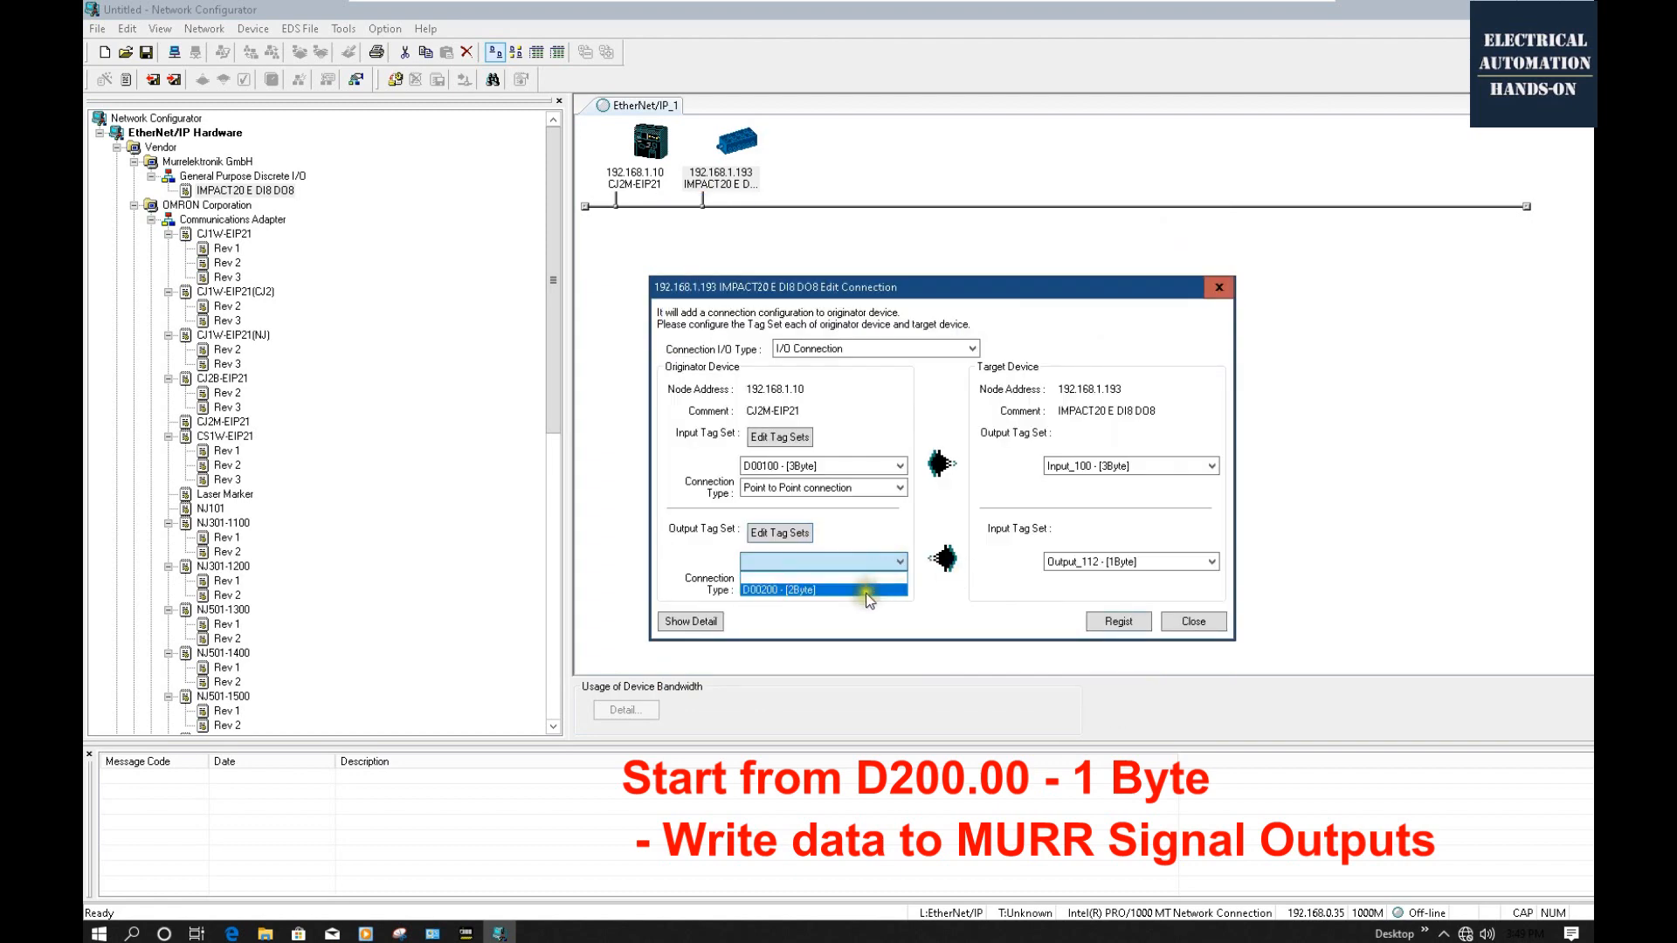
{"action": "left_click", "coordinate": [795, 591]}
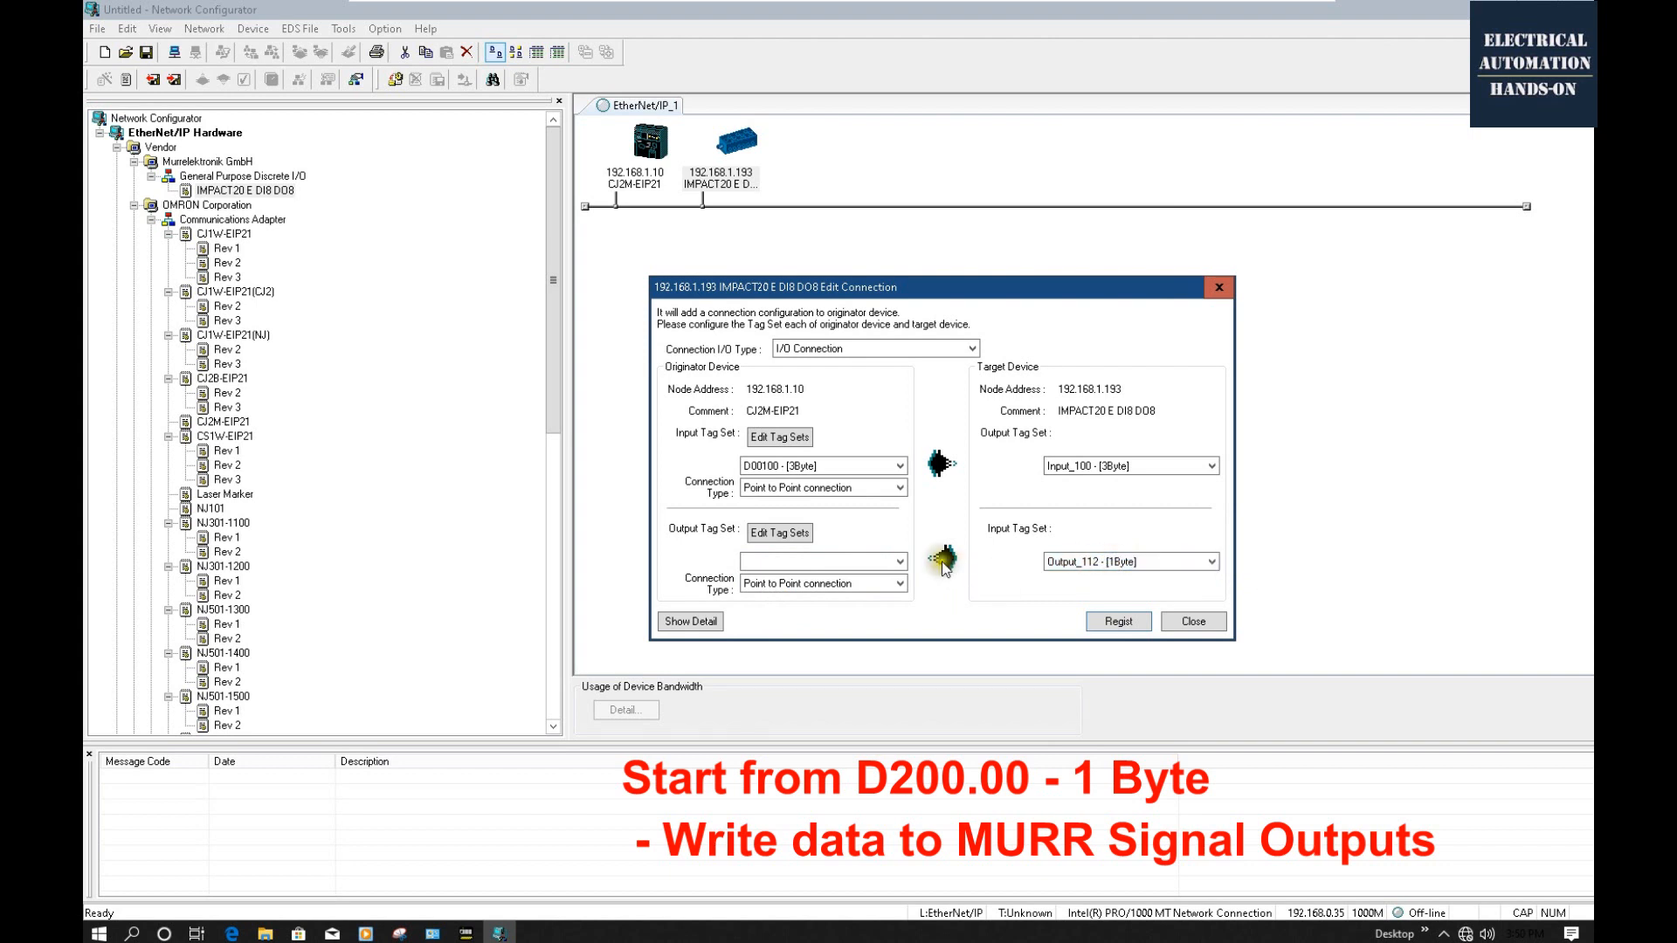
{"action": "left_click", "coordinate": [864, 561]}
{"action": "left_click", "coordinate": [838, 585]}
{"action": "left_click", "coordinate": [1118, 622]}
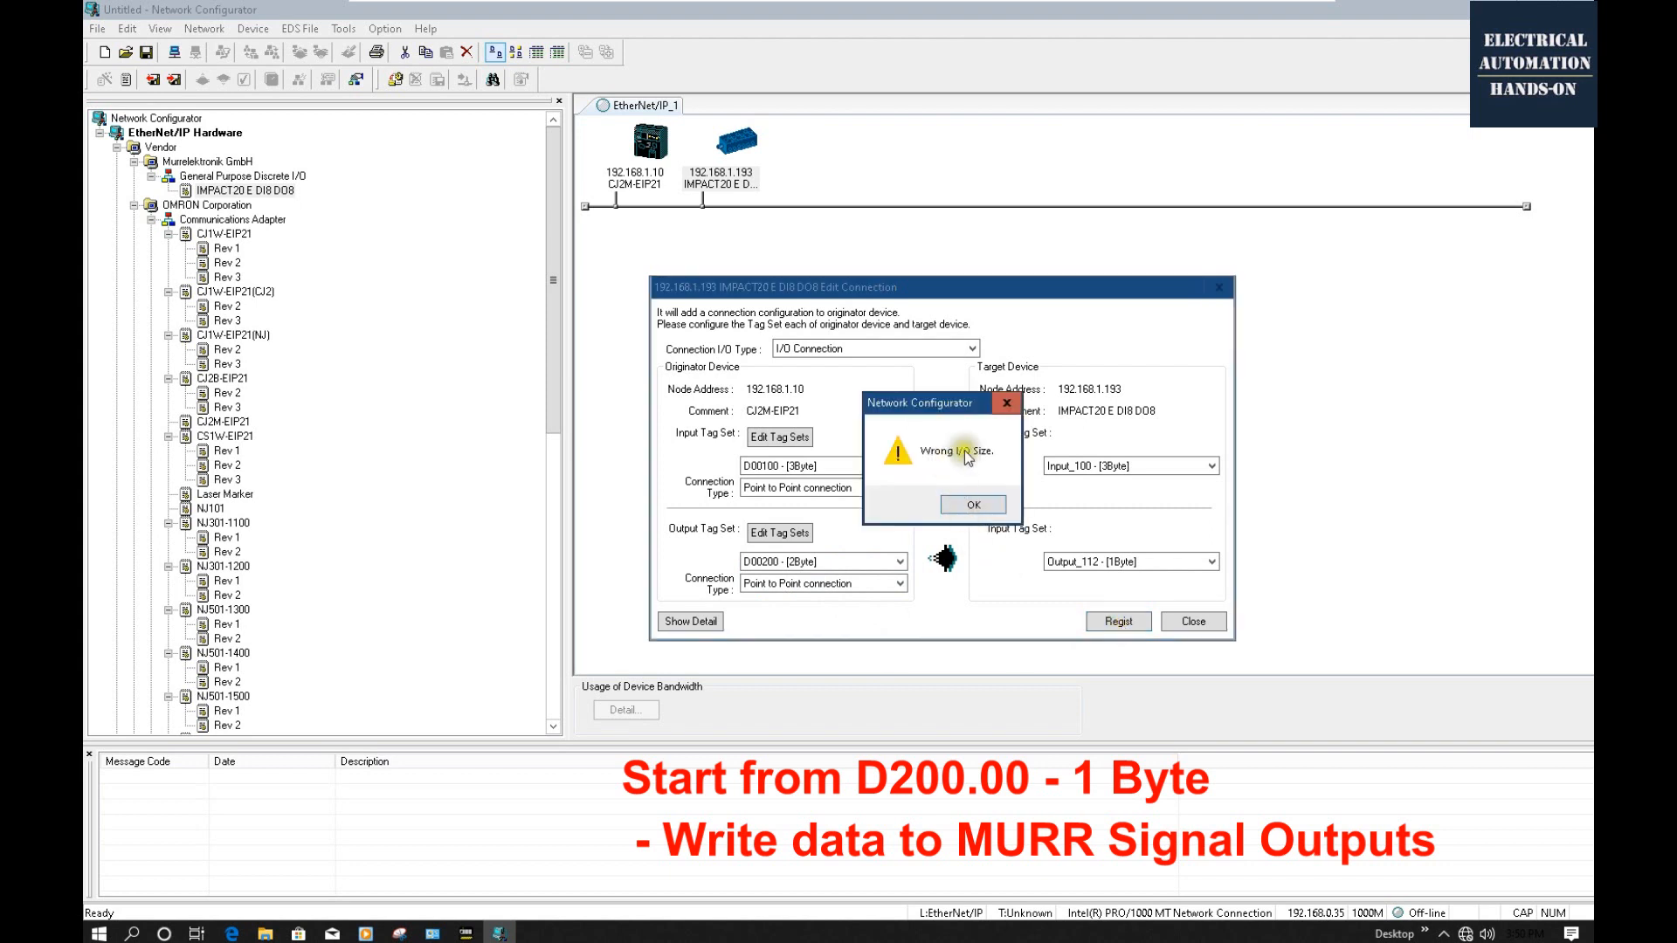
{"action": "left_click_drag", "start_coordinate": [969, 403], "coordinate": [1058, 271]}
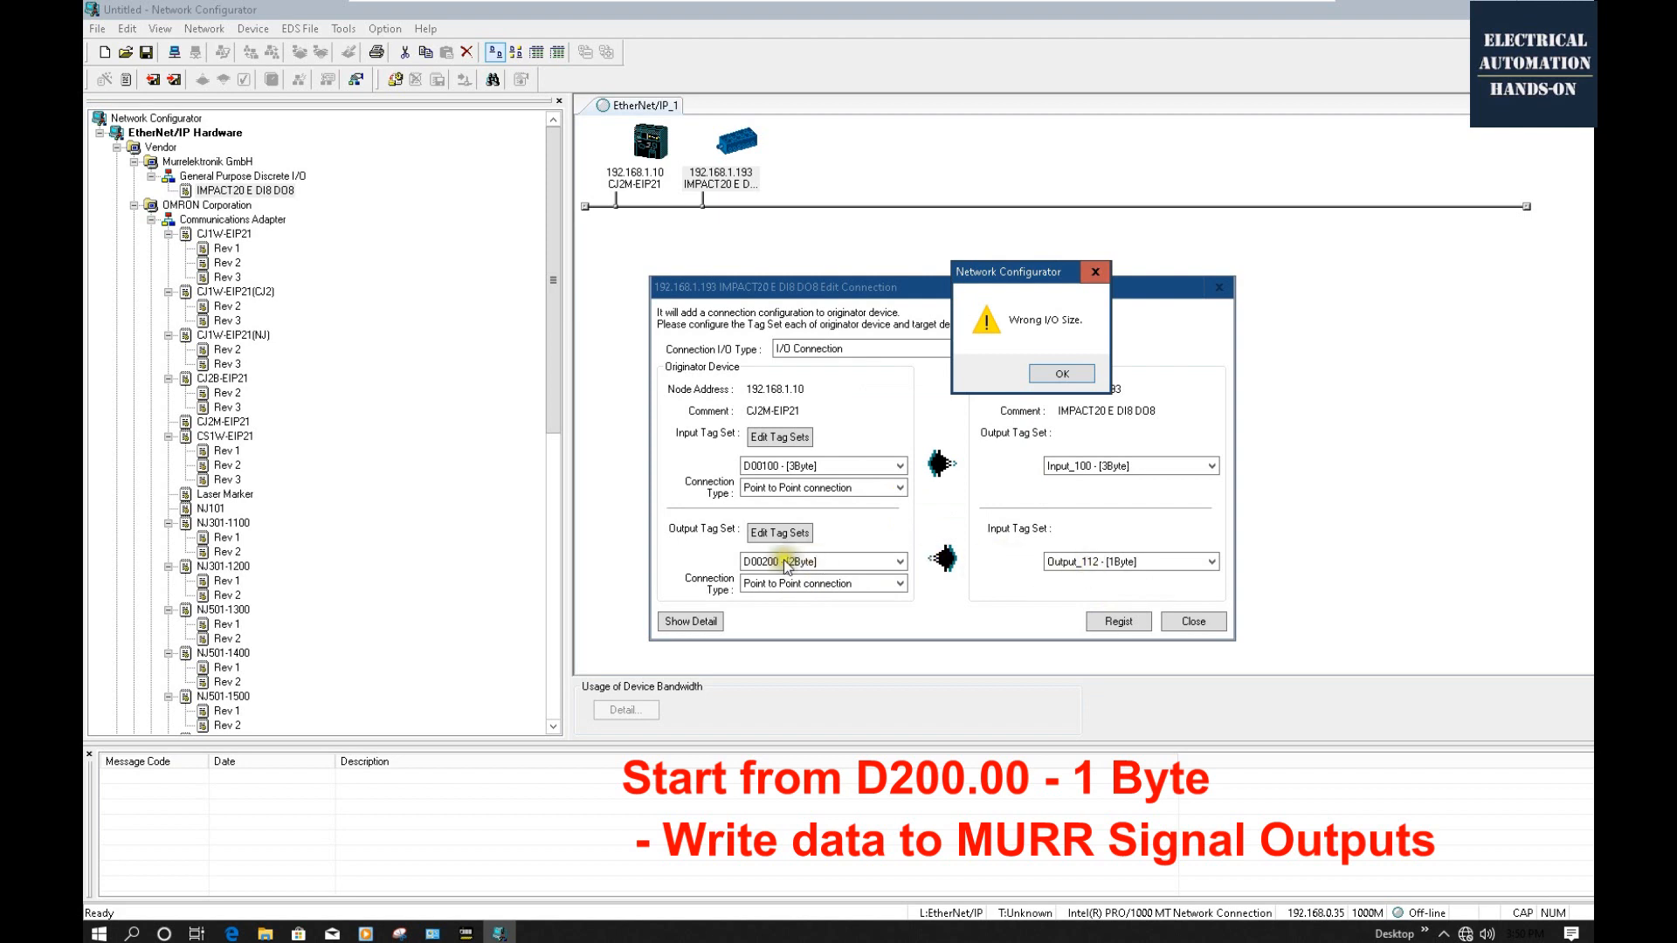
{"action": "left_click", "coordinate": [1080, 382]}
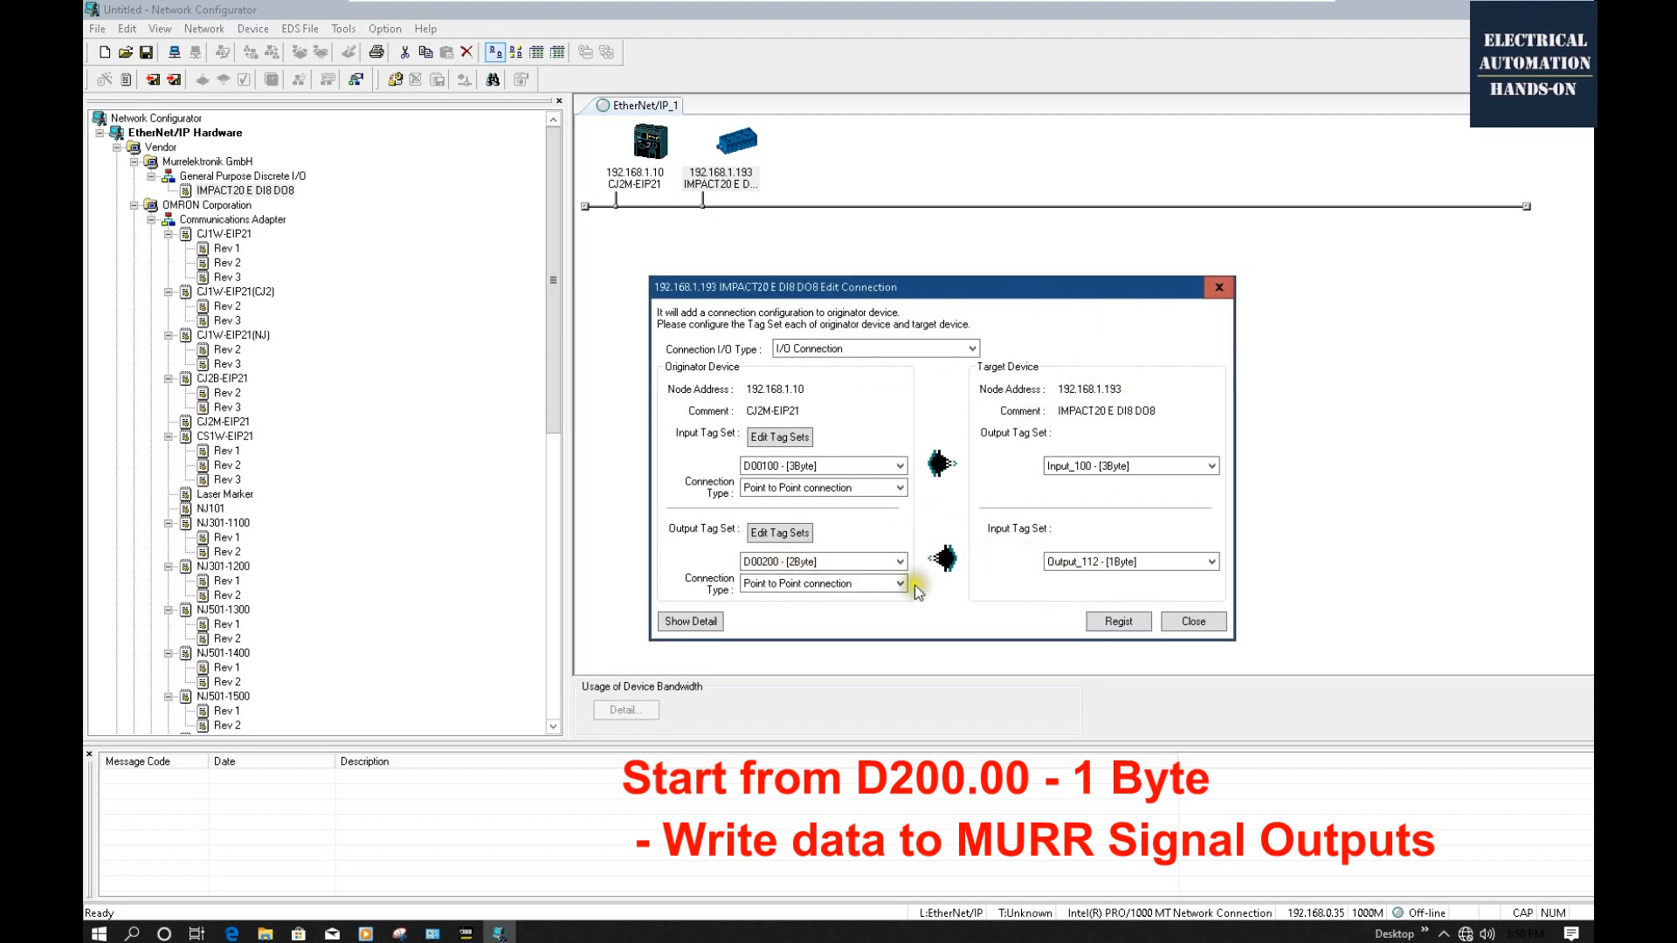
Set the size of the originator's D00200 output tag to 1 byte and accept the tag list.
{"action": "left_click", "coordinate": [798, 539]}
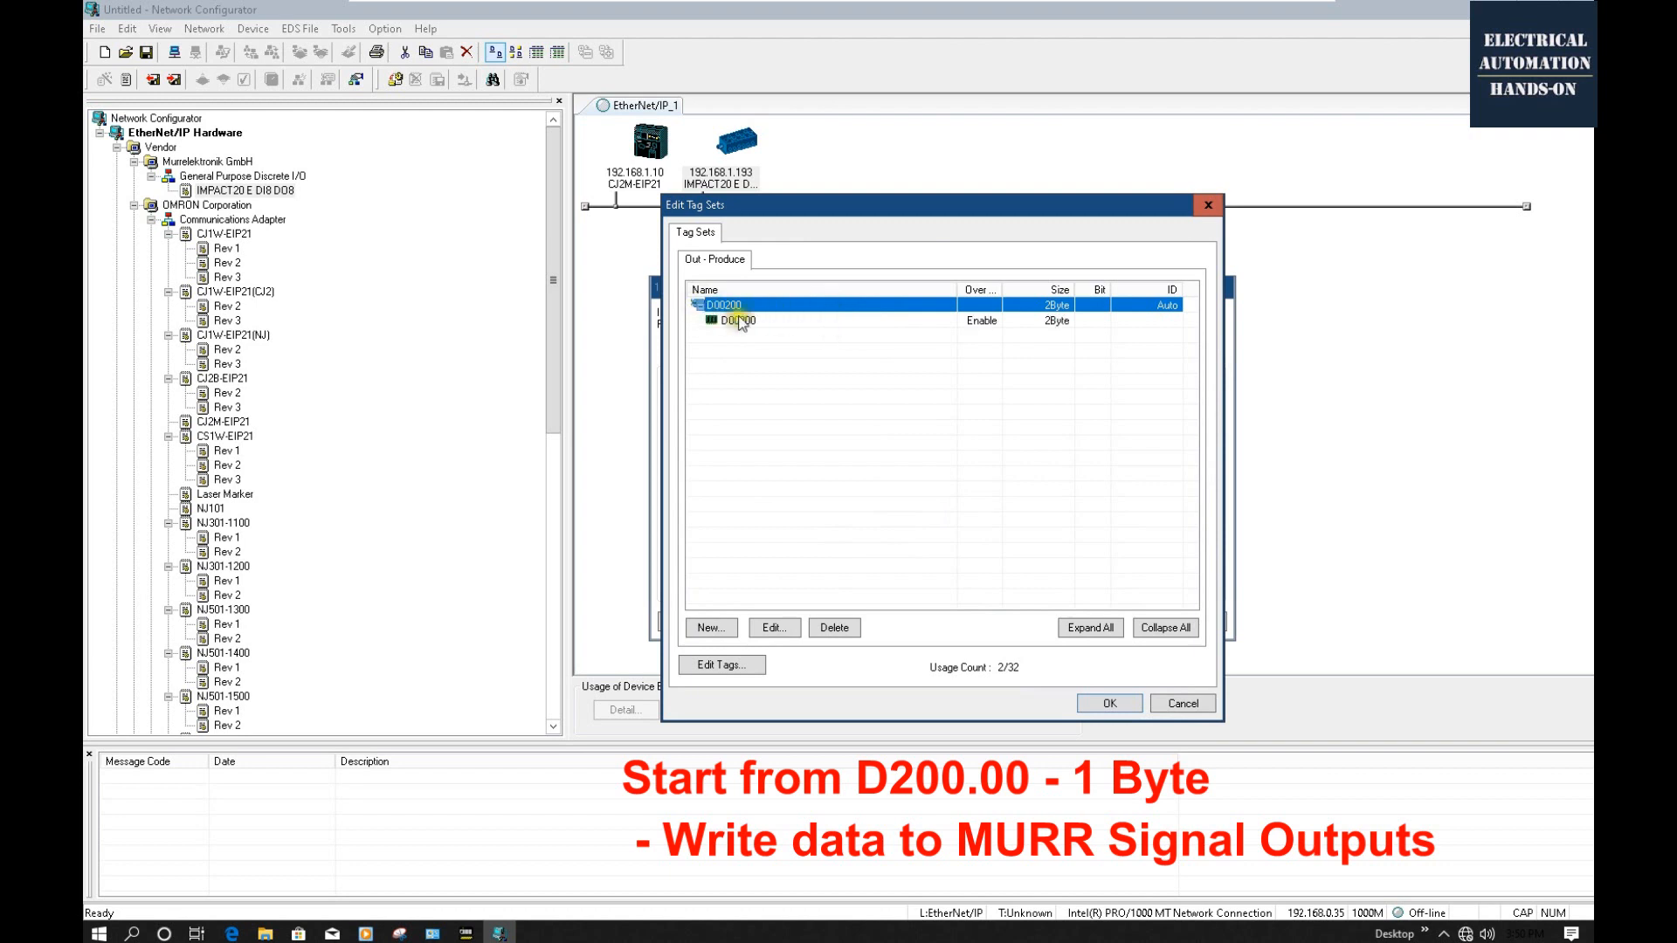
{"action": "left_click", "coordinate": [784, 320]}
{"action": "left_click", "coordinate": [734, 666]}
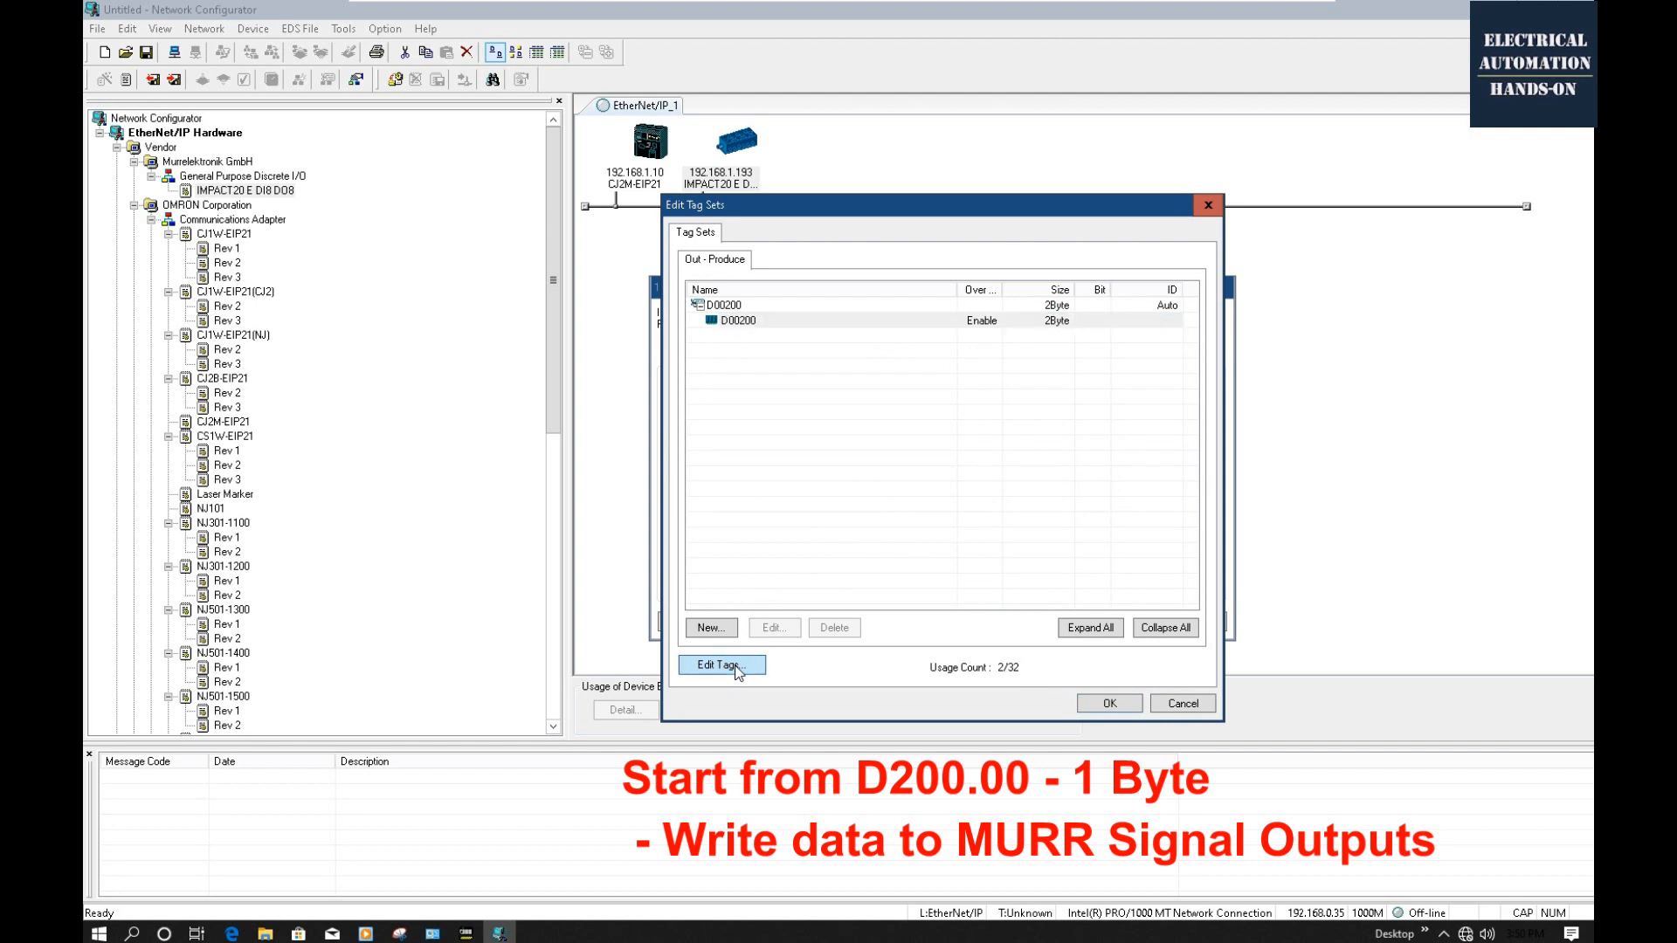
{"action": "left_click", "coordinate": [878, 628]}
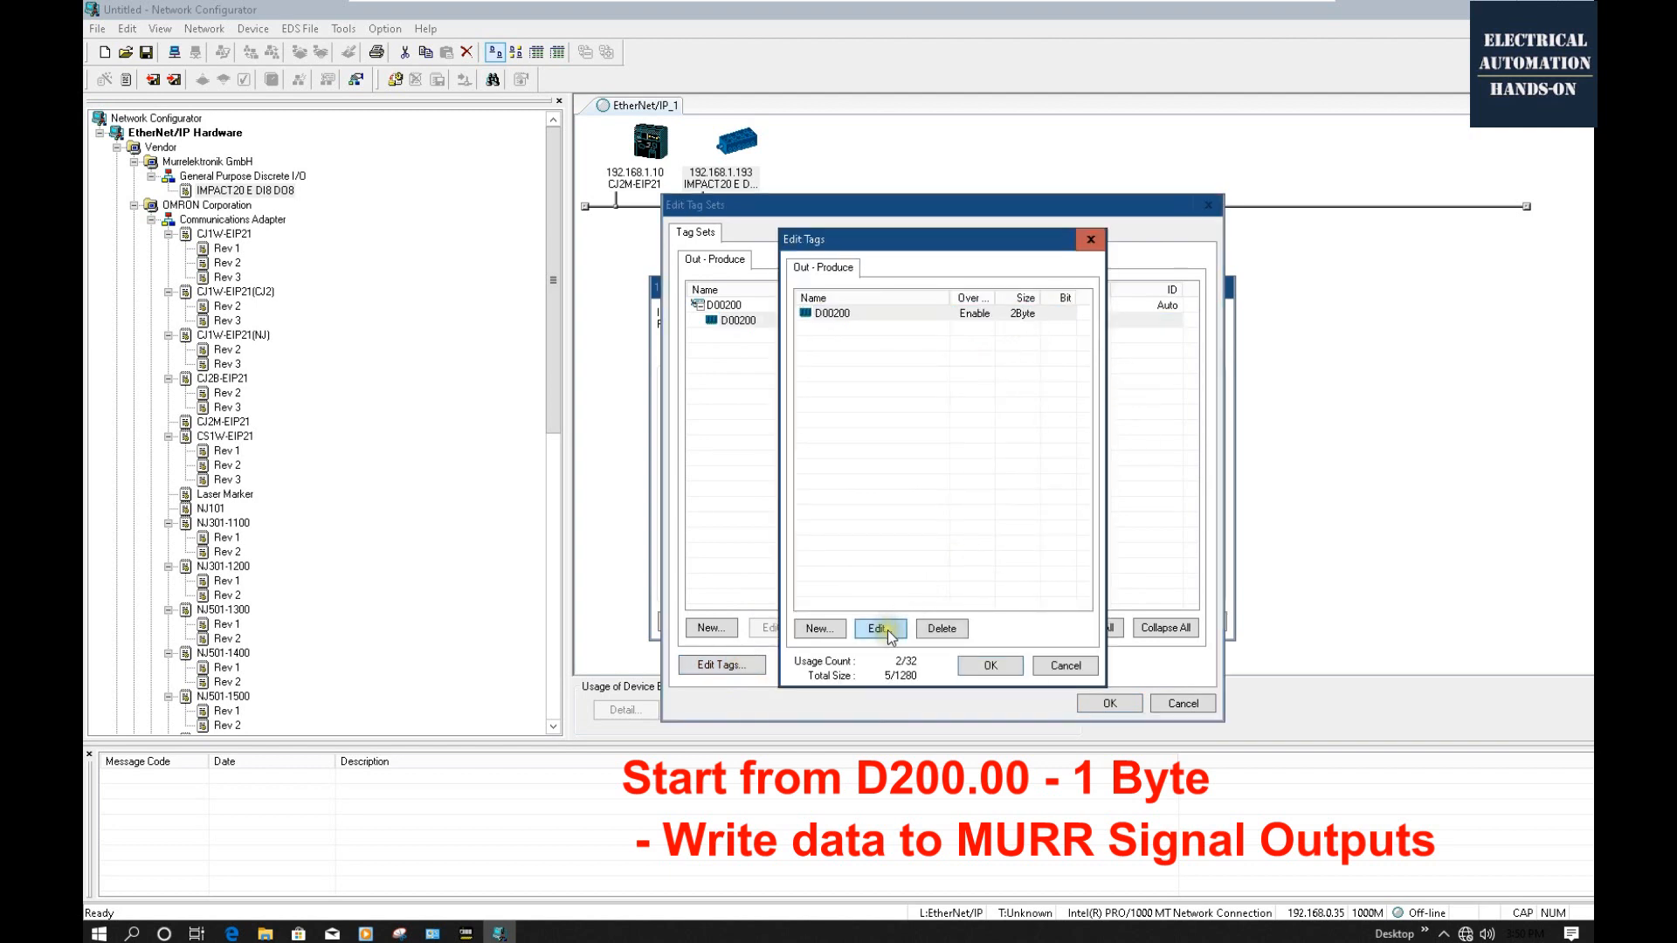
{"action": "left_click", "coordinate": [915, 432]}
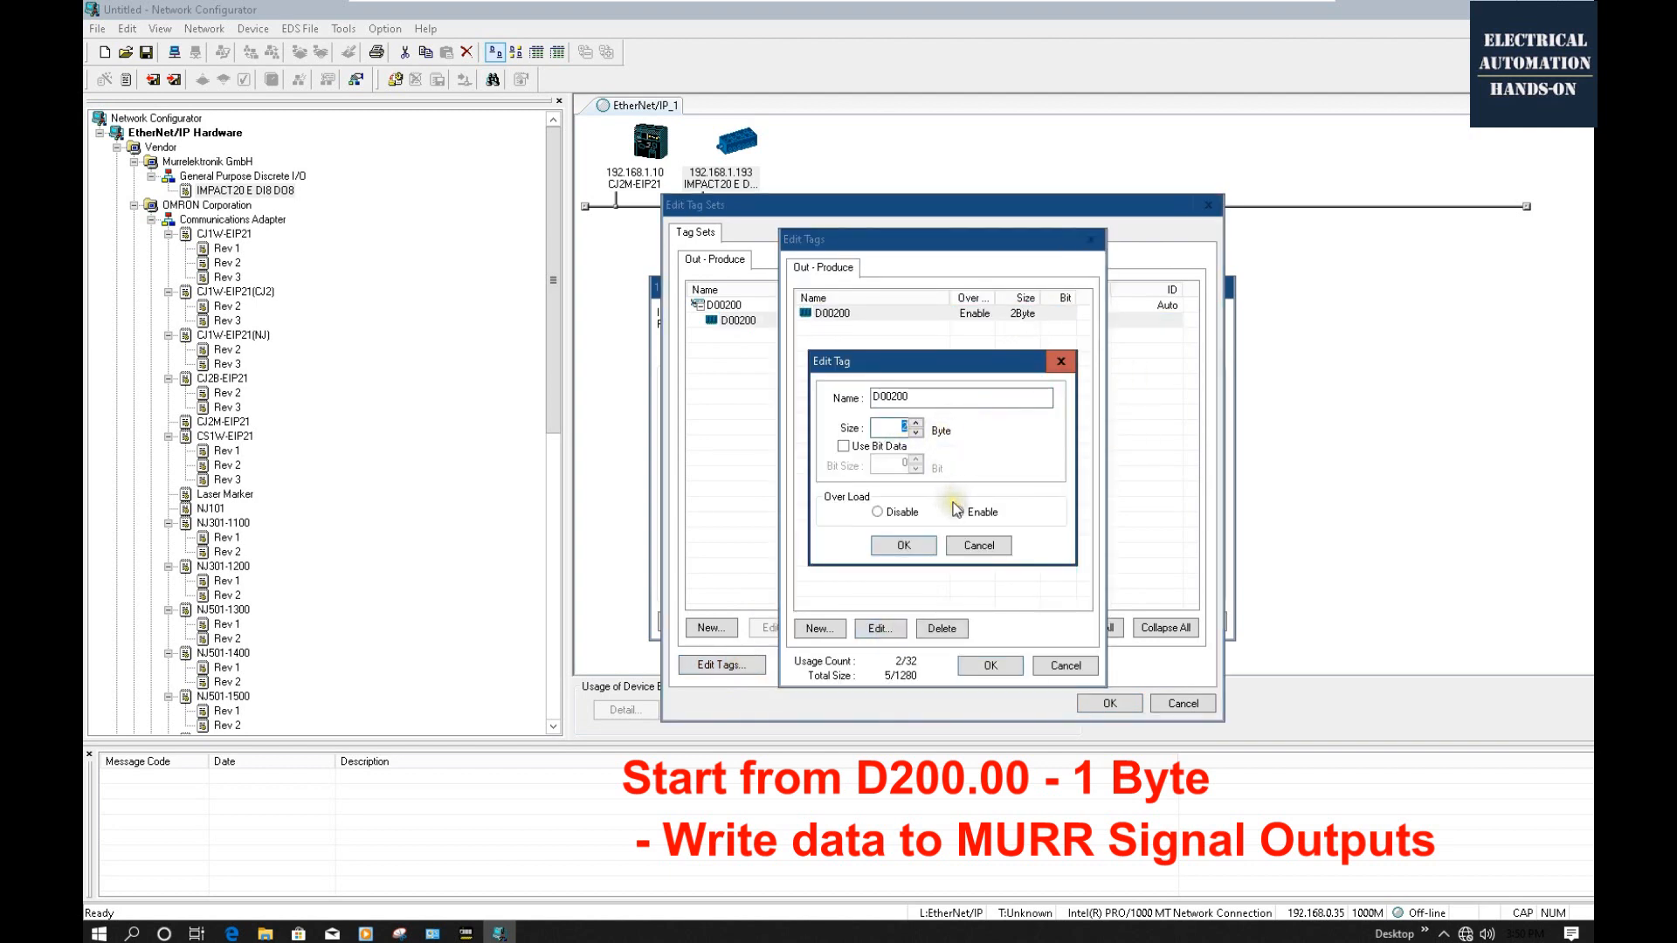
{"action": "left_click", "coordinate": [903, 545]}
{"action": "left_click_drag", "start_coordinate": [994, 238], "coordinate": [1274, 177]}
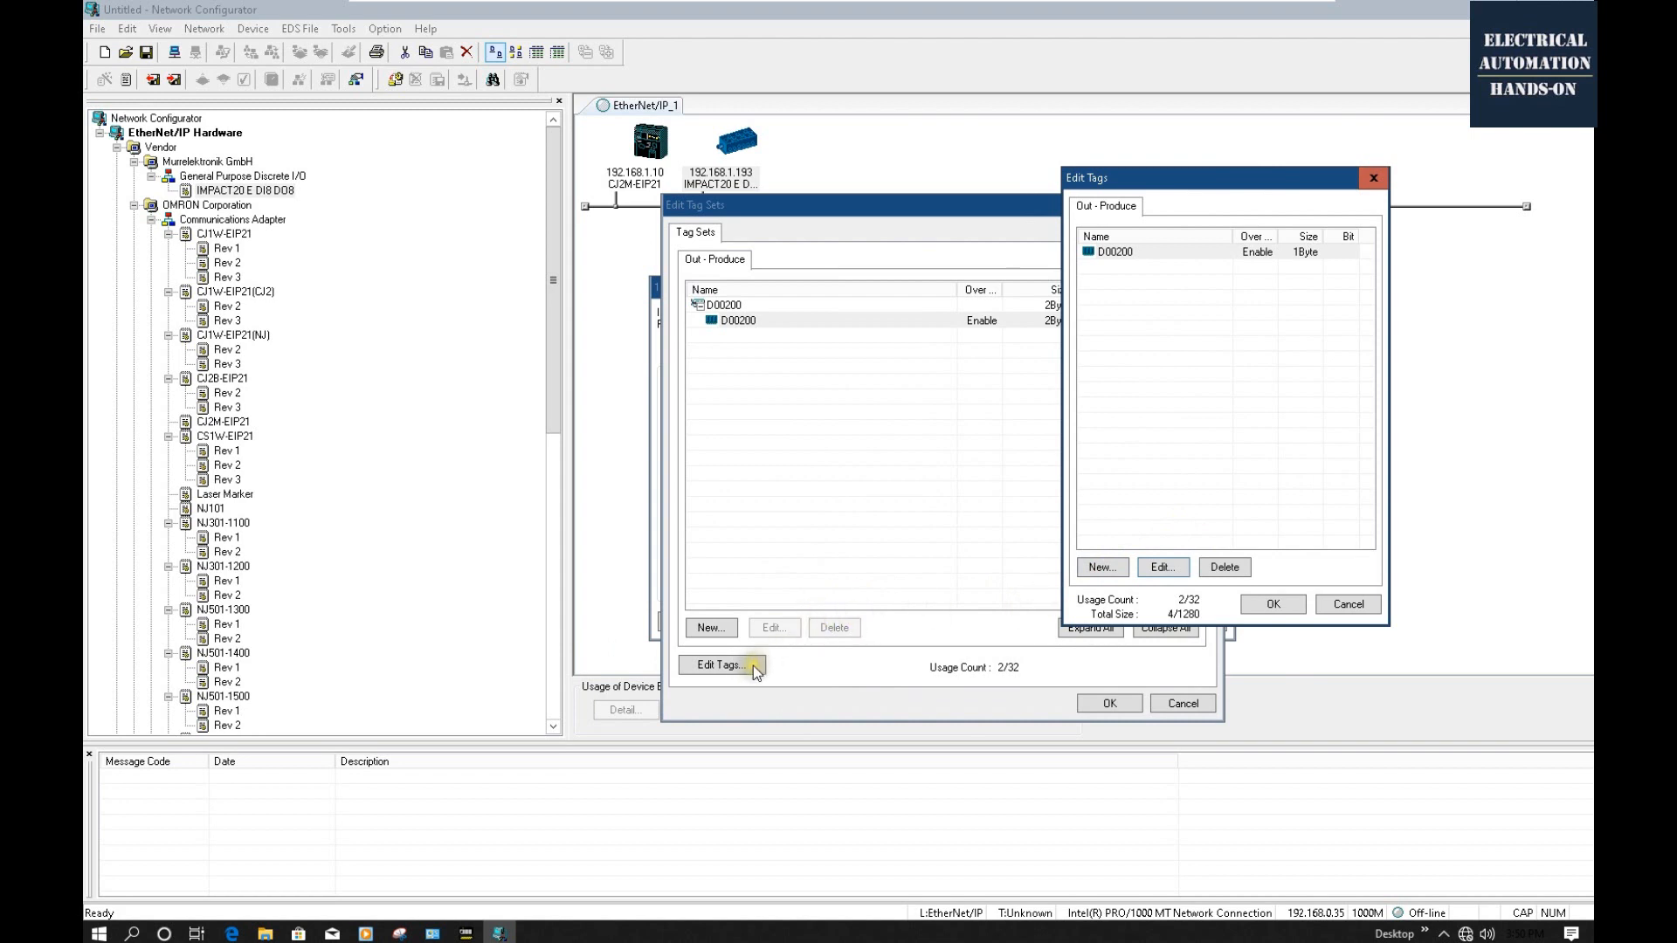
{"action": "left_click", "coordinate": [1272, 603]}
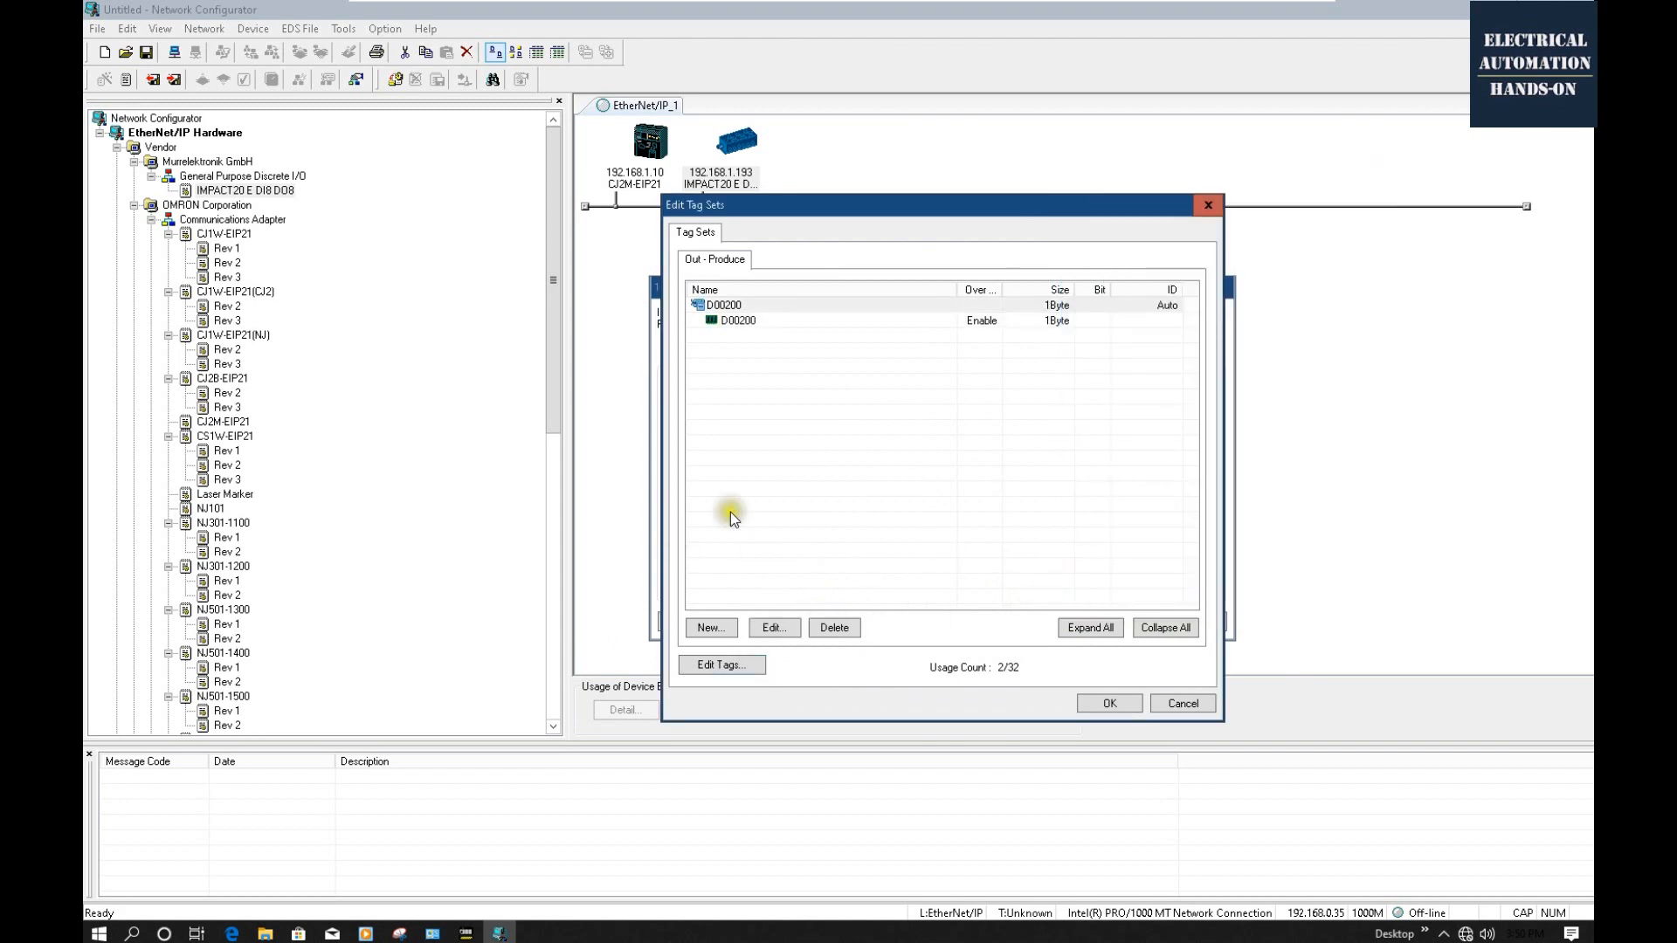
Review the D00200 output tag set and its member tag, and accept the tag sets.
{"action": "left_click", "coordinate": [709, 304]}
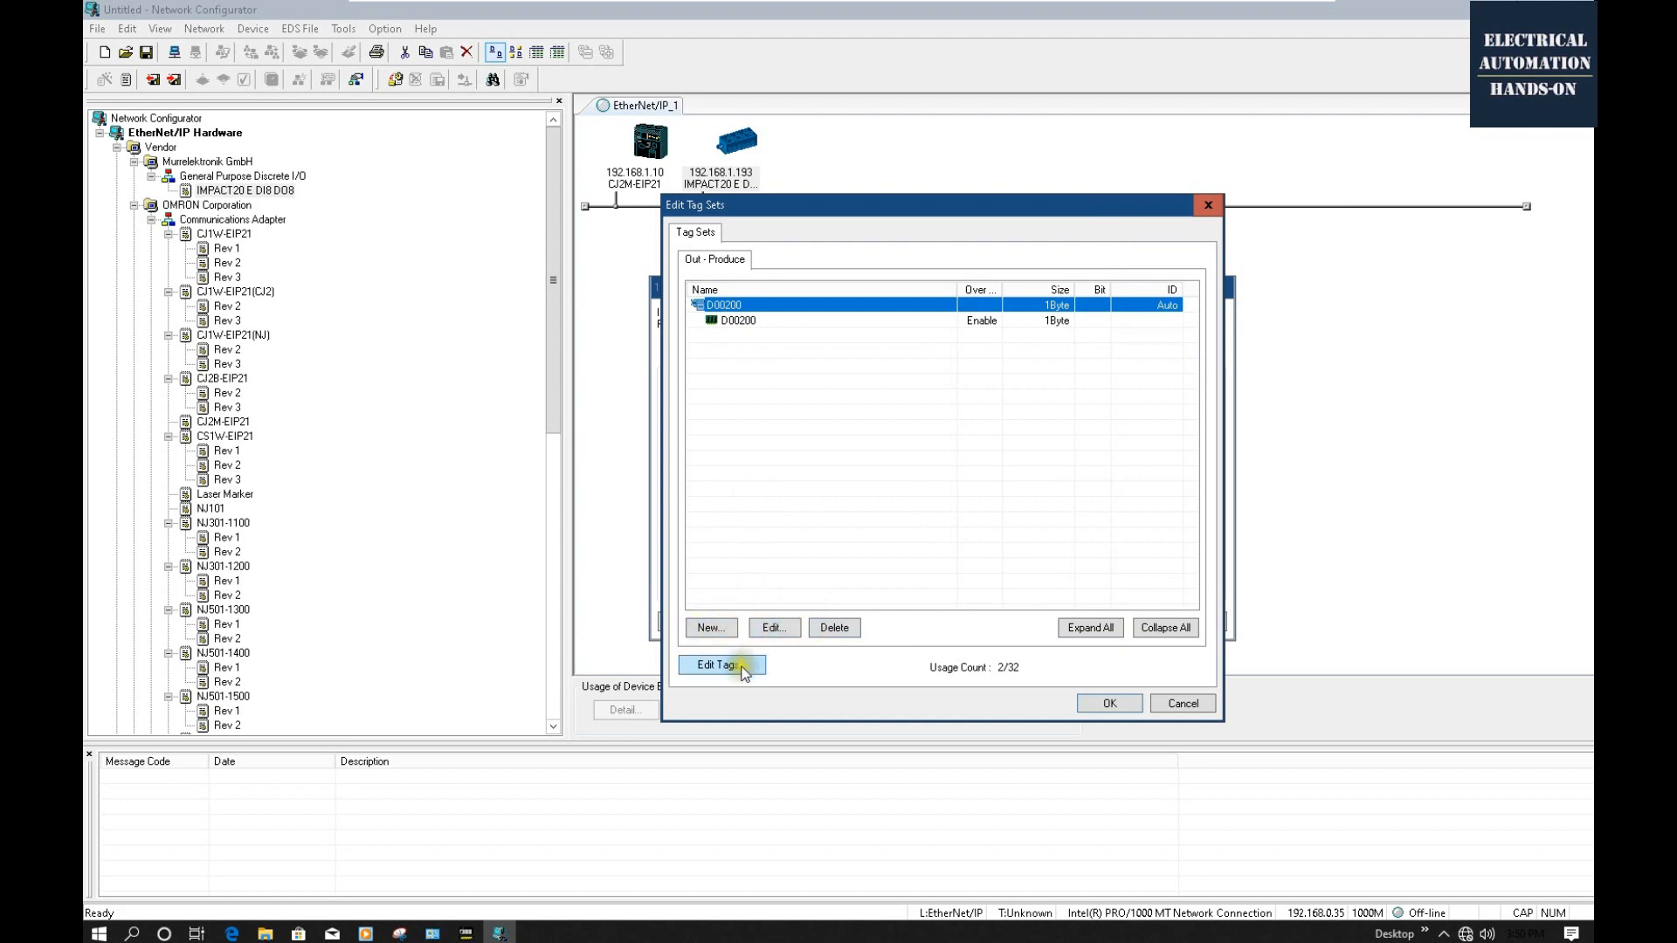
{"action": "left_click", "coordinate": [732, 319]}
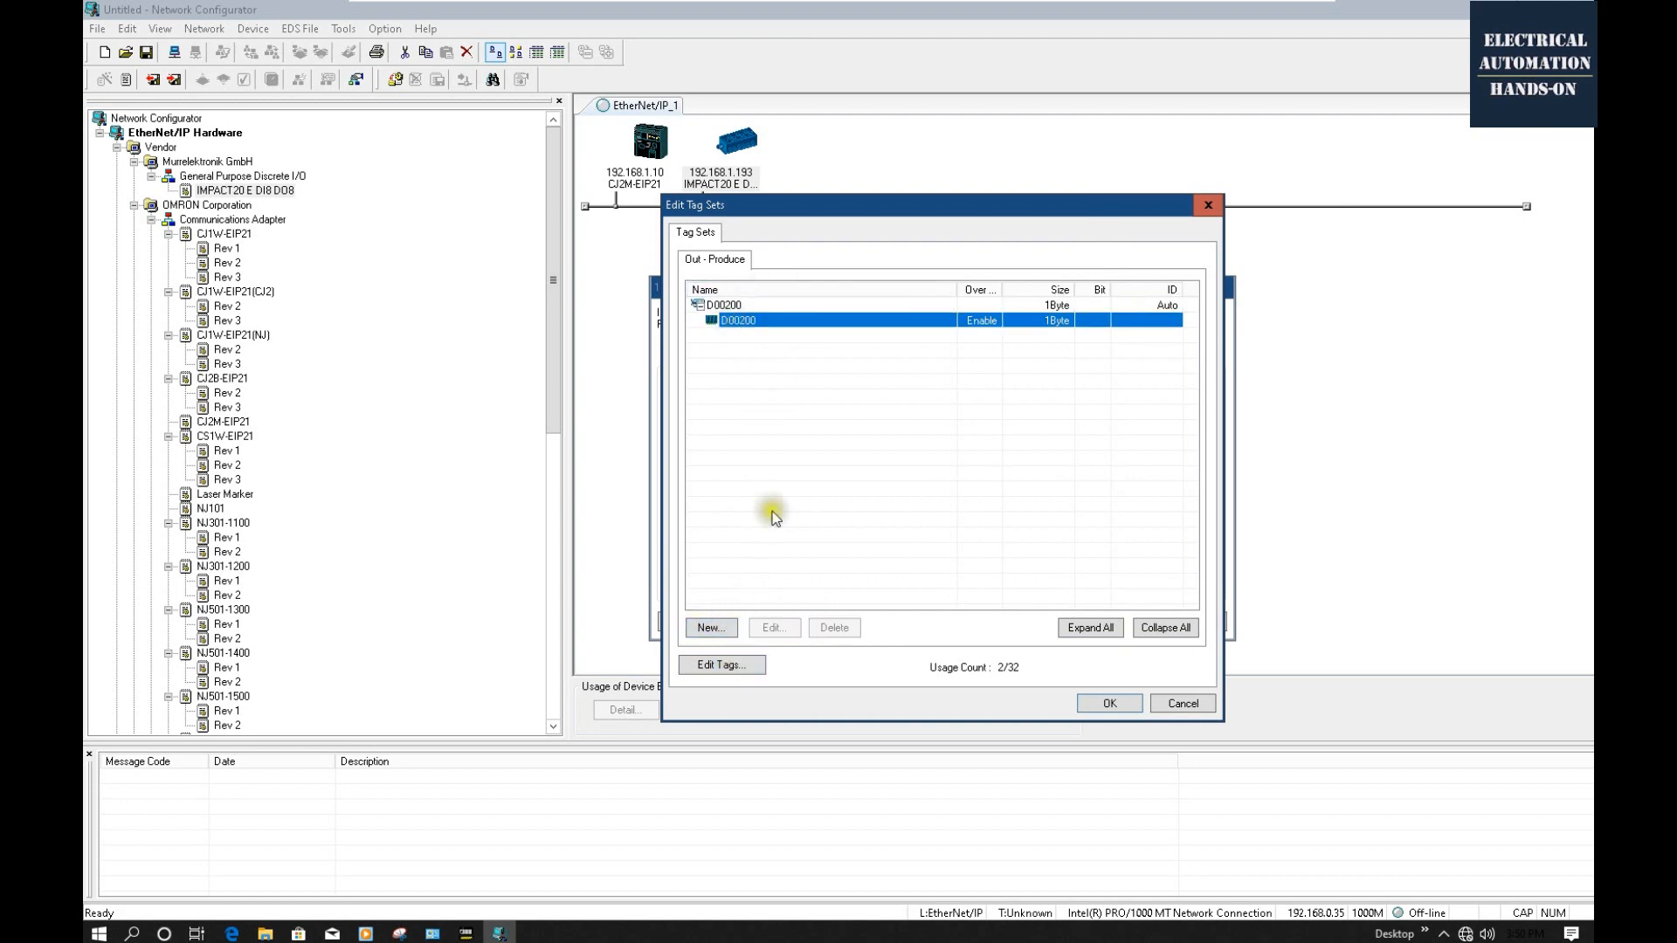
{"action": "left_click", "coordinate": [722, 666]}
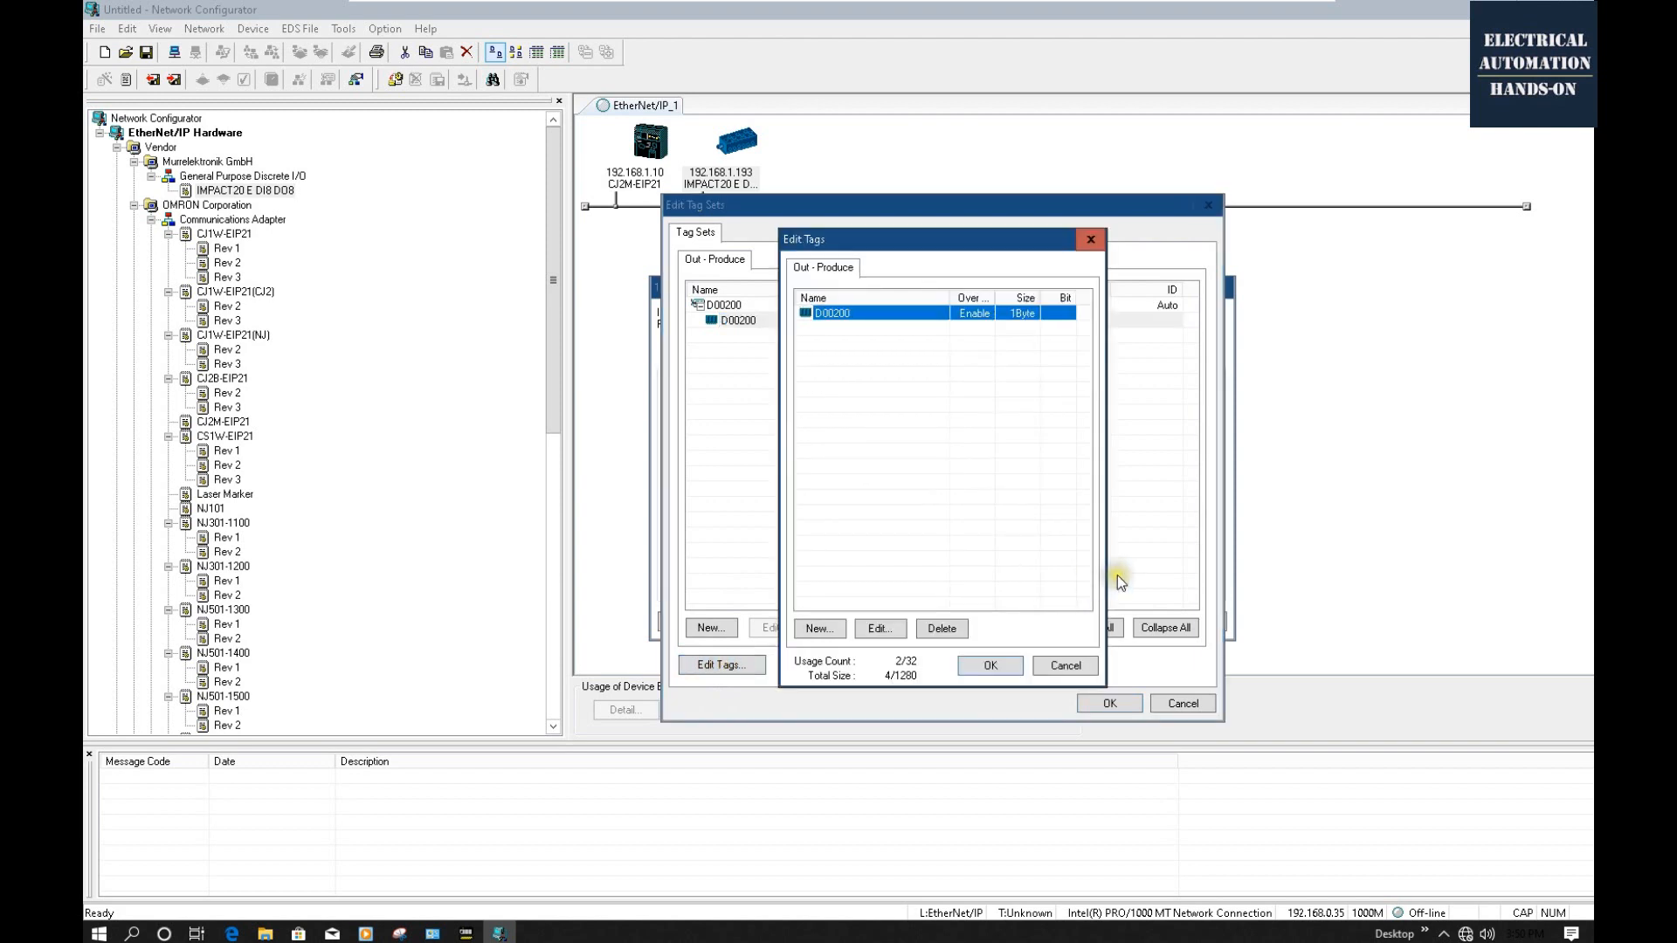
{"action": "left_click", "coordinate": [1000, 594]}
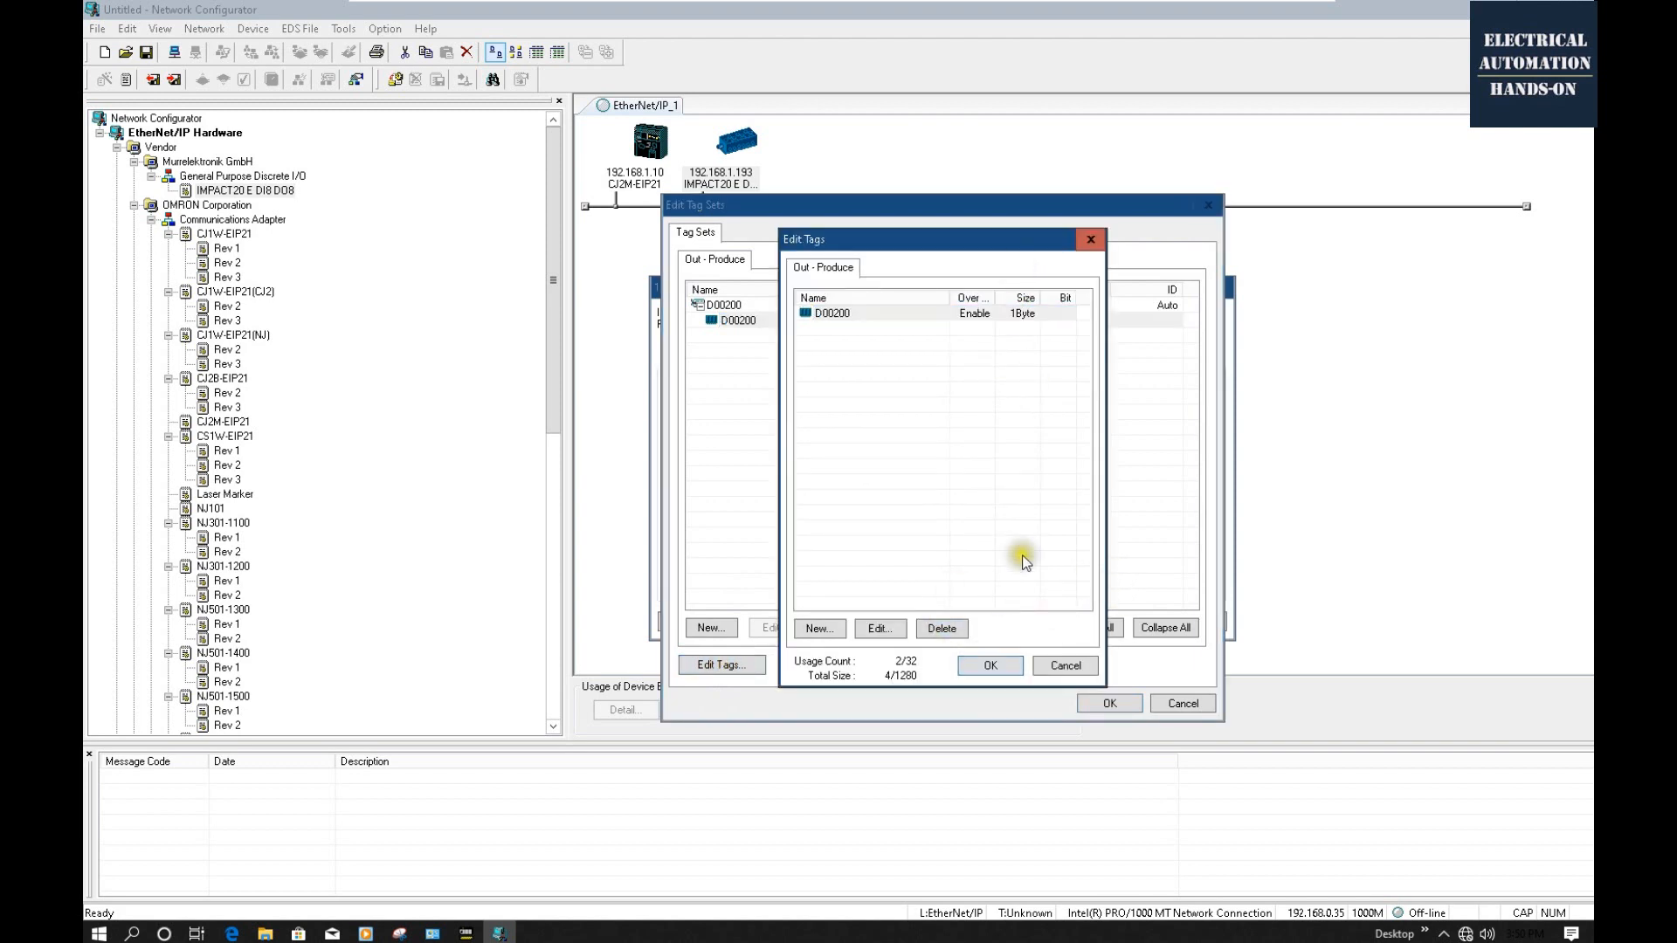
{"action": "left_click", "coordinate": [992, 667]}
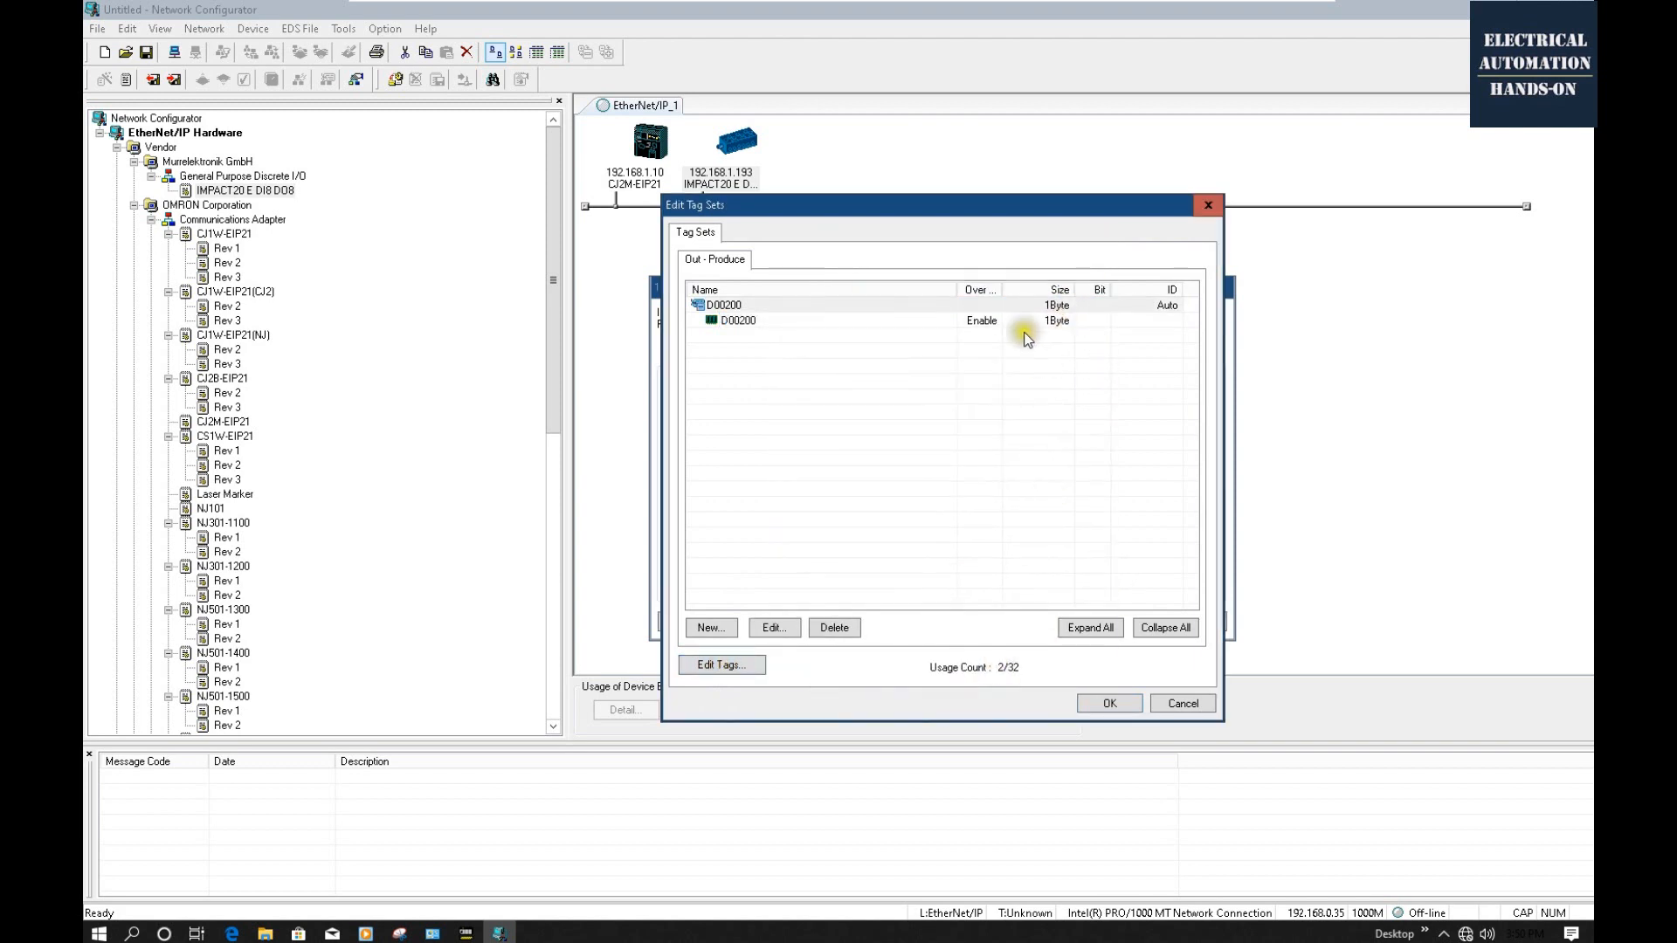
{"action": "left_click", "coordinate": [1105, 704]}
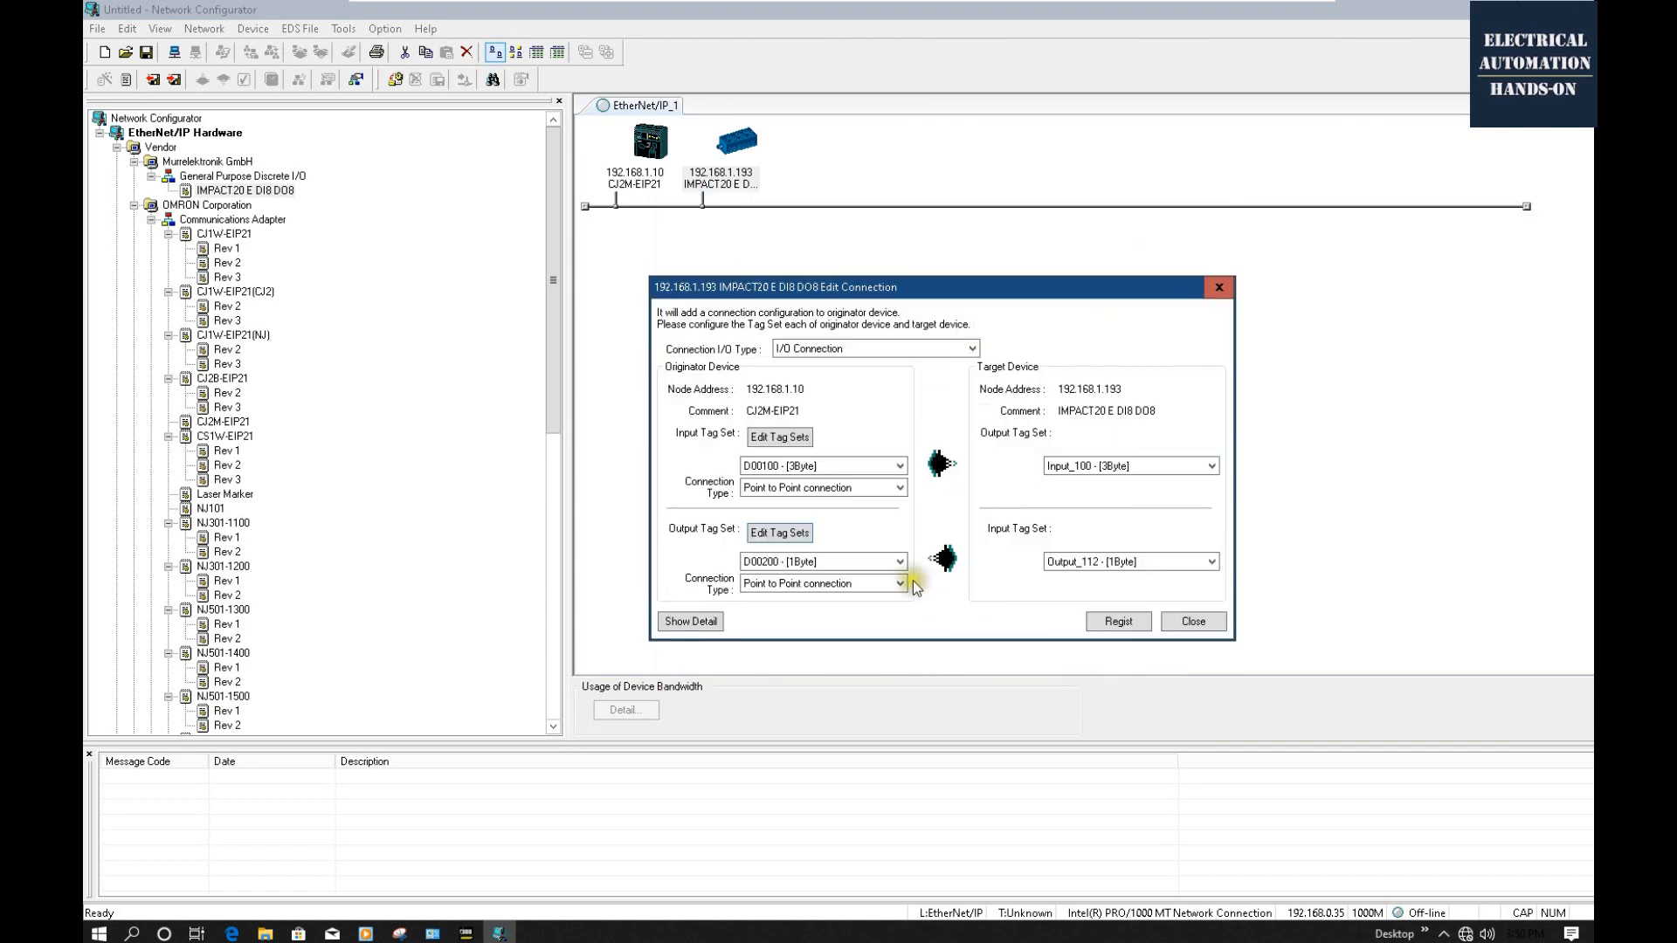
Register the I/O connection pairing D00100 with Input_100 and D00200 with Output_112, and close the connection editor.
{"action": "left_click", "coordinate": [795, 581]}
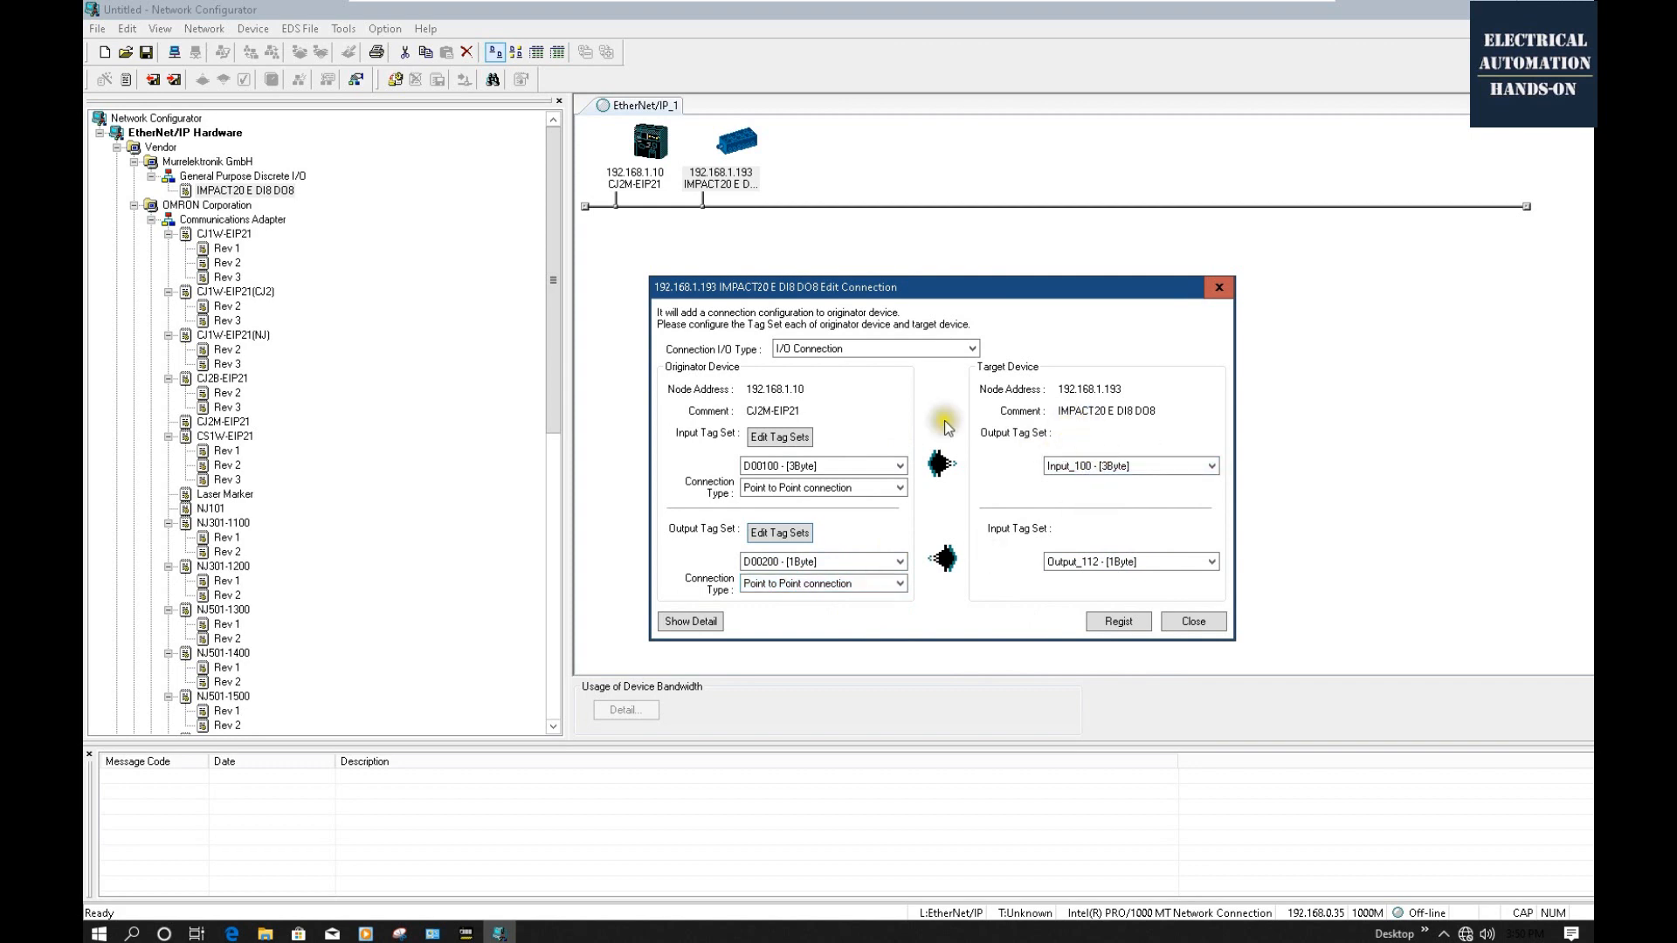
{"action": "left_click", "coordinate": [789, 466]}
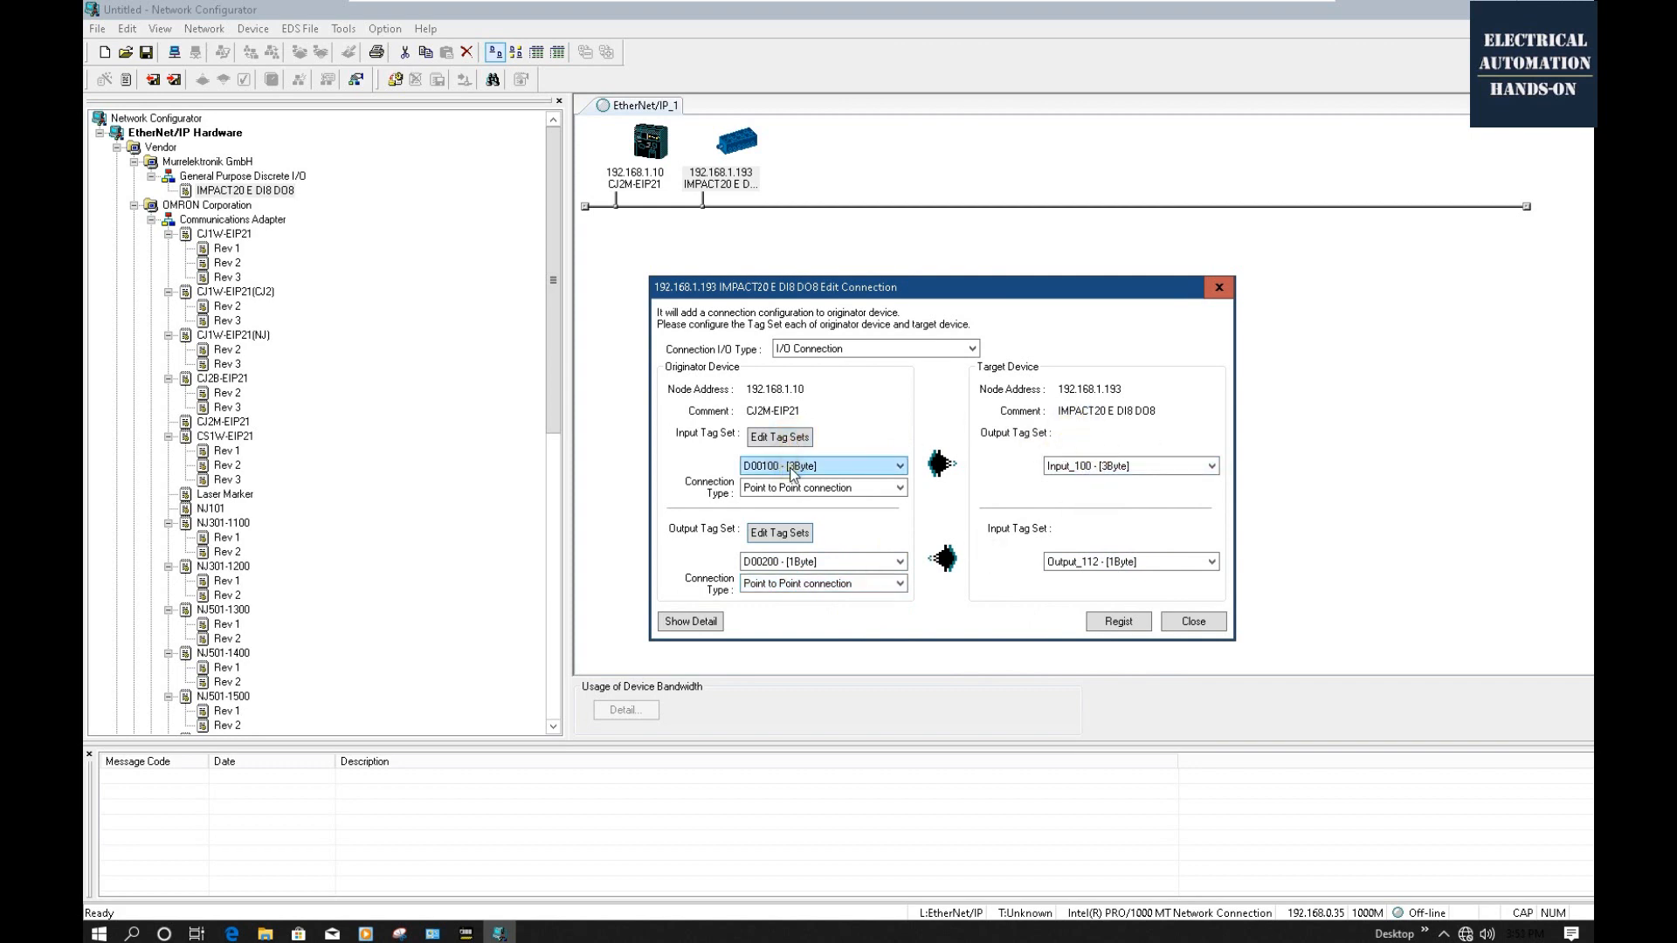
{"action": "left_click", "coordinate": [871, 585]}
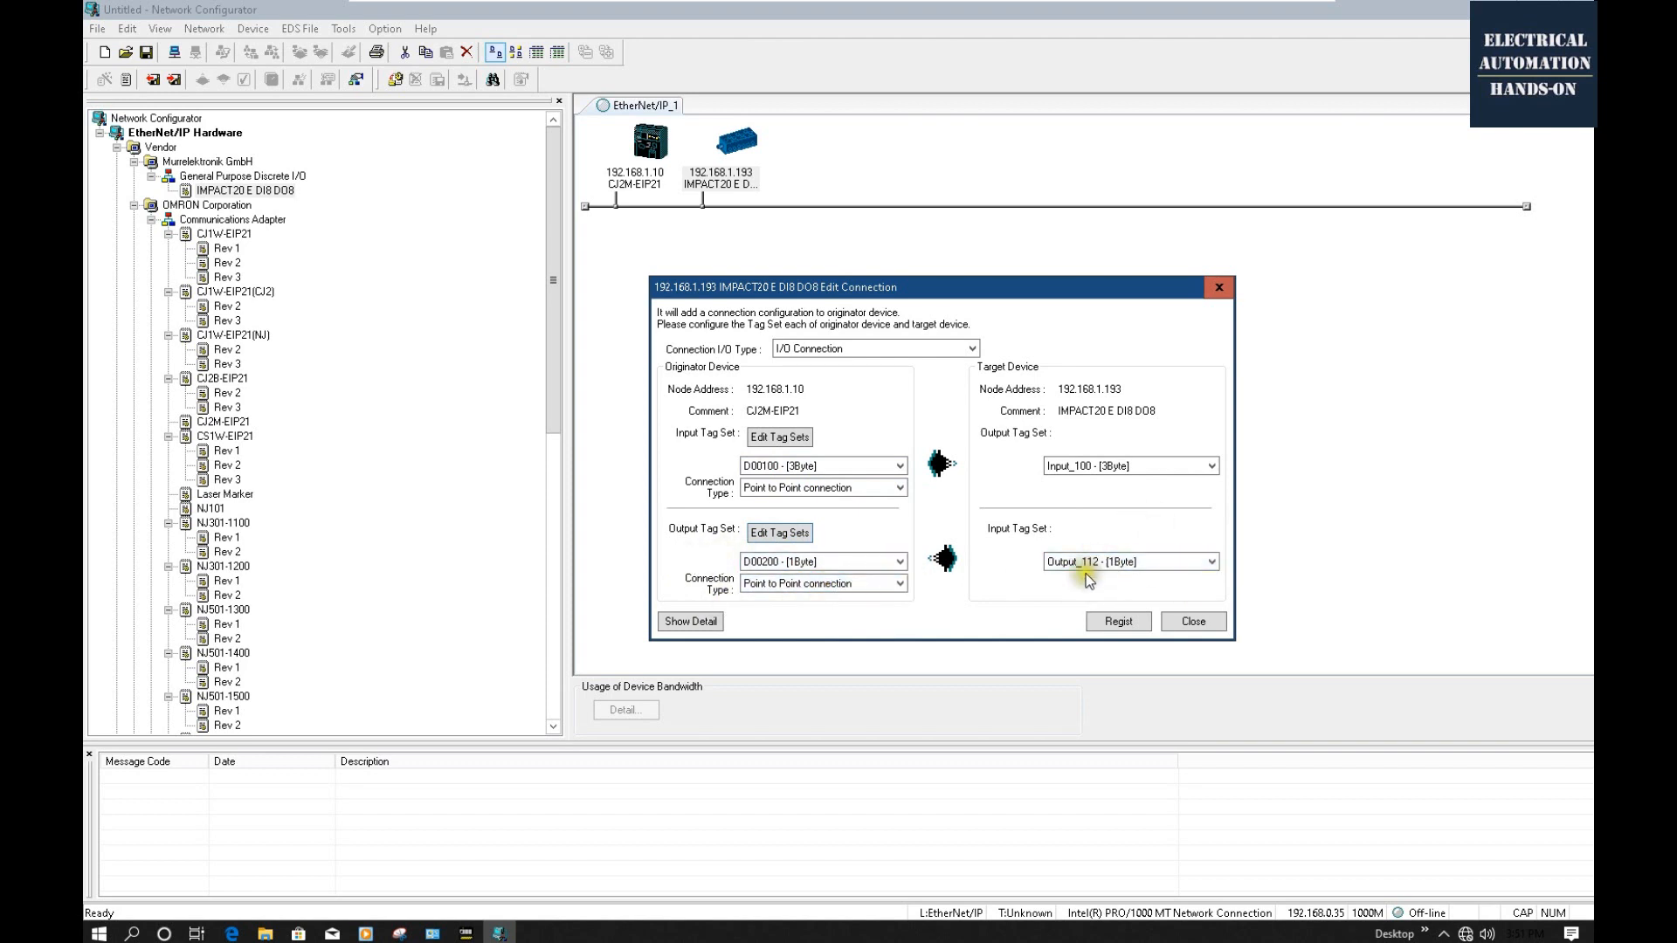
{"action": "left_click", "coordinate": [1126, 622]}
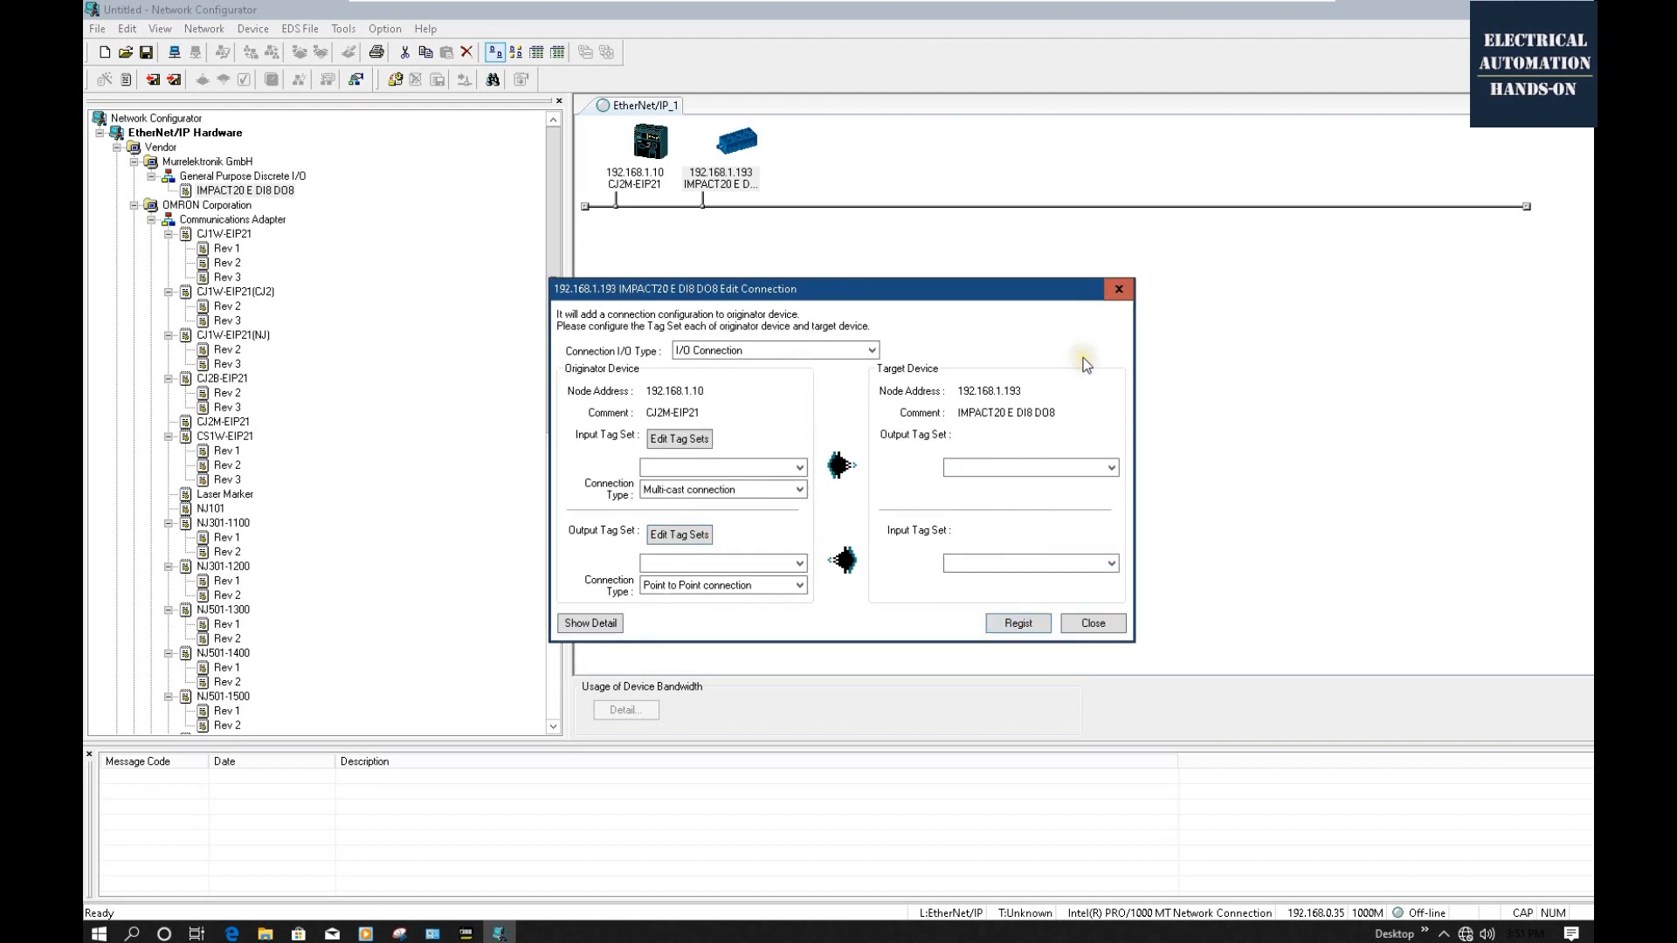
{"action": "left_click", "coordinate": [1117, 288]}
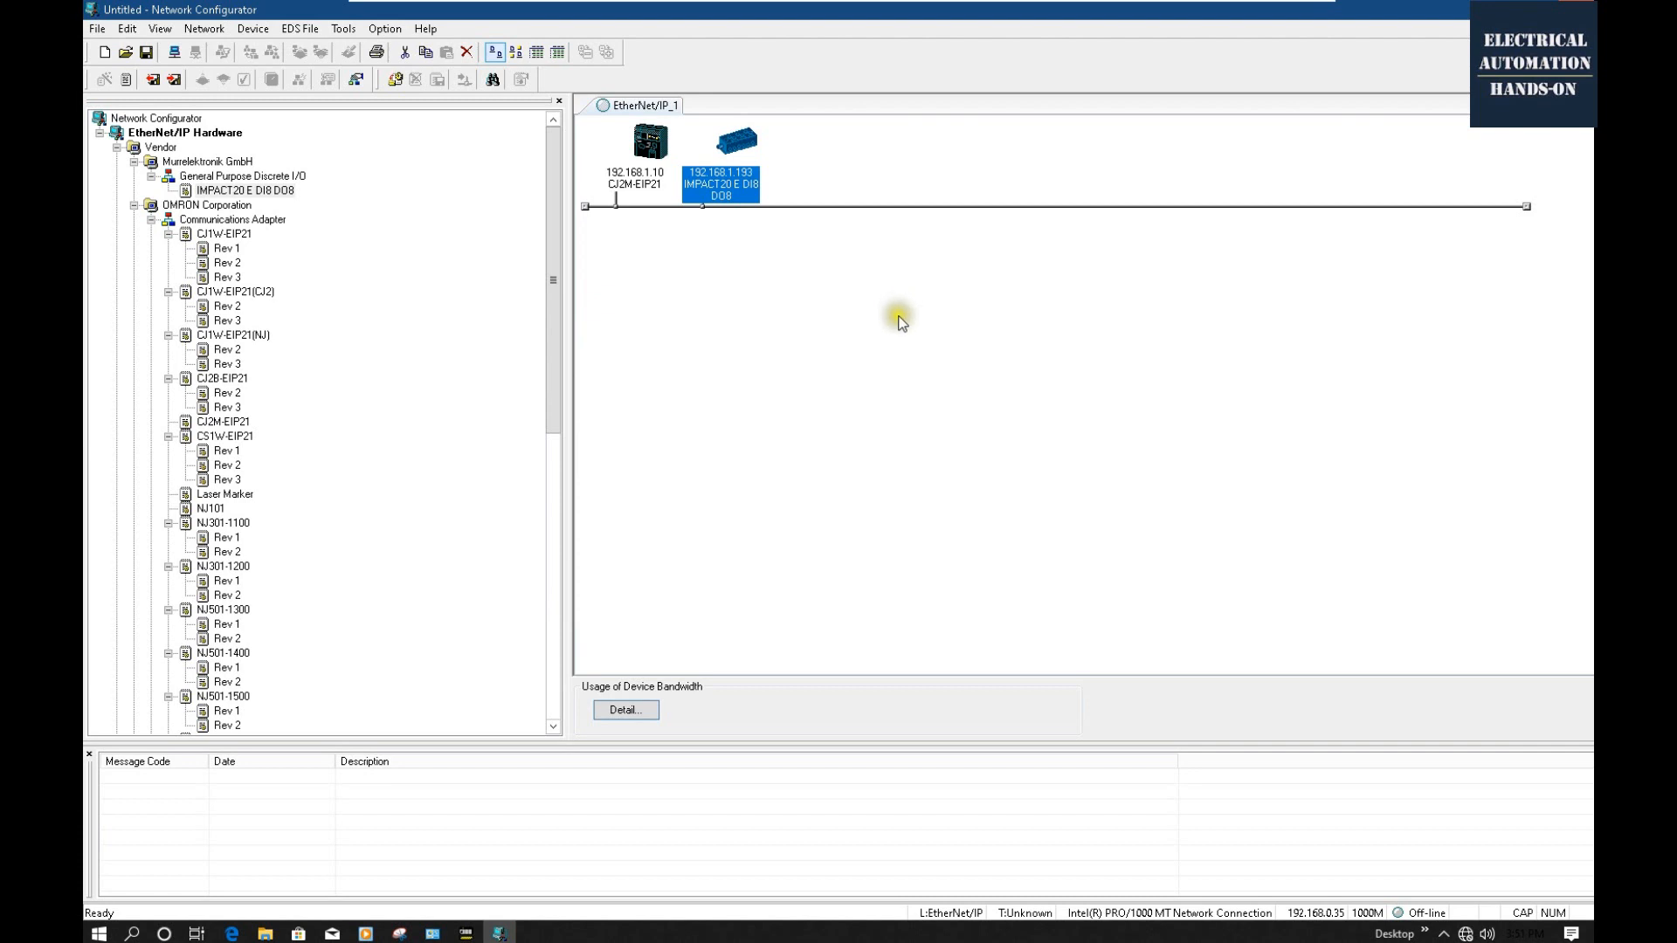
Inspect the input, output and configuration size parameters of the IMPACT20 module at 192.168.1.193.
{"action": "left_click", "coordinate": [657, 168]}
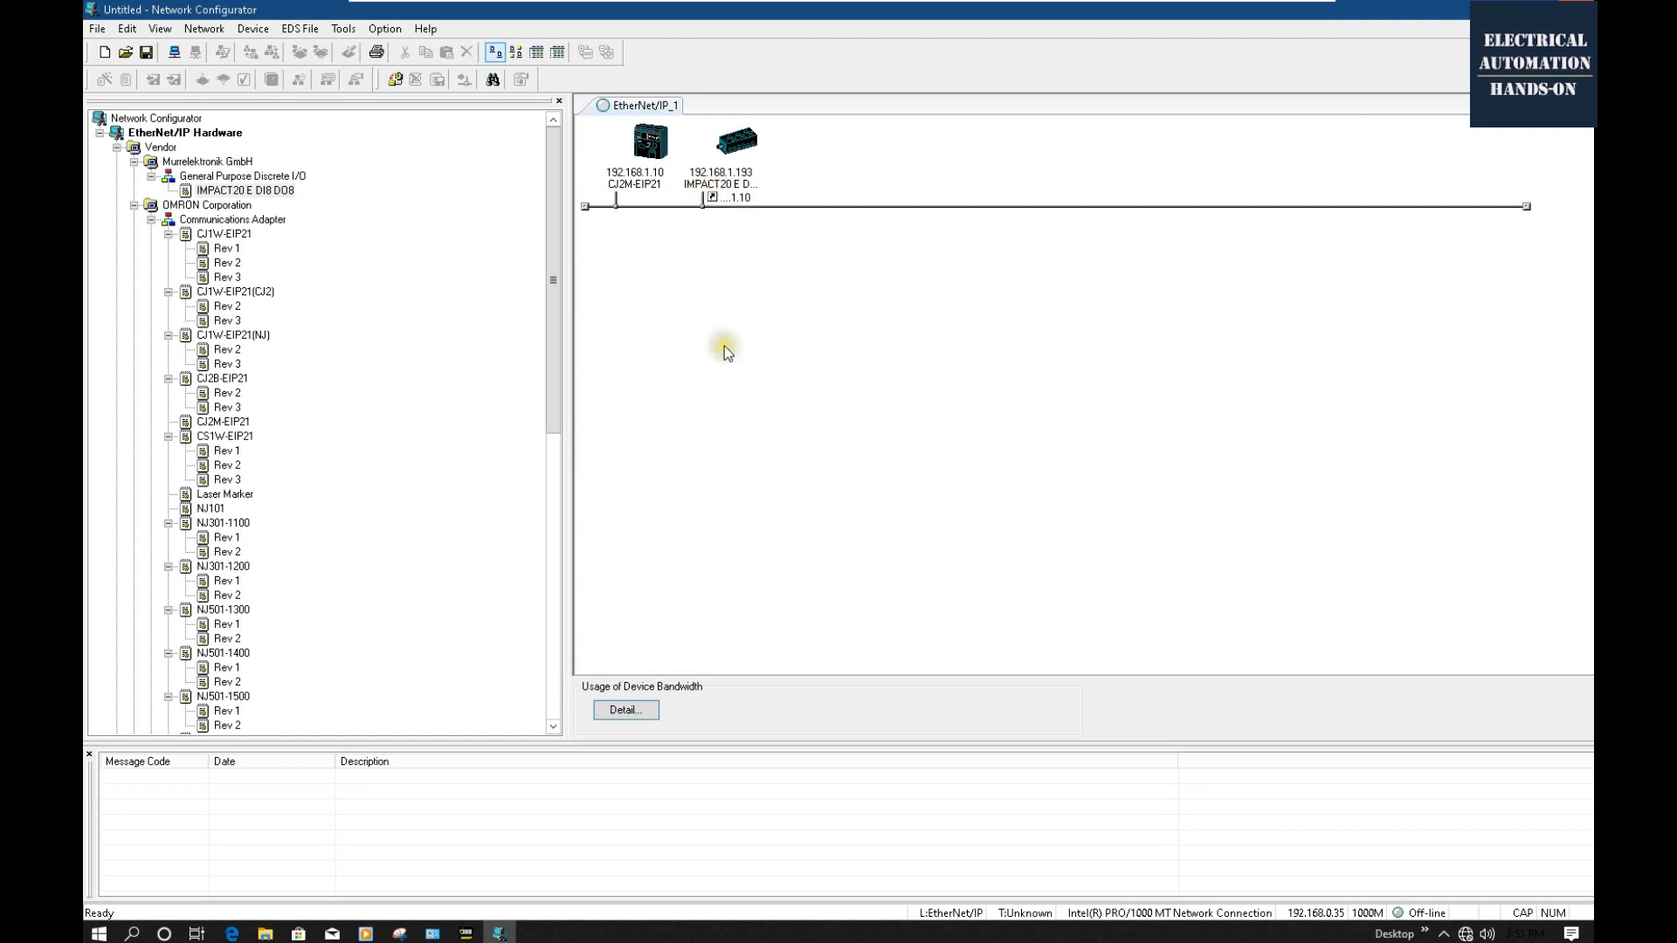
{"action": "left_click", "coordinate": [841, 330]}
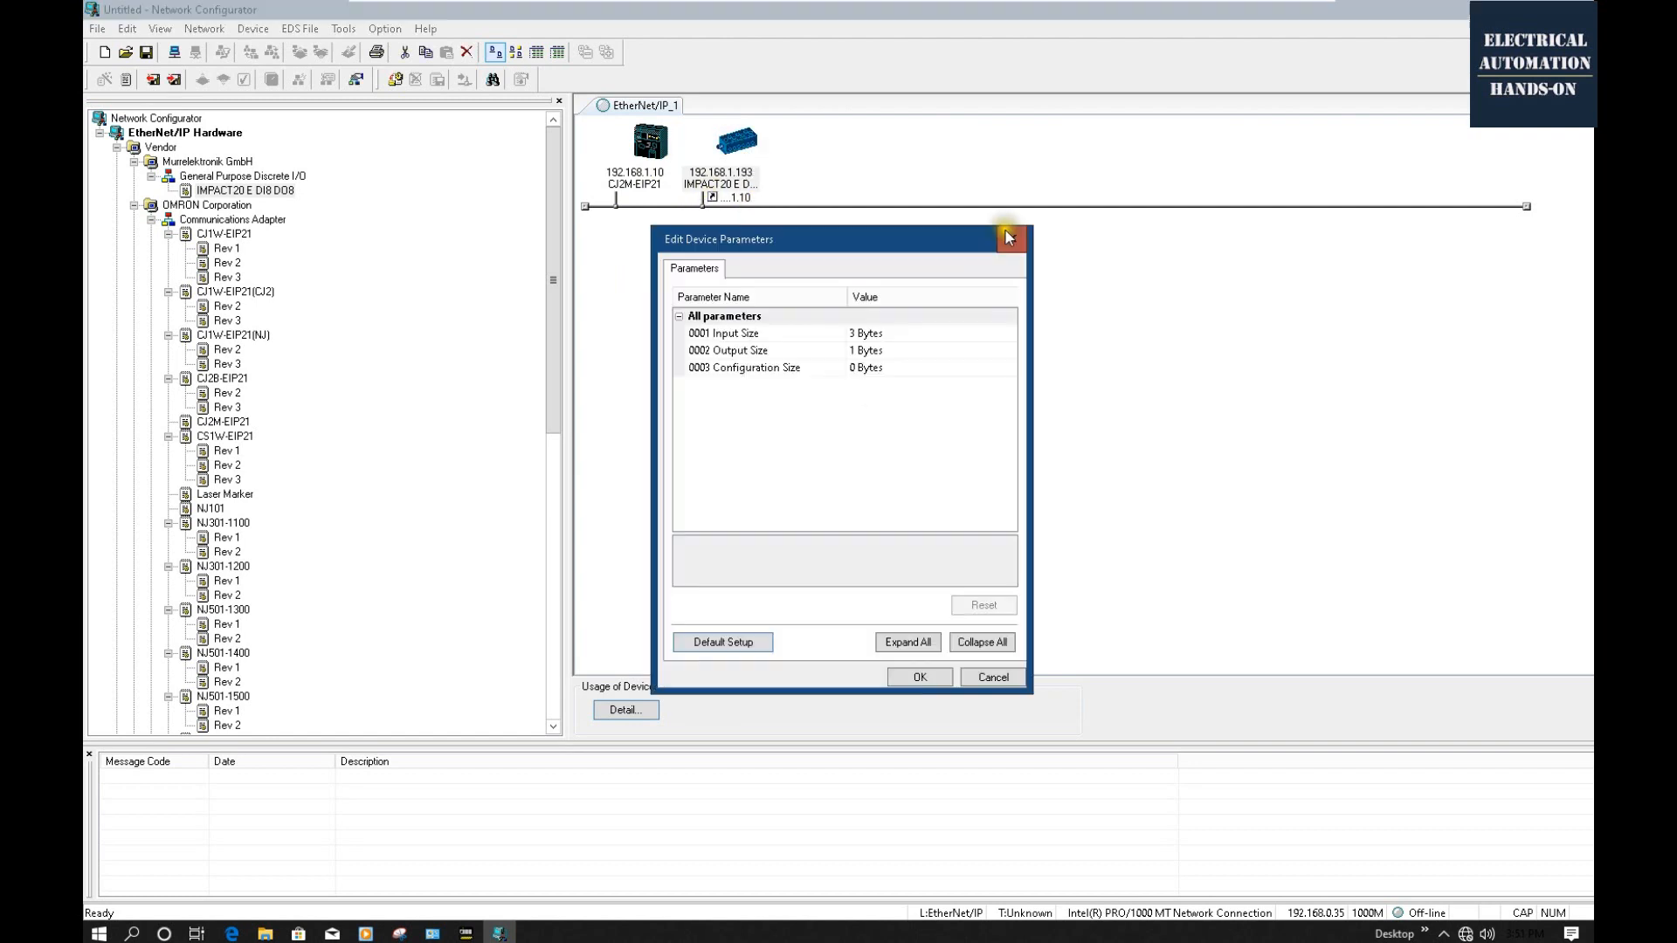
{"action": "left_click", "coordinate": [709, 177]}
{"action": "double_click", "coordinate": [709, 177]}
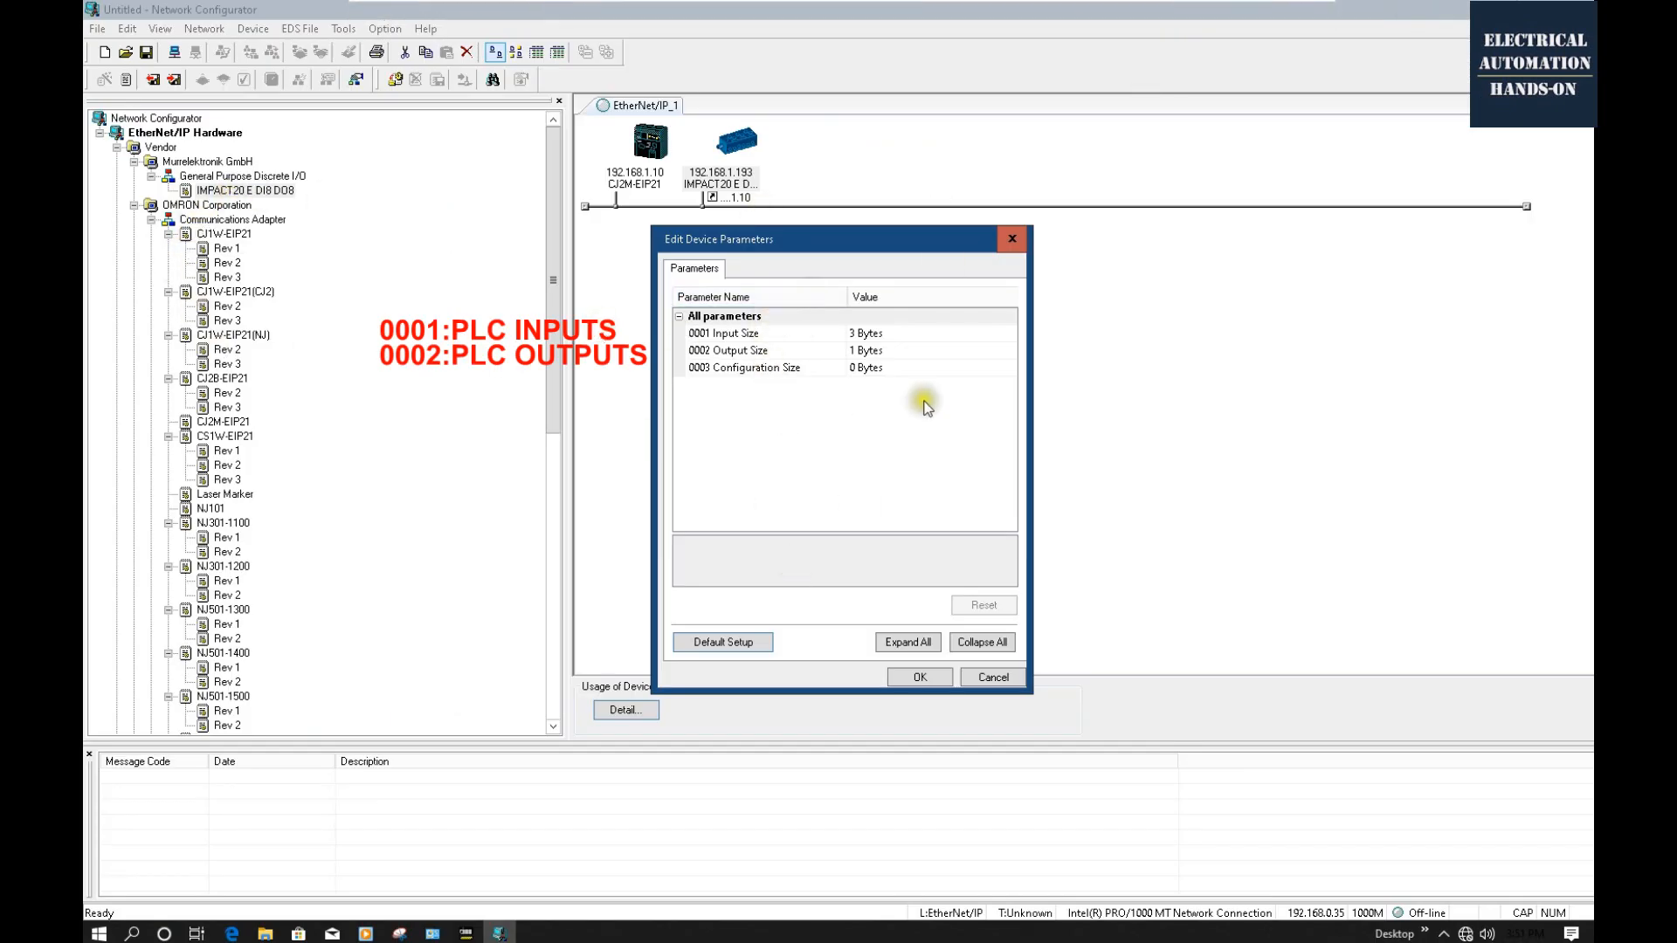
{"action": "key", "text": "Return"}
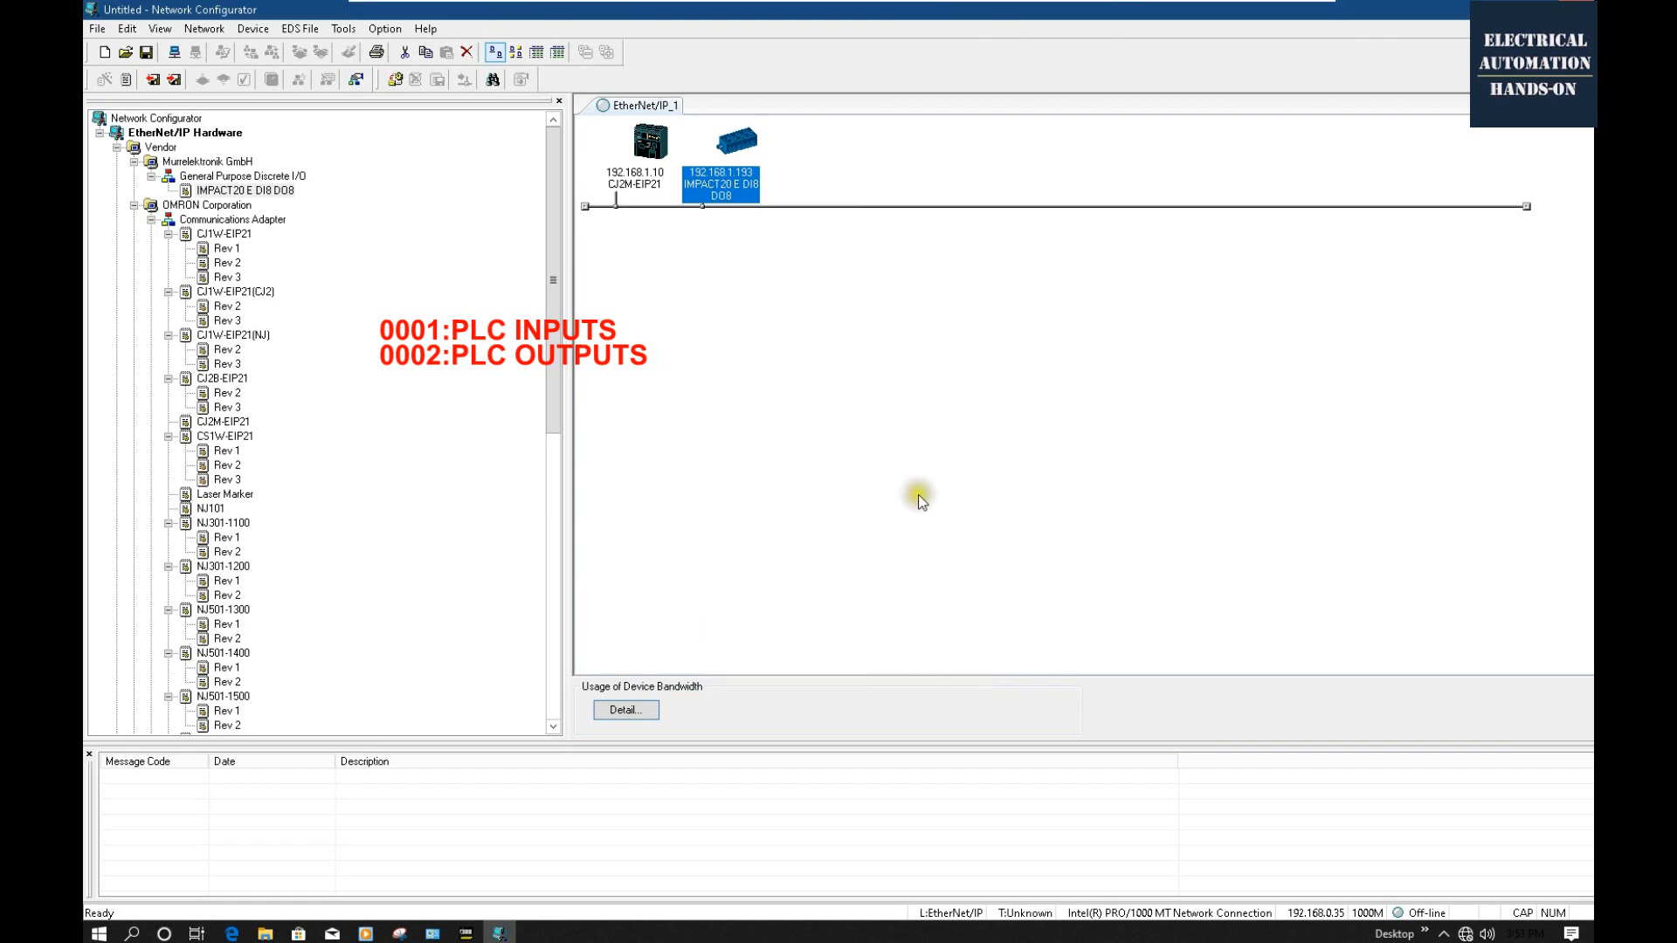
Review the CJ2M-EIP21's registered connections and open the default_001 [Input] connection for editing.
{"action": "left_click", "coordinate": [650, 181]}
{"action": "double_click", "coordinate": [651, 181]}
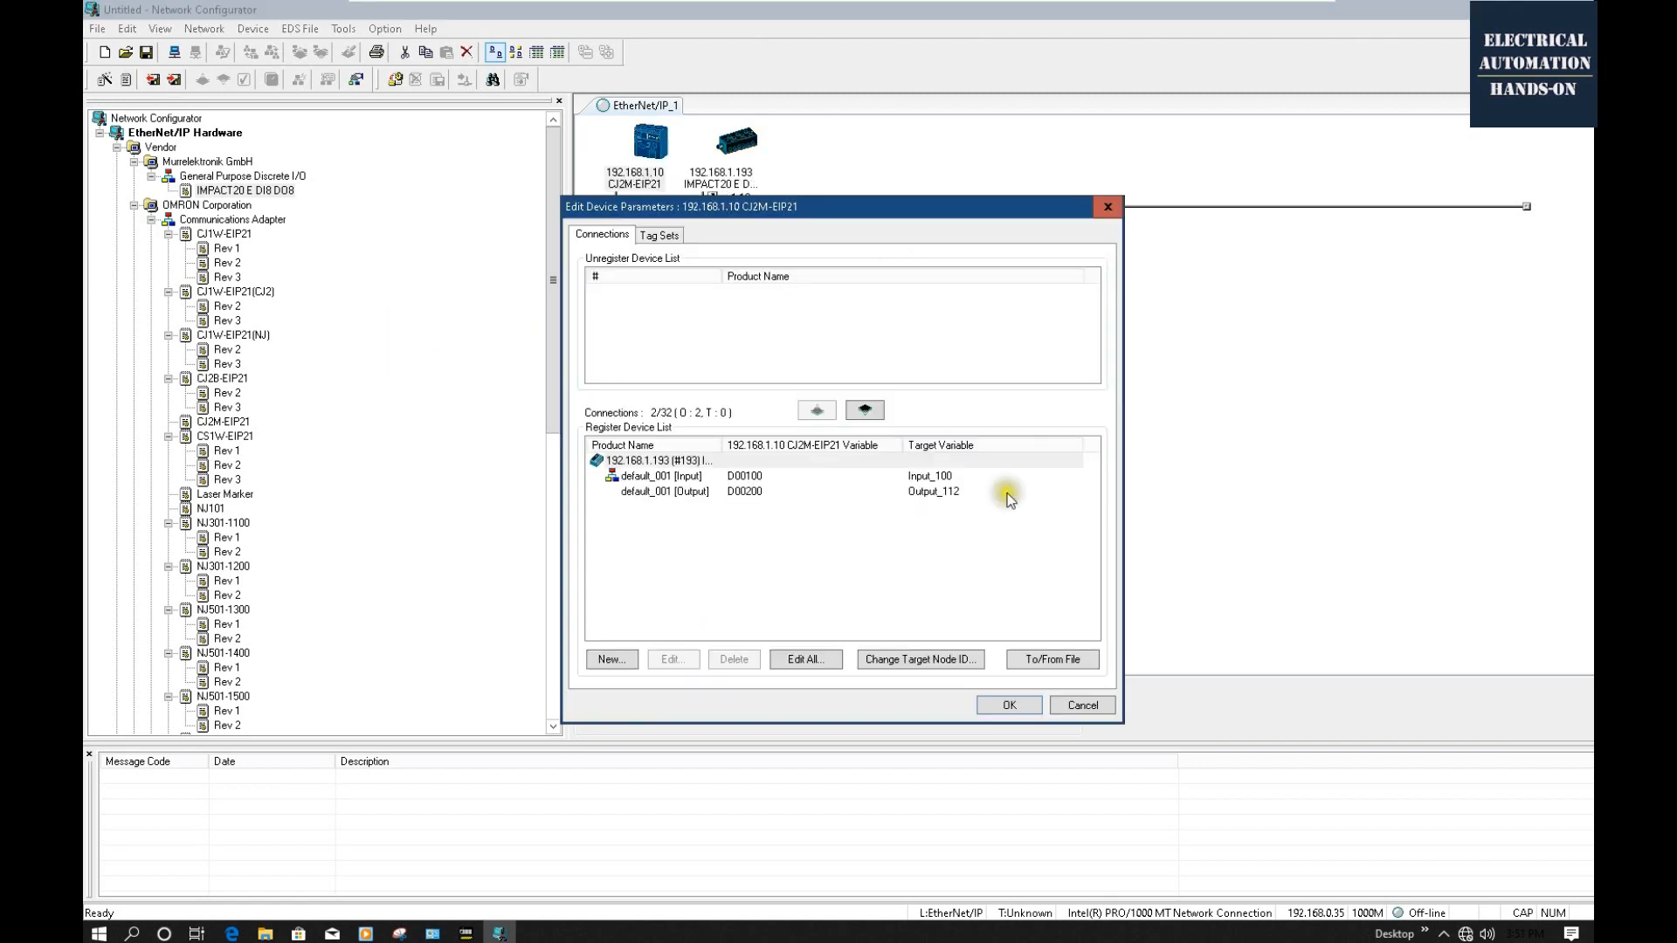
{"action": "left_click_drag", "start_coordinate": [903, 206], "coordinate": [1054, 222]}
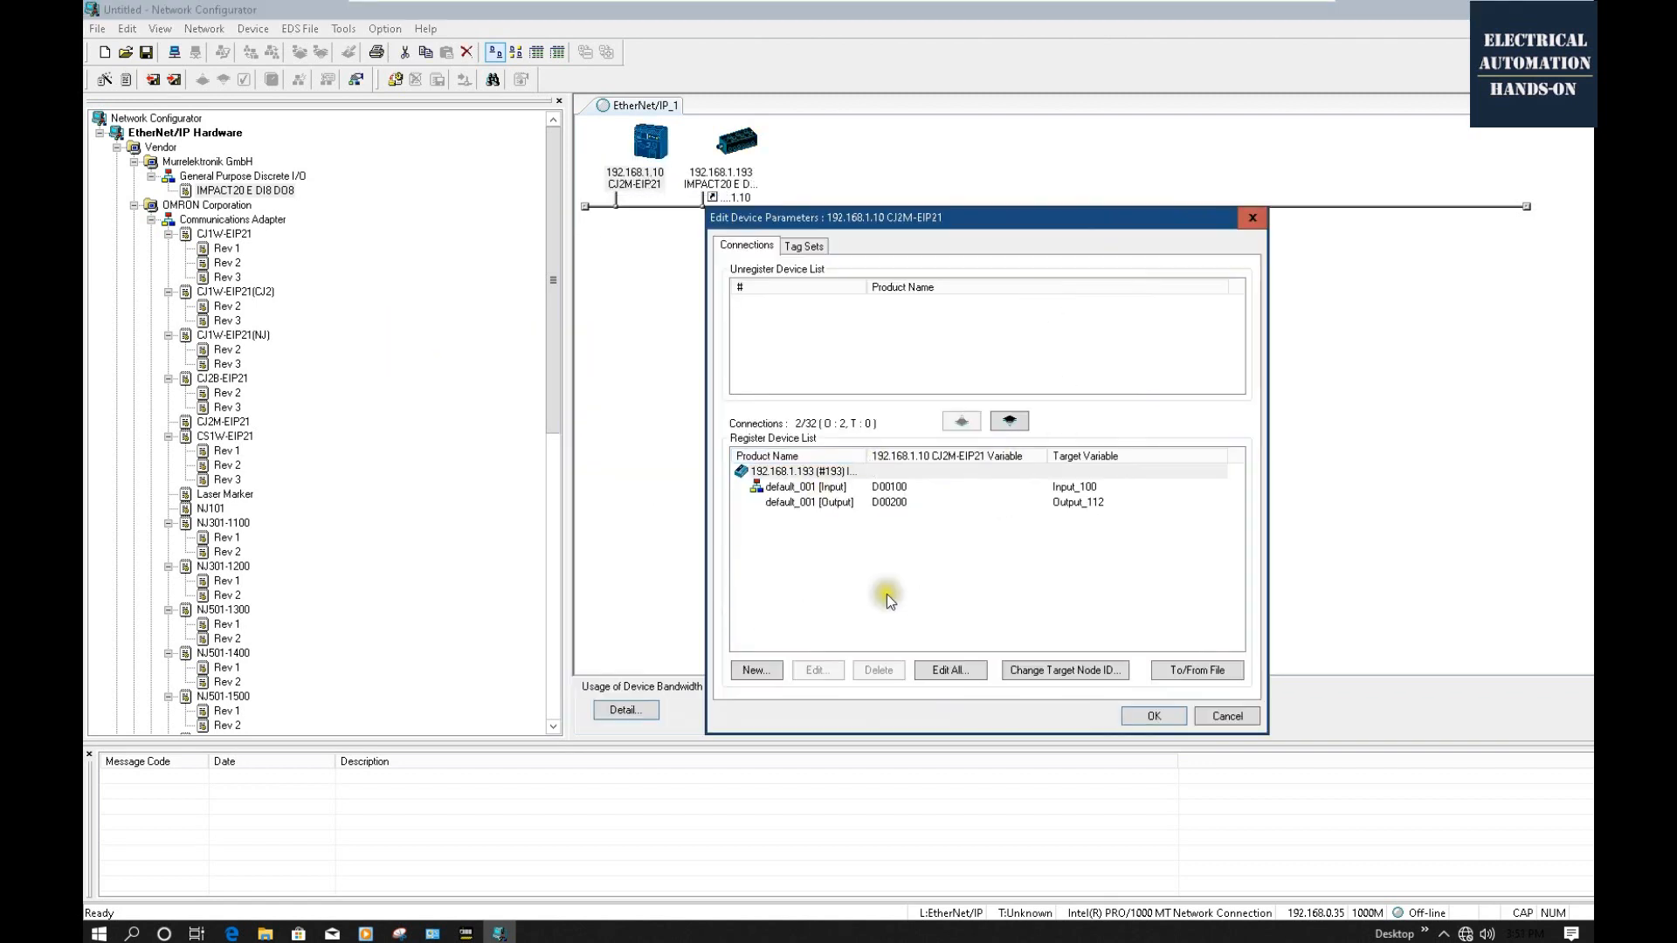
{"action": "left_click", "coordinate": [1075, 487]}
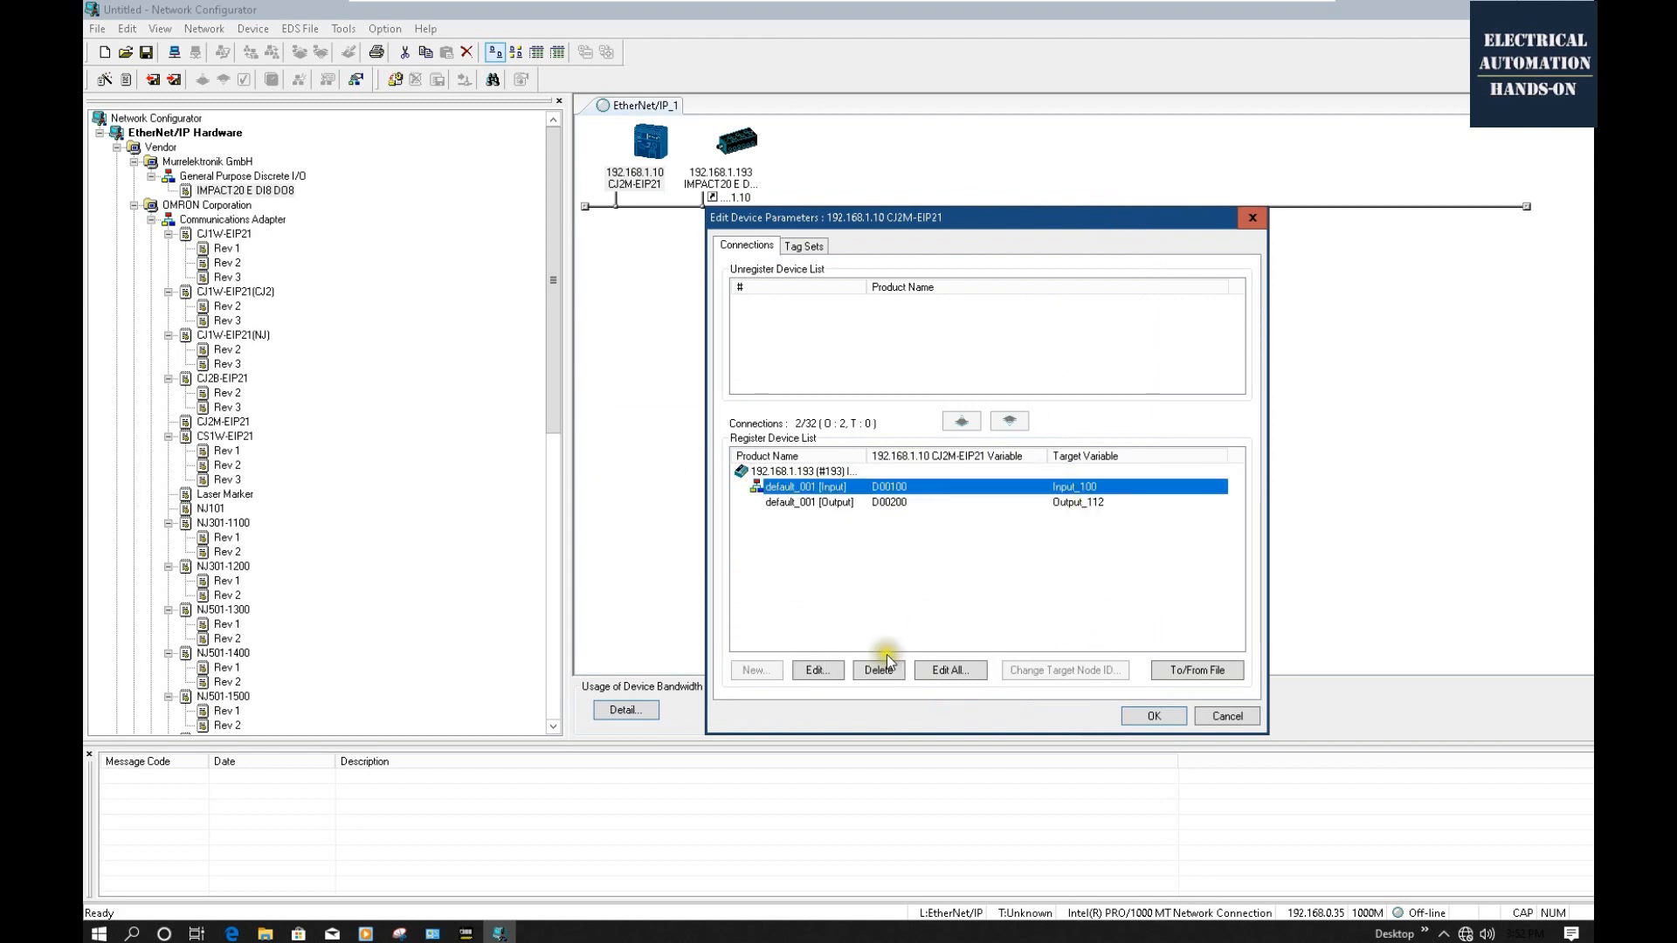
{"action": "left_click", "coordinate": [835, 672]}
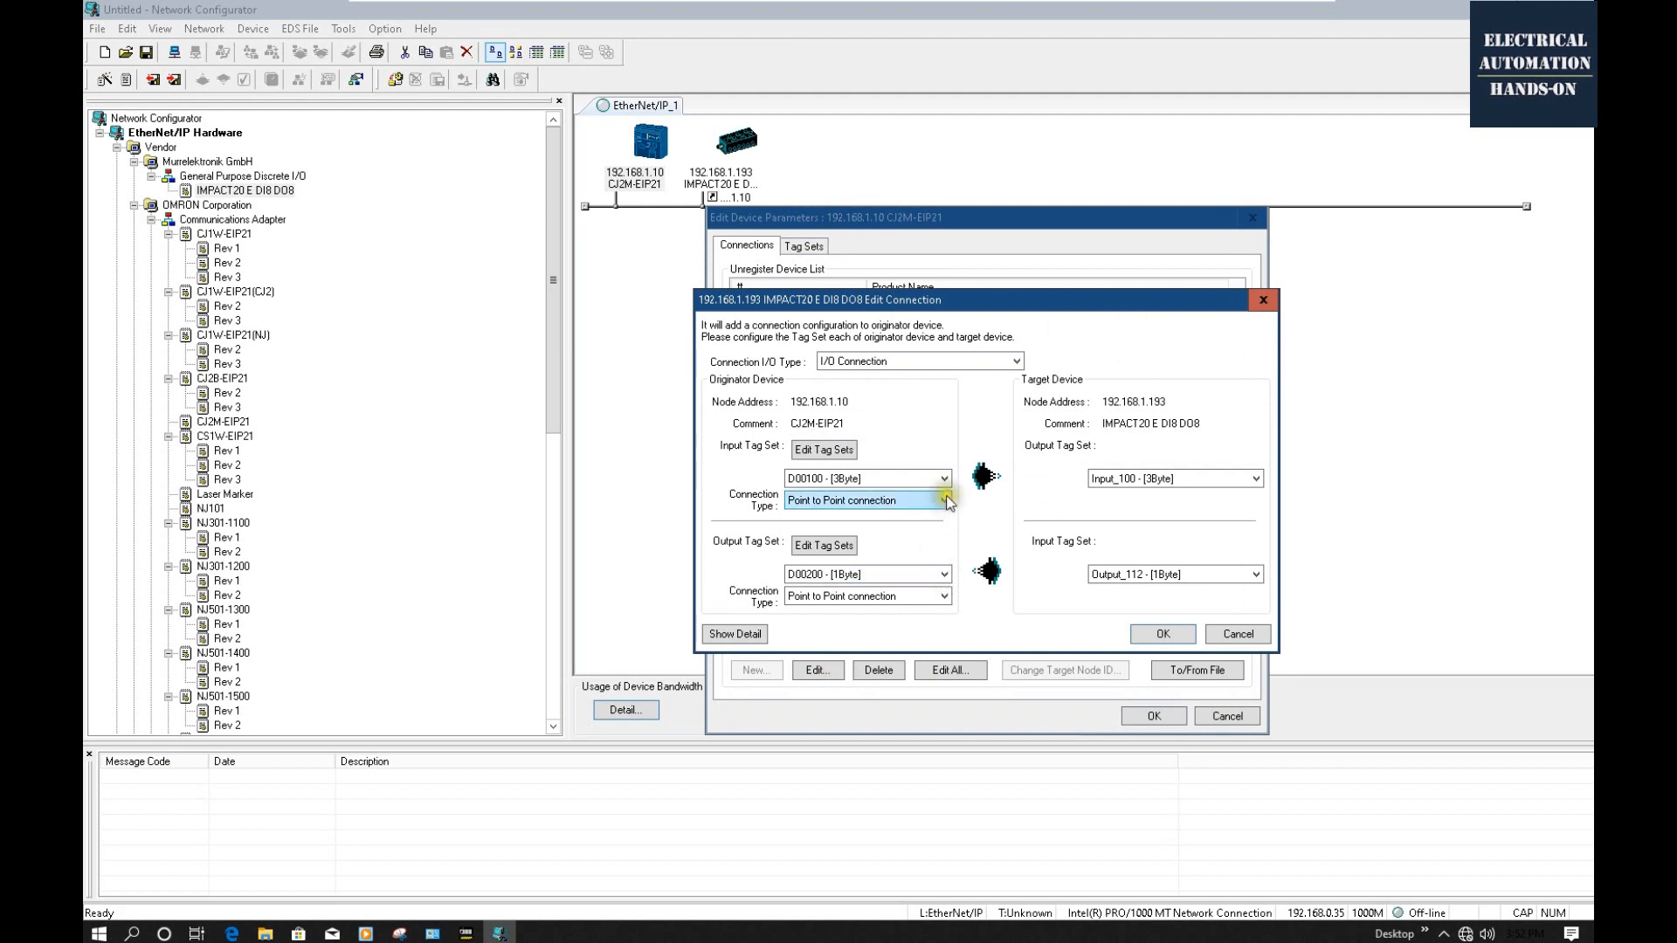
Inspect the D00100 member tag's name and size in the originator's input tag sets.
{"action": "left_click", "coordinate": [840, 452]}
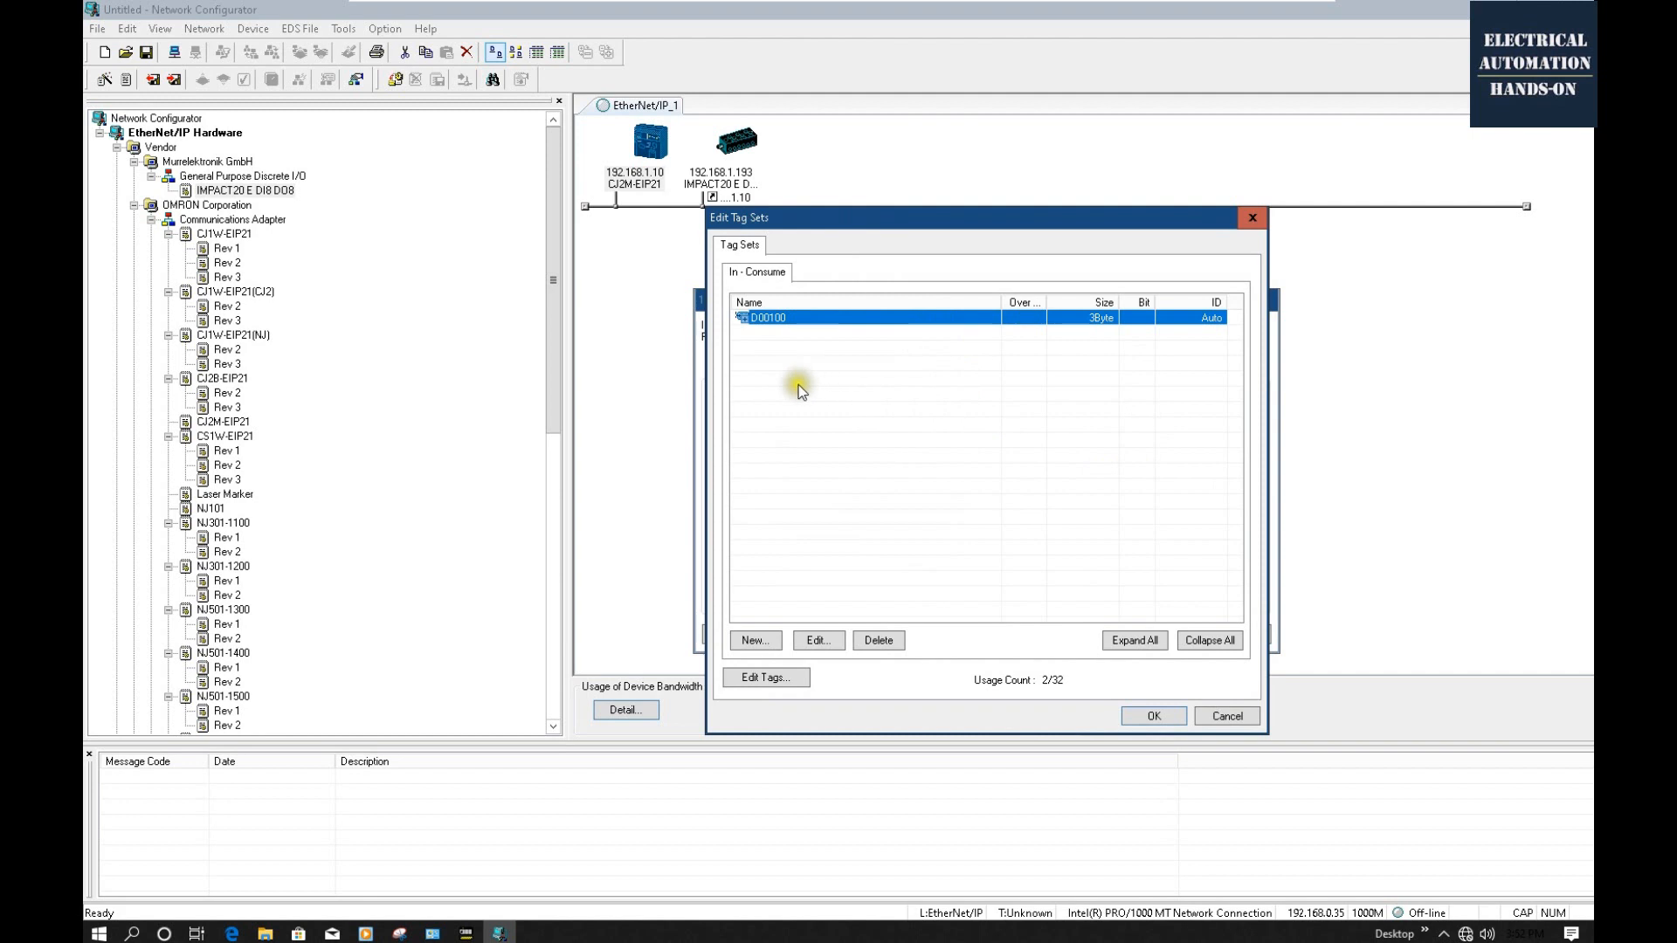
{"action": "left_click", "coordinate": [741, 318]}
{"action": "left_click", "coordinate": [783, 332]}
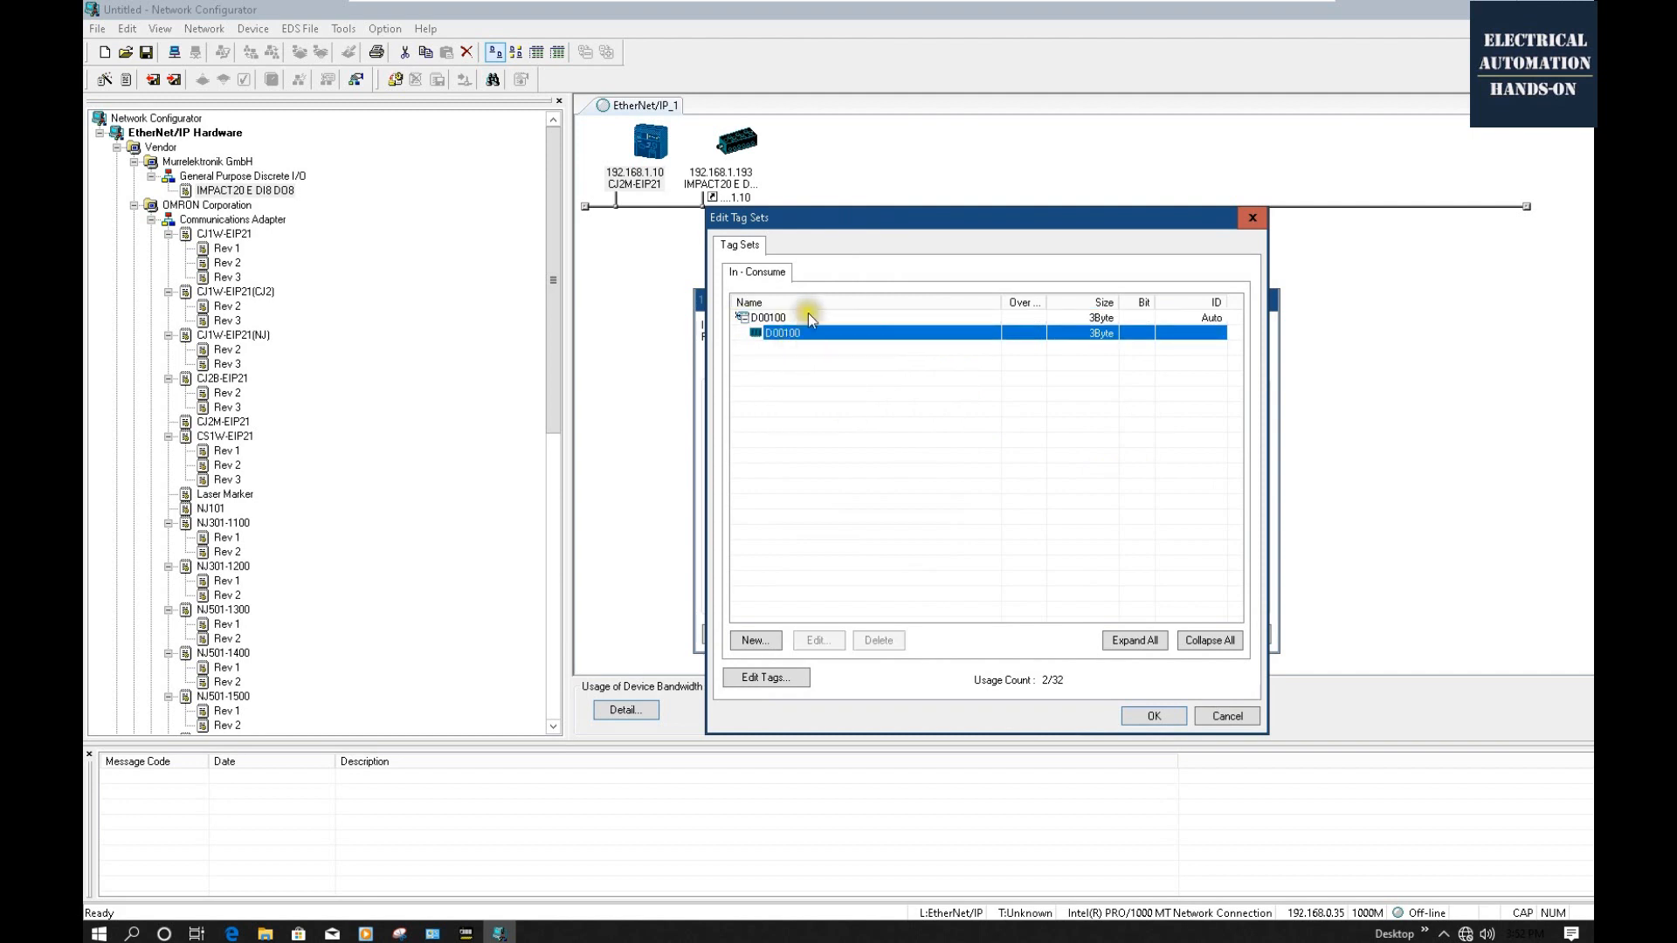
{"action": "left_click", "coordinate": [772, 319]}
{"action": "left_click", "coordinate": [779, 333]}
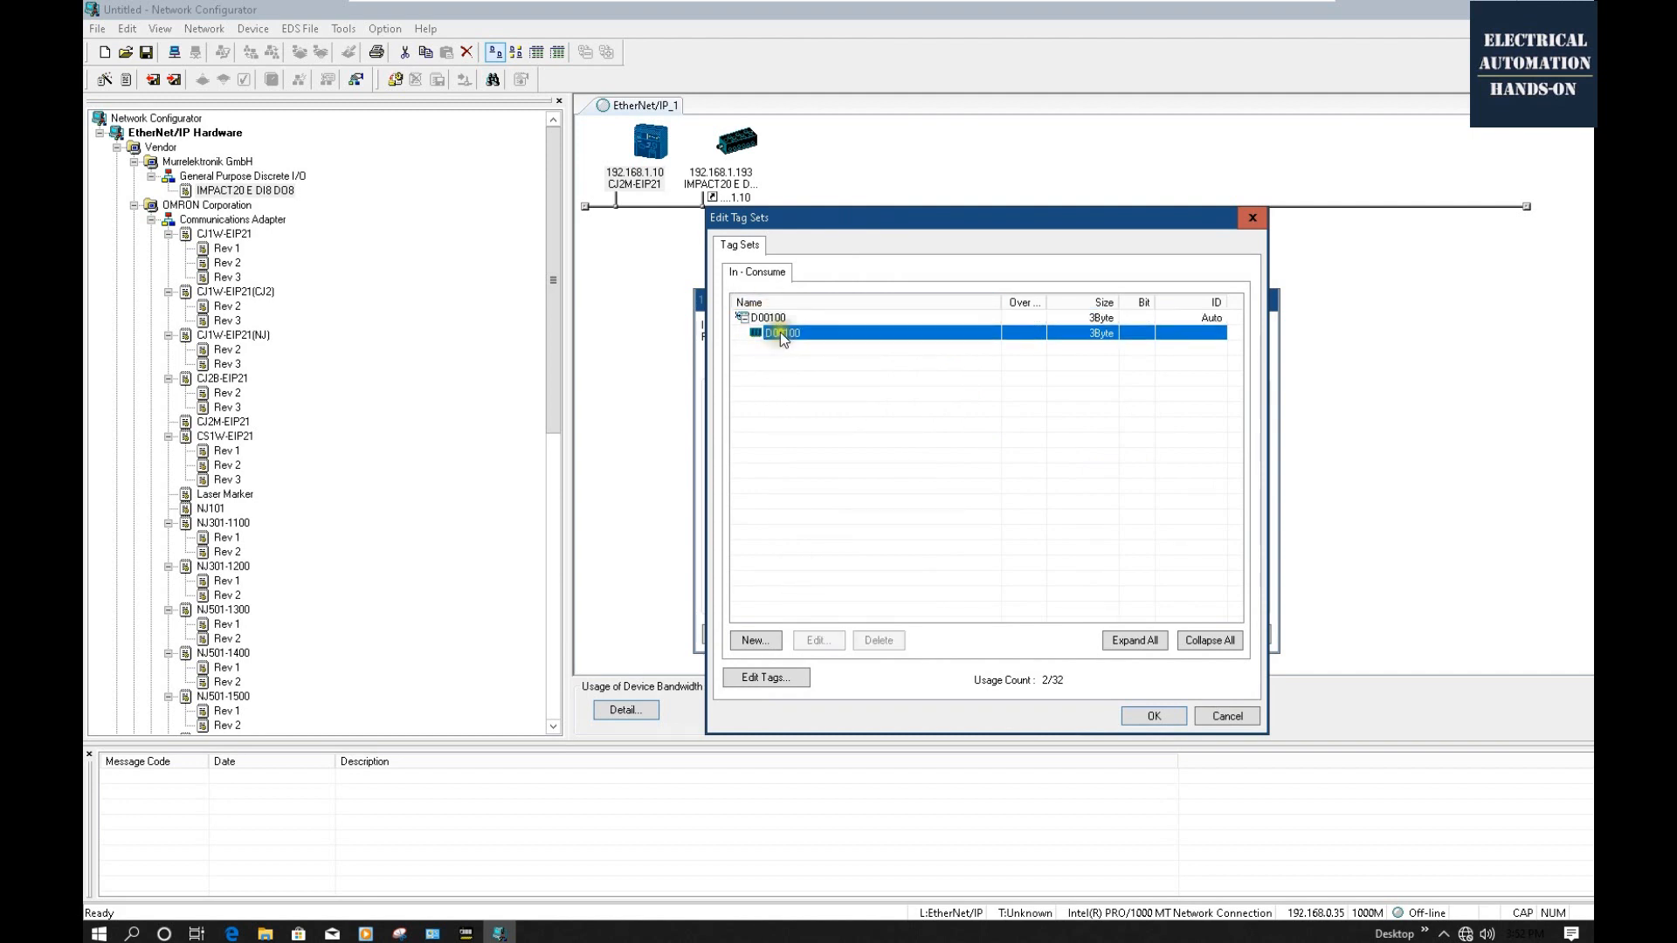
{"action": "left_click", "coordinate": [780, 679]}
{"action": "left_click", "coordinate": [924, 640]}
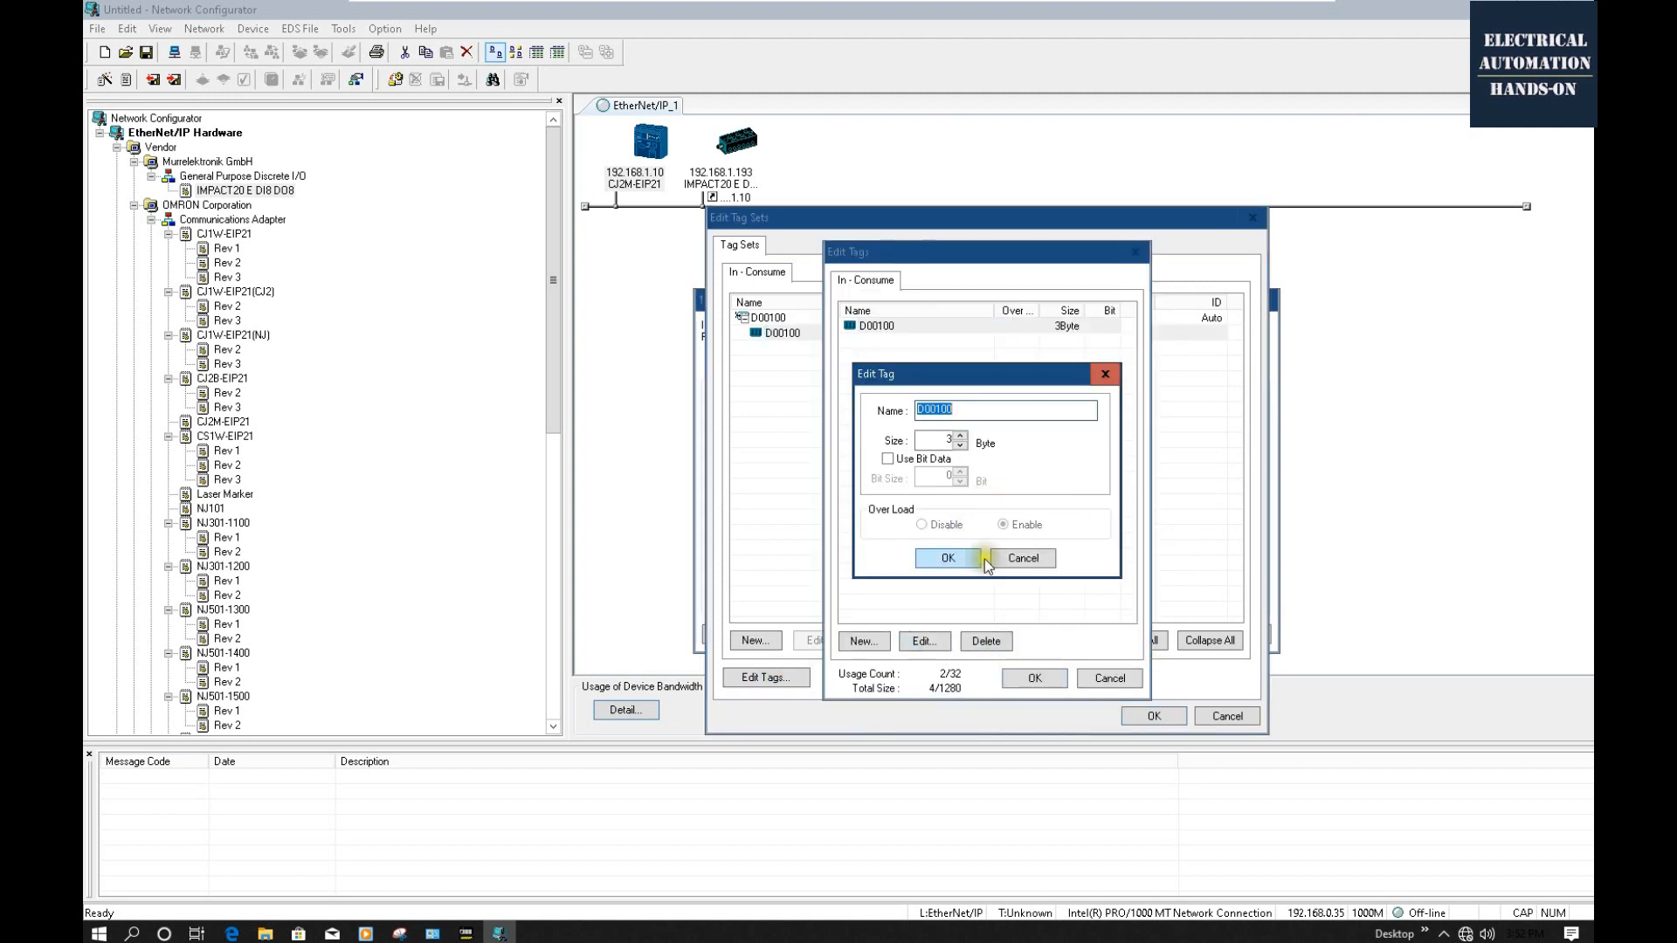
{"action": "left_click", "coordinate": [1024, 559]}
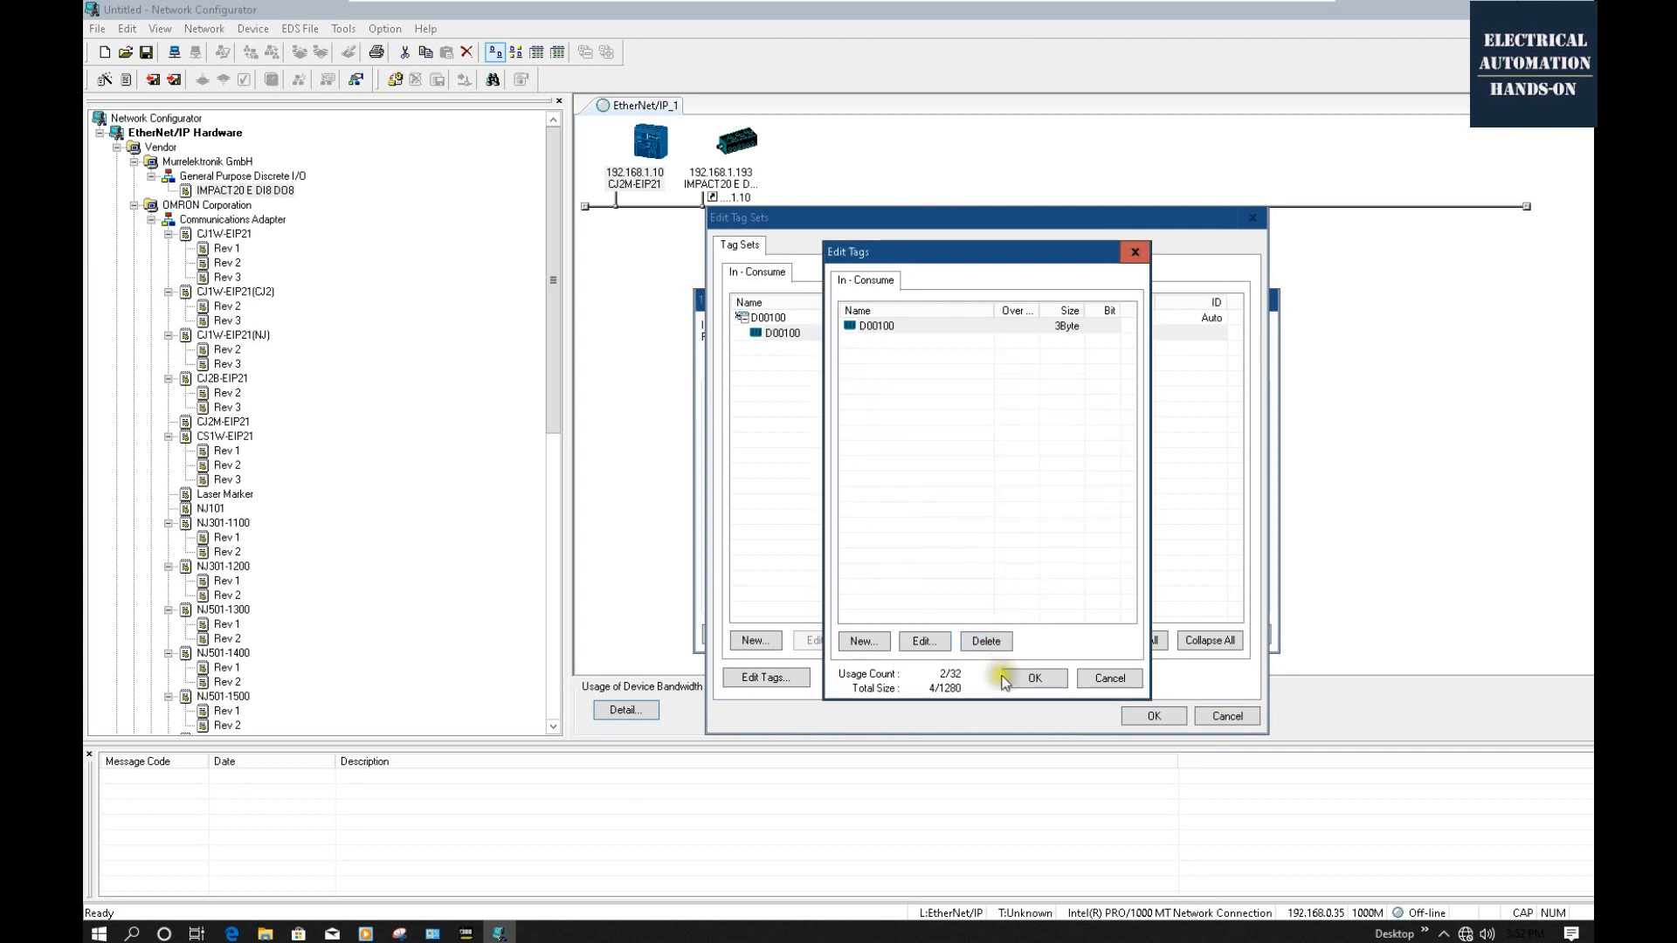
{"action": "left_click", "coordinate": [1083, 678]}
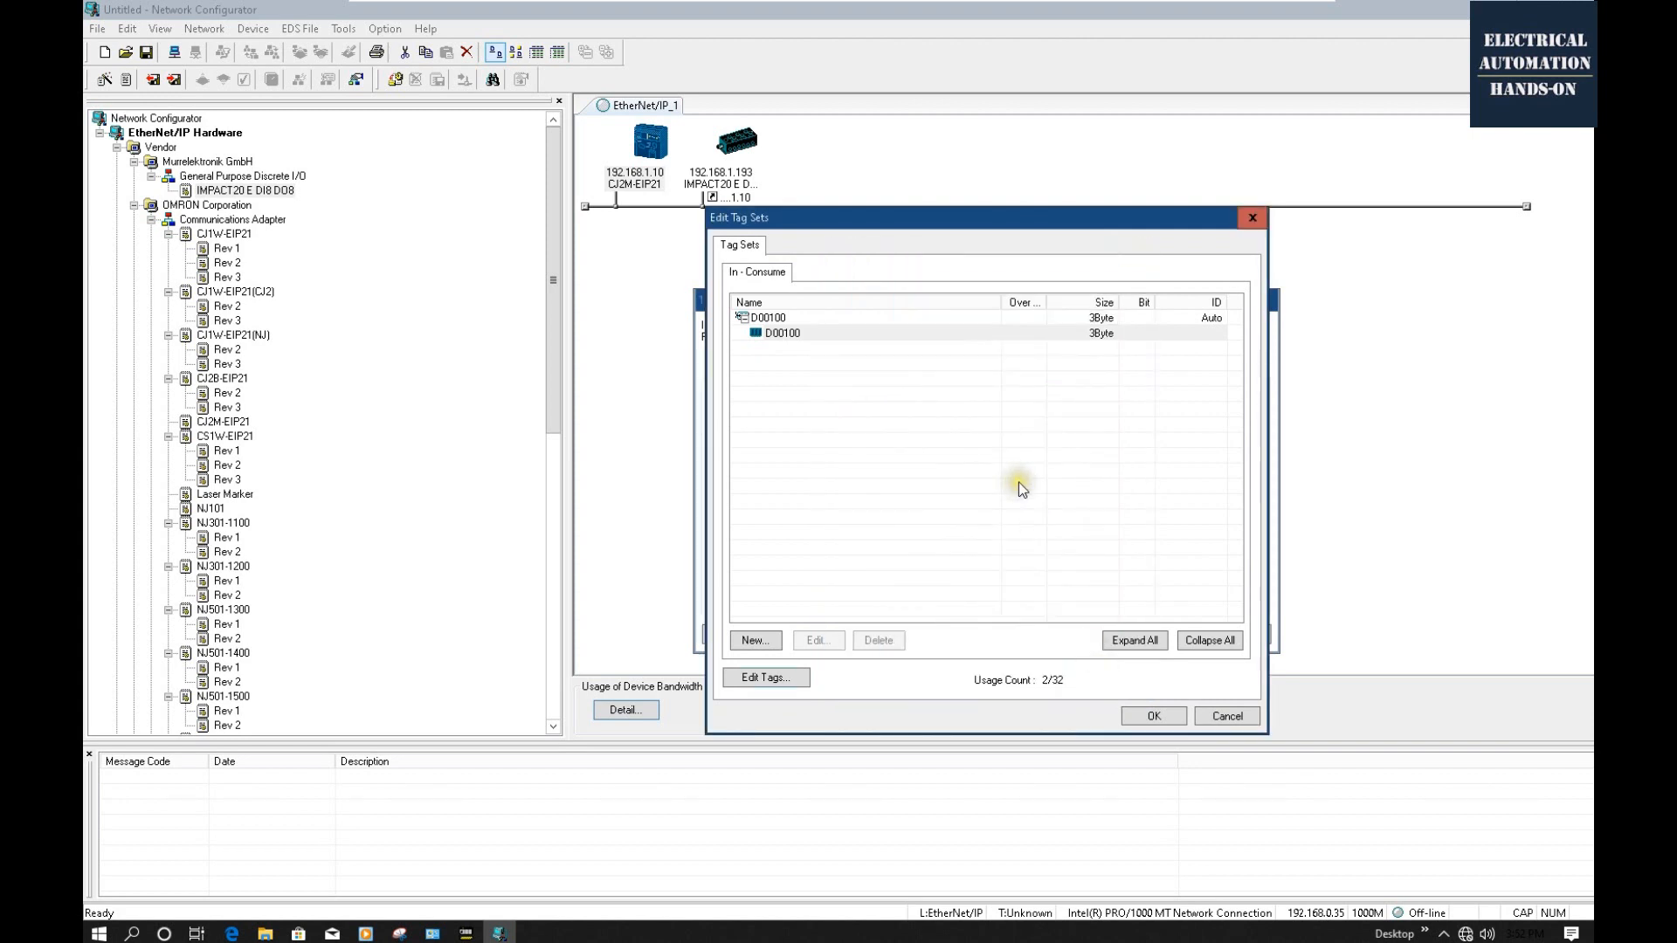
Try the Manual instance ID option in the advanced settings of the D00100 input tag set.
{"action": "left_click", "coordinate": [1048, 318]}
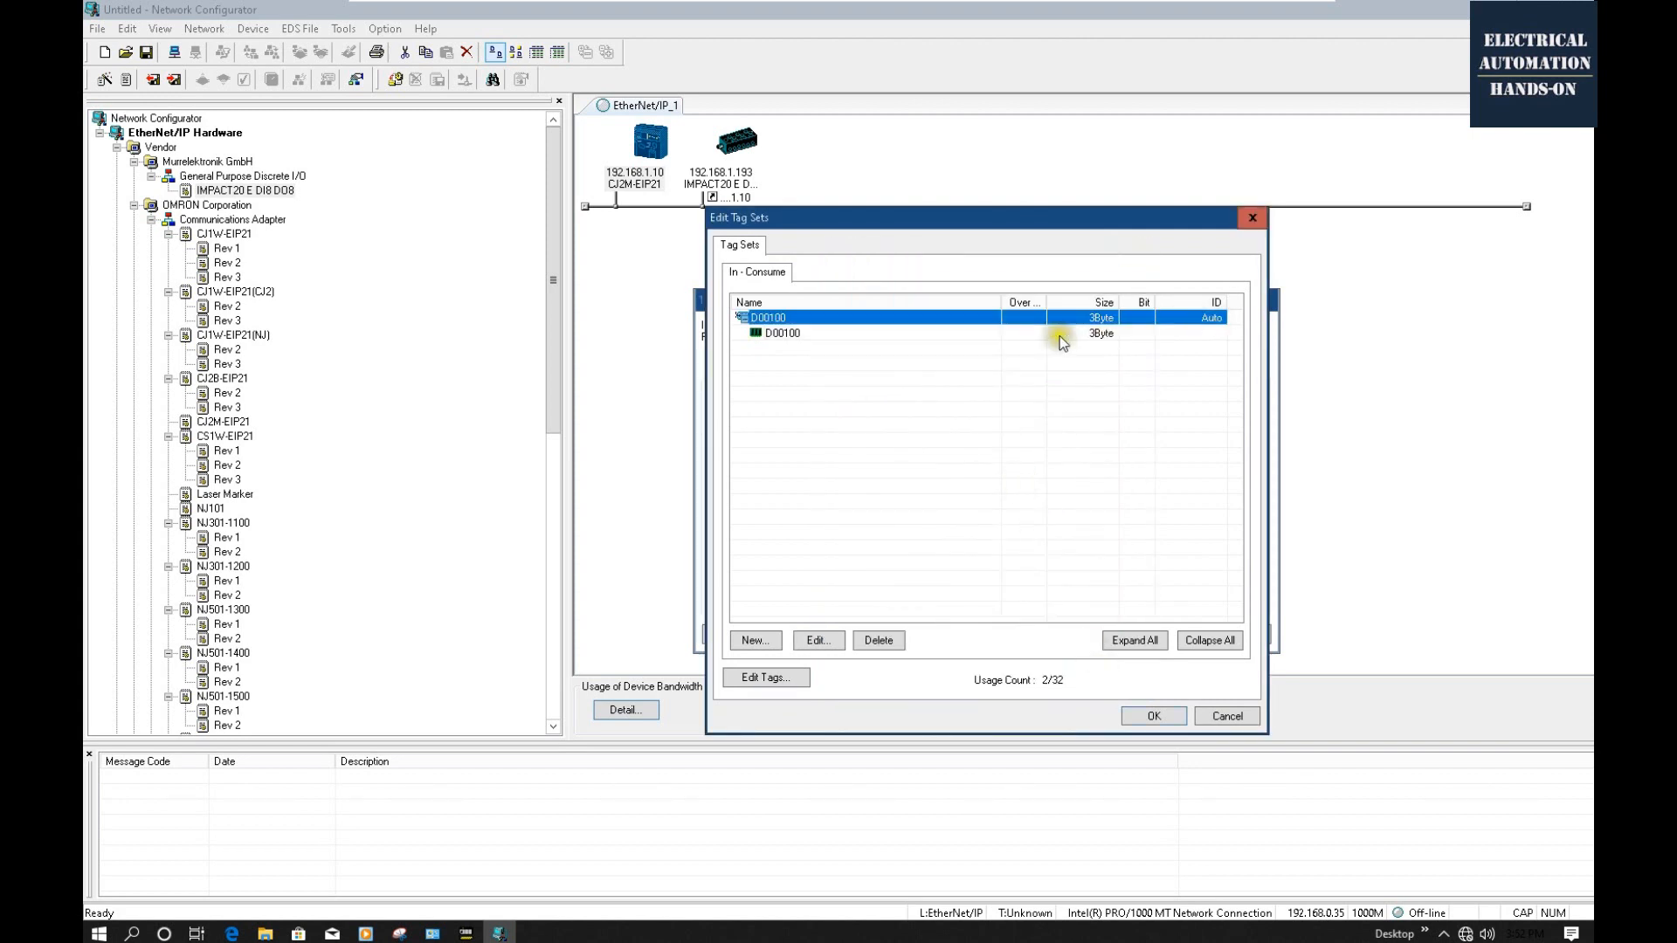
{"action": "double_click", "coordinate": [1218, 320]}
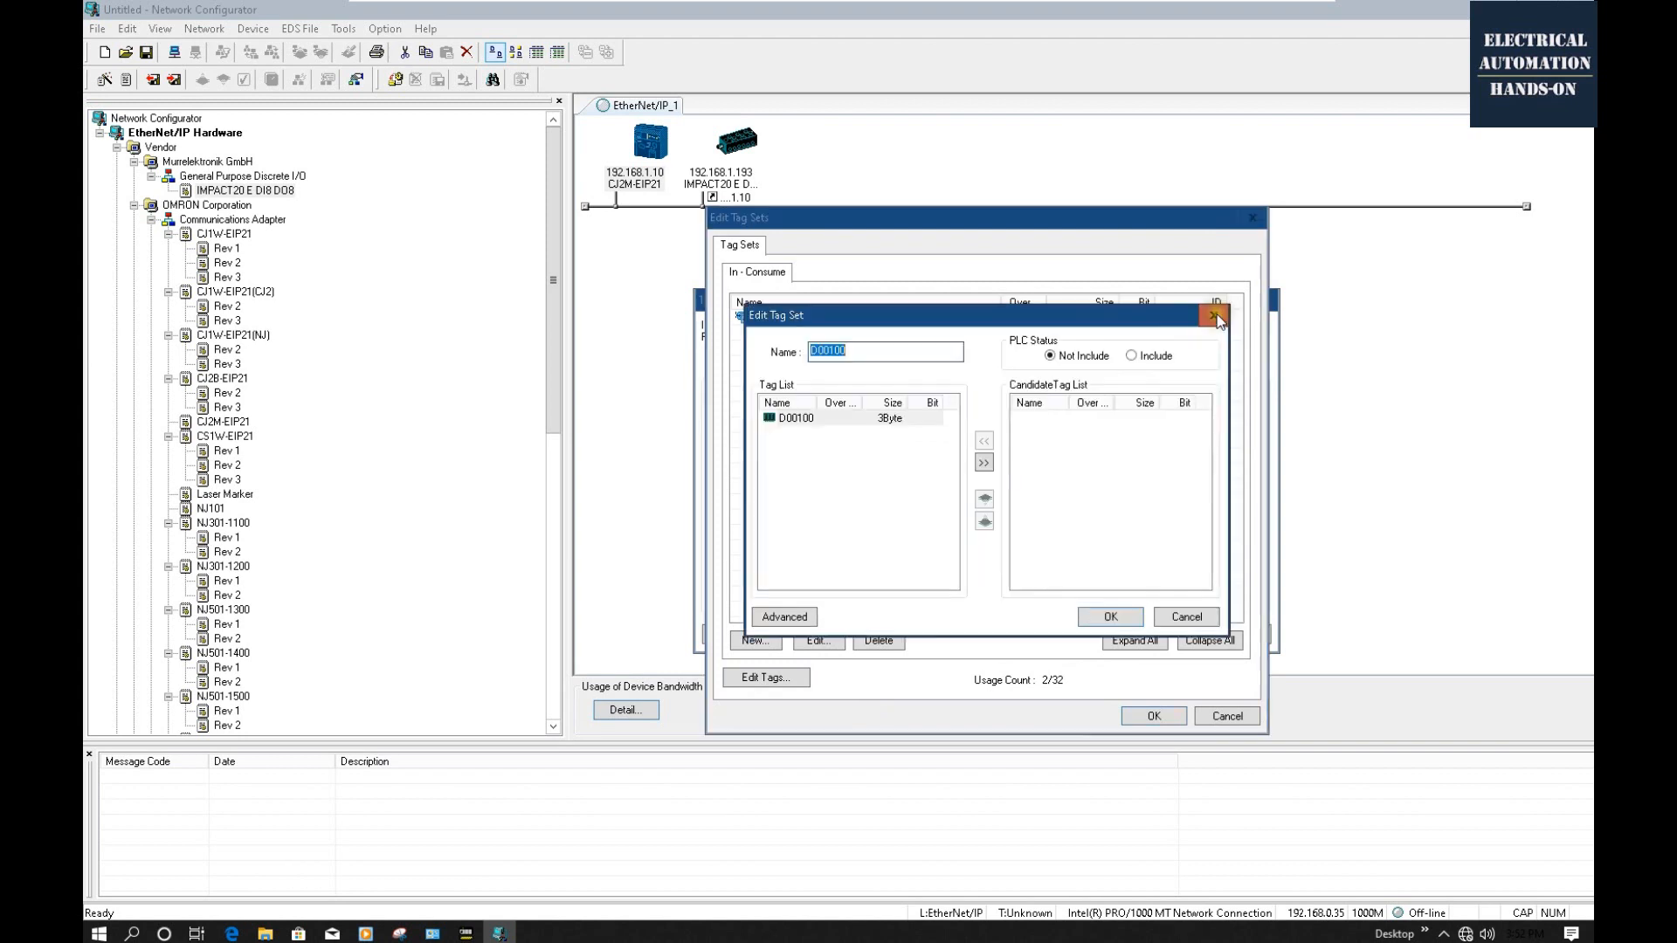
{"action": "left_click", "coordinate": [818, 422]}
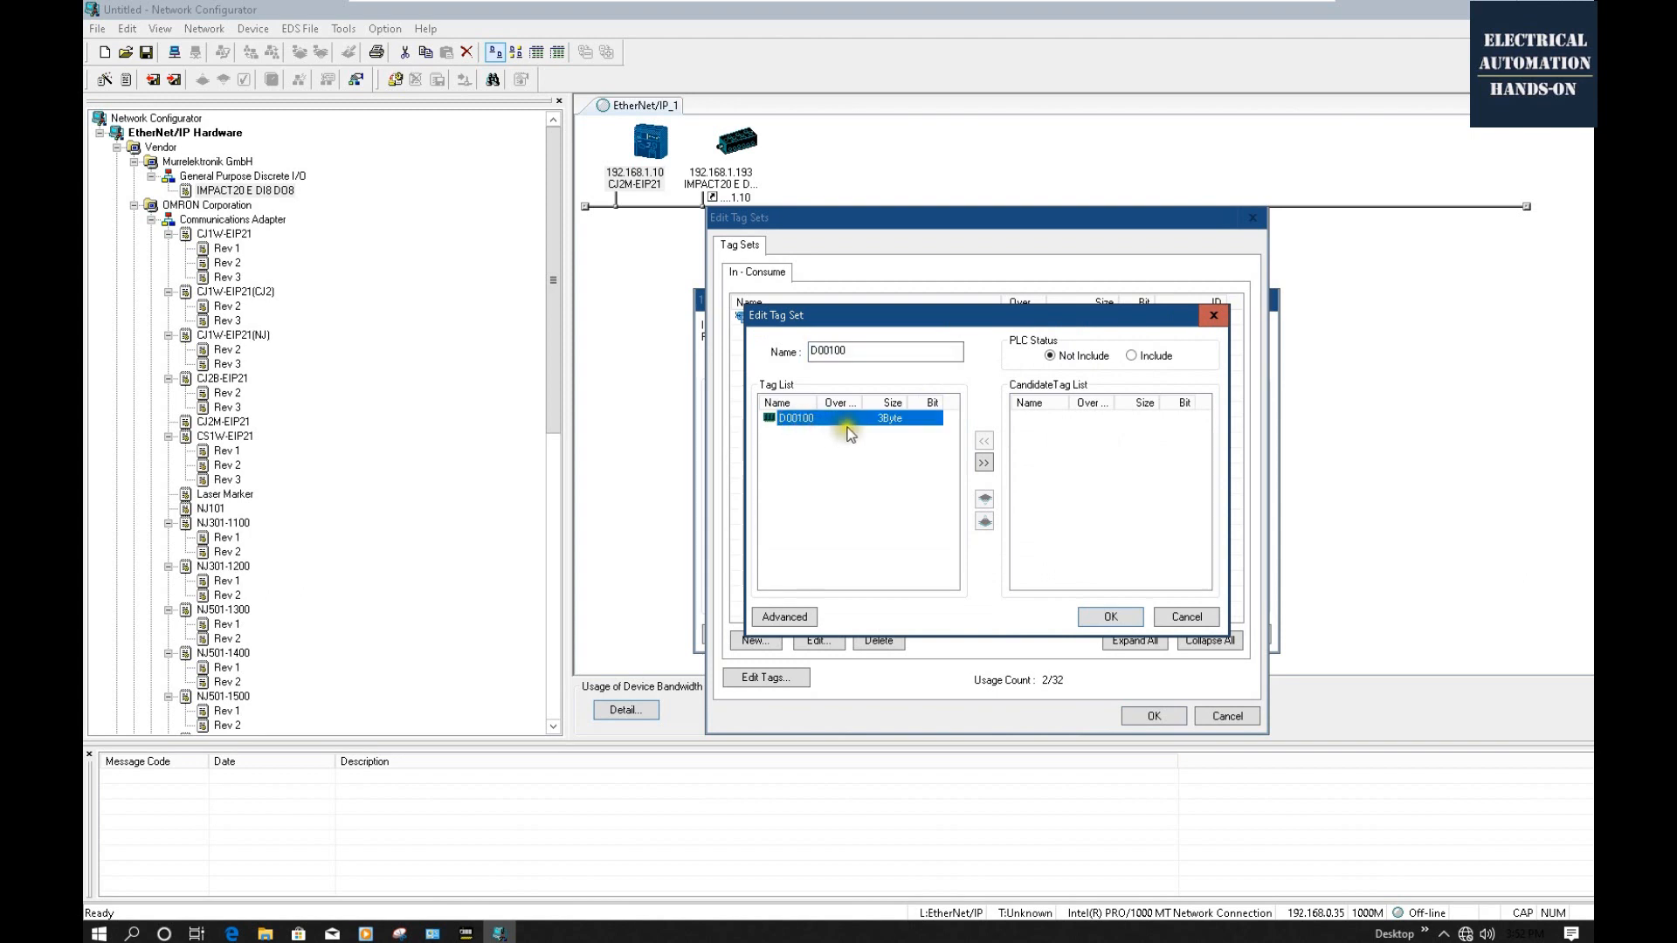
{"action": "left_click", "coordinate": [783, 620]}
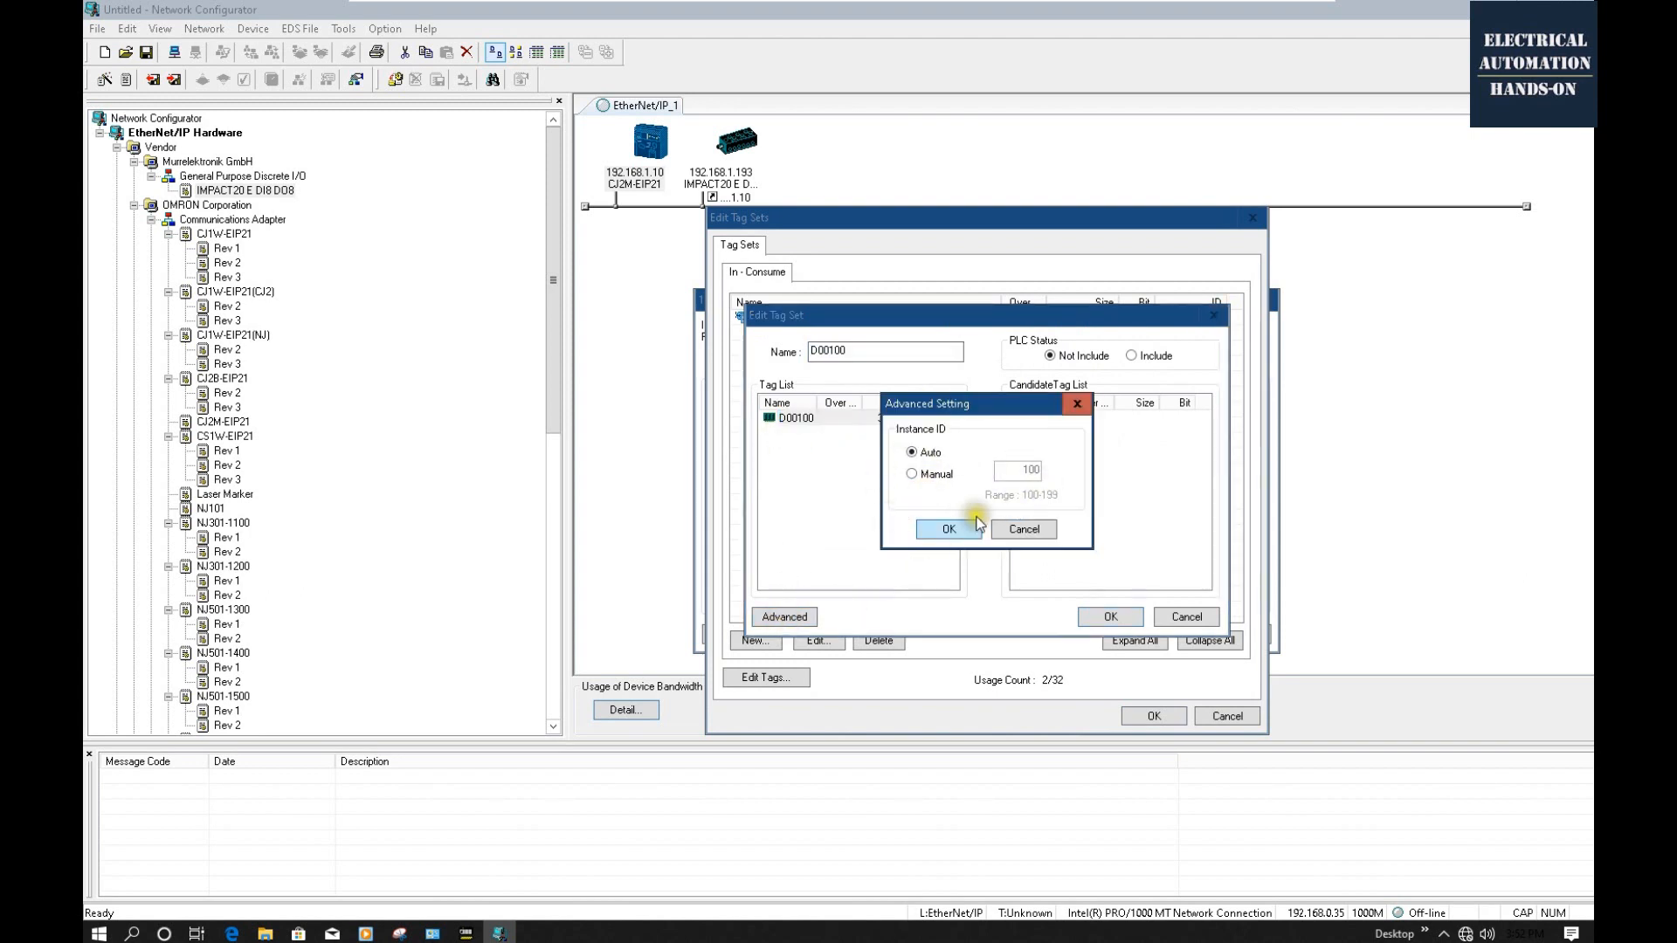
{"action": "left_click", "coordinate": [912, 475]}
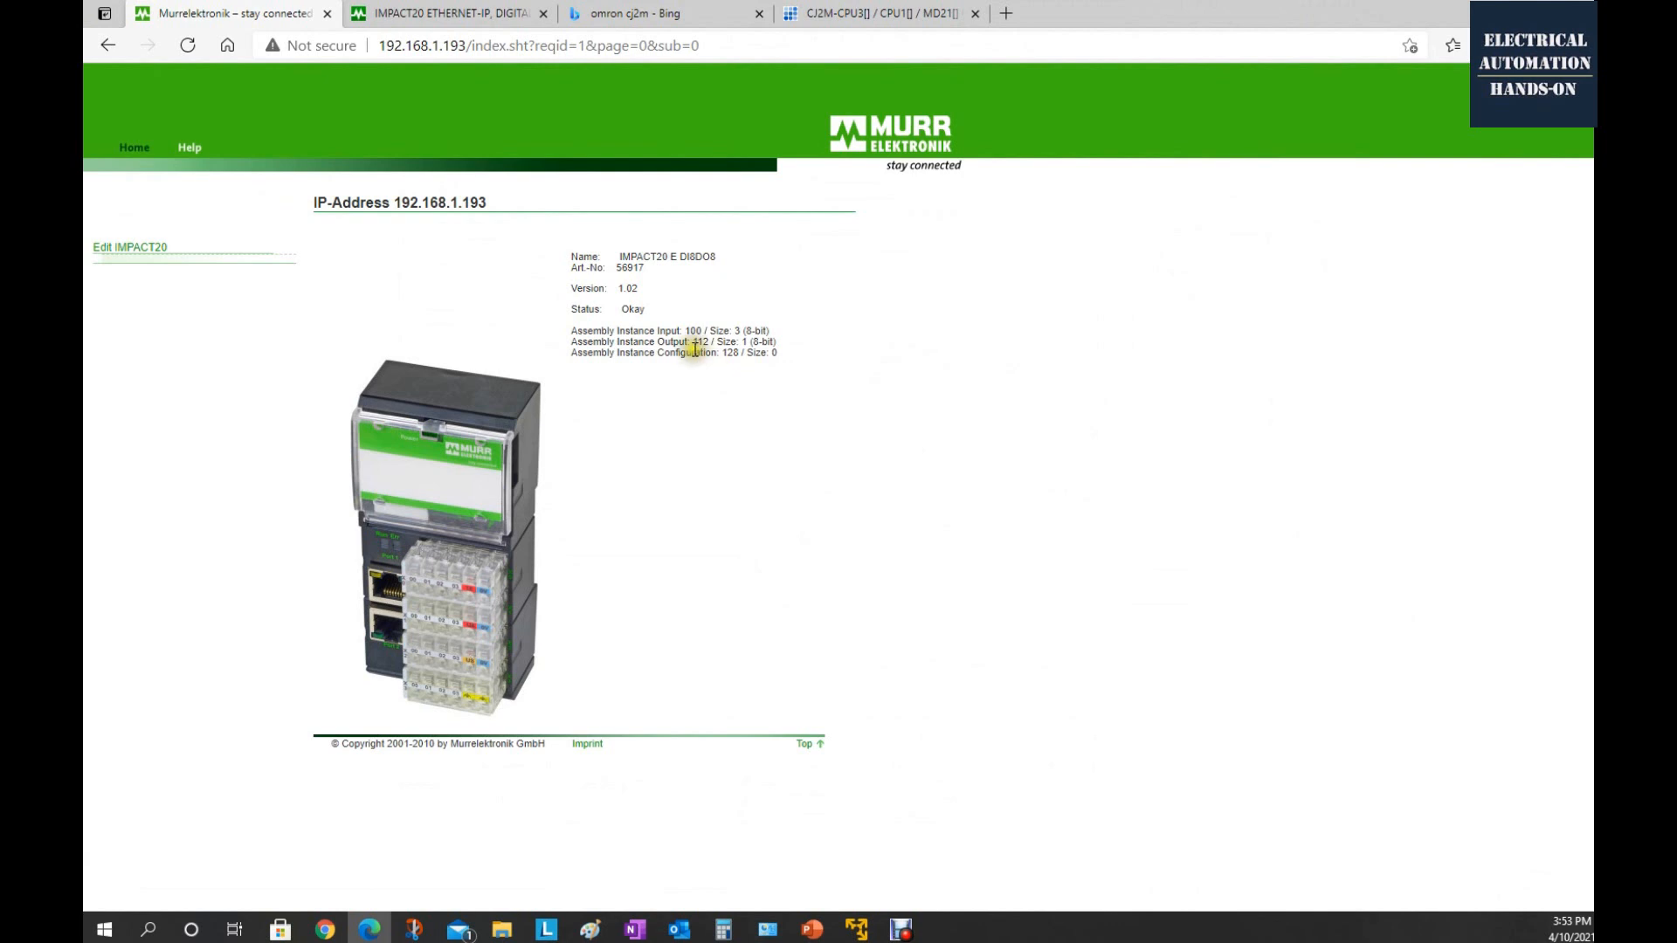
Switch to the browser and examine the input, output and configuration assembly instances on the IMPACT20 module's page at 192.168.1.193.
{"action": "left_click_drag", "start_coordinate": [728, 376], "coordinate": [733, 383]}
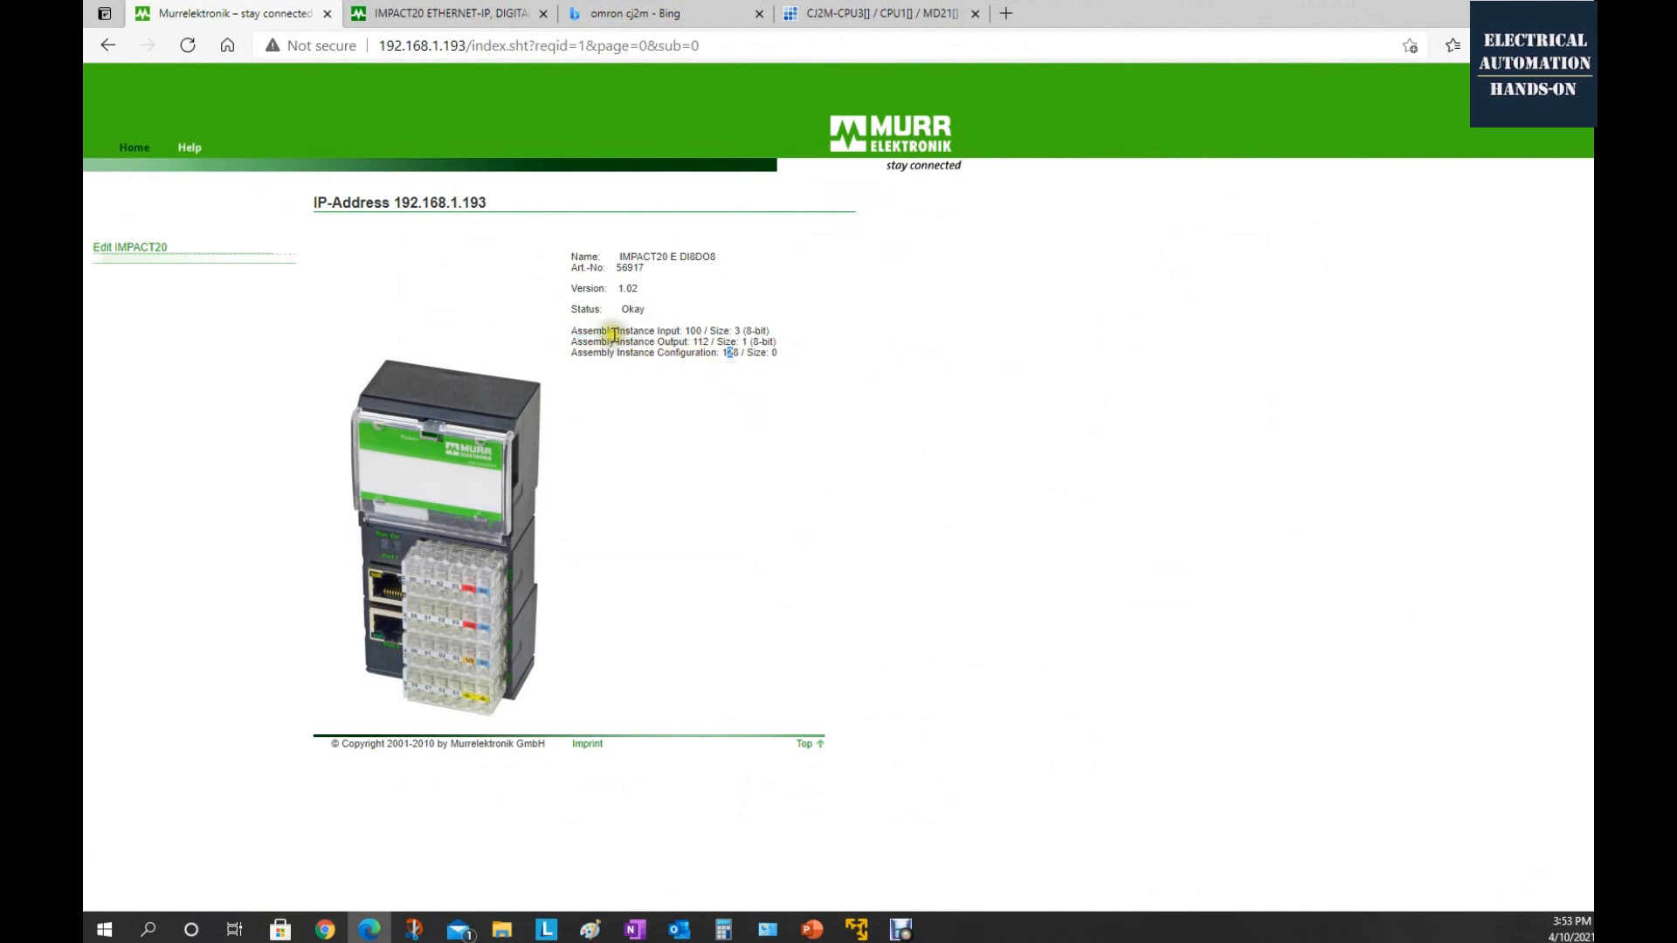
{"action": "left_click_drag", "start_coordinate": [619, 333], "coordinate": [698, 328]}
{"action": "left_click_drag", "start_coordinate": [699, 369], "coordinate": [711, 330]}
{"action": "double_click", "coordinate": [696, 330]}
{"action": "double_click", "coordinate": [701, 341]}
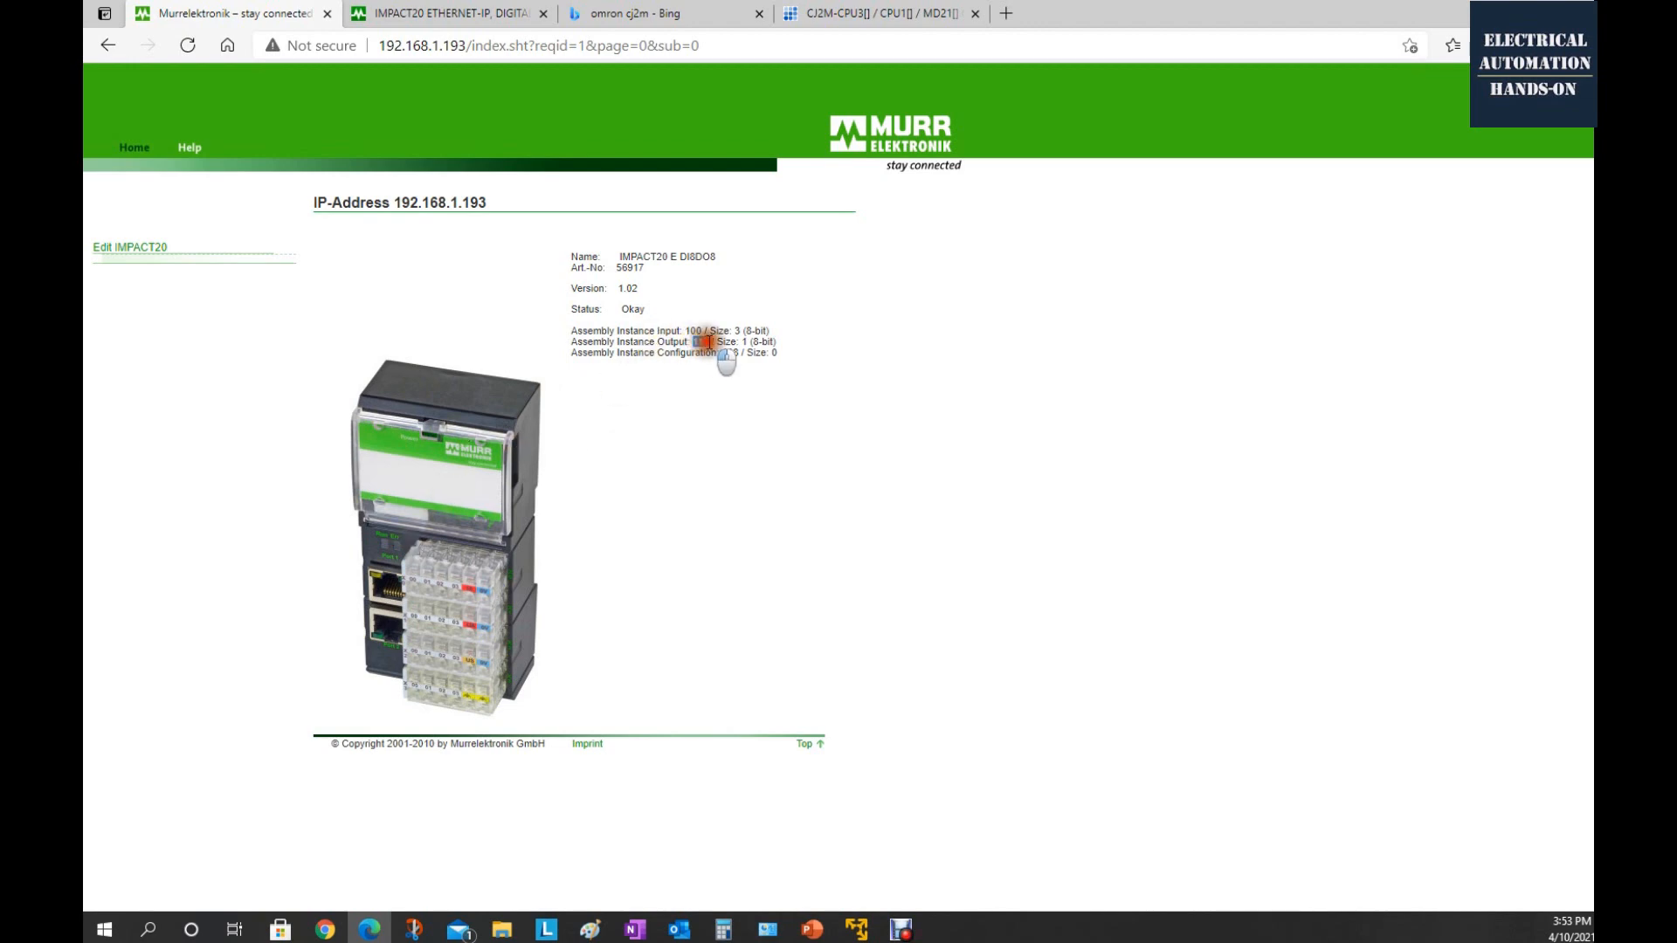
{"action": "left_click", "coordinate": [733, 503]}
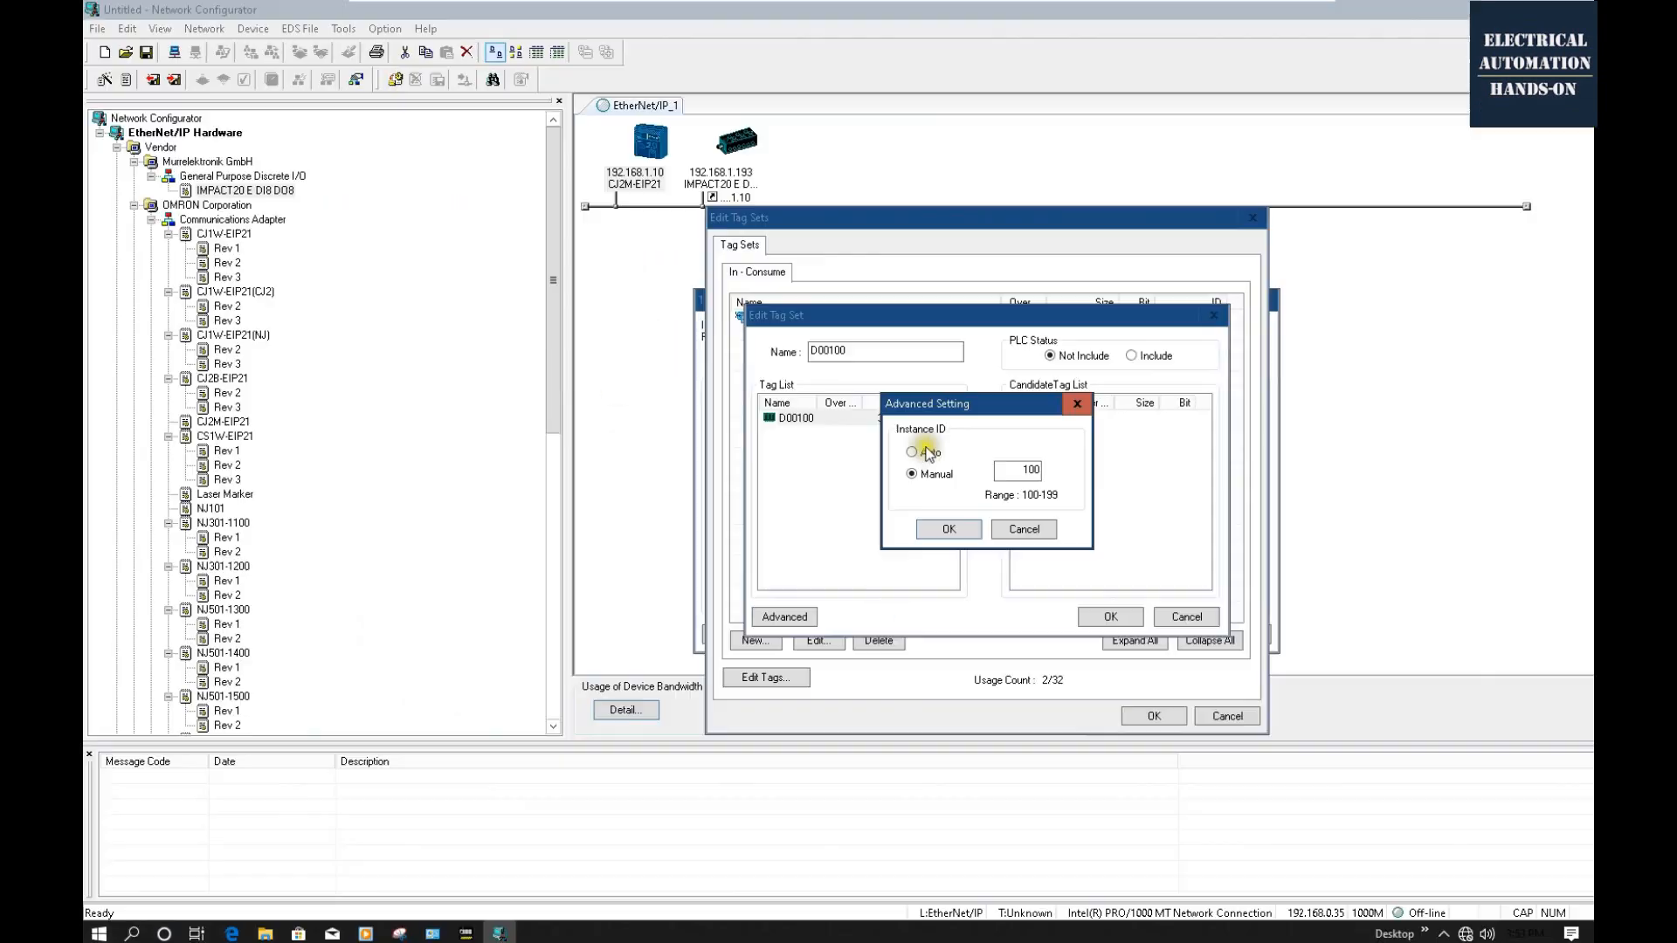
Return the D00100 tag set's instance ID to Auto in Network Configurator and close the tag set and connection editors.
{"action": "left_click", "coordinate": [921, 451]}
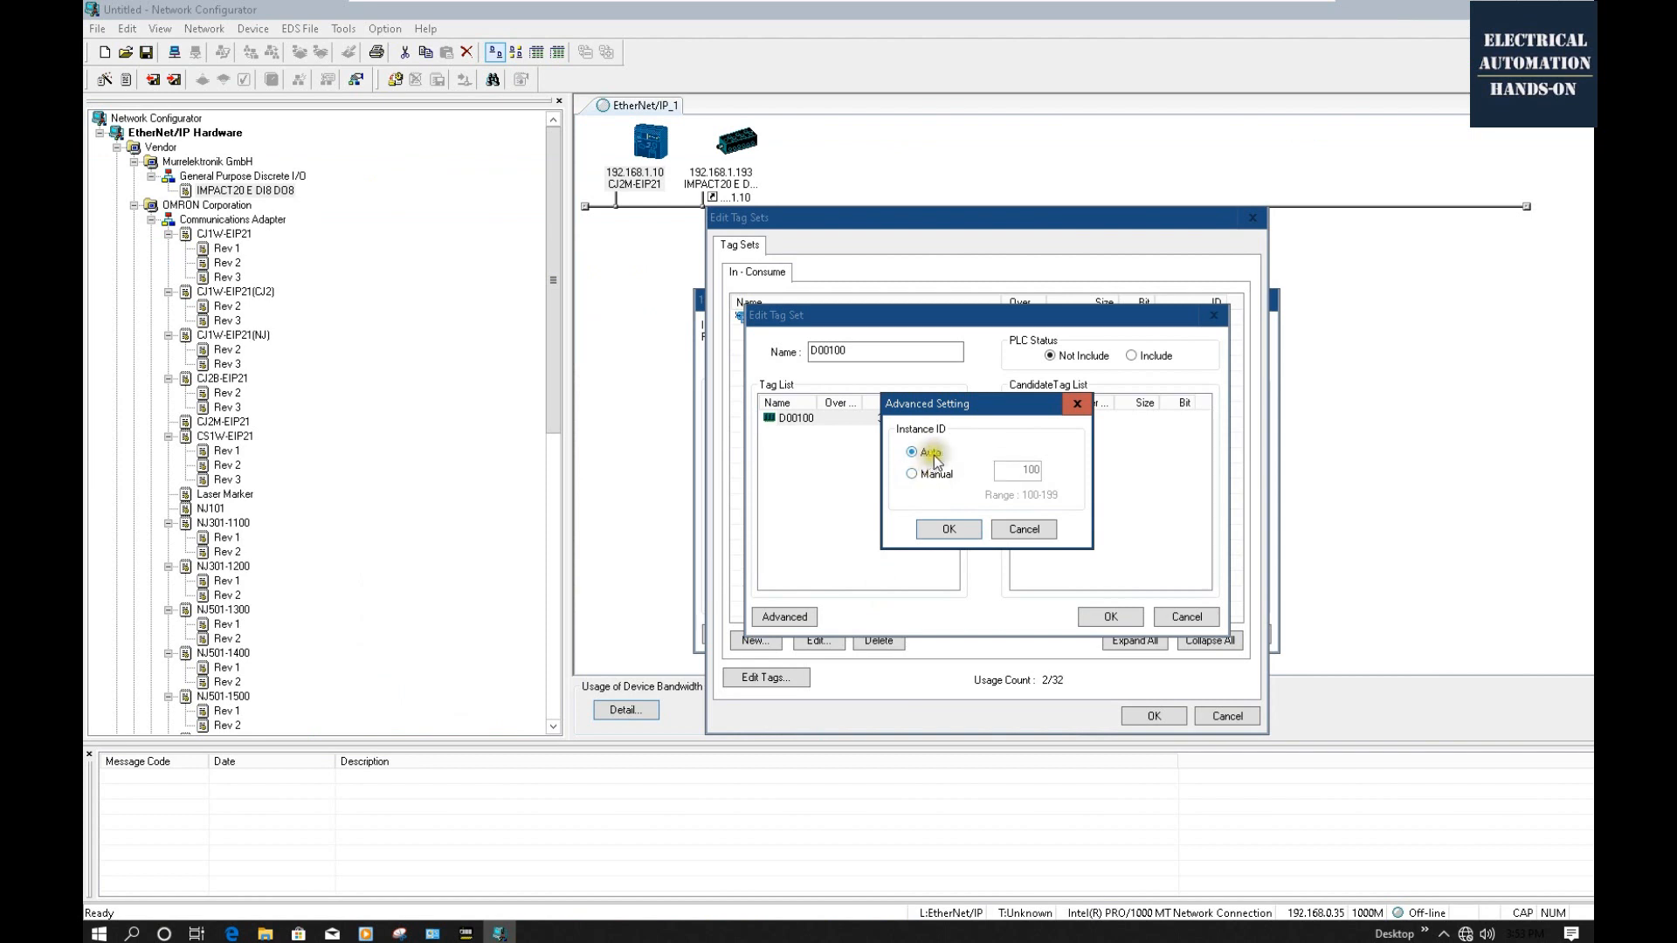
{"action": "left_click", "coordinate": [1077, 403]}
{"action": "left_click", "coordinate": [1189, 617]}
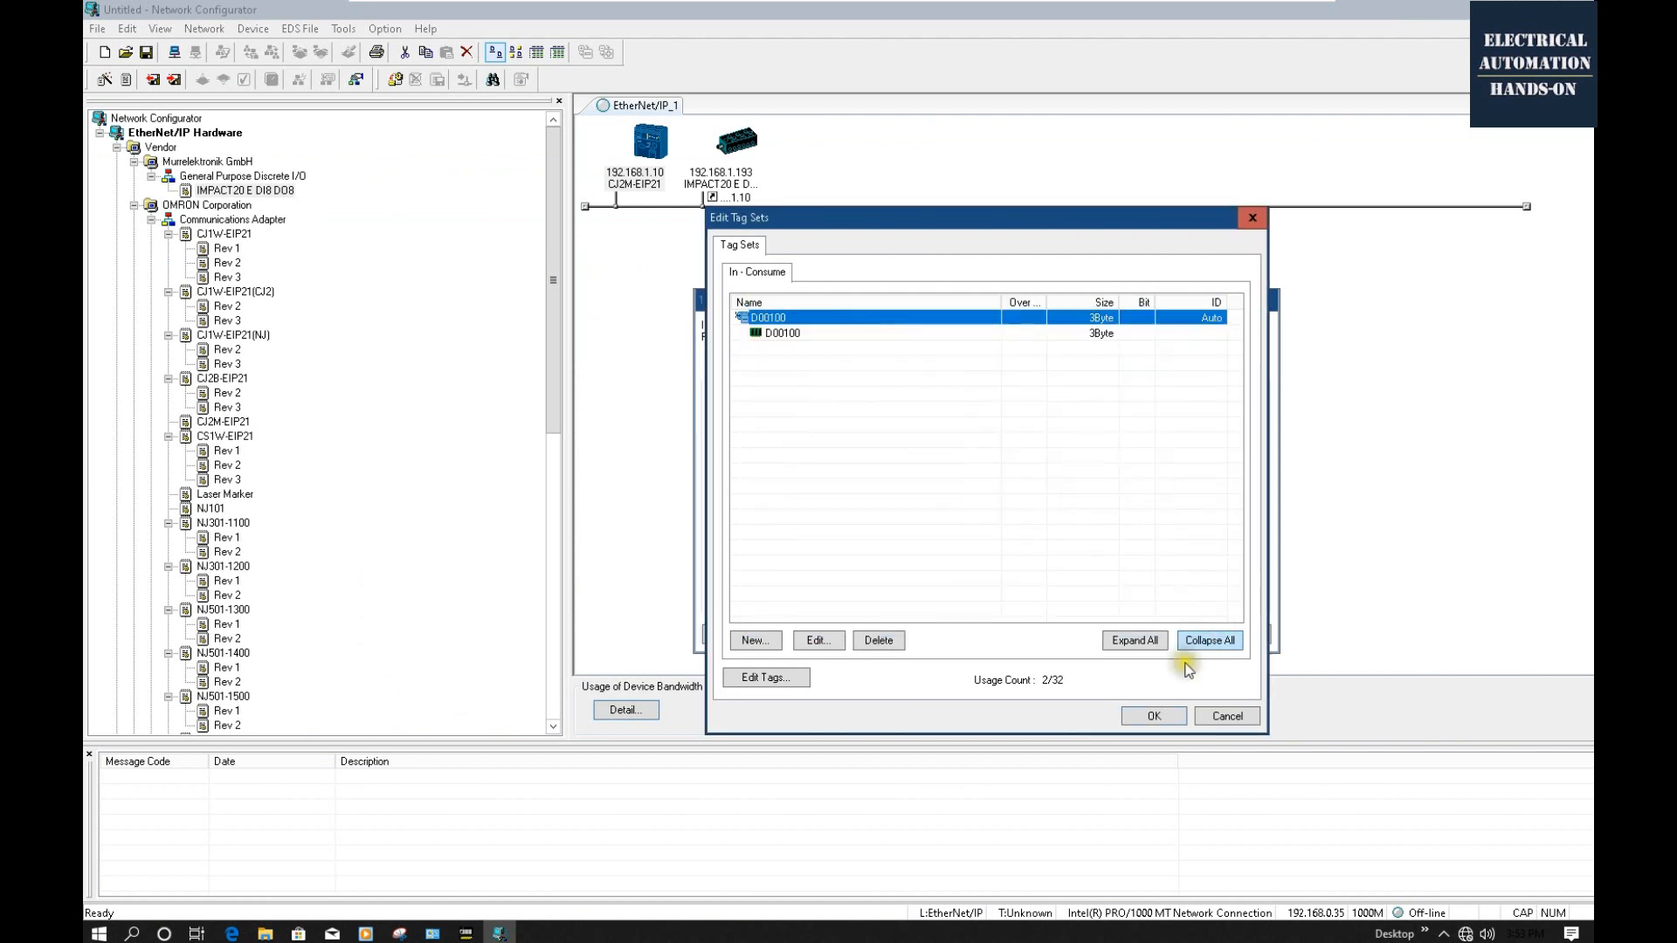
{"action": "left_click", "coordinate": [1225, 715]}
{"action": "left_click", "coordinate": [1156, 639]}
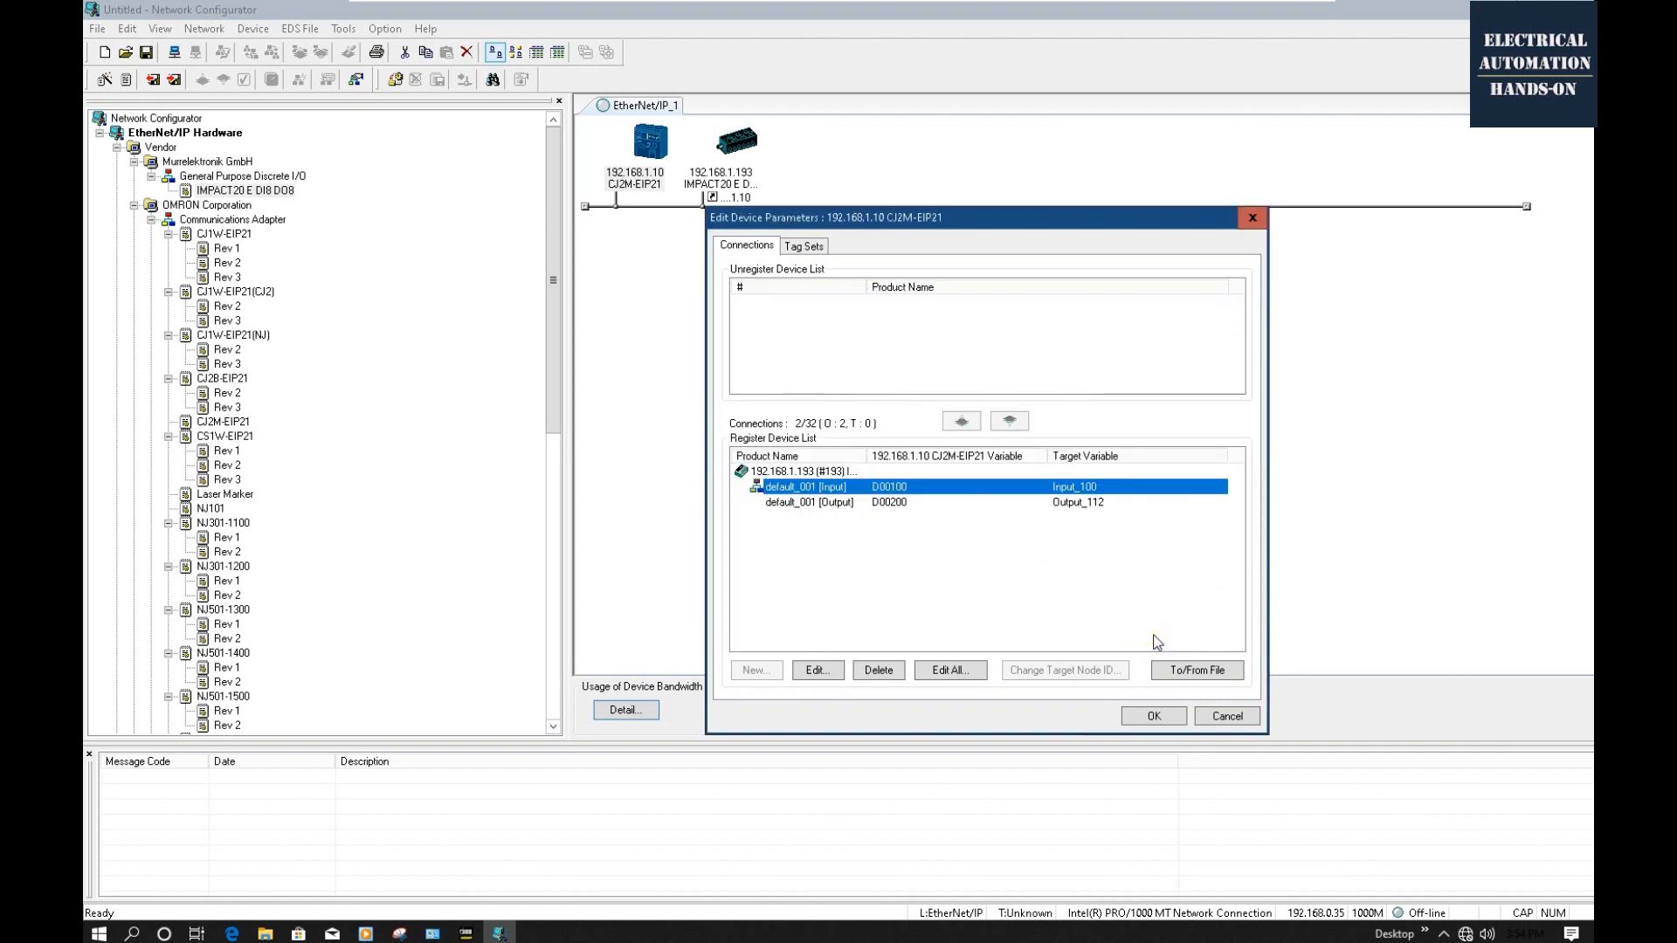
Review the default_001 [Input] connection in the registered device list and accept the CJ2M-EIP21's device parameters.
{"action": "left_click", "coordinate": [652, 169]}
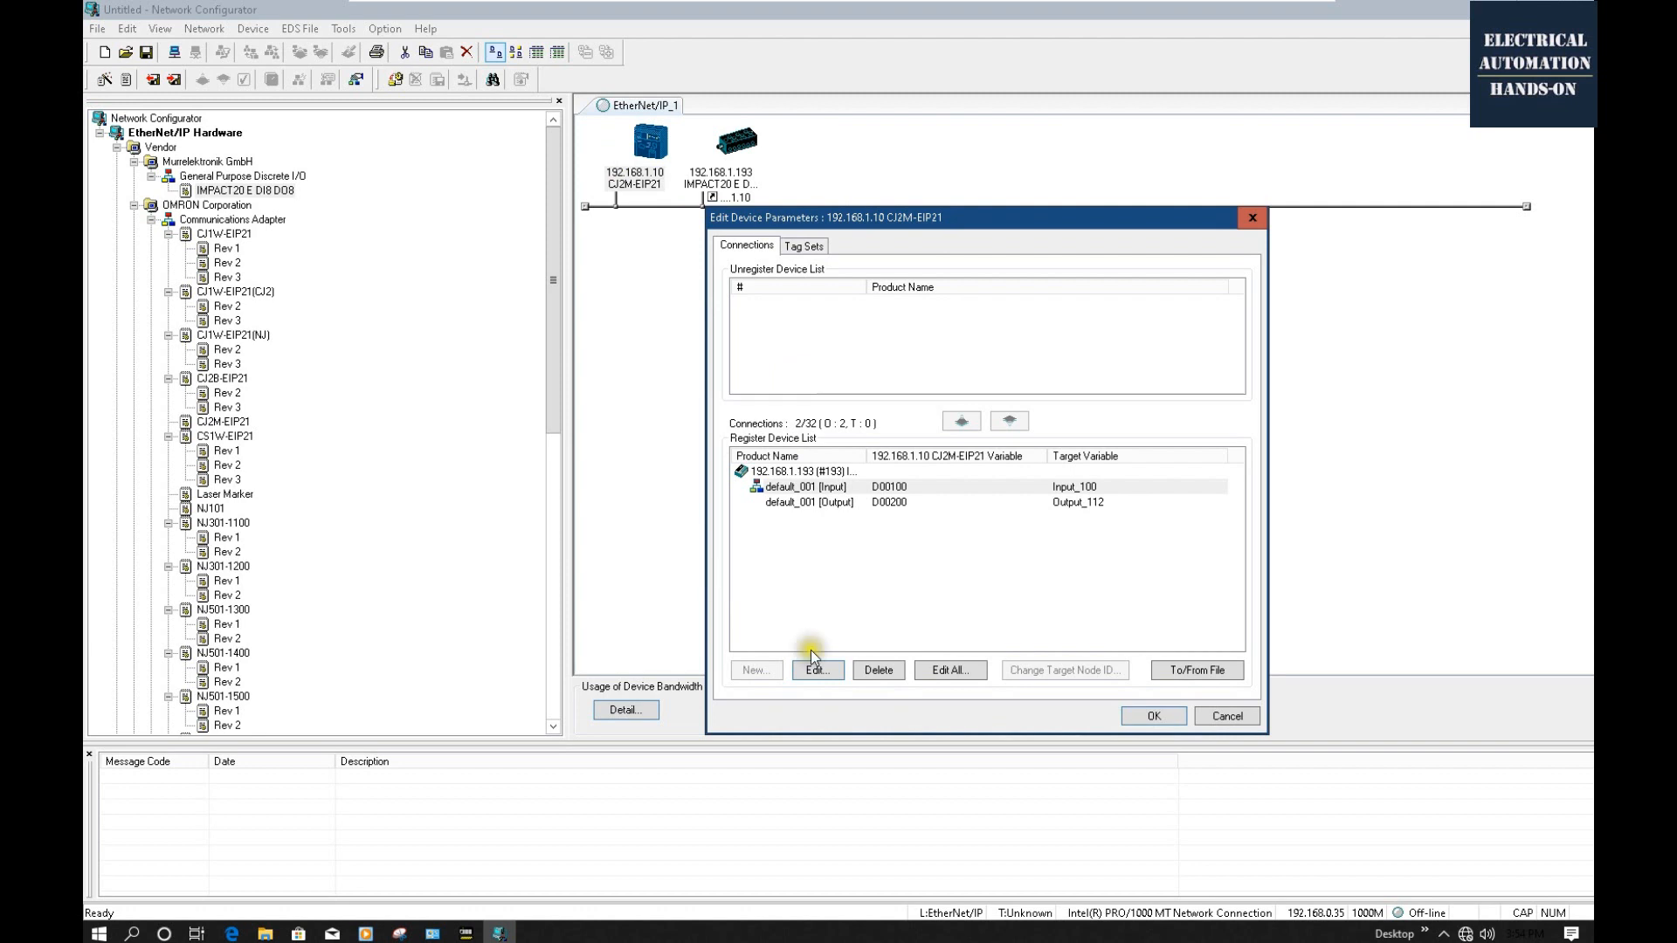
{"action": "left_click", "coordinate": [820, 489]}
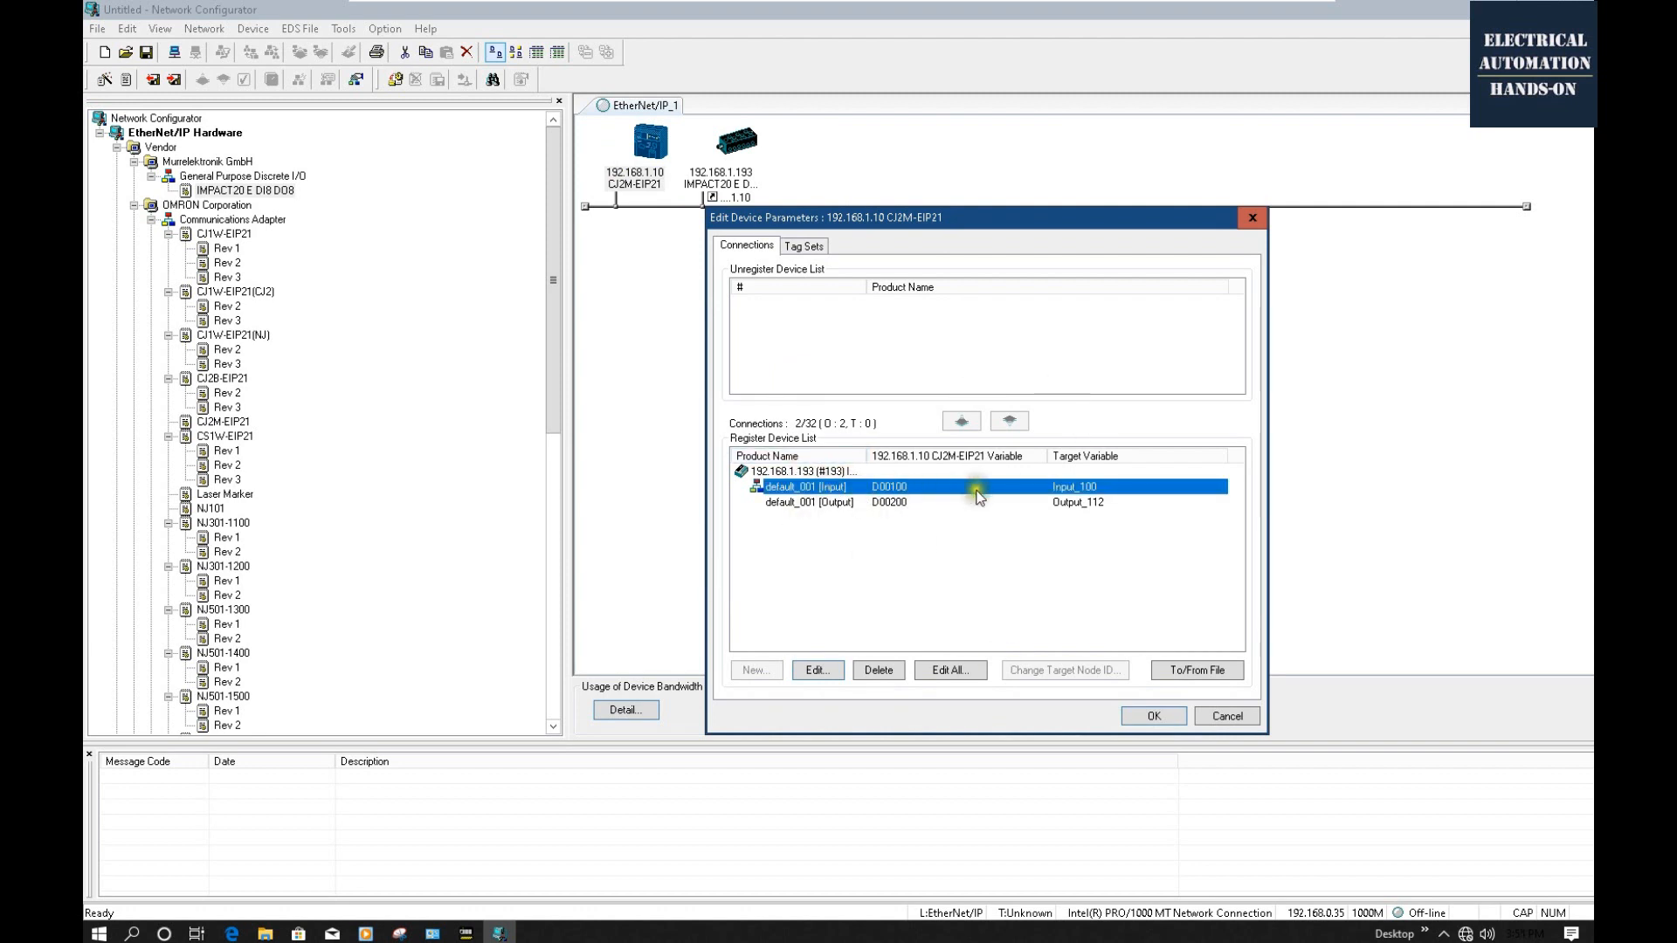
{"action": "left_click", "coordinate": [1167, 715]}
{"action": "left_click", "coordinate": [730, 433]}
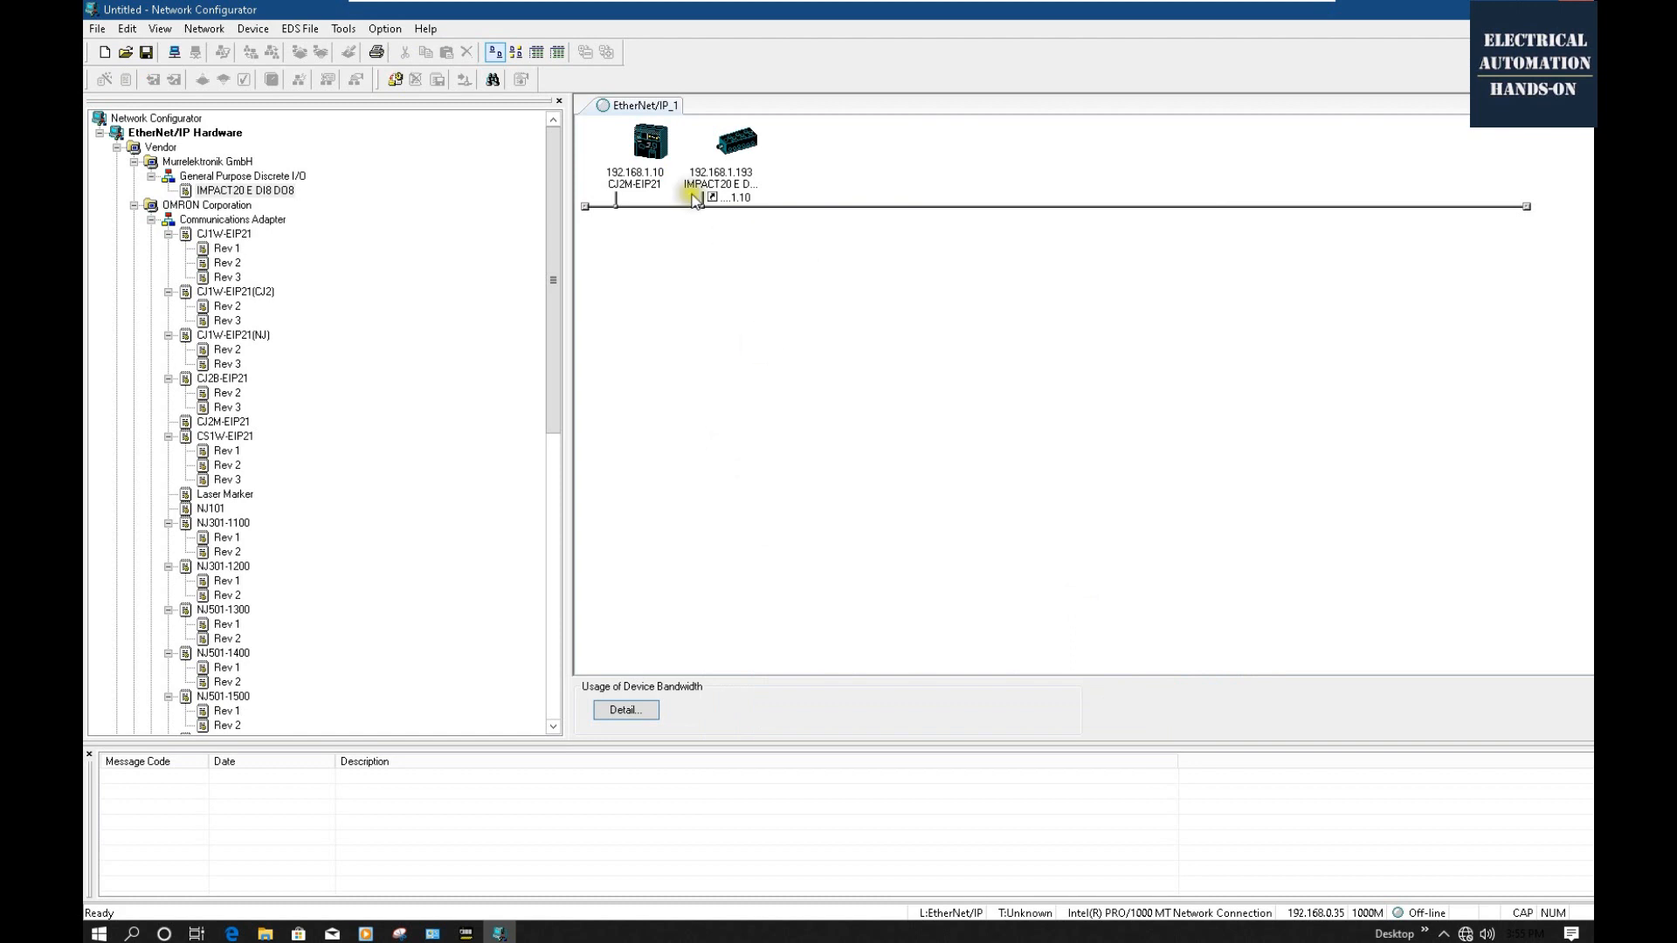
Check that Ethernet I/F is the interface selected for connecting to the network.
{"action": "left_click", "coordinate": [664, 158]}
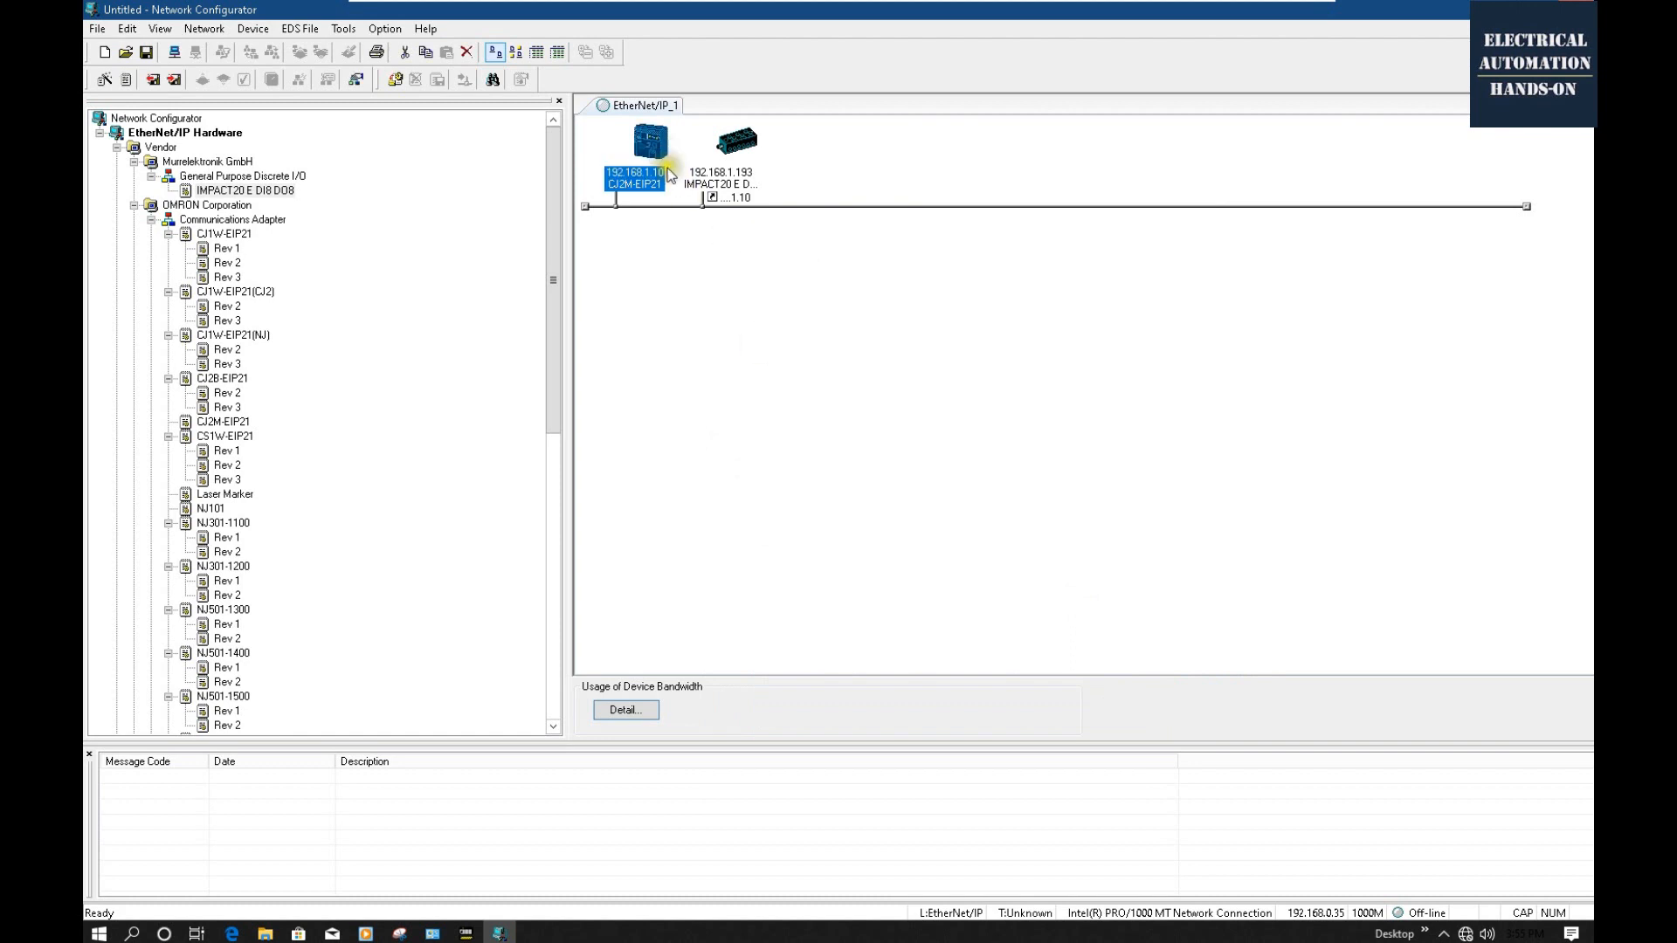
{"action": "left_click", "coordinate": [688, 209]}
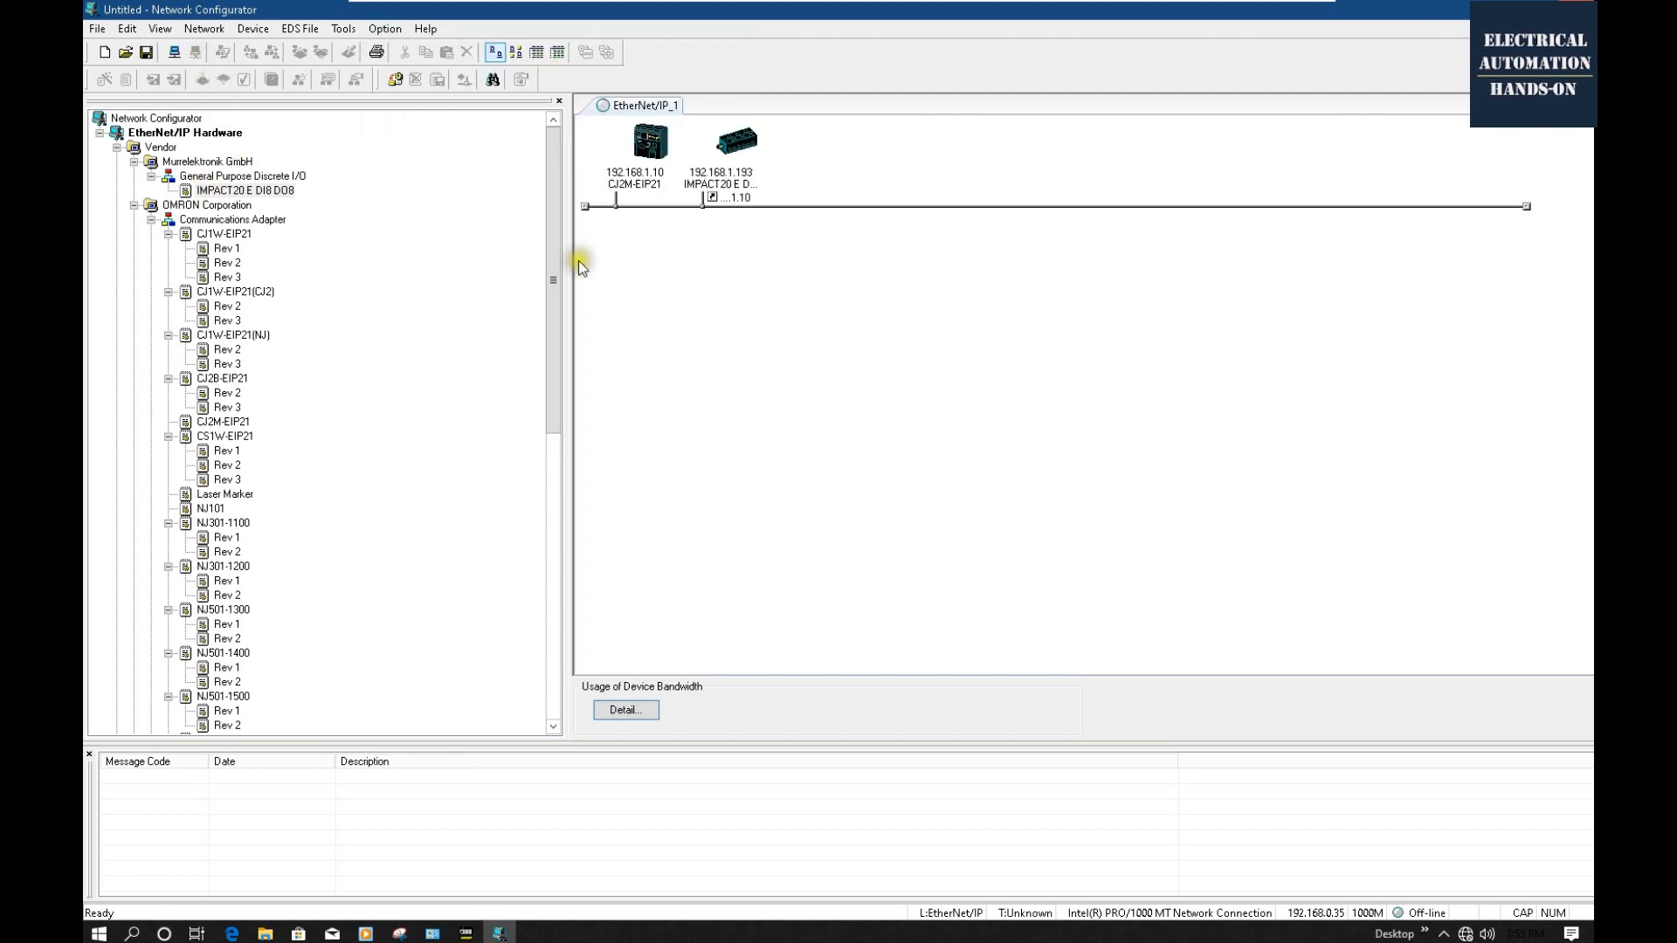
{"action": "left_click", "coordinate": [384, 29]}
{"action": "mouse_move", "coordinate": [384, 52]}
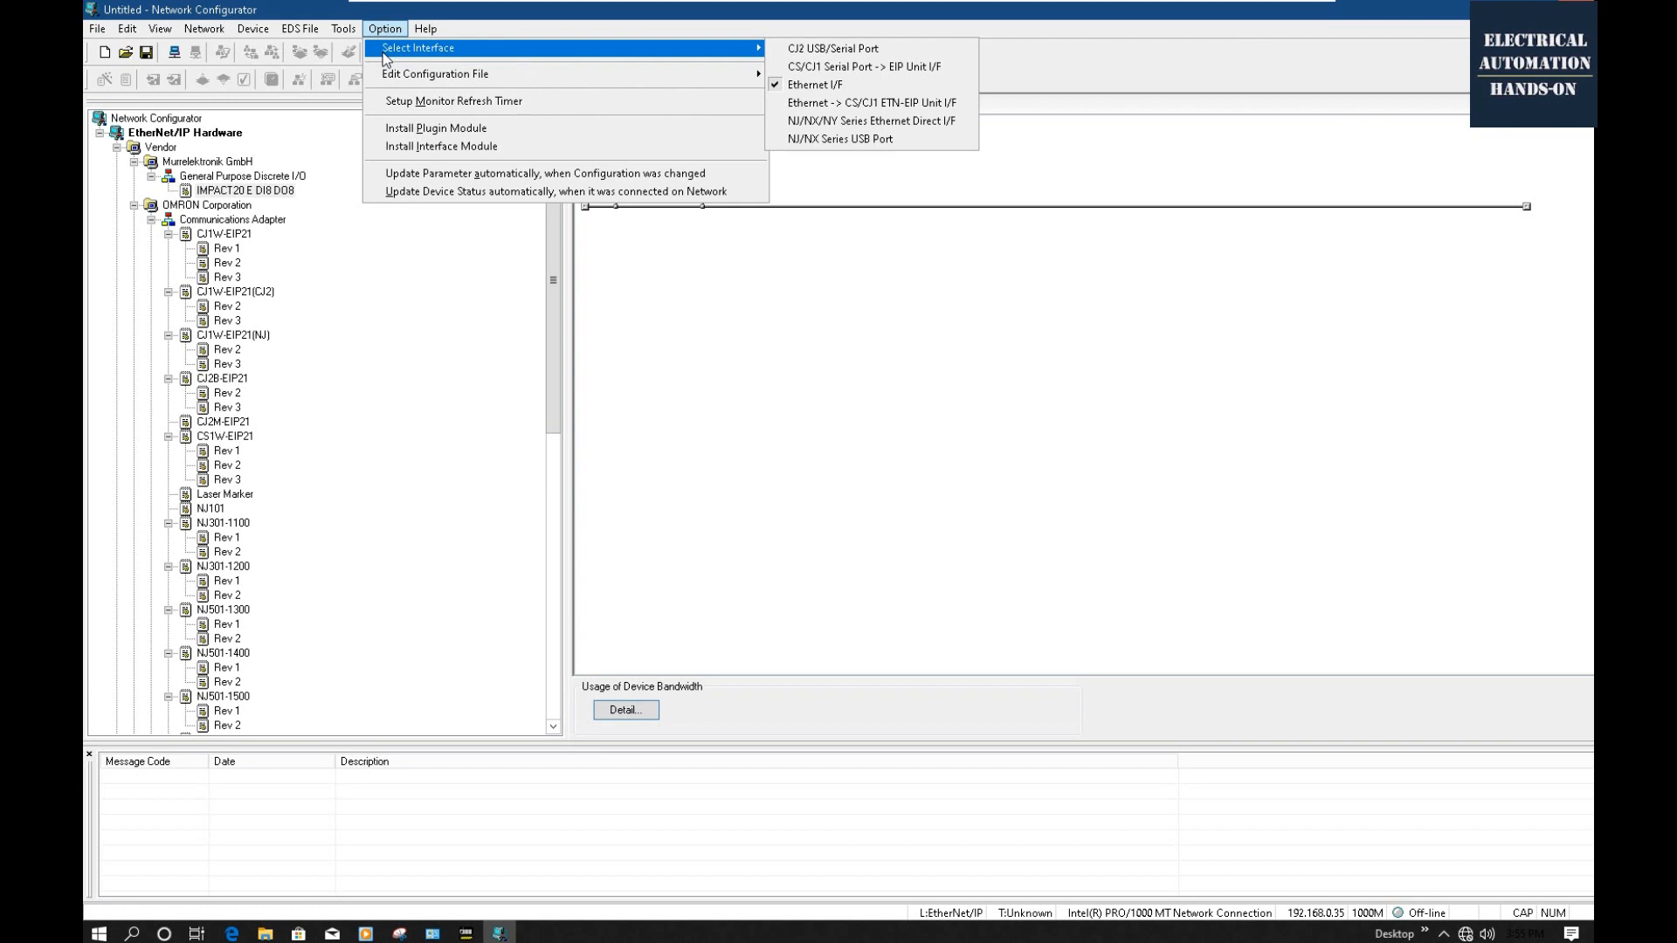
{"action": "left_click", "coordinate": [822, 88]}
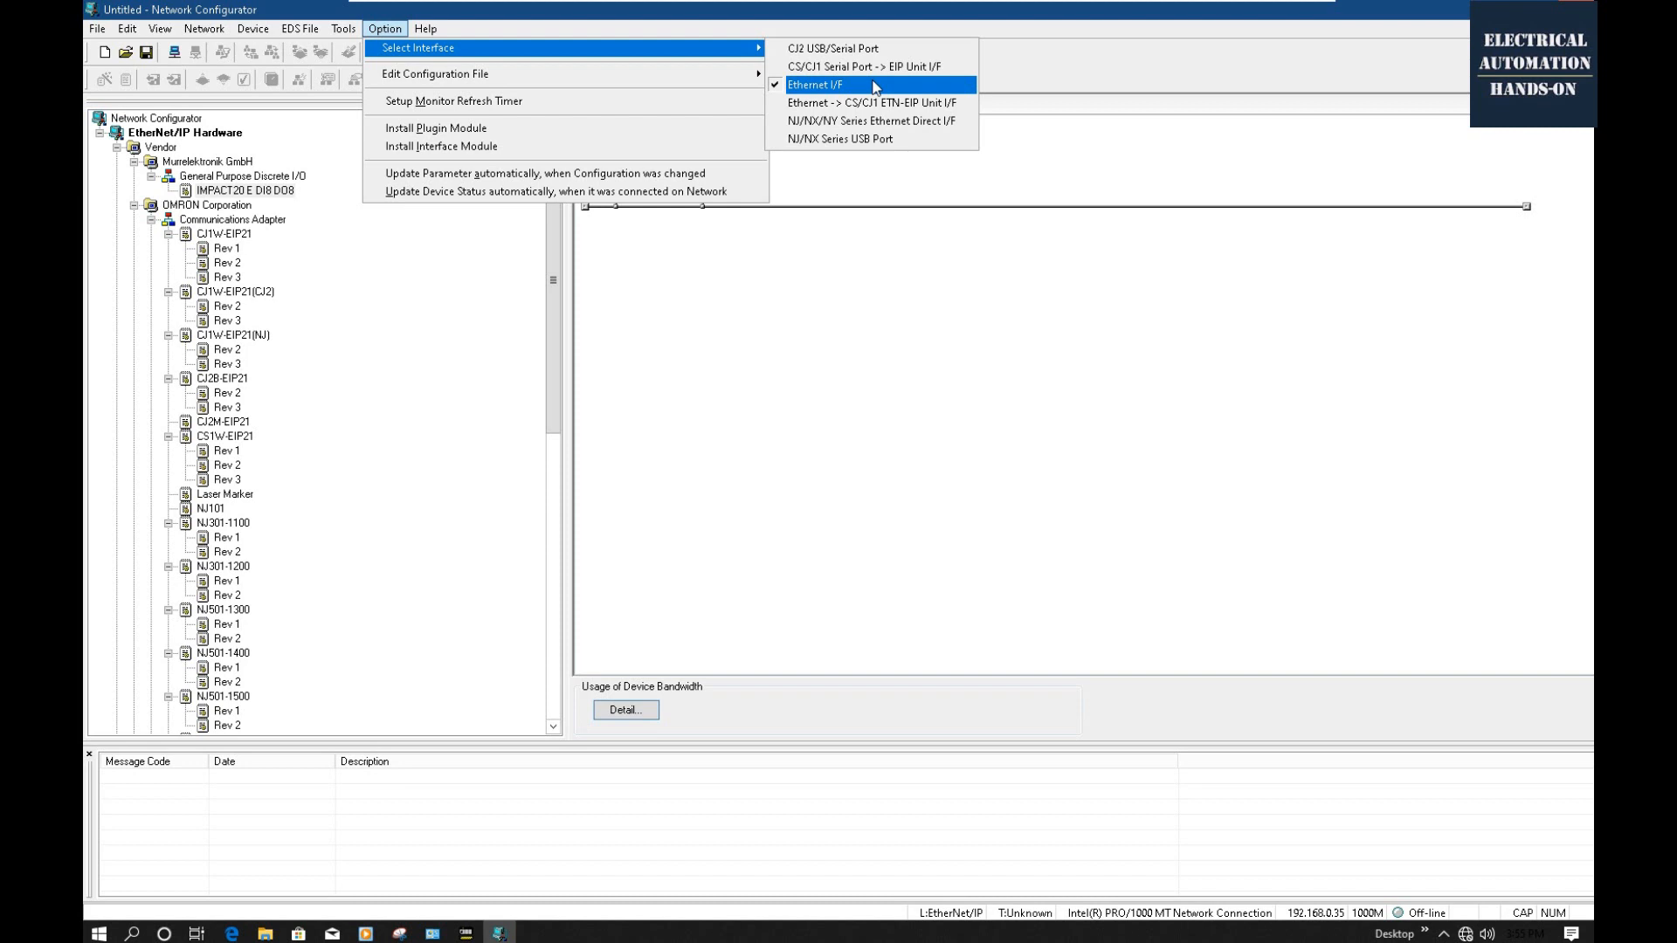
{"action": "left_click", "coordinate": [841, 296]}
Go online through network port TCP:2, using the existing network EtherNet/IP_1.
{"action": "left_click", "coordinate": [668, 181]}
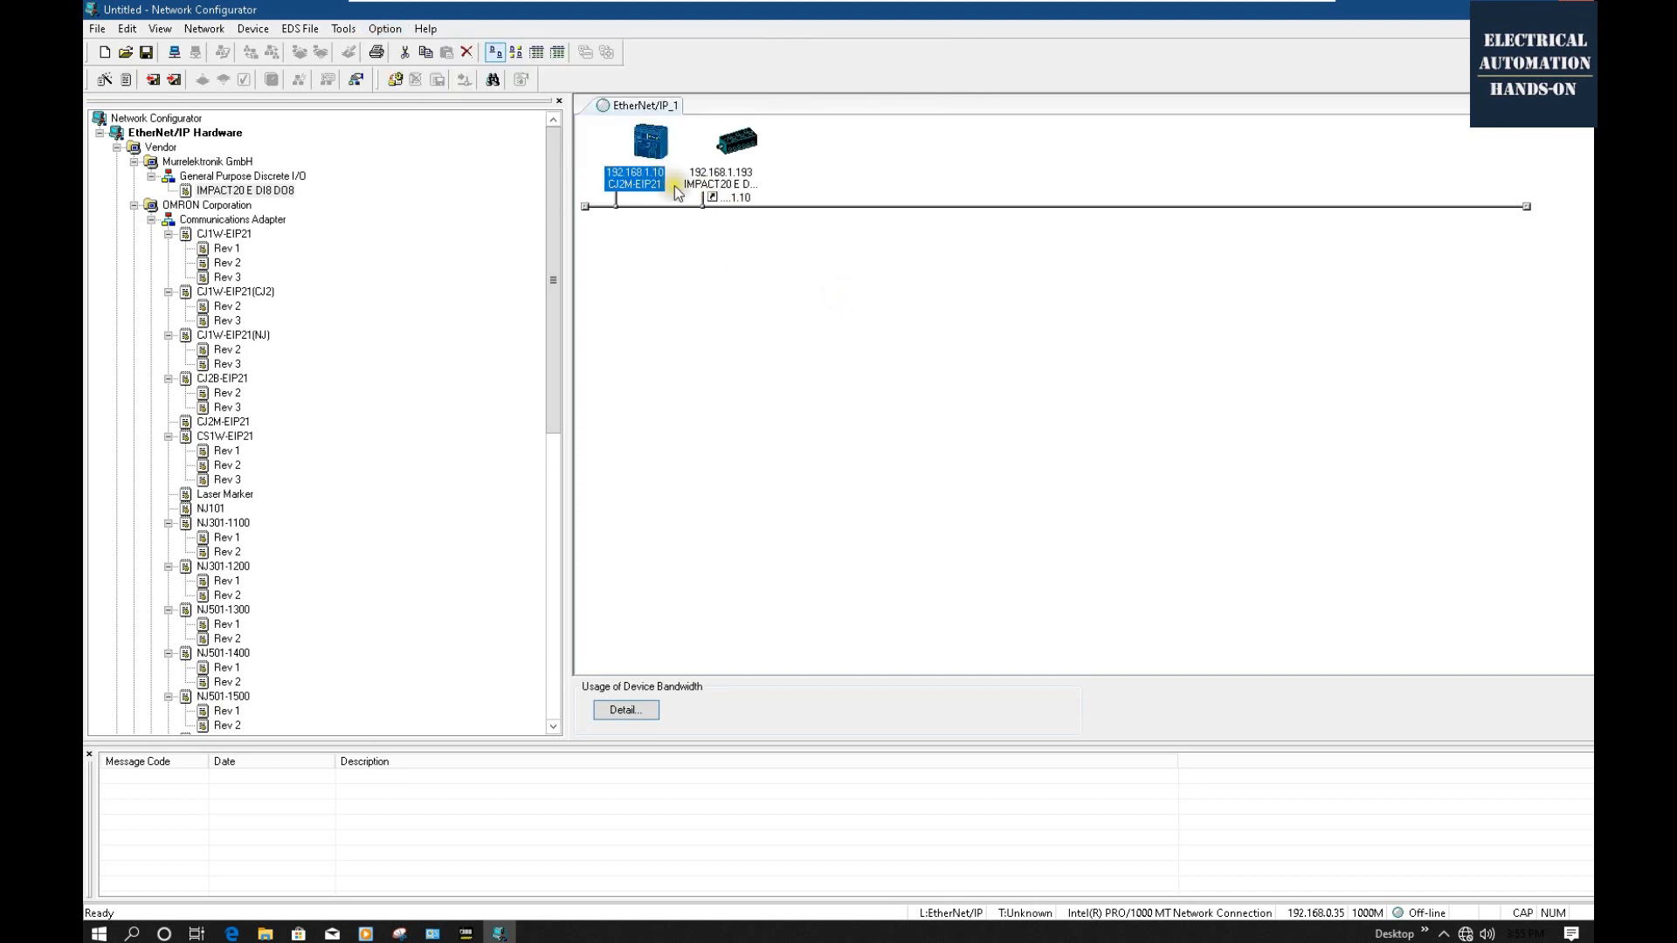
{"action": "left_click", "coordinate": [178, 56]}
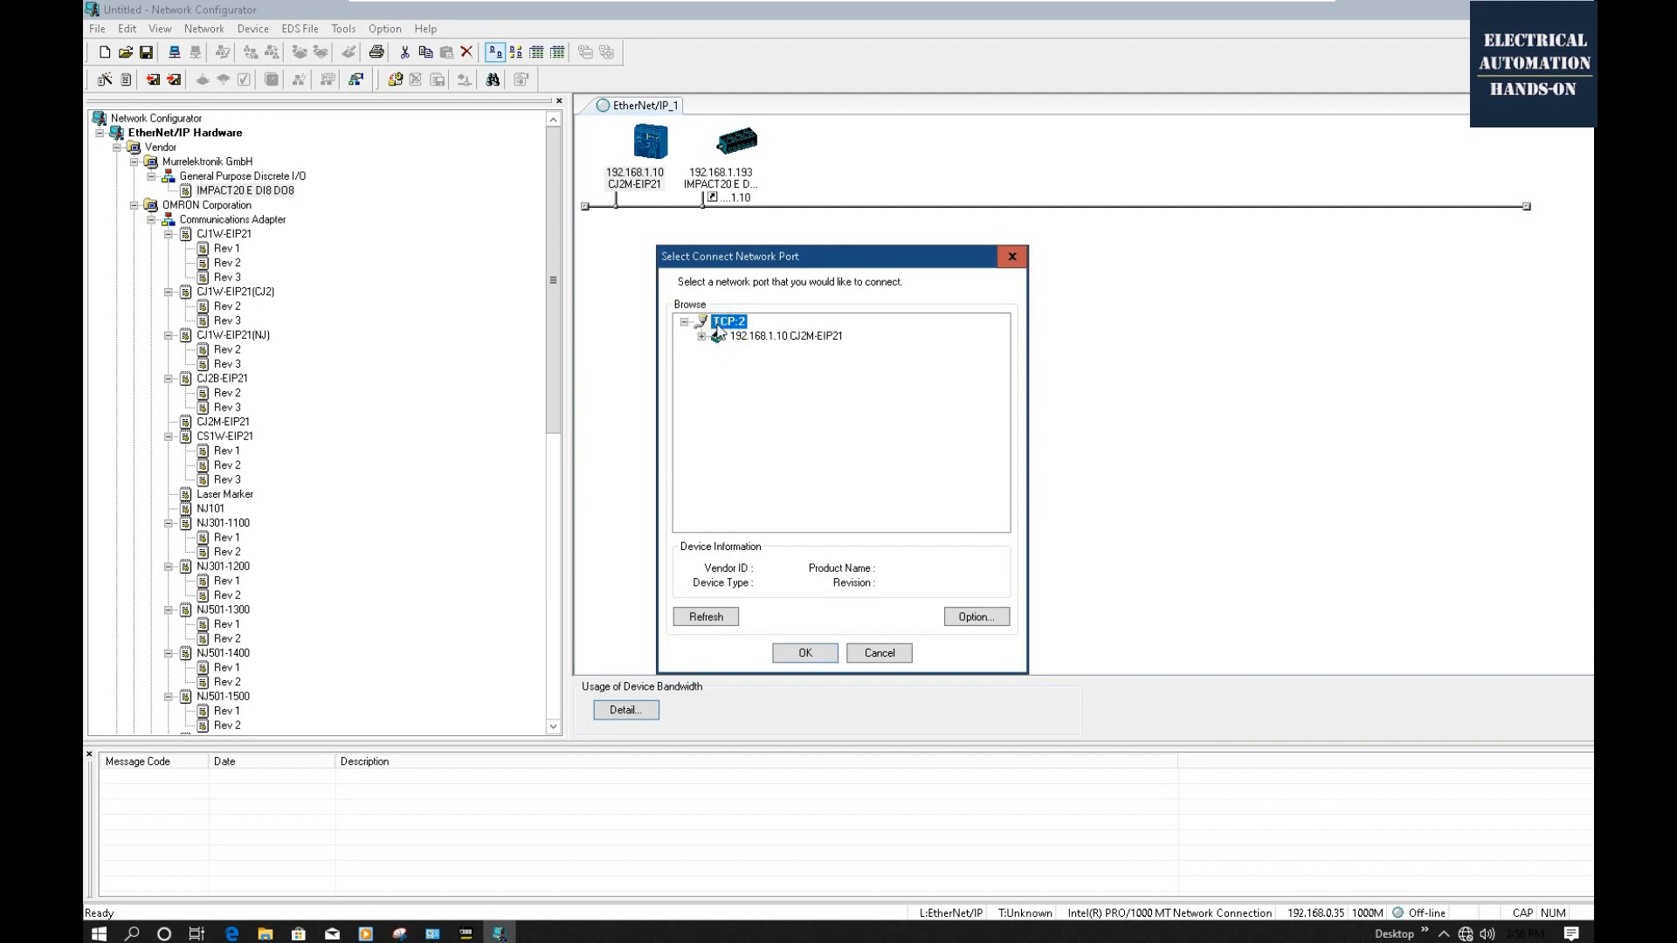
{"action": "double_click", "coordinate": [717, 336]}
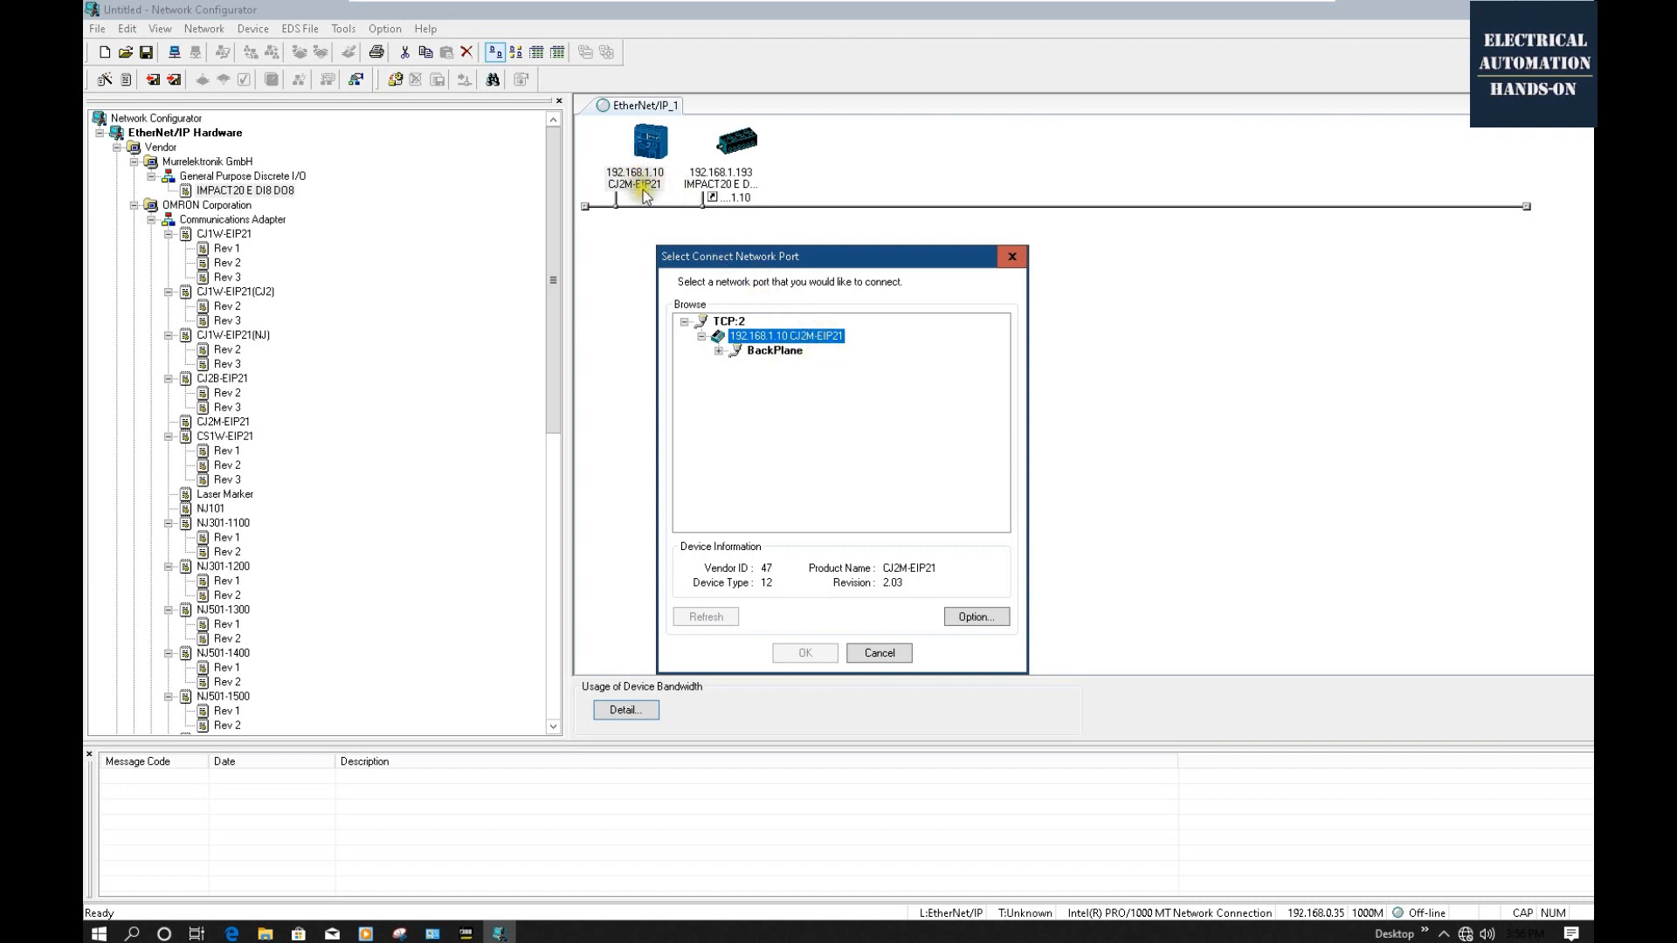
{"action": "left_click", "coordinate": [724, 322]}
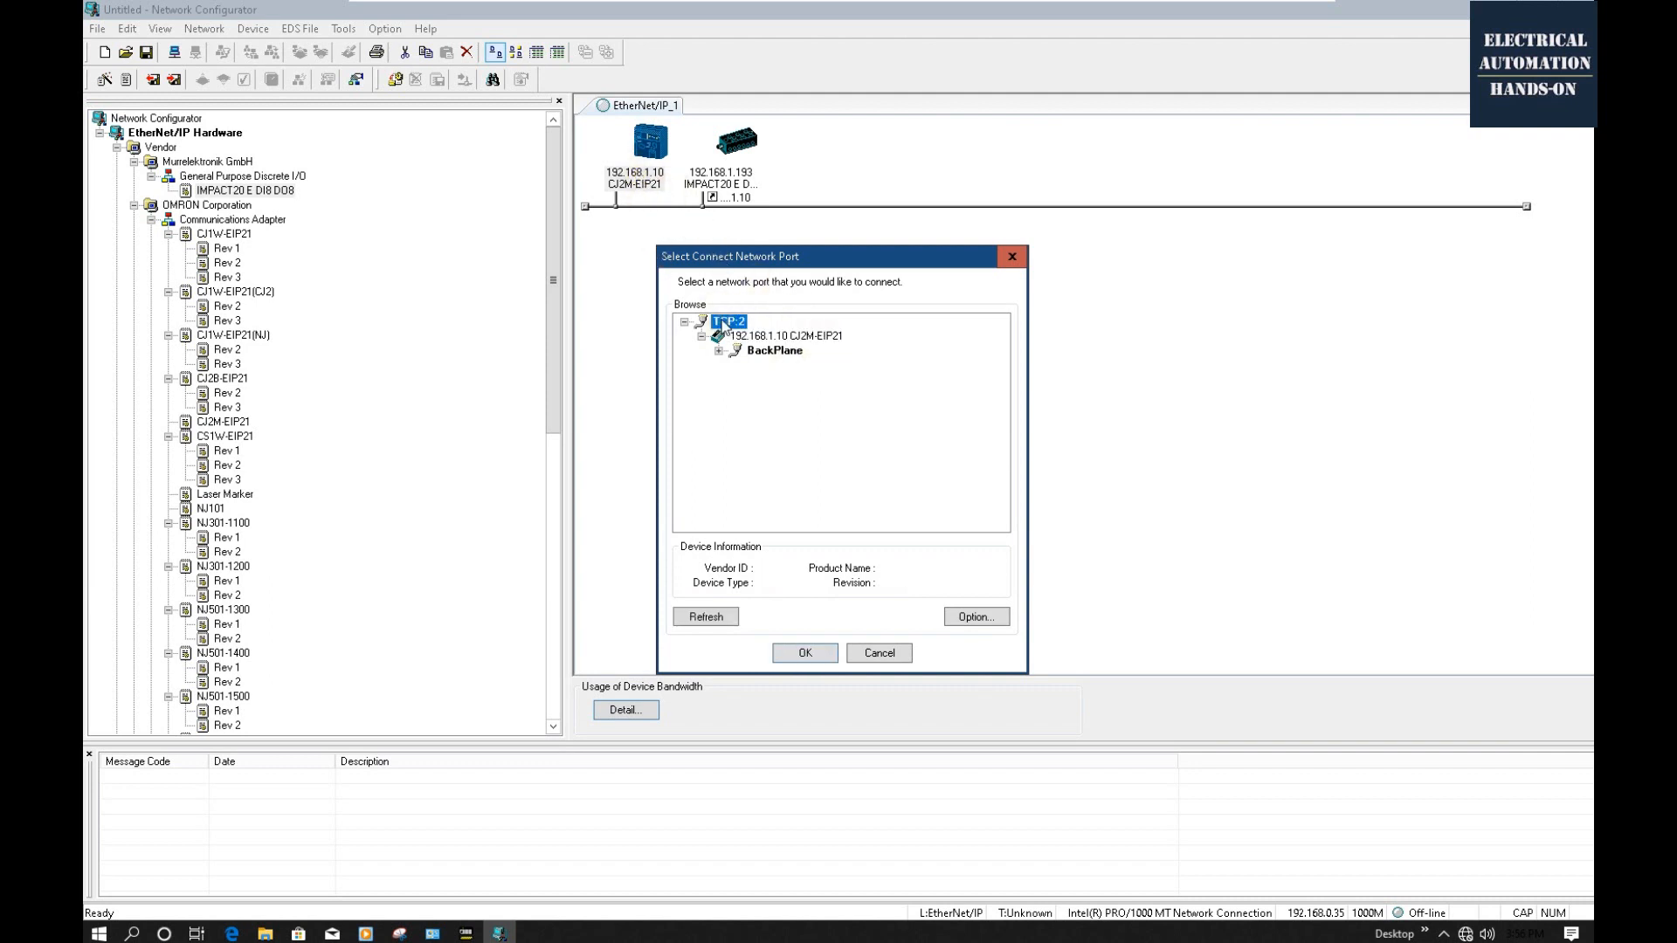
{"action": "left_click", "coordinate": [804, 656]}
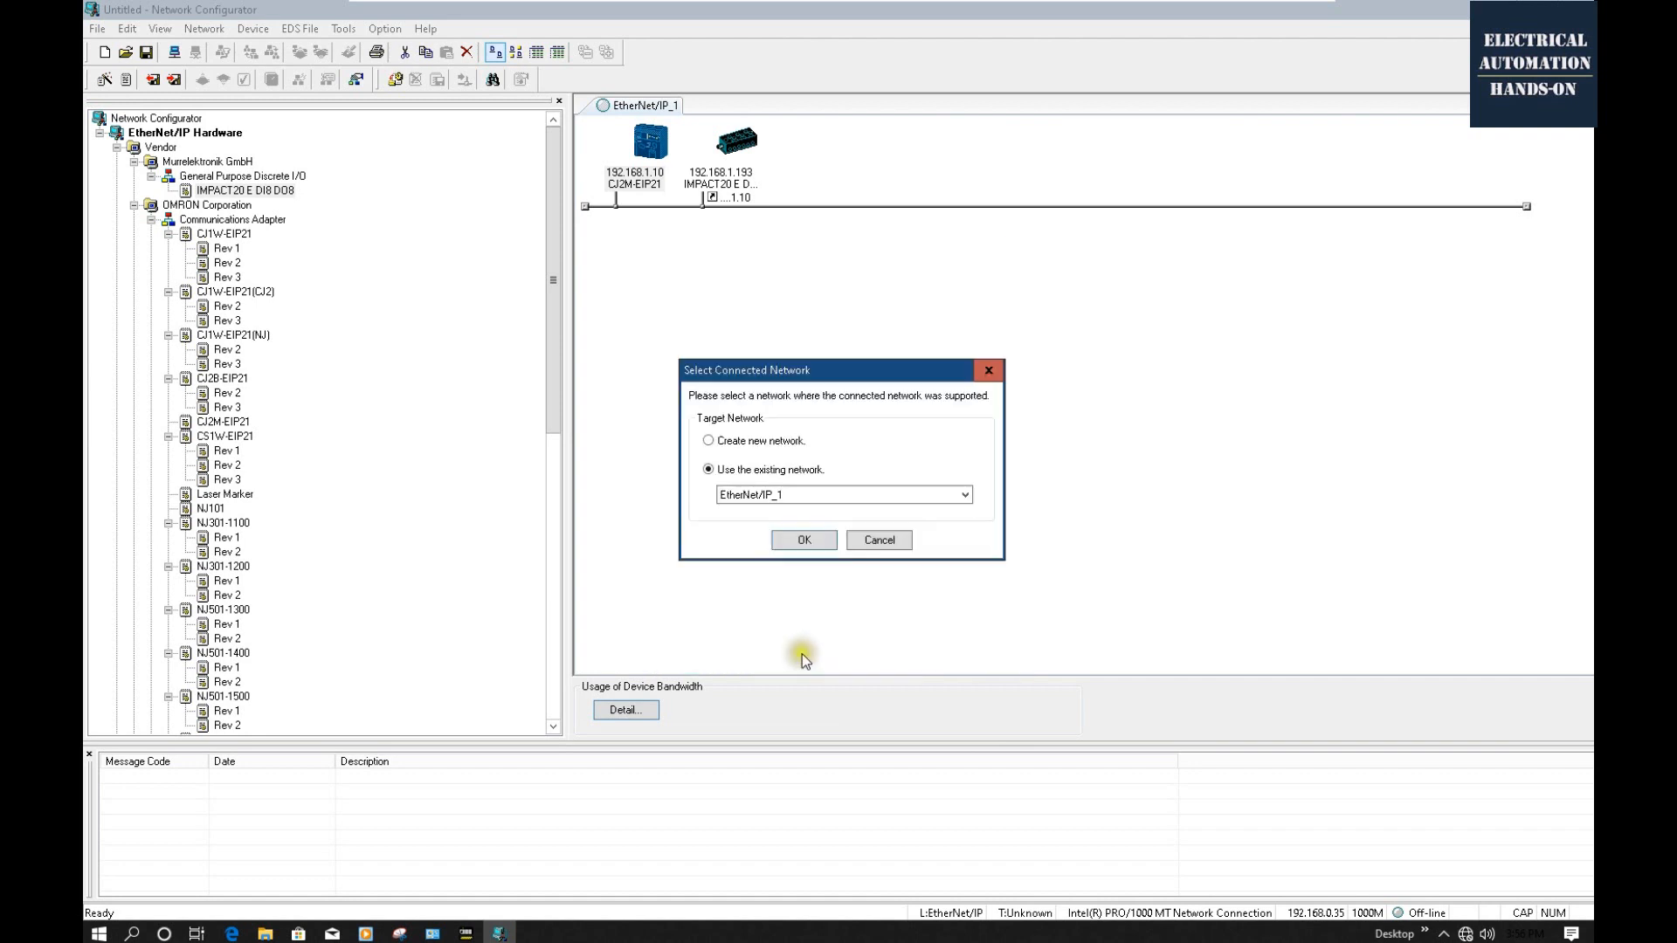
{"action": "left_click", "coordinate": [803, 539]}
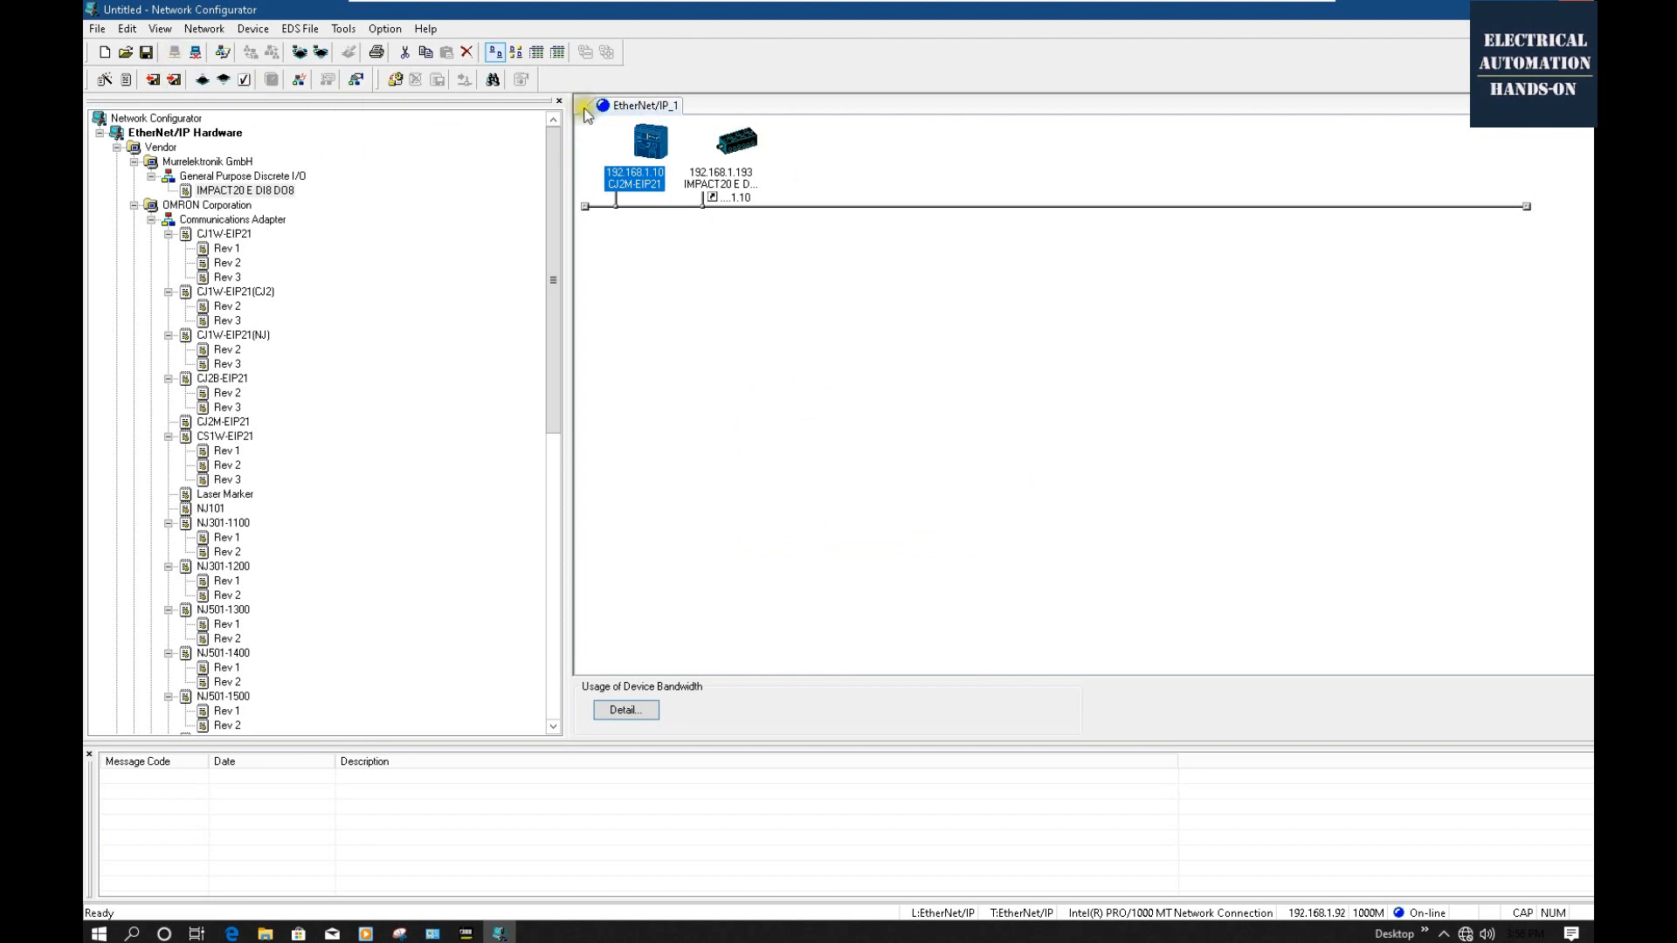
Monitor the CJ2M-EIP21's unit, network and target node status, and close the monitor.
{"action": "right_click", "coordinate": [644, 179]}
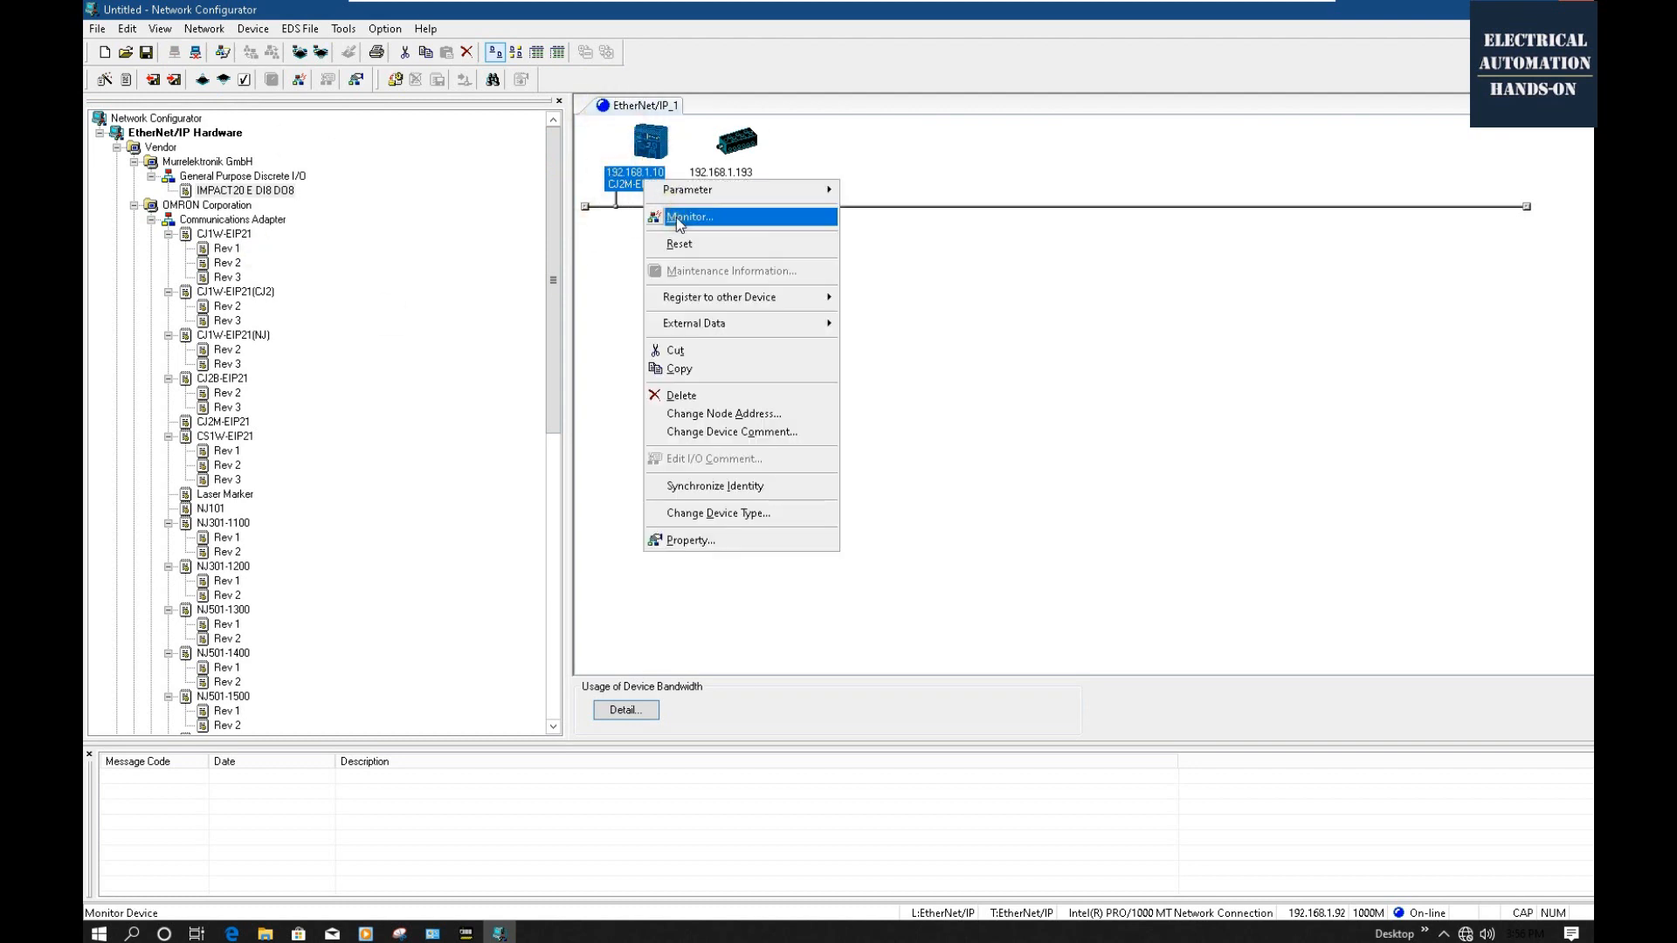
{"action": "left_click", "coordinate": [676, 217]}
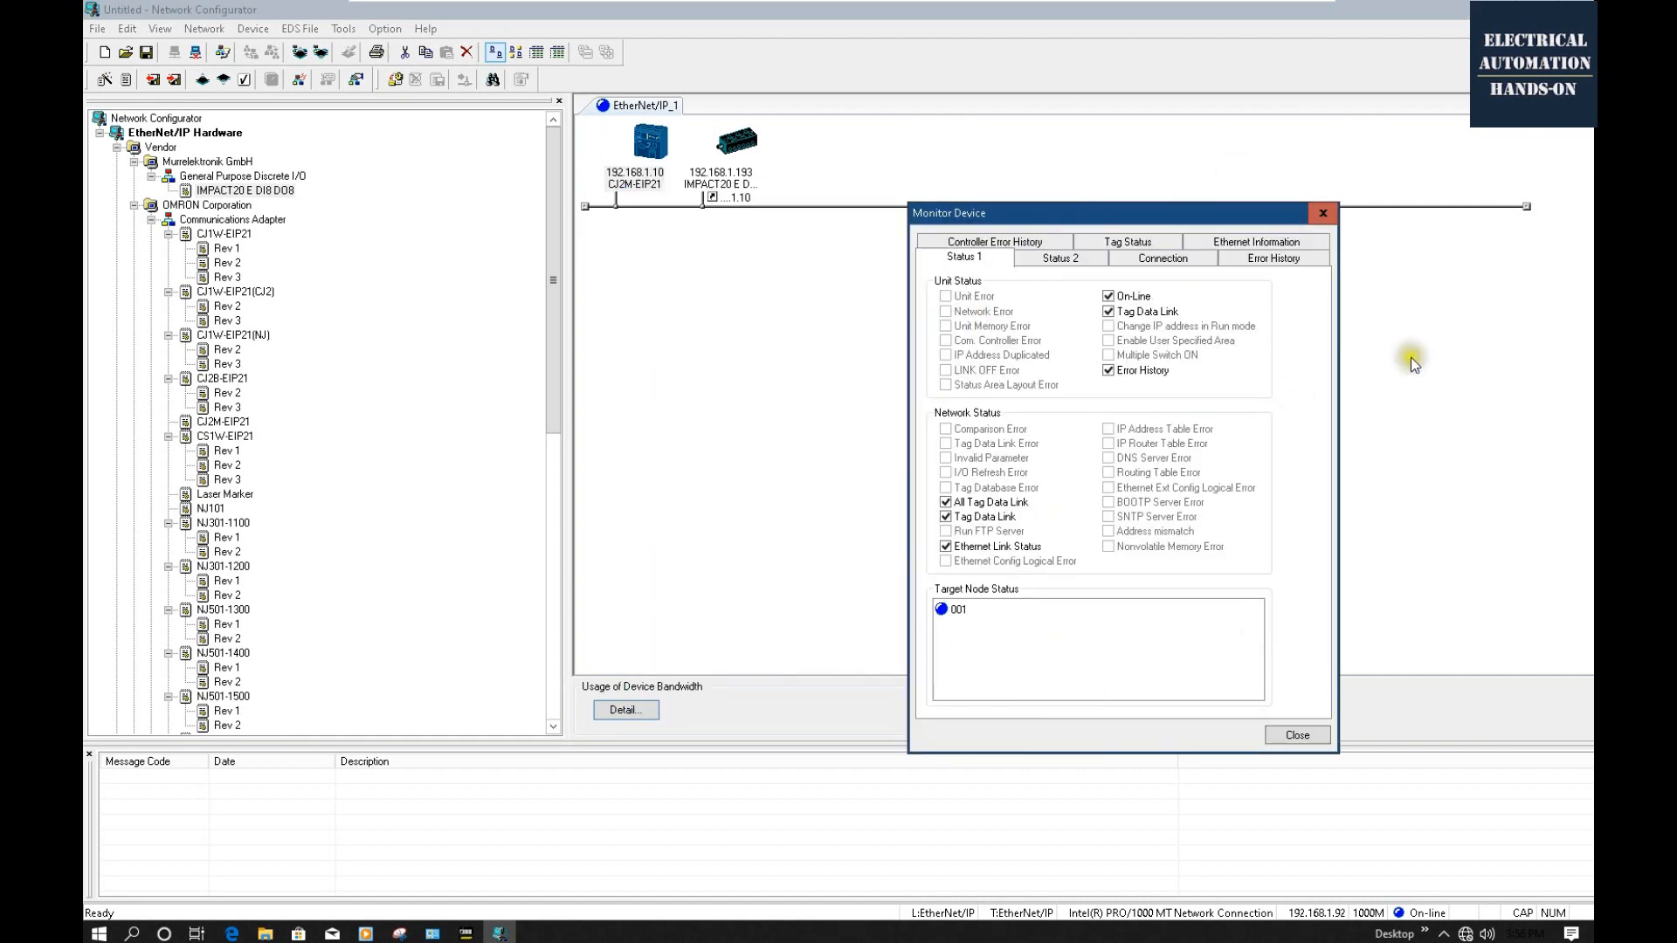
{"action": "left_click", "coordinate": [1322, 213]}
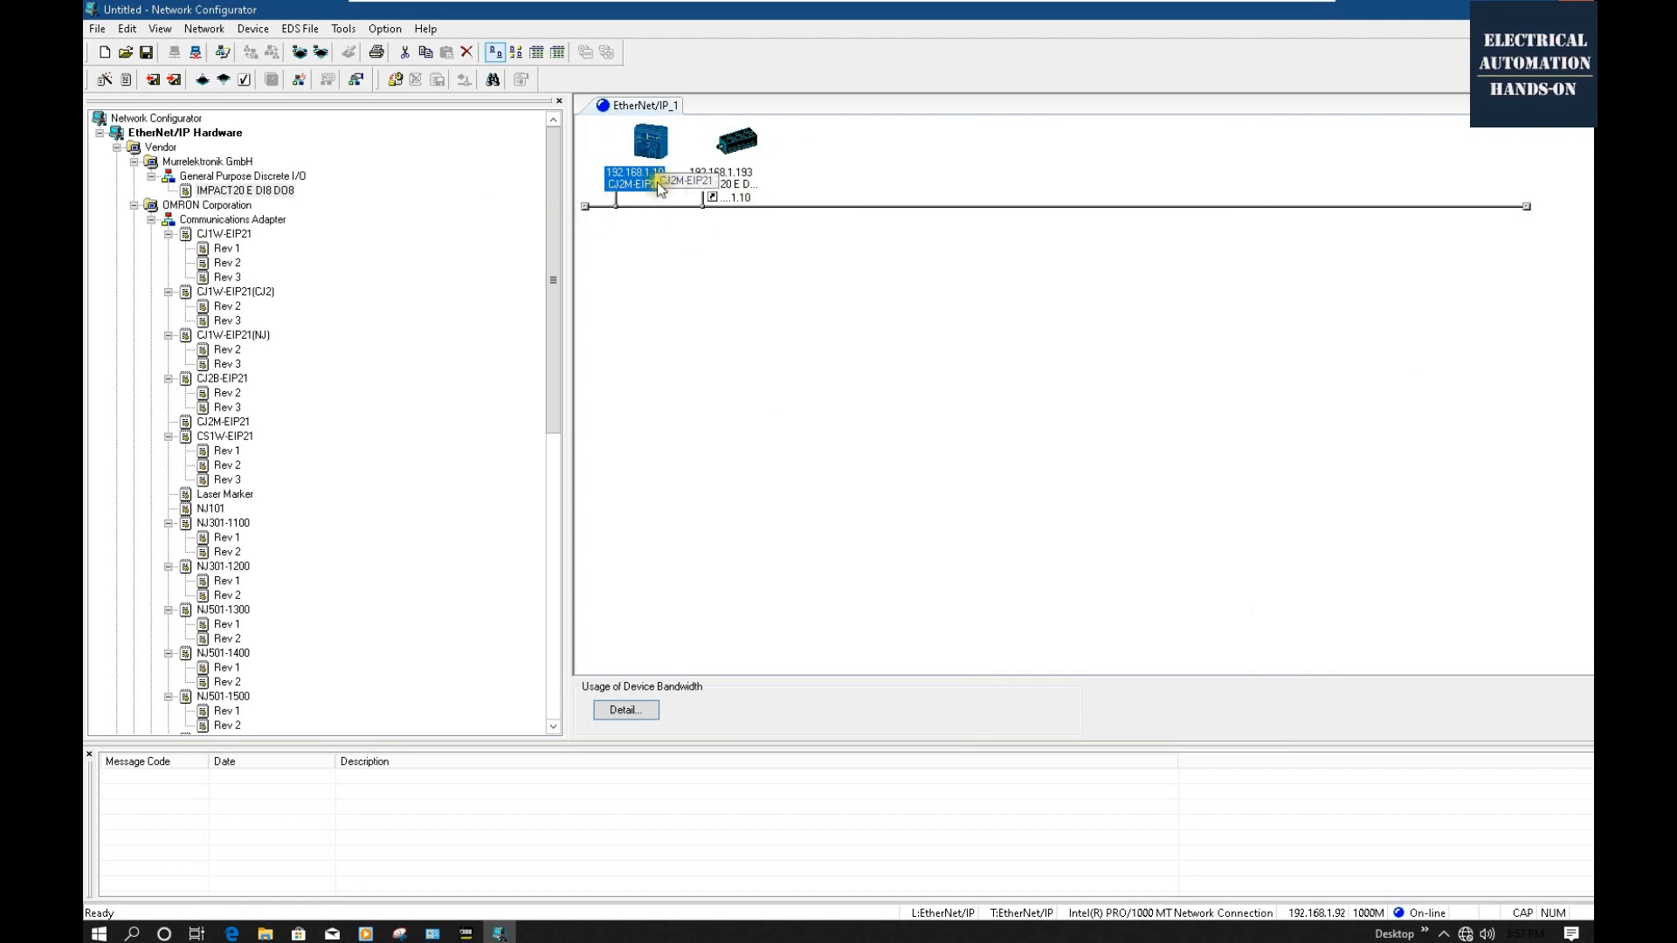
Download the new configuration parameters to all devices on the network.
{"action": "left_click", "coordinate": [321, 54]}
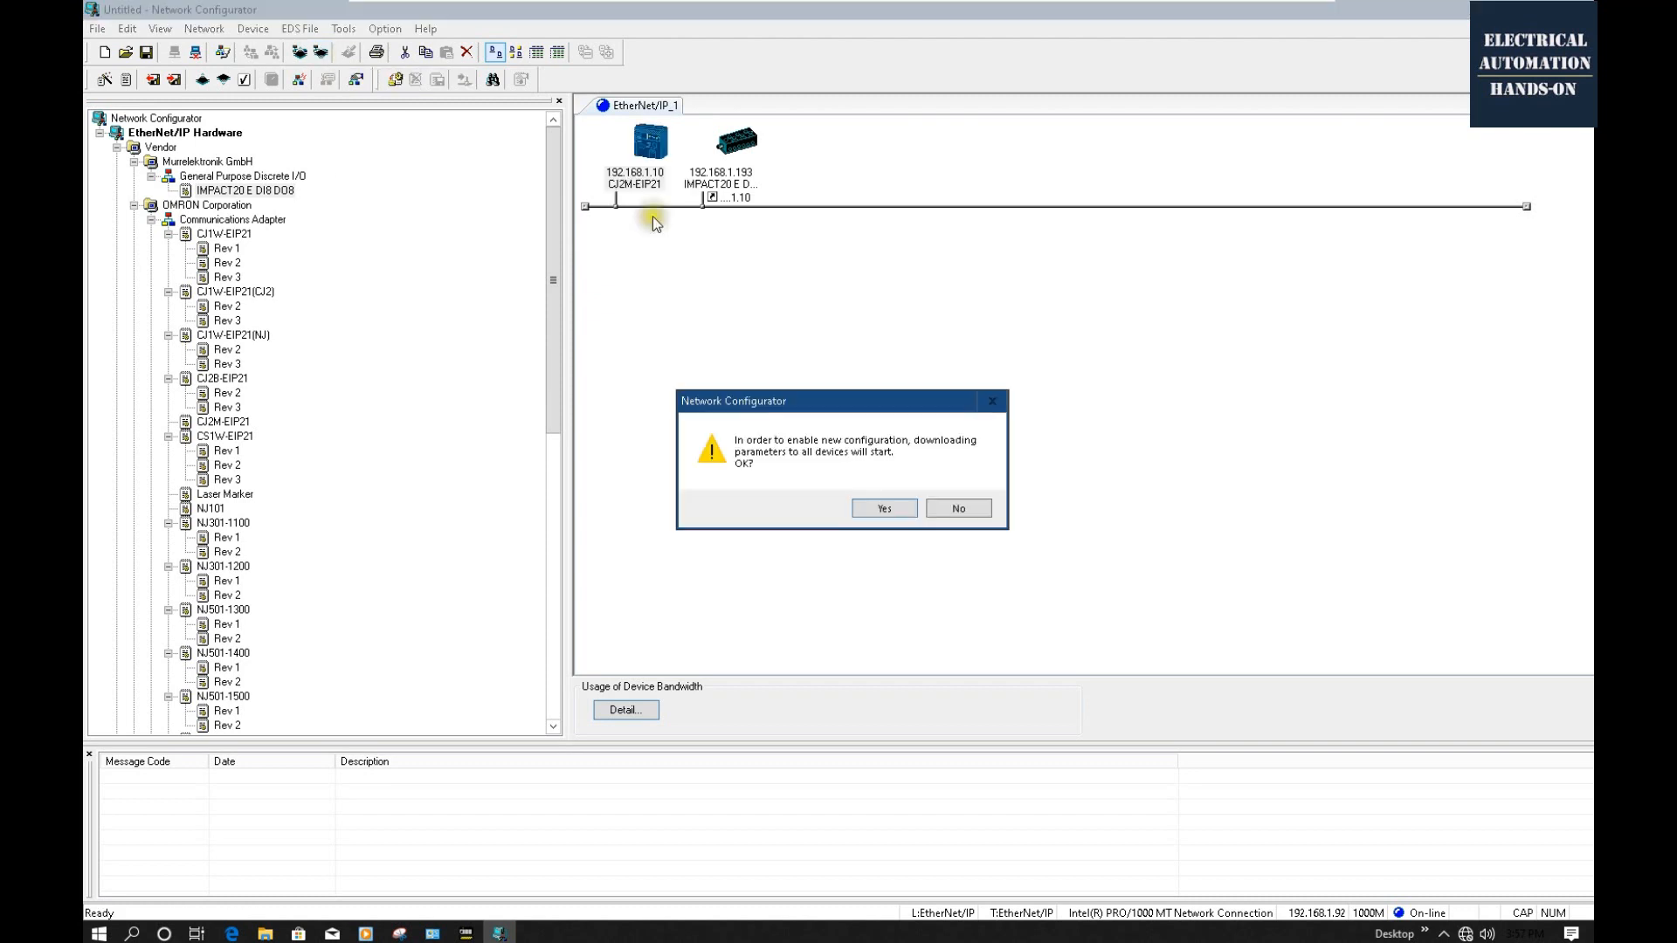
{"action": "left_click", "coordinate": [875, 511]}
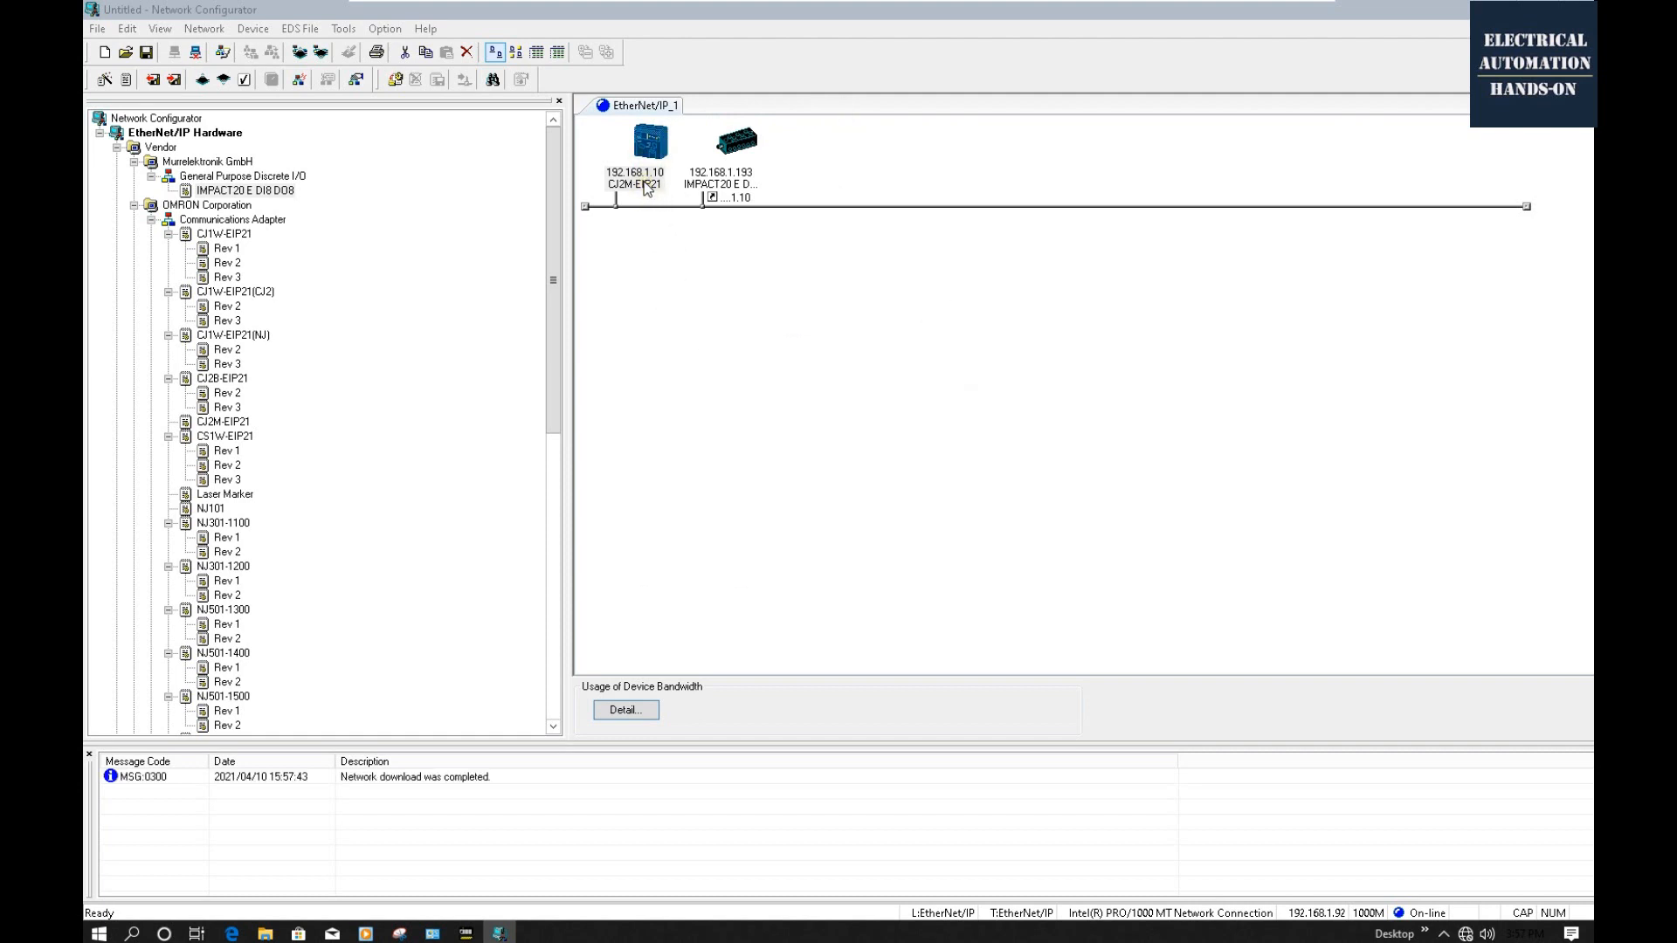
{"action": "left_click", "coordinate": [921, 505]}
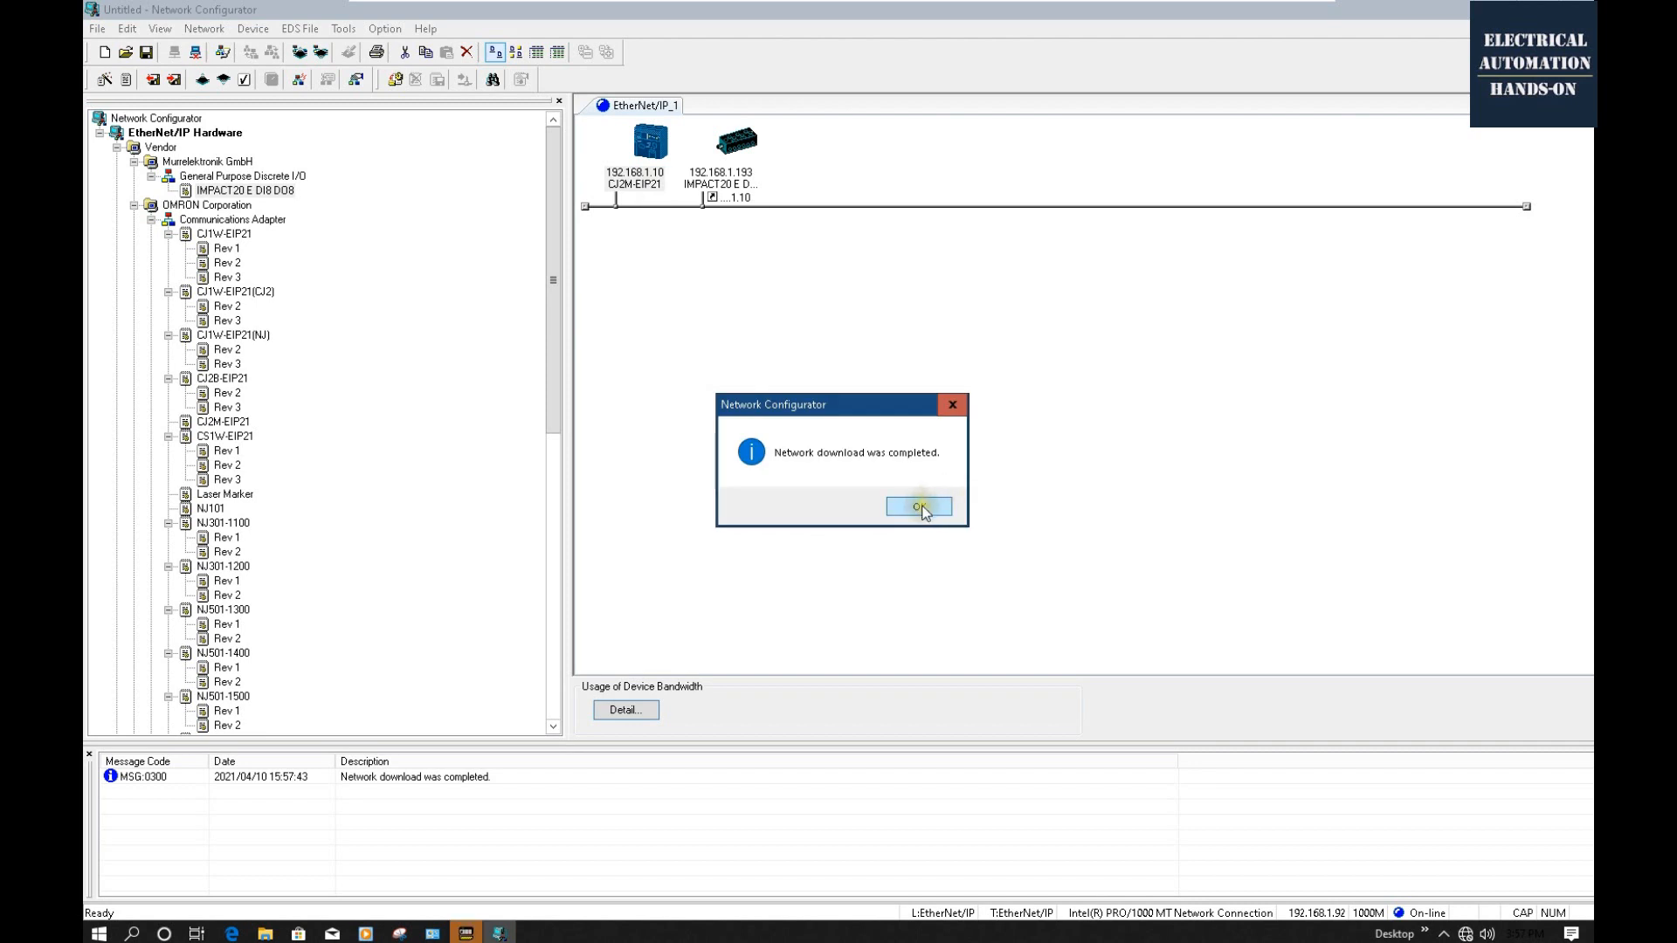
Download the device parameters to only the IMPACT20 module at 192.168.1.193.
{"action": "left_click", "coordinate": [740, 167]}
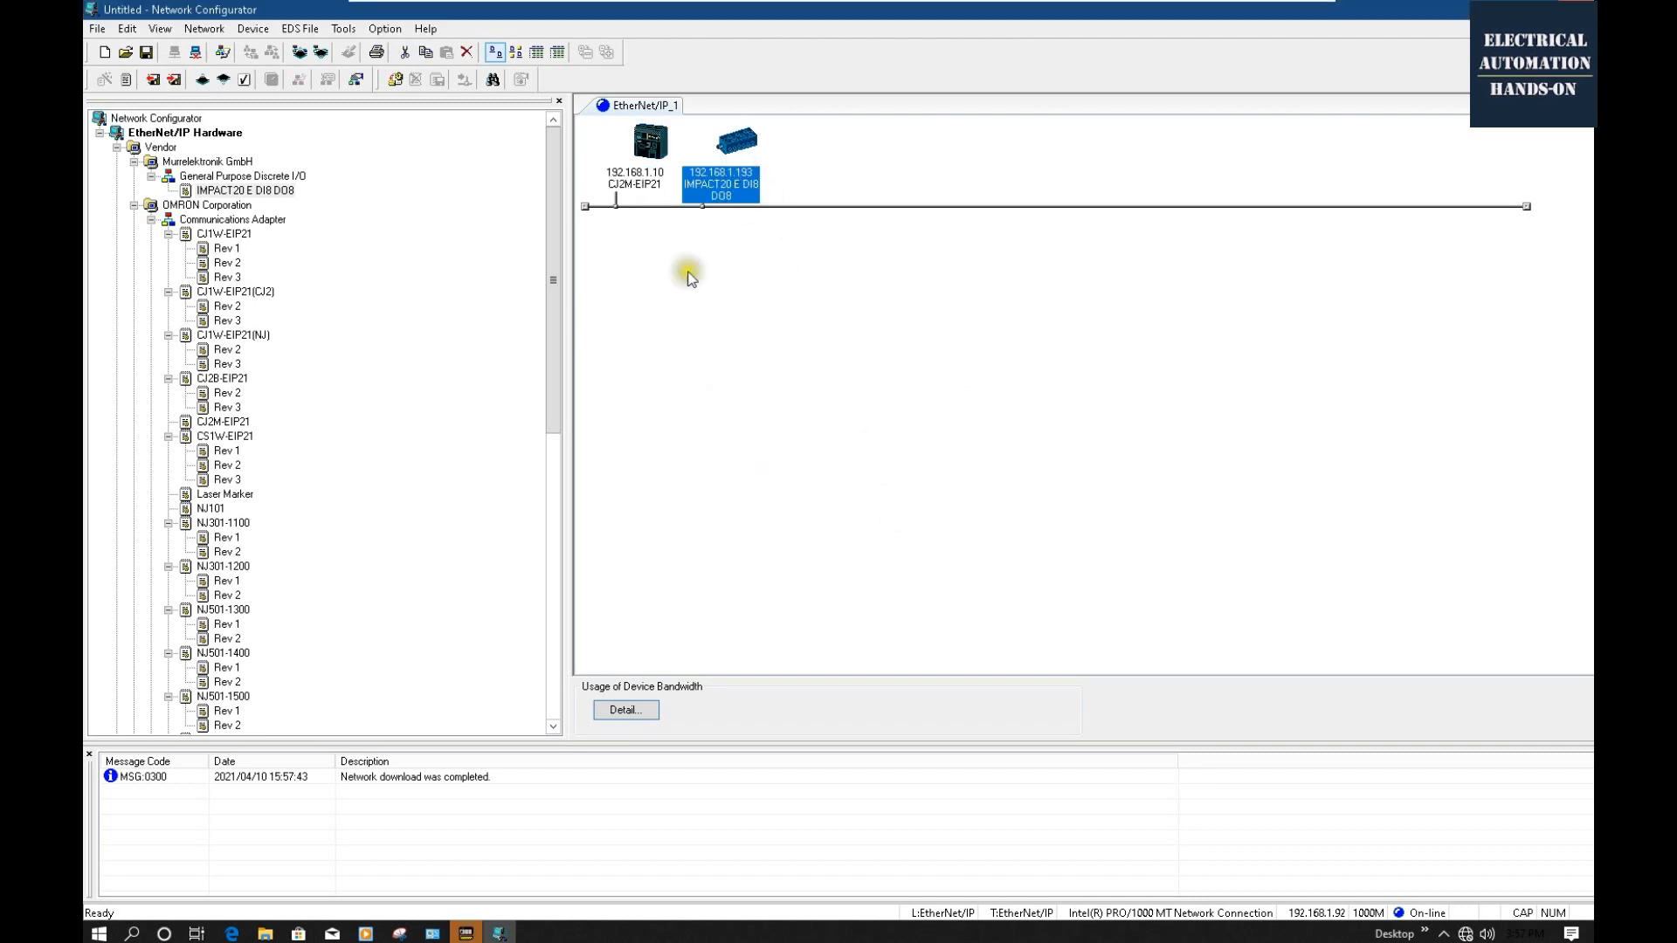
{"action": "left_click", "coordinate": [225, 79]}
{"action": "left_click", "coordinate": [878, 505]}
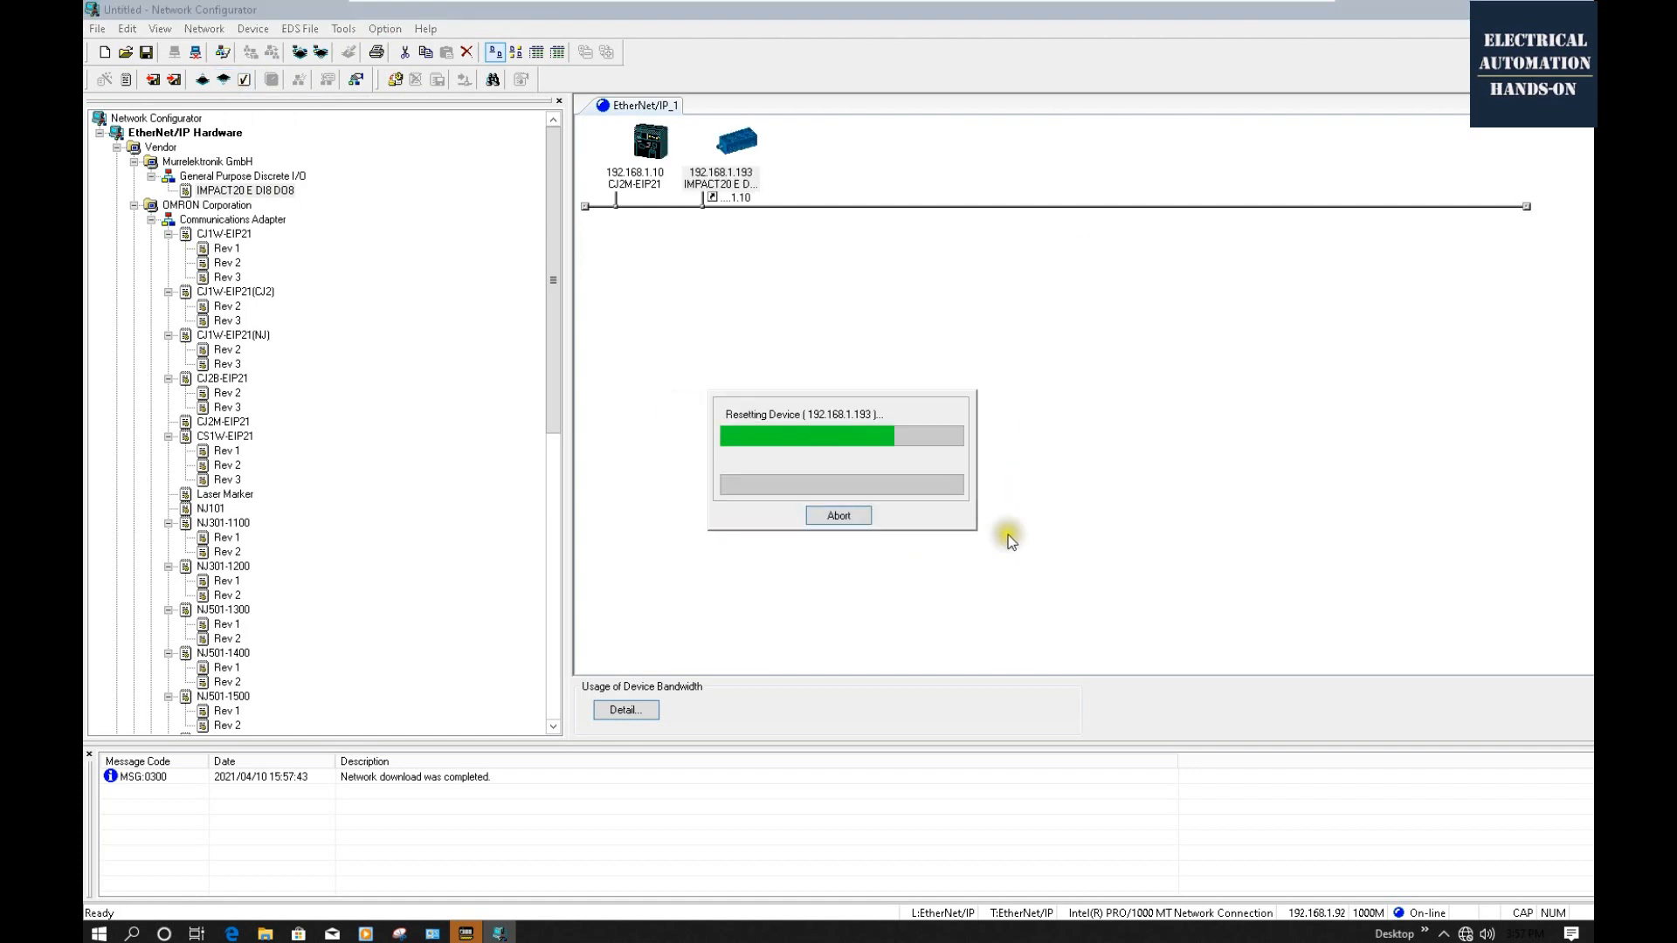
{"action": "left_click", "coordinate": [945, 506]}
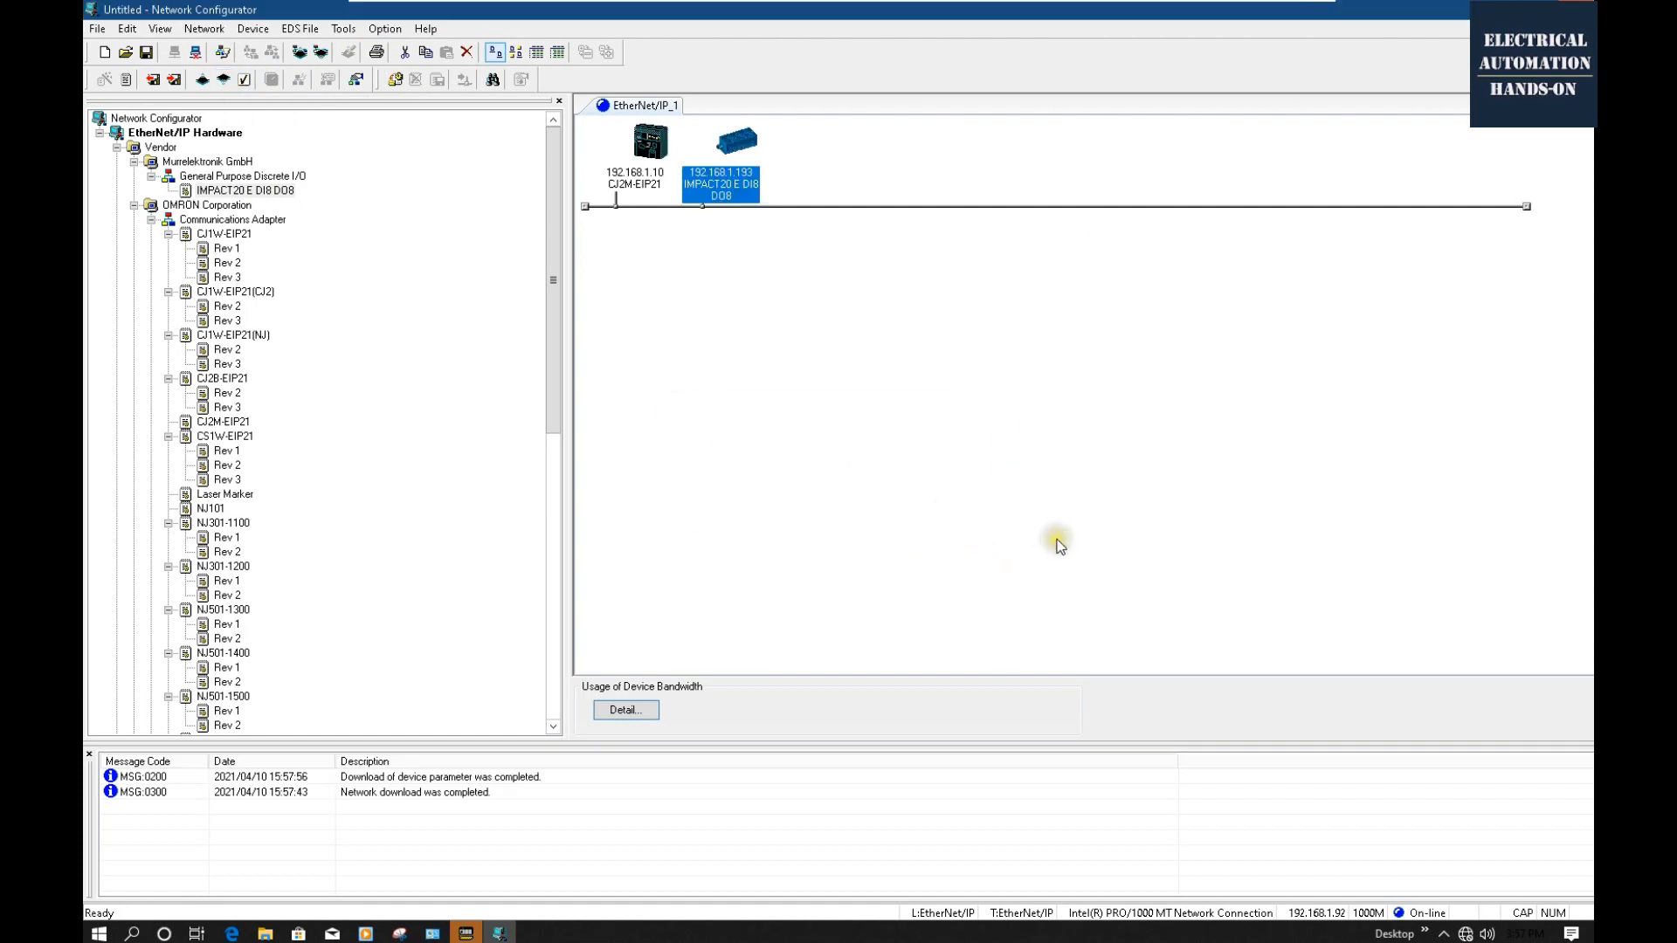
Download the device parameters to only the CJ2M-EIP21 at 192.168.1.10.
{"action": "left_click", "coordinate": [646, 179]}
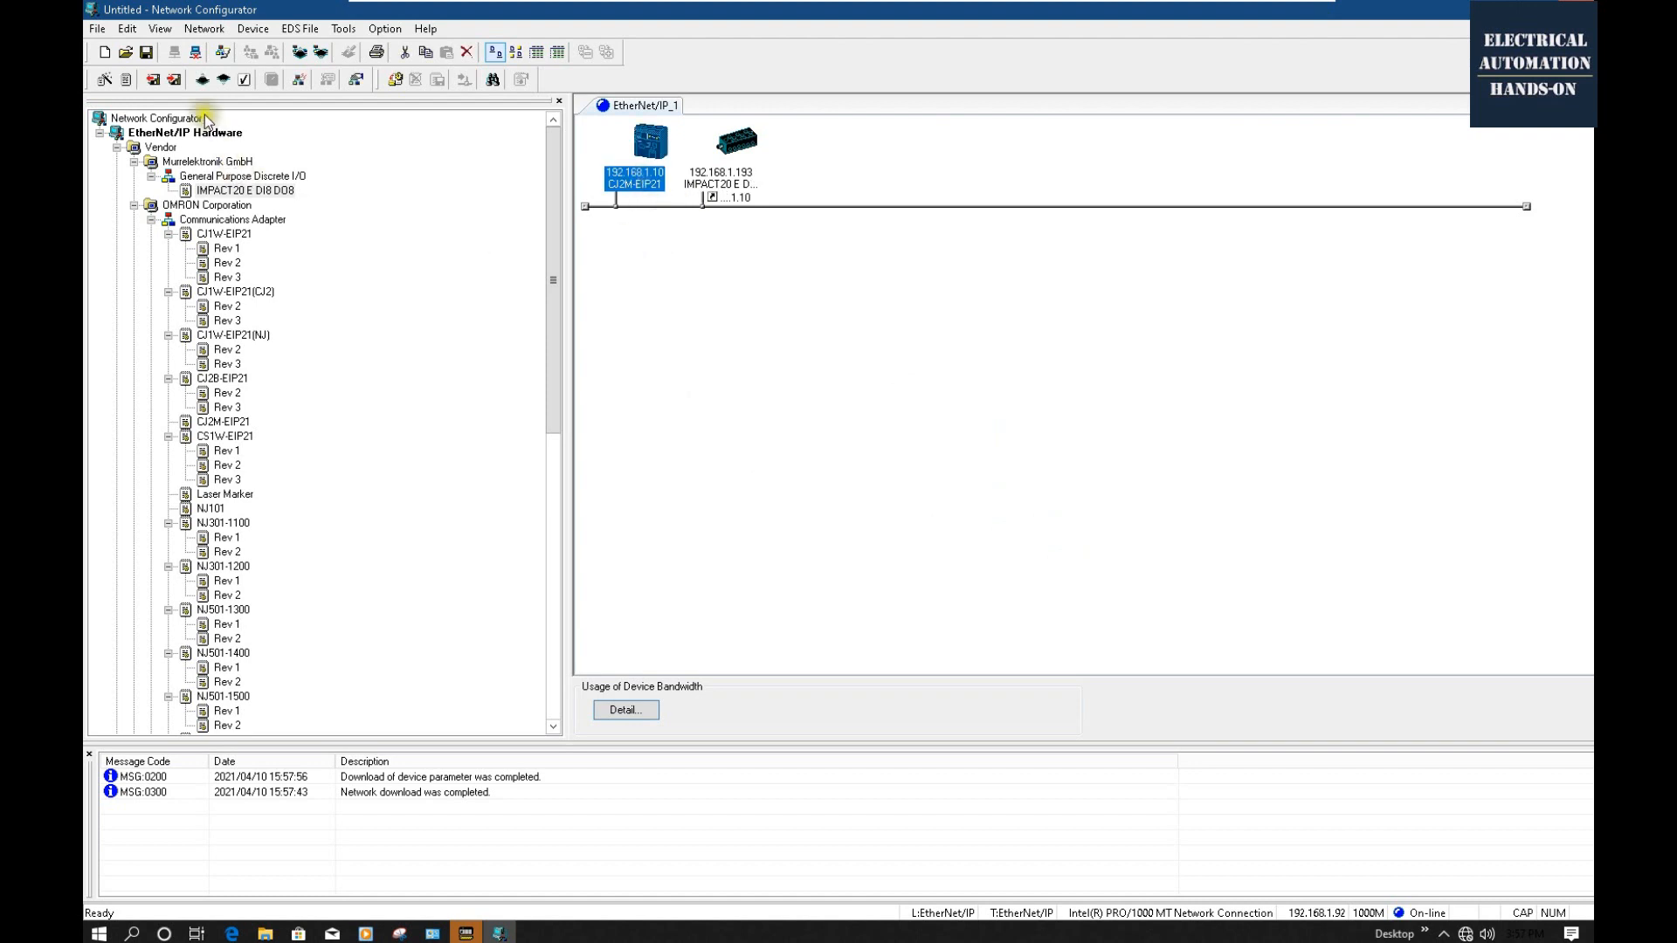
{"action": "left_click", "coordinate": [223, 79]}
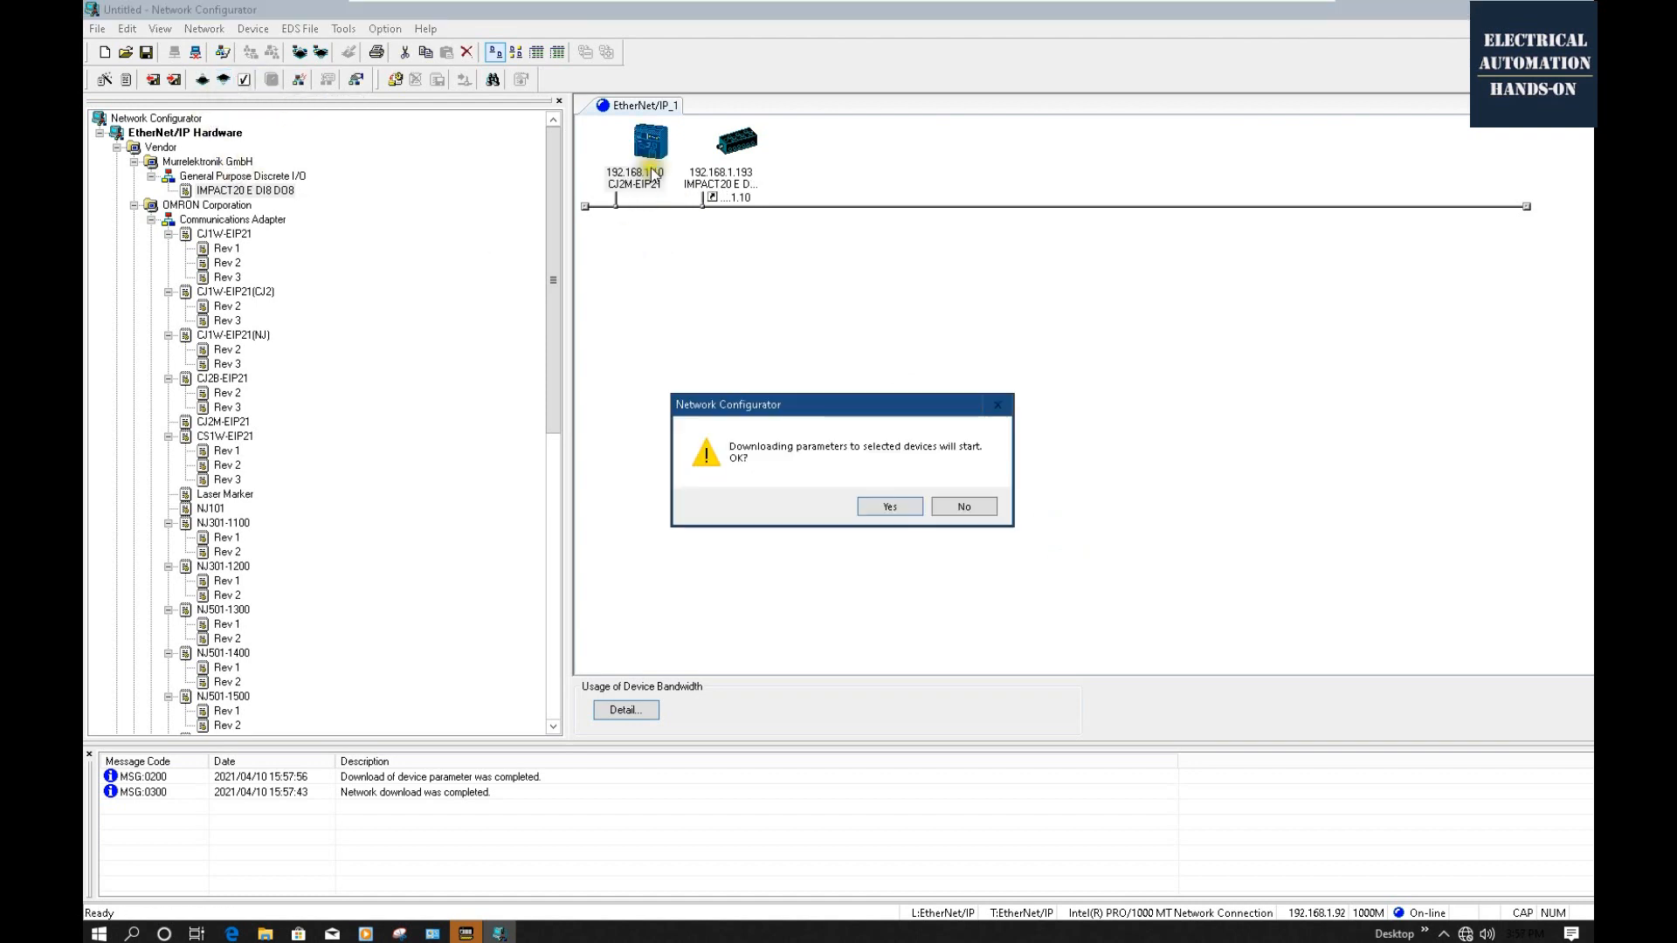
{"action": "left_click", "coordinate": [874, 506]}
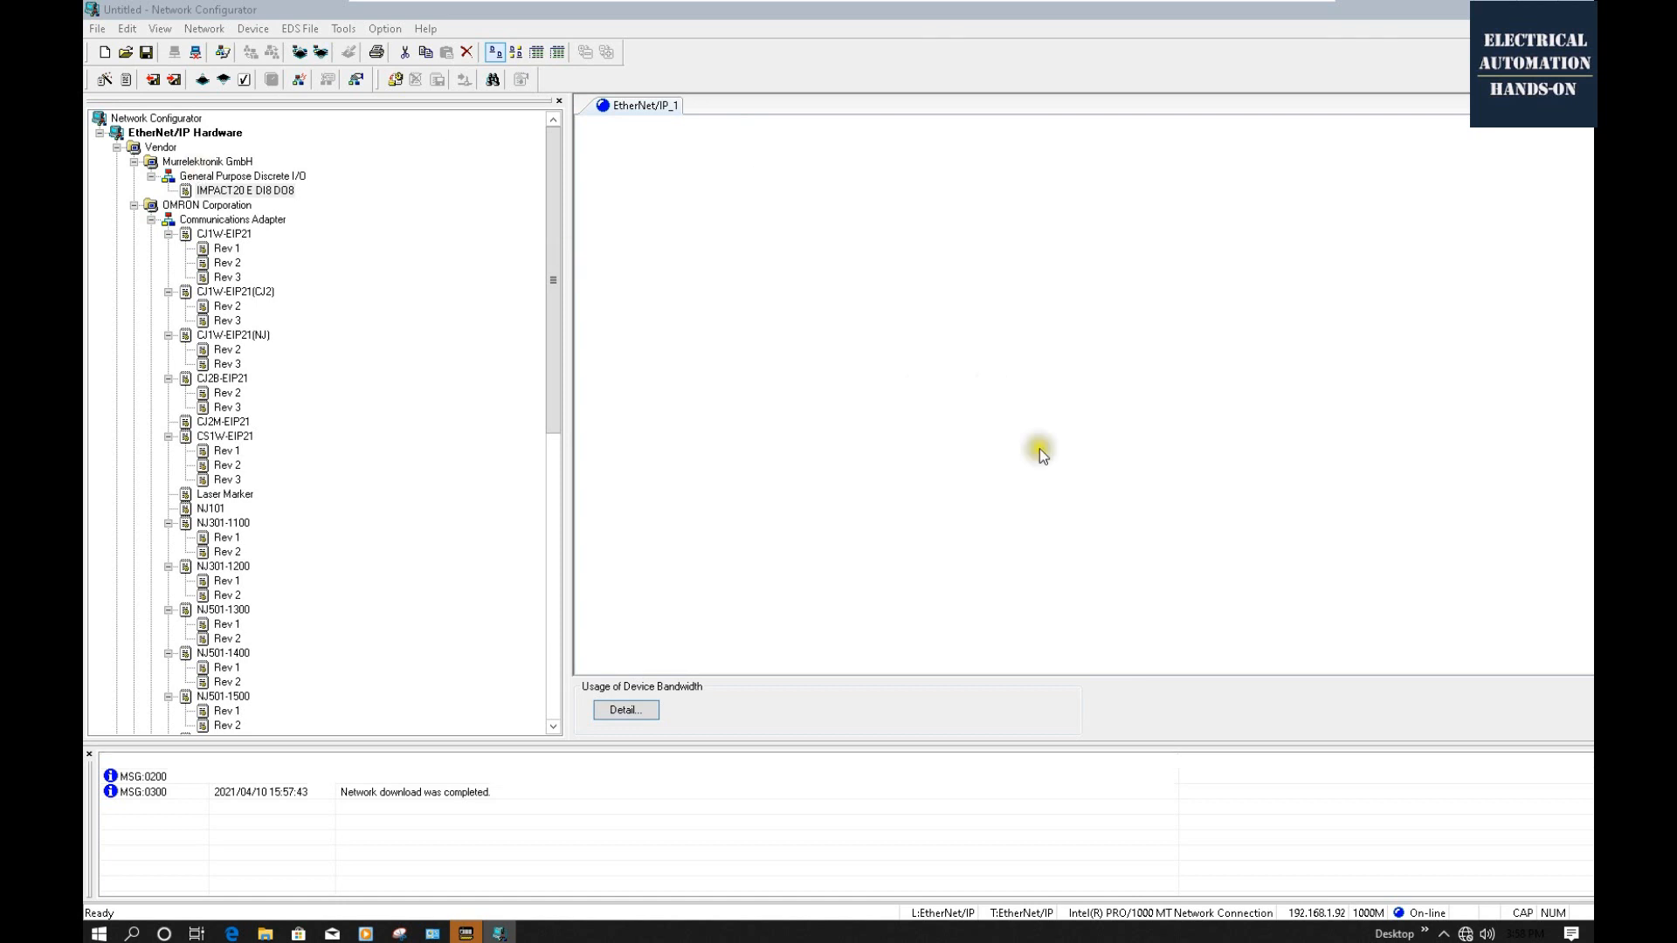
{"action": "left_click", "coordinate": [962, 511]}
{"action": "left_click", "coordinate": [1133, 515]}
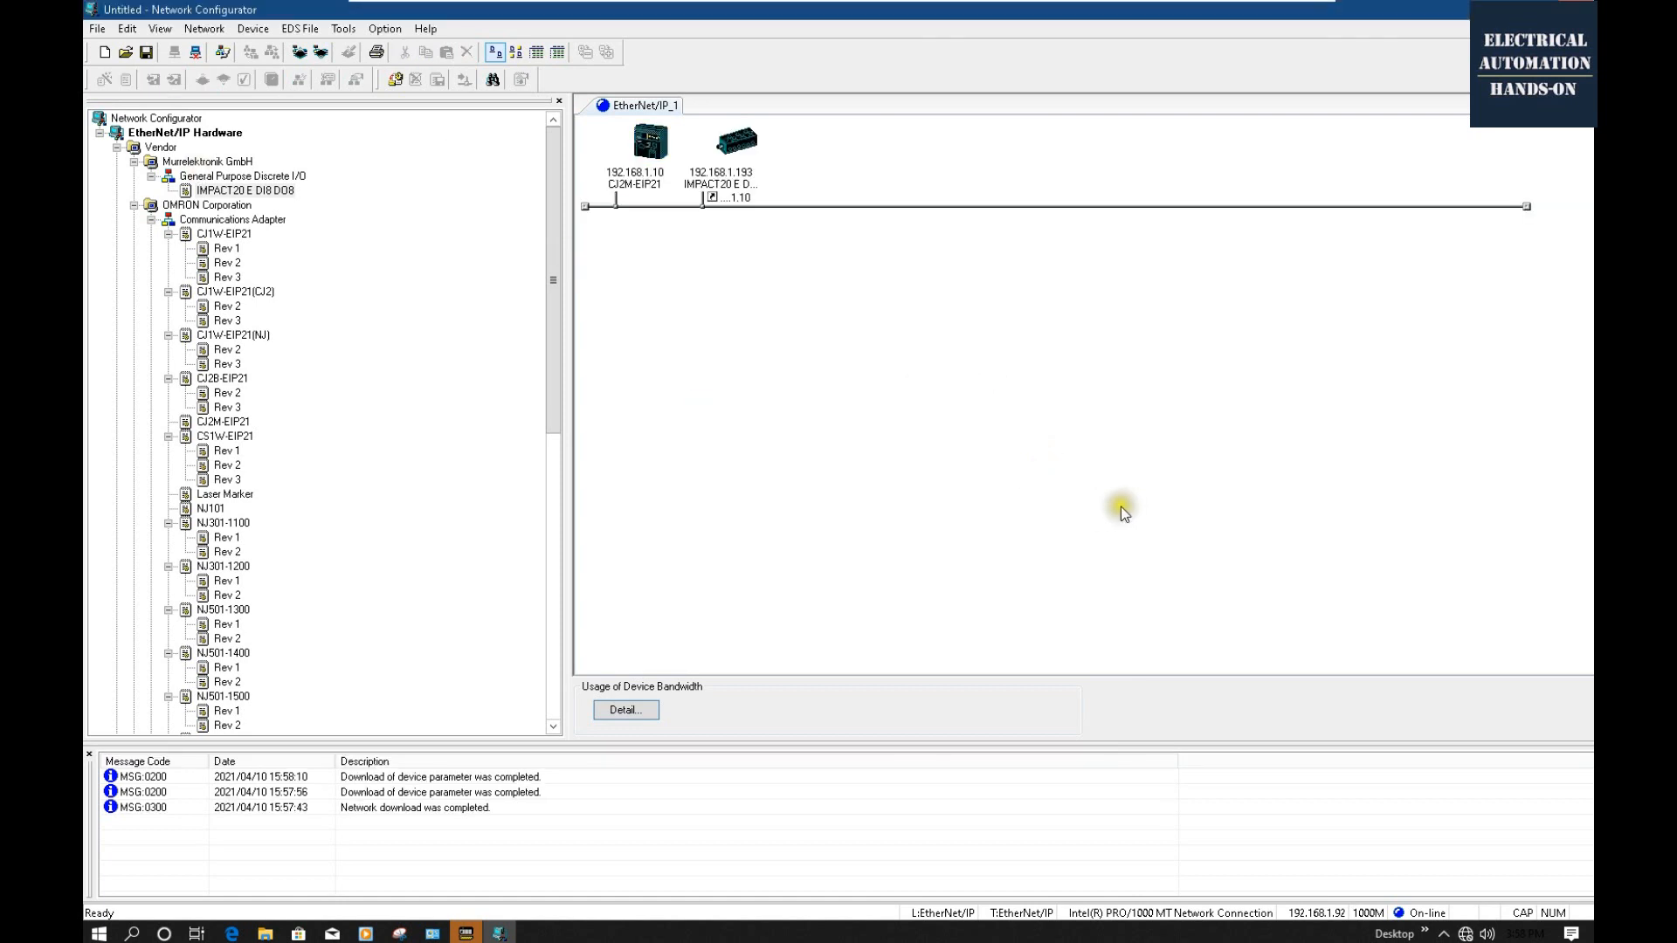
Monitor the CJ2M-EIP21's unit status and its connection status to target node 193, and close the monitor.
{"action": "left_click", "coordinate": [654, 174]}
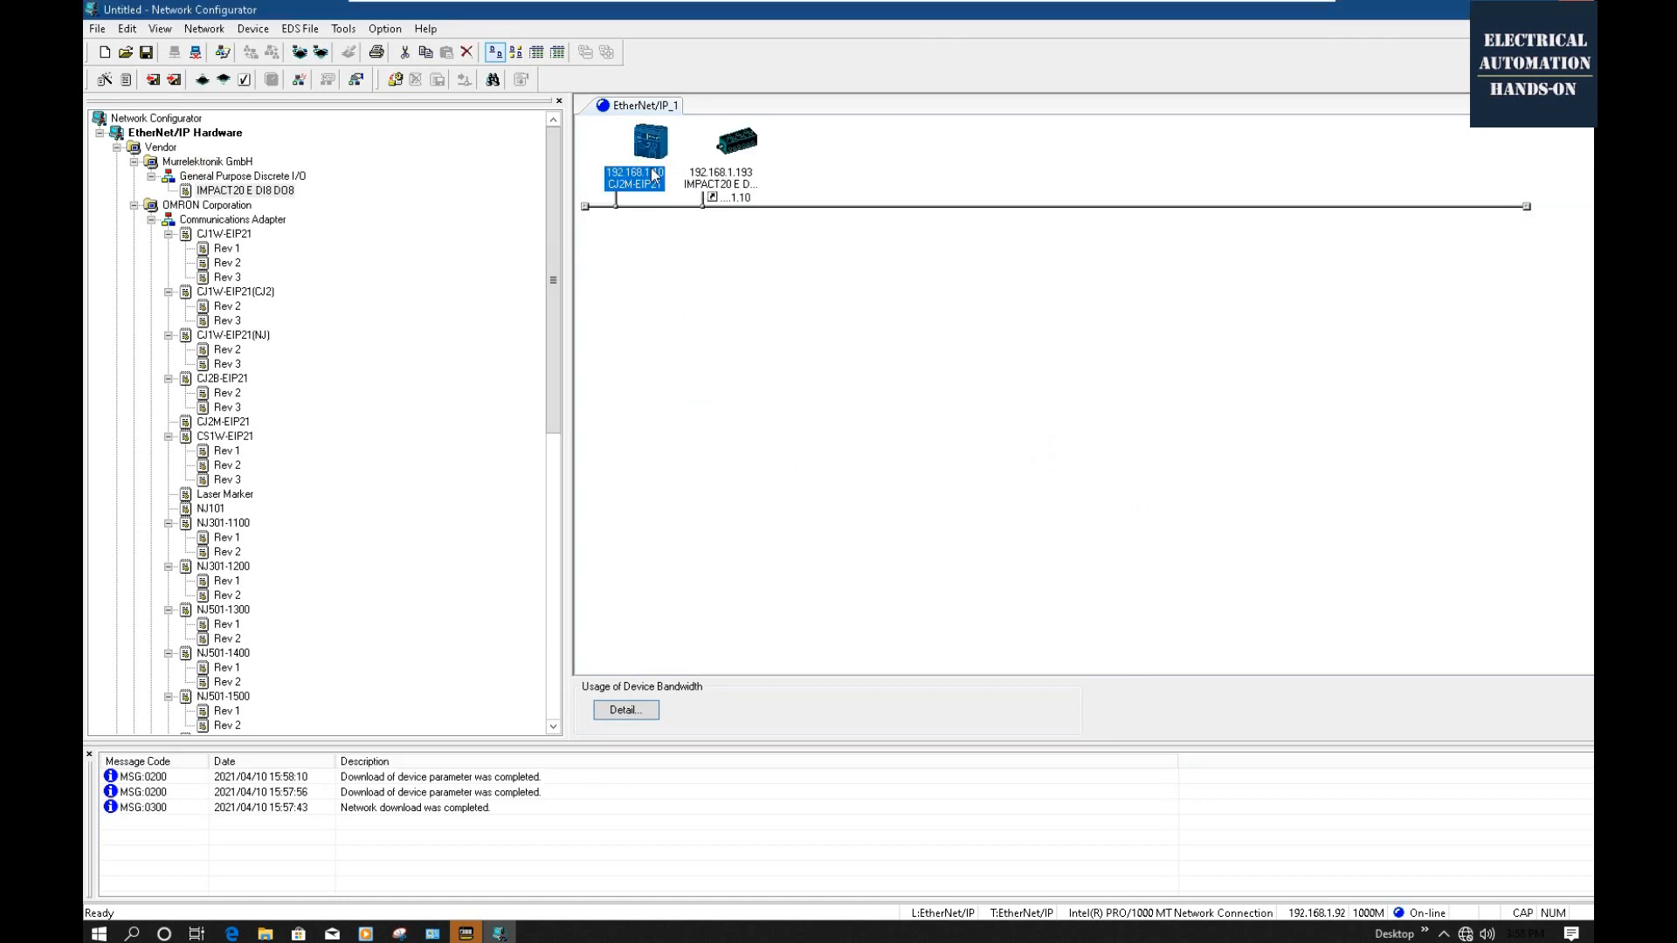
{"action": "right_click", "coordinate": [654, 173]}
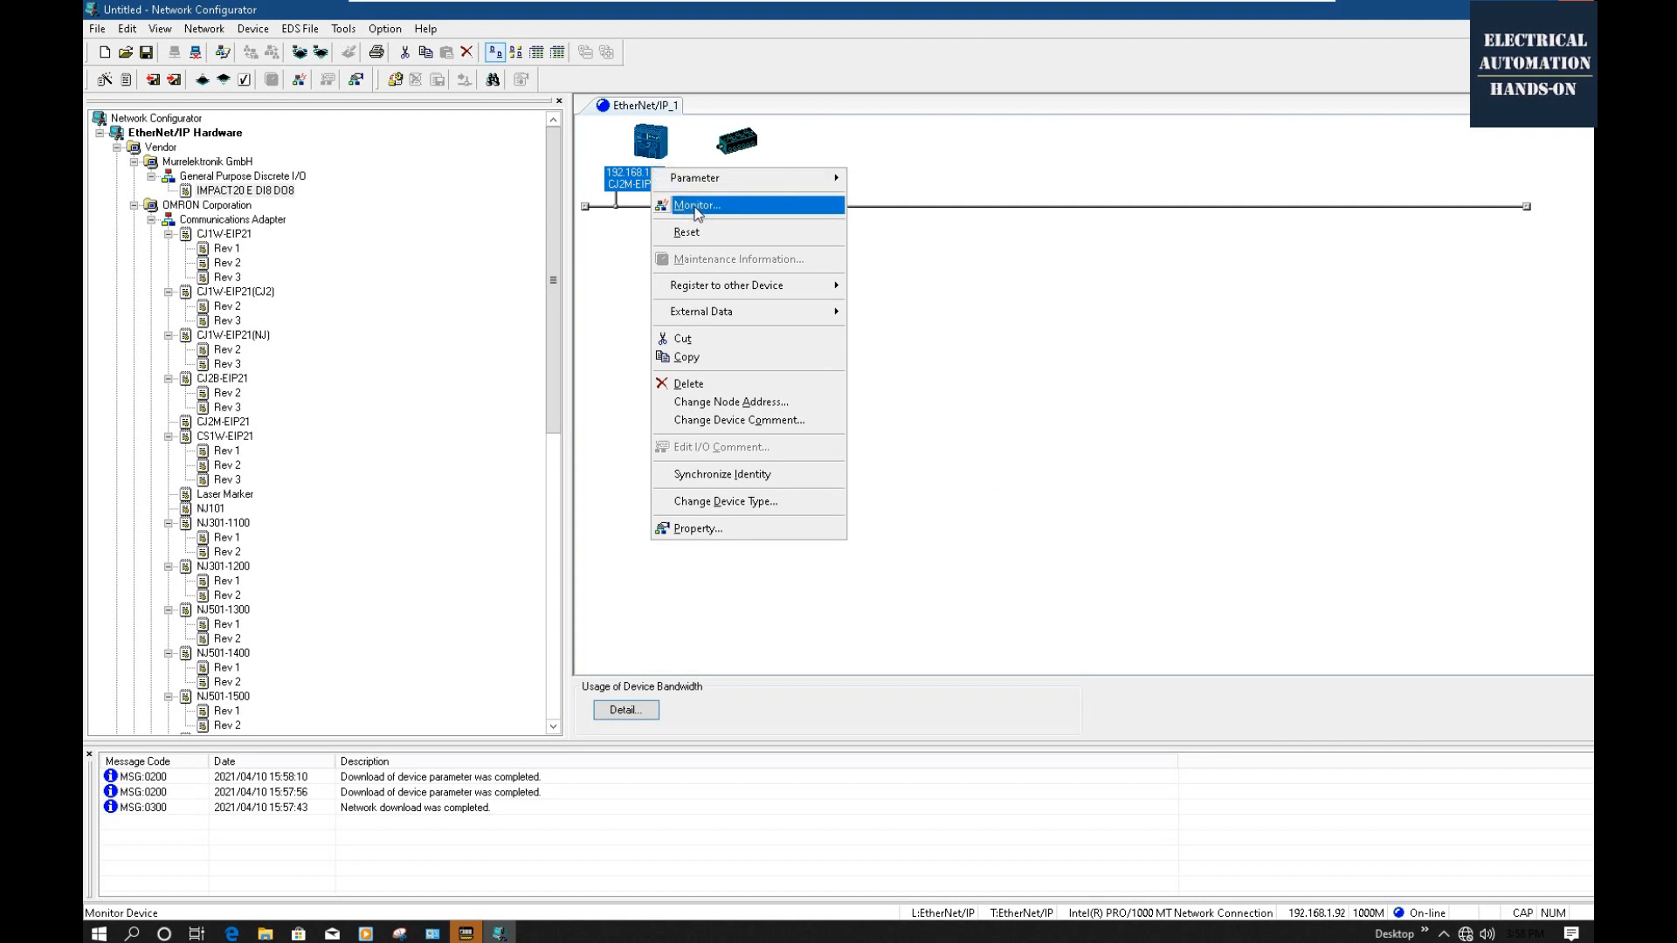
{"action": "left_click", "coordinate": [692, 206]}
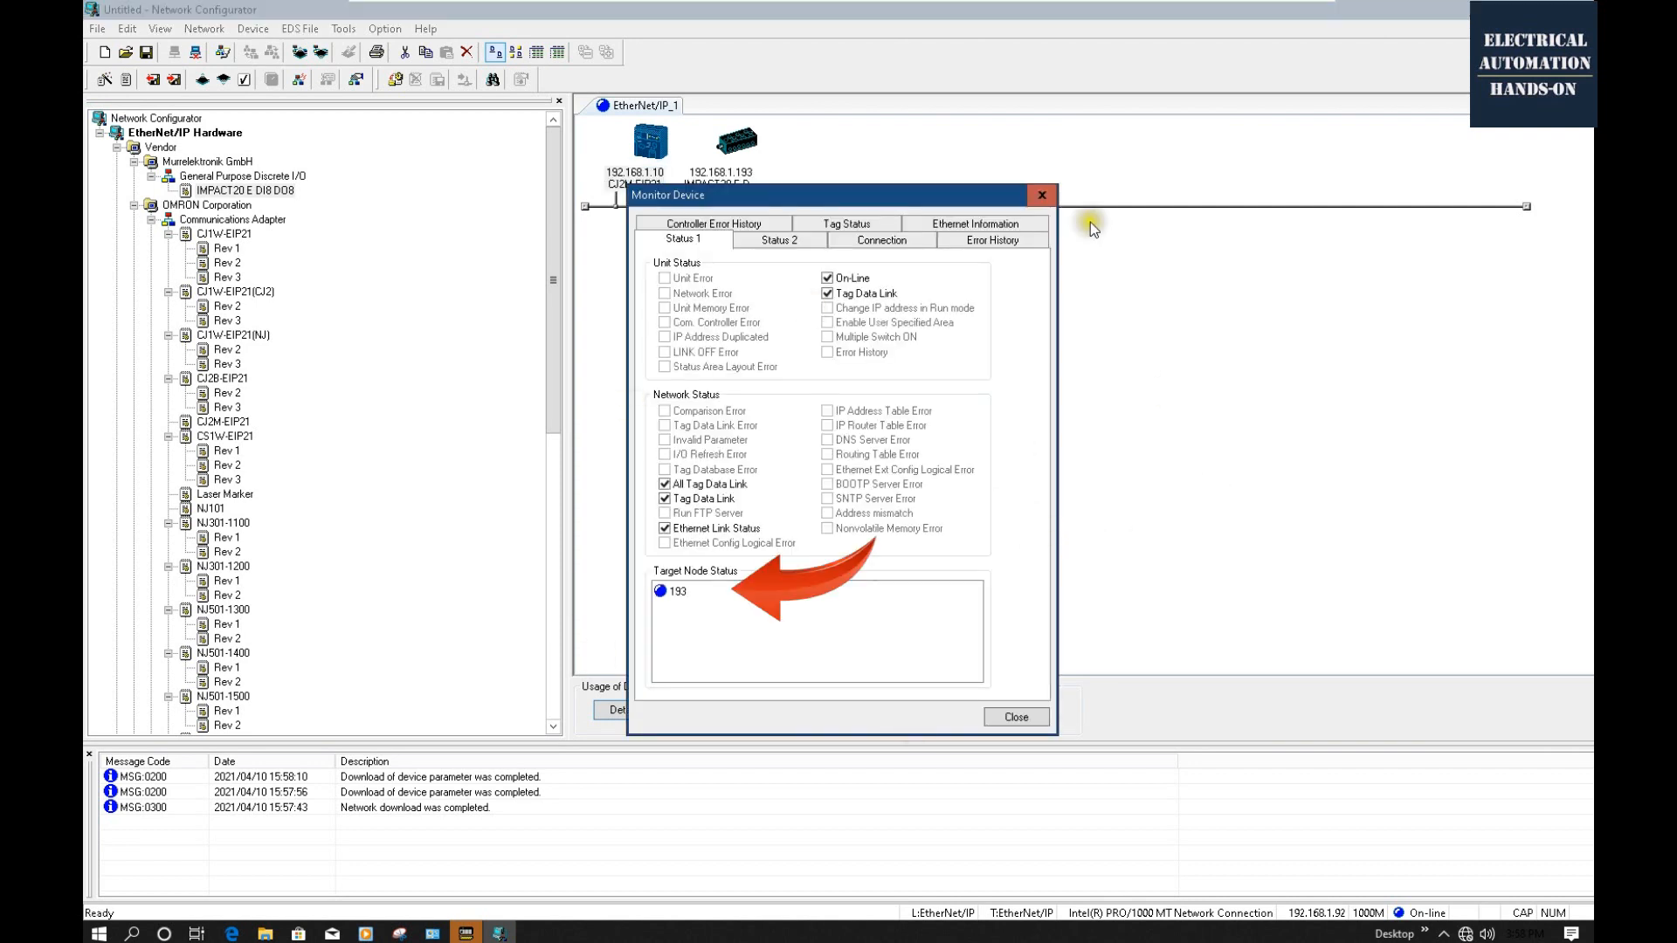
{"action": "left_click_drag", "start_coordinate": [905, 195], "coordinate": [1061, 199]}
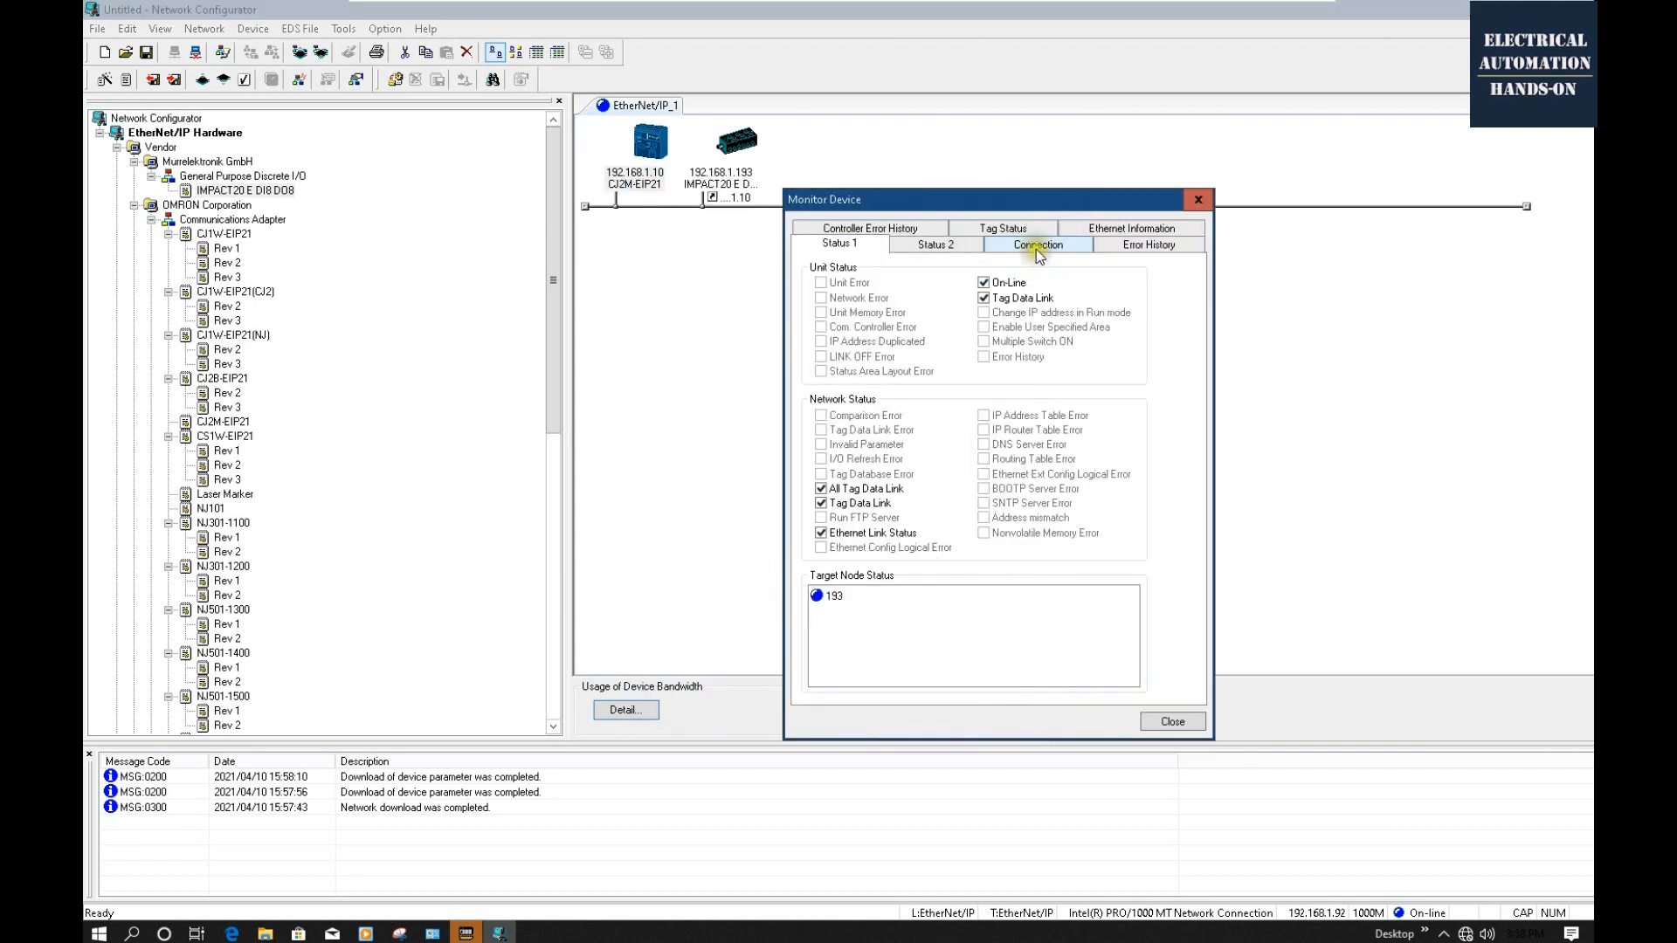
{"action": "left_click", "coordinate": [1037, 245]}
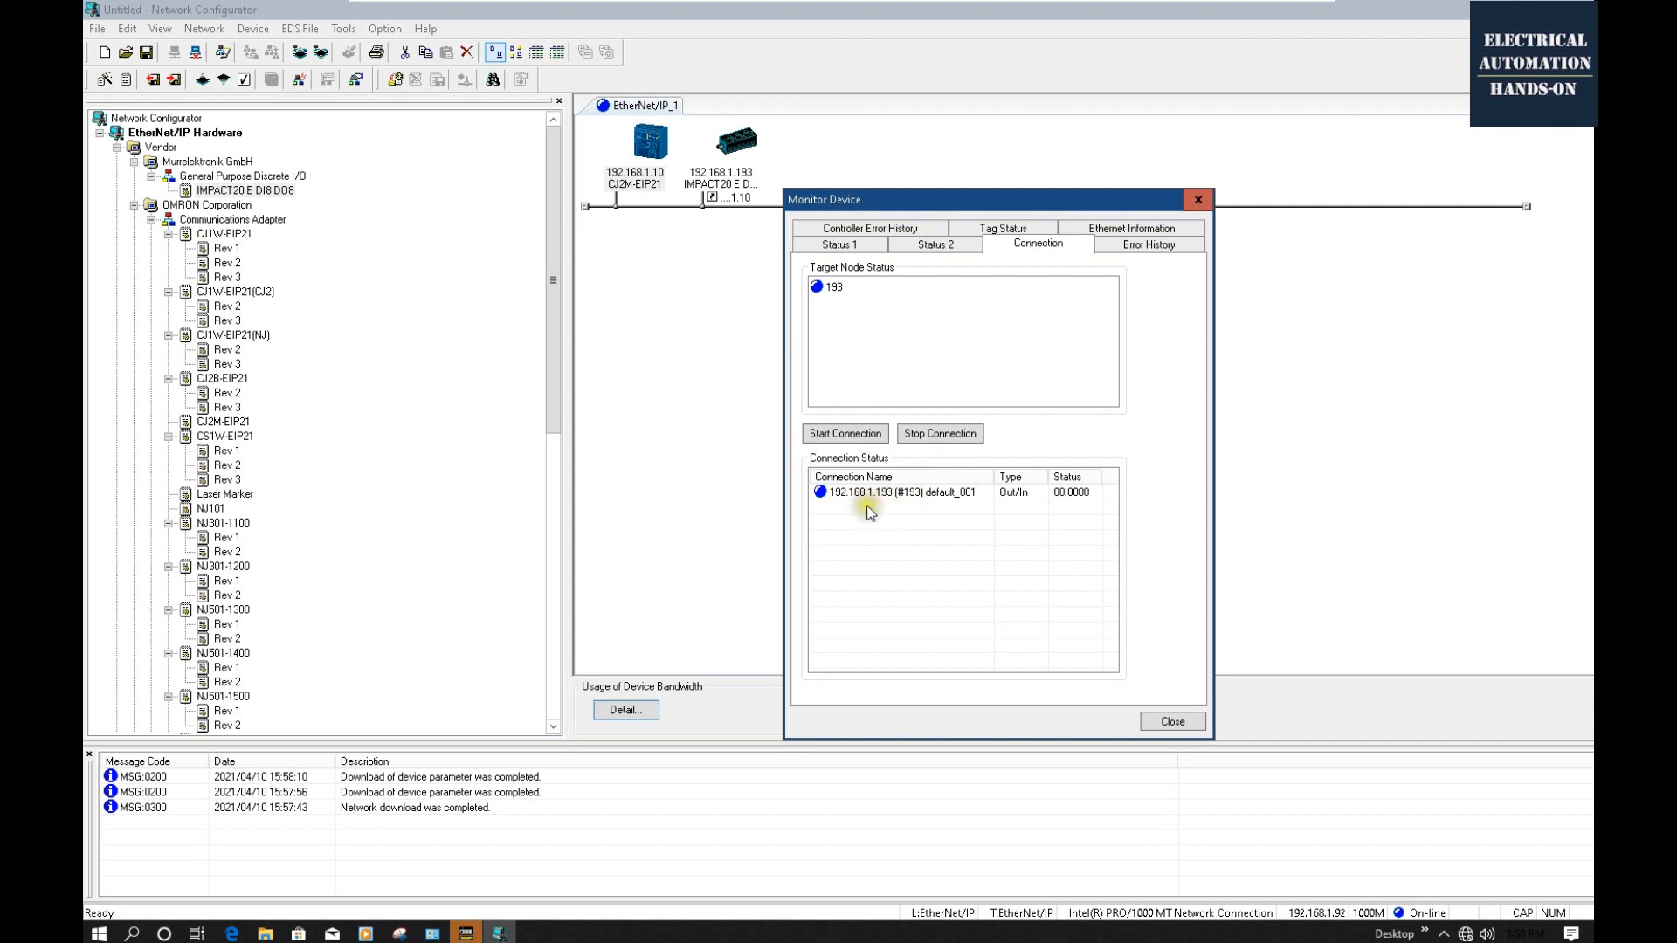
{"action": "left_click", "coordinate": [924, 494]}
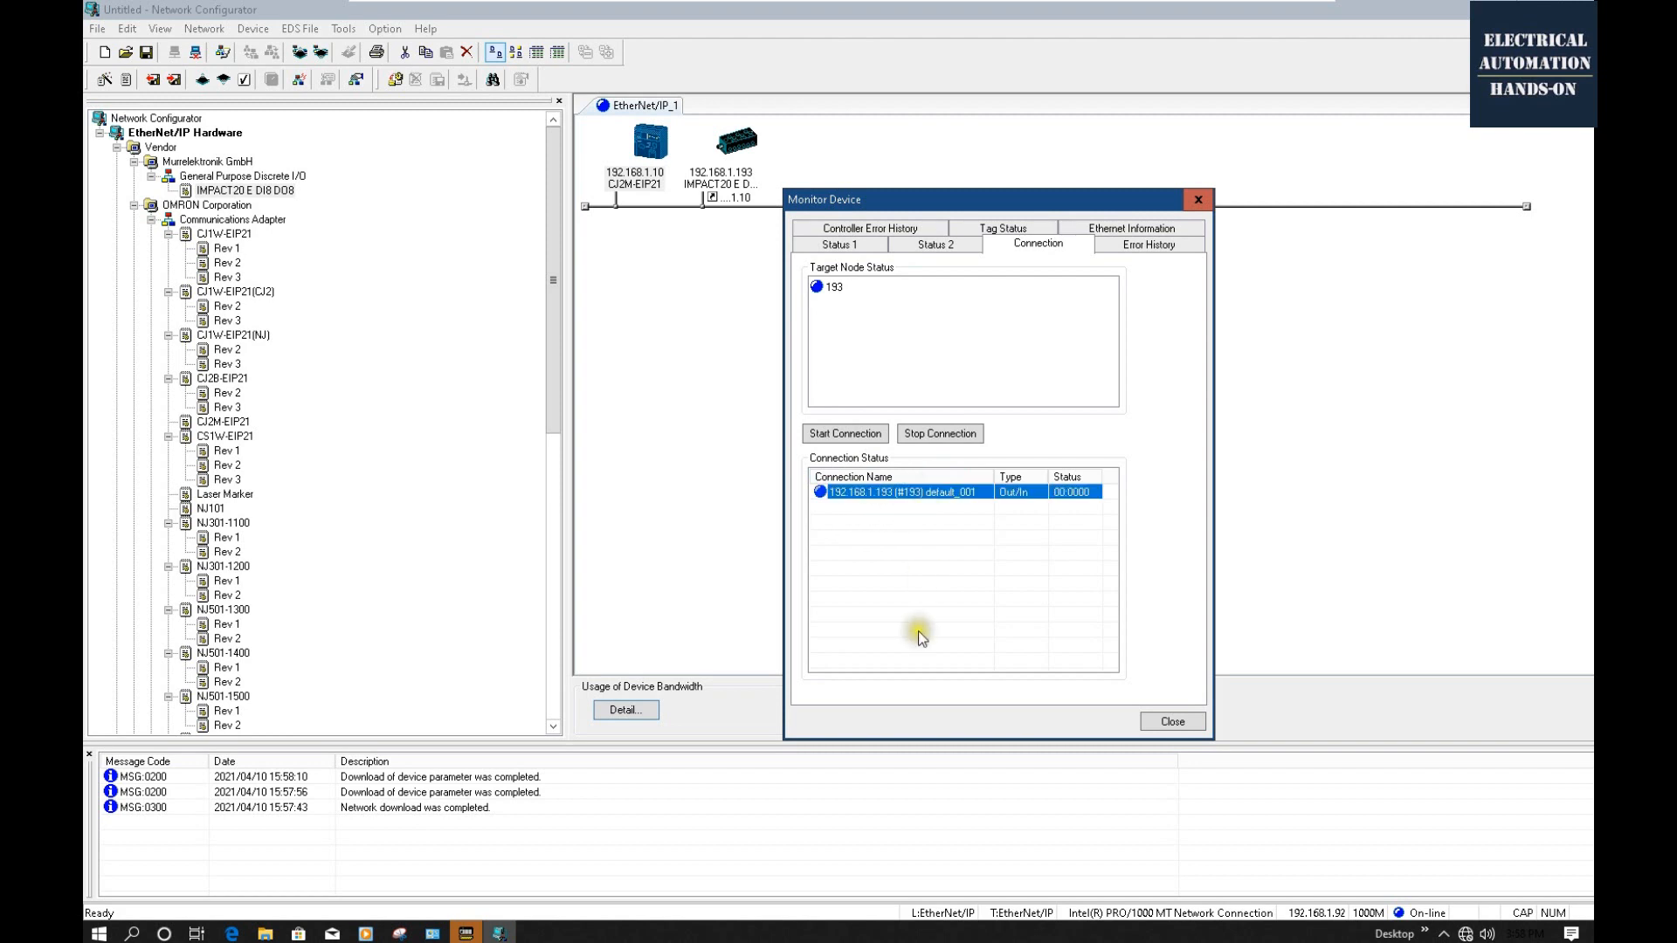
{"action": "left_click", "coordinate": [985, 557]}
{"action": "left_click", "coordinate": [1003, 559]}
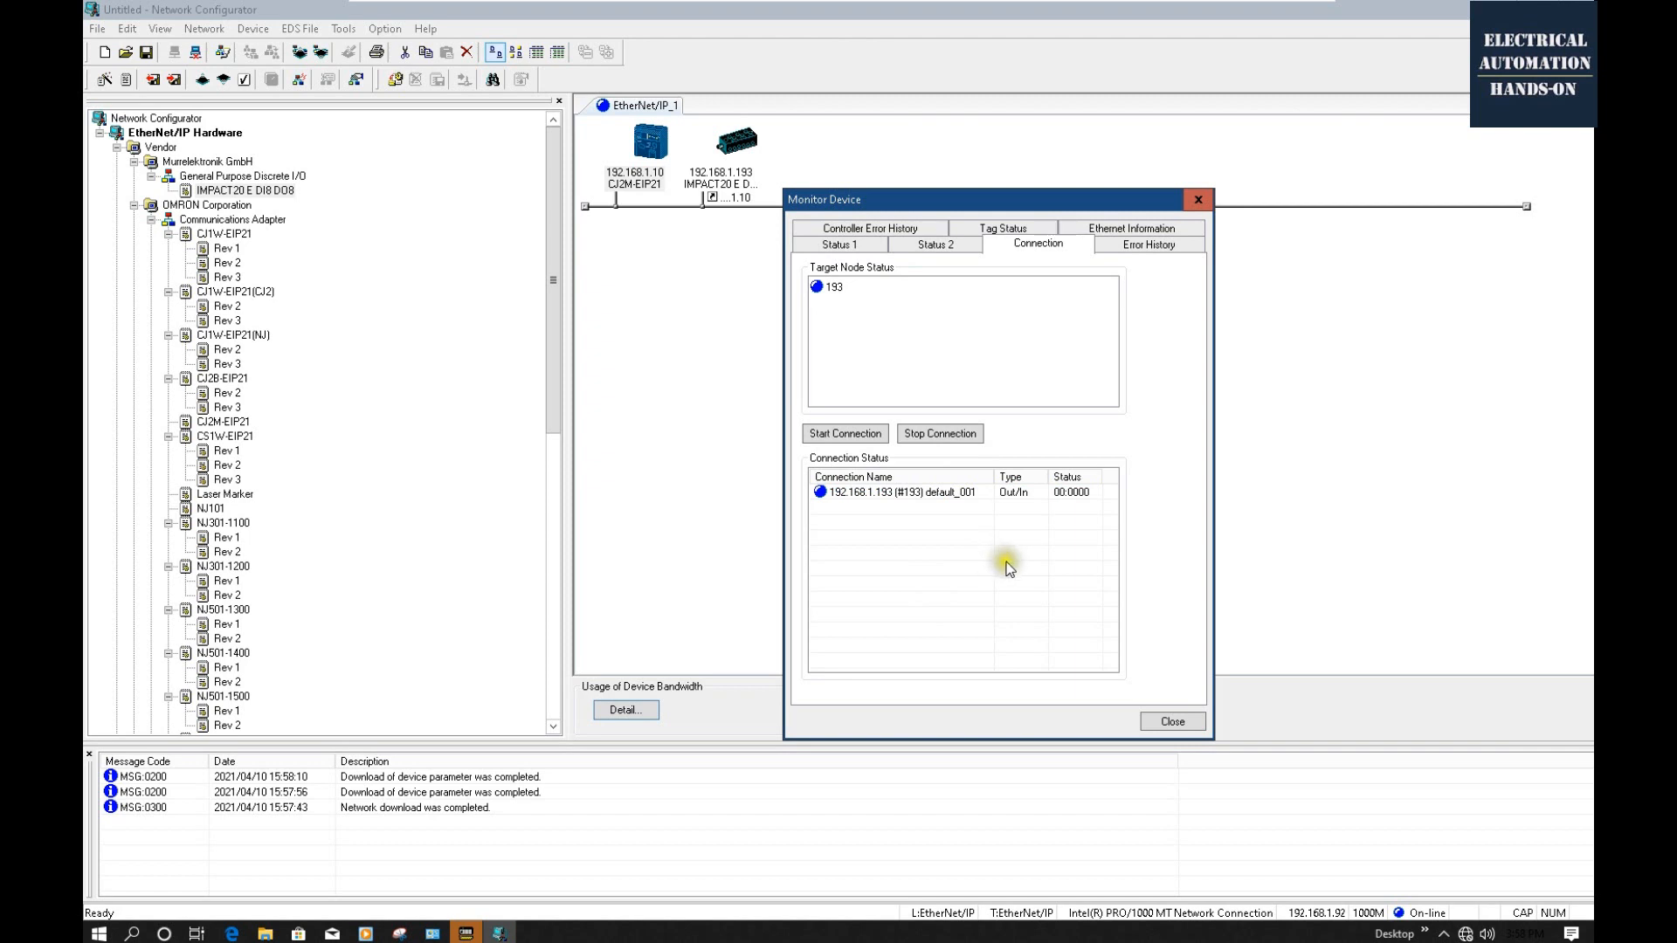
{"action": "left_click", "coordinate": [1003, 559]}
{"action": "left_click", "coordinate": [1198, 199]}
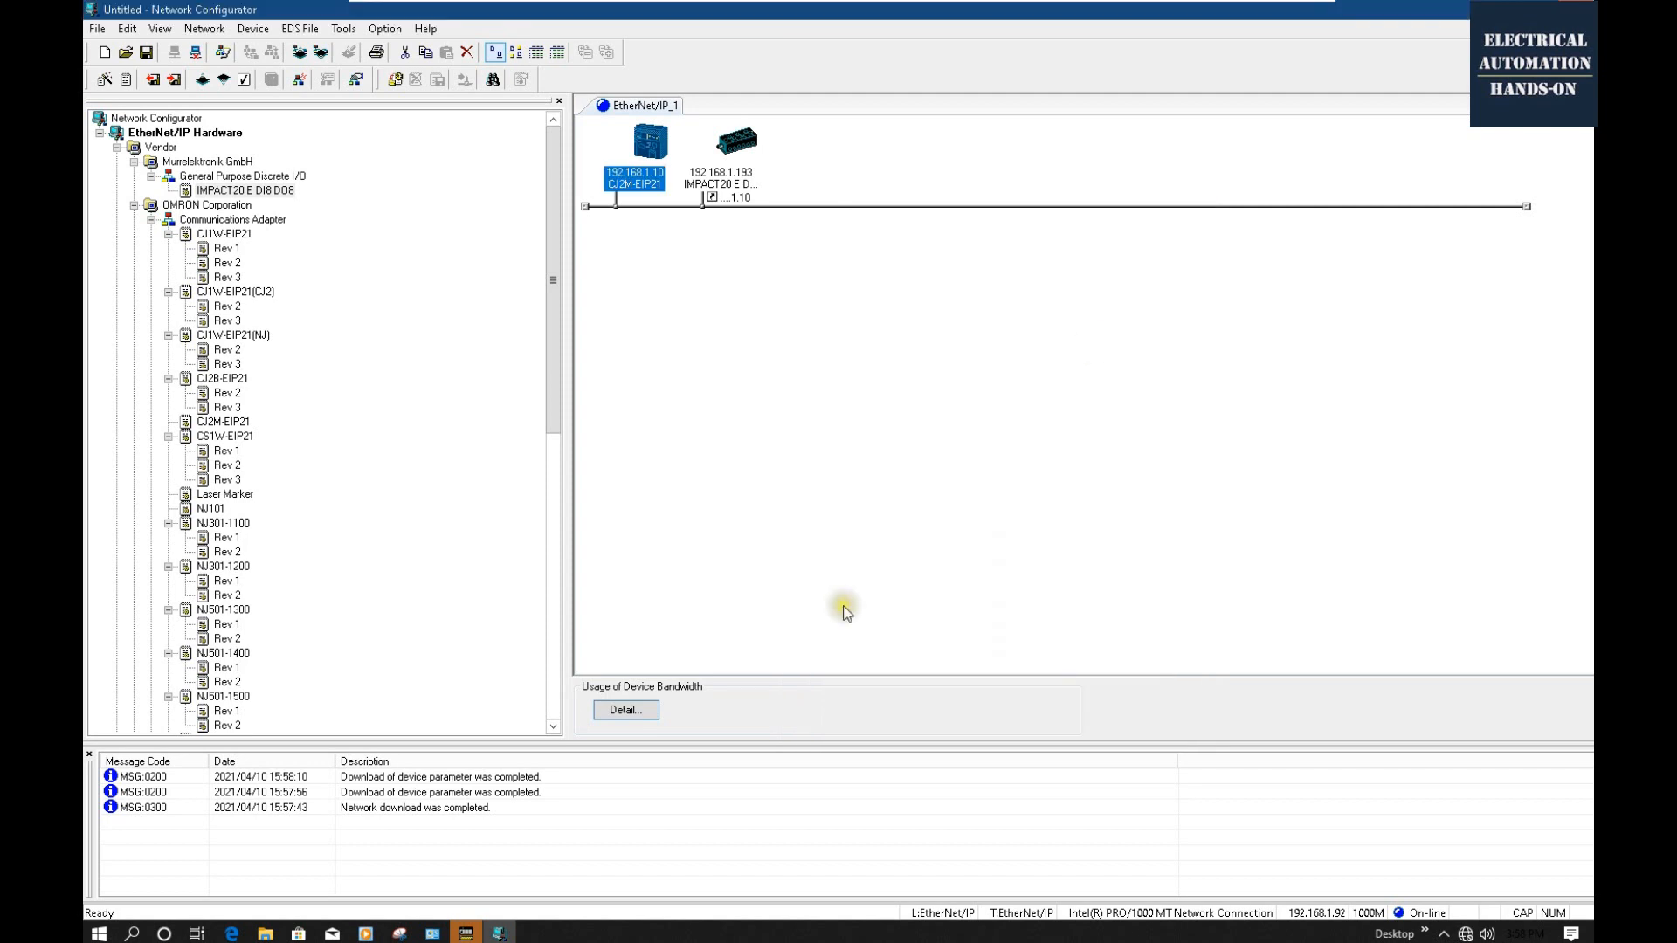
Switch to CX-Programmer and open the PLC's D memory area in a maximized view with start address 100.
{"action": "left_click", "coordinate": [499, 933]}
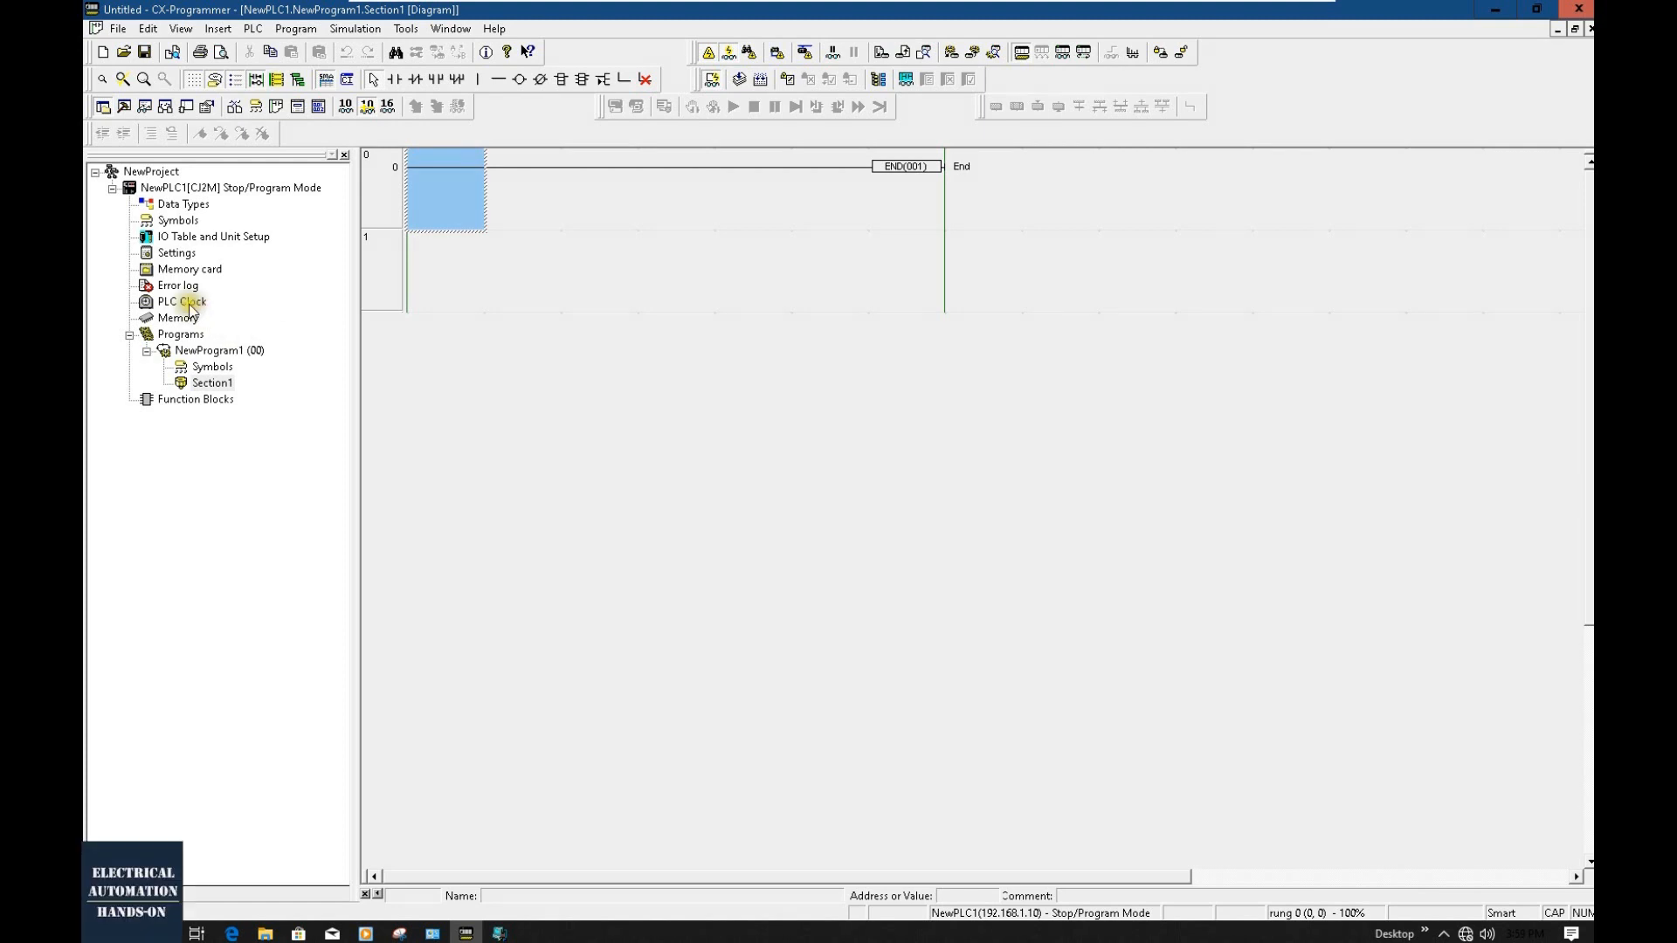
{"action": "double_click", "coordinate": [172, 322]}
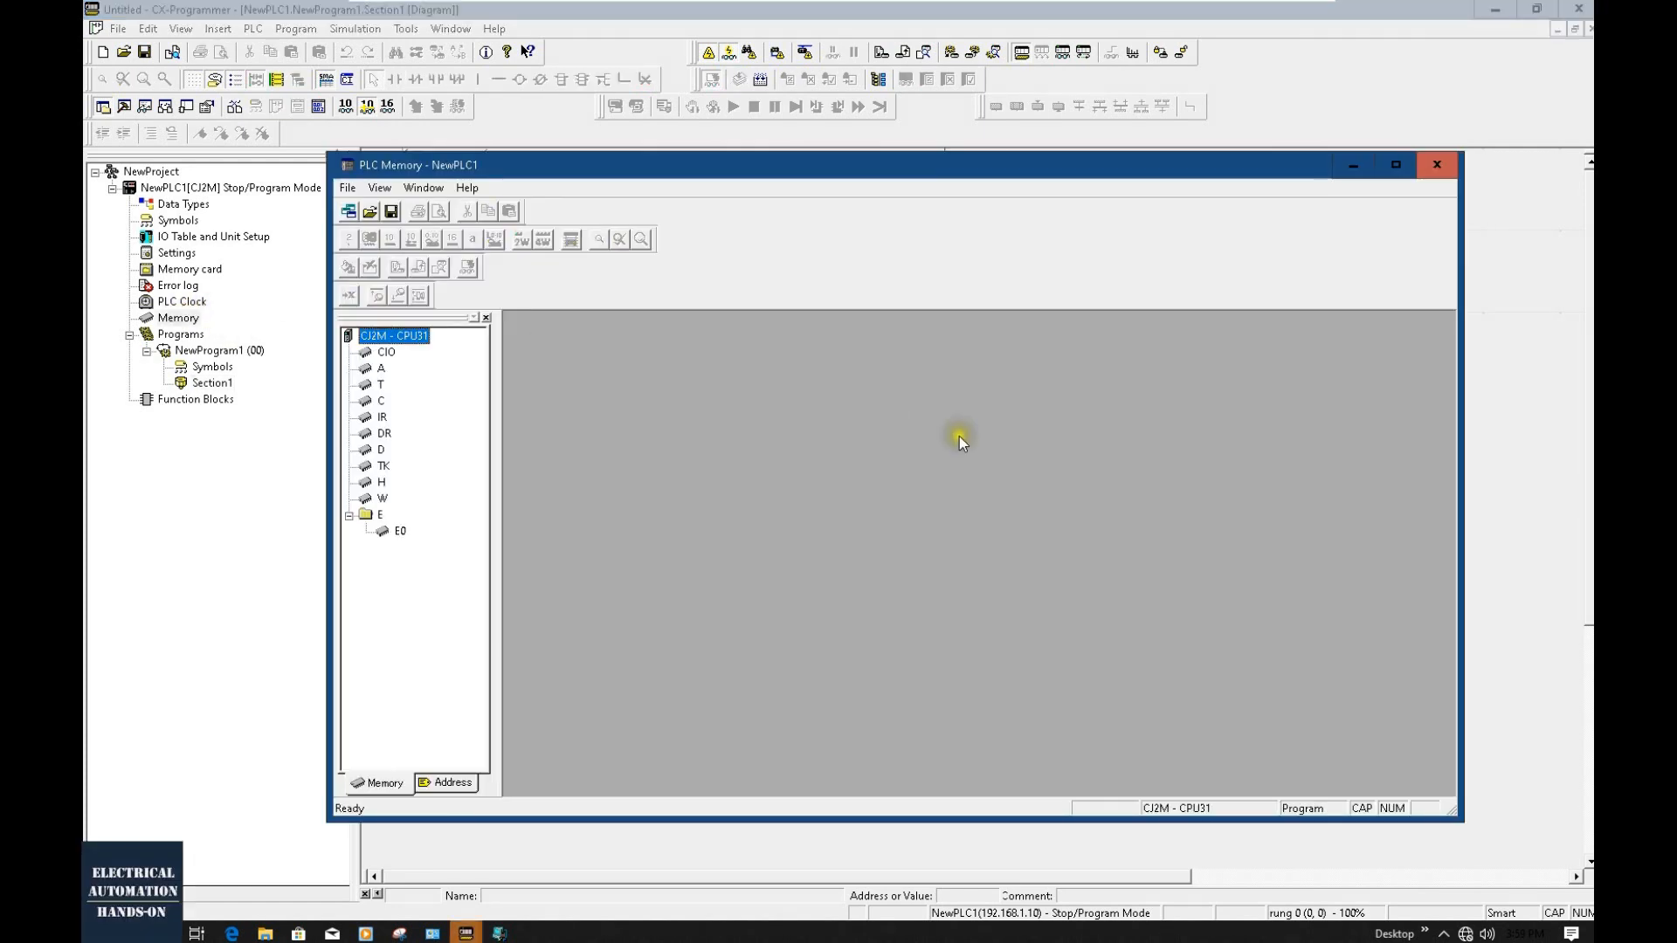
{"action": "double_click", "coordinate": [381, 451]}
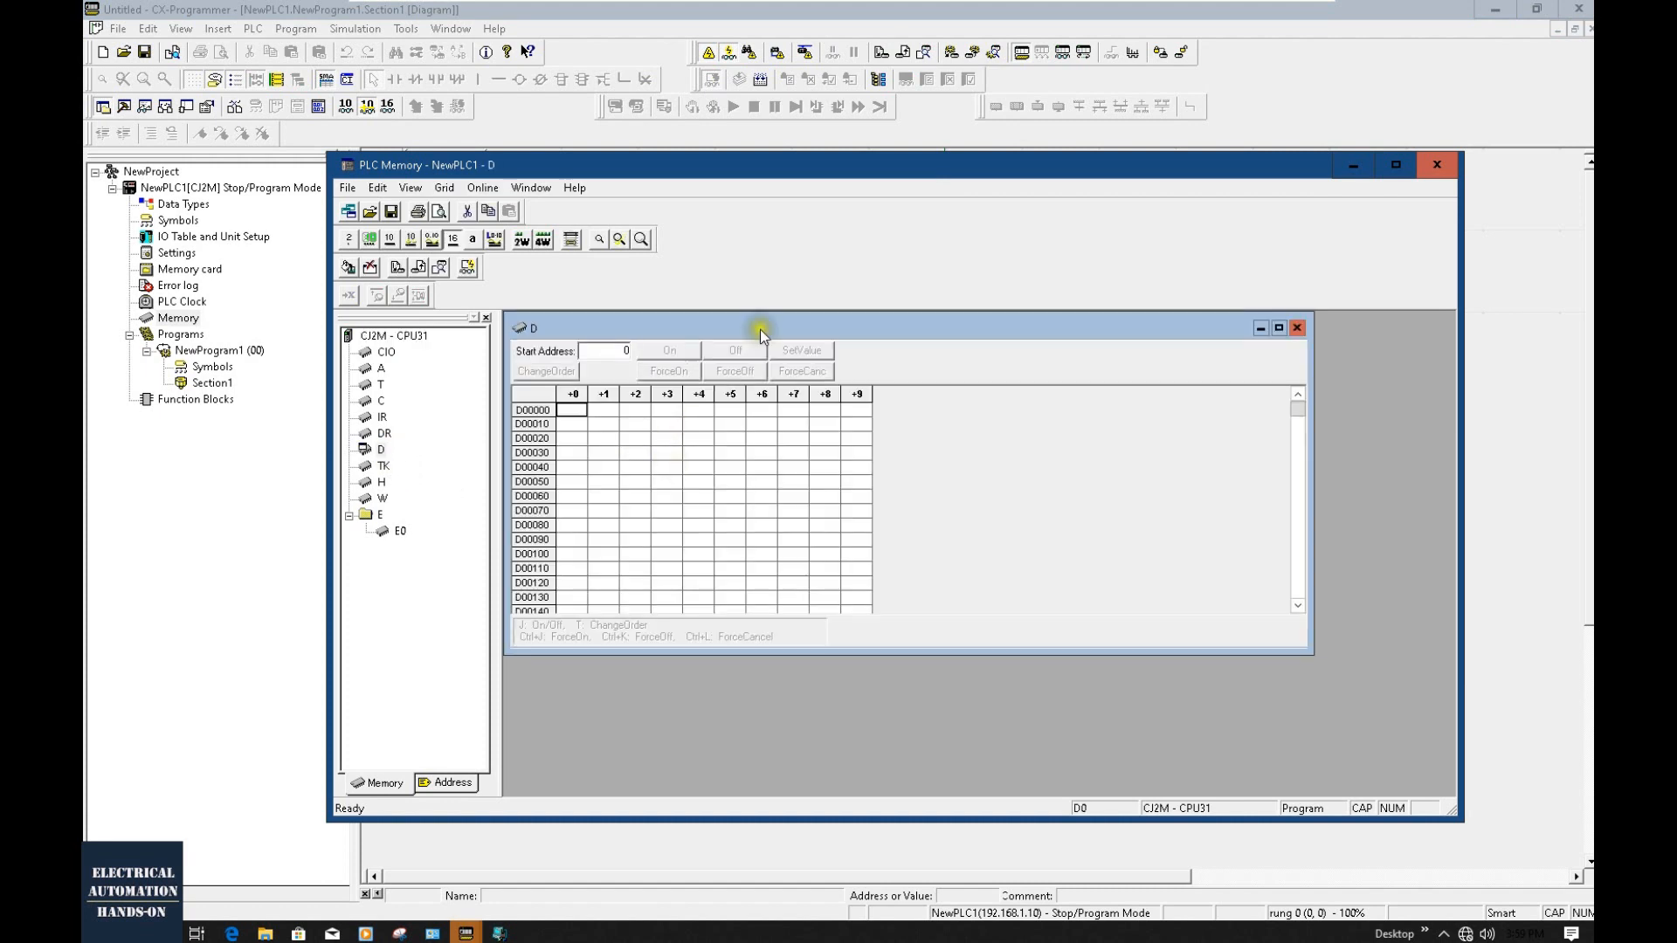
{"action": "double_click", "coordinate": [759, 324]}
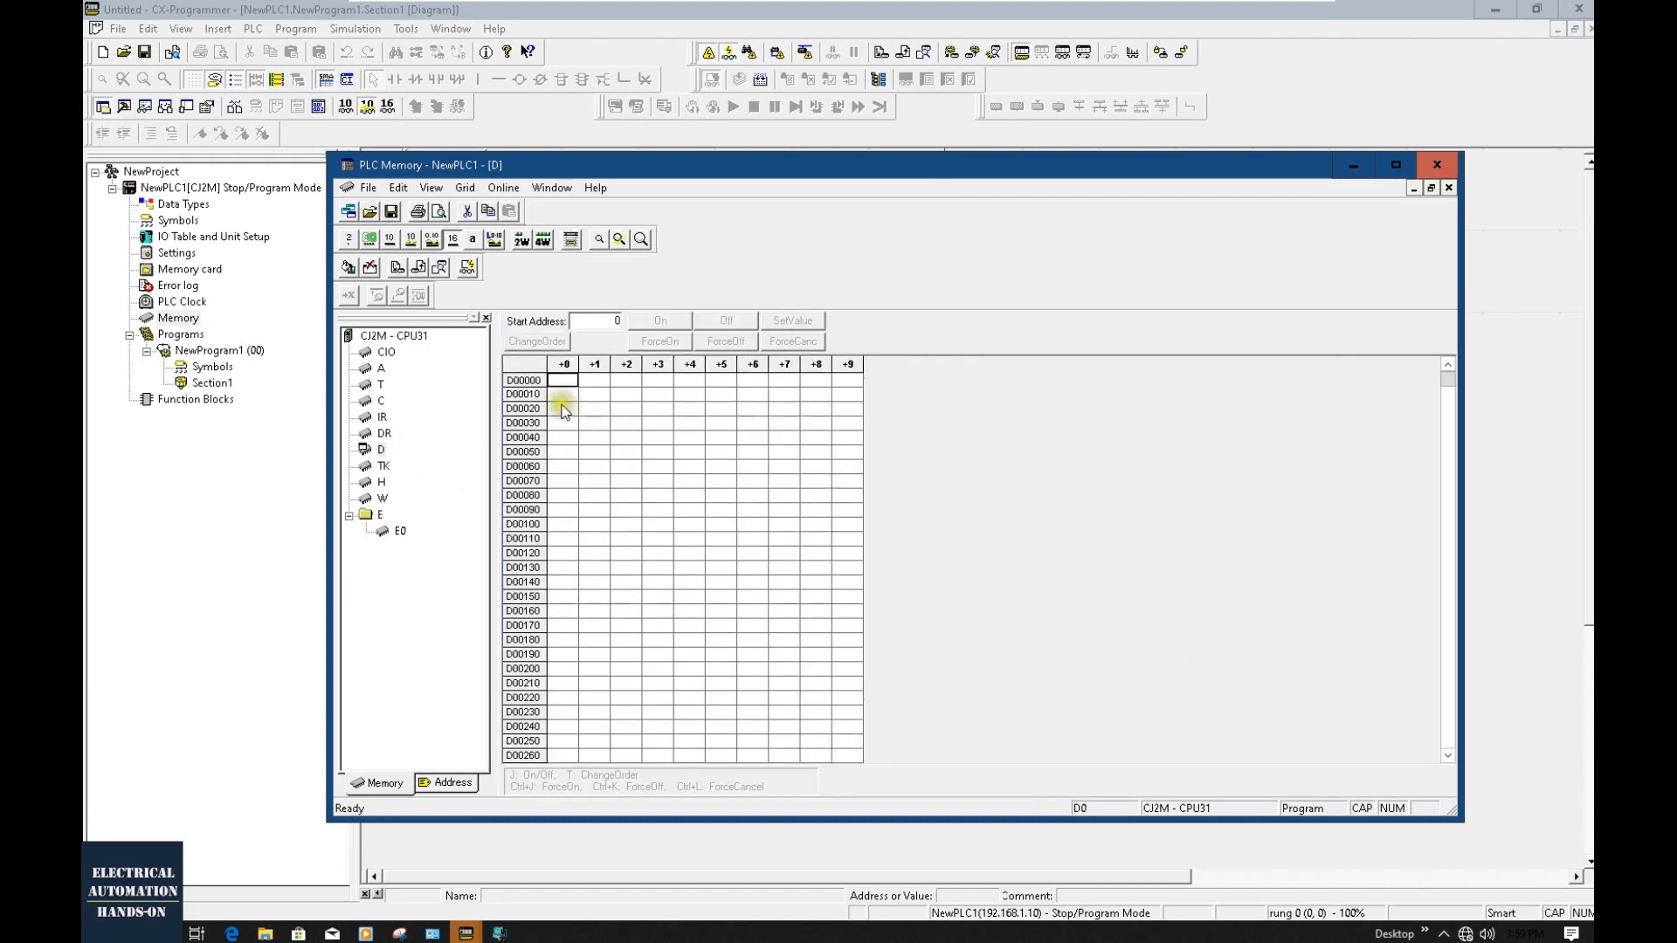
{"action": "double_click", "coordinate": [608, 320]}
{"action": "type", "text": "1000"}
{"action": "key", "text": "BackSpace"}
{"action": "key", "text": "Return"}
Set the D memory area's display format to binary and bring D00100 into view.
{"action": "left_click", "coordinate": [531, 381]}
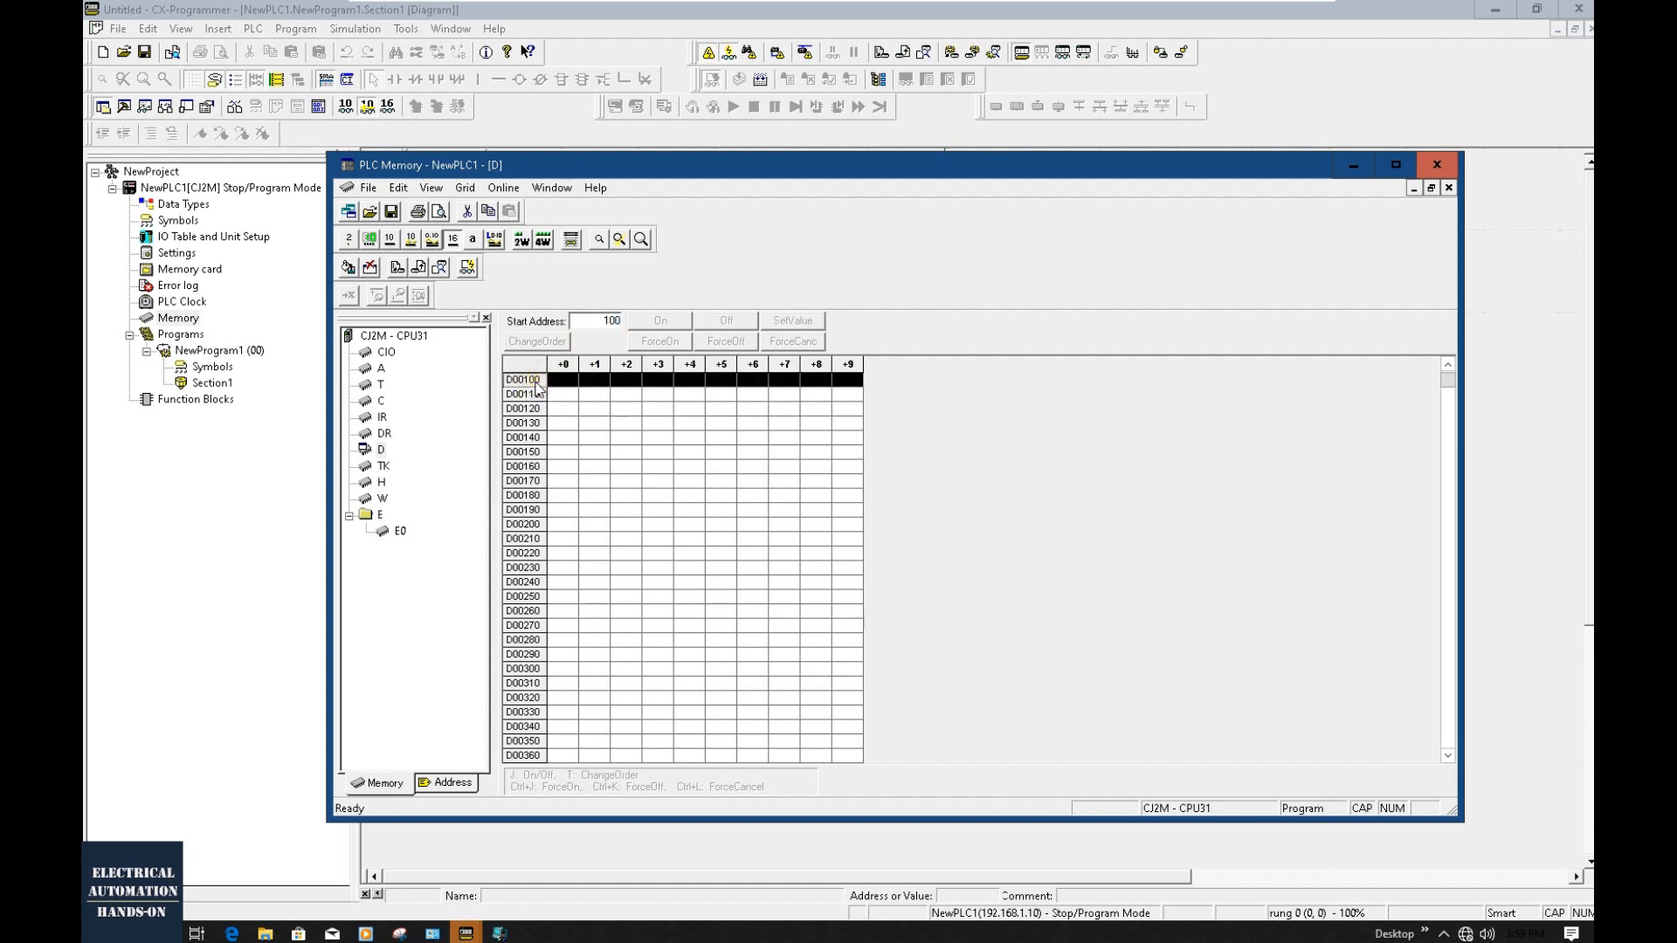
{"action": "right_click", "coordinate": [532, 381]}
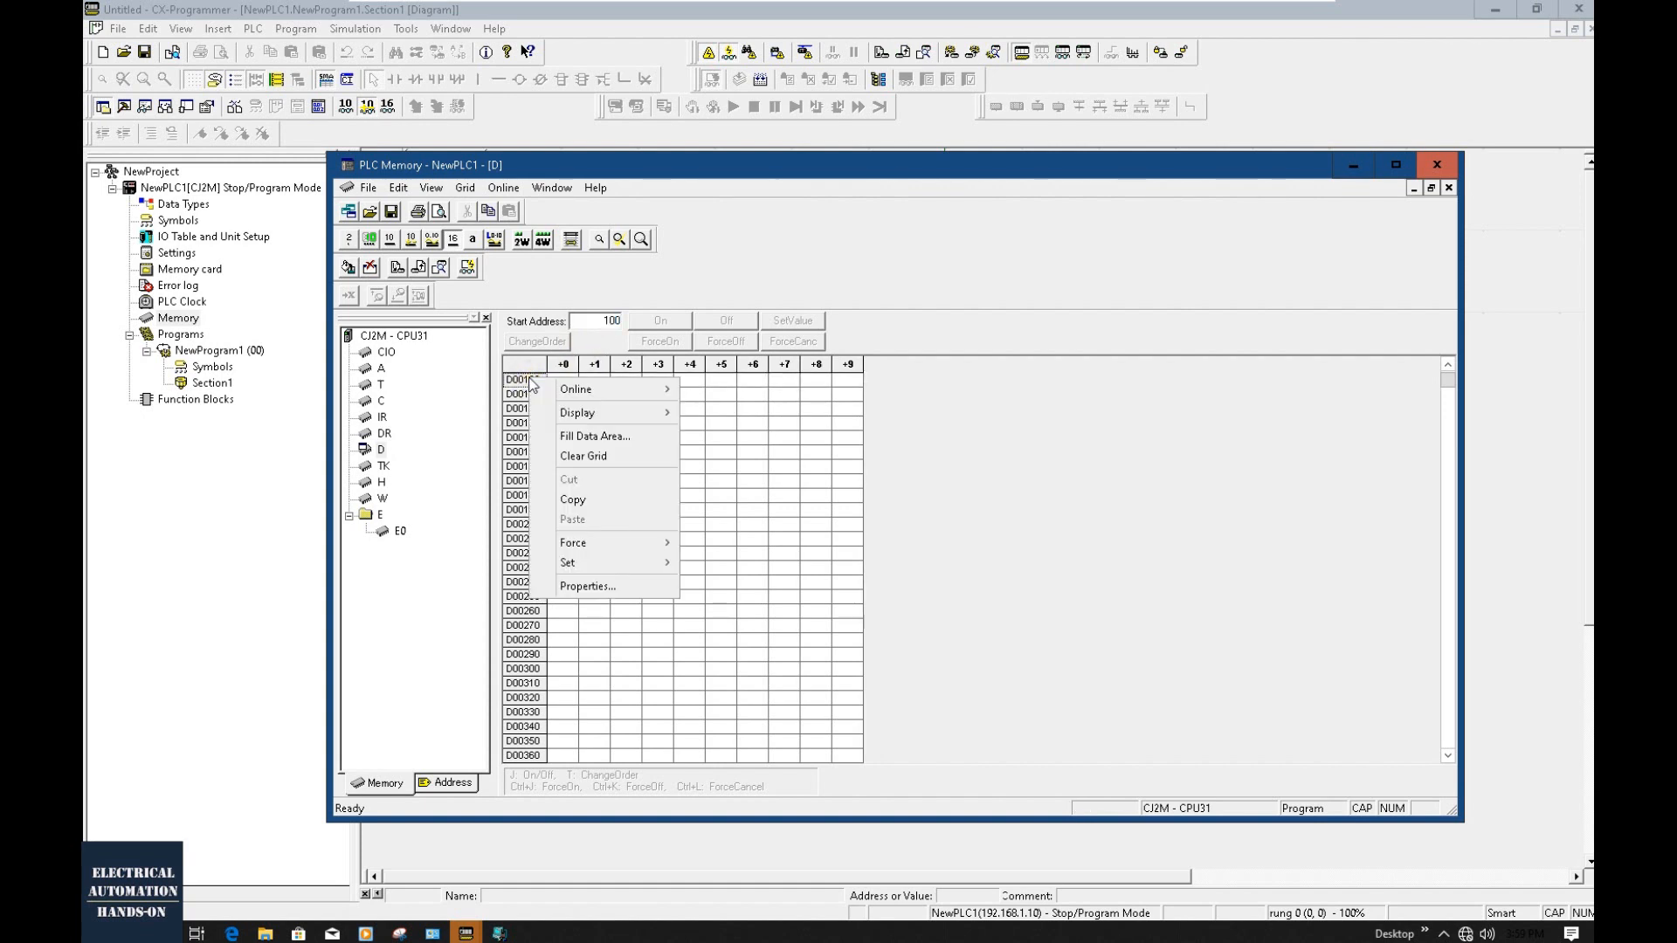
{"action": "mouse_move", "coordinate": [572, 410]}
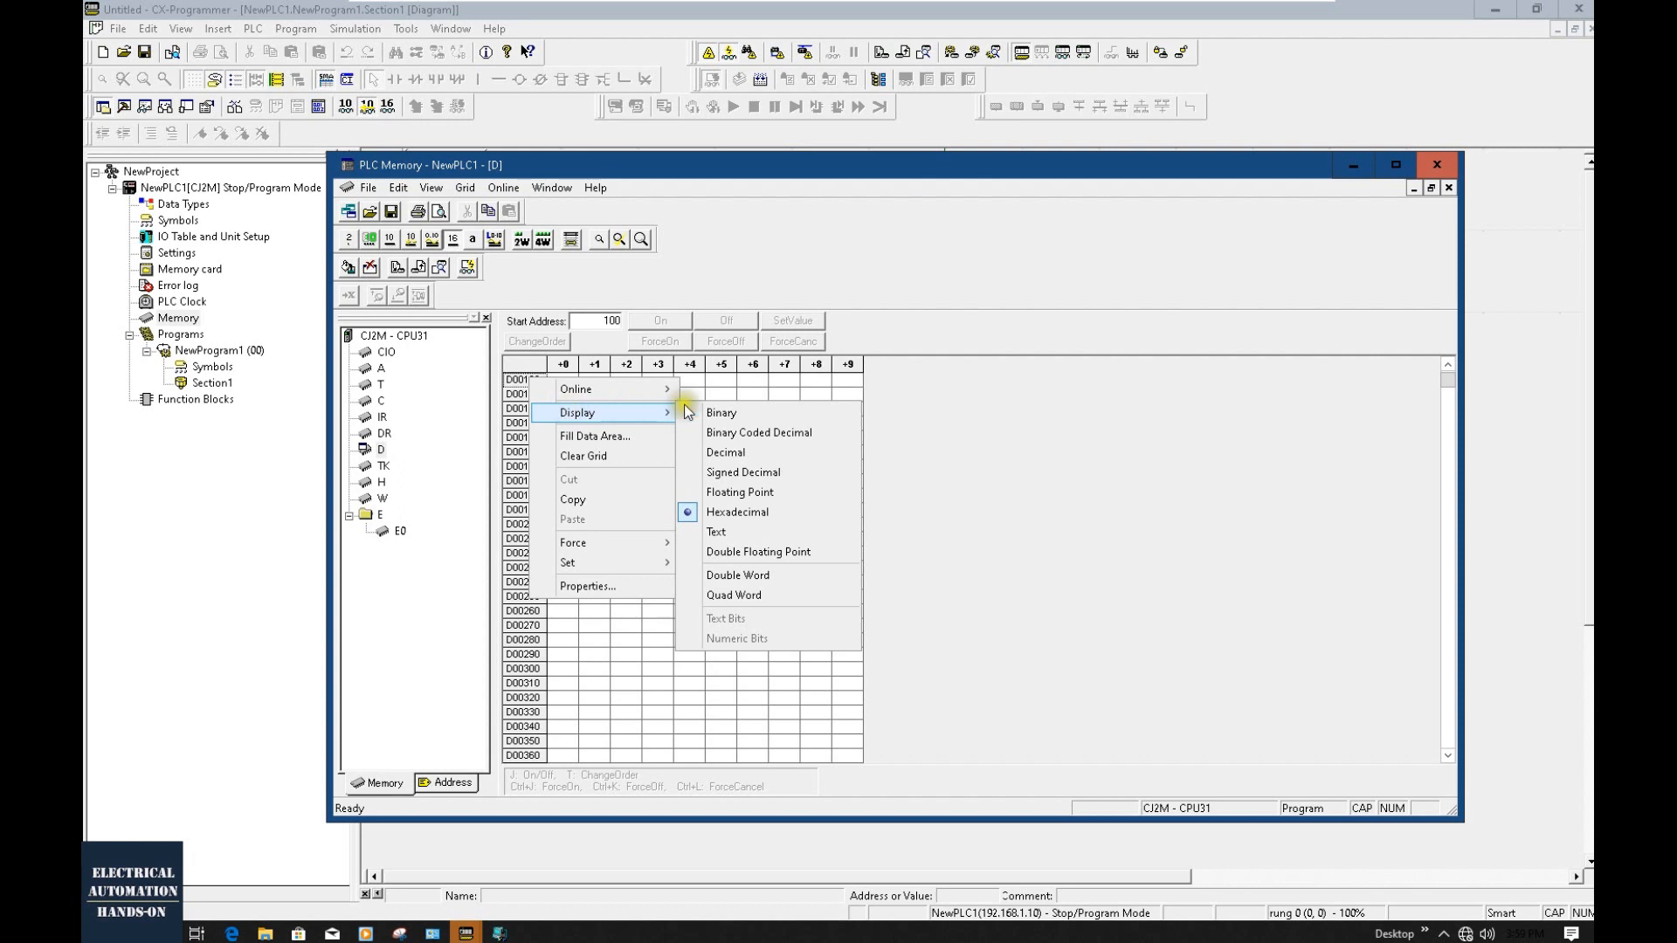
{"action": "left_click", "coordinate": [732, 415]}
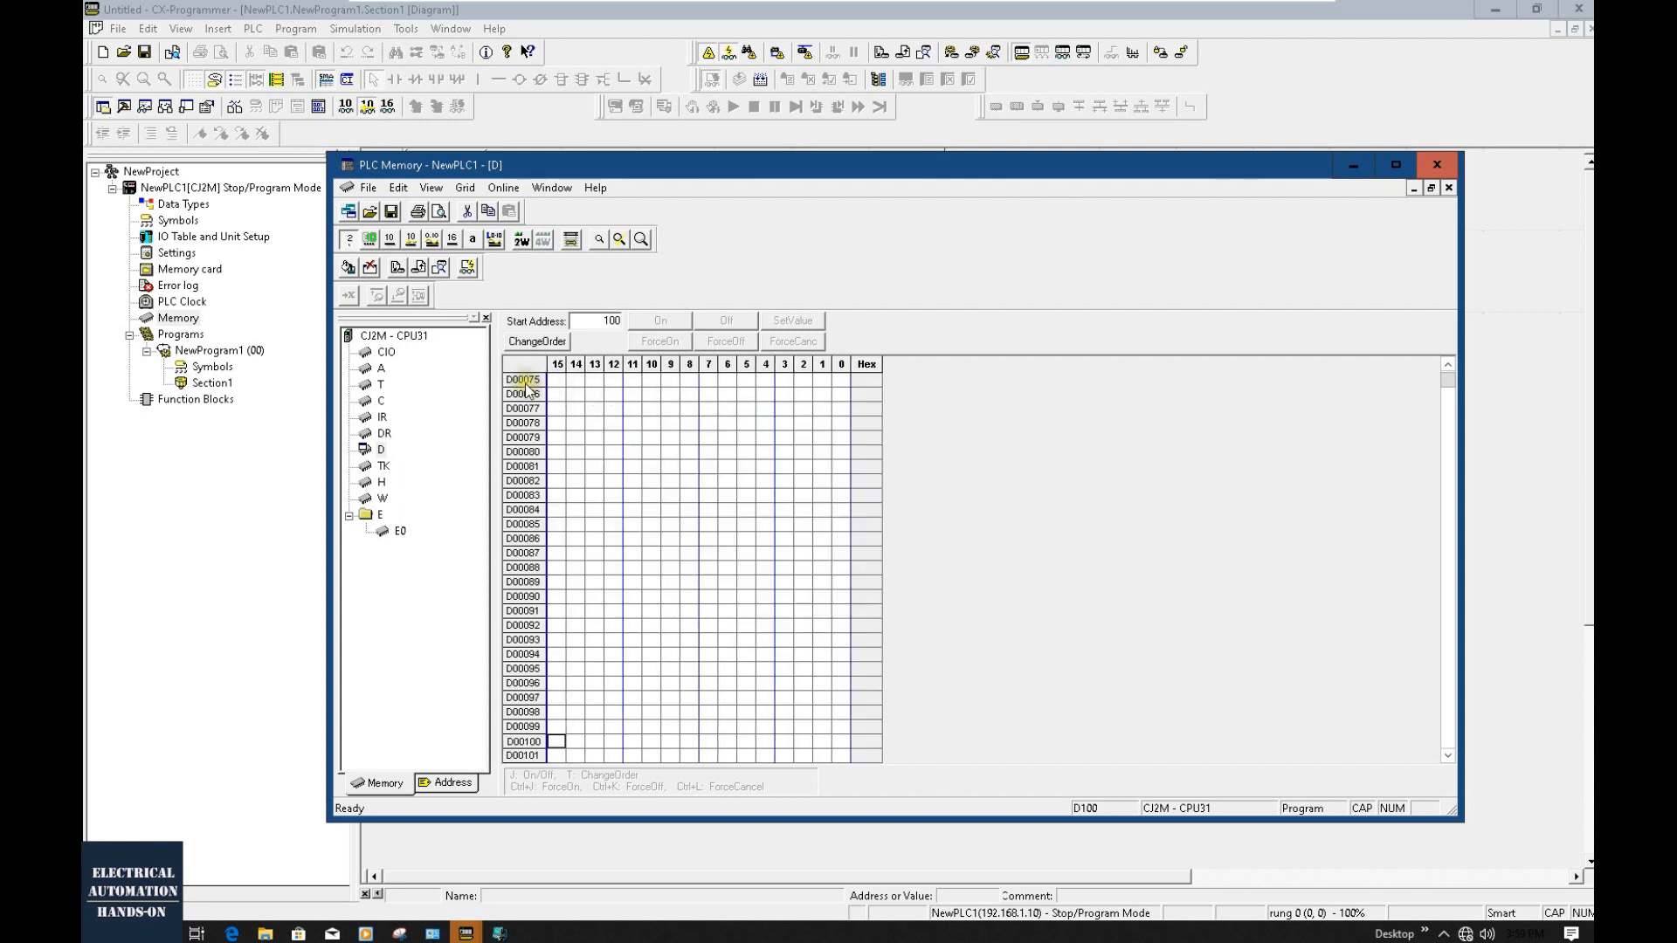
{"action": "scroll", "coordinate": [529, 668], "scroll_direction": "down", "scroll_amount": 5}
{"action": "scroll", "coordinate": [528, 668], "scroll_direction": "down", "scroll_amount": 3}
{"action": "right_click", "coordinate": [586, 379]}
{"action": "mouse_move", "coordinate": [699, 409]}
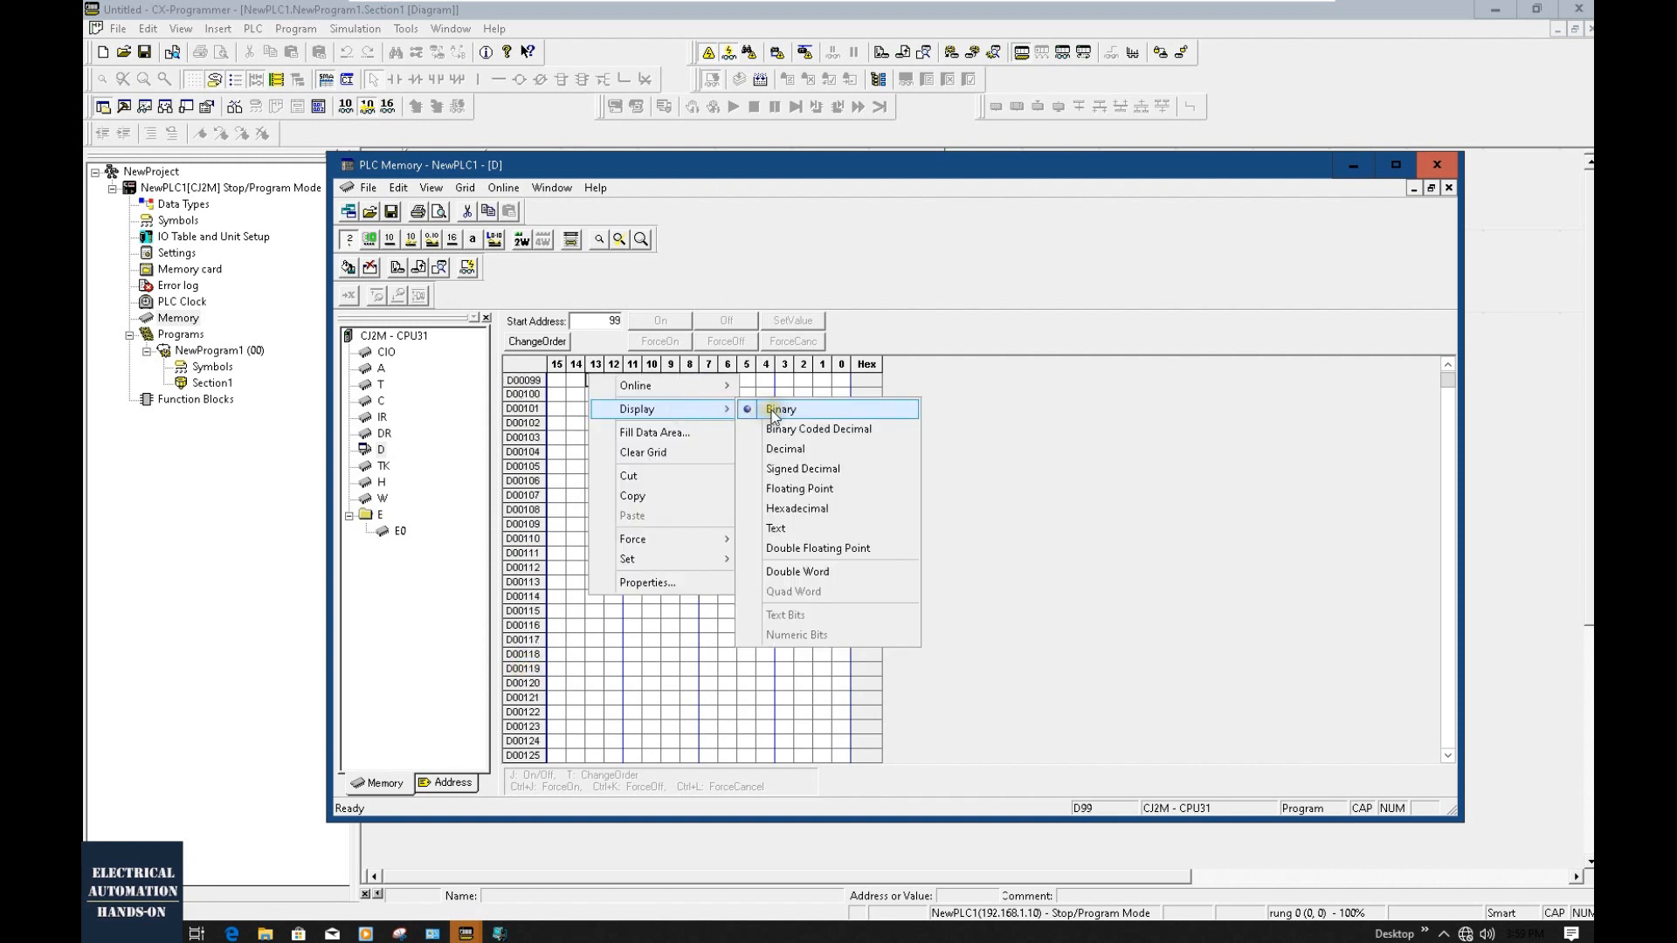
{"action": "left_click", "coordinate": [783, 386]}
{"action": "left_click", "coordinate": [838, 381]}
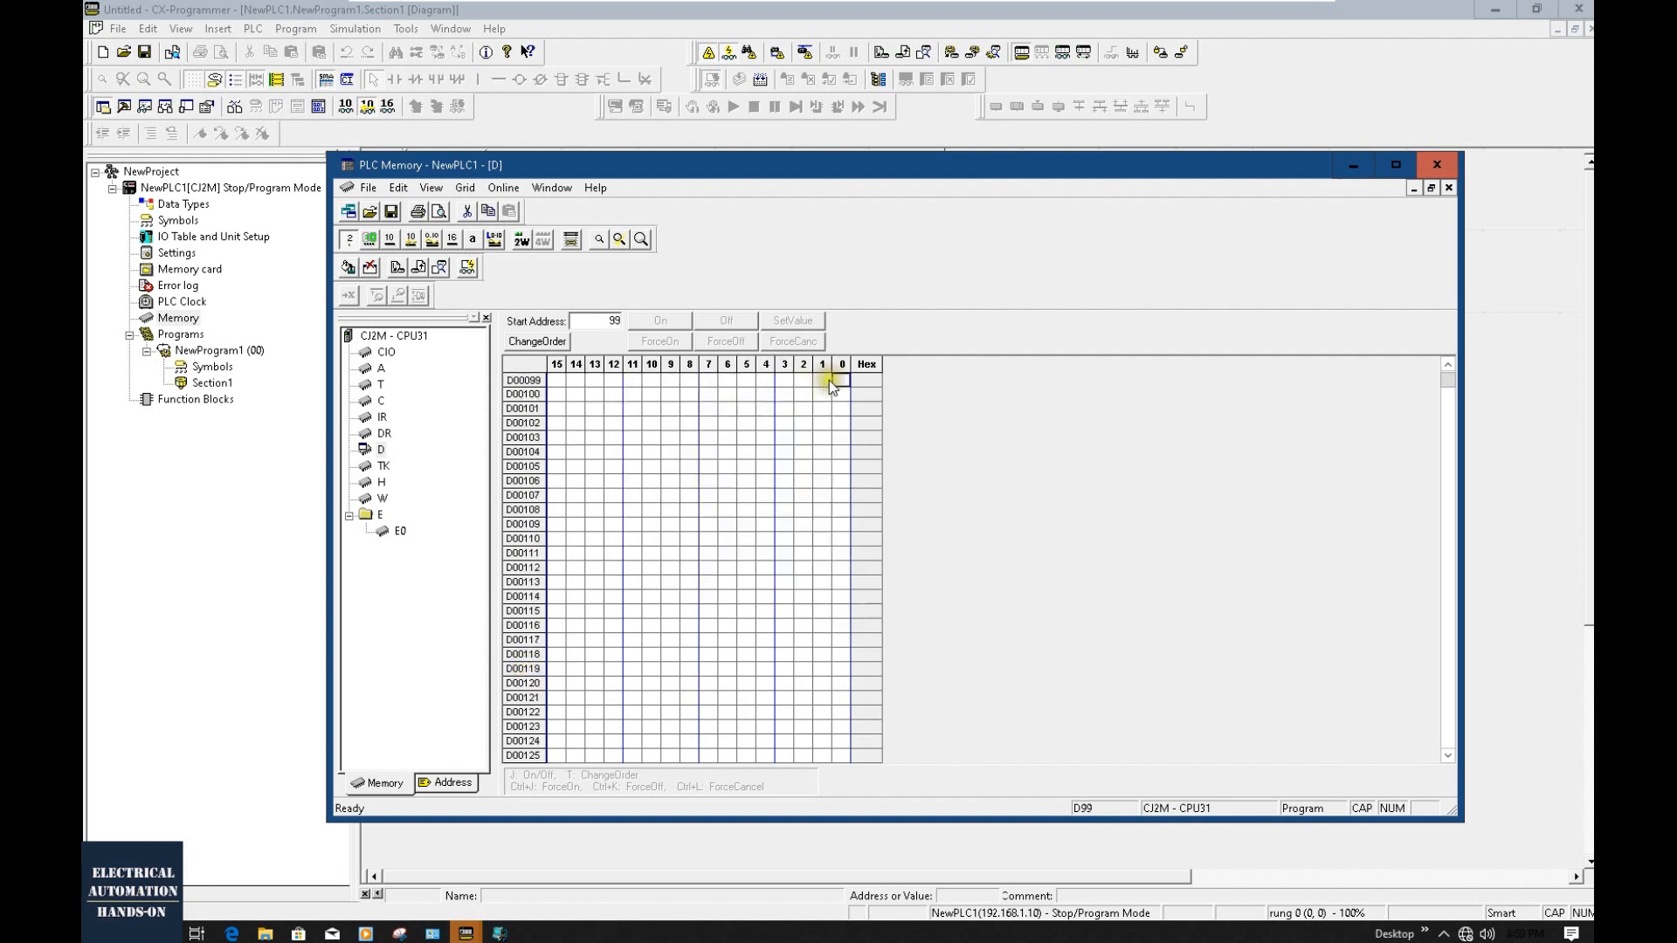
Monitor the D memory area online, with row D00100 selected to watch its bits.
{"action": "left_click", "coordinate": [531, 395]}
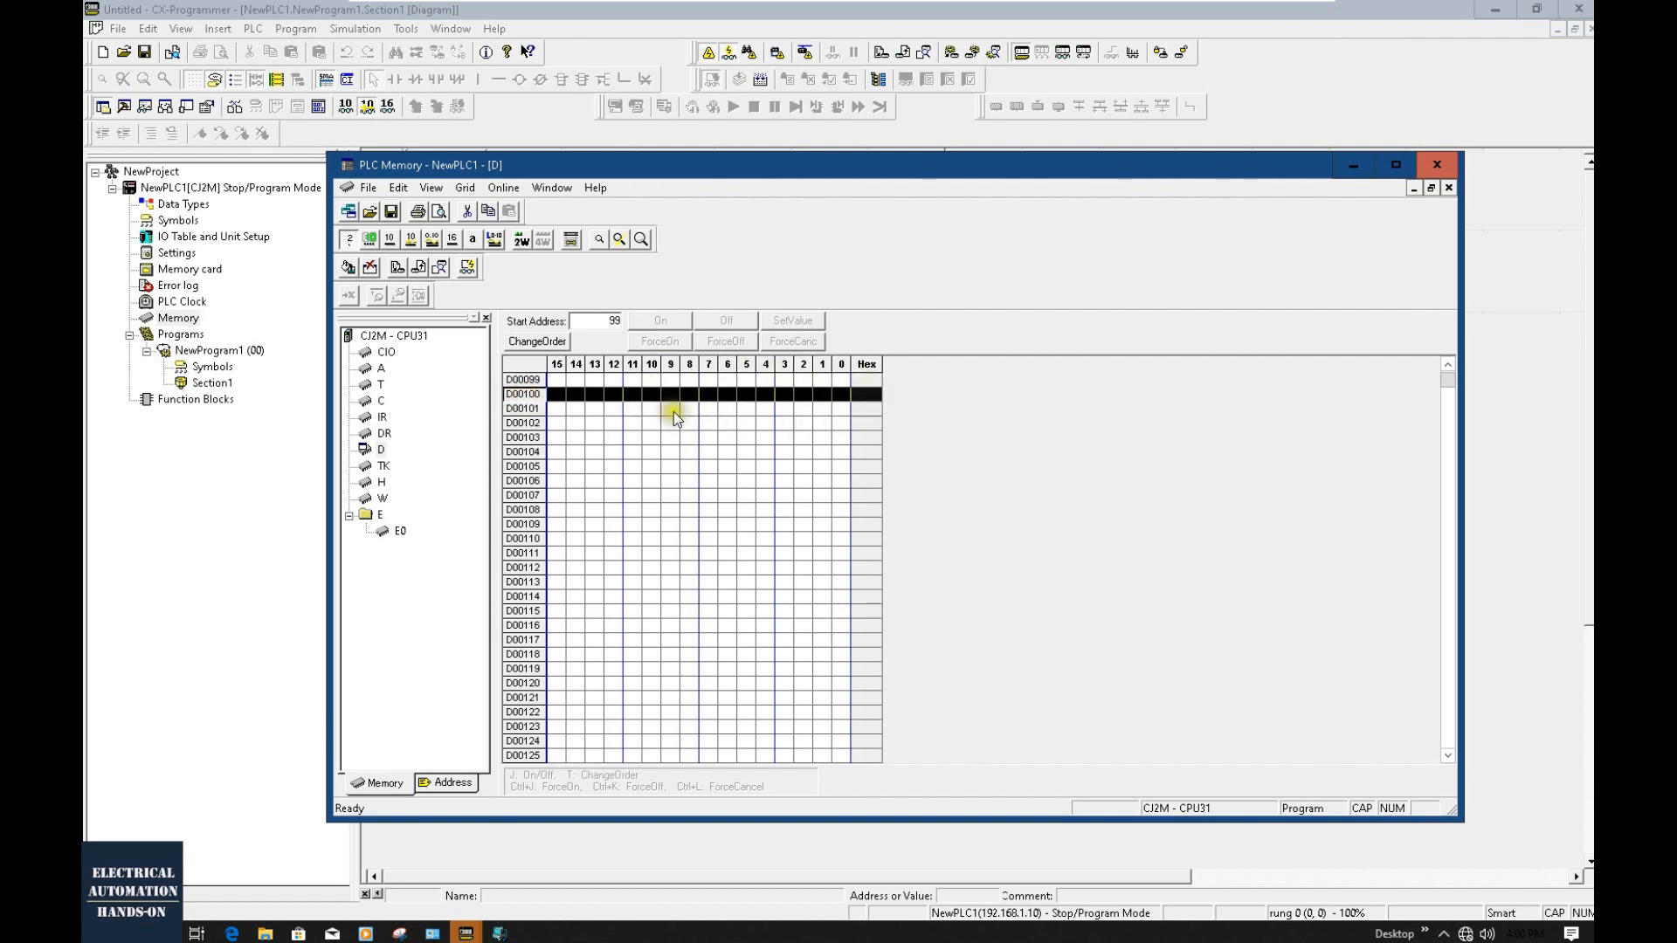
{"action": "right_click", "coordinate": [821, 407]}
{"action": "mouse_move", "coordinate": [871, 418]}
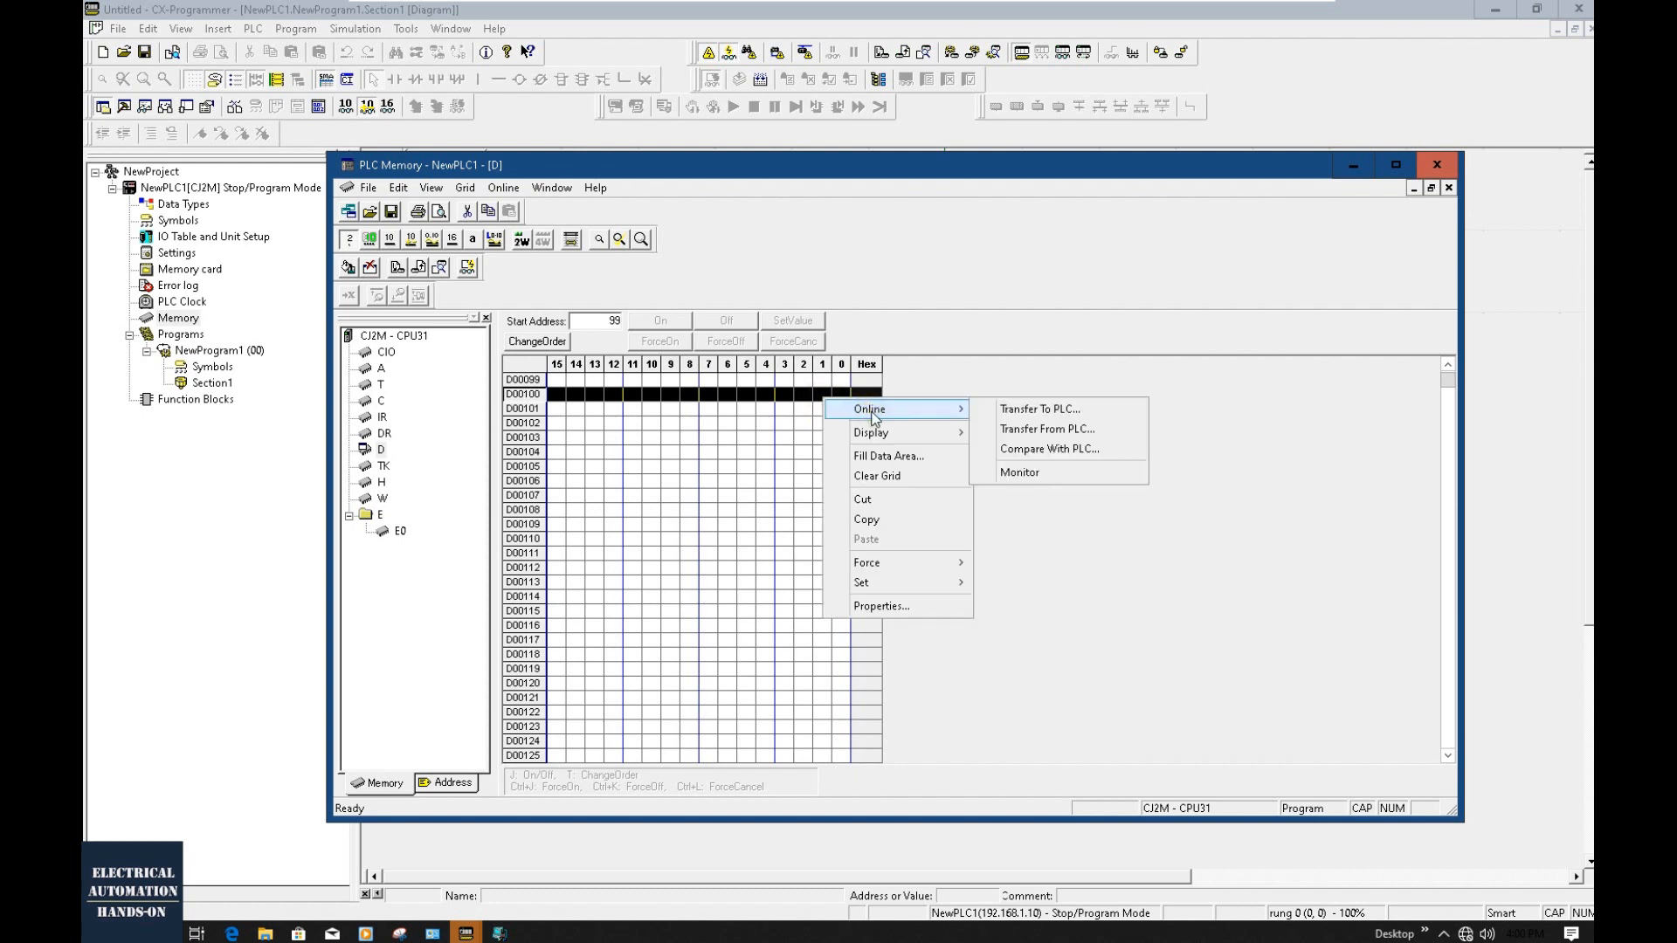
{"action": "left_click", "coordinate": [1032, 473]}
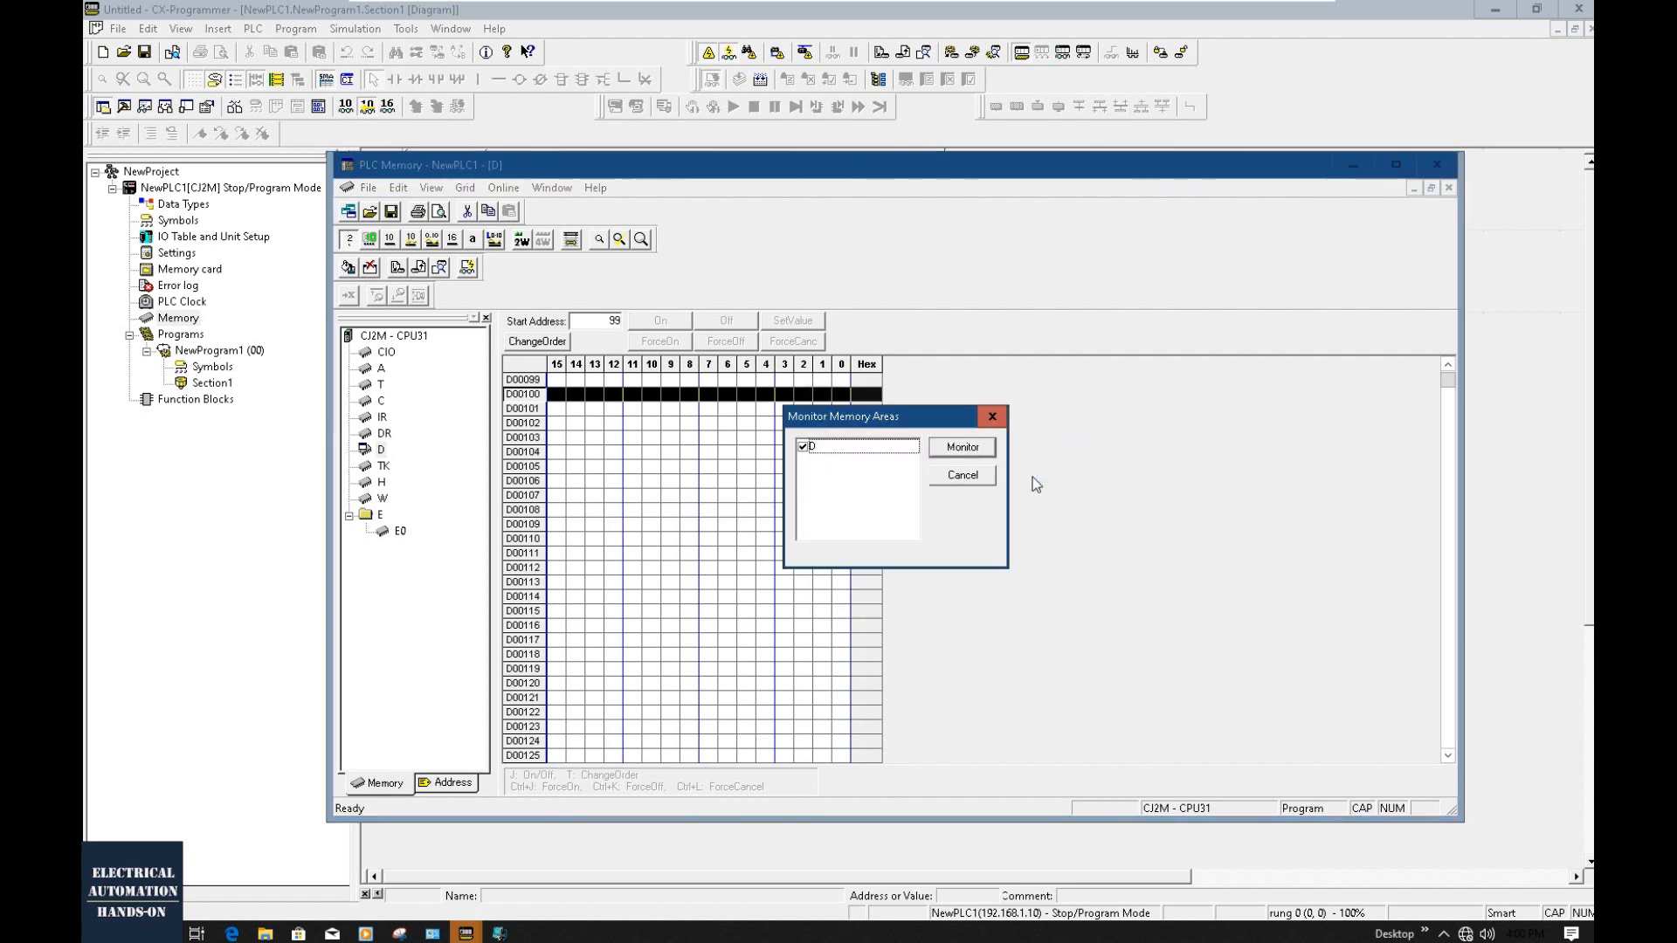
{"action": "left_click", "coordinate": [951, 454]}
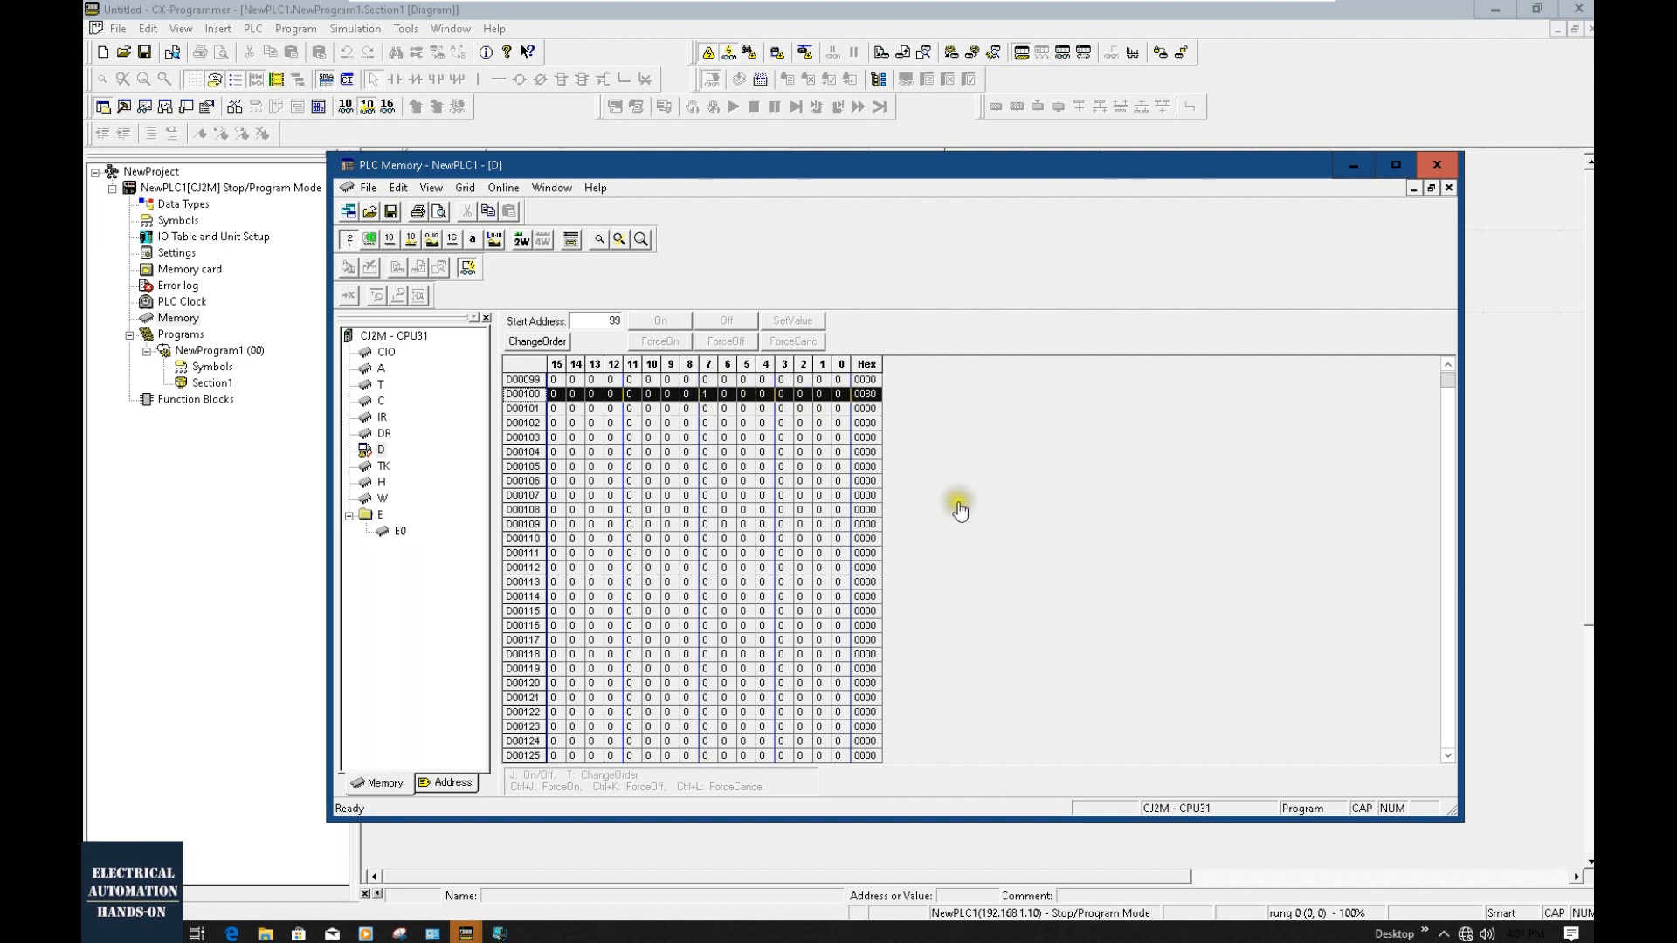
Return to the Section1 ladder diagram and take the PLC connection offline.
{"action": "left_click", "coordinate": [1502, 461]}
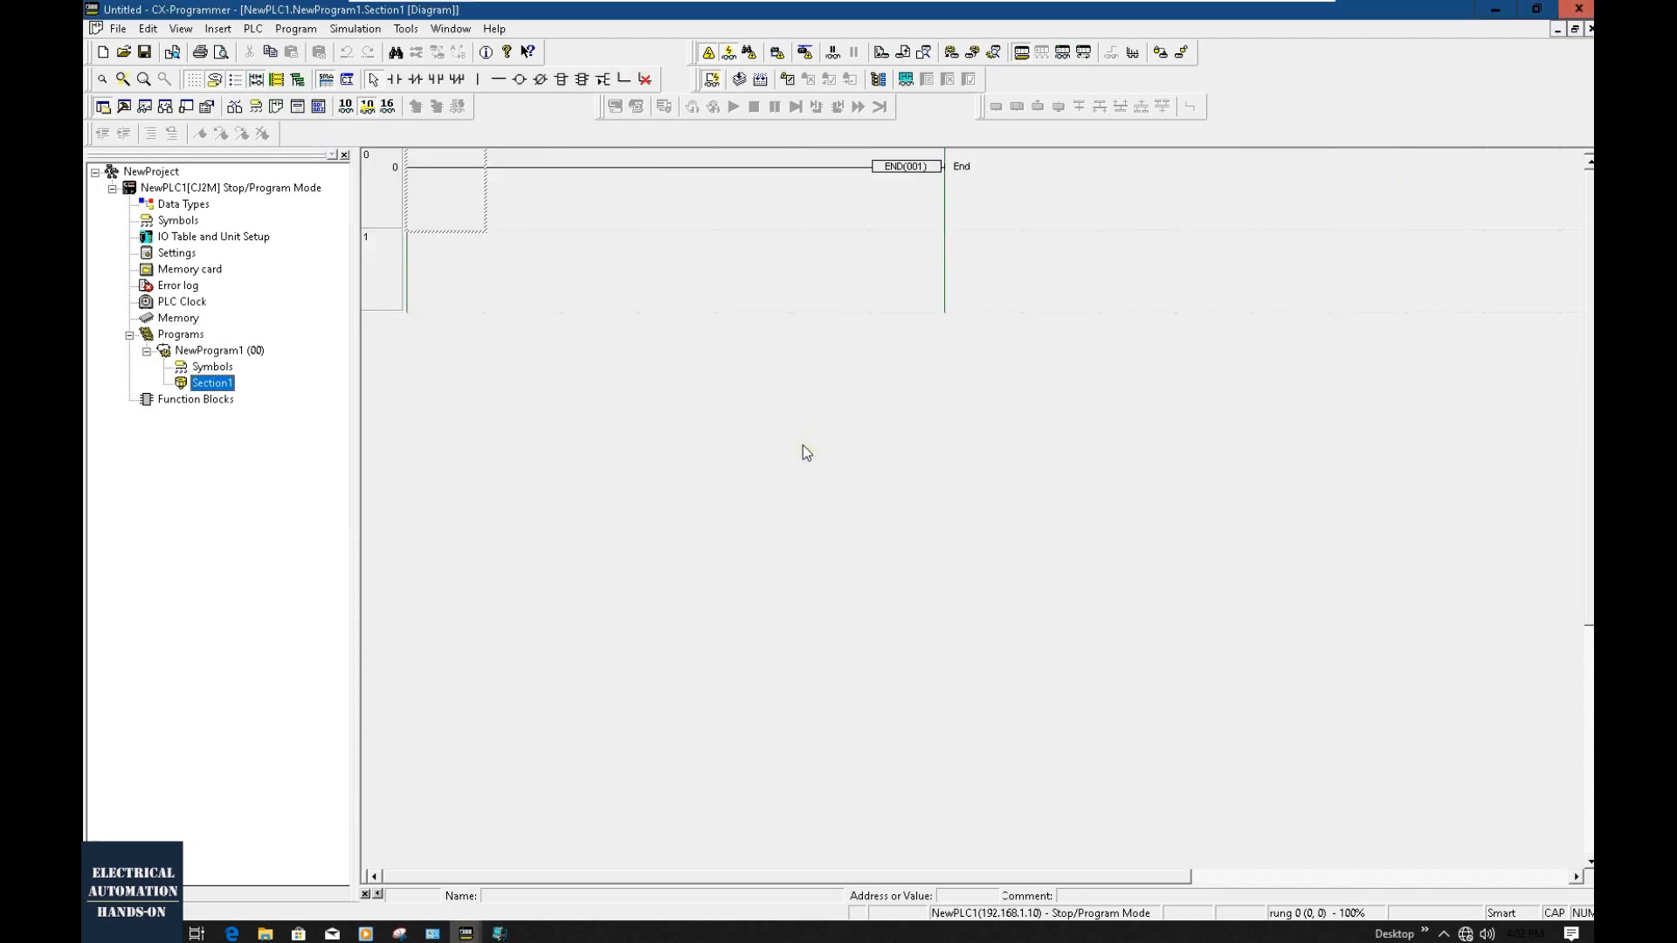
{"action": "double_click", "coordinate": [211, 382]}
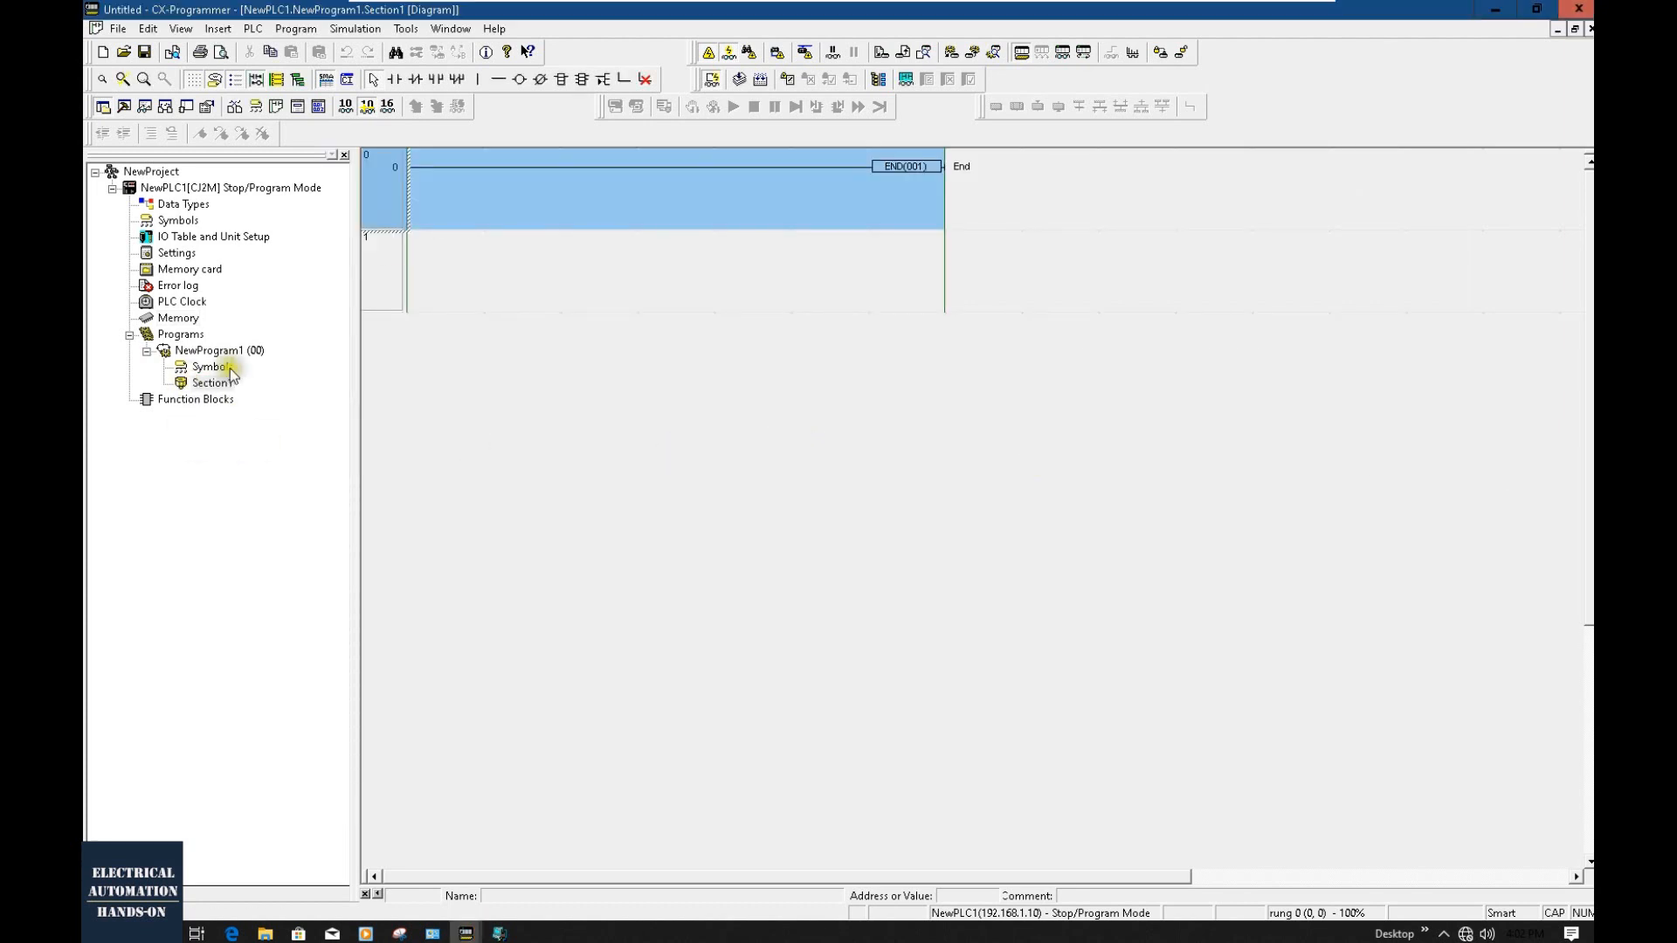
{"action": "left_click", "coordinate": [709, 51]}
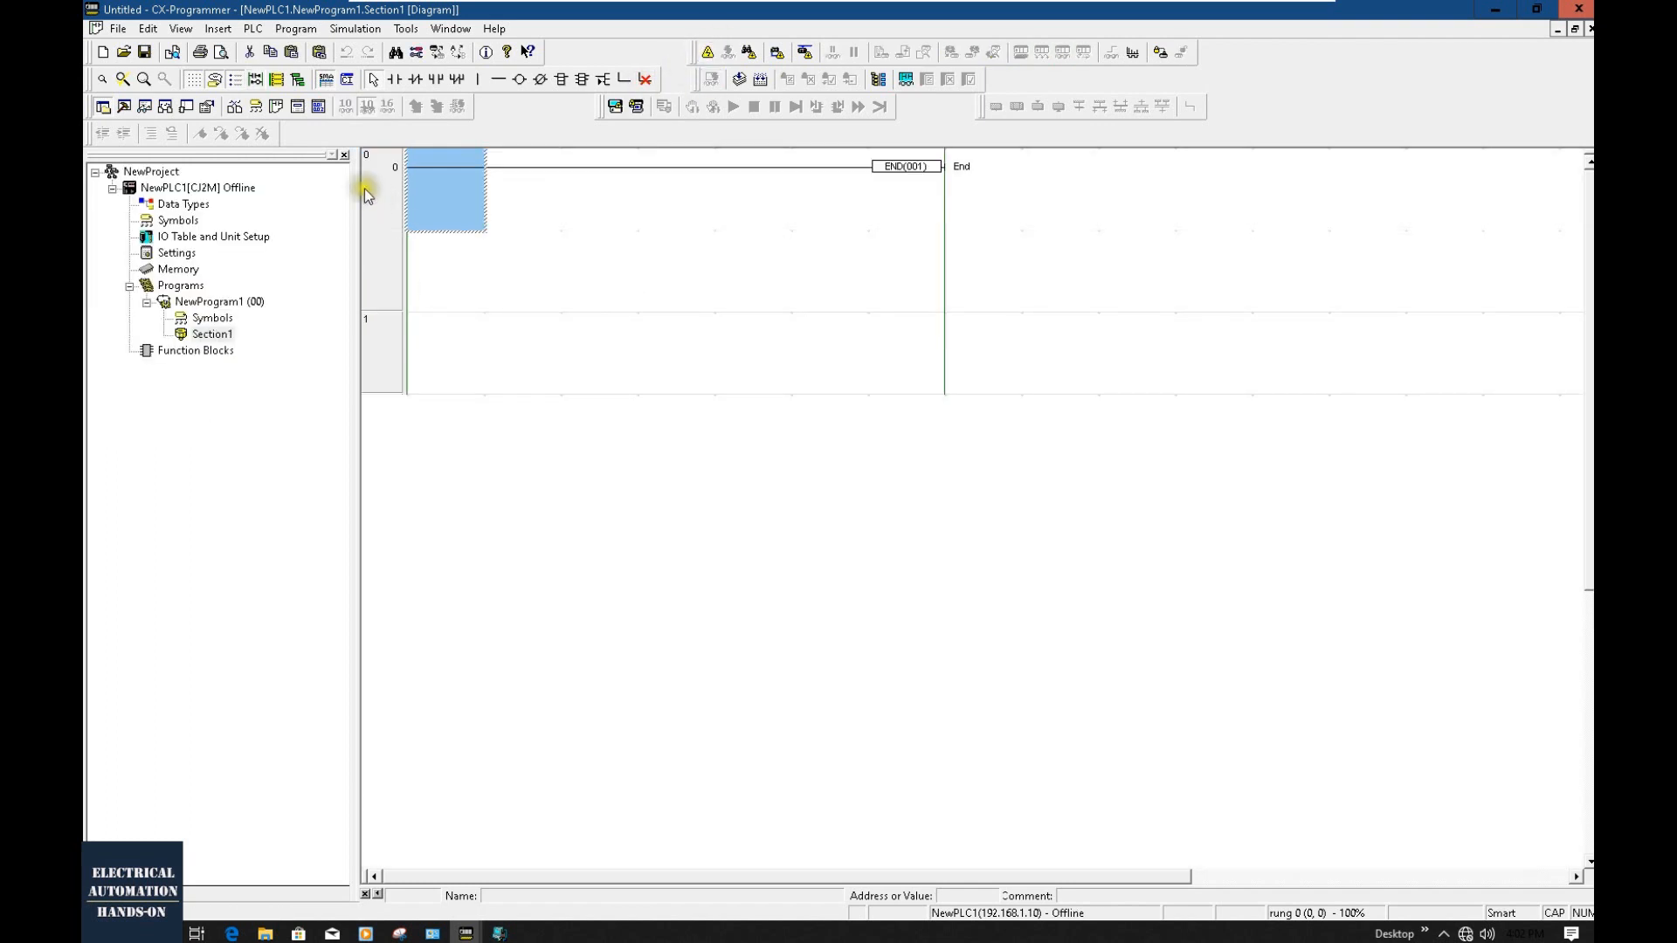
Insert a rung above the END rung and place a P_On contact at its start.
{"action": "right_click", "coordinate": [380, 172]}
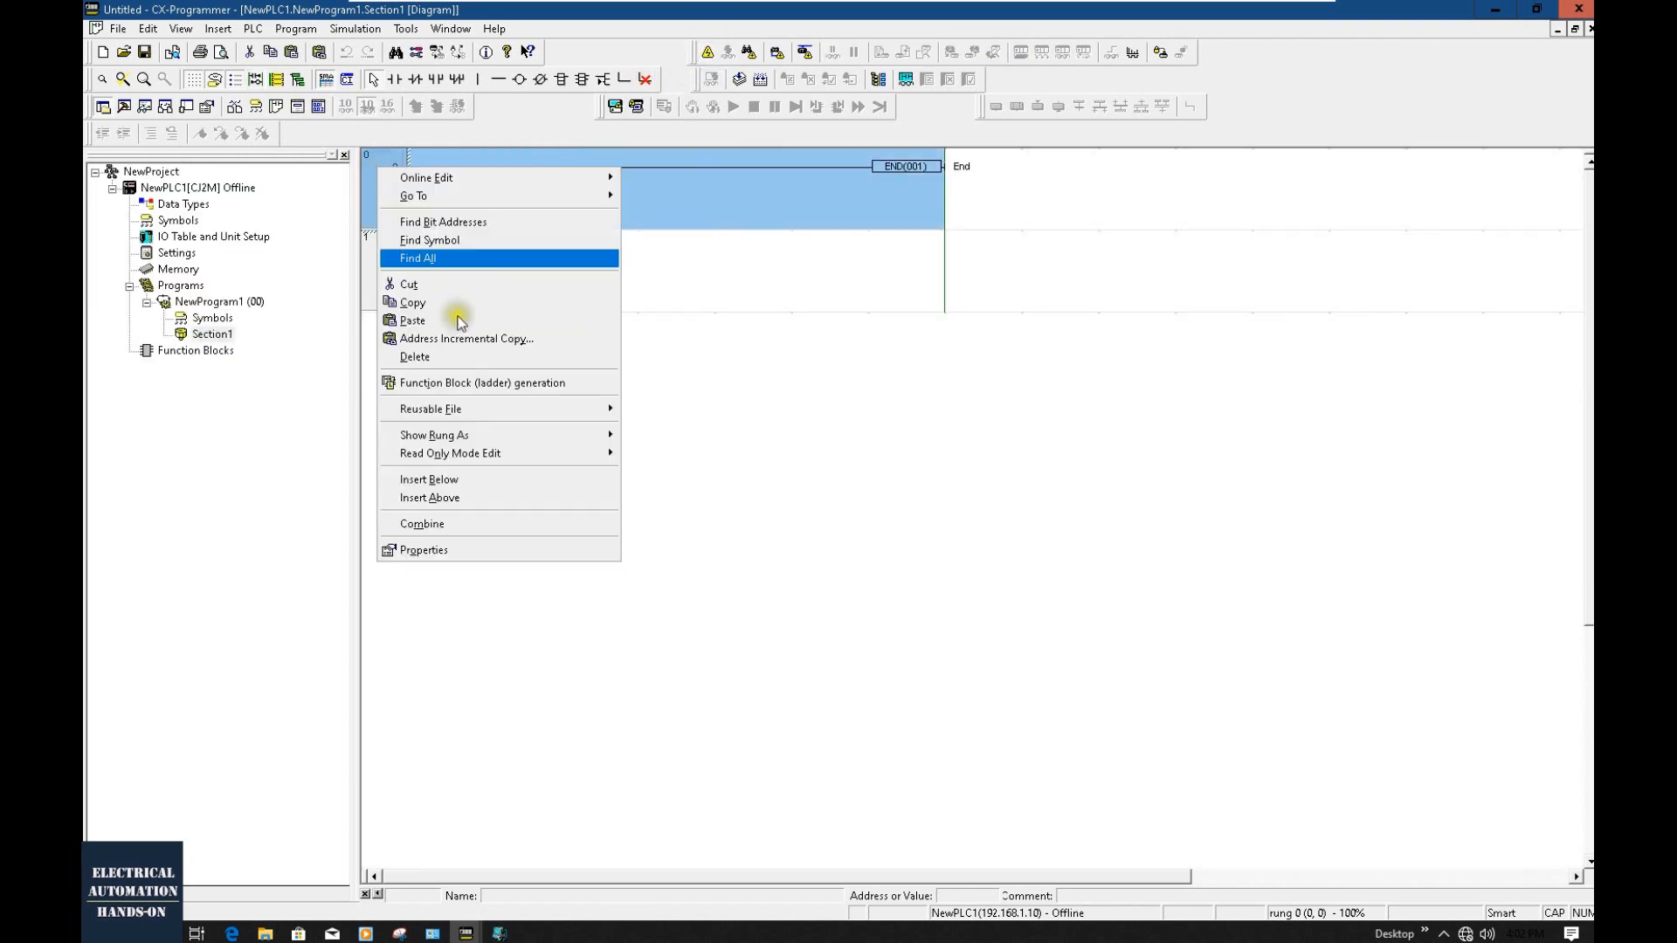
{"action": "left_click", "coordinate": [447, 496]}
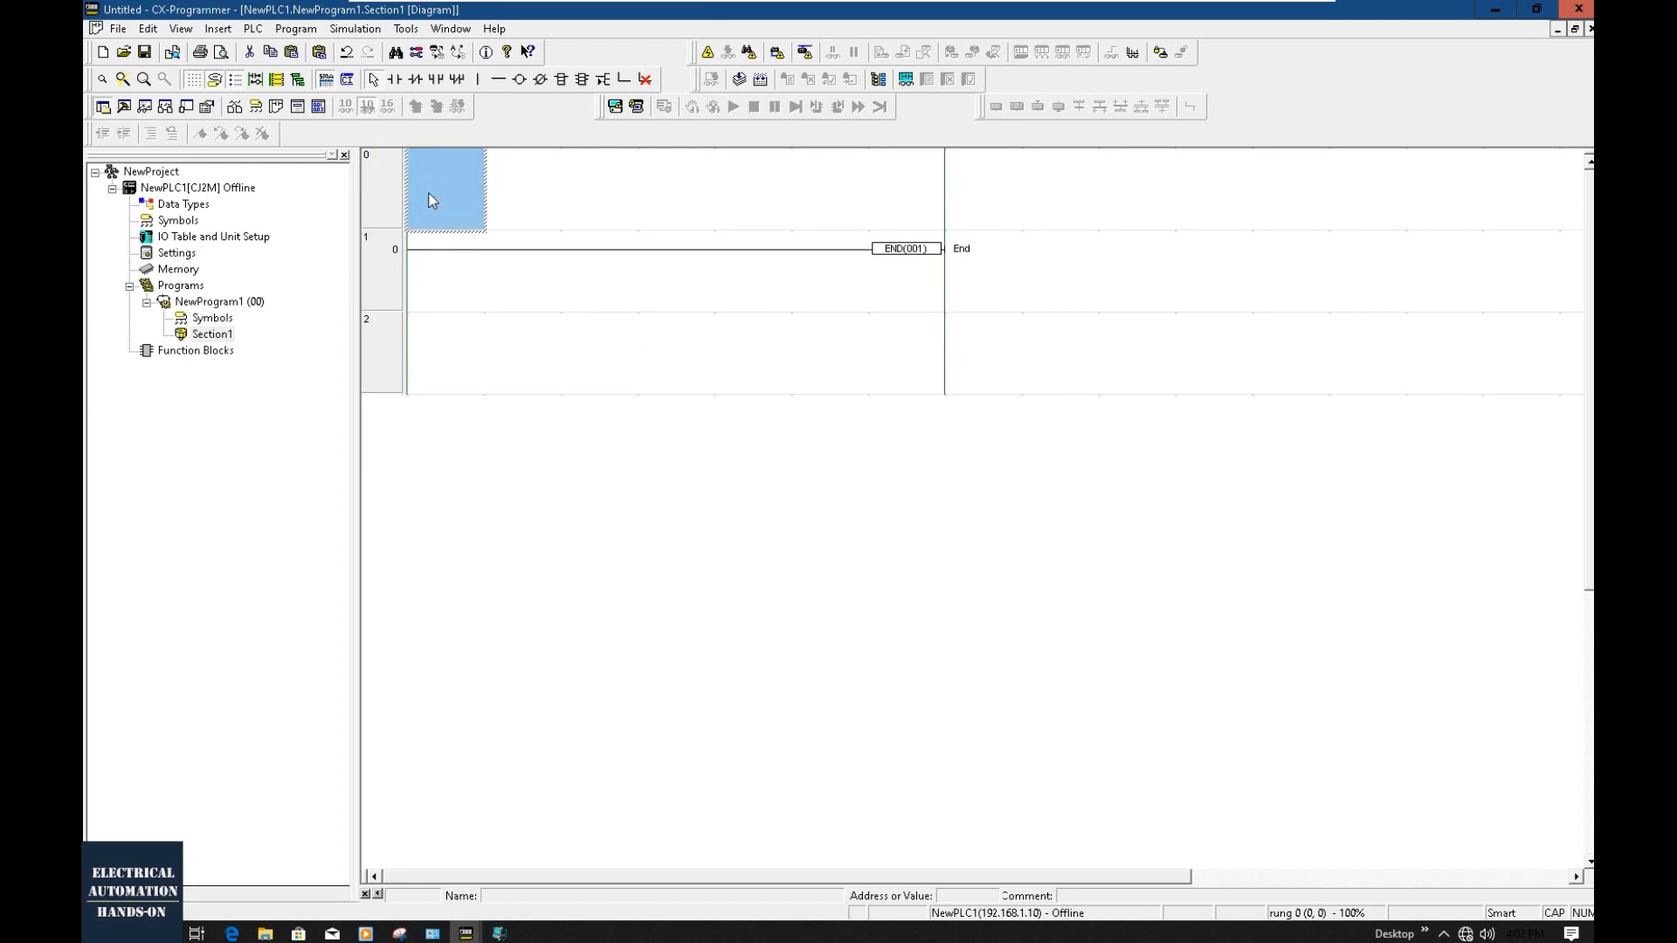
{"action": "key", "text": "c"}
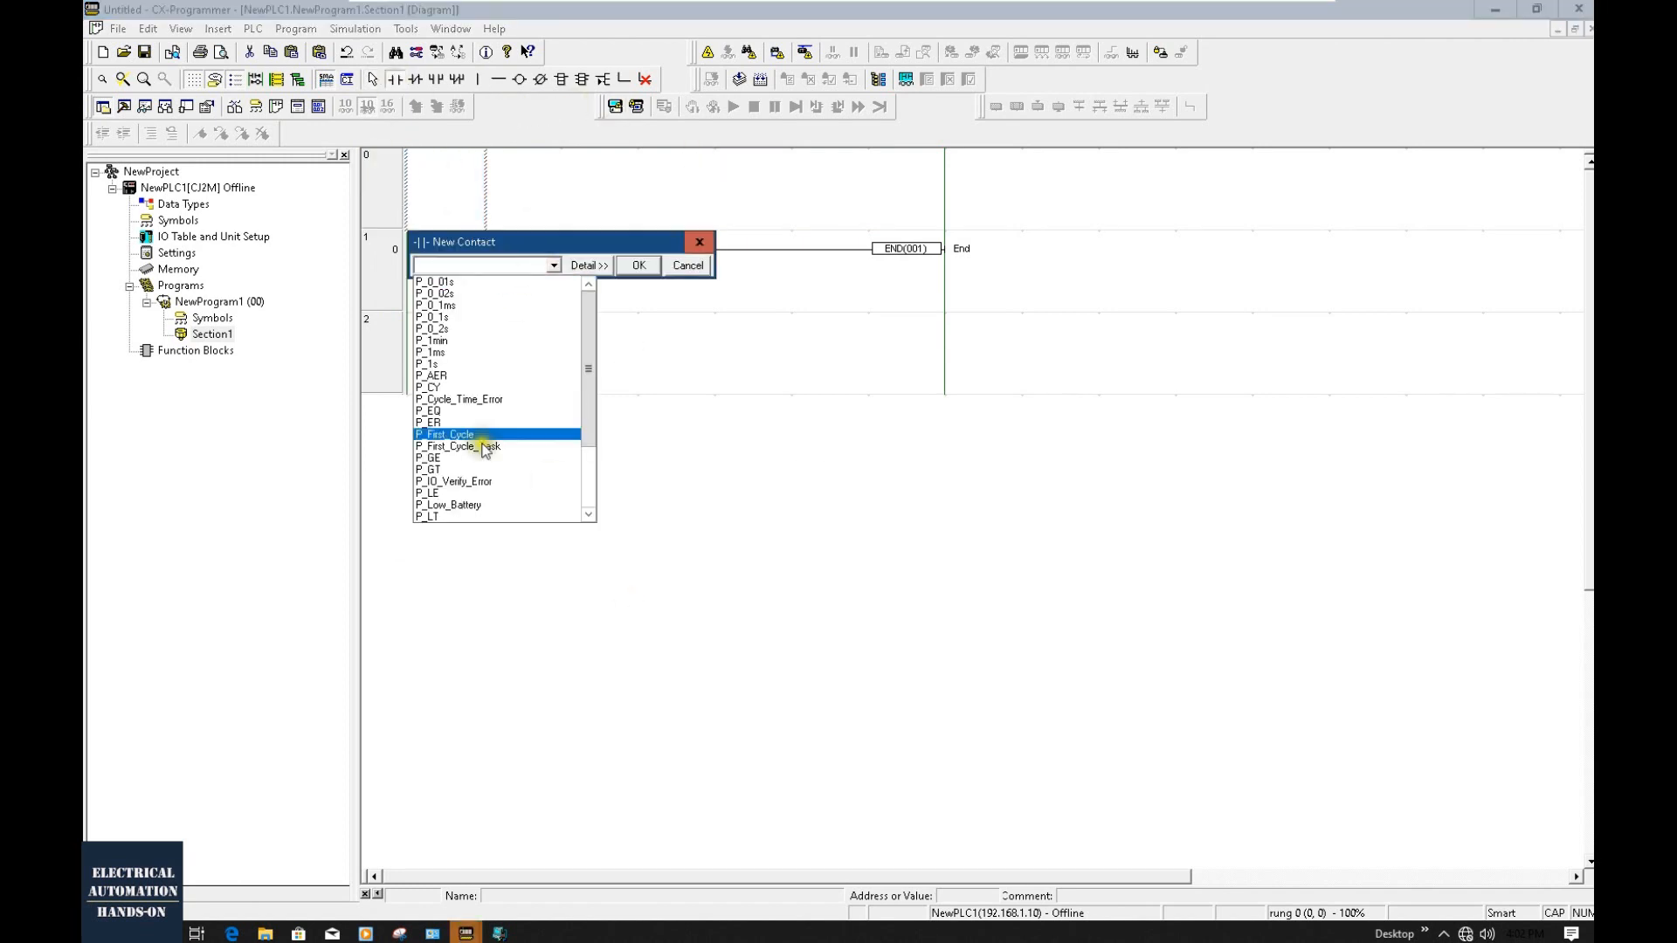
{"action": "type", "text": "P_On"}
{"action": "key", "text": "Return"}
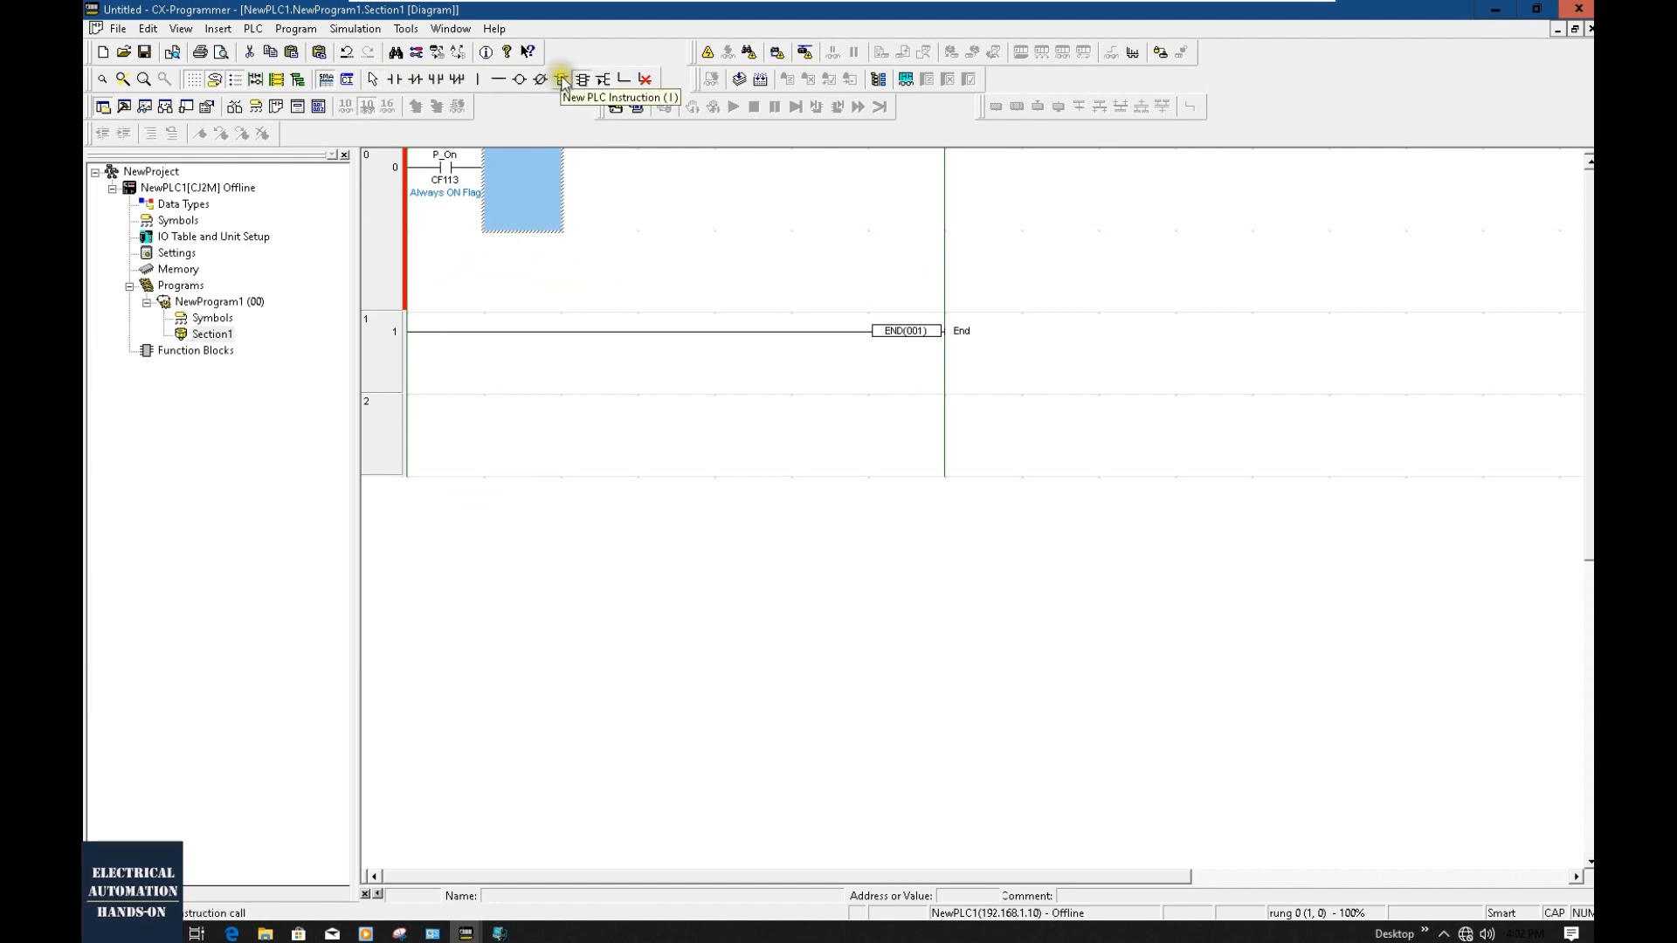
Place a MOV(021) instruction from the Data Move group right after the P_On contact.
{"action": "left_click", "coordinate": [563, 81]}
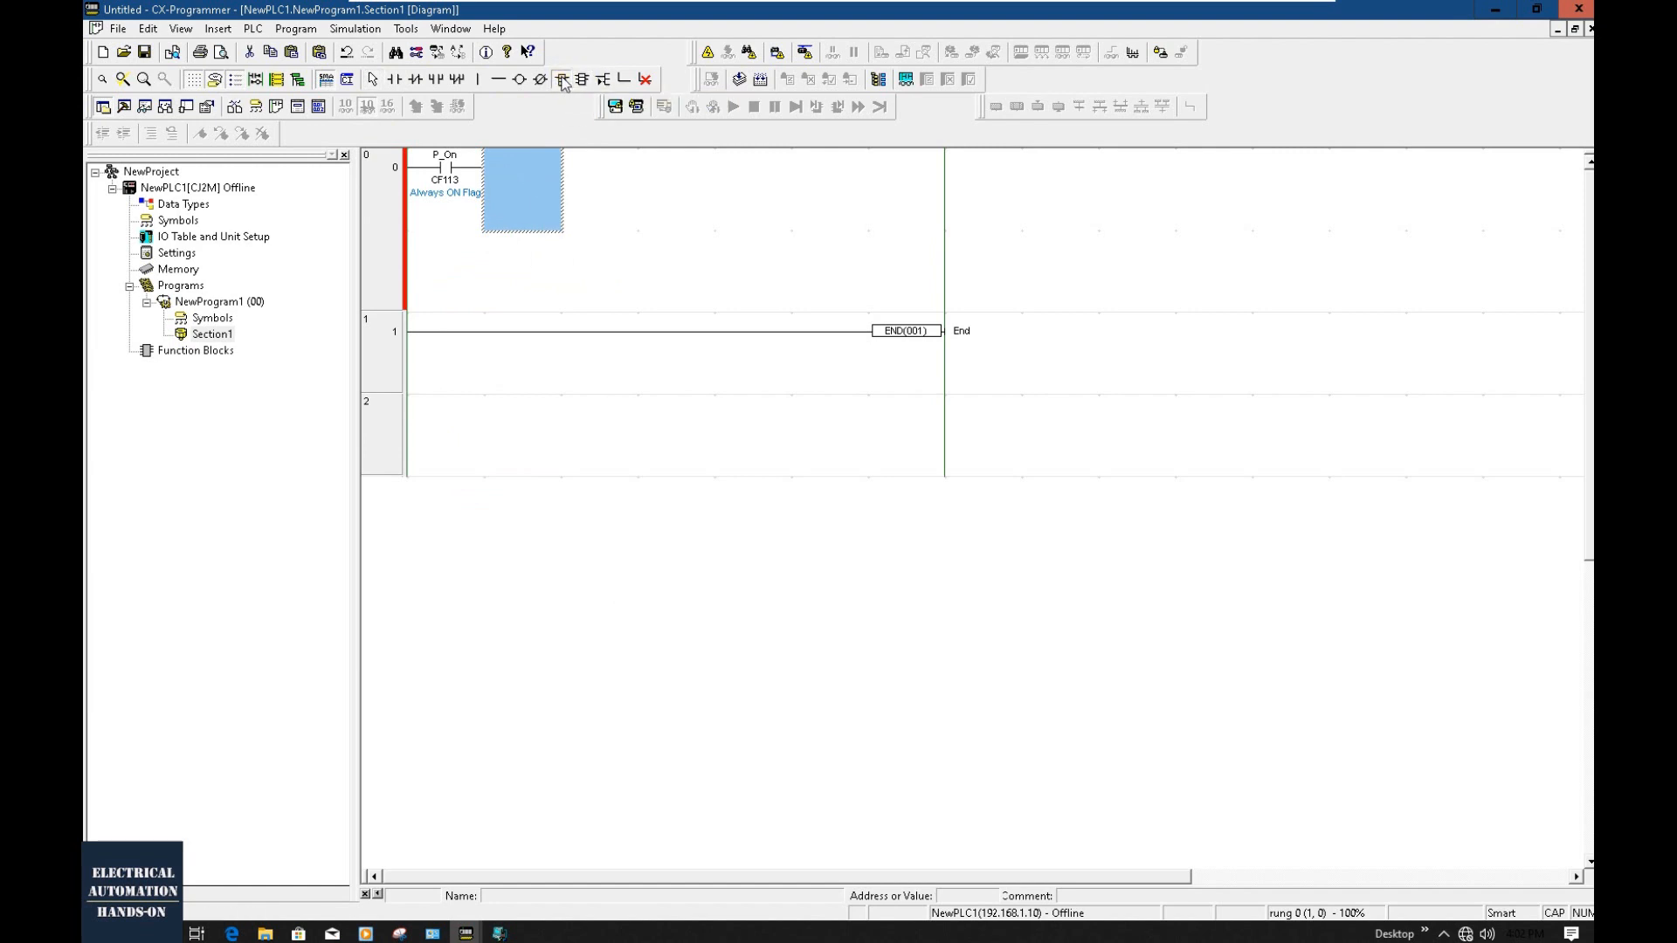
{"action": "left_click", "coordinate": [502, 182]}
{"action": "left_click", "coordinate": [724, 266]}
{"action": "left_click", "coordinate": [795, 359]}
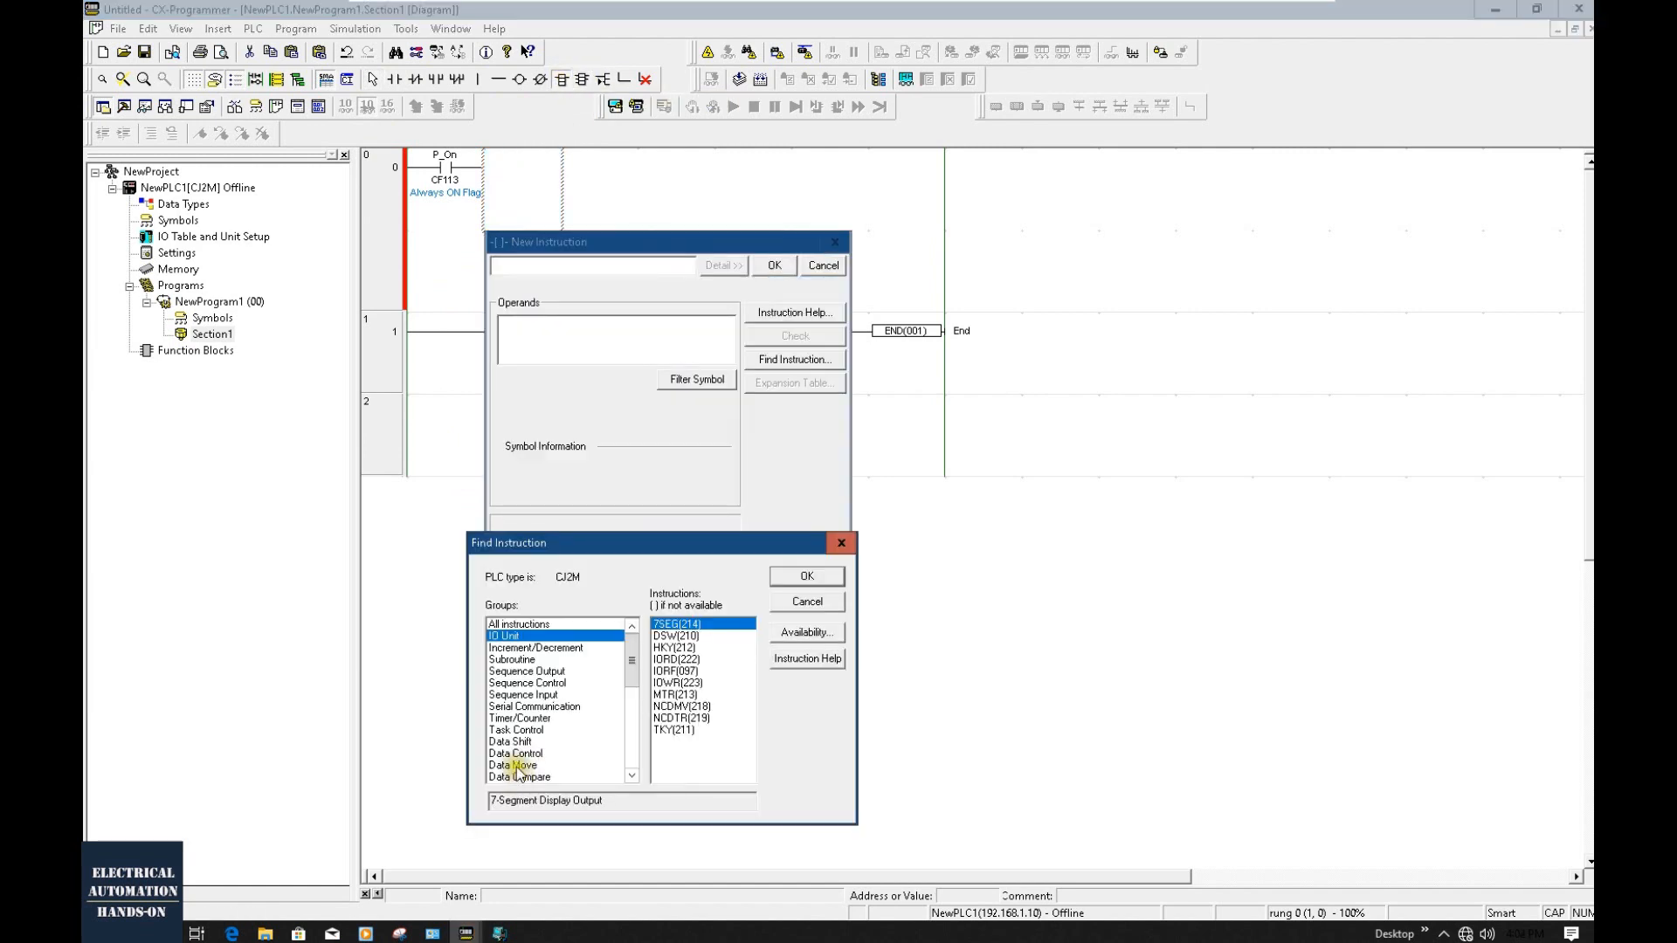
{"action": "left_click", "coordinate": [516, 765]}
{"action": "left_click", "coordinate": [690, 672]}
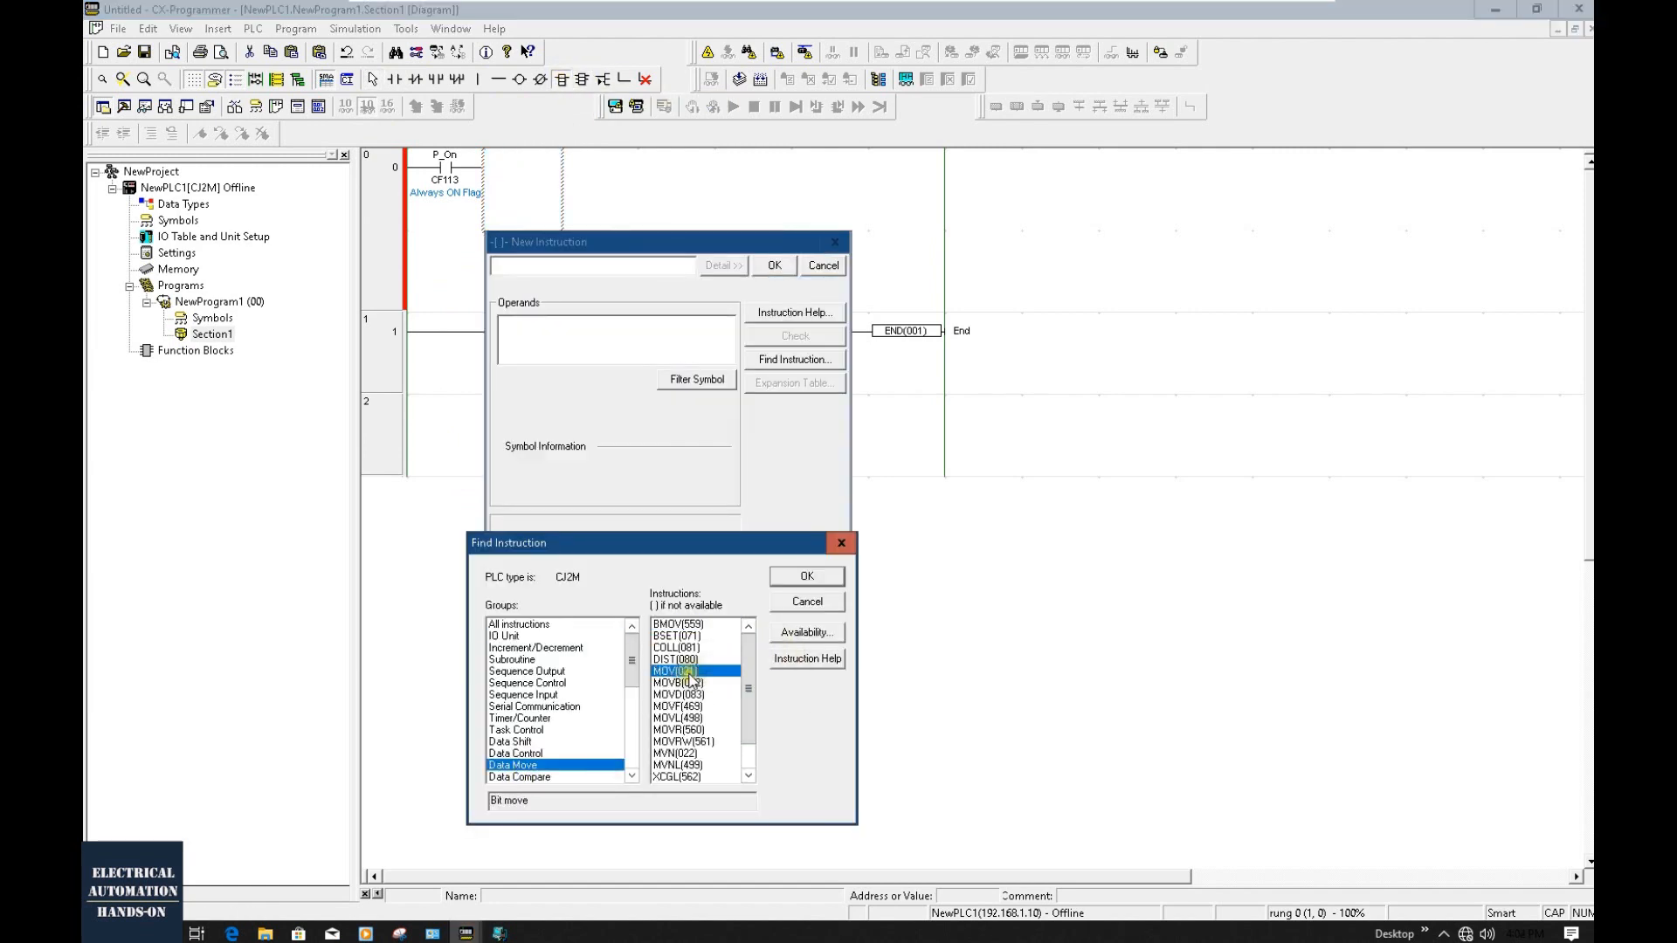
{"action": "left_click", "coordinate": [804, 576]}
{"action": "left_click", "coordinate": [780, 263]}
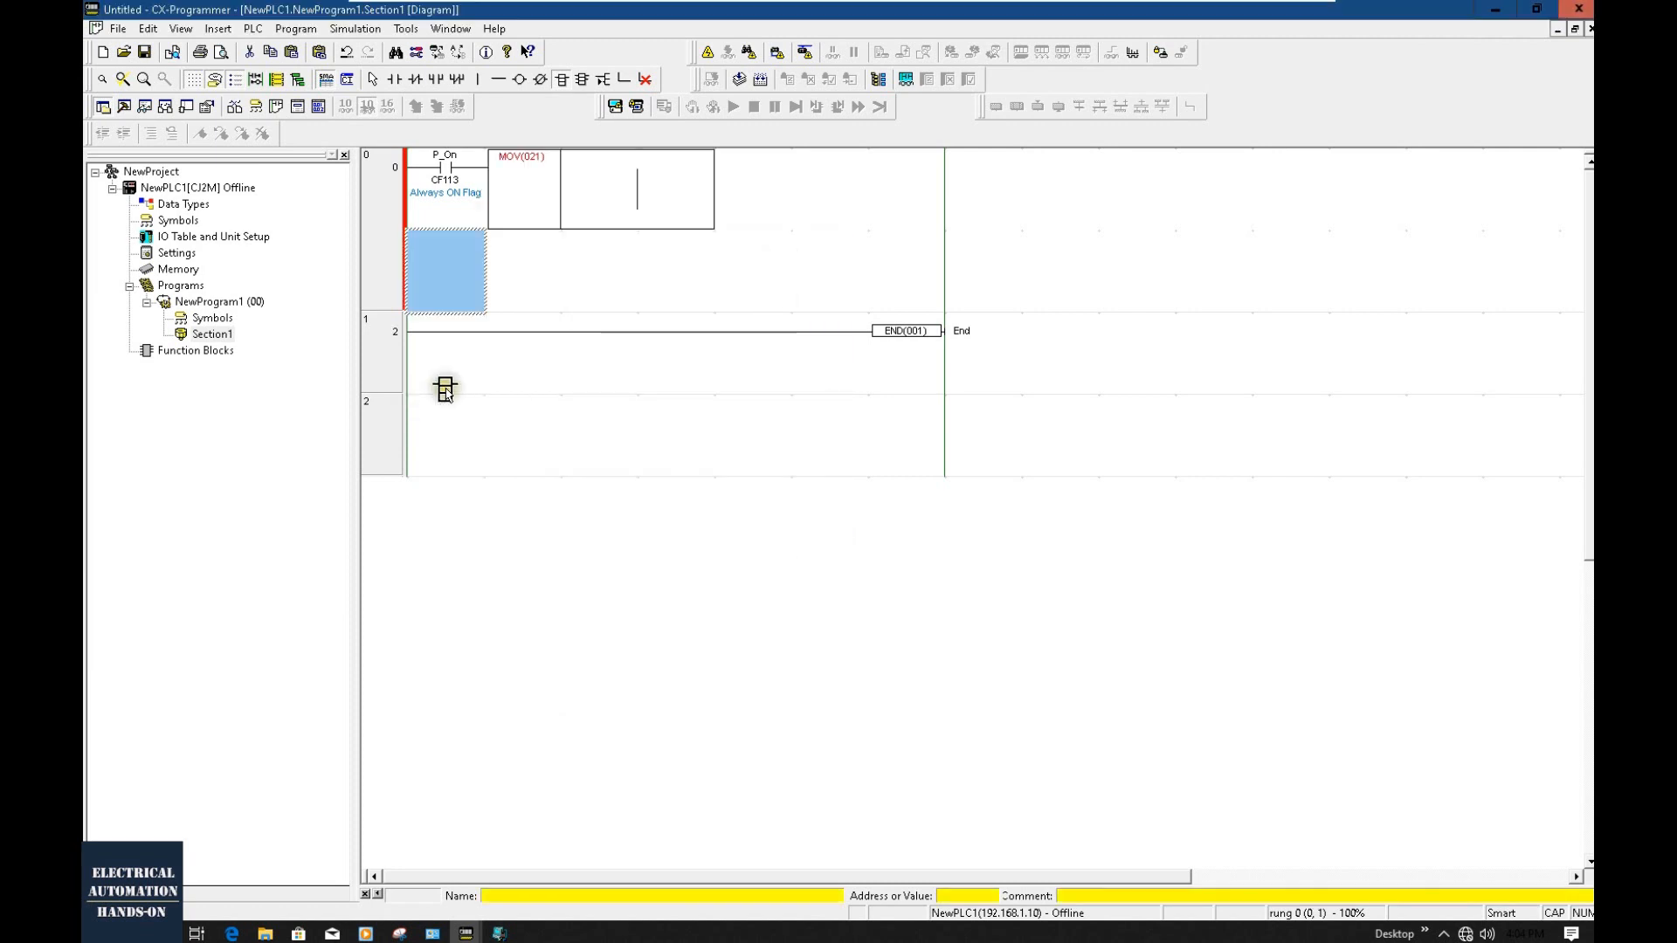
Set the MOV instruction's source word to D100 and its destination to W100, leaving both comments empty.
{"action": "double_click", "coordinate": [590, 202]}
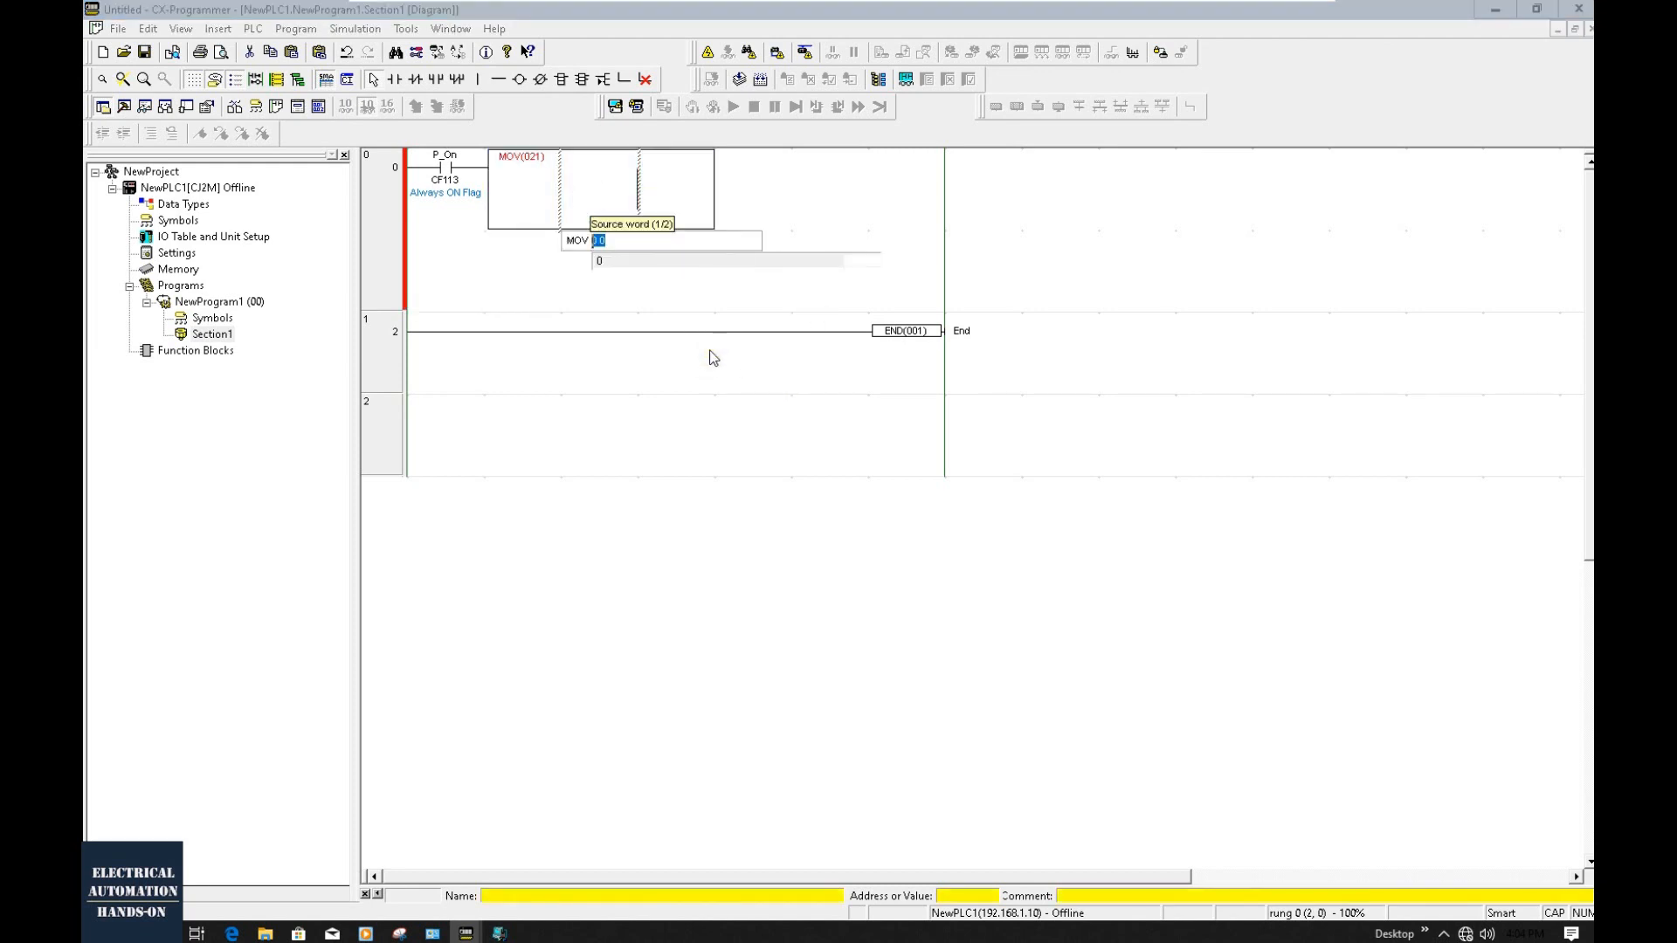
{"action": "type", "text": "D100"}
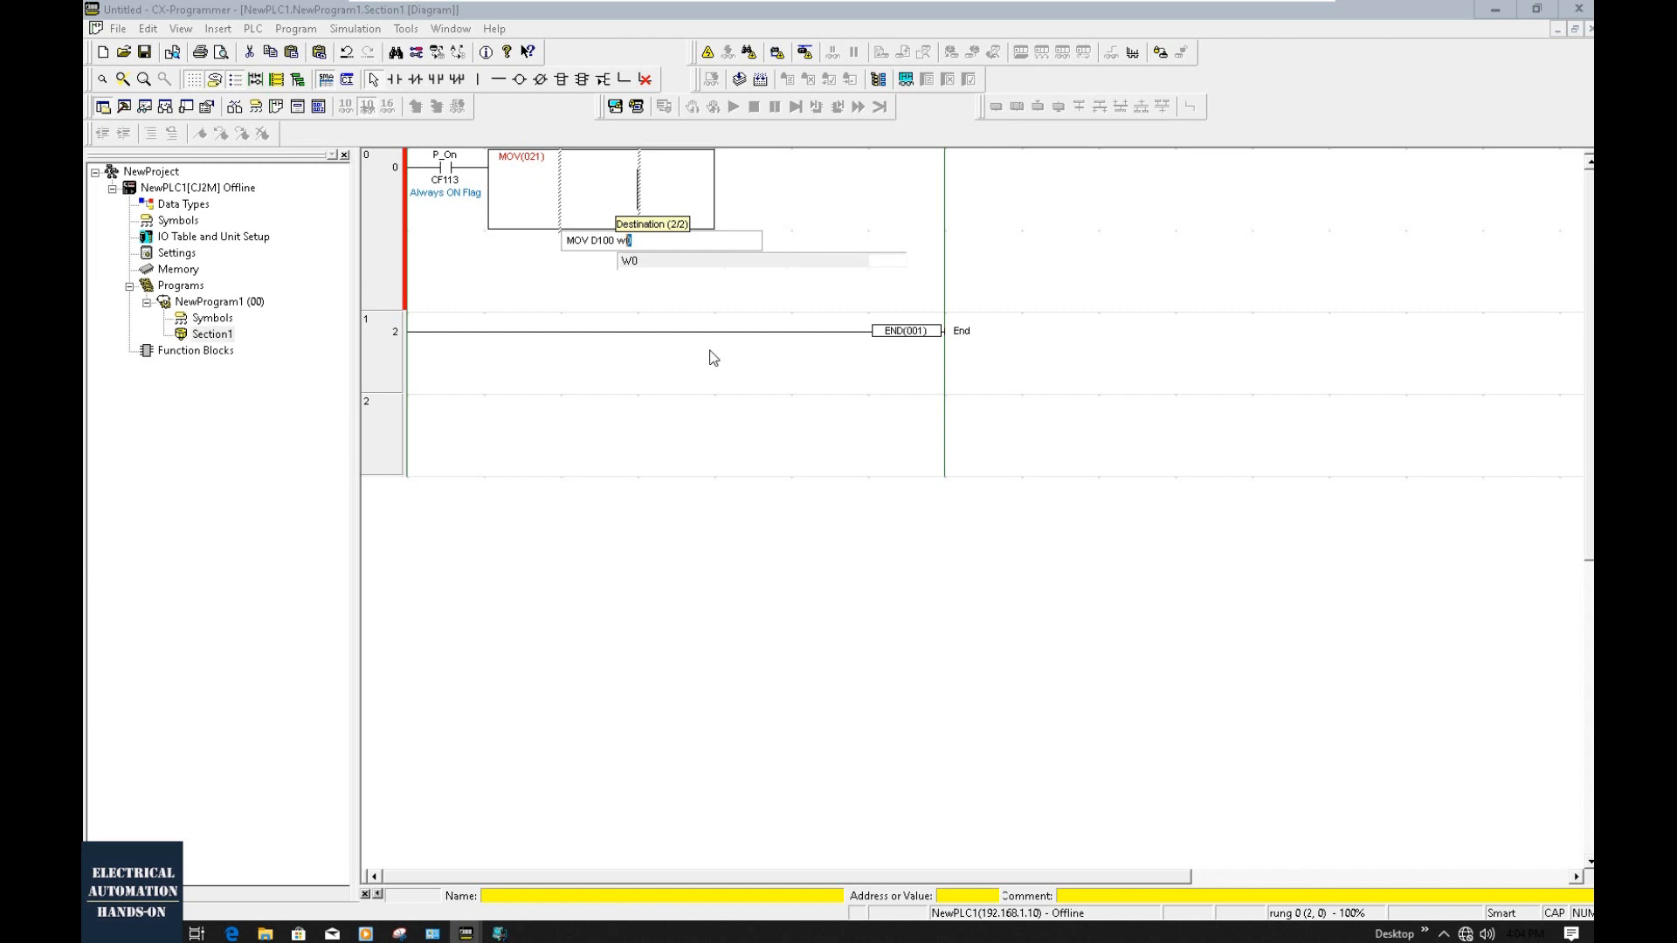
{"action": "type", "text": "w100"}
{"action": "key", "text": "Return"}
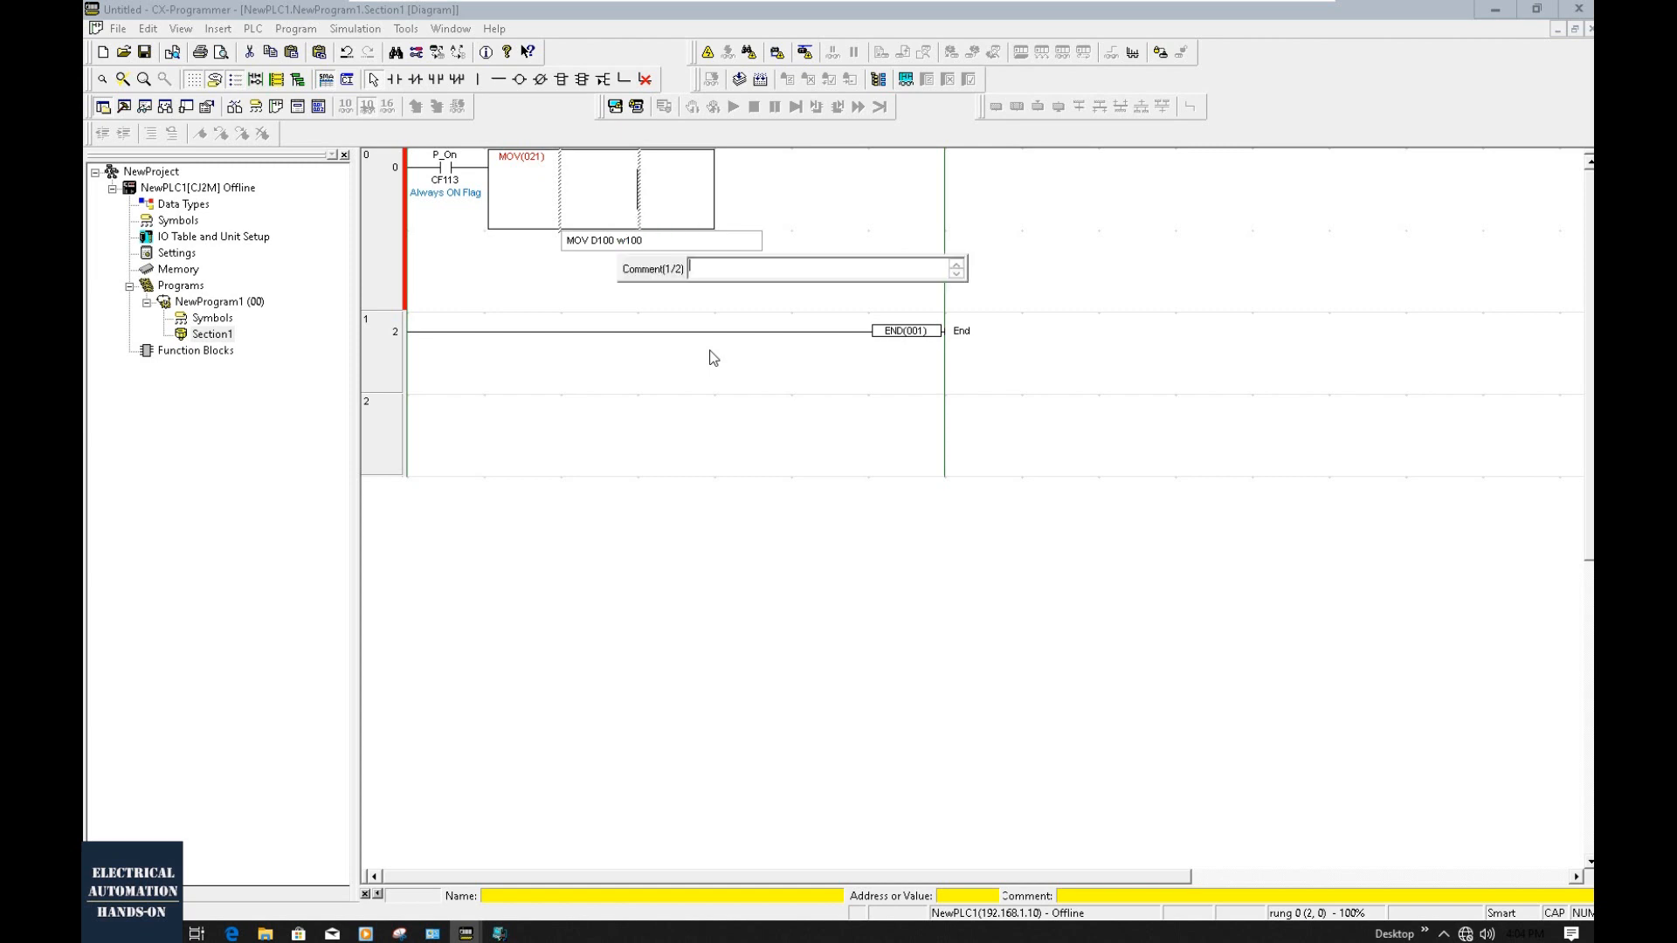
{"action": "key", "text": "Return"}
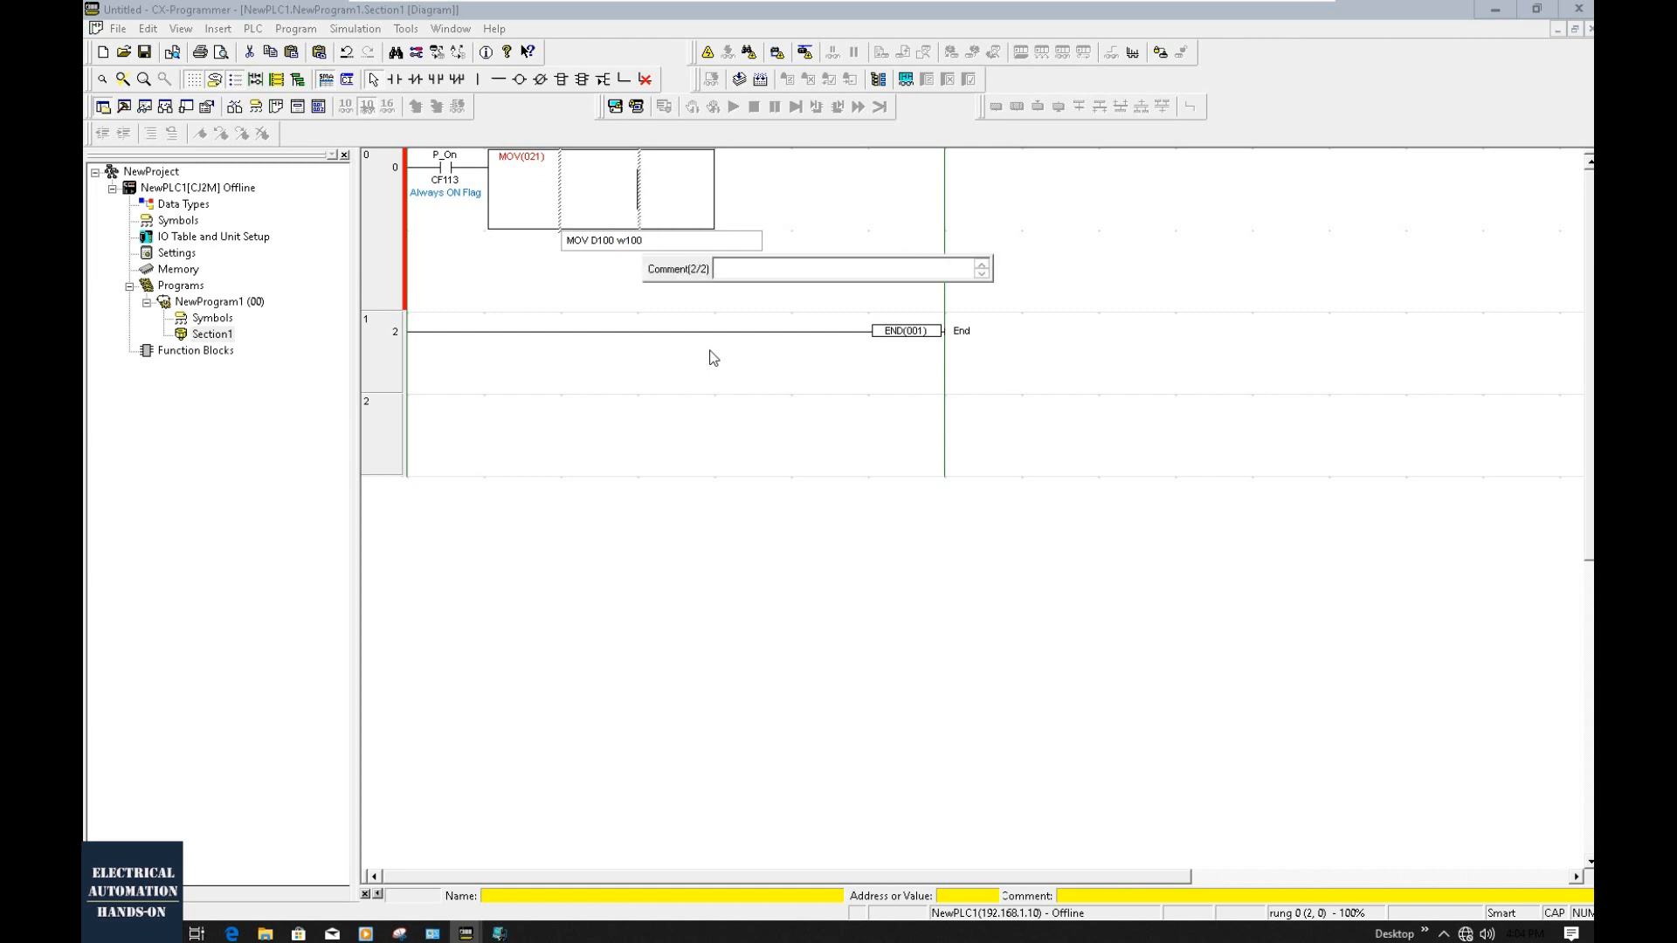
{"action": "key", "text": "Return"}
{"action": "left_click", "coordinate": [707, 349]}
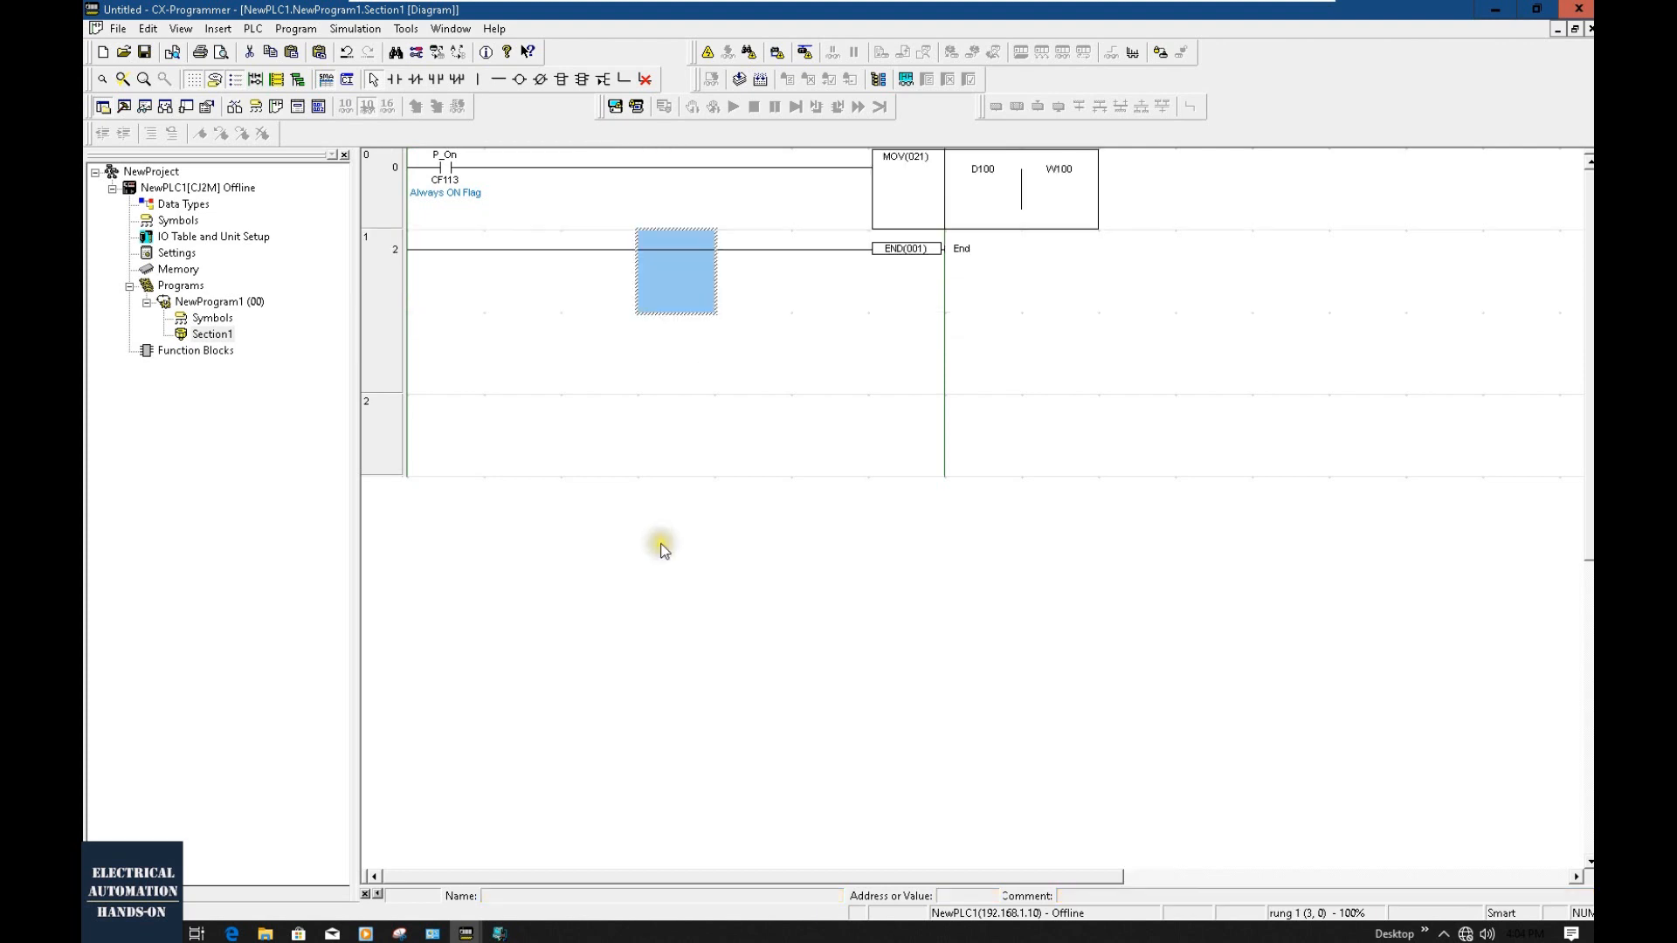
Compile the ladder program and connect online to the CJ2M PLC.
{"action": "left_click", "coordinate": [401, 169]}
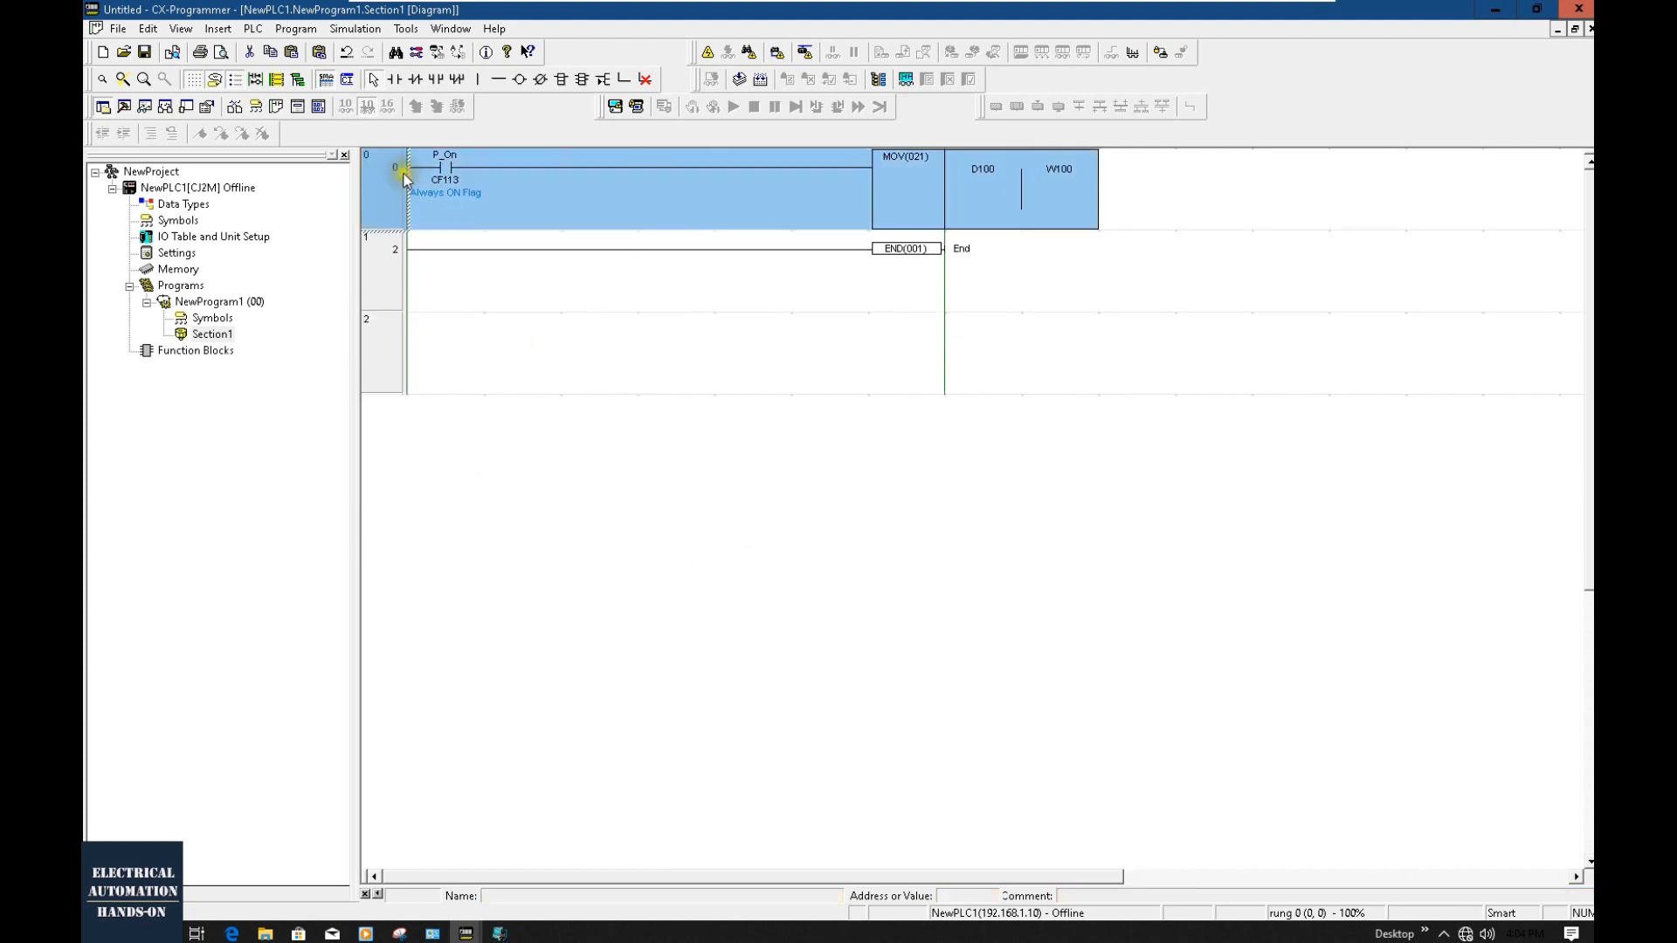
{"action": "left_click", "coordinate": [740, 81]}
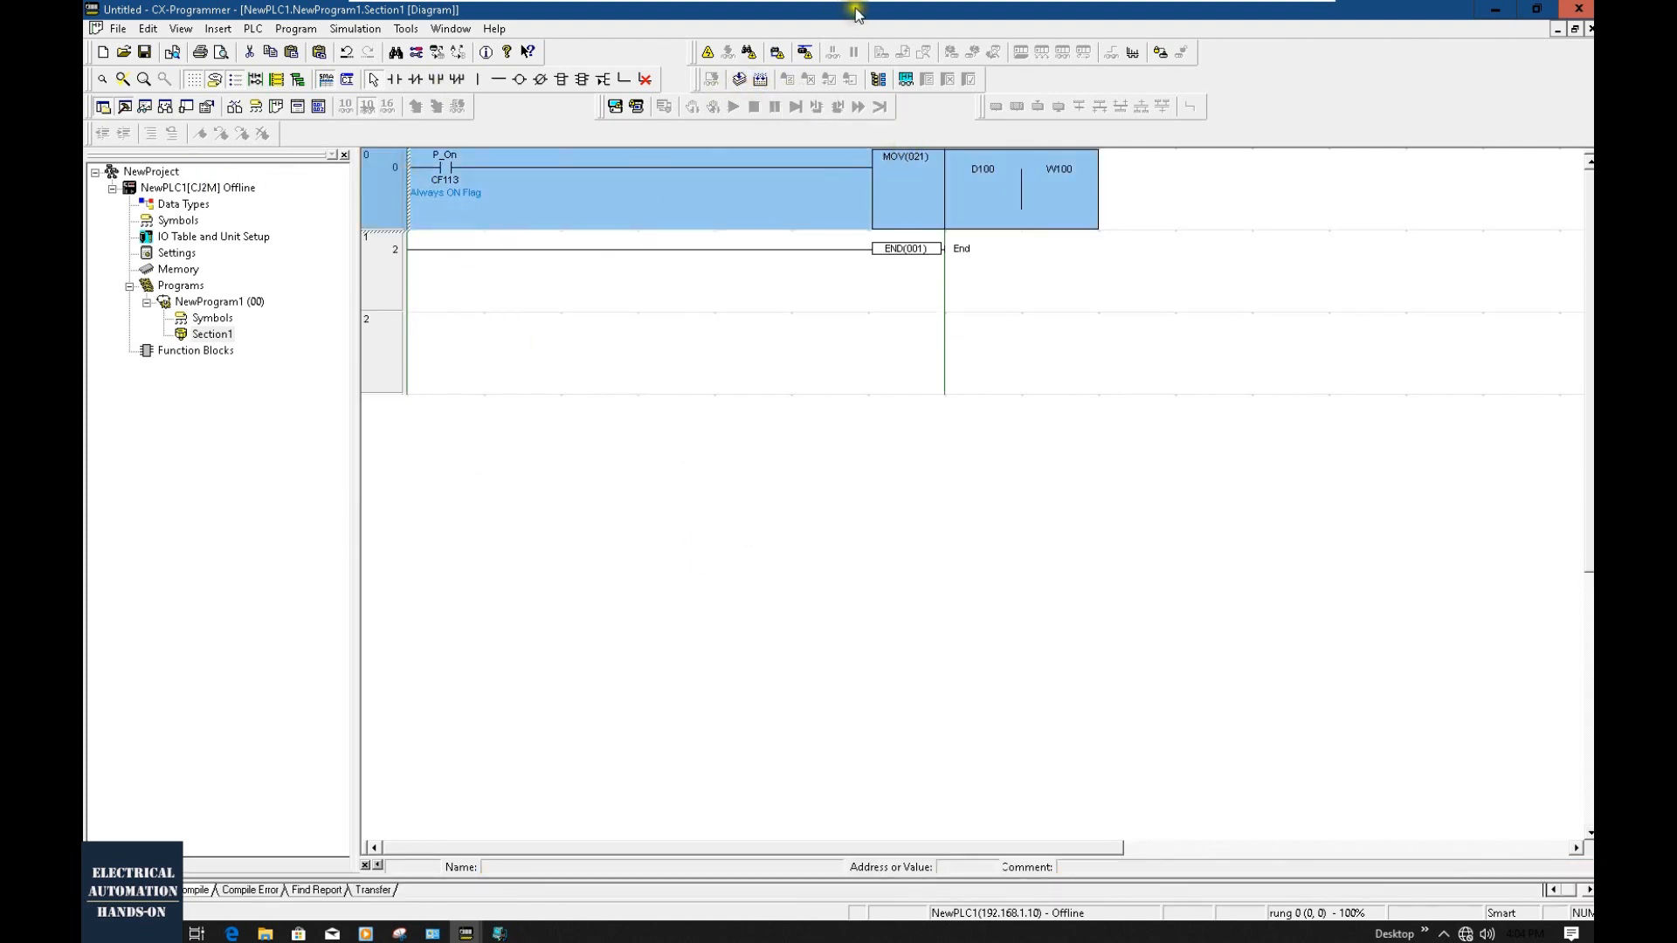
{"action": "left_click", "coordinate": [749, 54]}
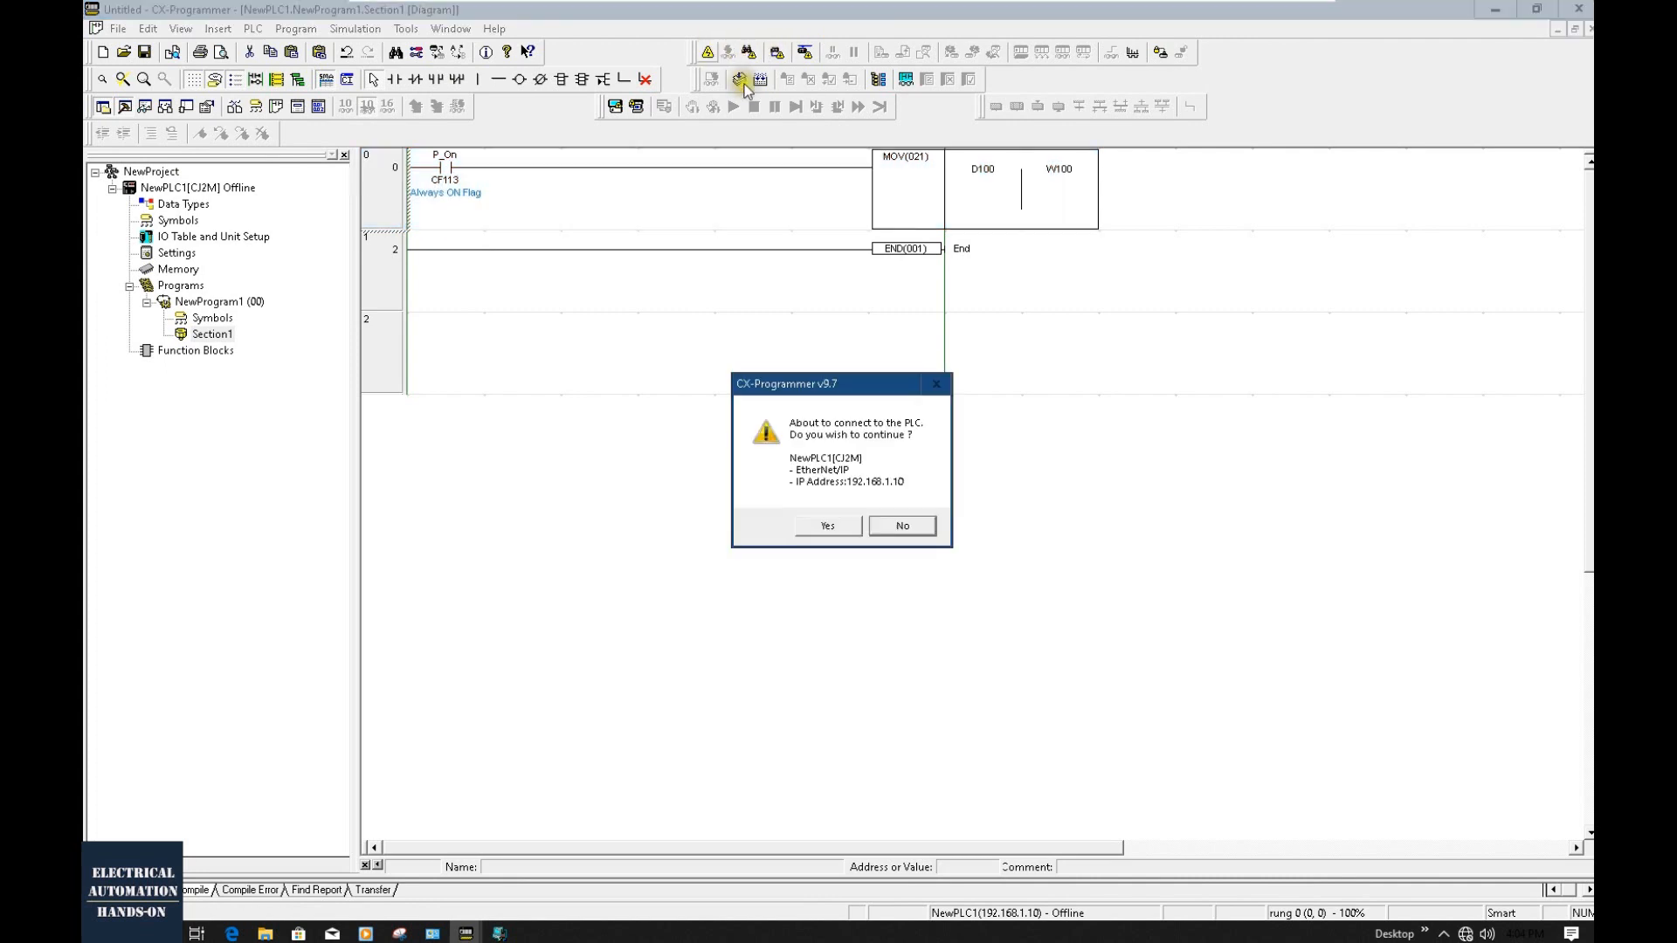
{"action": "left_click", "coordinate": [828, 526]}
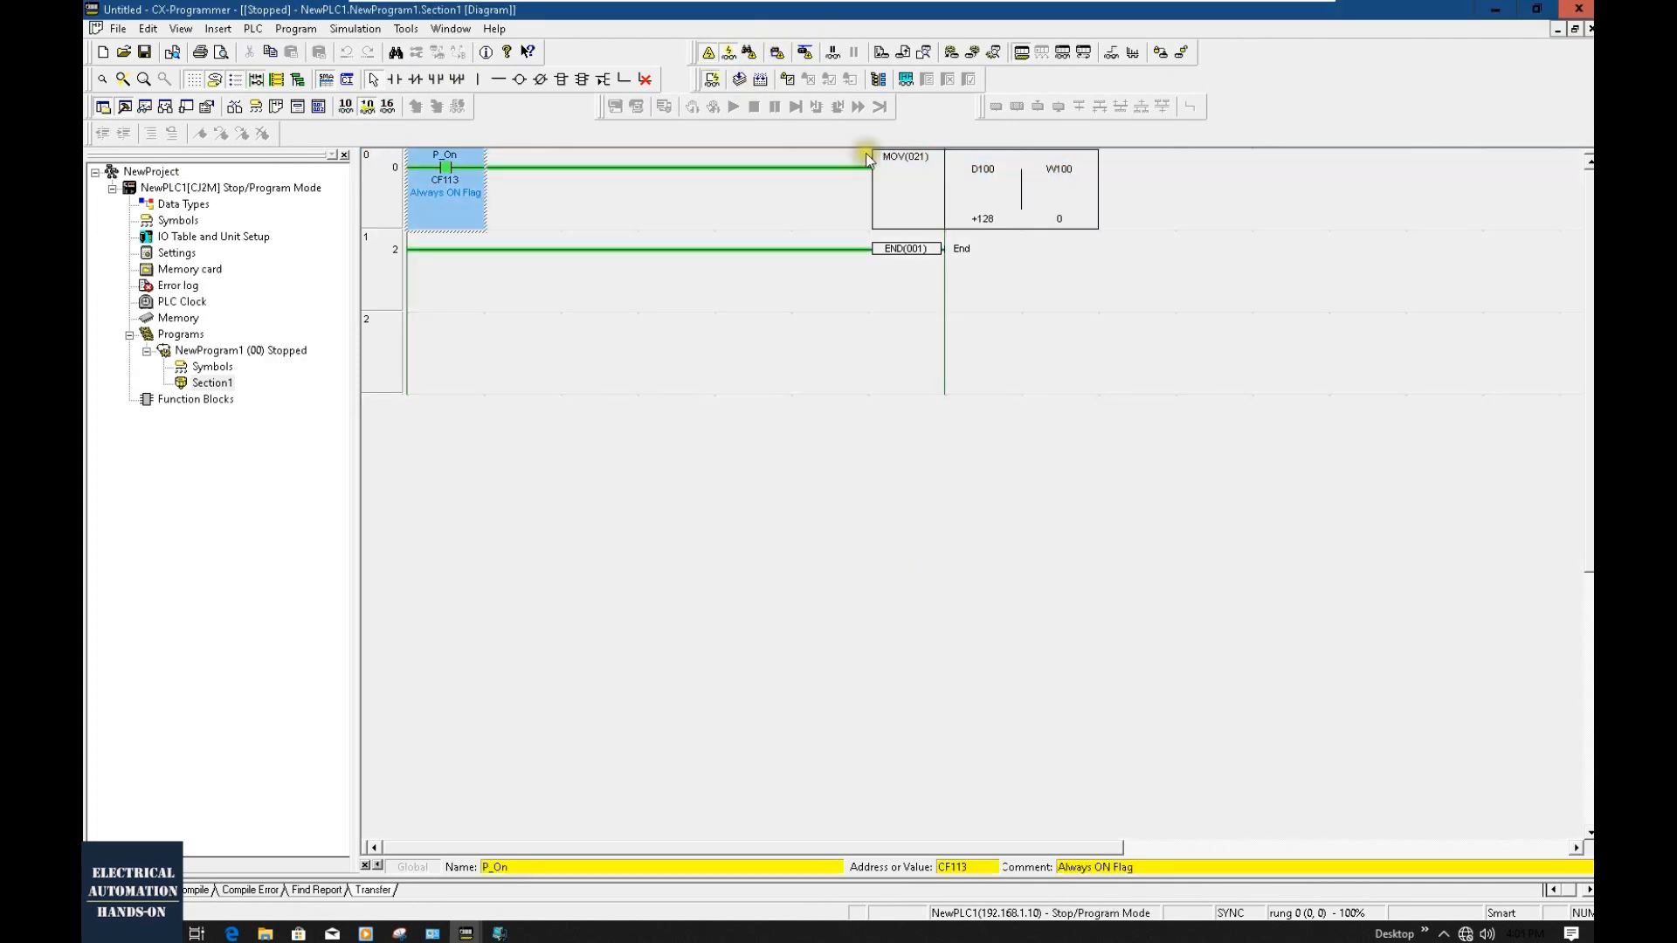
Download the program, settings, symbols, comments and program index to the PLC, and show the monitored ladder values in hexadecimal.
{"action": "left_click", "coordinate": [881, 54]}
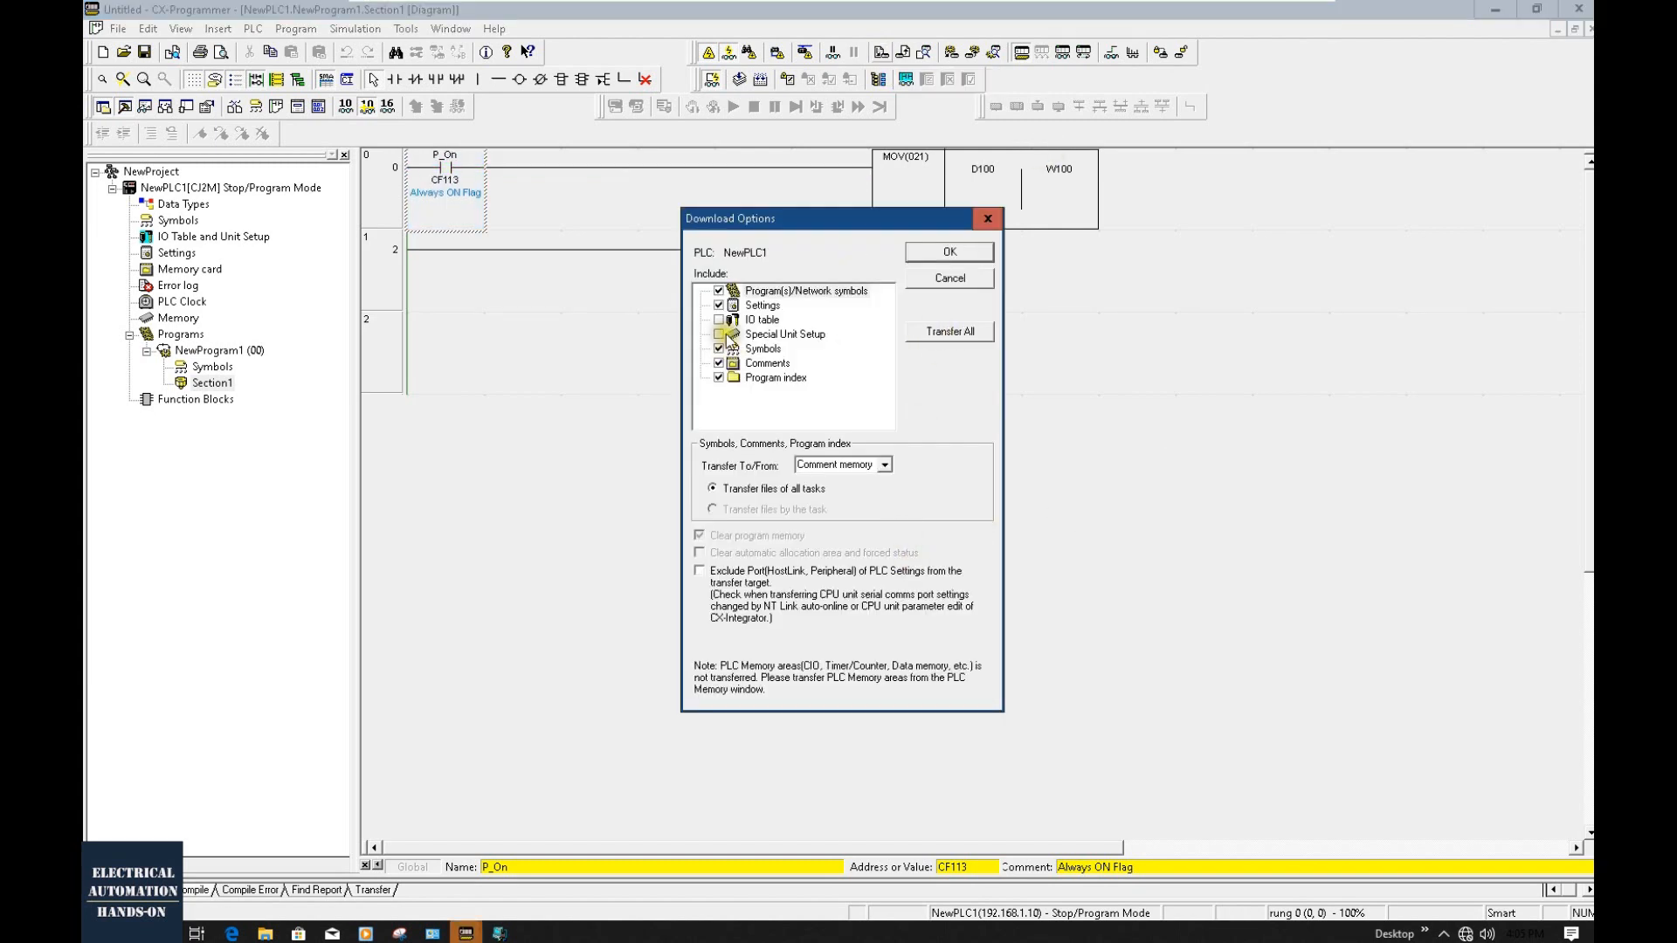
{"action": "left_click", "coordinate": [961, 253]}
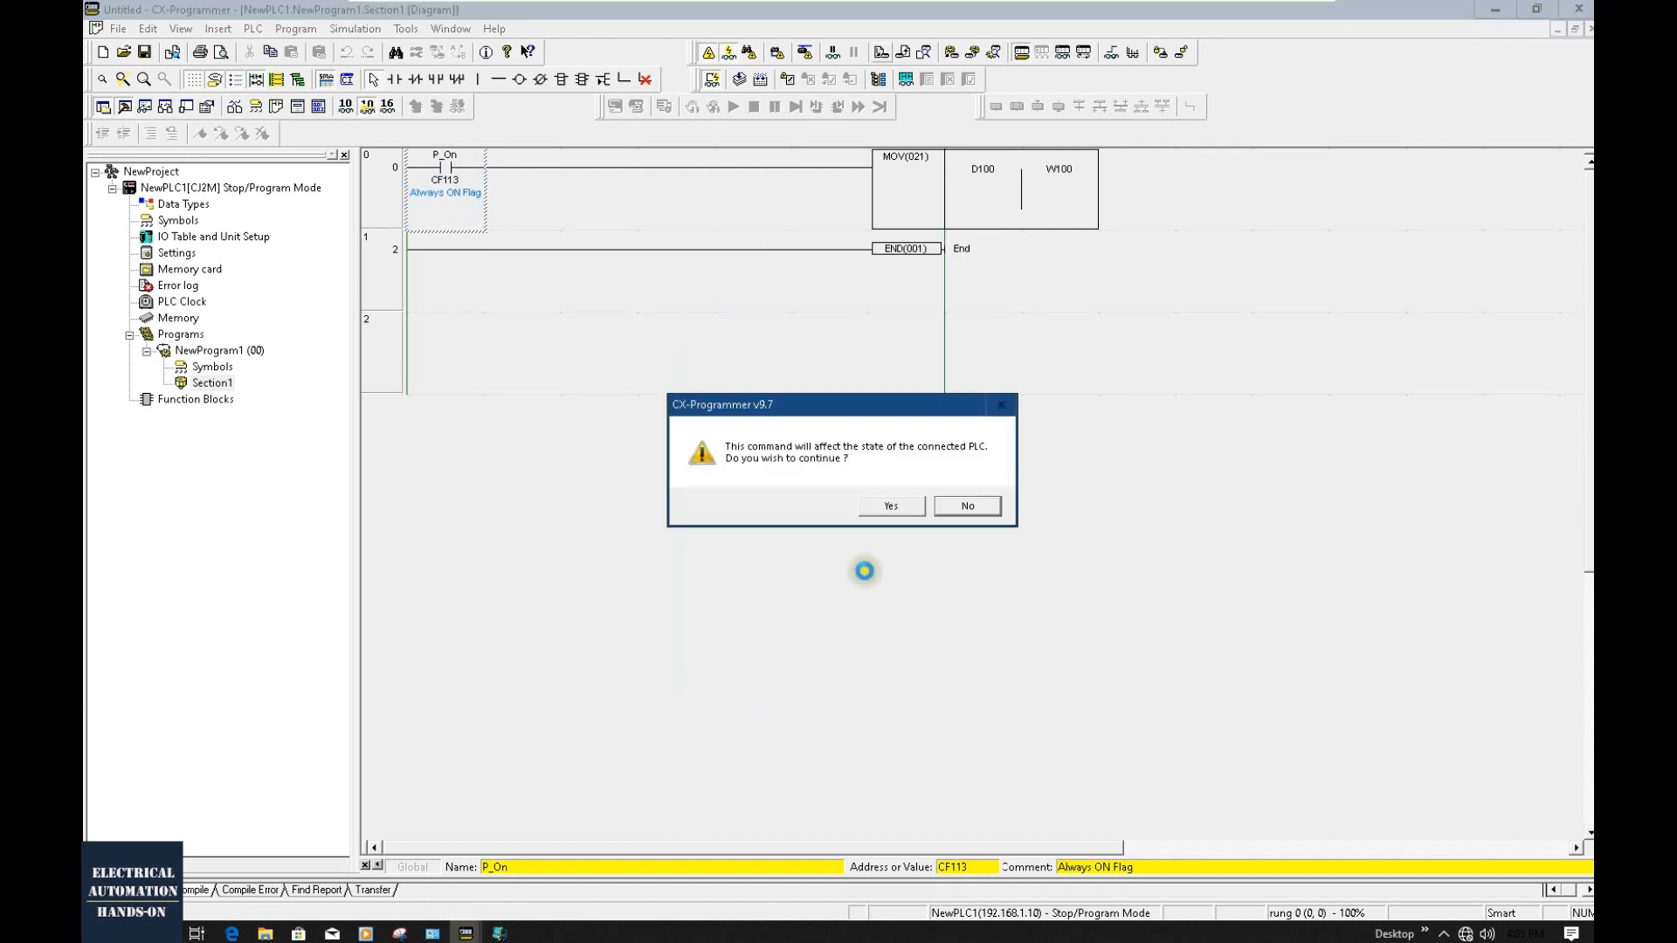
{"action": "left_click", "coordinate": [897, 508]}
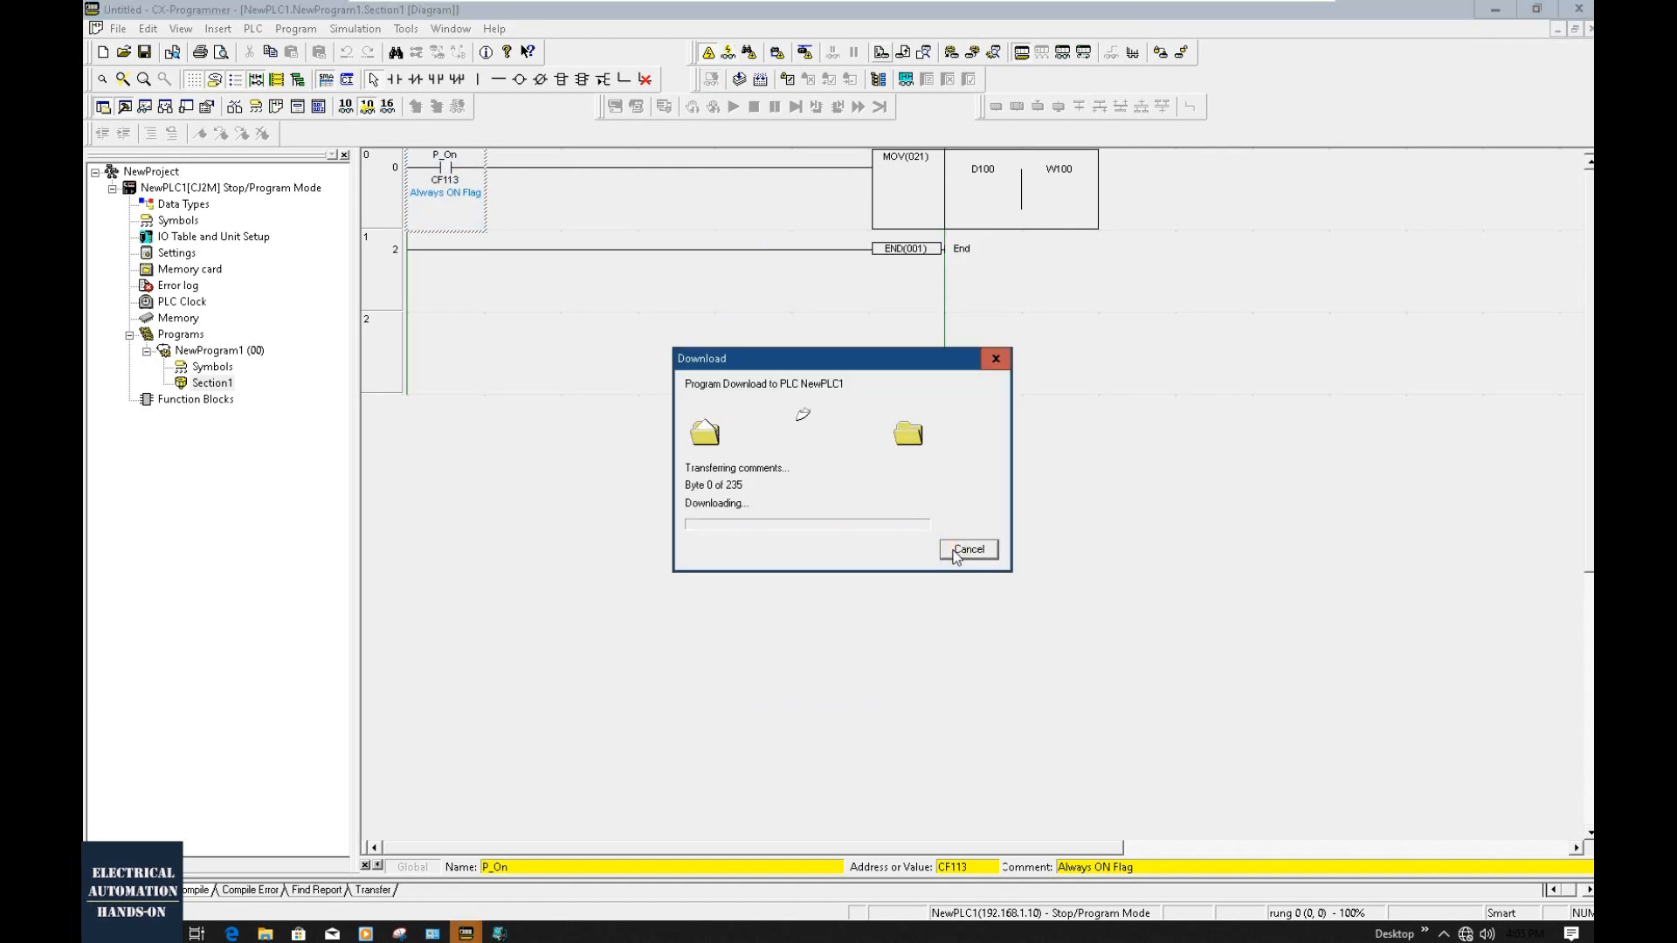
{"action": "left_click", "coordinate": [956, 554]}
{"action": "left_click", "coordinate": [985, 229]}
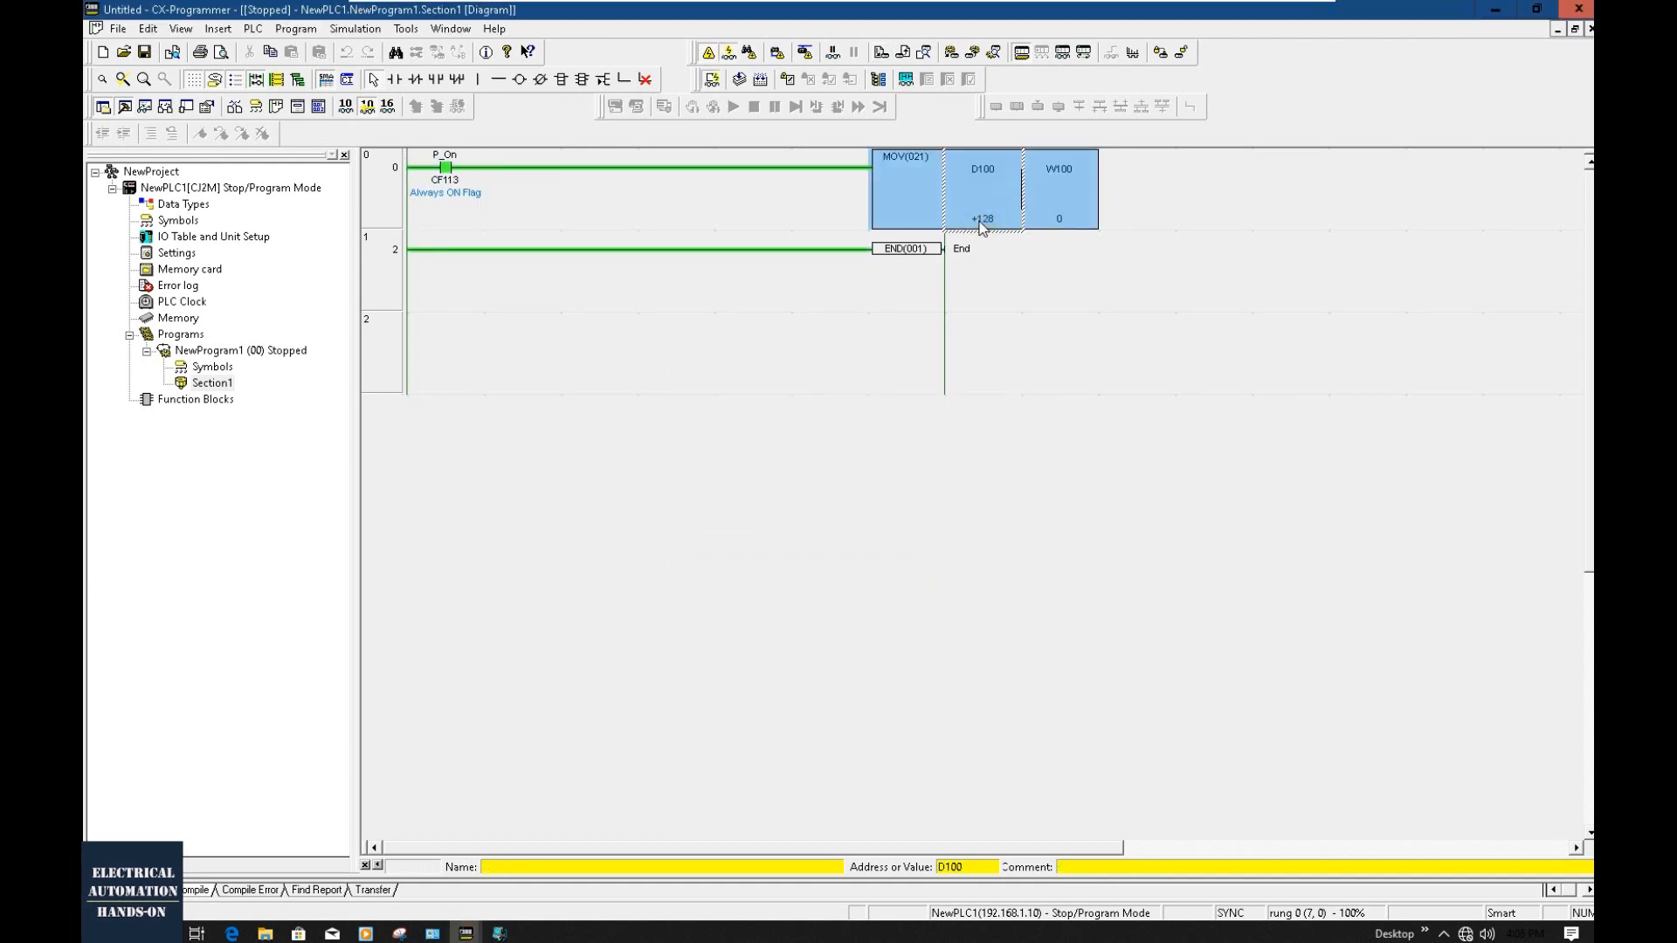
{"action": "left_click", "coordinate": [387, 108]}
Open the PLC memory and monitor the D area online to view the bits of D00100.
{"action": "double_click", "coordinate": [179, 319]}
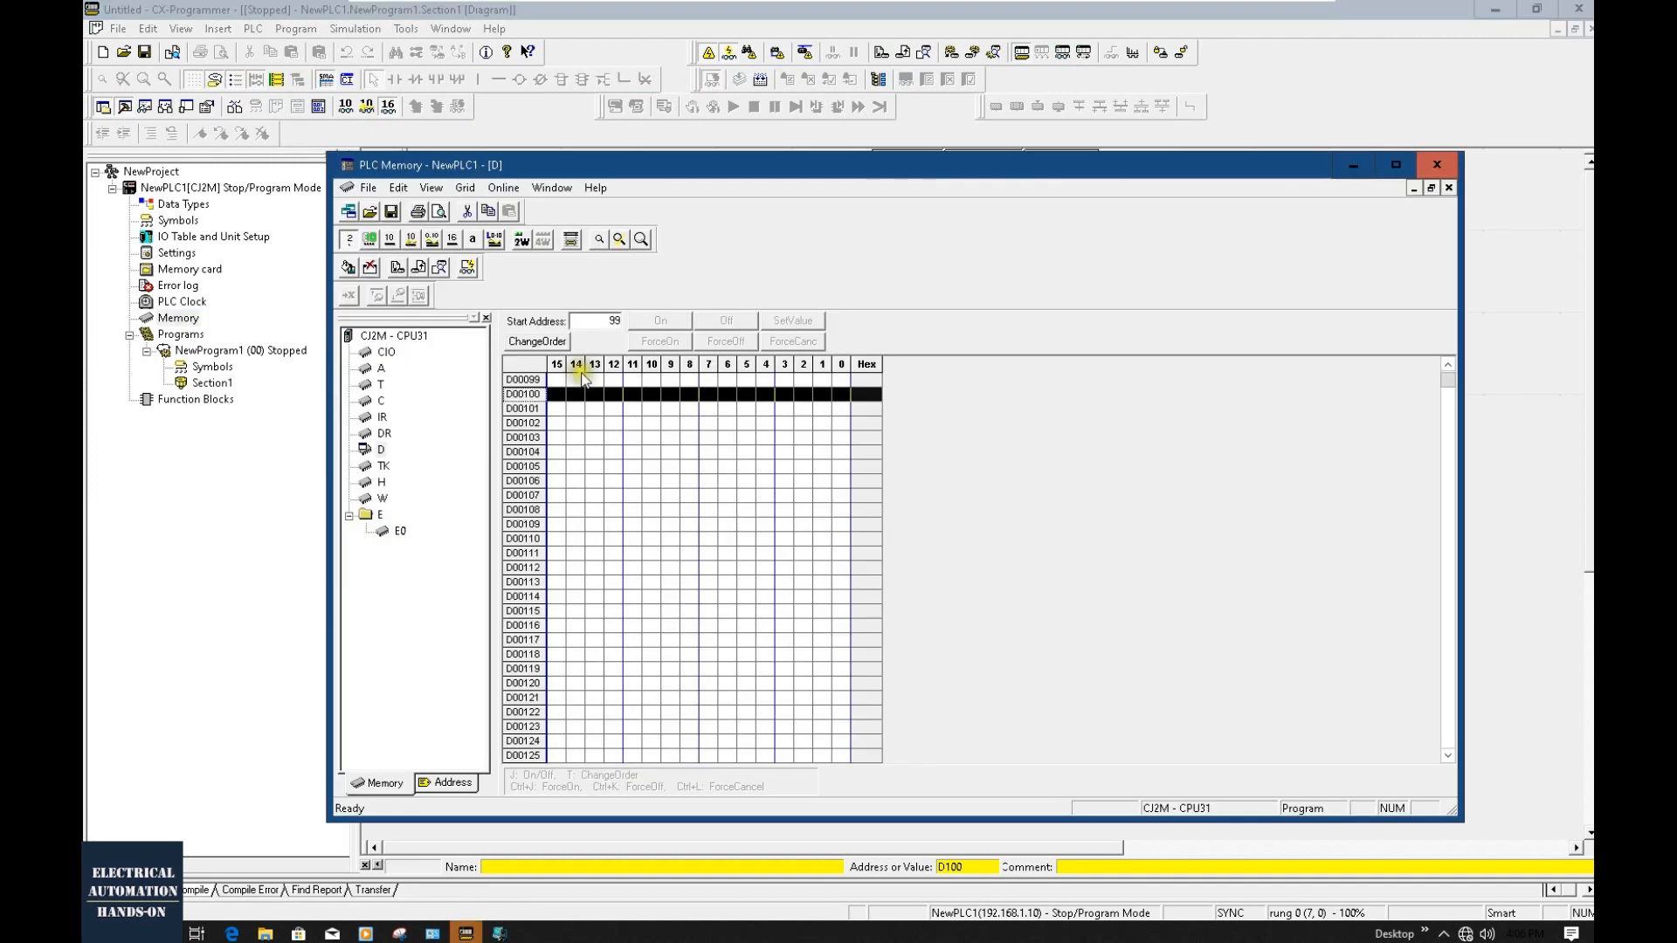
{"action": "right_click", "coordinate": [841, 394]}
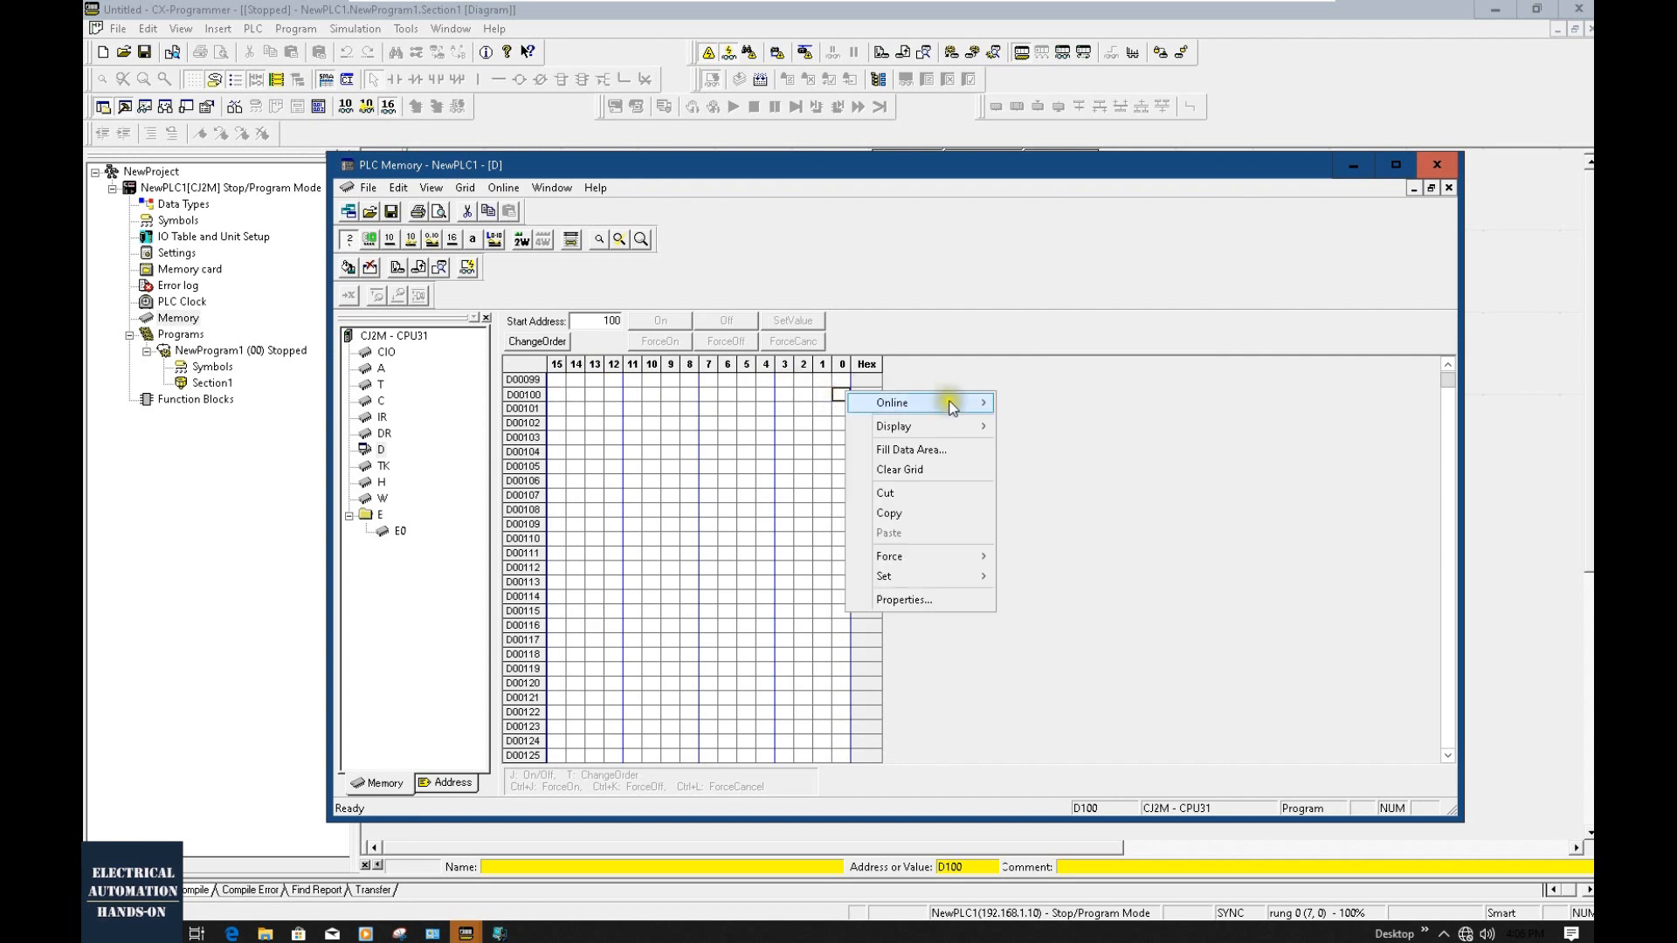
{"action": "mouse_move", "coordinate": [948, 401]}
{"action": "left_click", "coordinate": [1044, 466]}
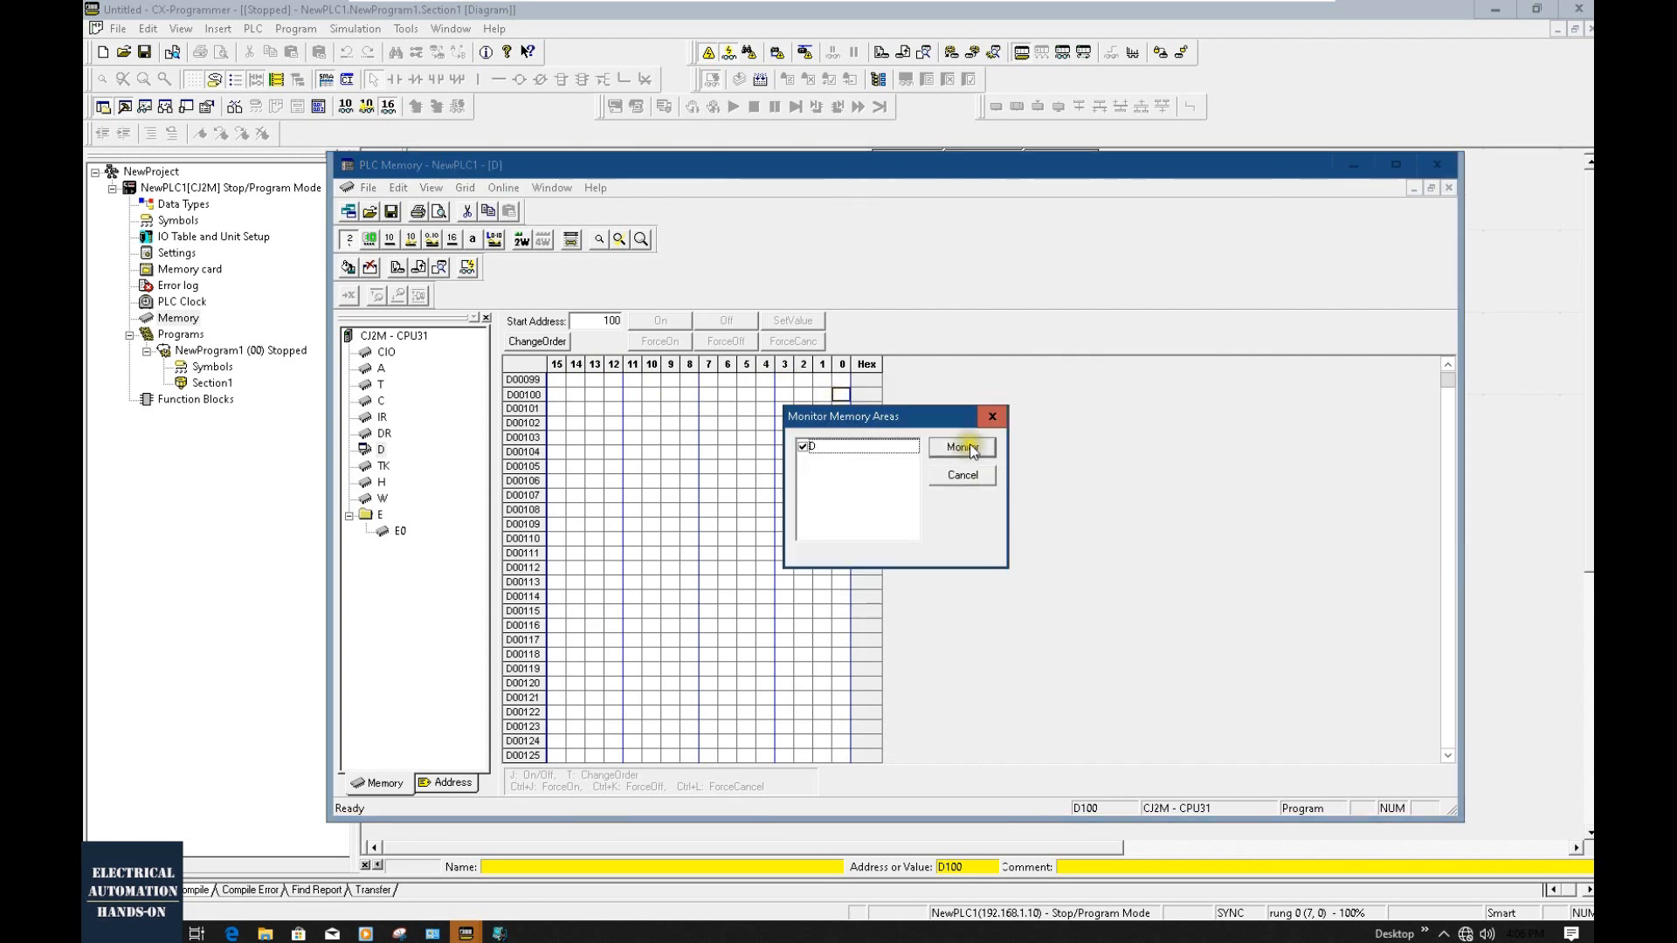
{"action": "left_click", "coordinate": [967, 447]}
{"action": "left_click", "coordinate": [724, 393]}
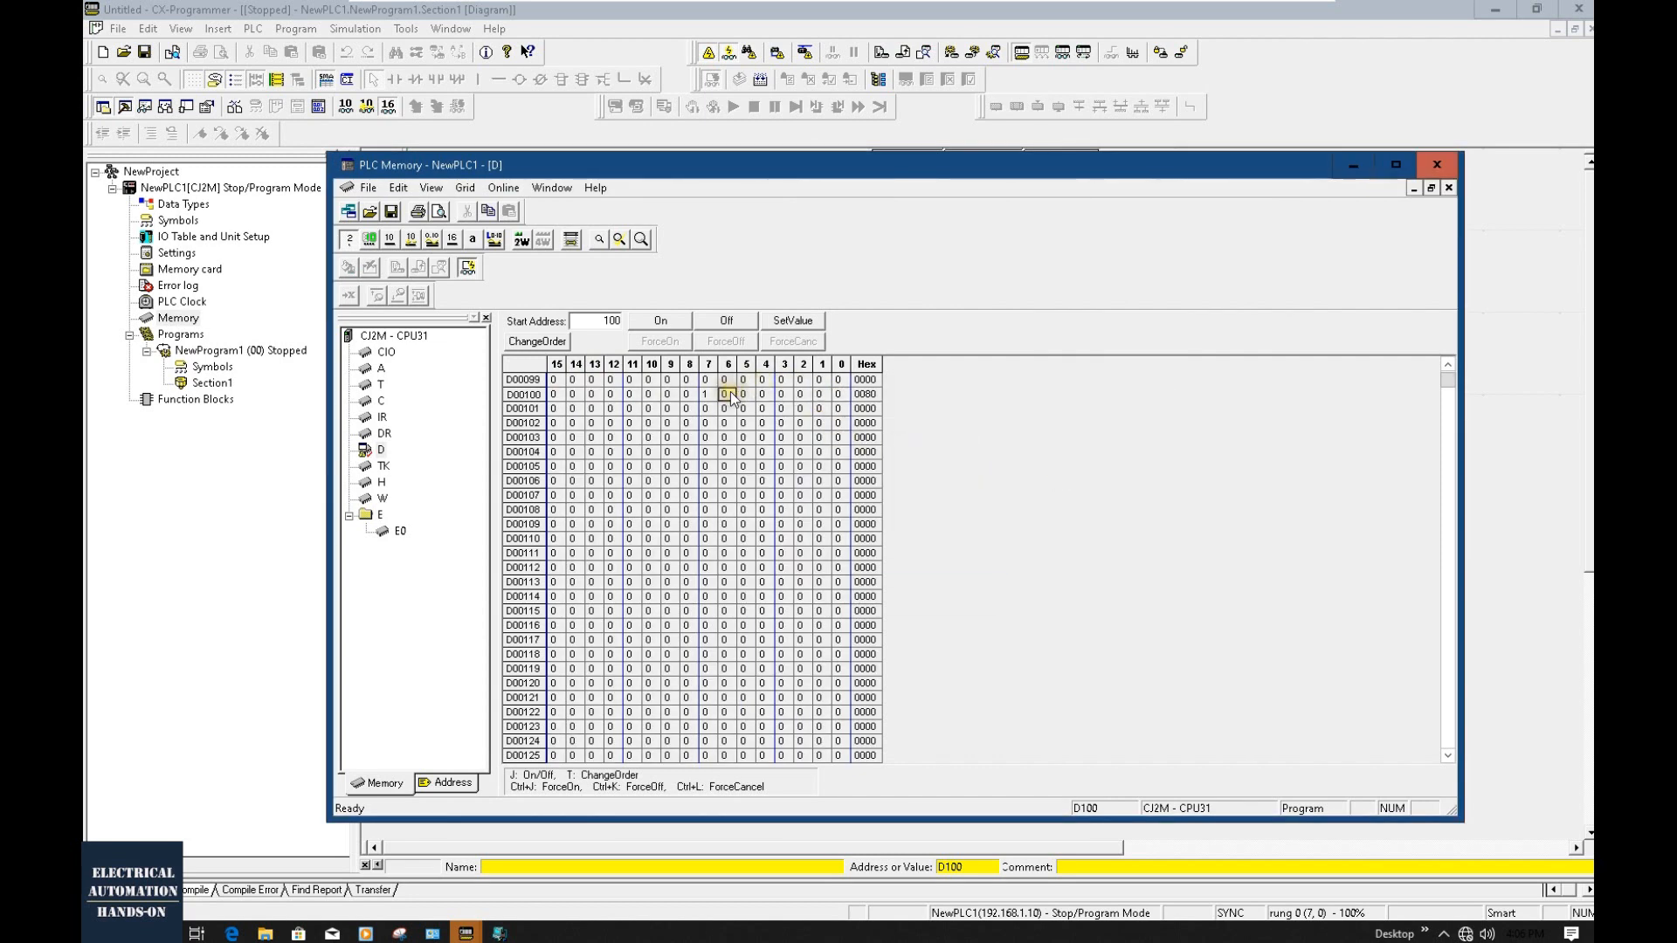
View D00100 in hexadecimal and again in binary, examine its bit 7, and minimize the PLC memory window.
{"action": "left_click", "coordinate": [452, 239]}
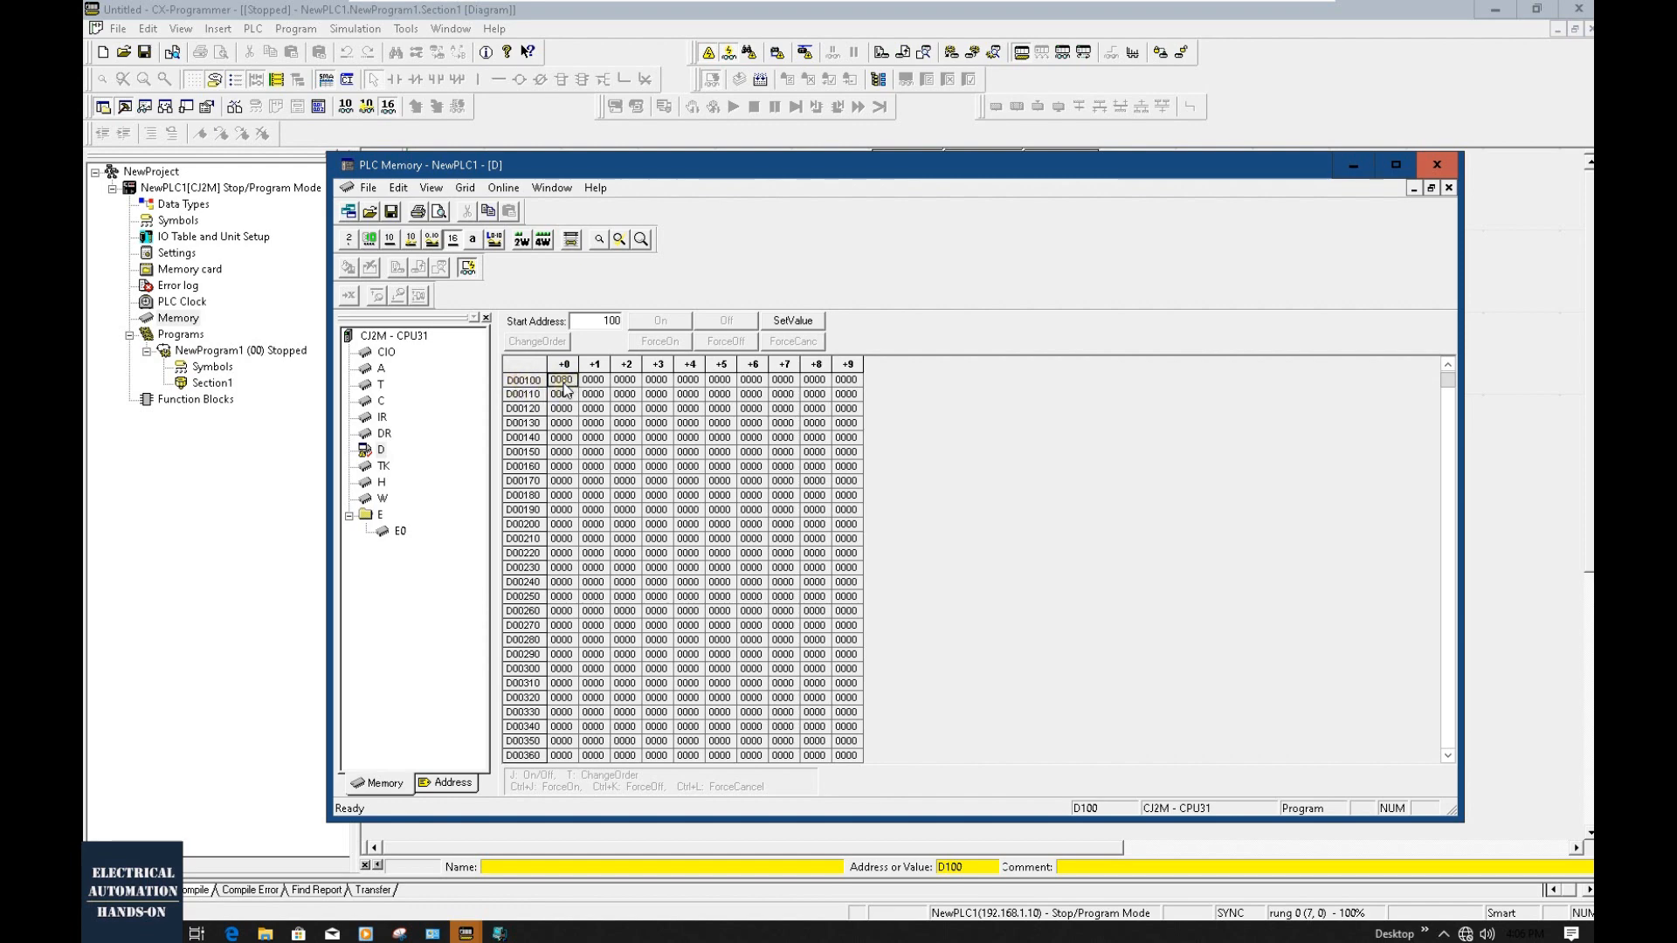
{"action": "left_click", "coordinate": [349, 240]}
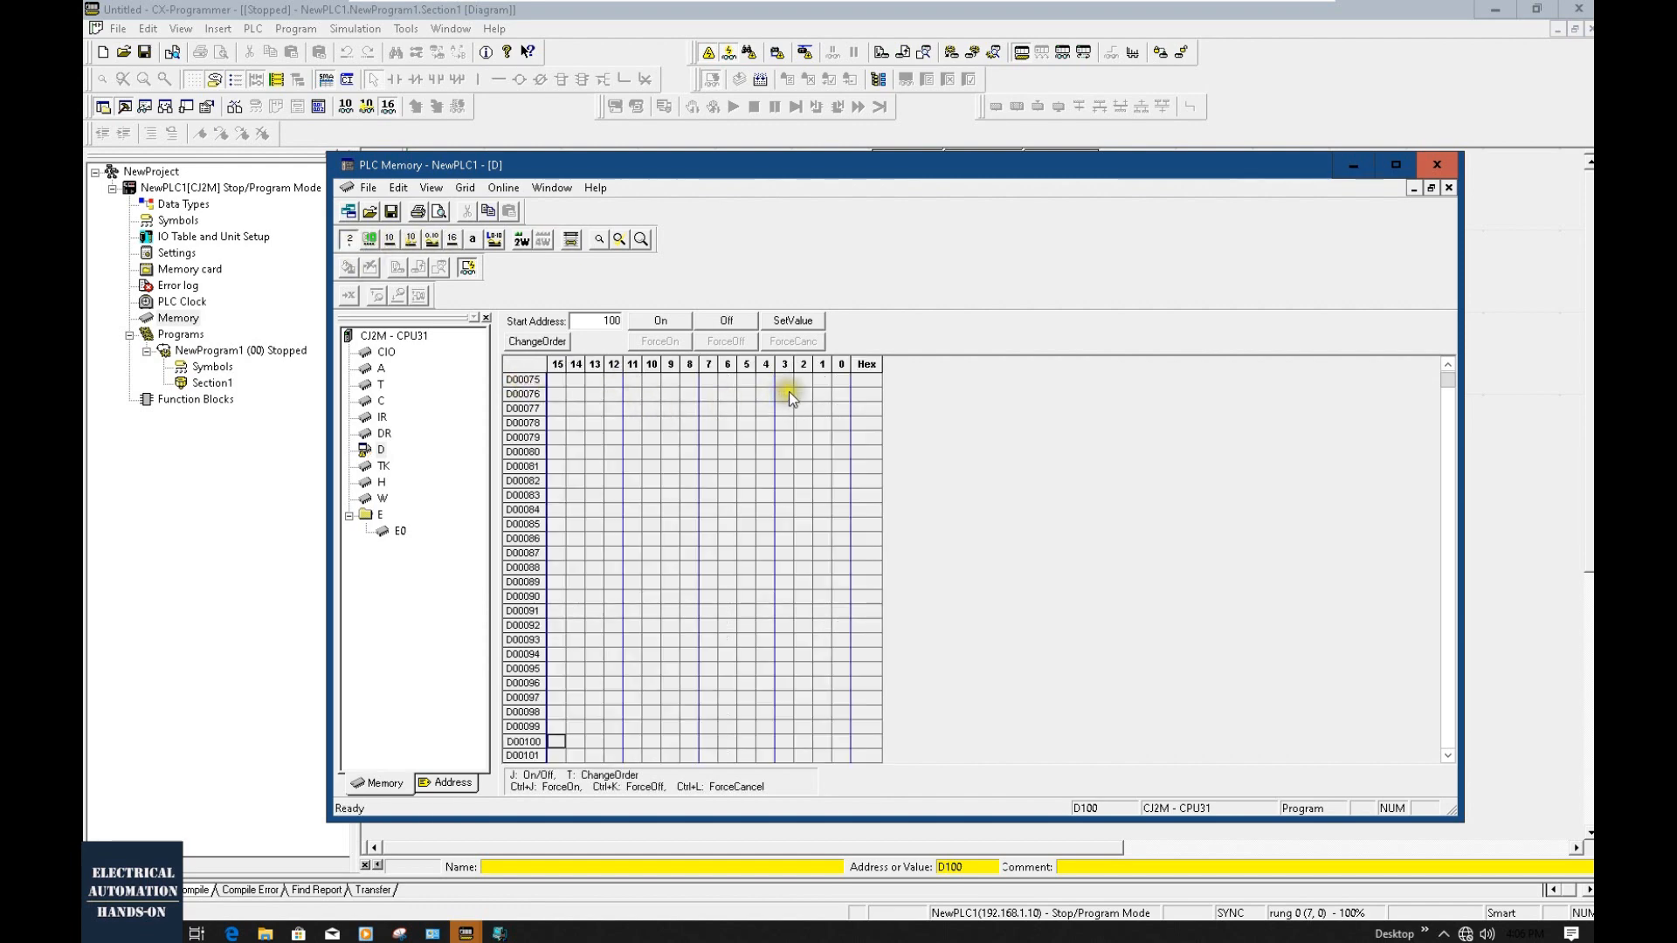
{"action": "scroll", "coordinate": [696, 646], "scroll_direction": "down", "scroll_amount": 2}
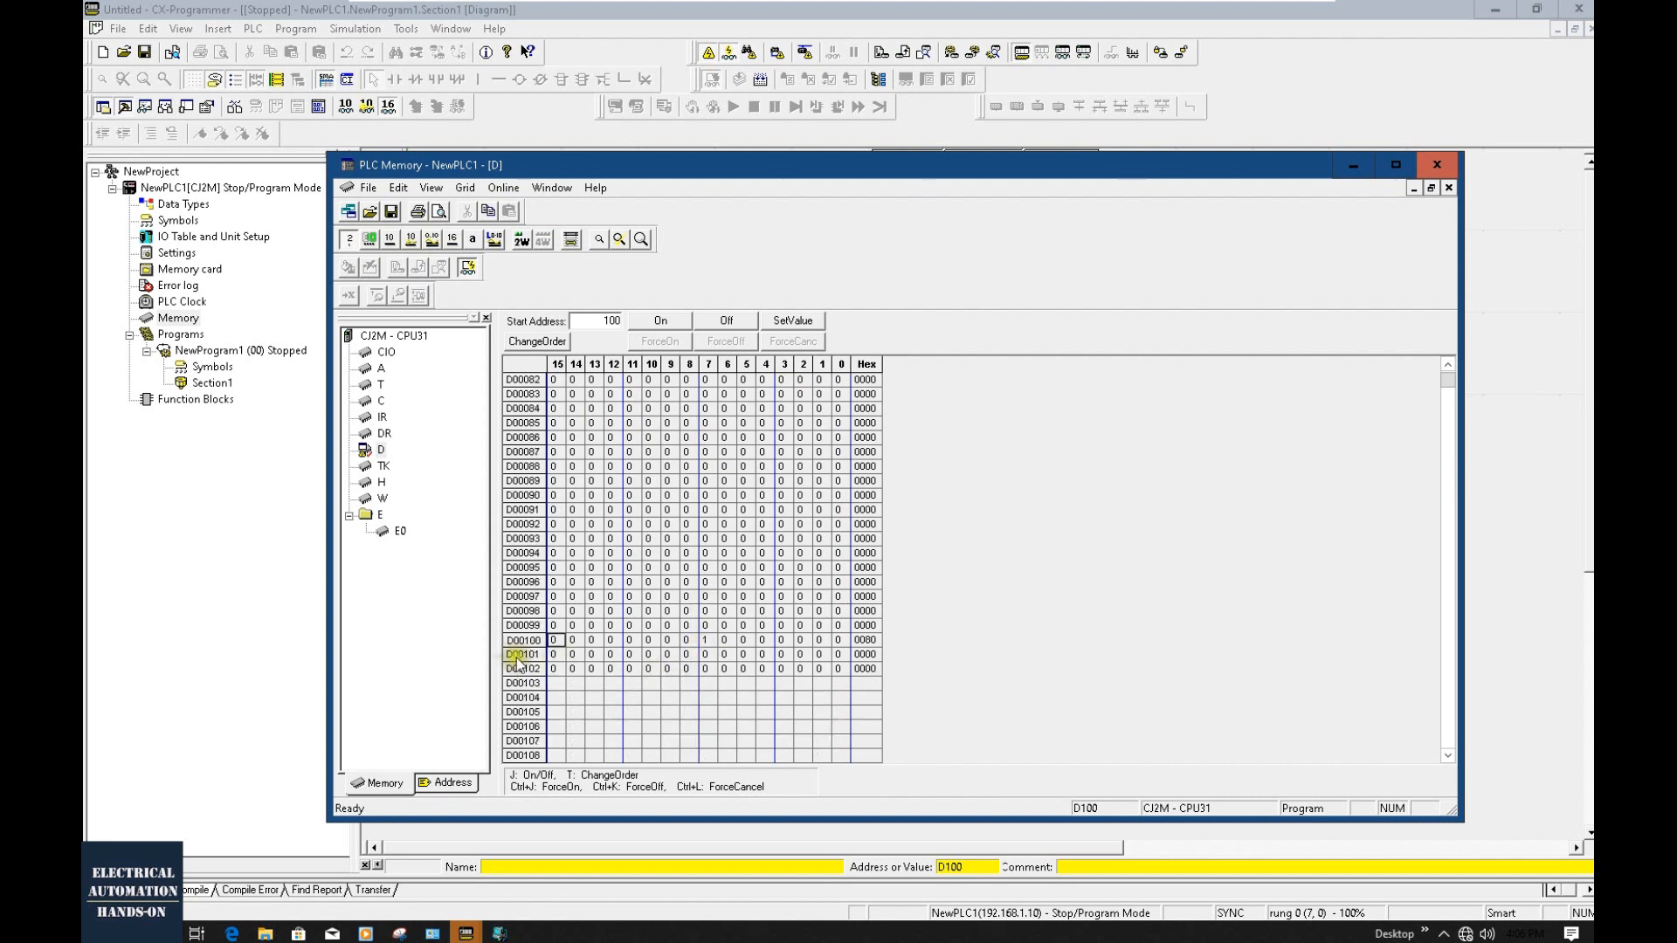
{"action": "scroll", "coordinate": [559, 638], "scroll_direction": "down", "scroll_amount": 2}
{"action": "left_click", "coordinate": [705, 553]}
{"action": "scroll", "coordinate": [738, 594], "scroll_direction": "down", "scroll_amount": 4}
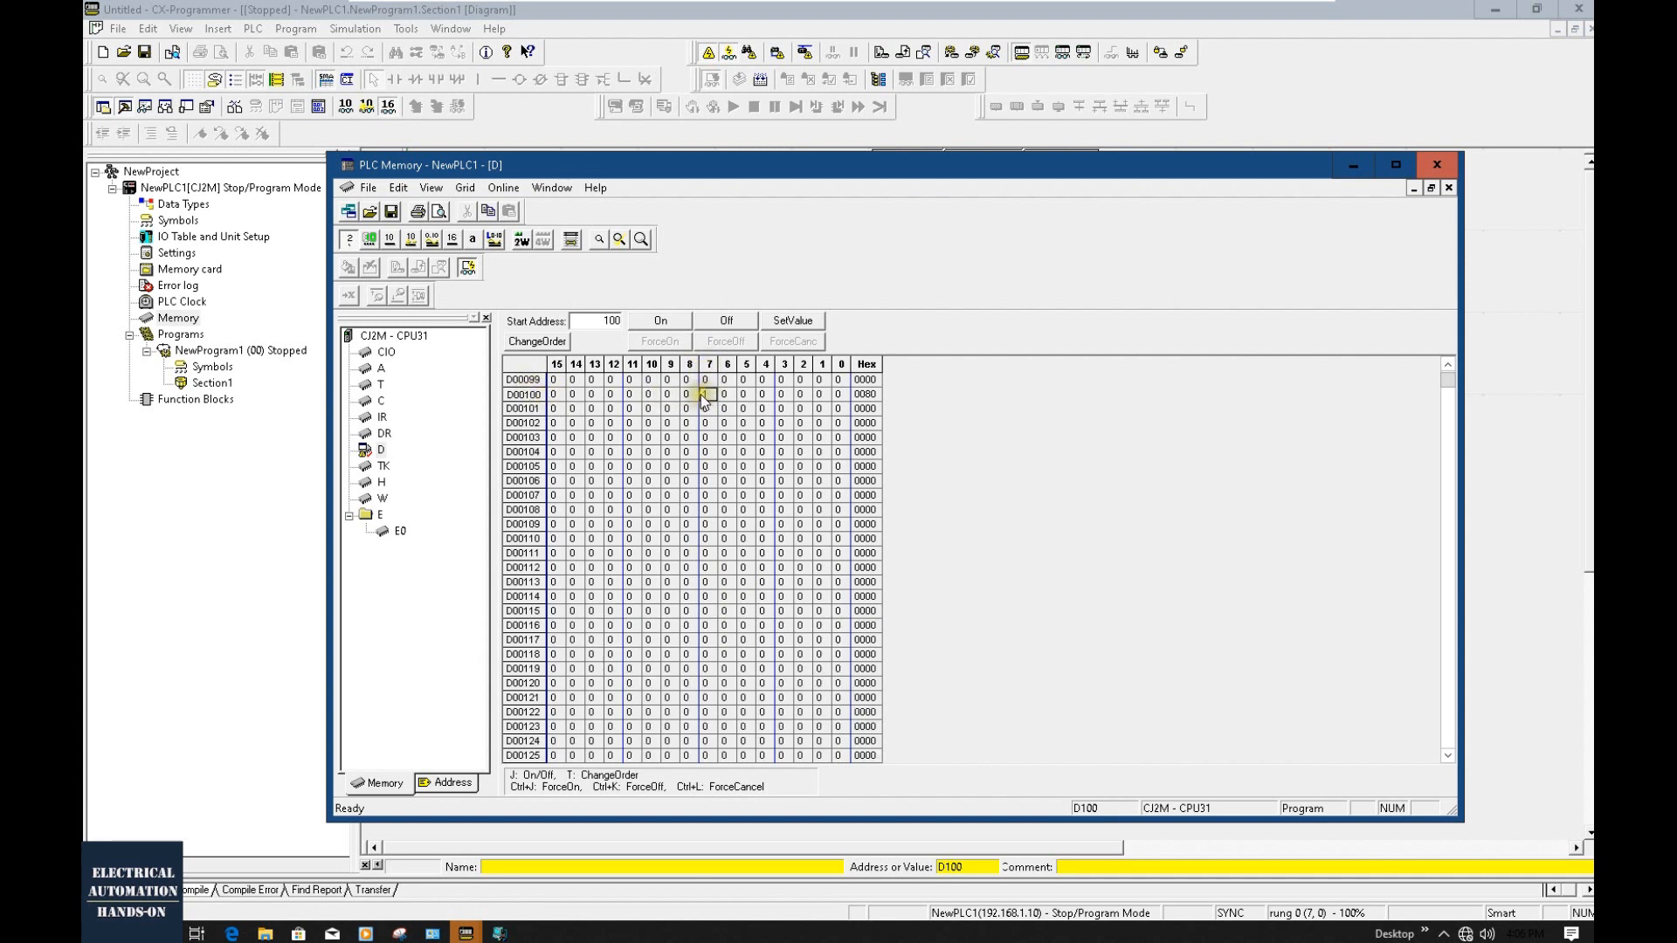
{"action": "left_click", "coordinate": [1351, 165]}
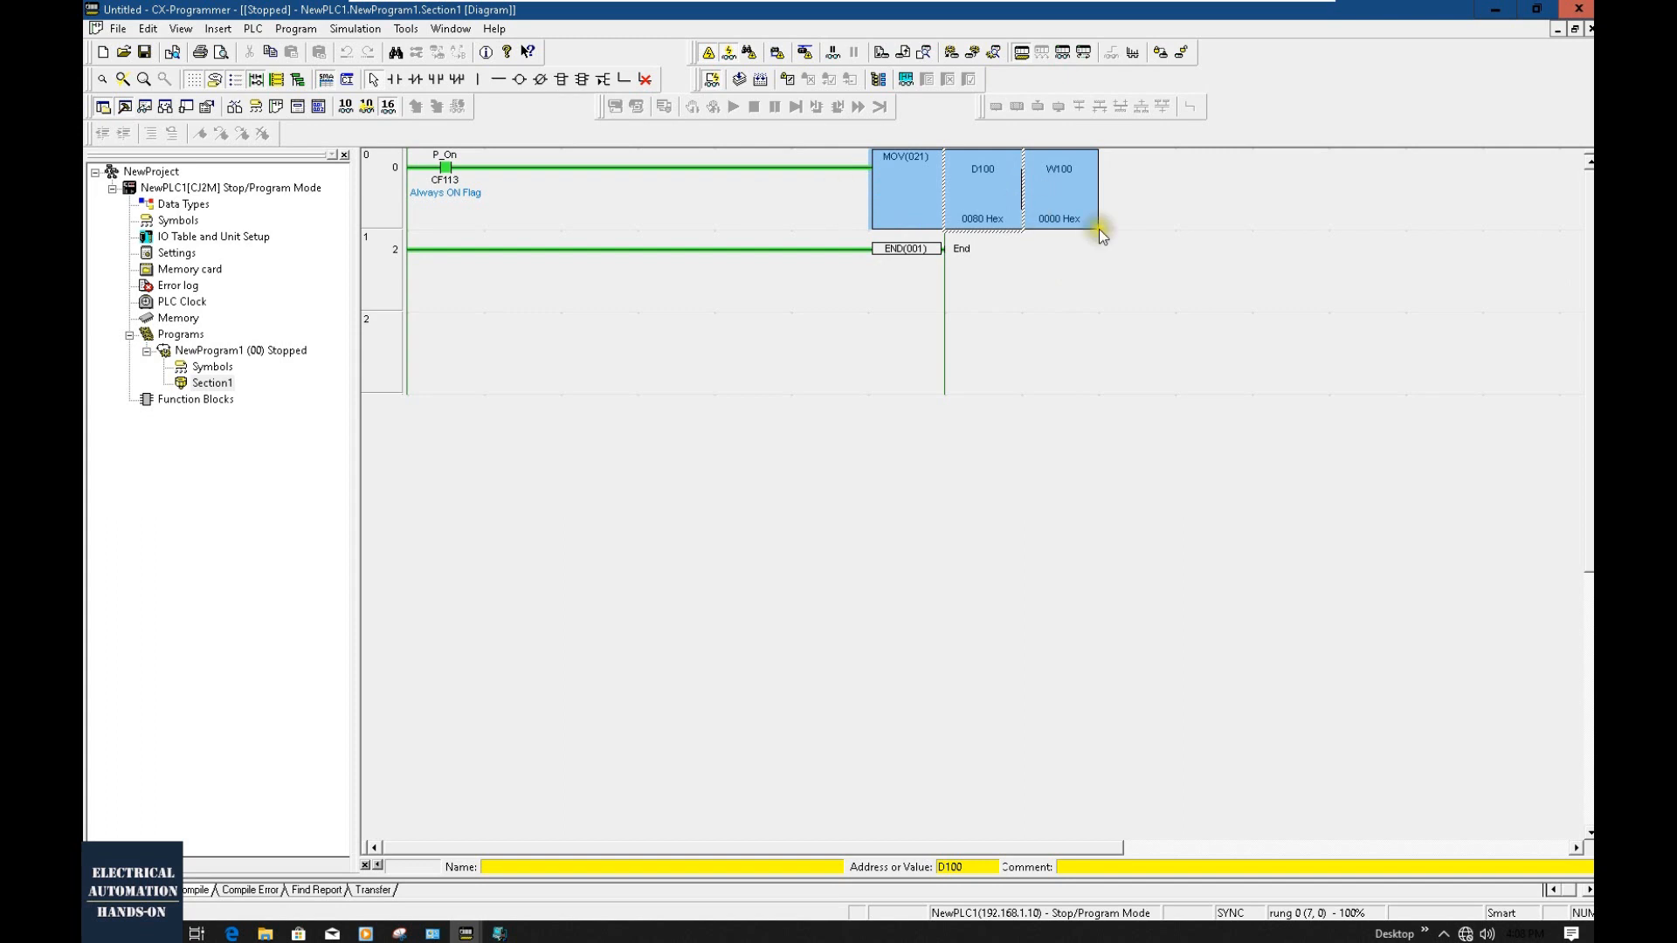
Switch the PLC to Run mode and observe the D100 and W100 values on the MOV instruction.
{"action": "left_click", "coordinate": [1144, 349]}
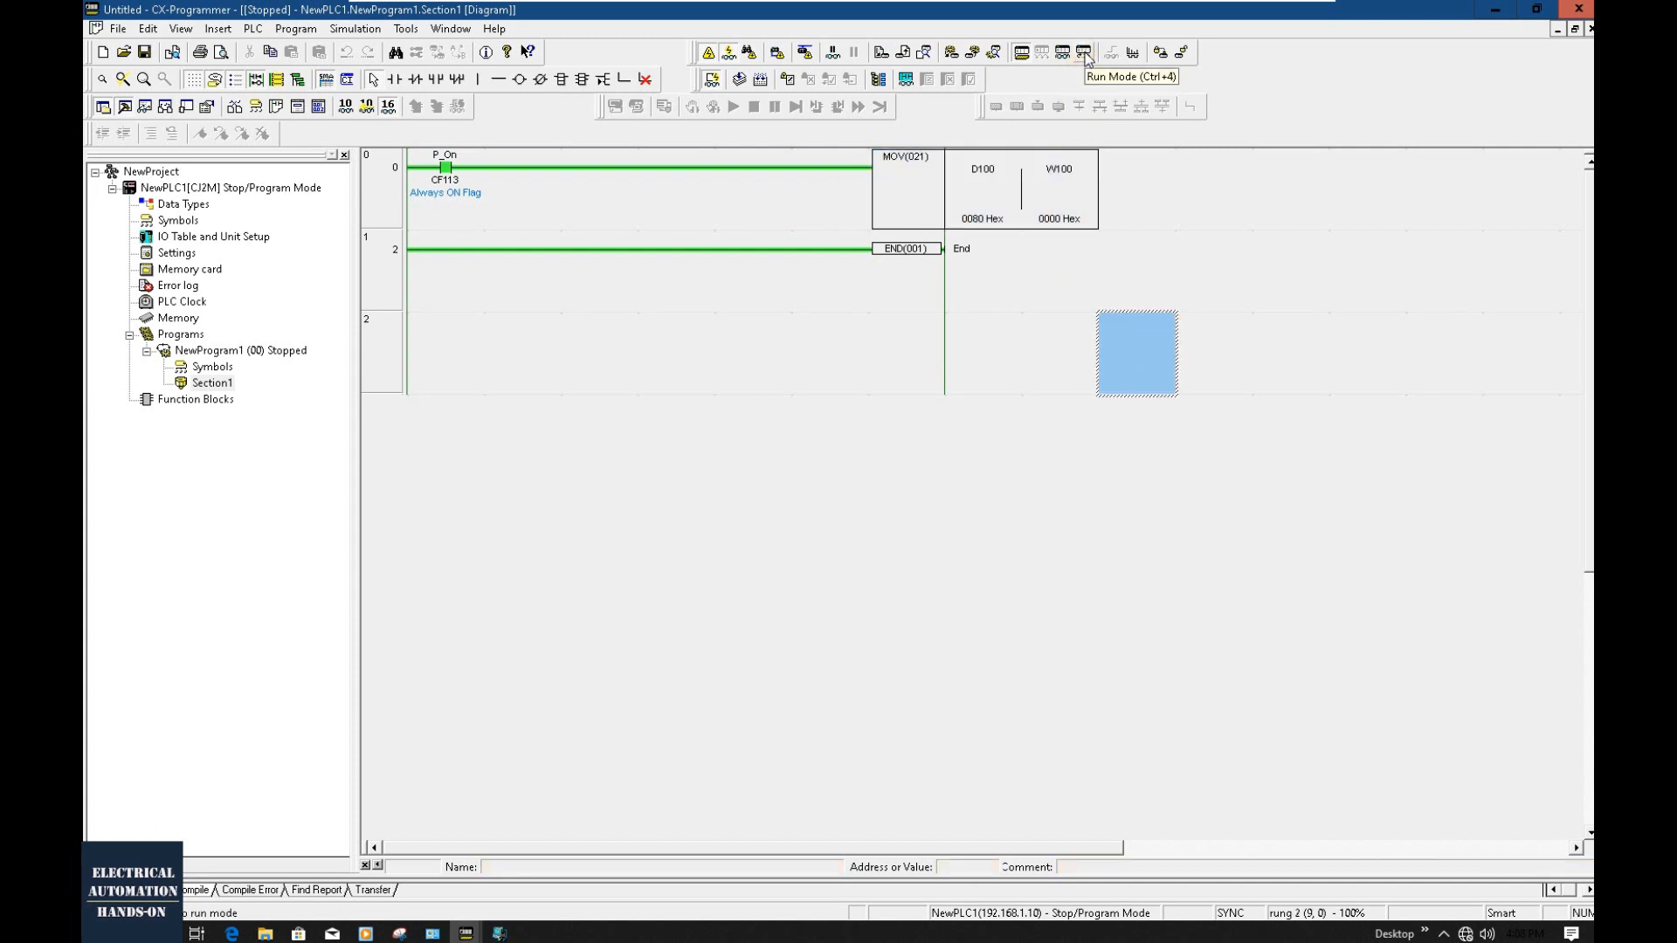
{"action": "left_click", "coordinate": [1085, 55]}
{"action": "left_click", "coordinate": [914, 508]}
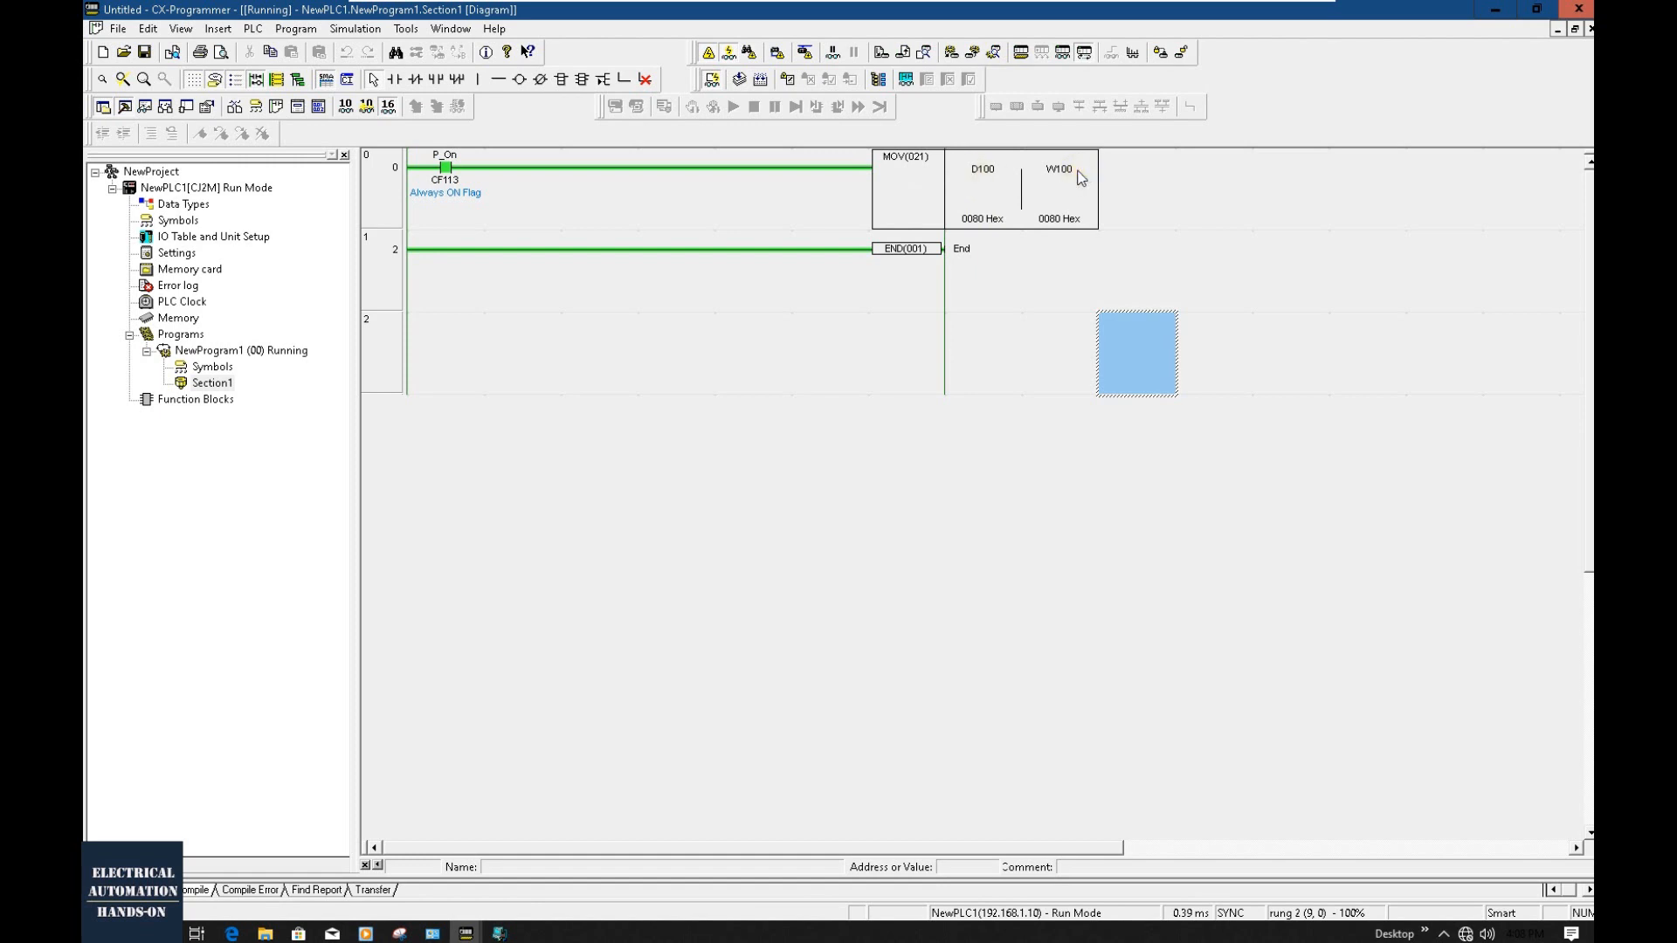
{"action": "left_click", "coordinate": [1035, 201]}
{"action": "left_click", "coordinate": [998, 192]}
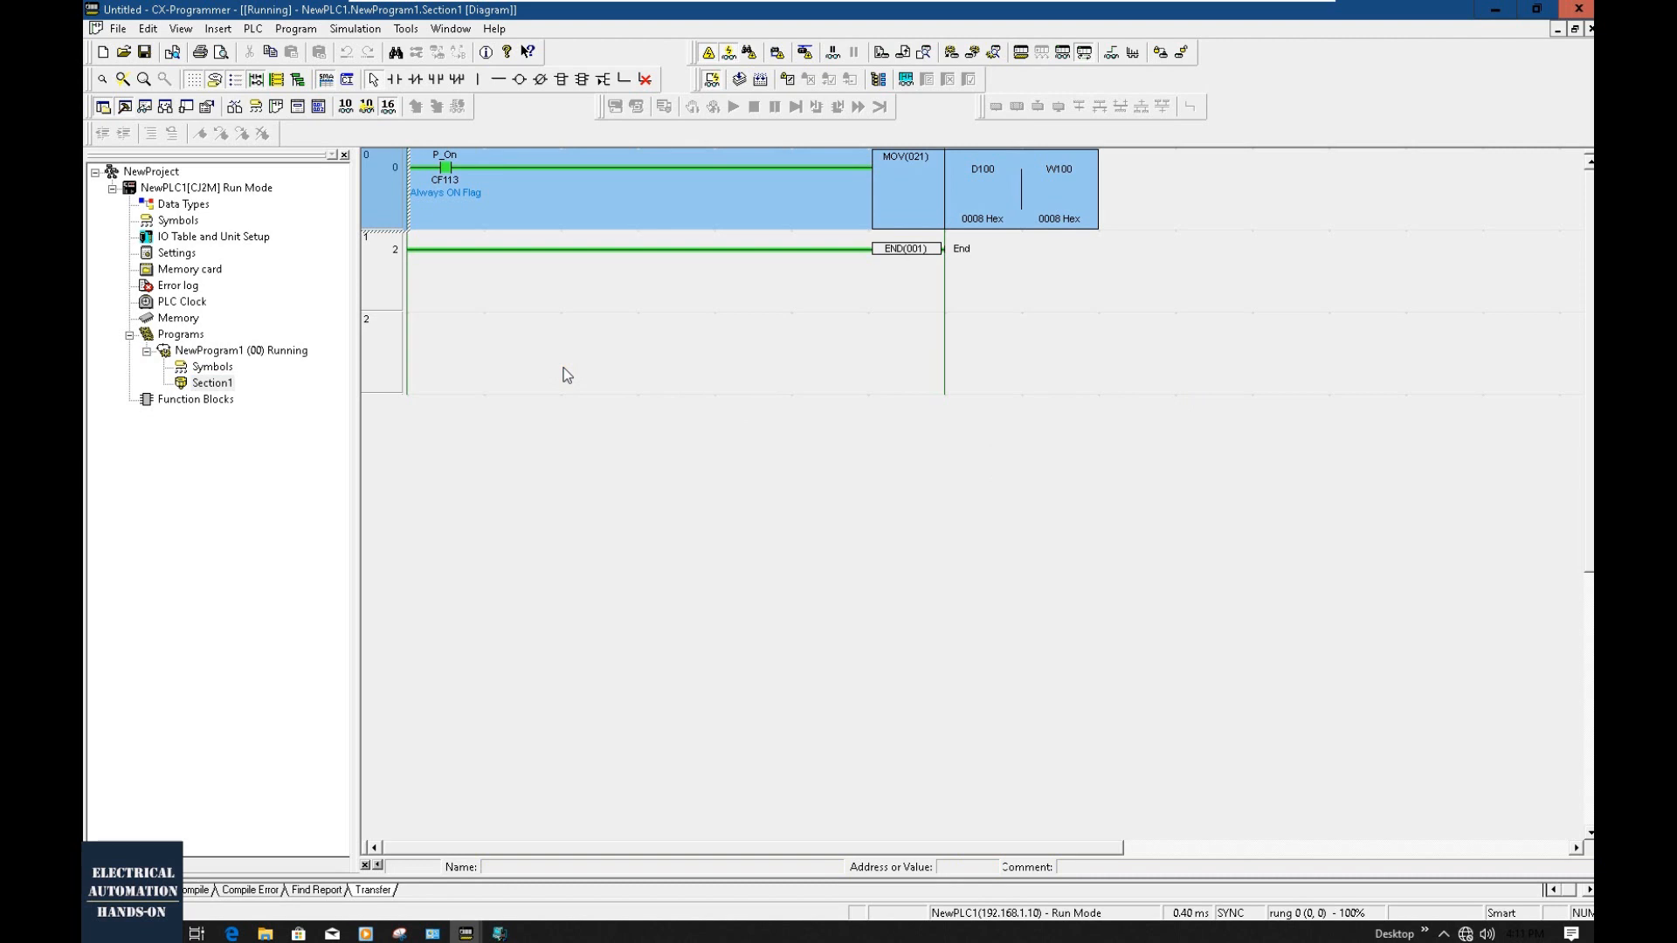
Switch the PLC to Monitor mode and begin an online edit of the MOV rung.
{"action": "left_click", "coordinate": [1064, 59]}
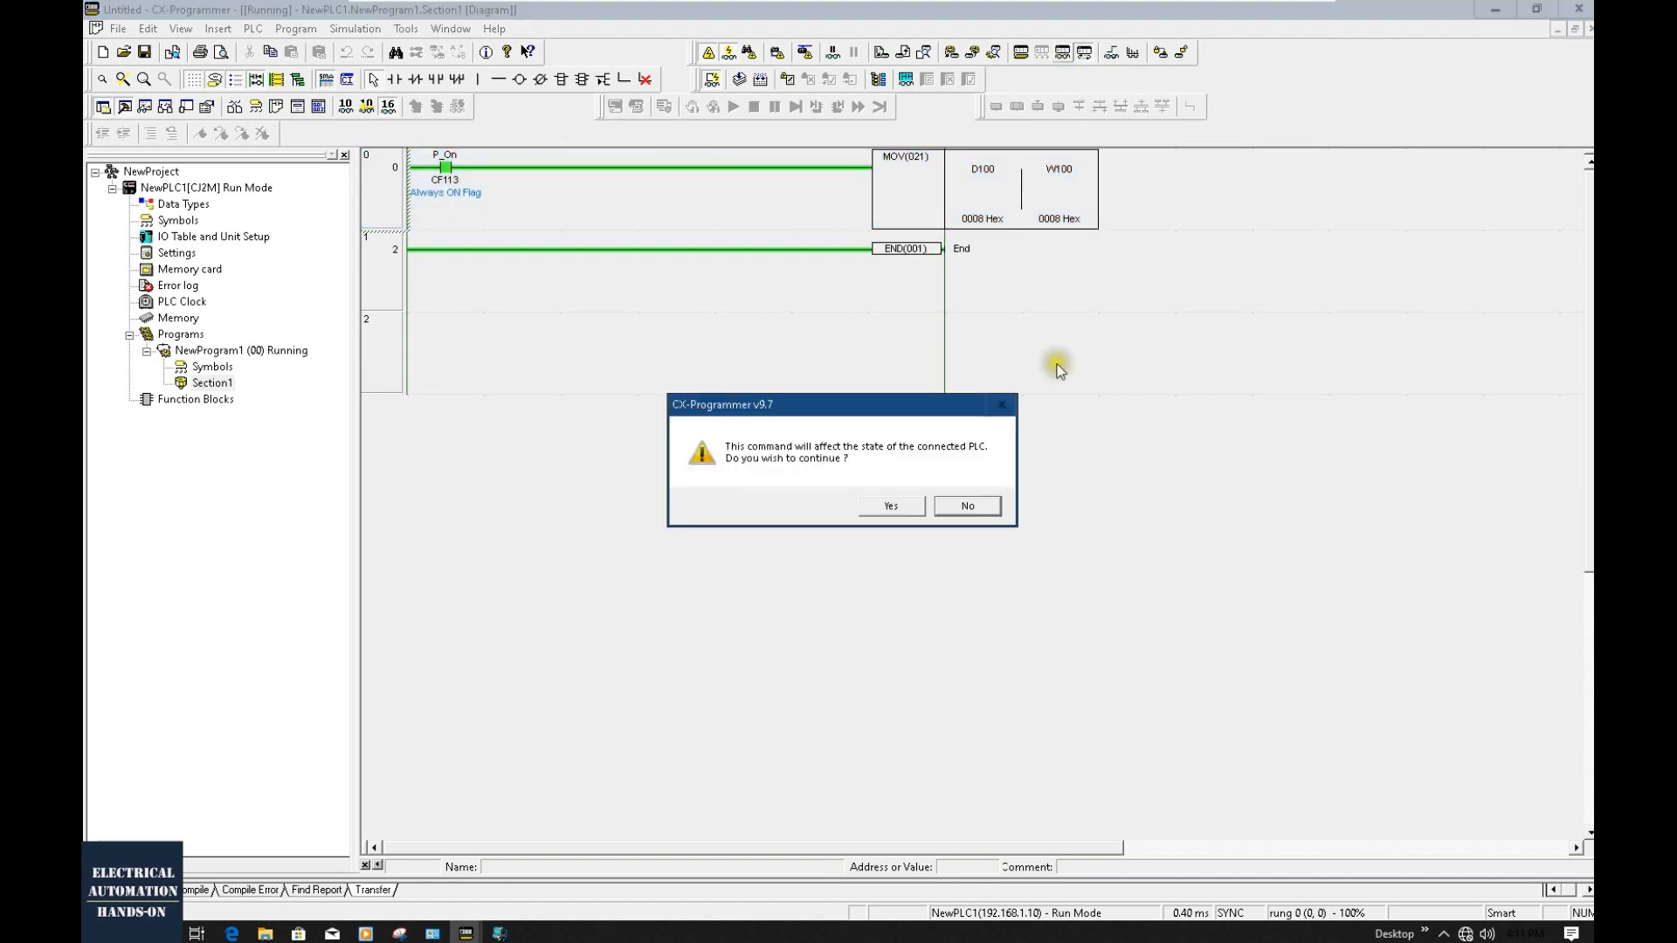
{"action": "left_click", "coordinate": [887, 508]}
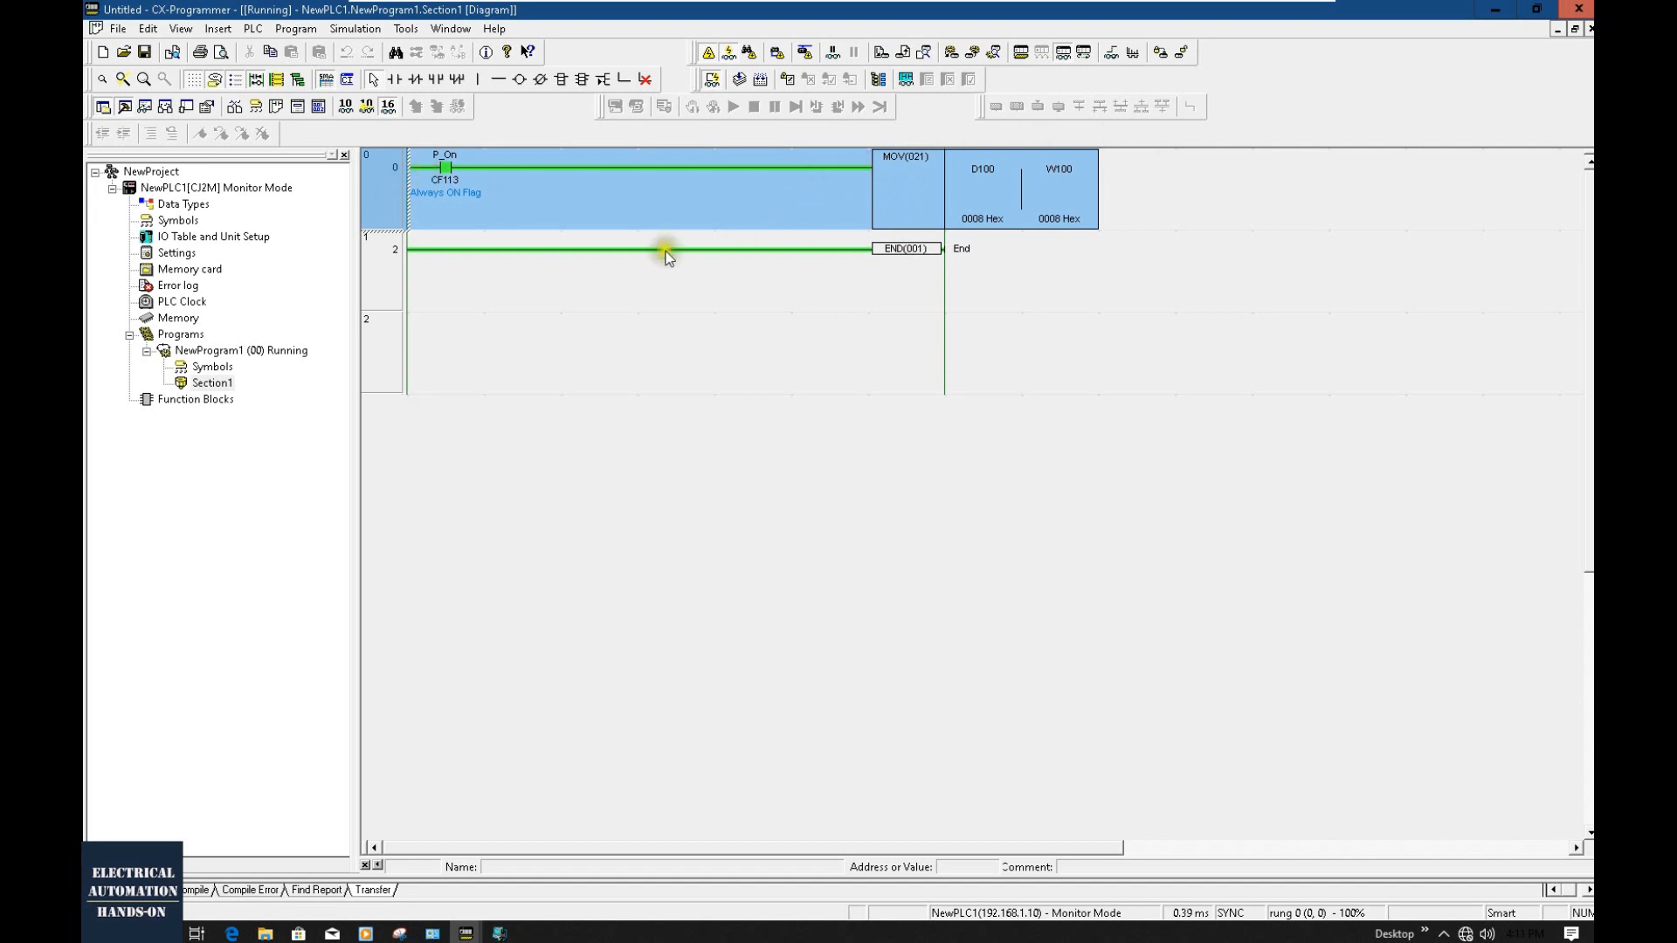
{"action": "left_click", "coordinate": [790, 81]}
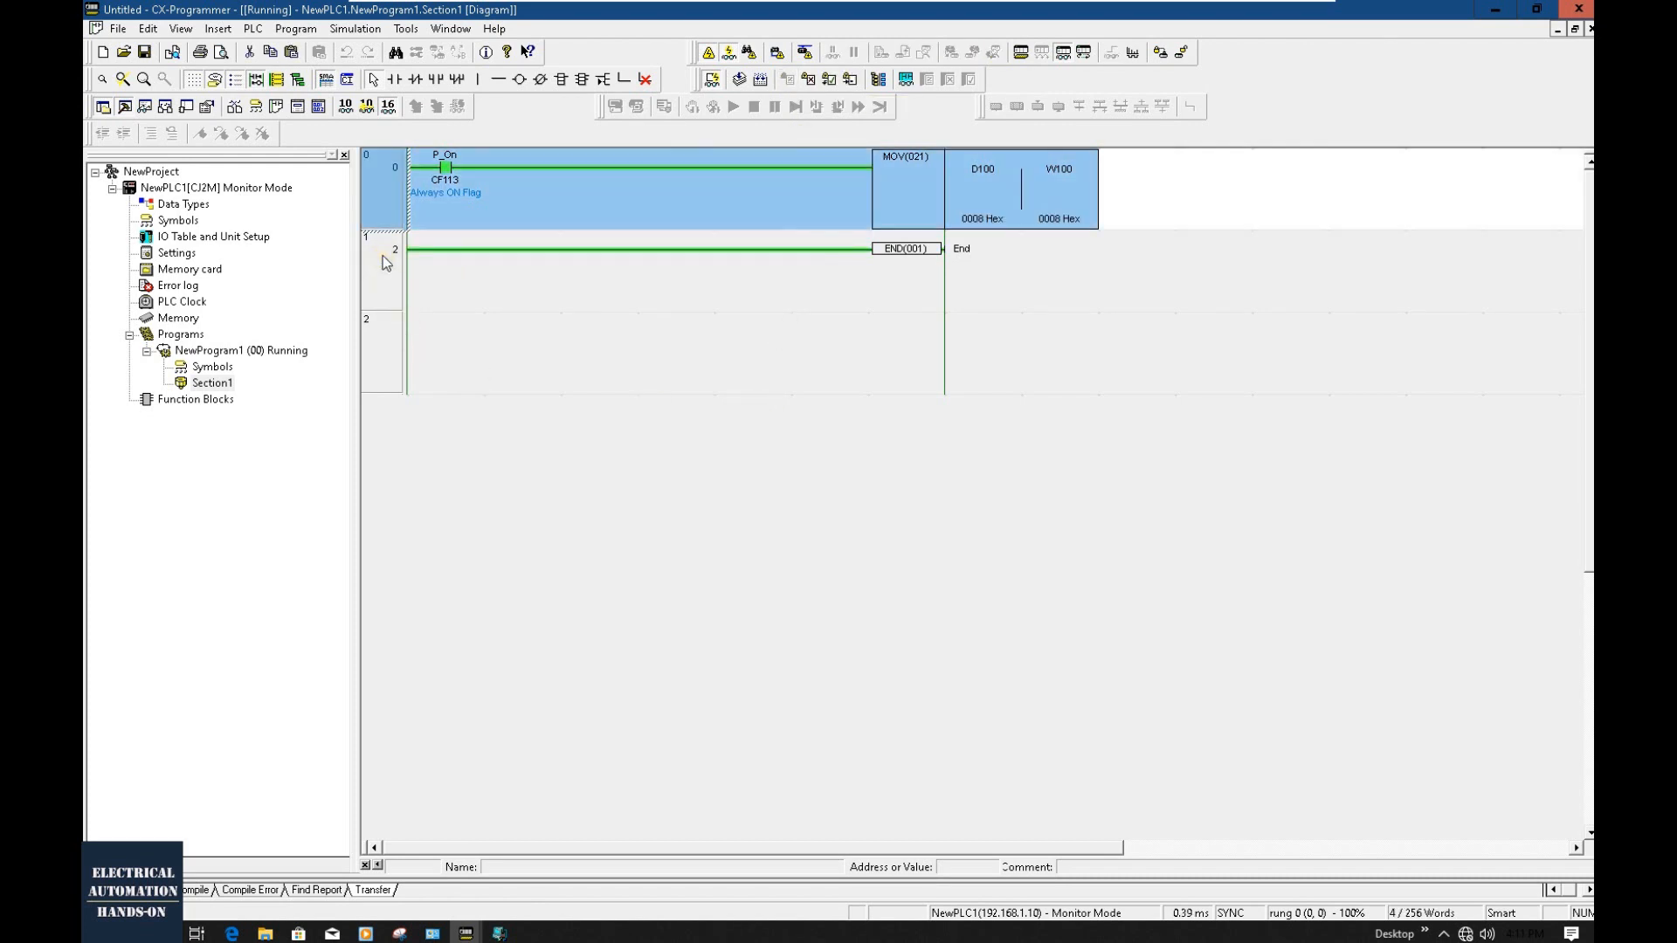
Insert a rung below the MOV rung and place a P_On contact at its start.
{"action": "right_click", "coordinate": [381, 213]}
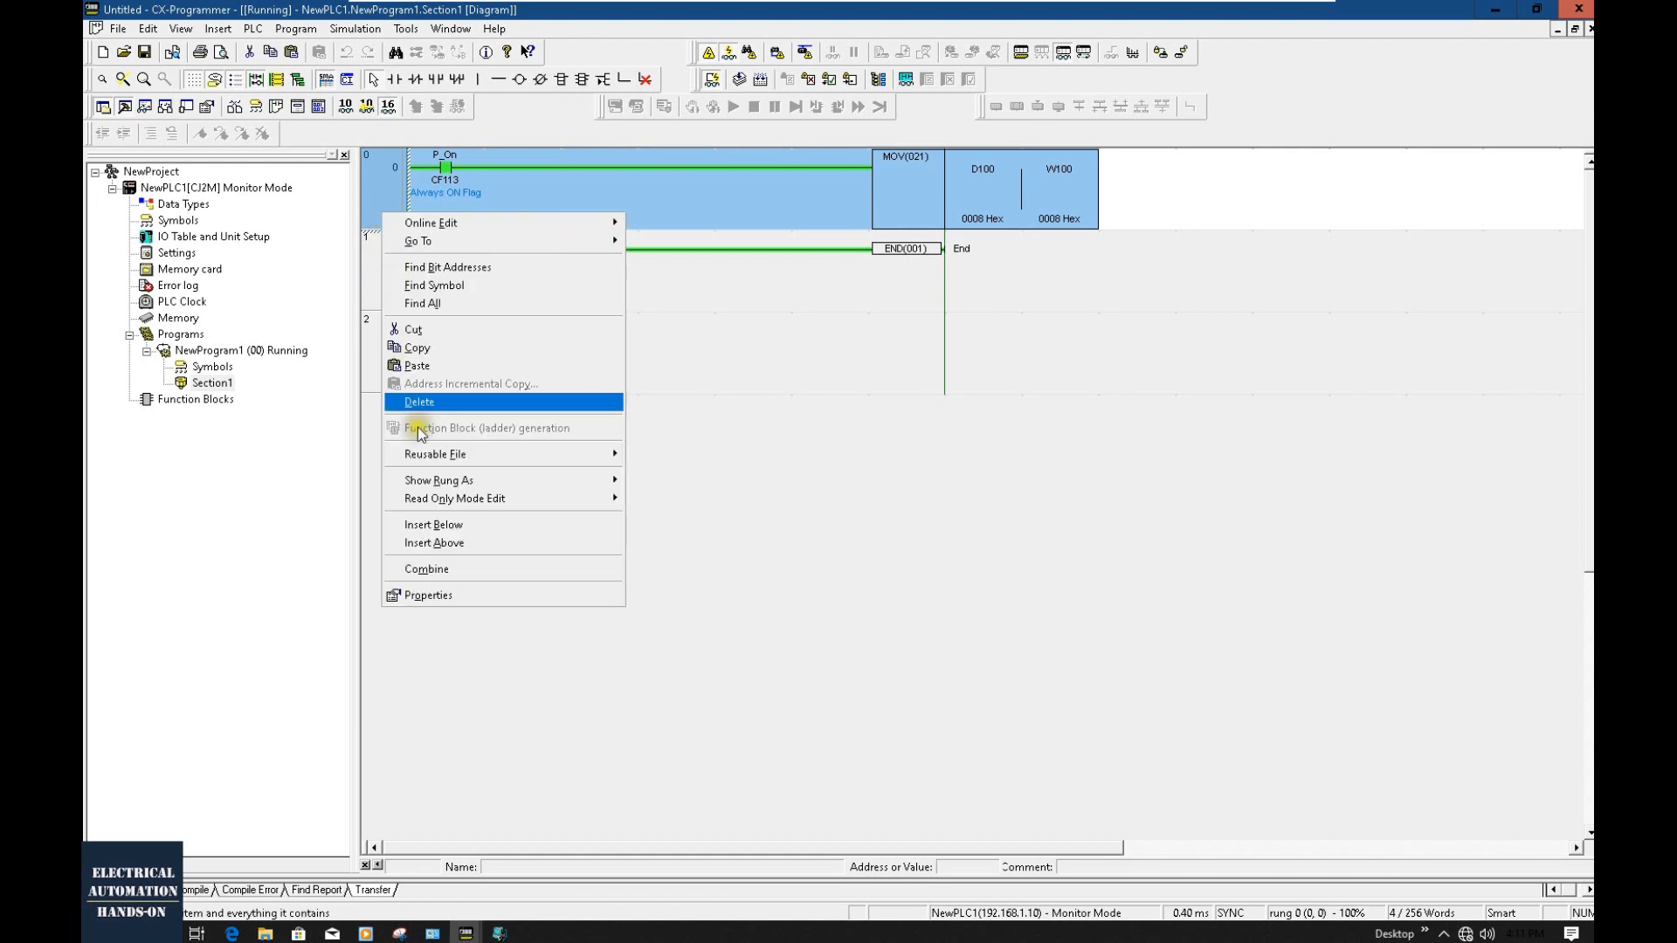
{"action": "left_click", "coordinate": [437, 524]}
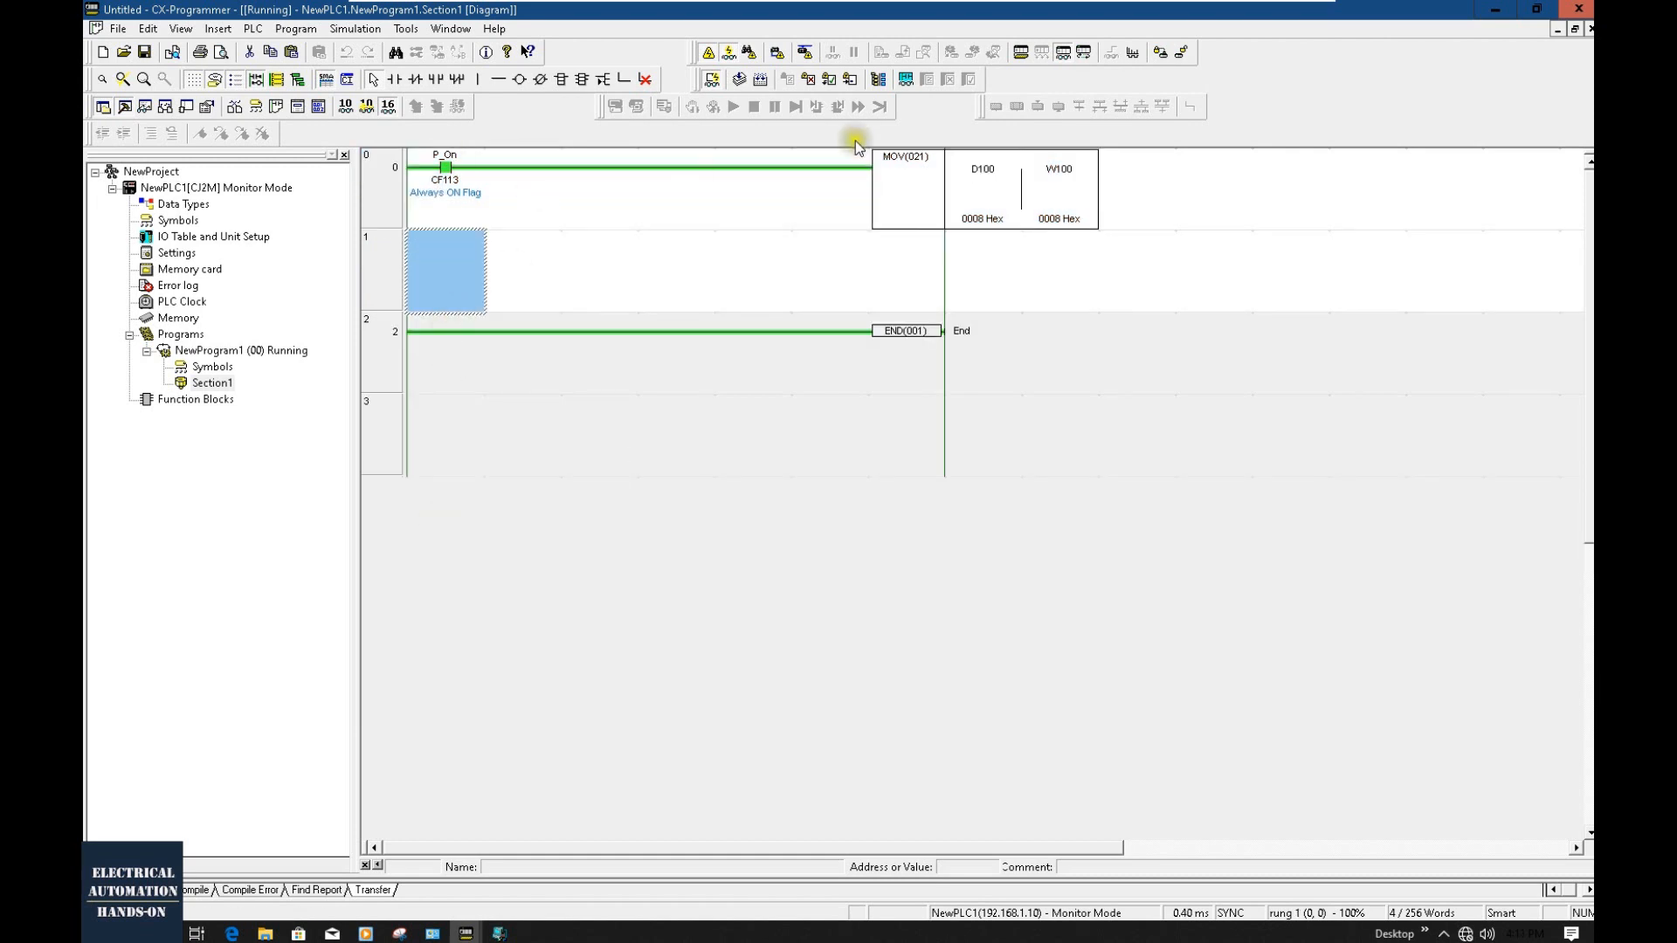
{"action": "left_click", "coordinate": [370, 214]}
{"action": "left_click", "coordinate": [372, 305]}
{"action": "left_click", "coordinate": [423, 286]}
{"action": "left_click", "coordinate": [395, 78]}
{"action": "left_click", "coordinate": [454, 290]}
{"action": "left_click", "coordinate": [550, 346]}
{"action": "scroll", "coordinate": [548, 393], "scroll_direction": "down", "scroll_amount": 2}
{"action": "left_click", "coordinate": [489, 599]}
{"action": "left_click", "coordinate": [638, 347]}
Add a MOV instruction after the P_On contact in the new rung, with source W200 and destination D200.
{"action": "left_click", "coordinate": [562, 80]}
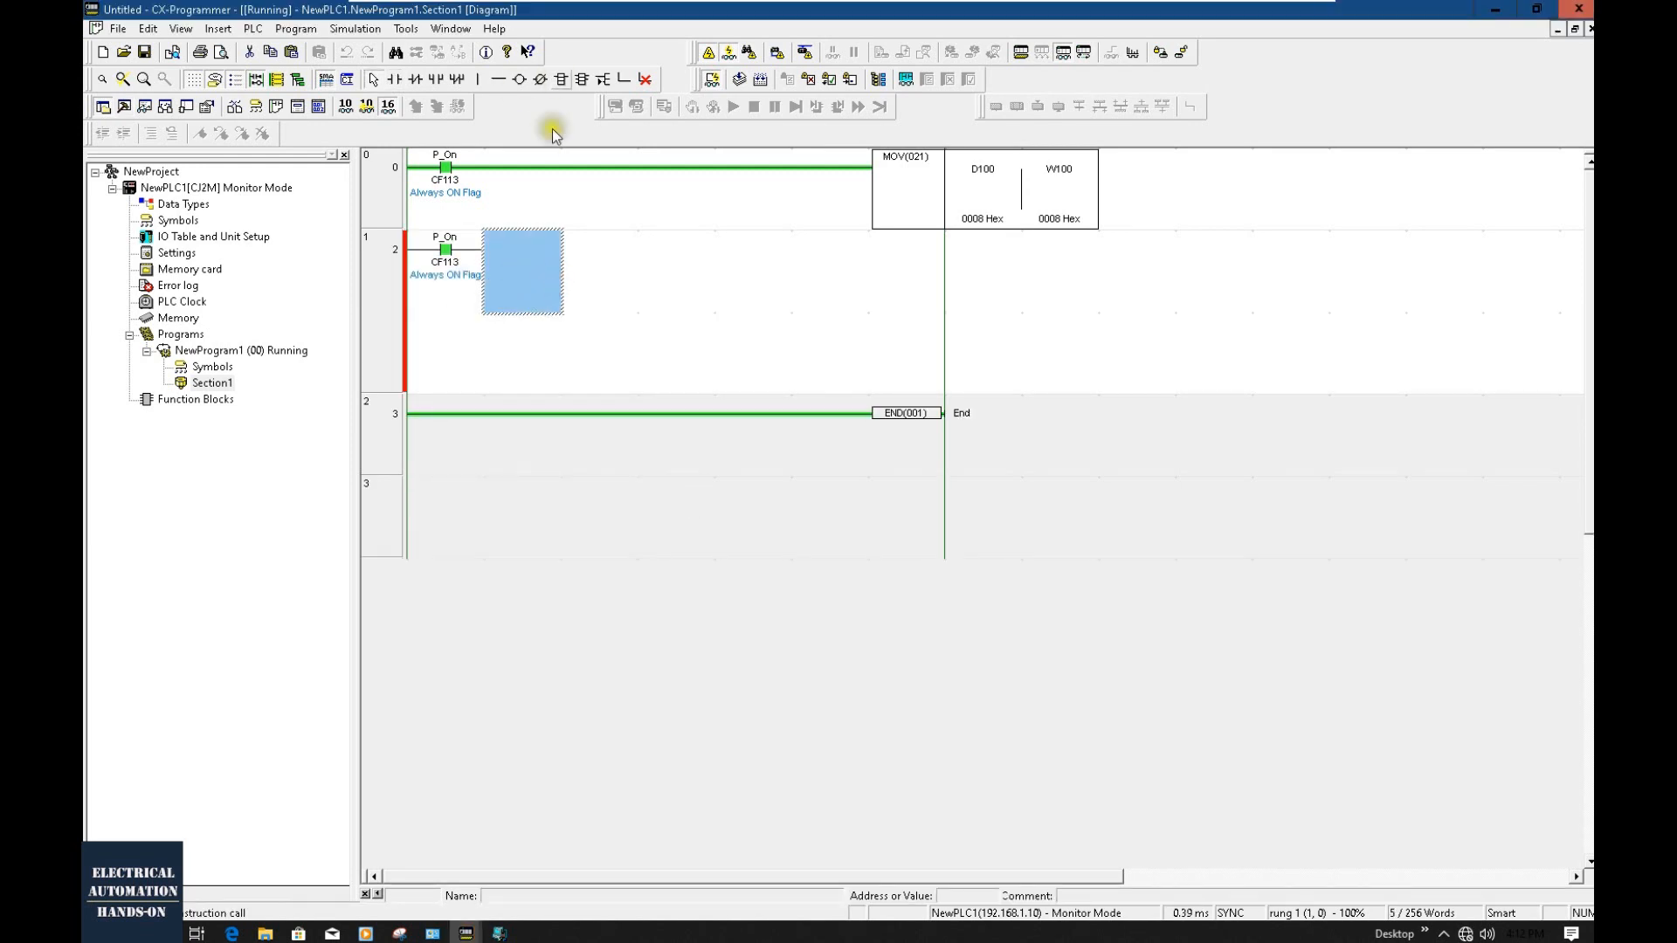
{"action": "left_click", "coordinate": [523, 280]}
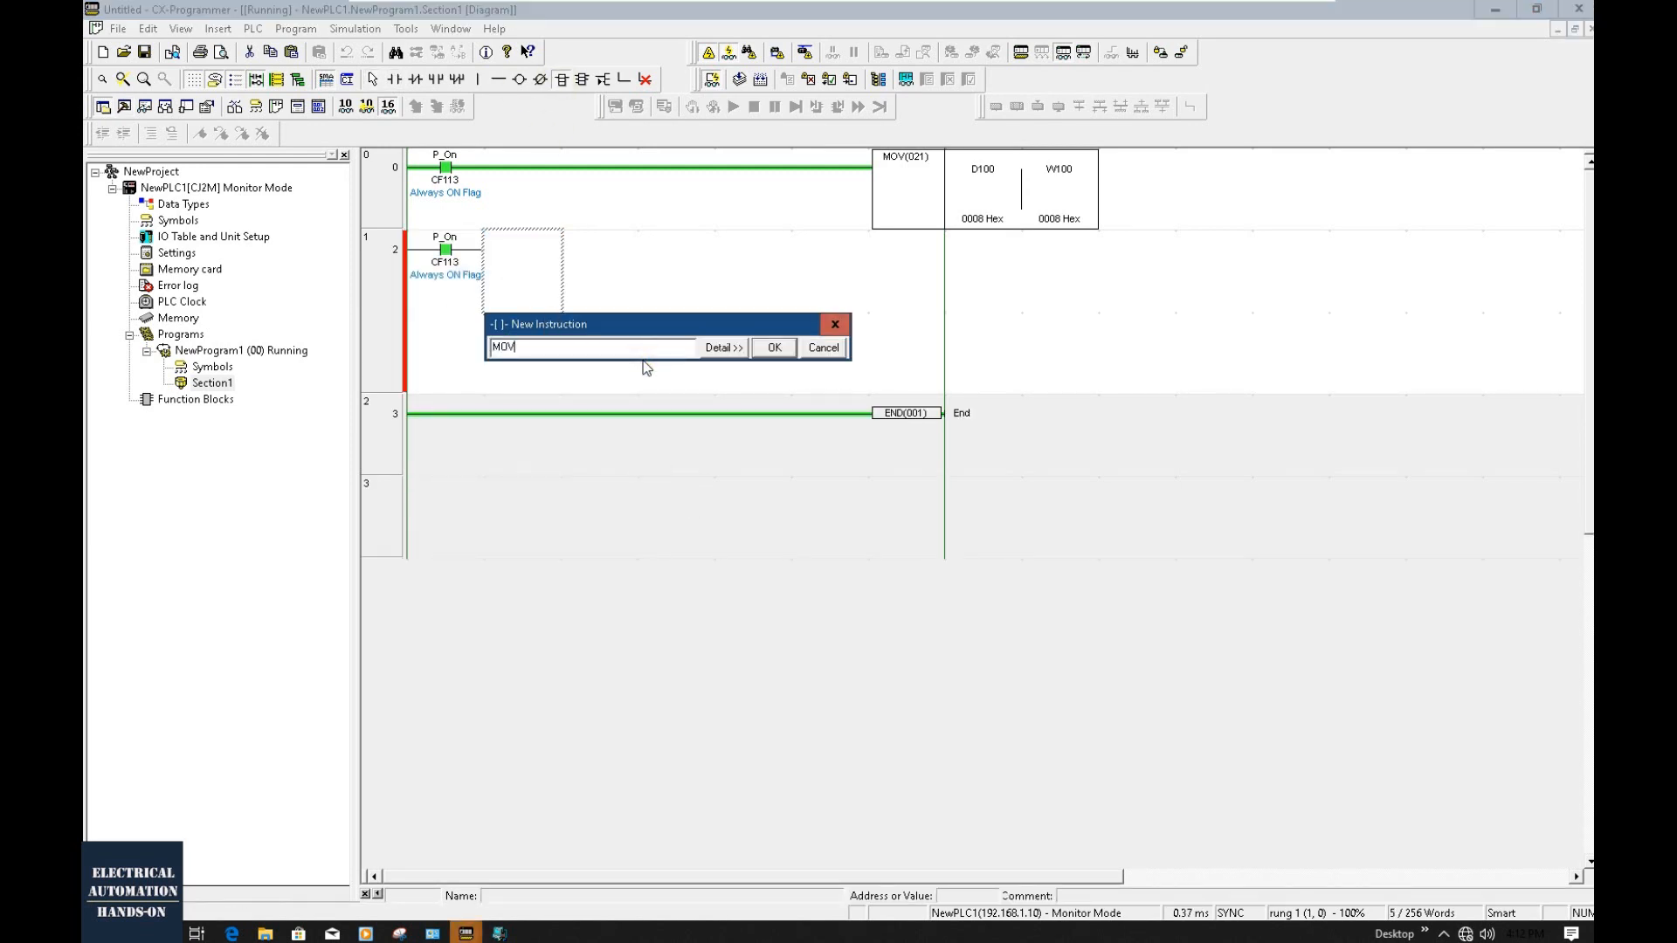
{"action": "key", "text": "Return"}
{"action": "left_click", "coordinate": [605, 277]}
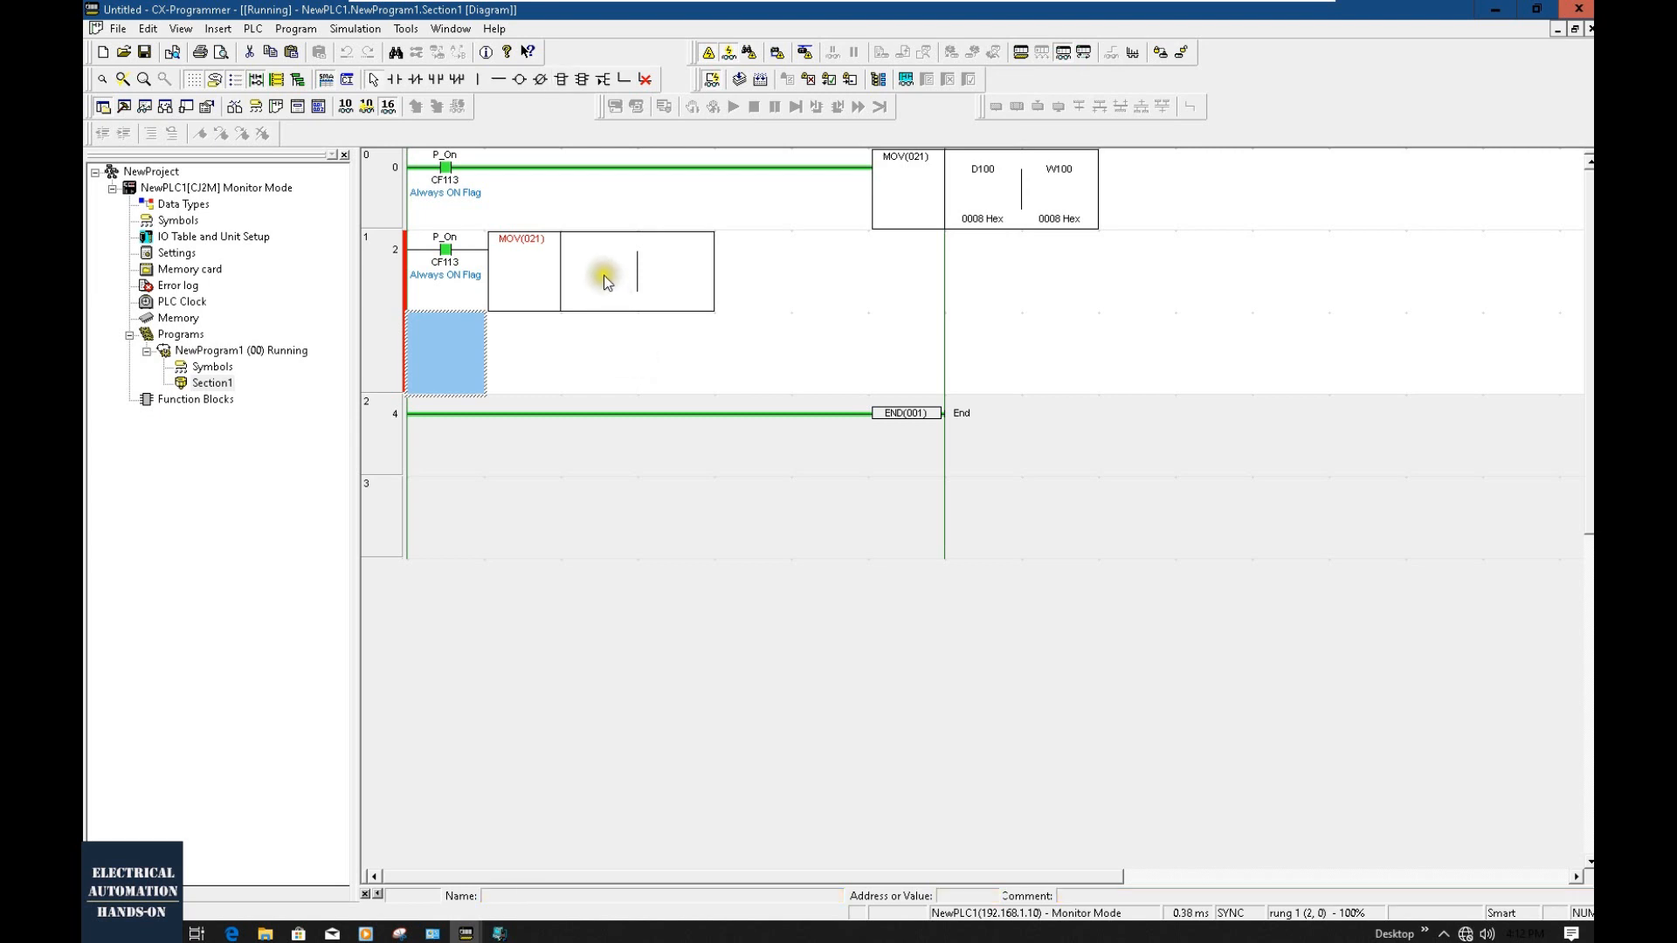
{"action": "double_click", "coordinate": [604, 277]}
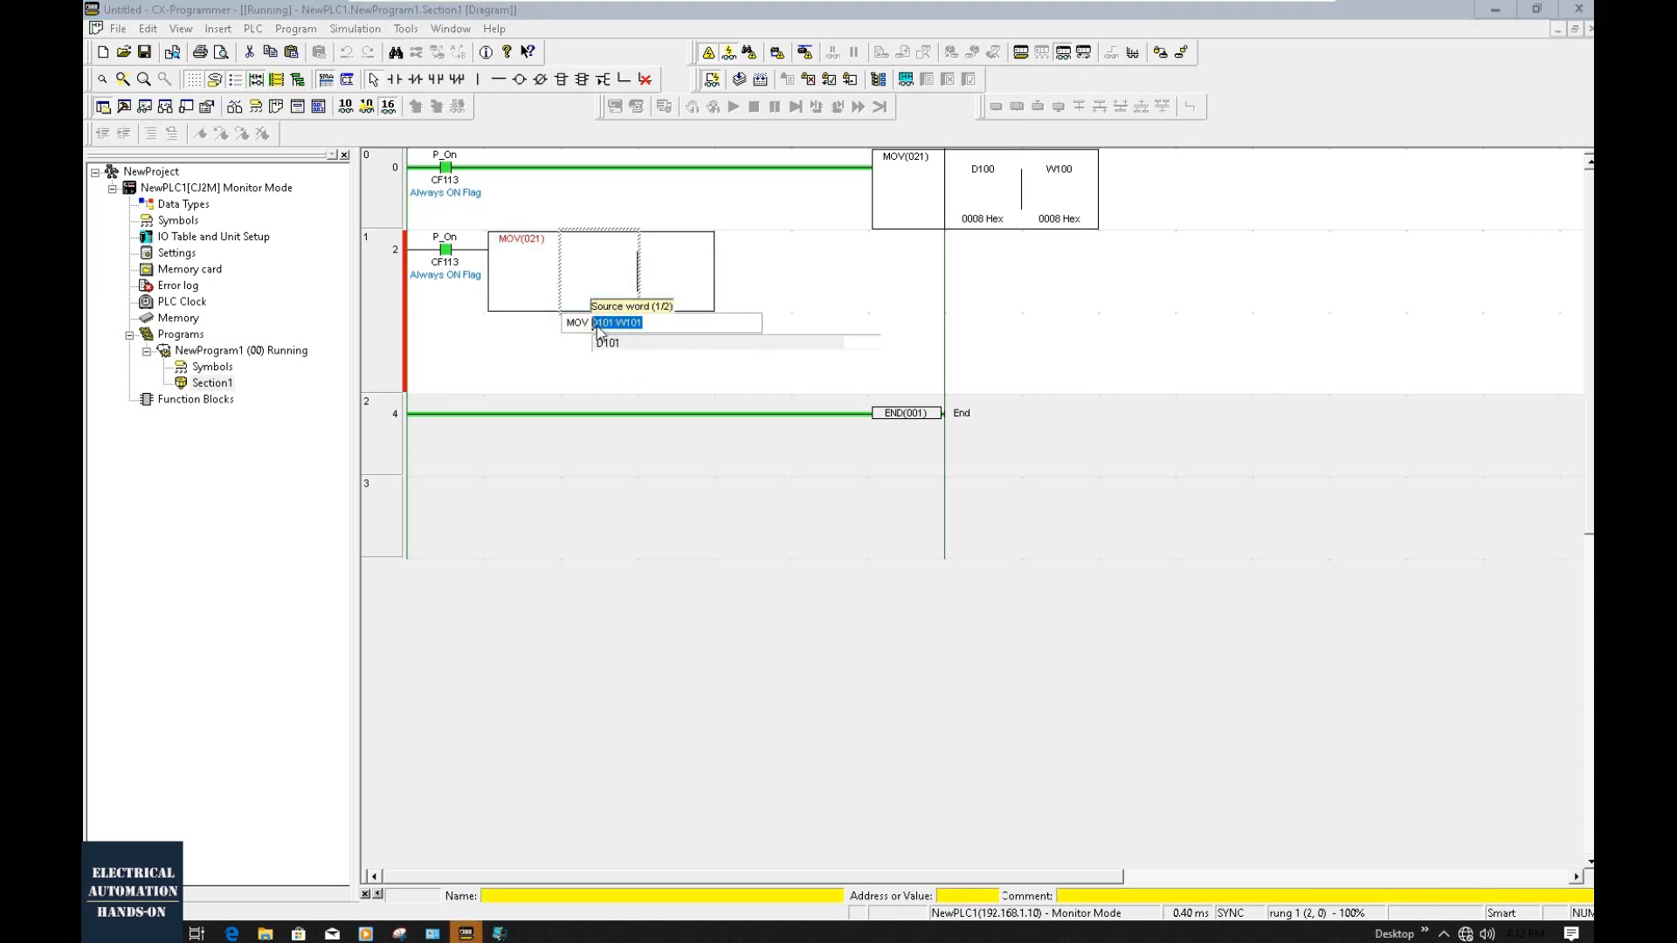
{"action": "type", "text": "w200"}
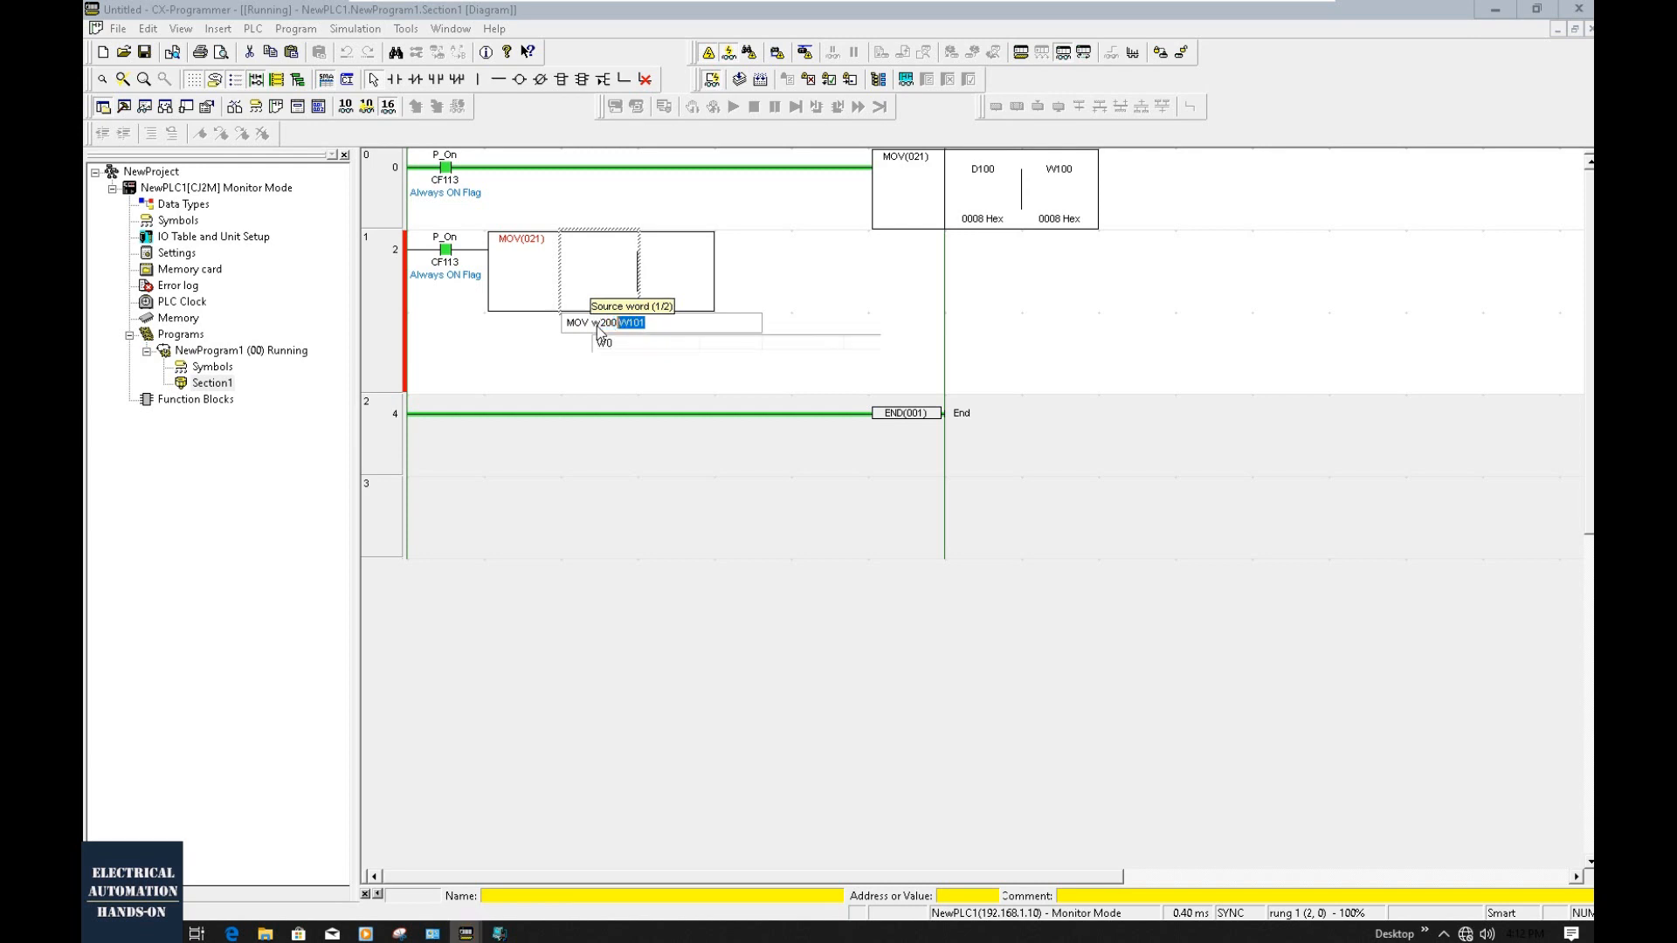
{"action": "type", "text": " d200"}
{"action": "key", "text": "Return"}
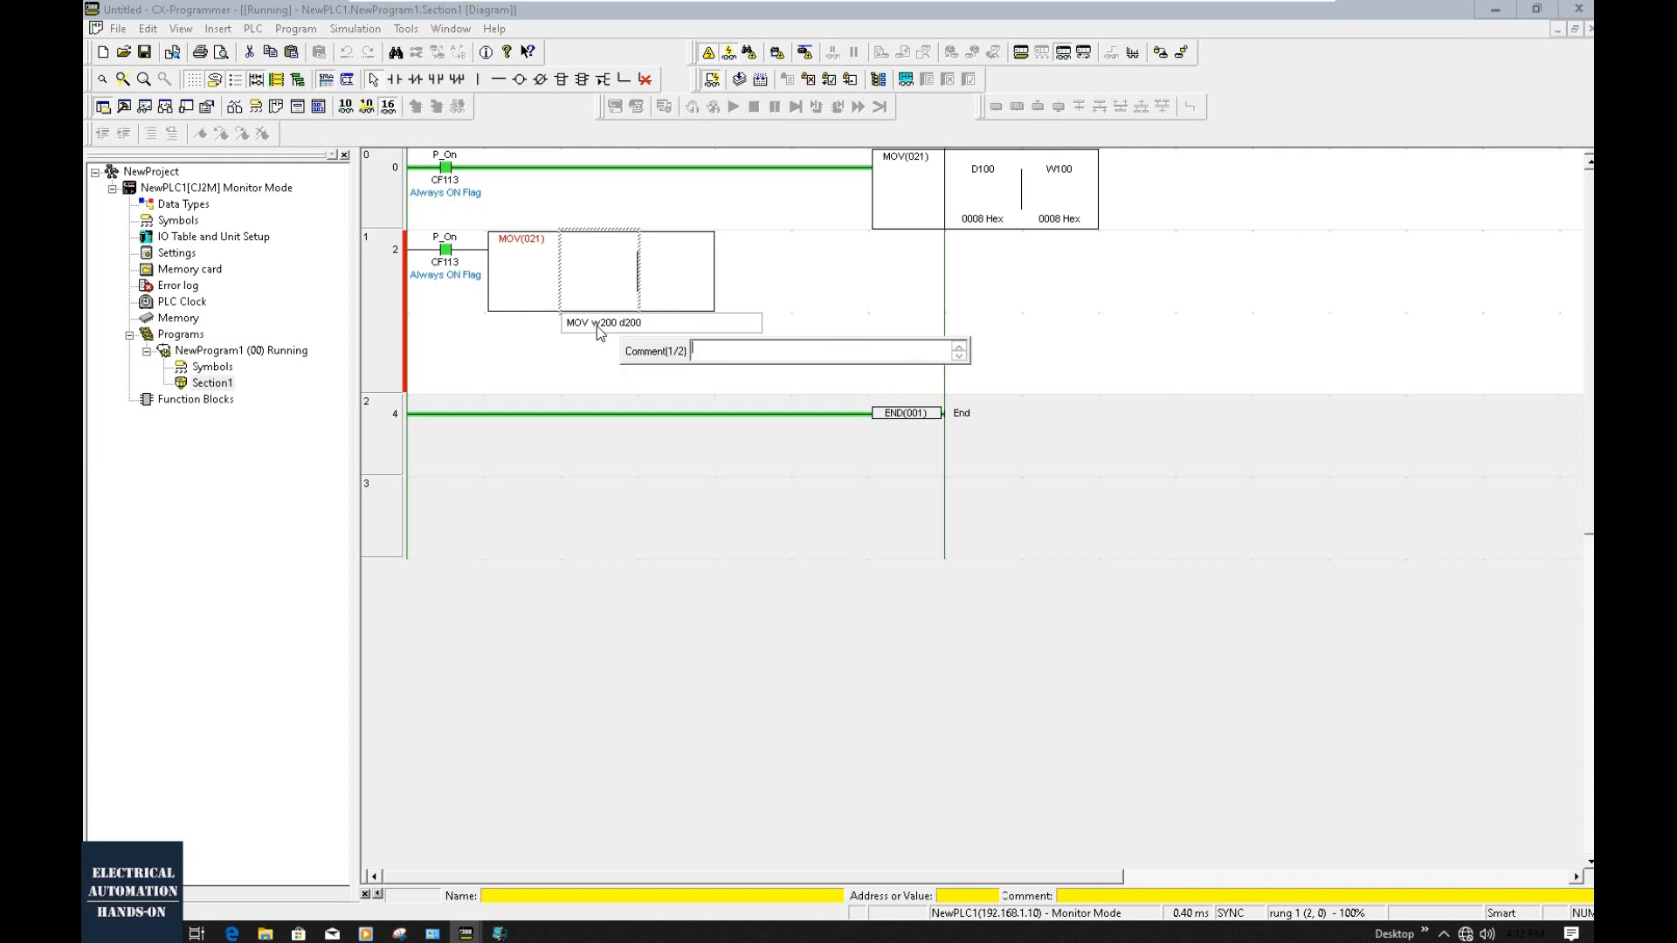
{"action": "key", "text": "Return"}
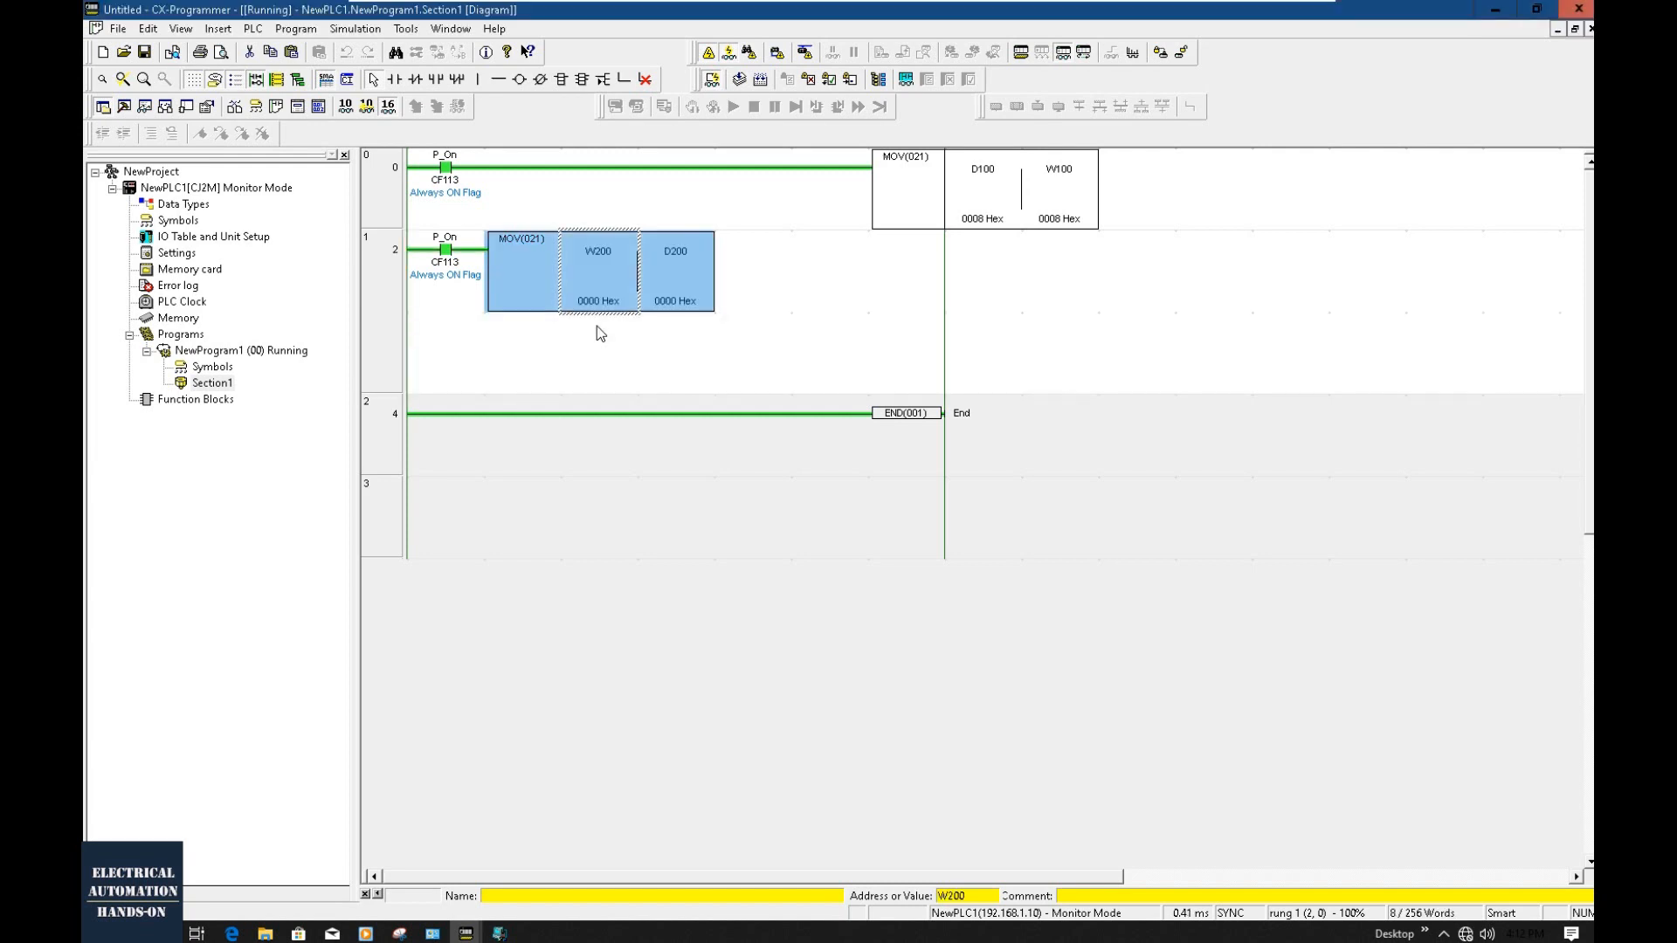
Move the W200-to-D200 MOV instruction to the end of its rung and send the online edit changes to the PLC.
{"action": "left_click", "coordinate": [596, 326]}
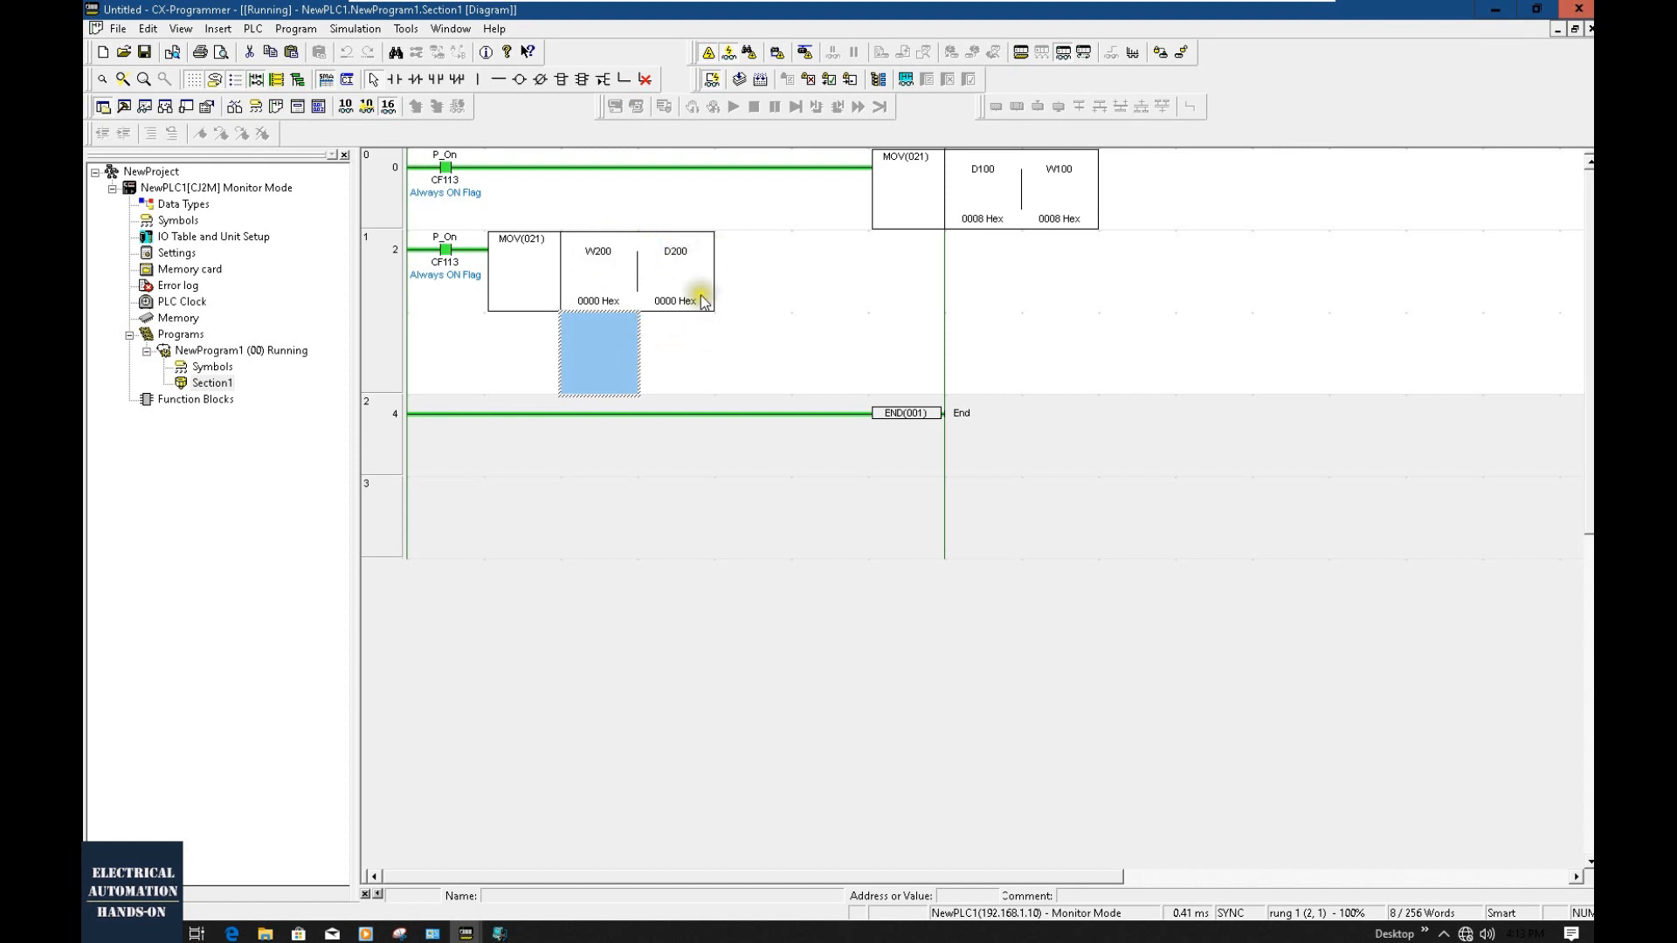
{"action": "left_click", "coordinate": [930, 274]}
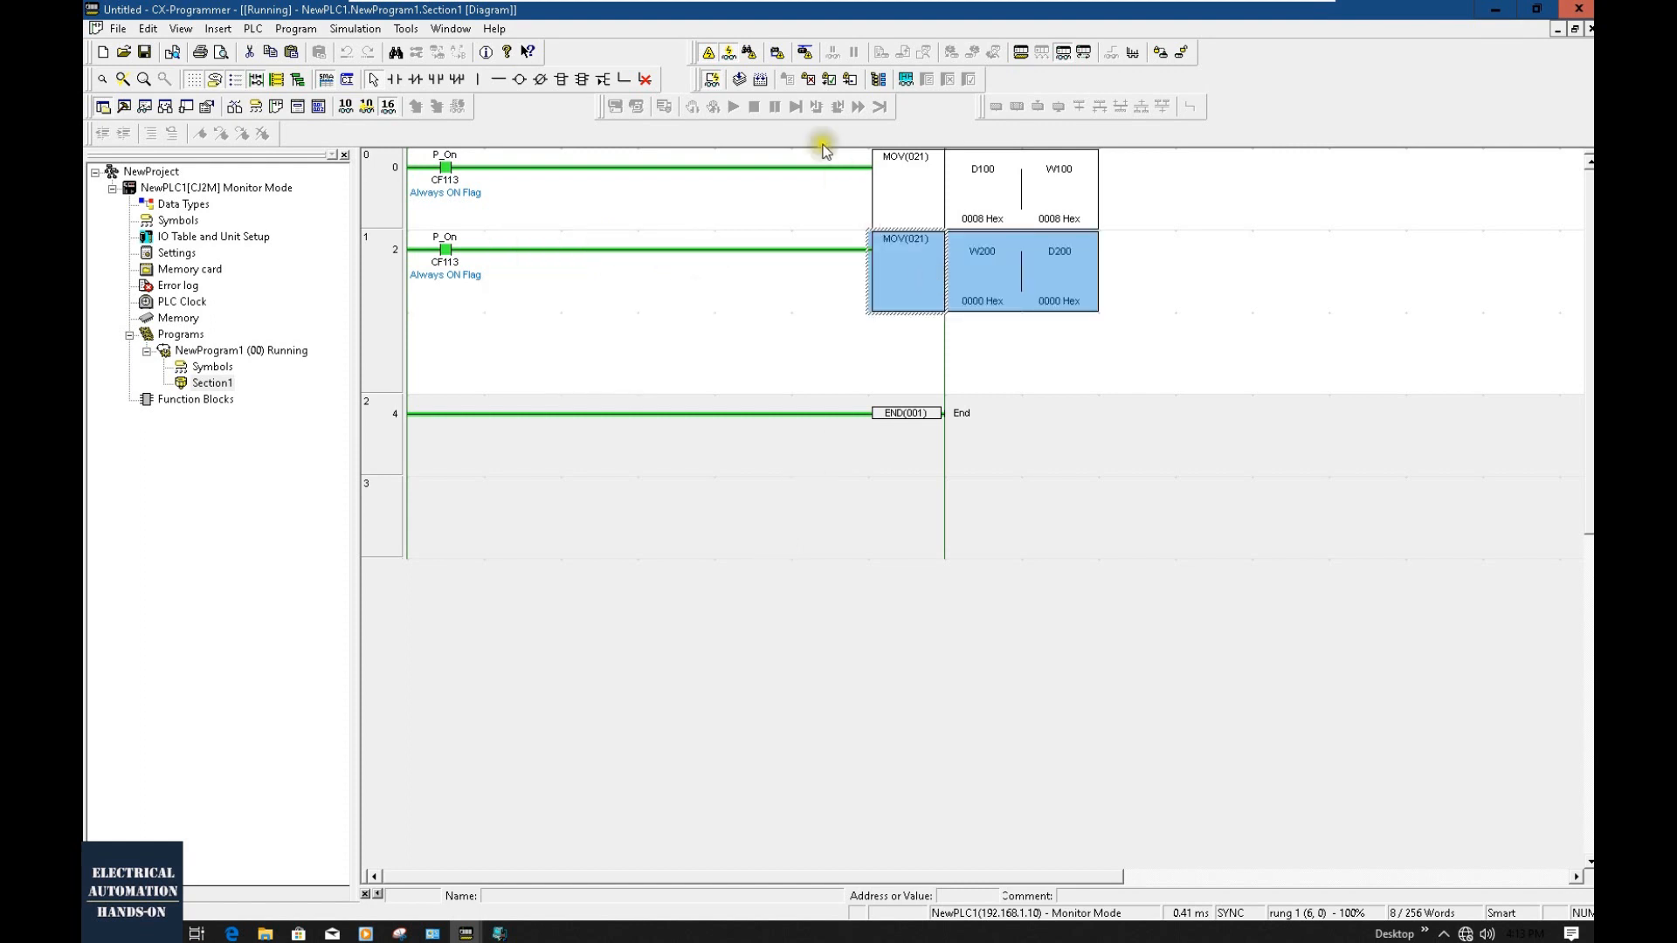
{"action": "left_click", "coordinate": [831, 80]}
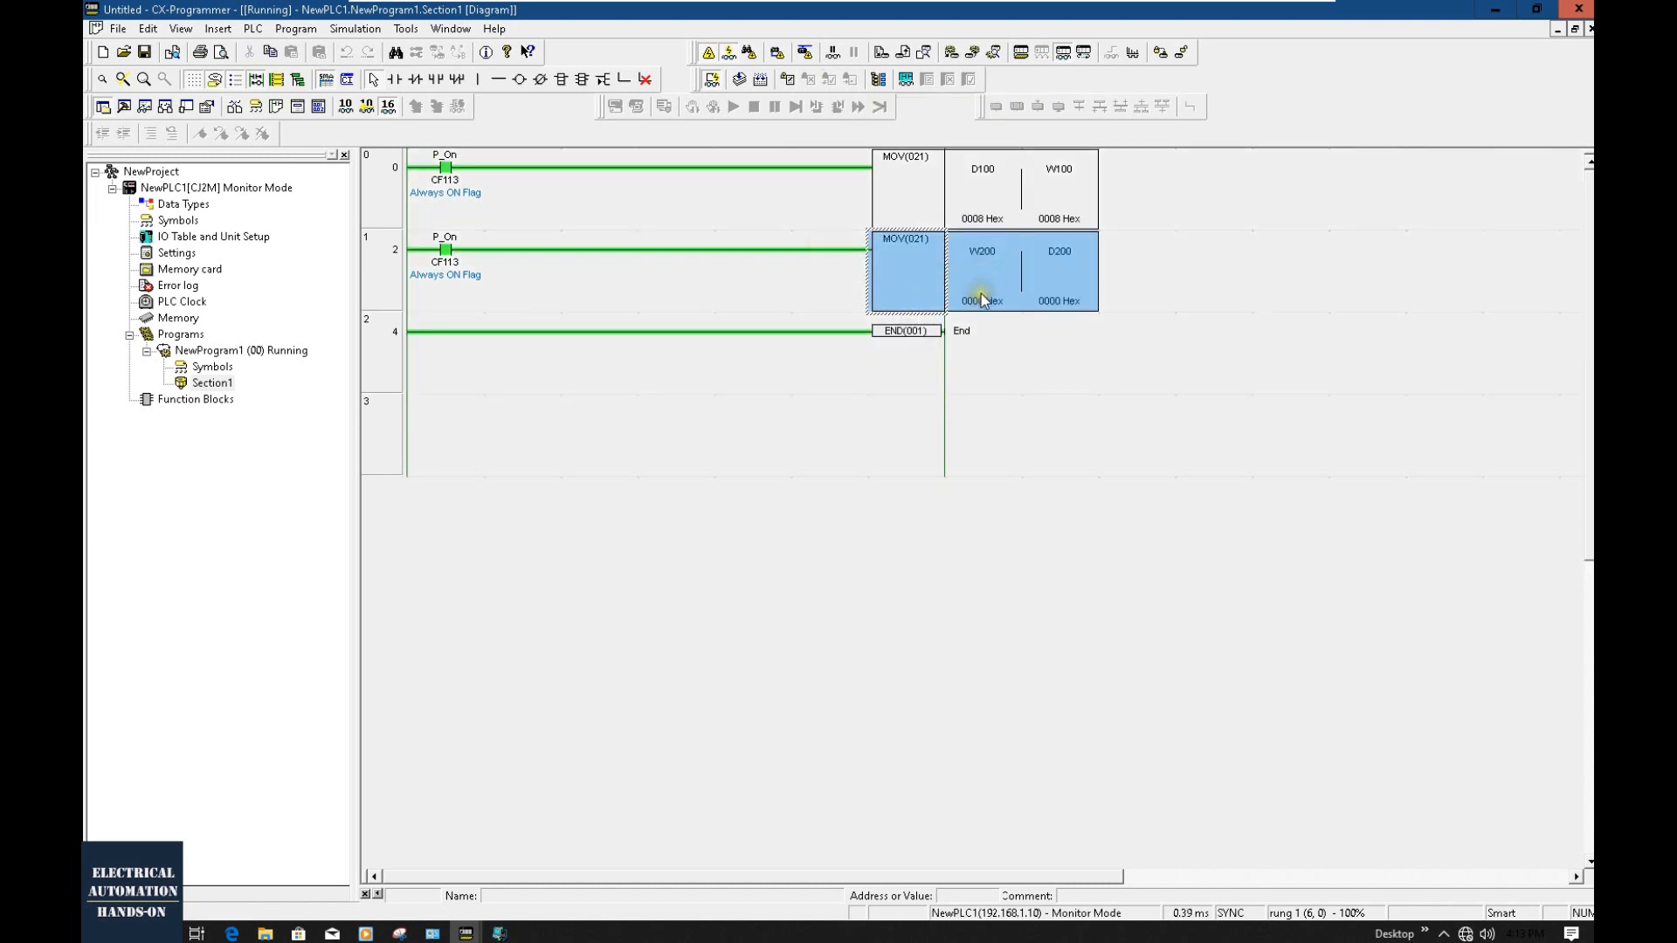
Set the value of W200 on the second MOV instruction to 128.
{"action": "double_click", "coordinate": [980, 280]}
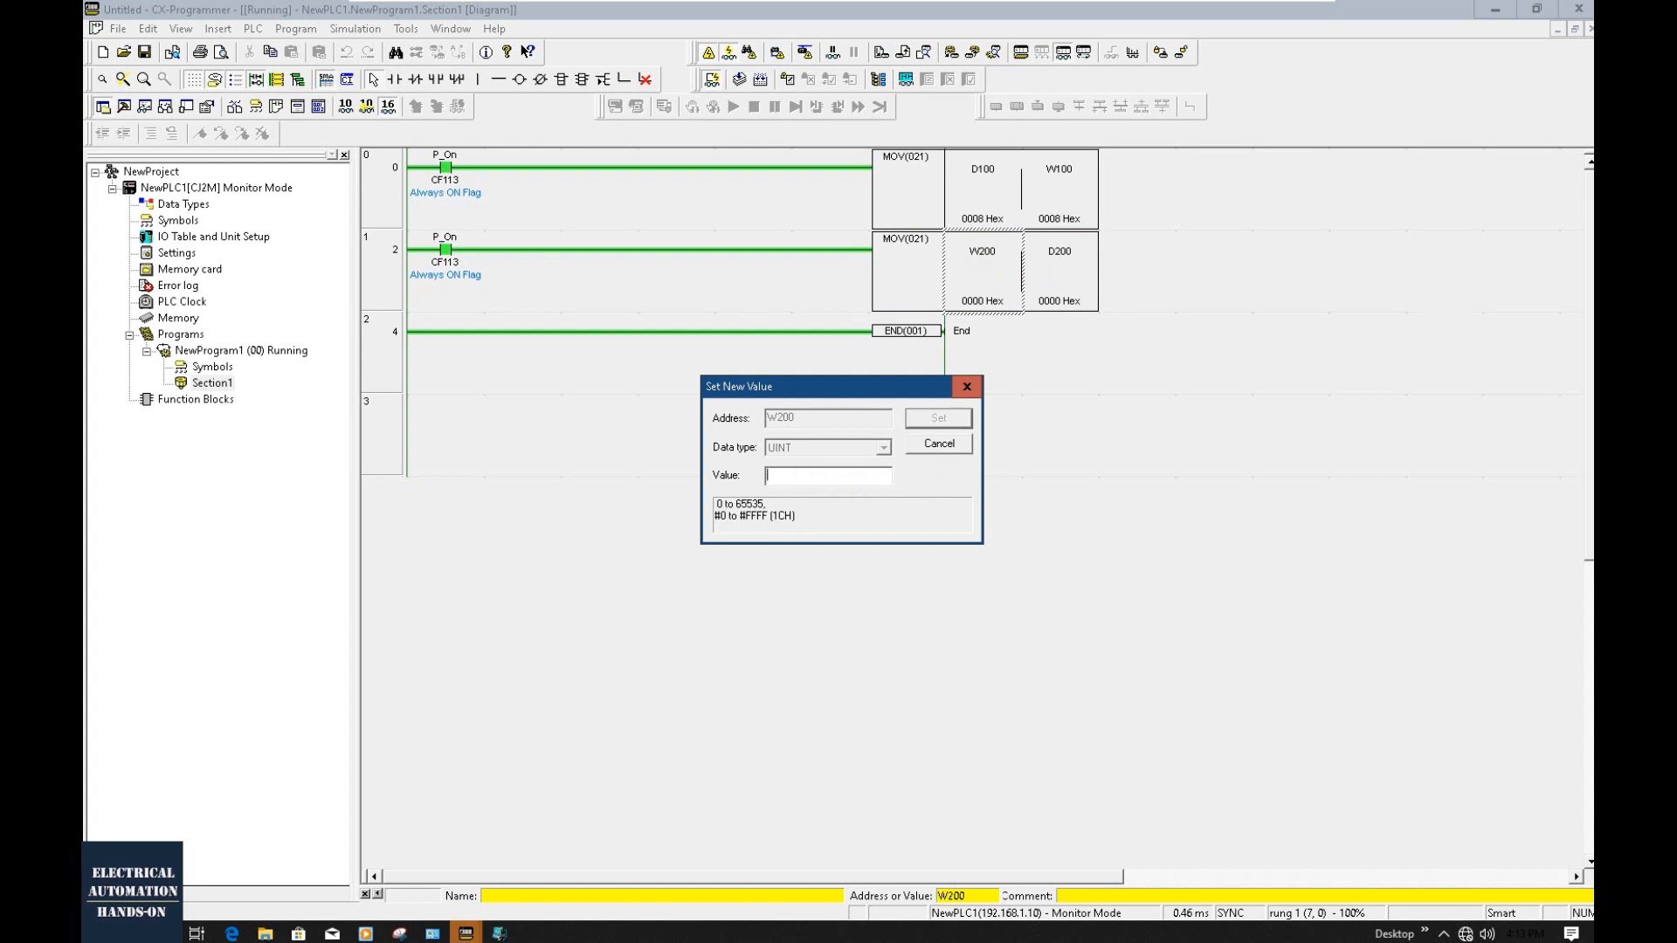
{"action": "type", "text": "128"}
{"action": "key", "text": "Return"}
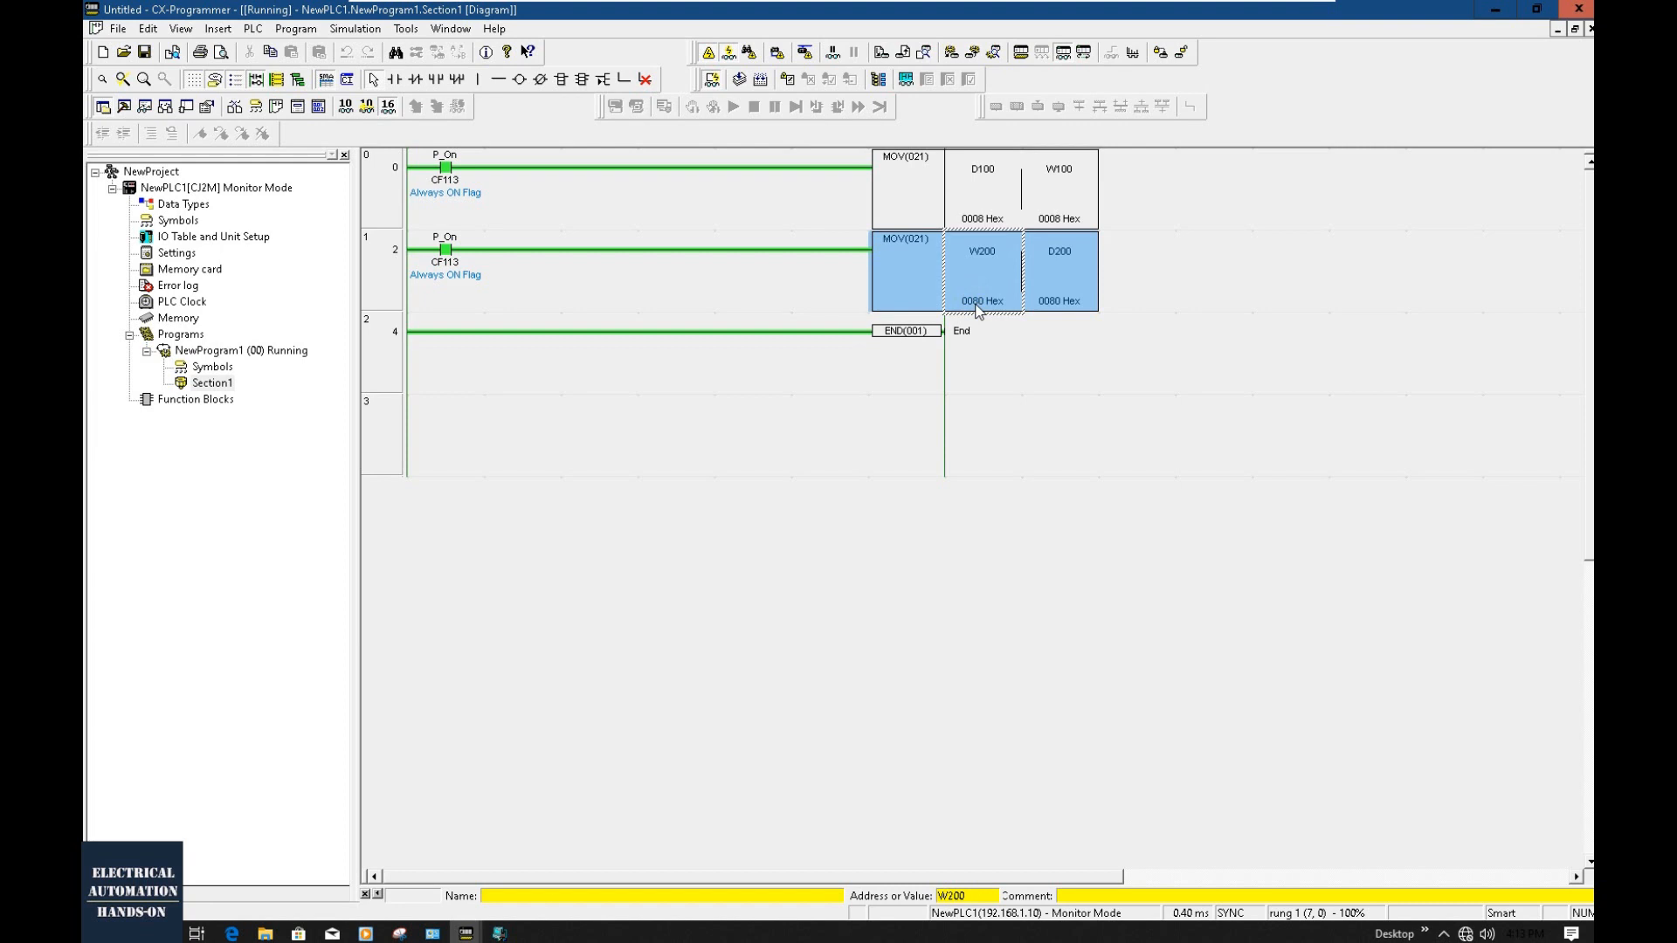
Open the PLC memory for the D area, reposition its window below the ladder's first rungs, and display it from address 200.
{"action": "double_click", "coordinate": [178, 317]}
{"action": "left_click_drag", "start_coordinate": [992, 166], "coordinate": [1086, 391]}
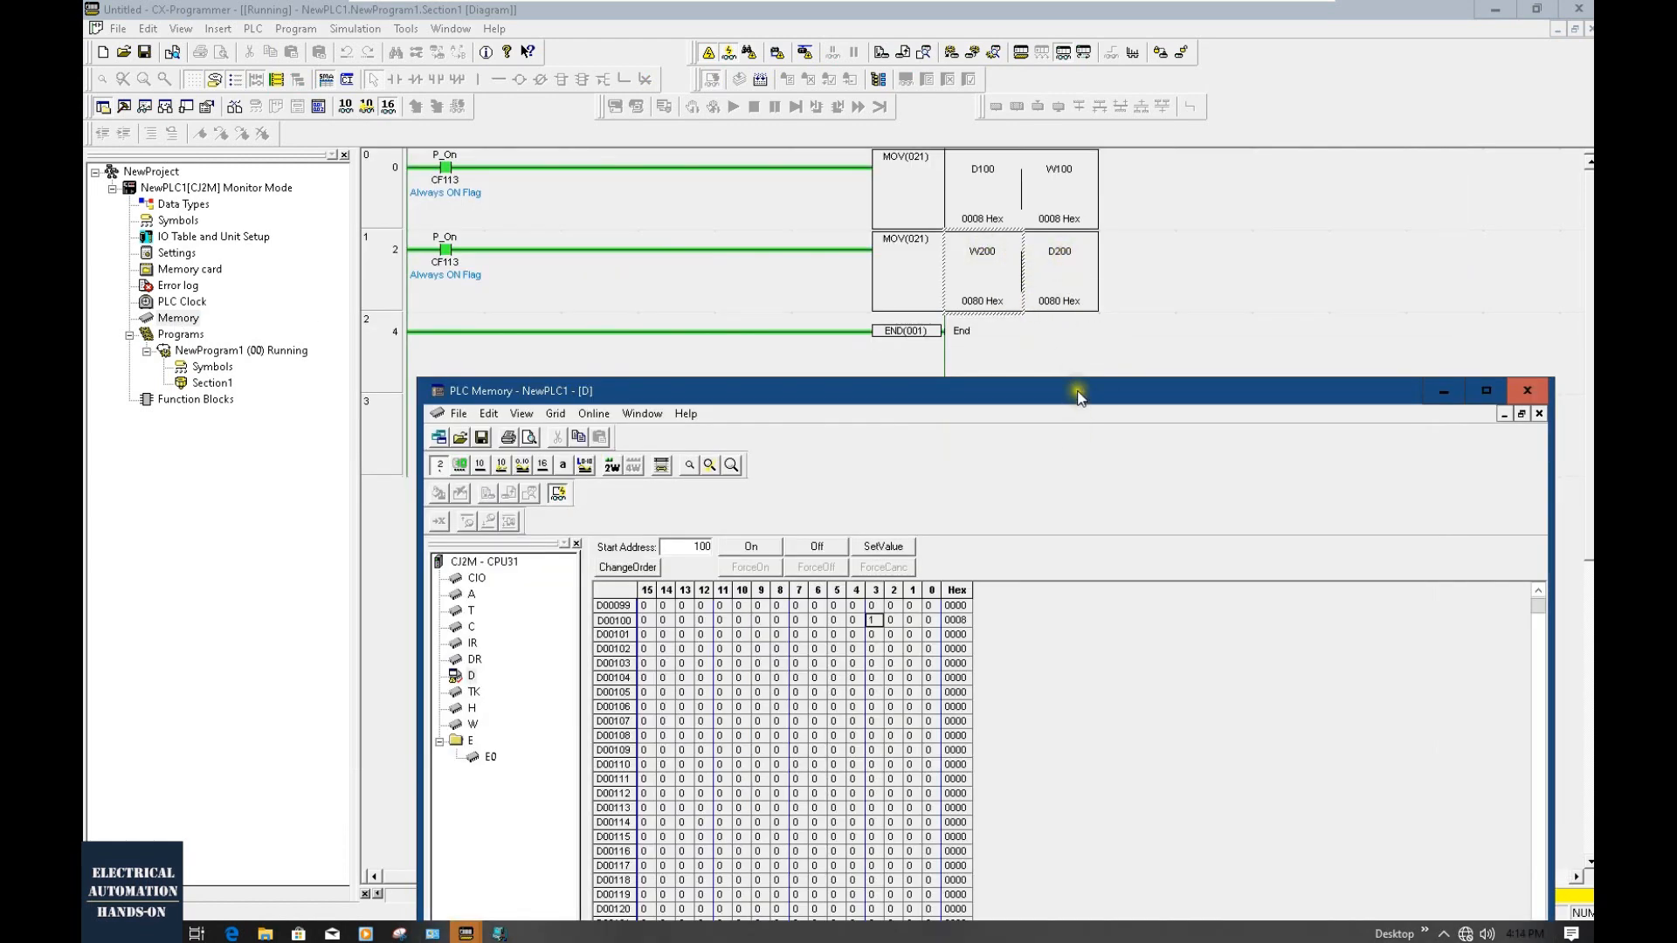
{"action": "left_click_drag", "start_coordinate": [1078, 398], "coordinate": [1078, 286]}
{"action": "double_click", "coordinate": [696, 435]}
{"action": "type", "text": "200"}
{"action": "key", "text": "Return"}
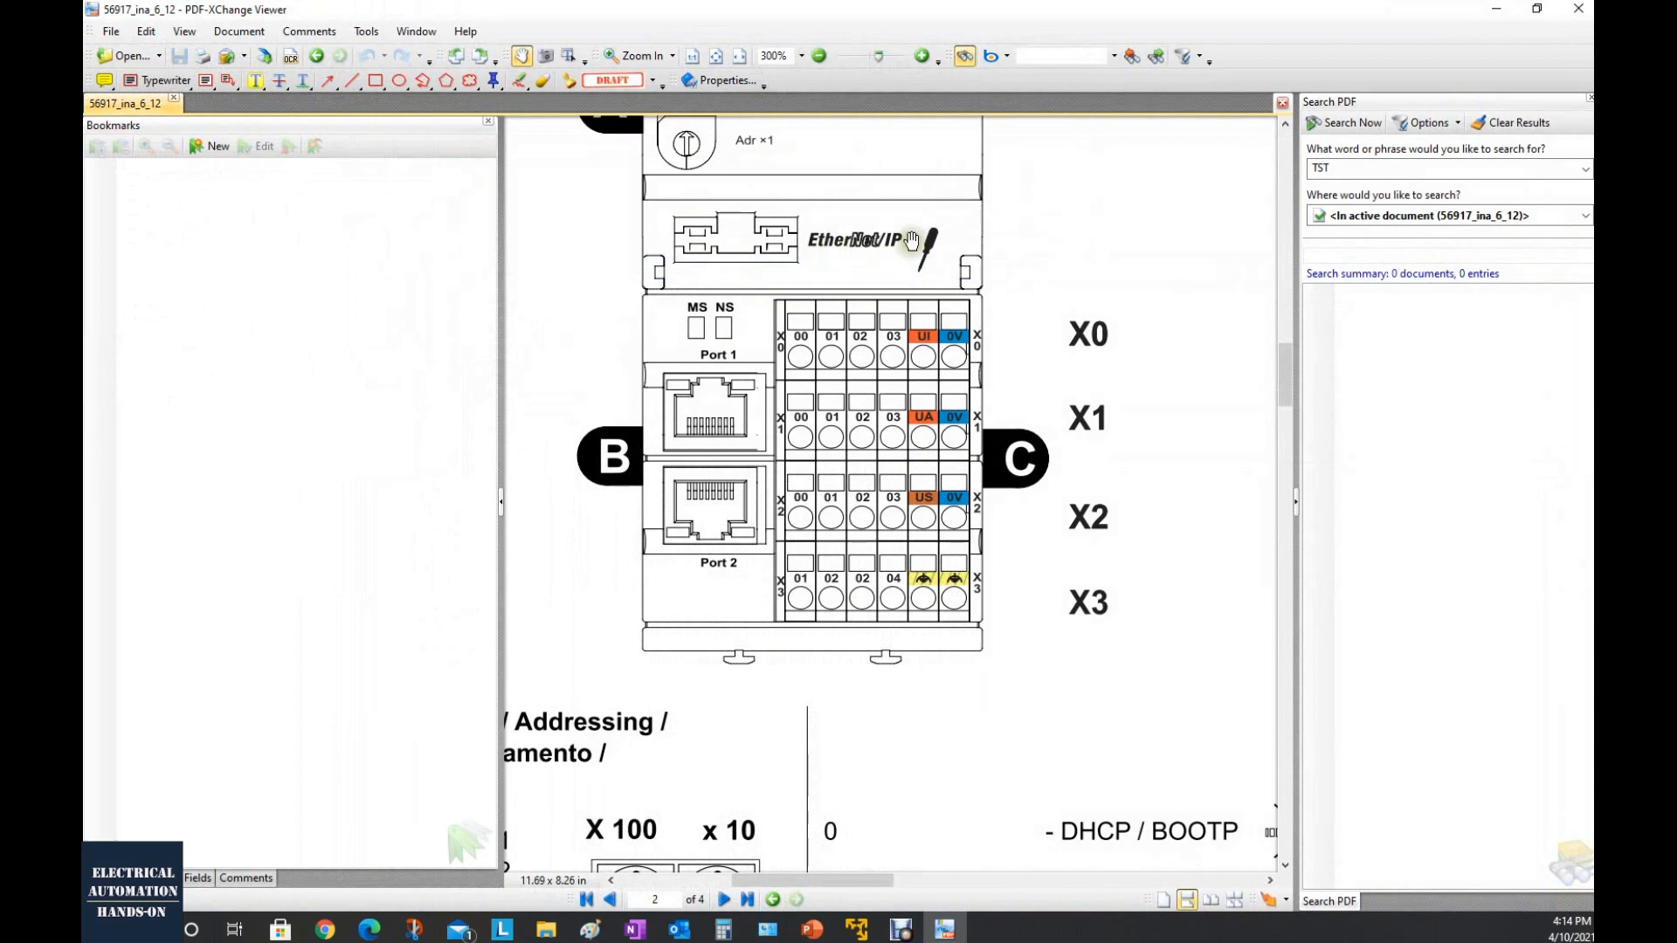
Examine the module's X0 to X3 terminals in the PDF manual, compare them with D00200's bits, and close the PLC memory window.
{"action": "left_click_drag", "start_coordinate": [920, 405], "coordinate": [915, 562]}
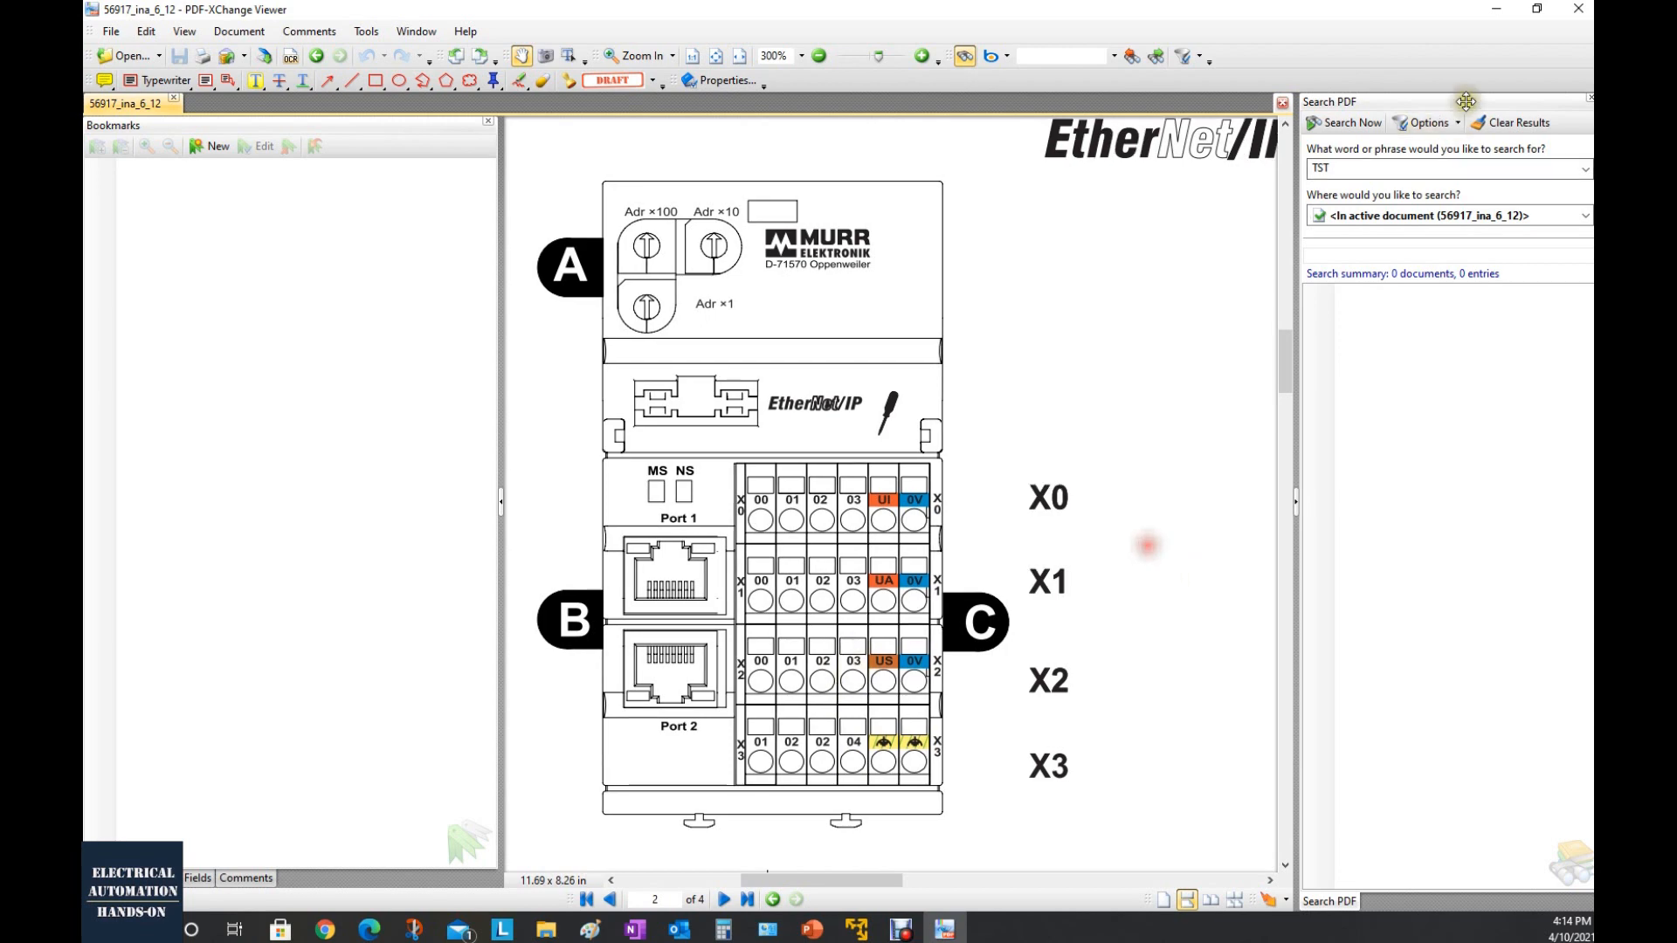
{"action": "left_click", "coordinate": [1495, 9]}
{"action": "left_click", "coordinate": [875, 495]}
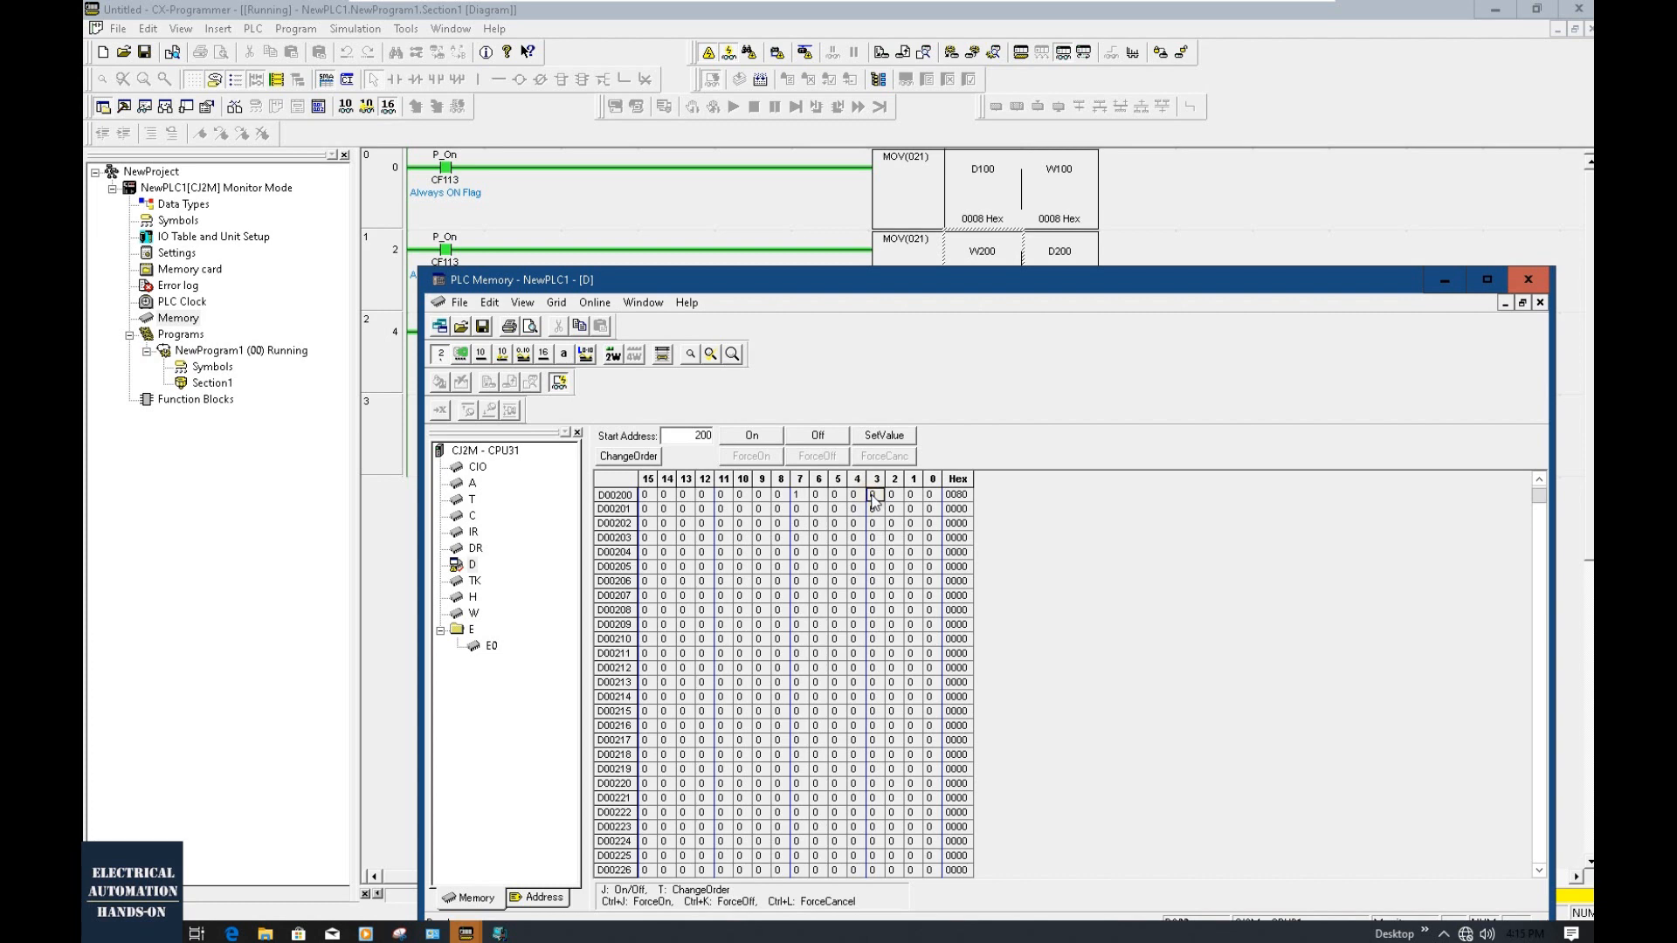
{"action": "left_click", "coordinate": [1528, 279]}
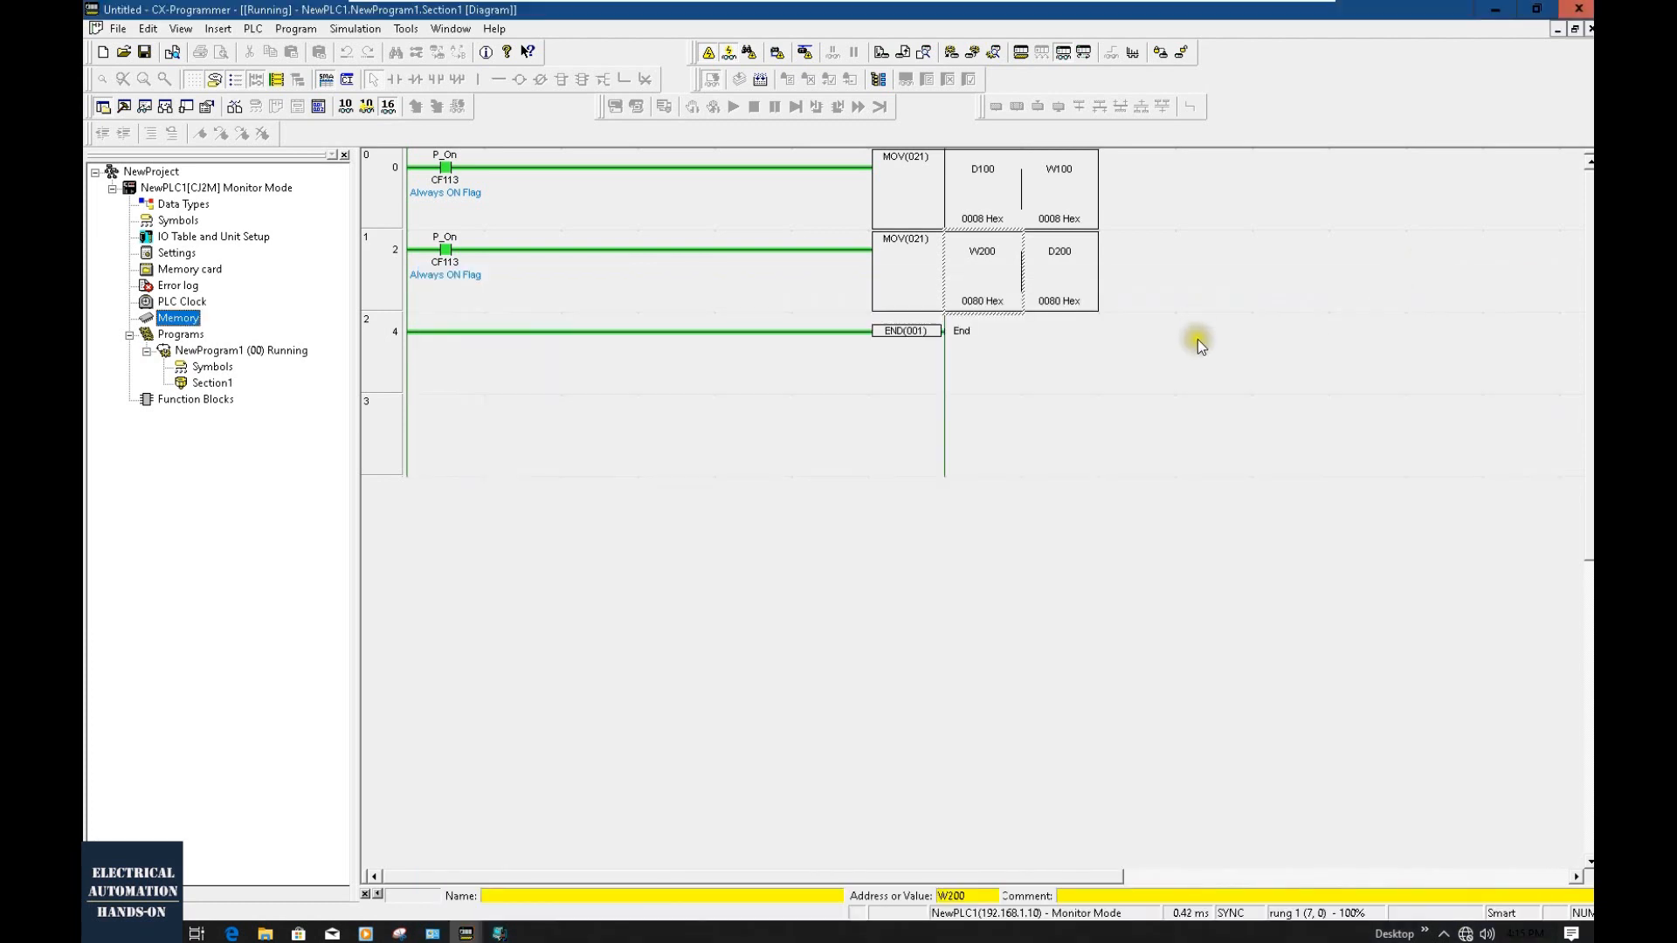
Set the value of W200 on the second MOV instruction to 8.
{"action": "left_click", "coordinate": [987, 285]}
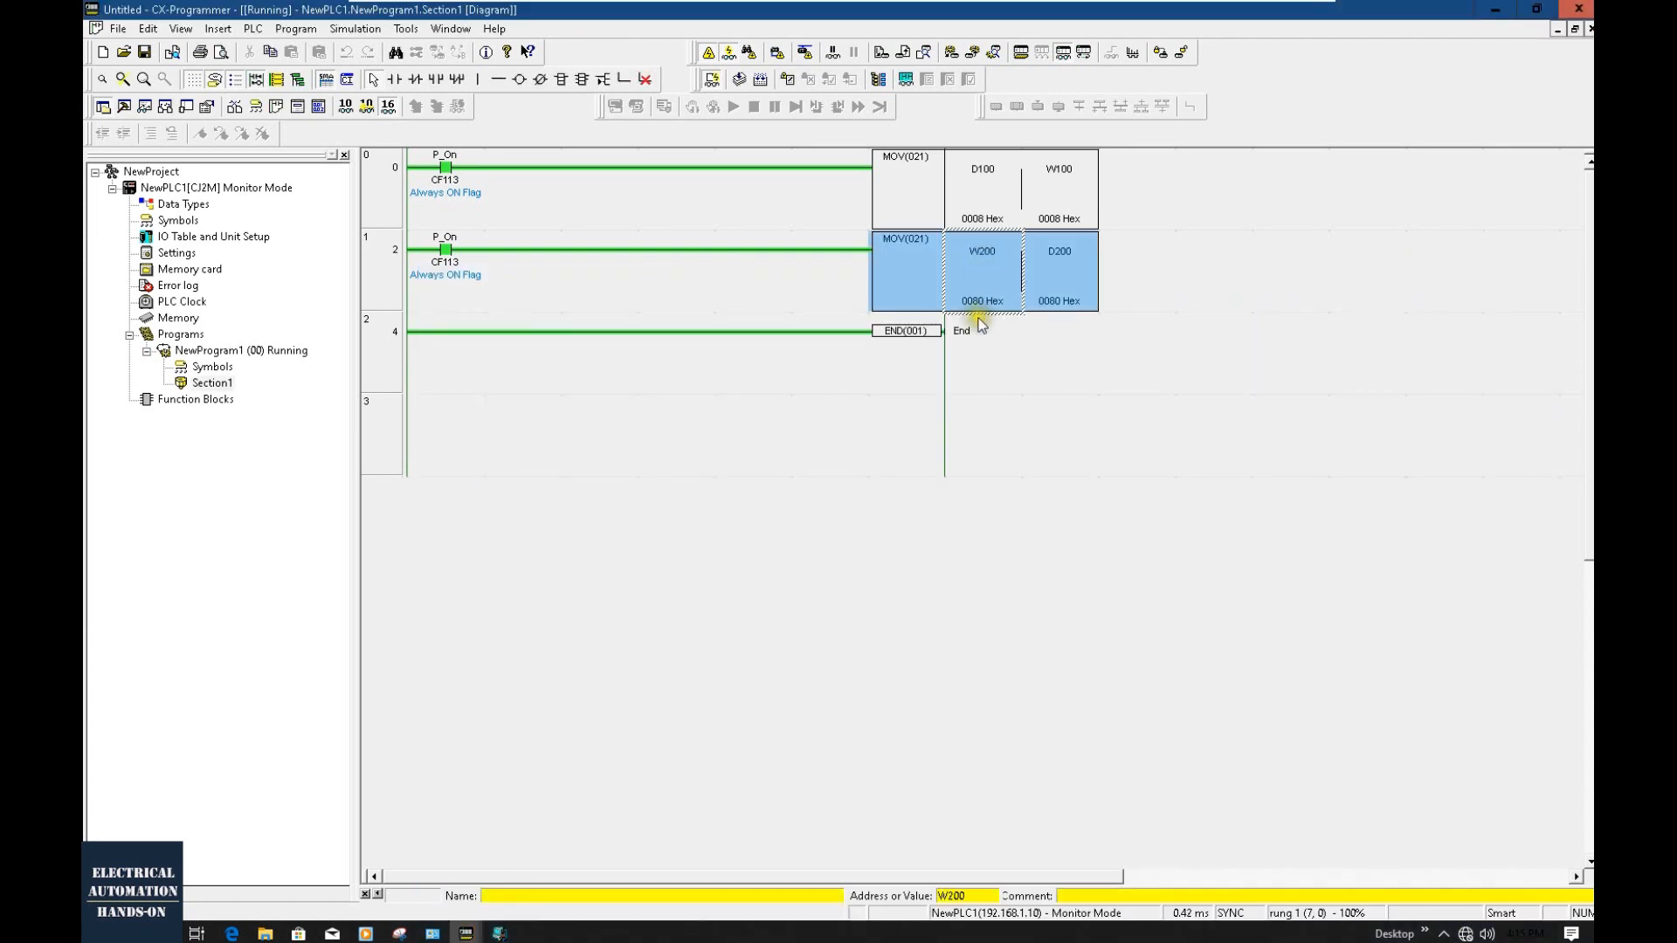
{"action": "double_click", "coordinate": [982, 306]}
{"action": "left_click", "coordinate": [801, 477]}
{"action": "type", "text": "8"}
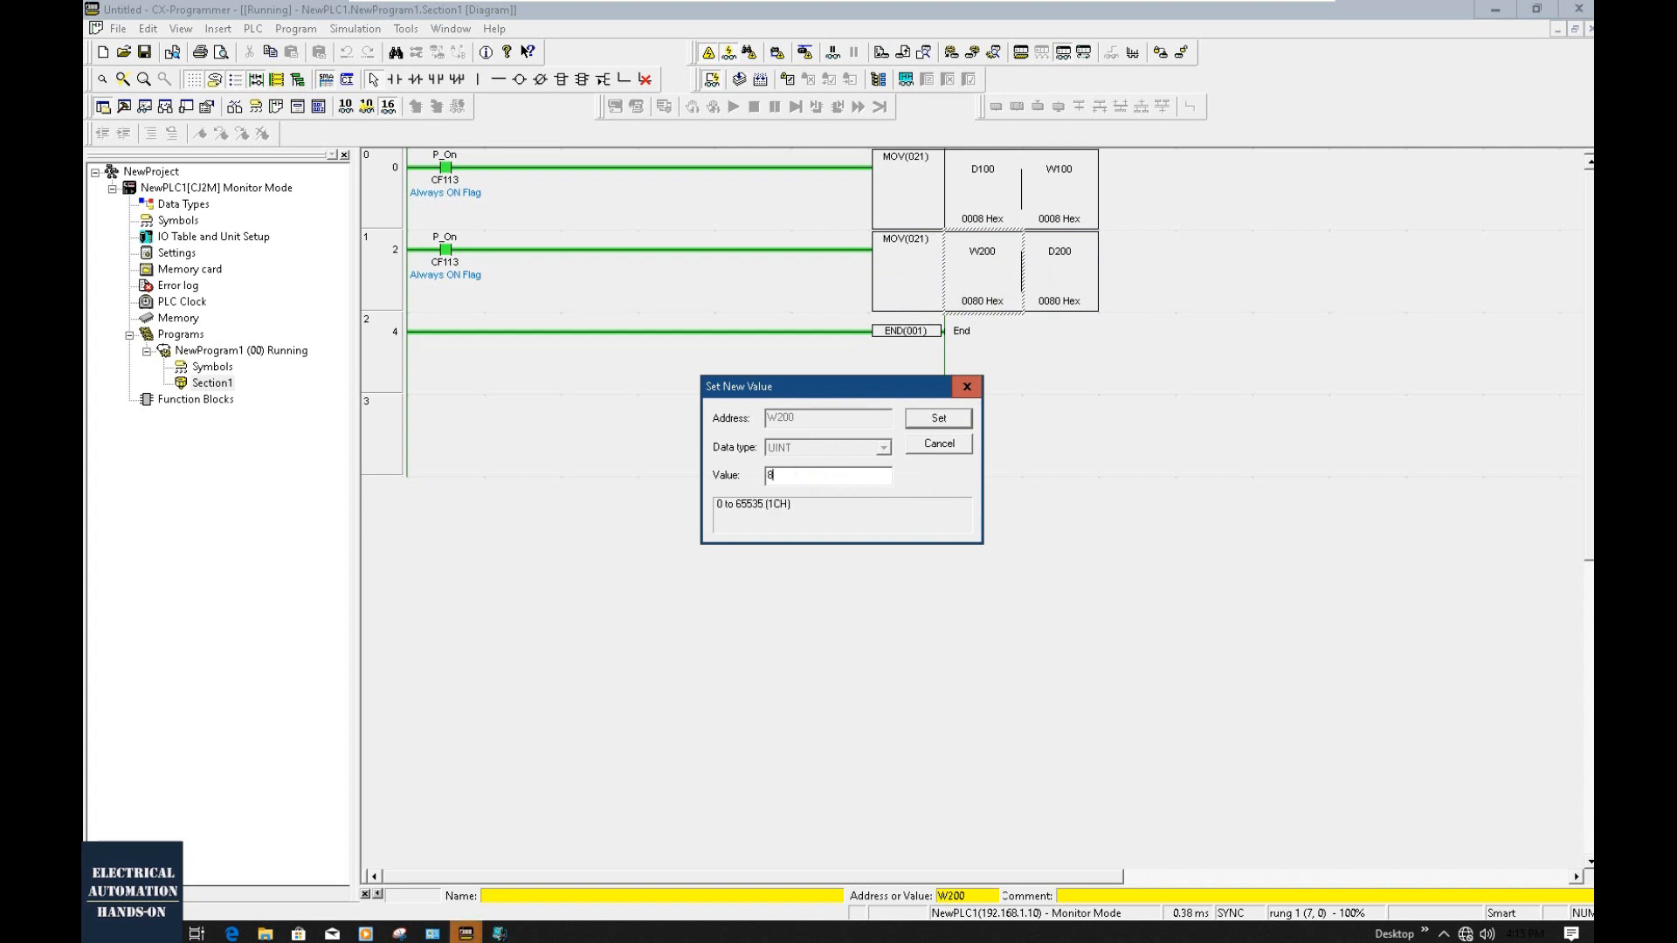
{"action": "key", "text": "Return"}
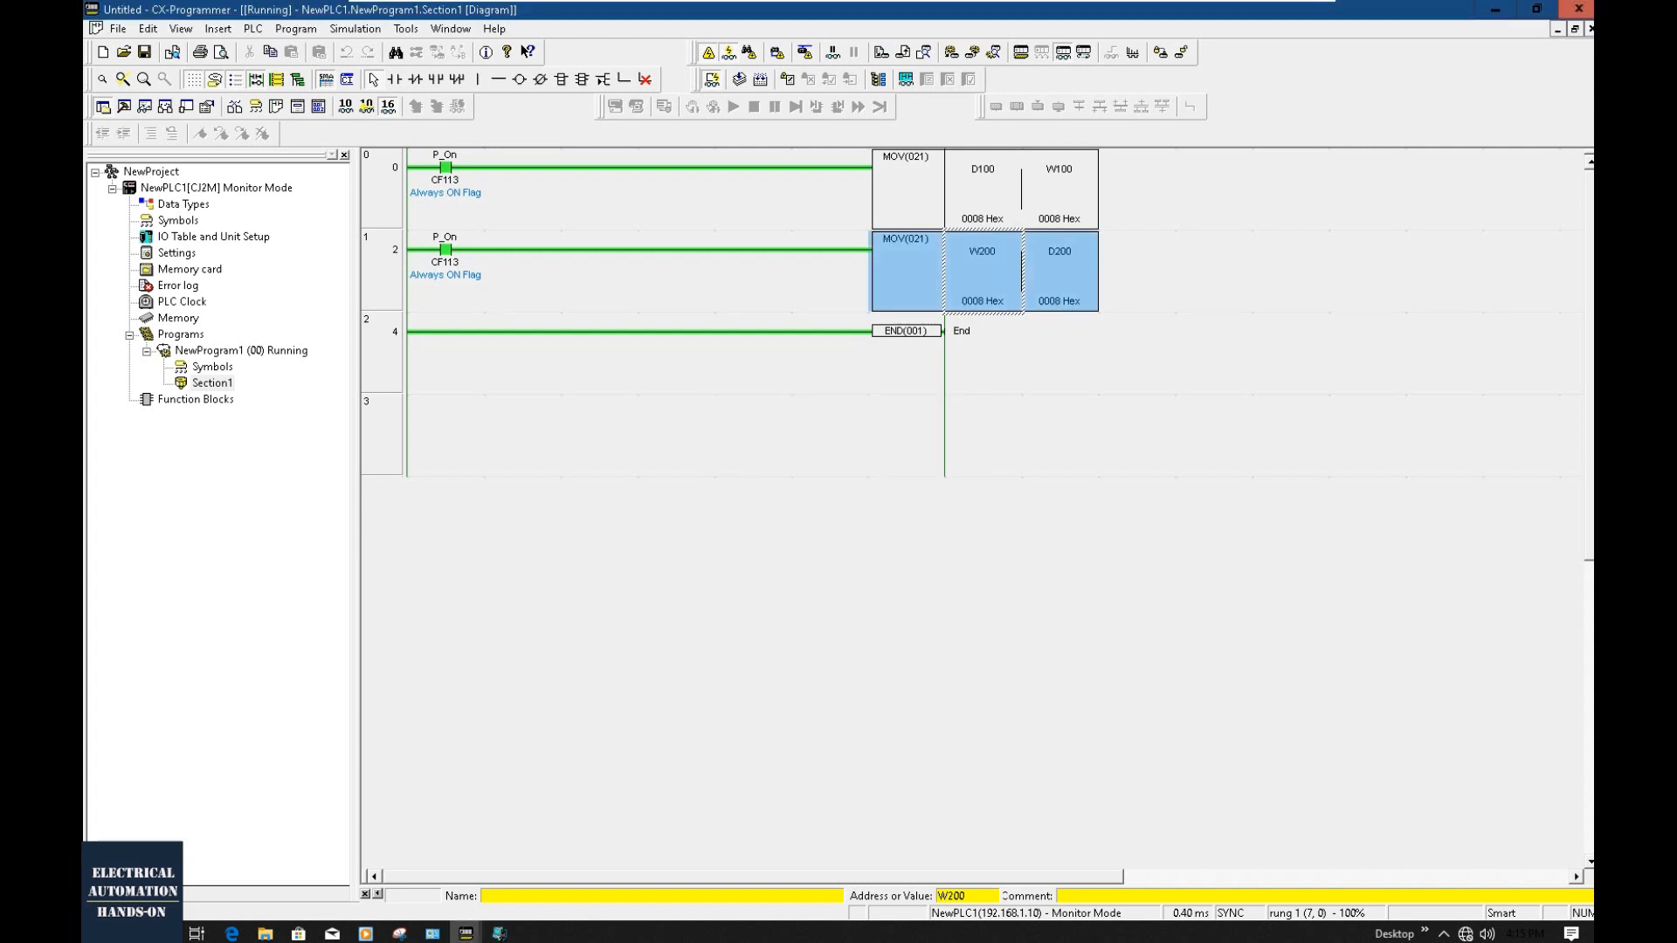
{"action": "left_click", "coordinate": [1167, 374]}
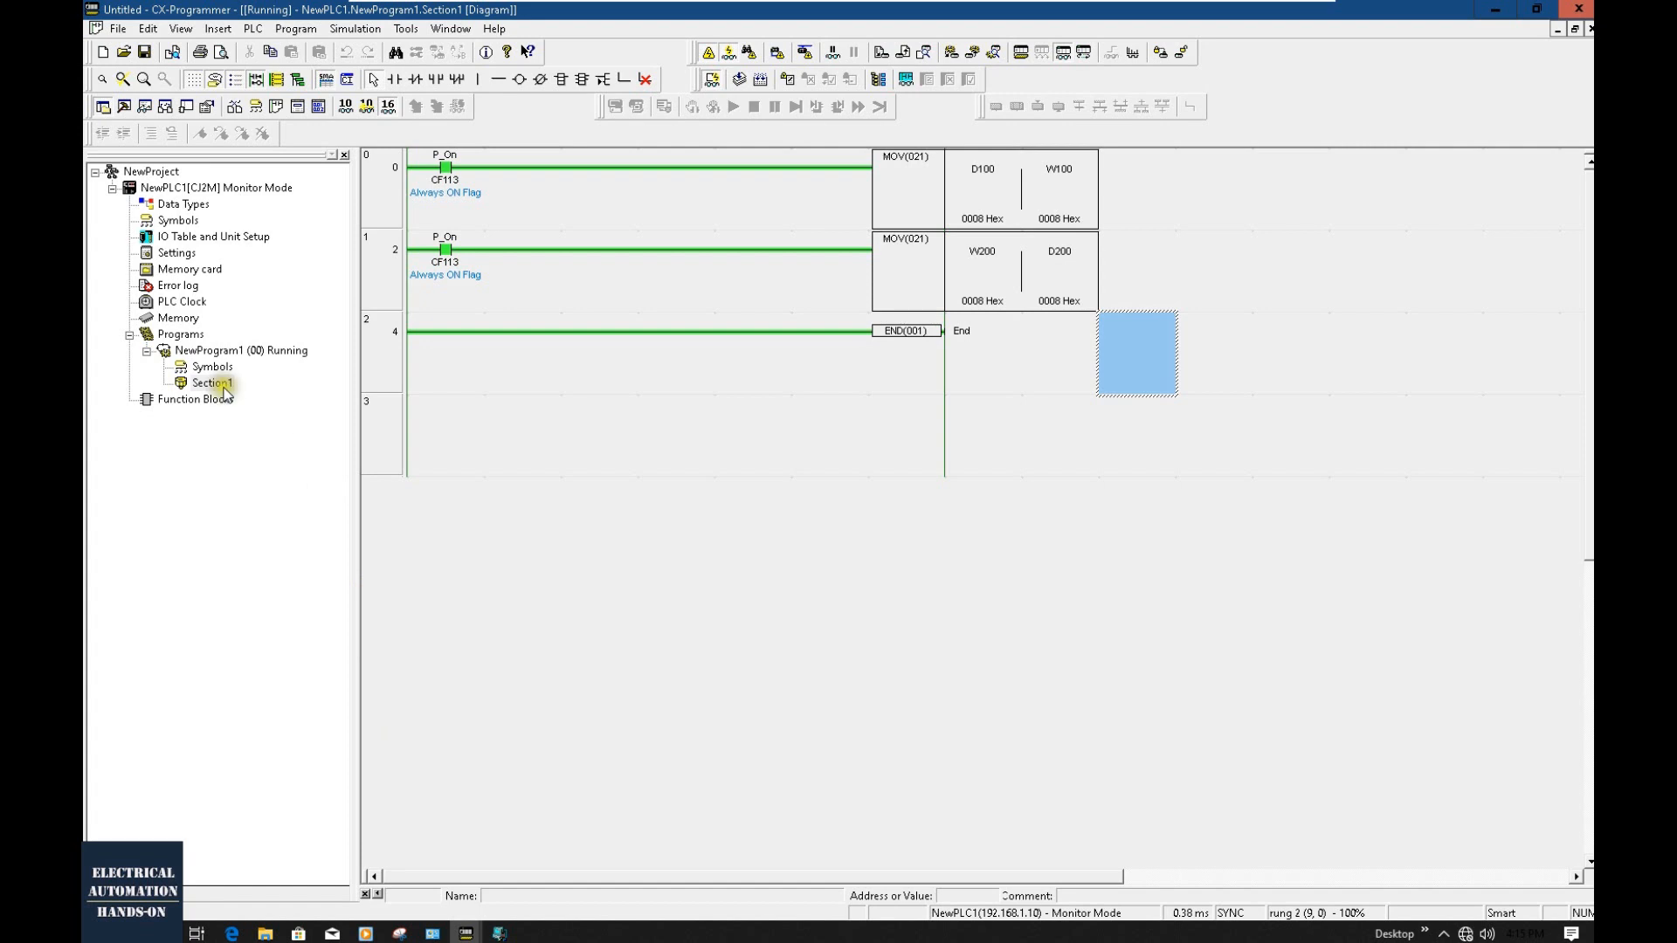
Reopen the PLC memory and examine bit 3 of D00200.
{"action": "left_click", "coordinate": [174, 318]}
{"action": "double_click", "coordinate": [172, 320]}
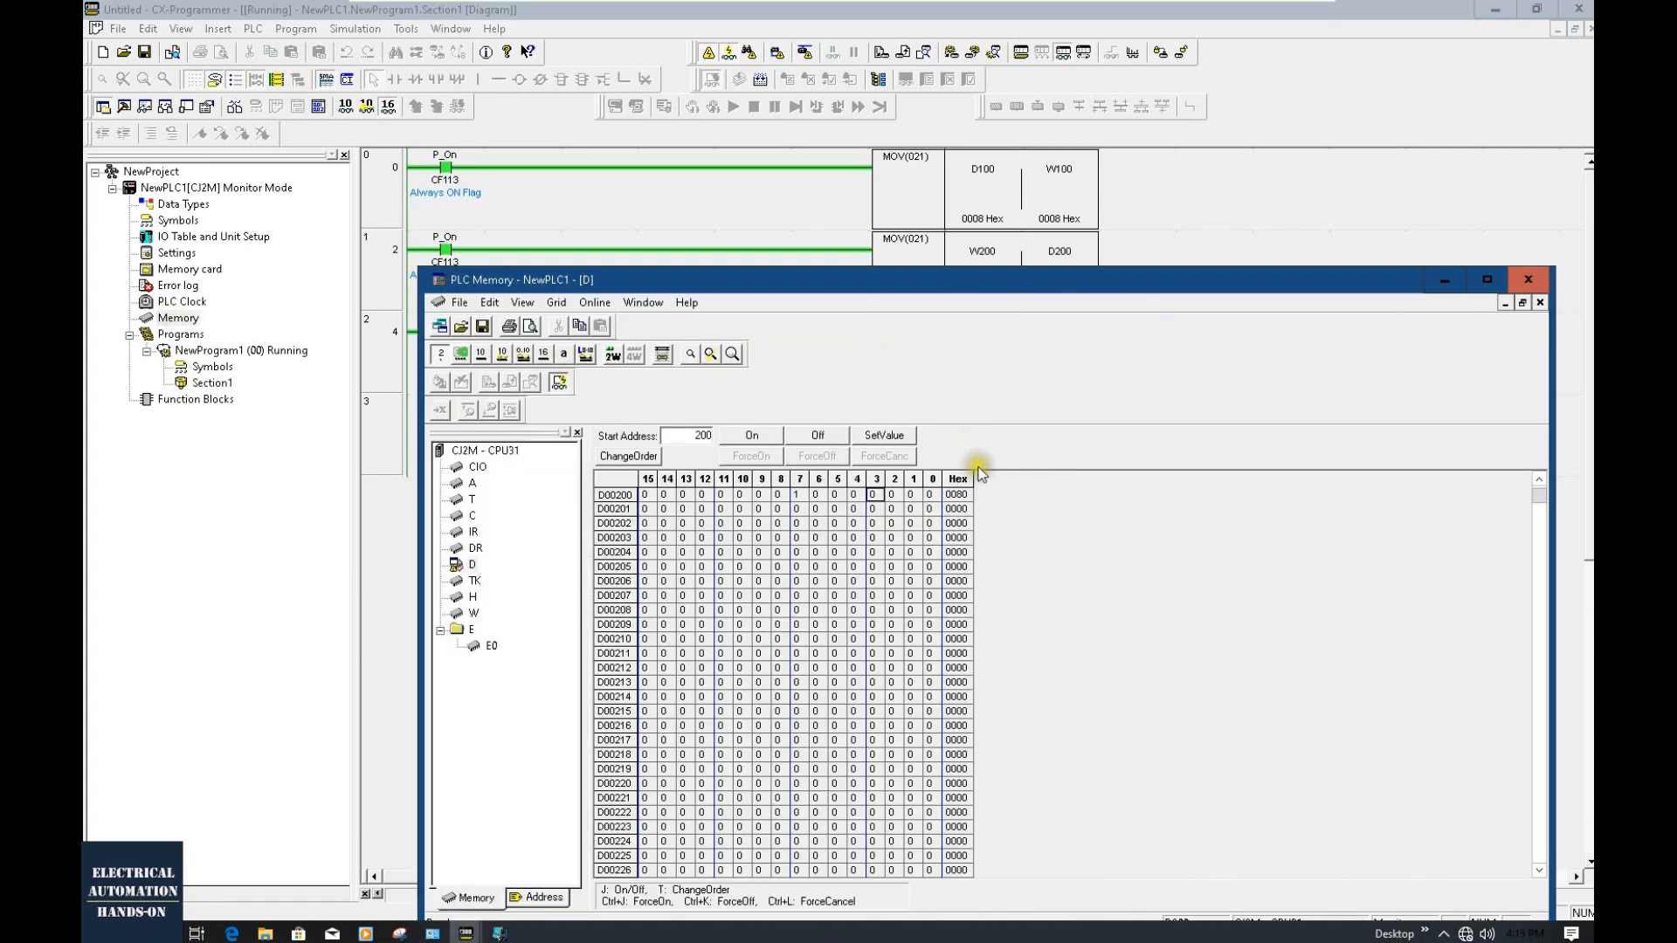
{"action": "left_click", "coordinate": [877, 495]}
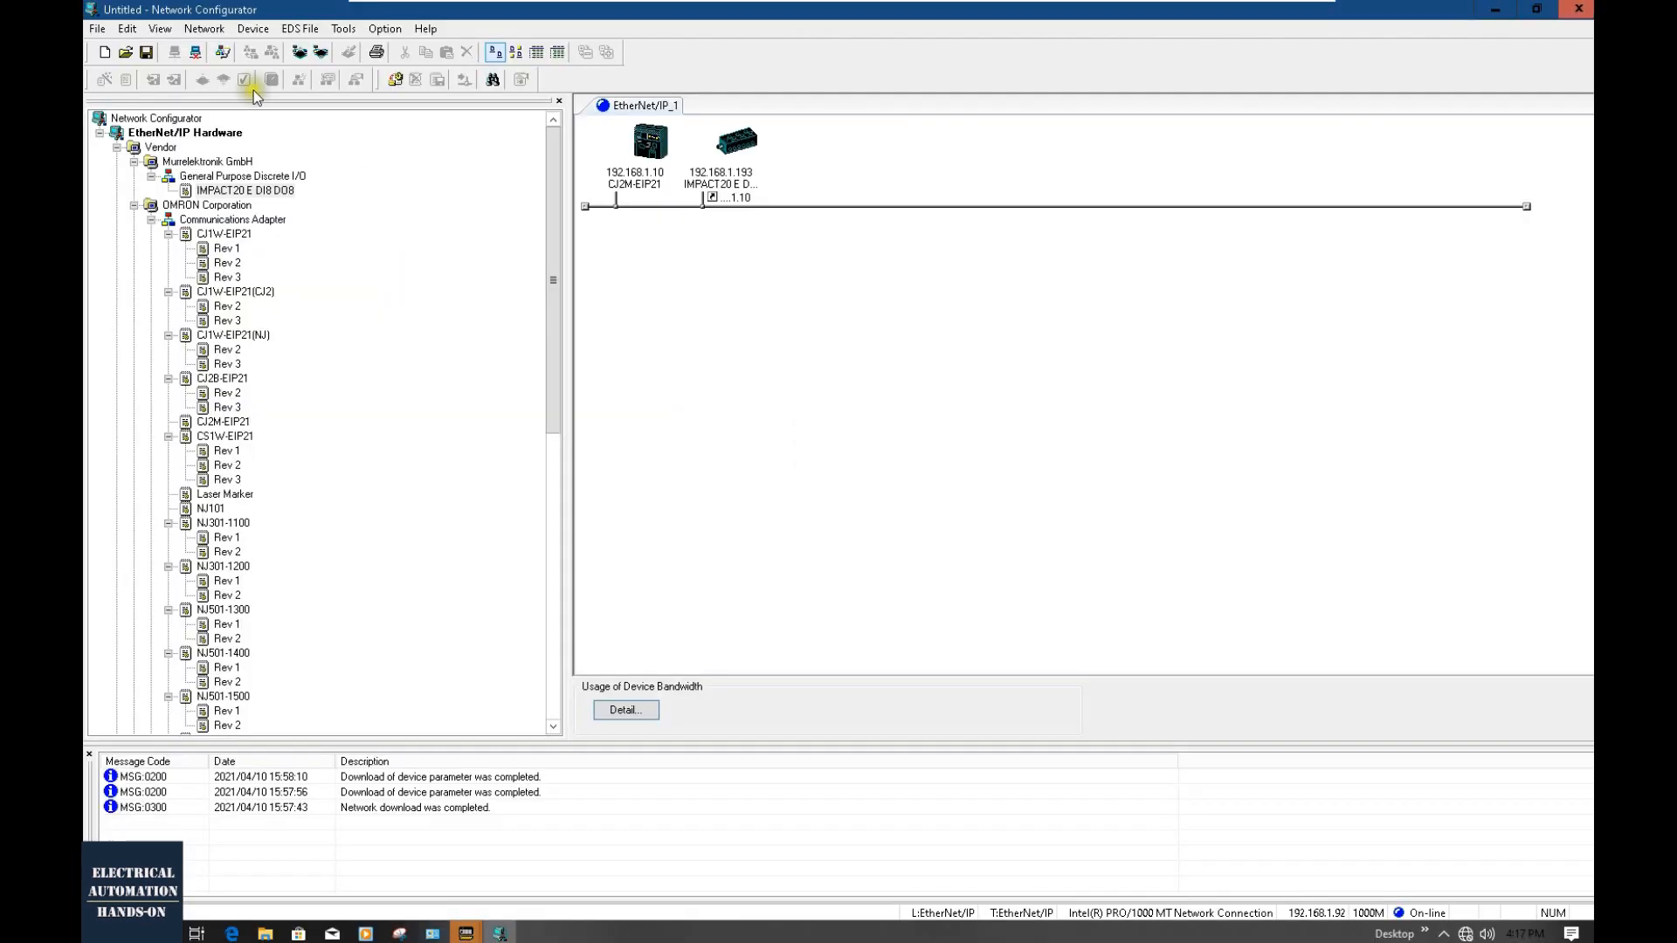
Switch to Network Configurator, open the CJ2M-EIP21 device parameters and examine the output connection between D00200 and Output_112.
{"action": "left_click", "coordinate": [202, 14]}
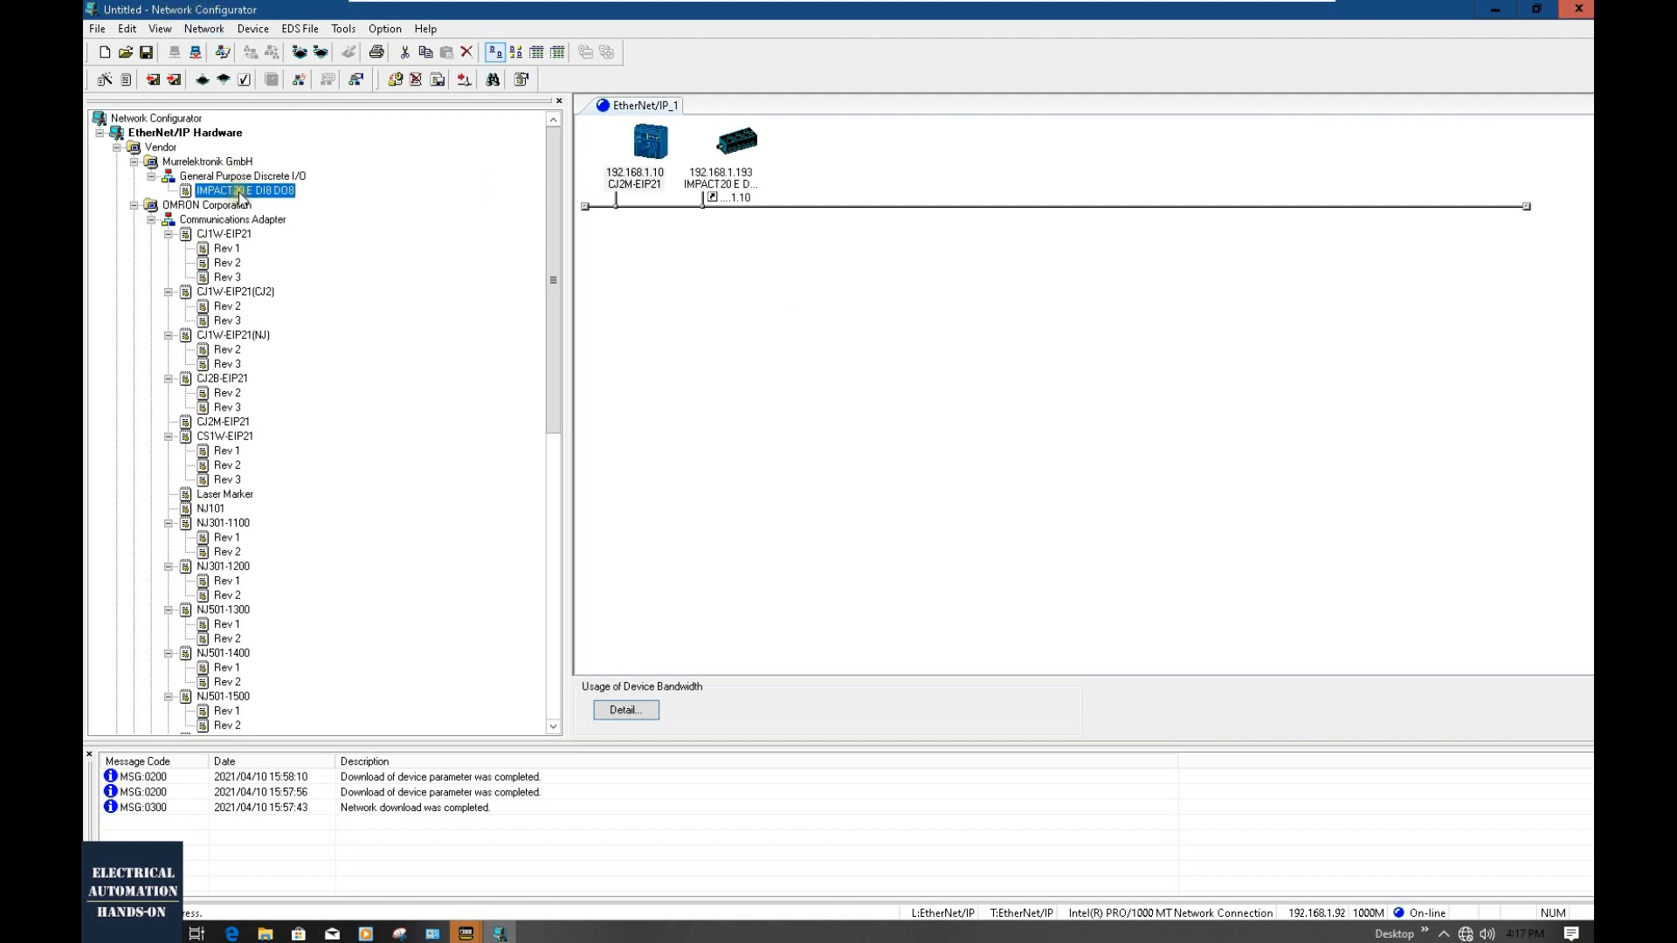
{"action": "left_click", "coordinate": [713, 365]}
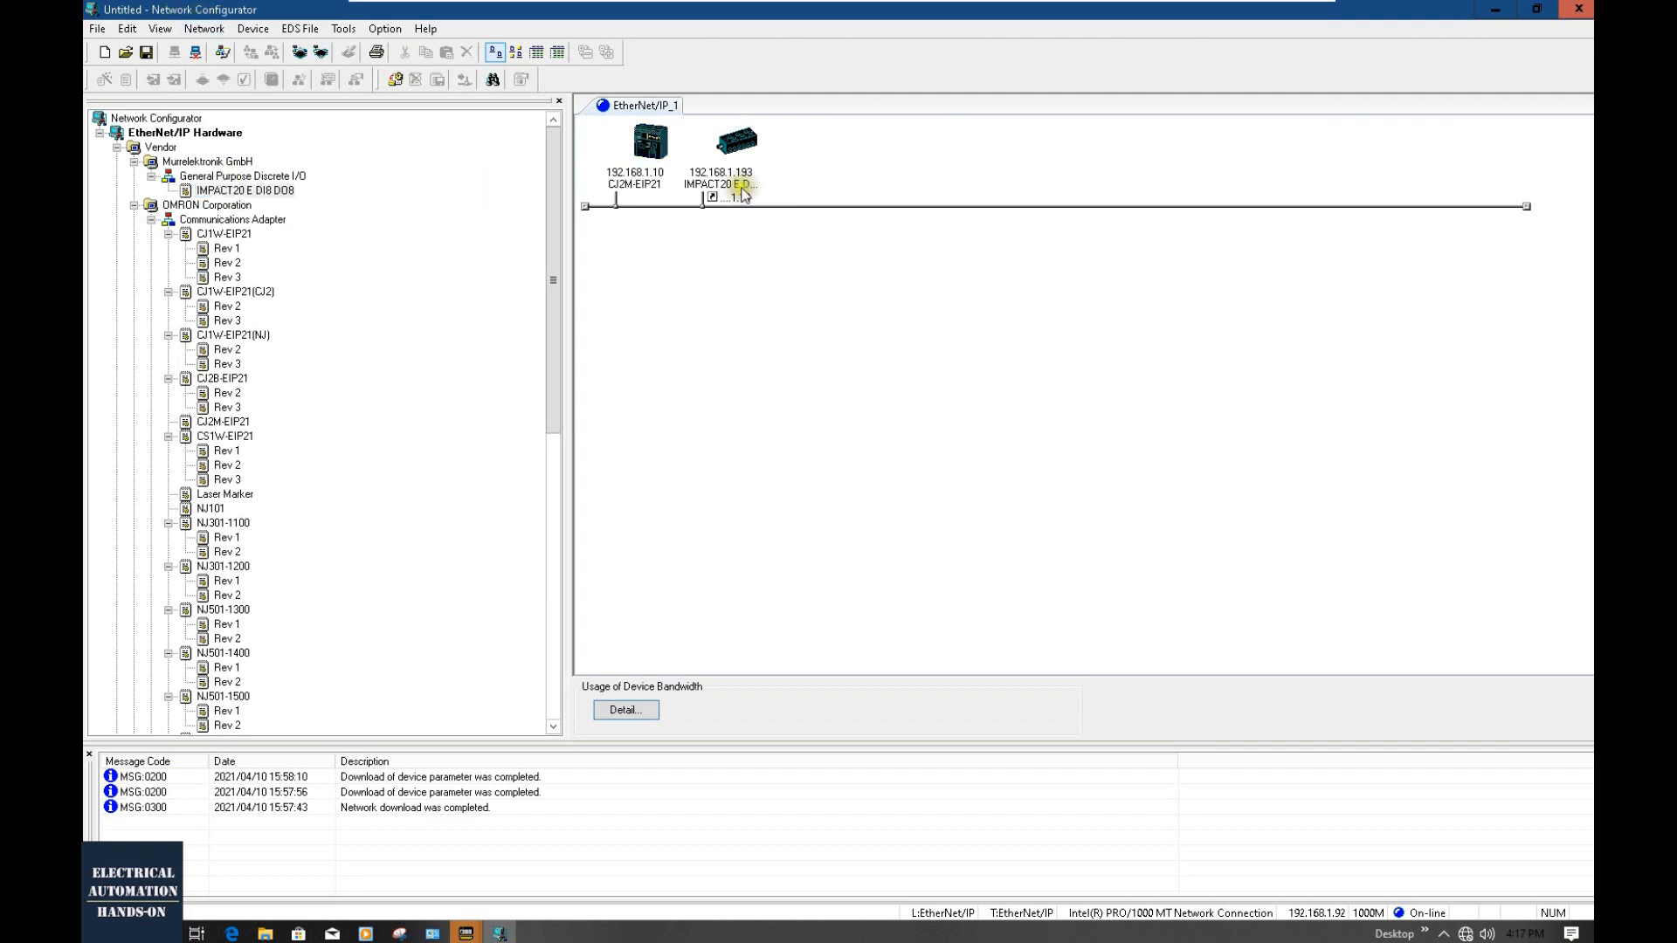
{"action": "double_click", "coordinate": [647, 155]}
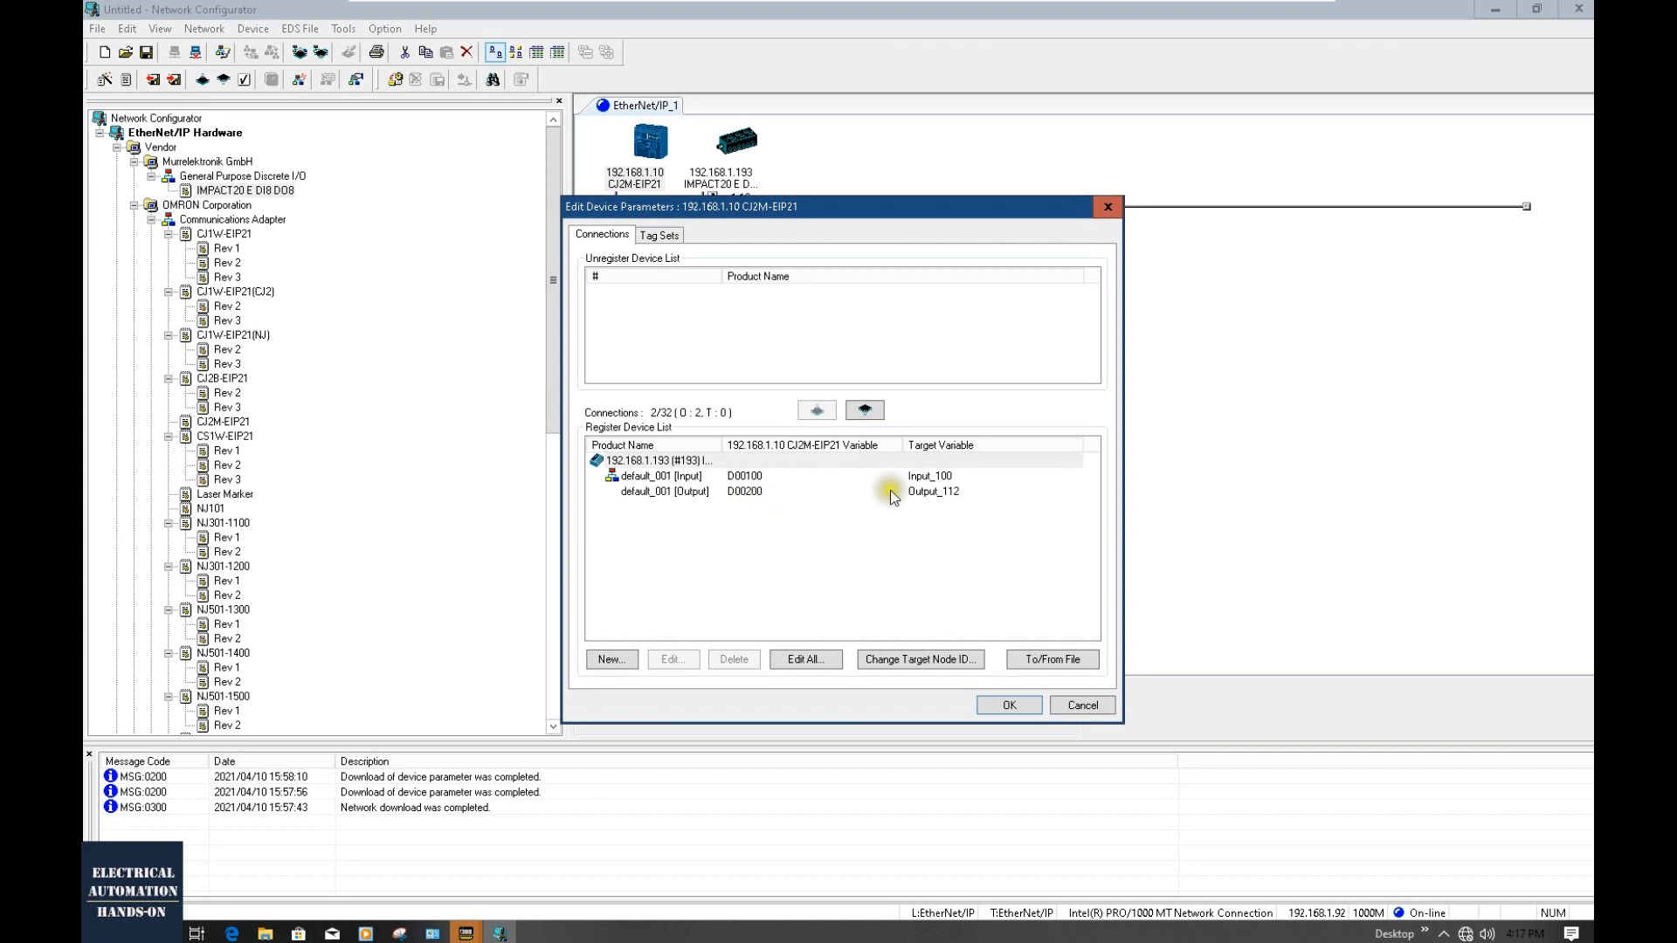
{"action": "left_click", "coordinate": [932, 496]}
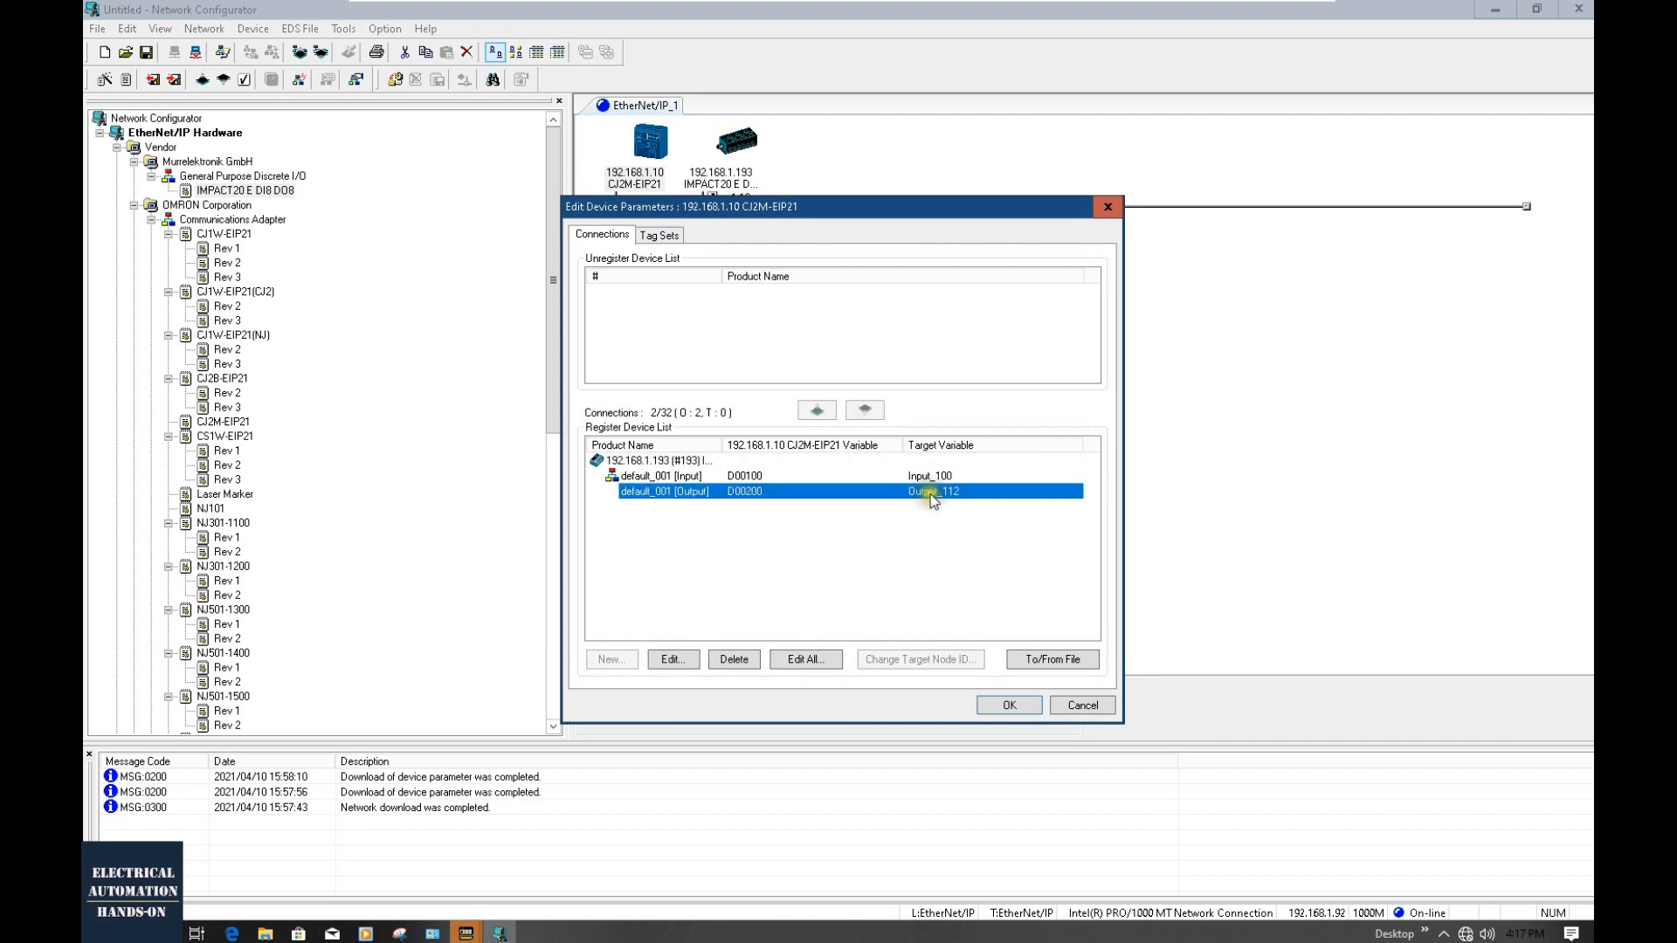